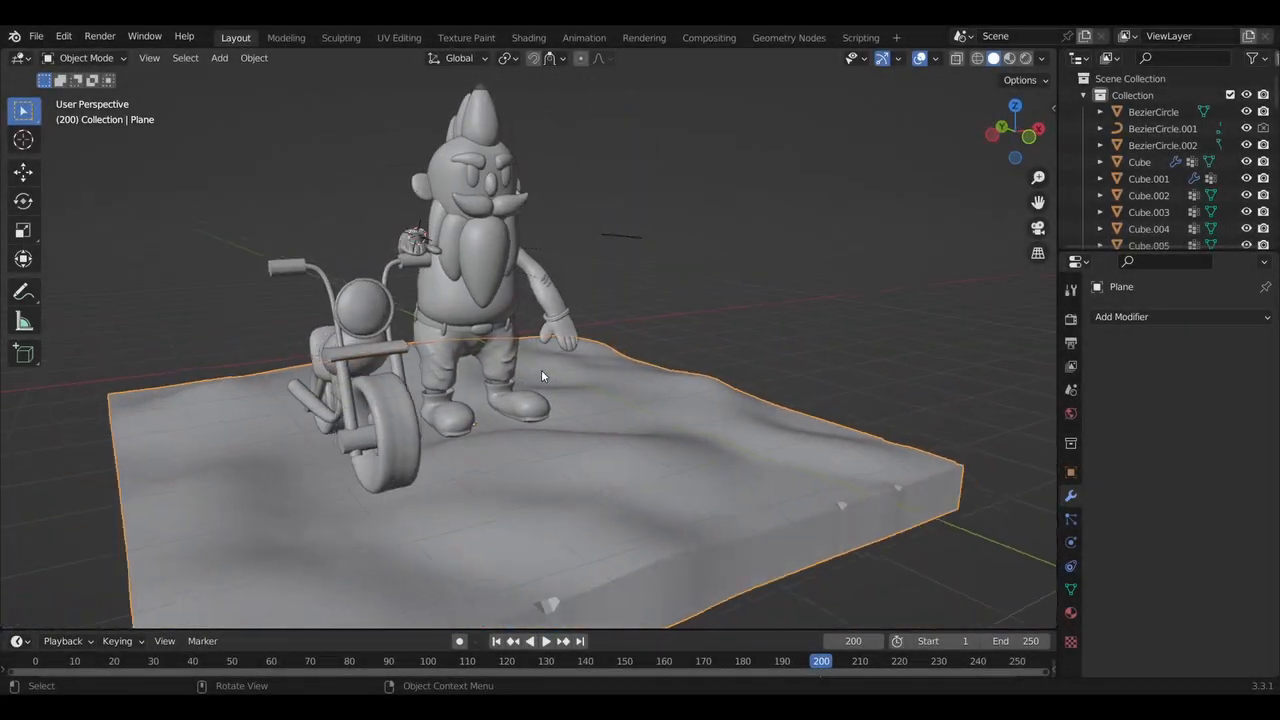
Move all the motorcycle parts into a new collection named bike
{"action": "left_click", "coordinate": [733, 469]}
{"action": "middle_click_drag", "start_coordinate": [733, 467], "coordinate": [733, 467]}
{"action": "middle_click_drag", "start_coordinate": [592, 425], "coordinate": [592, 425]}
{"action": "key", "text": "n"}
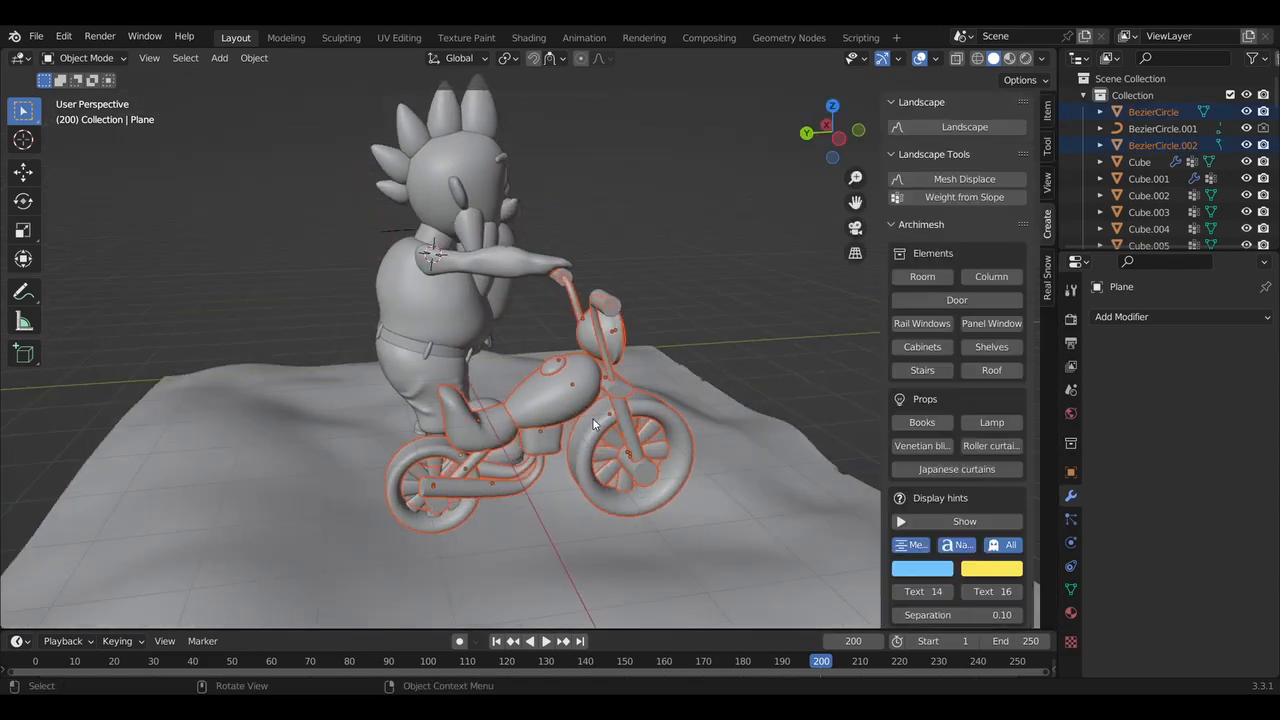
{"action": "key", "text": "n"}
{"action": "key", "text": "m"}
{"action": "left_click", "coordinate": [593, 419]}
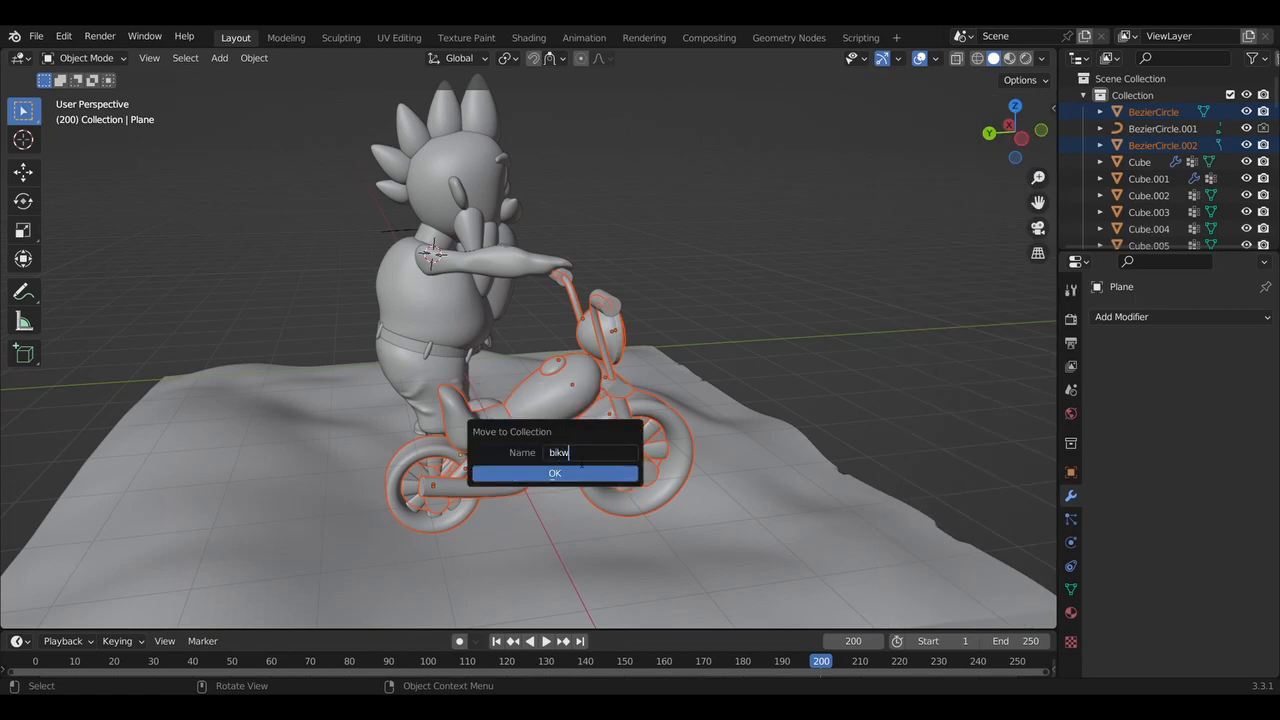
{"action": "type", "text": "bike"}
{"action": "left_click", "coordinate": [558, 474]}
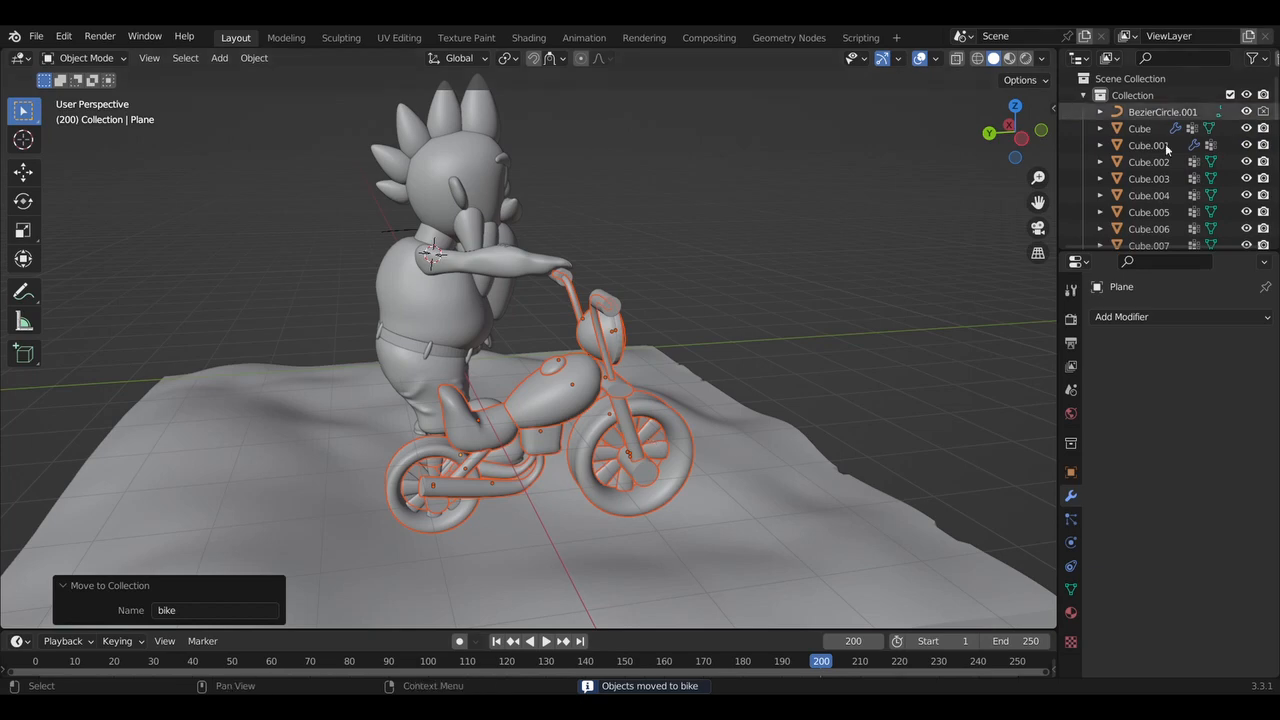
{"action": "scroll", "coordinate": [1165, 150], "scroll_direction": "down", "scroll_amount": 8}
{"action": "left_click", "coordinate": [1081, 148]}
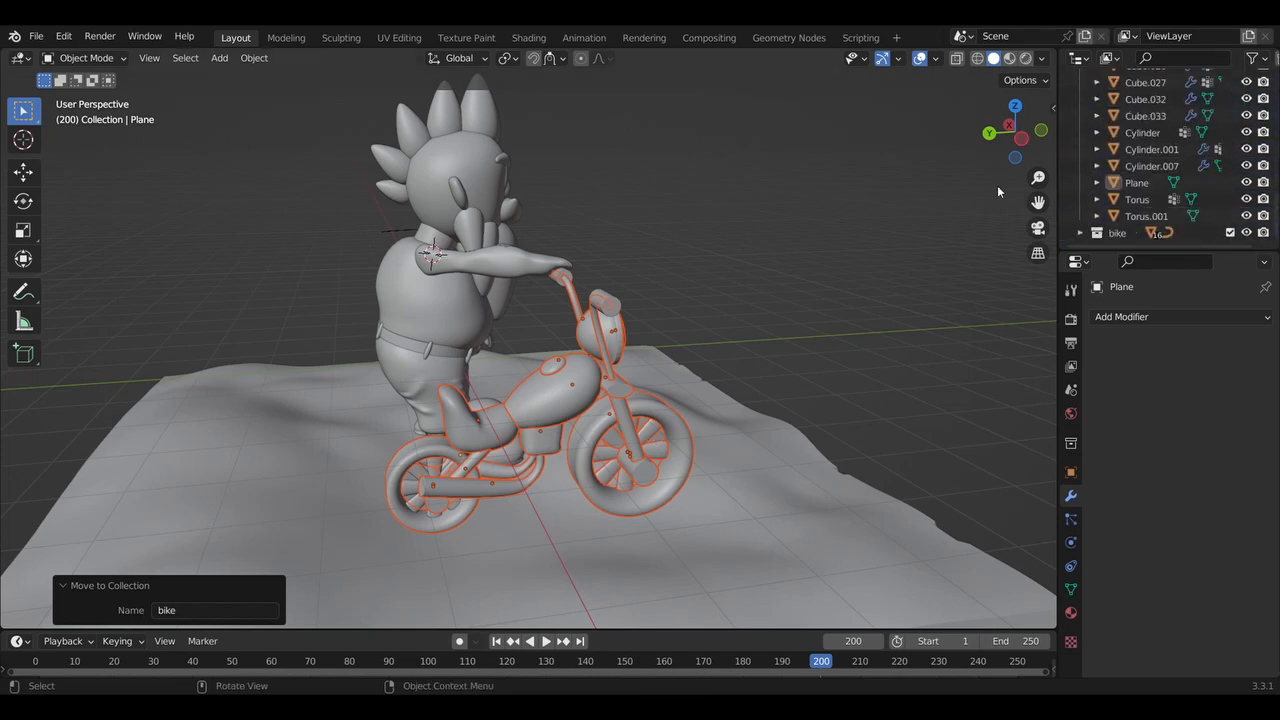
{"action": "middle_click_drag", "start_coordinate": [997, 185], "coordinate": [514, 353]}
{"action": "left_click", "coordinate": [411, 399]}
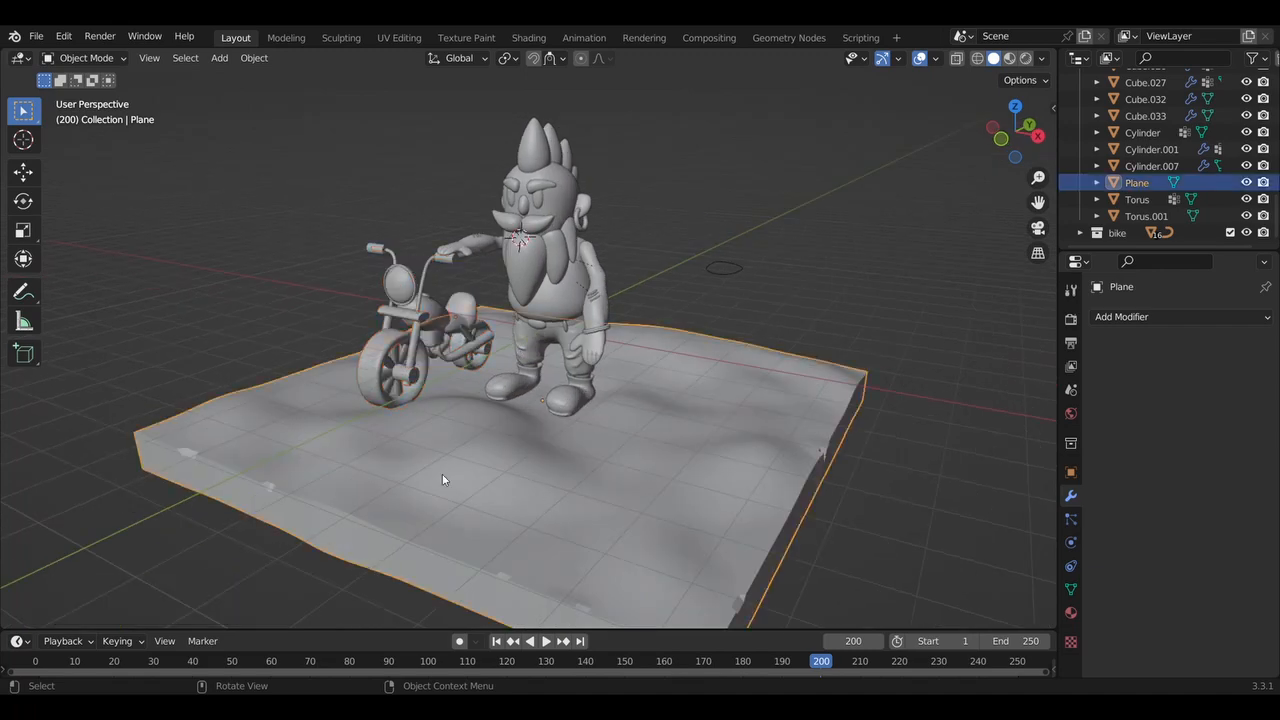
{"action": "middle_click_drag", "start_coordinate": [443, 477], "coordinate": [617, 488]}
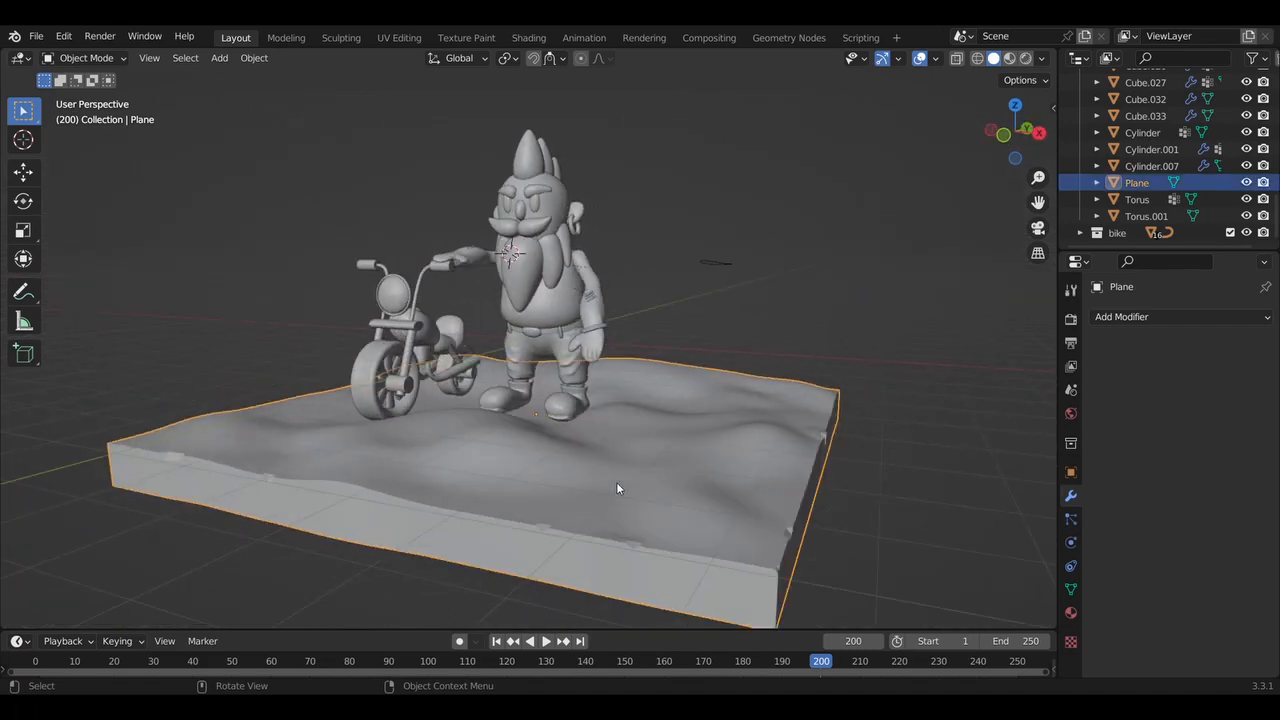
{"action": "key", "text": "shift+a"}
{"action": "mouse_move", "coordinate": [600, 354]}
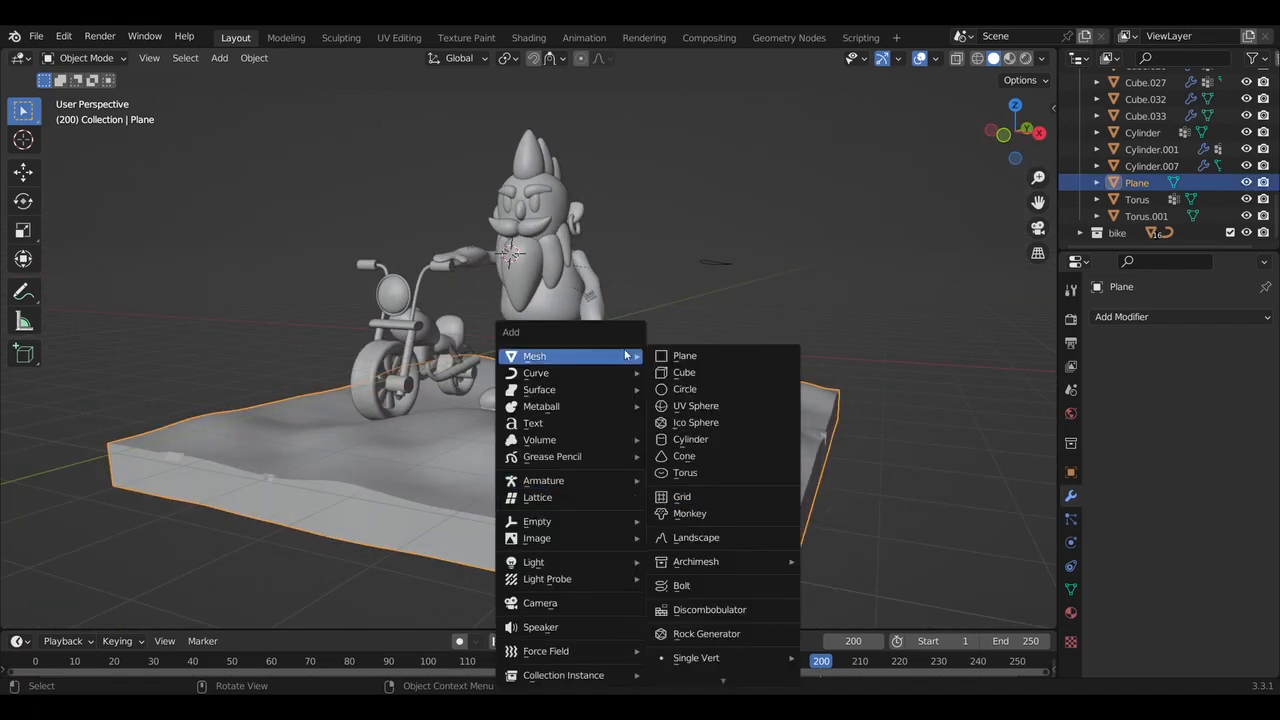
{"action": "left_click", "coordinate": [680, 391]}
{"action": "key", "text": "g"}
{"action": "left_click", "coordinate": [892, 504]}
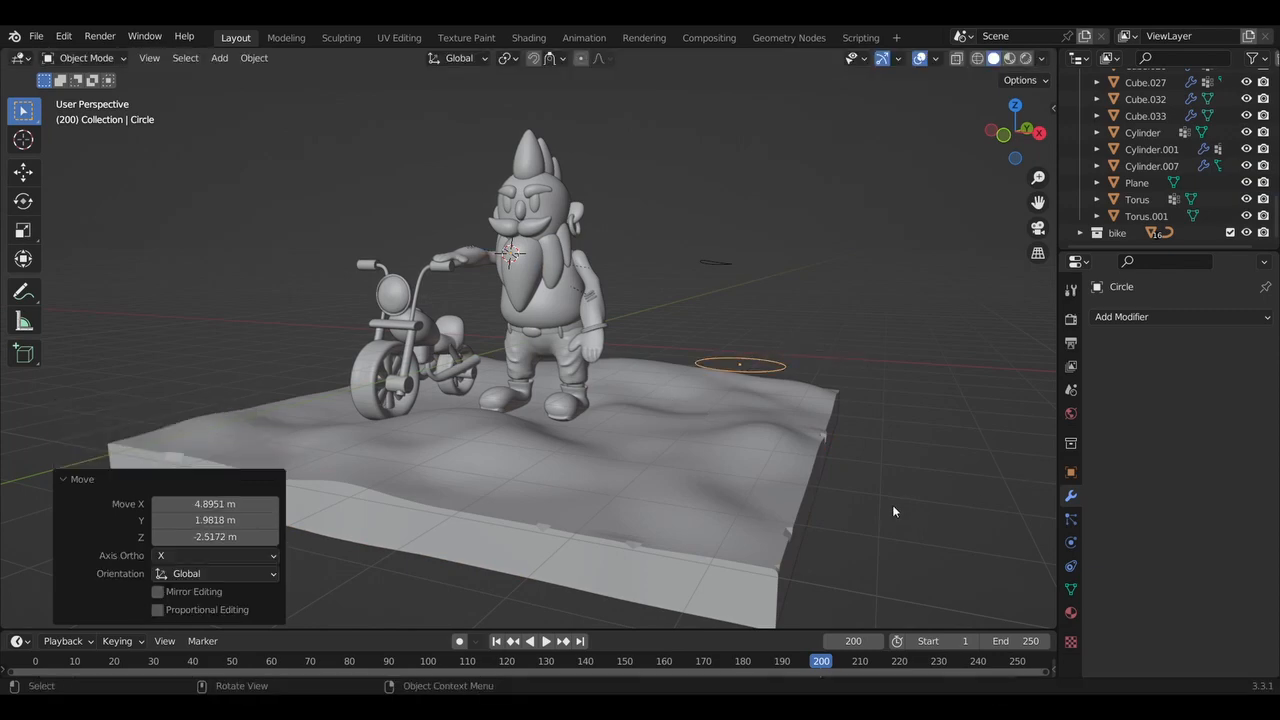
{"action": "type", "text": "rx90"}
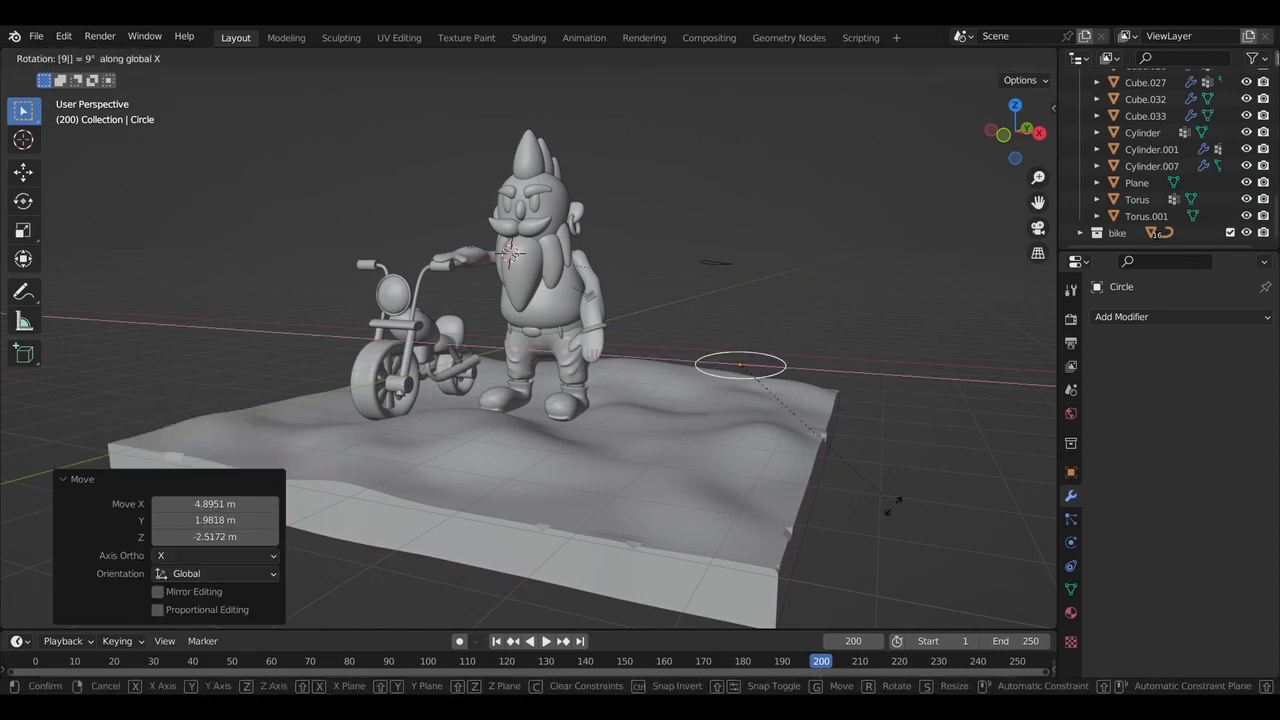
{"action": "key", "text": "Return"}
{"action": "mouse_move", "coordinate": [893, 505]}
{"action": "middle_mouse_down"}
{"action": "mouse_move", "coordinate": [870, 511]}
{"action": "mouse_move", "coordinate": [893, 508]}
{"action": "middle_mouse_up"}
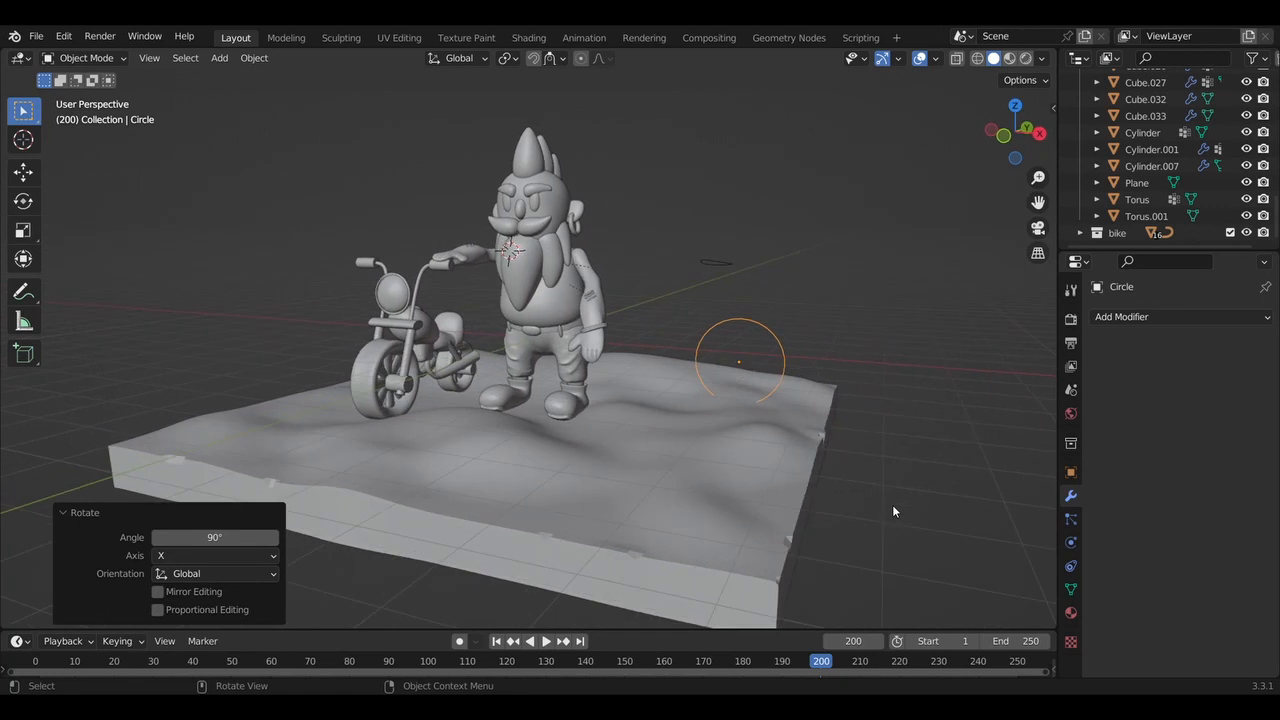
{"action": "key", "text": "Delete"}
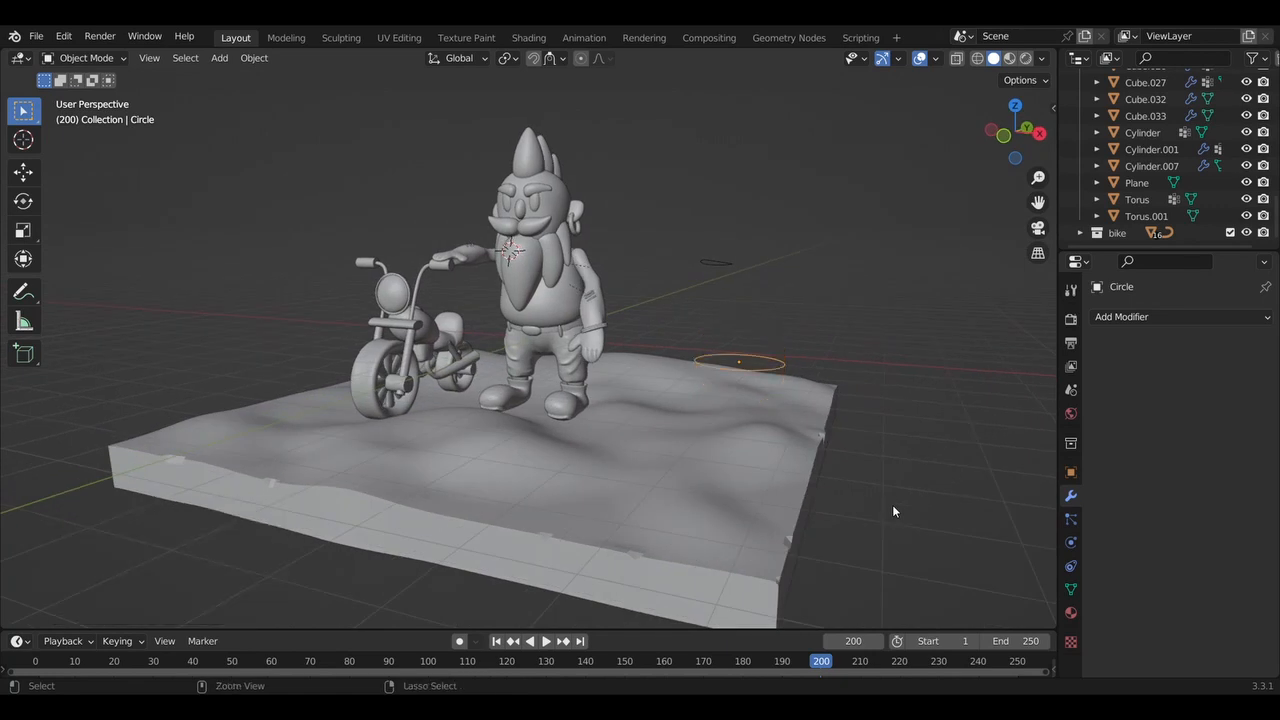
Add a plane on the character's free side, rotated 90° about X to stand upright, and start editing its mesh
{"action": "key", "text": "shift+a"}
{"action": "mouse_move", "coordinate": [829, 354]}
{"action": "left_click", "coordinate": [963, 354]}
{"action": "key", "text": "g"}
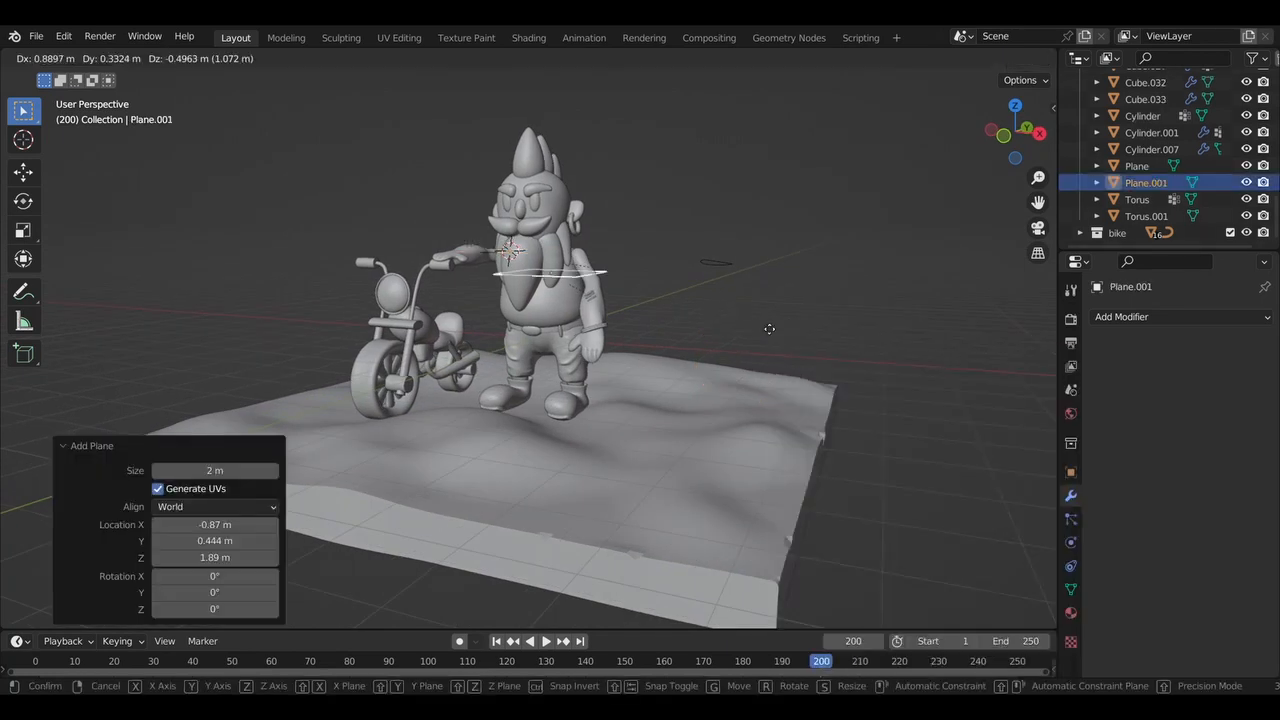
{"action": "left_click", "coordinate": [904, 358]}
{"action": "type", "text": "rzx"}
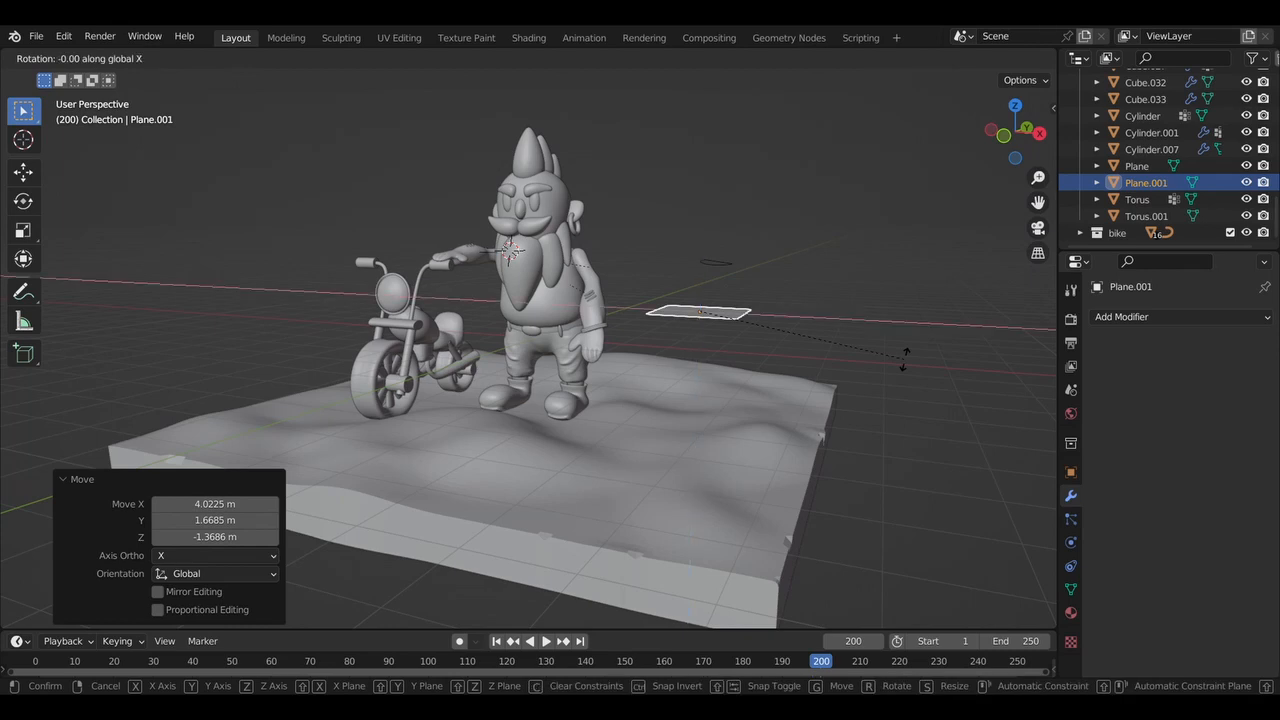
{"action": "type", "text": "90"}
{"action": "key", "text": "Return"}
{"action": "key", "text": "Tab"}
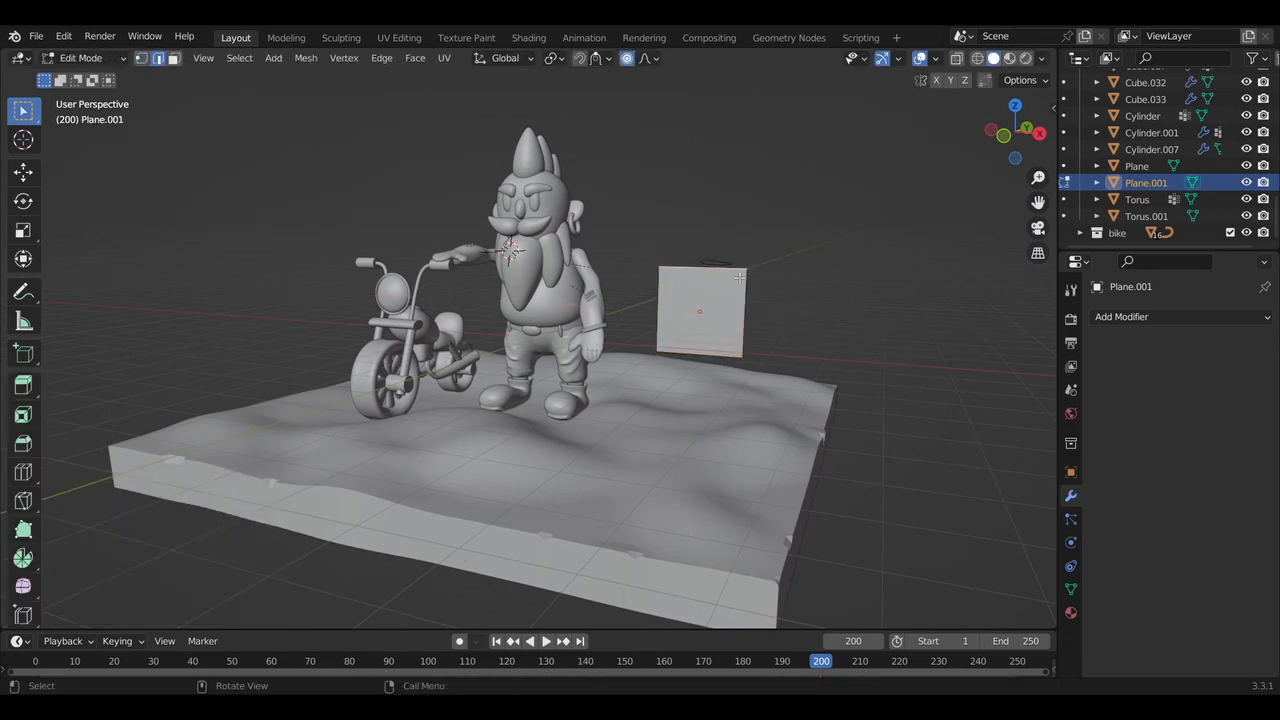
{"action": "key", "text": "ctrl+b"}
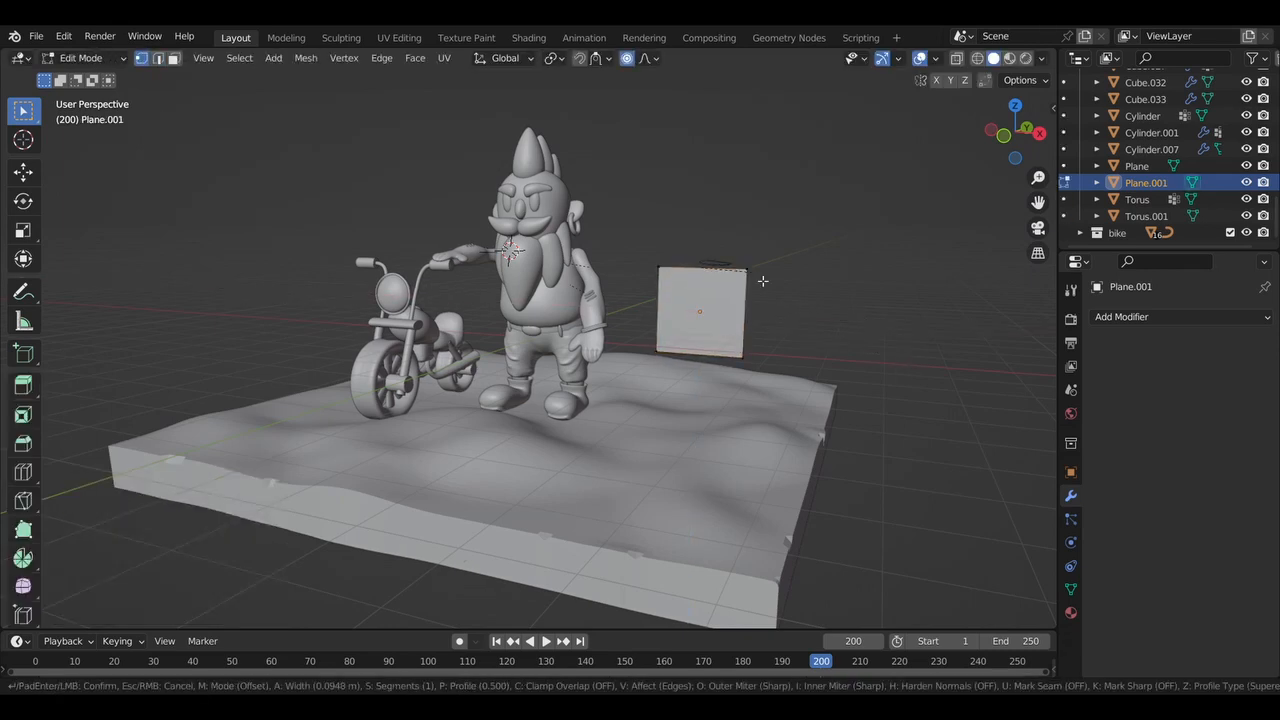
{"action": "left_click", "coordinate": [773, 274]}
{"action": "middle_click_drag", "start_coordinate": [773, 274], "coordinate": [705, 296]}
{"action": "key", "text": "ctrl+z"}
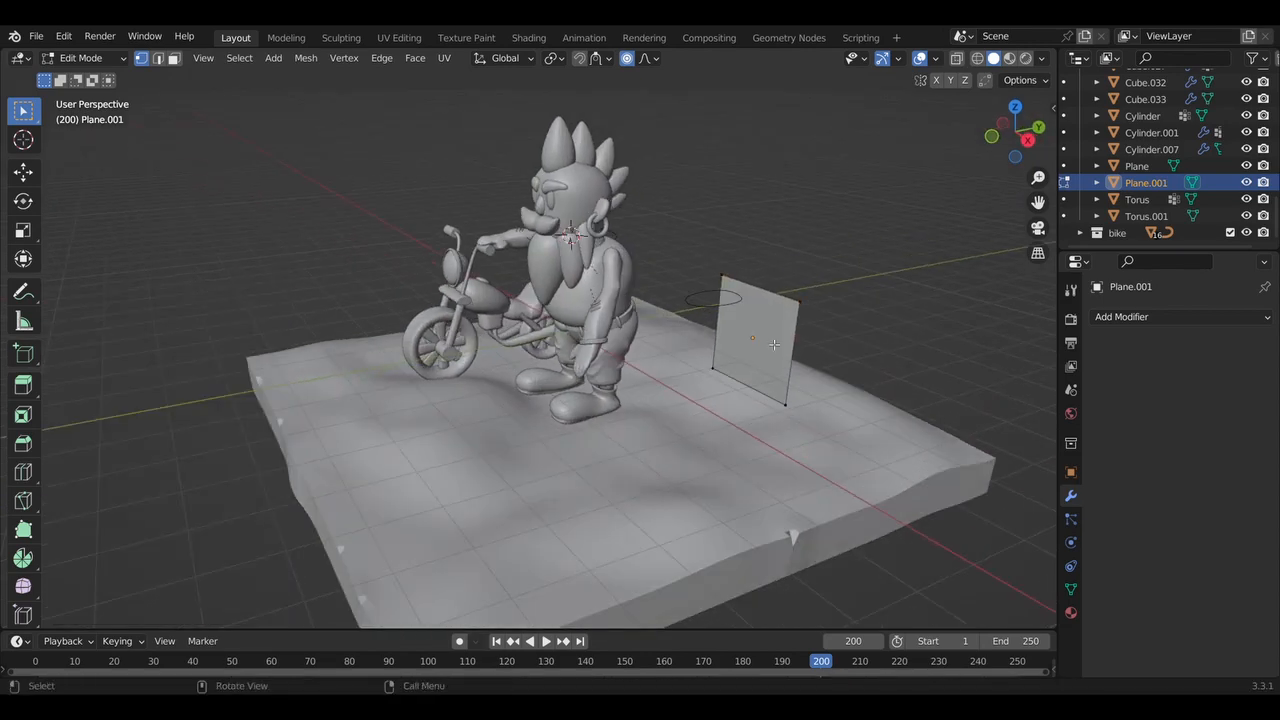
Extrude the upright plane's face to give it the thickness of a slab
{"action": "left_click", "coordinate": [774, 345]}
{"action": "middle_click_drag", "start_coordinate": [774, 345], "coordinate": [754, 368]}
{"action": "key", "text": "e"}
{"action": "left_click", "coordinate": [753, 347]}
Bevel the slab's two upper corner edges by about 0.966 m with 8 segments to form an arched top
{"action": "left_click", "coordinate": [781, 273]}
{"action": "mouse_move", "coordinate": [782, 262]}
{"action": "middle_mouse_down"}
{"action": "mouse_move", "coordinate": [783, 282]}
{"action": "mouse_move", "coordinate": [795, 268]}
{"action": "middle_mouse_up"}
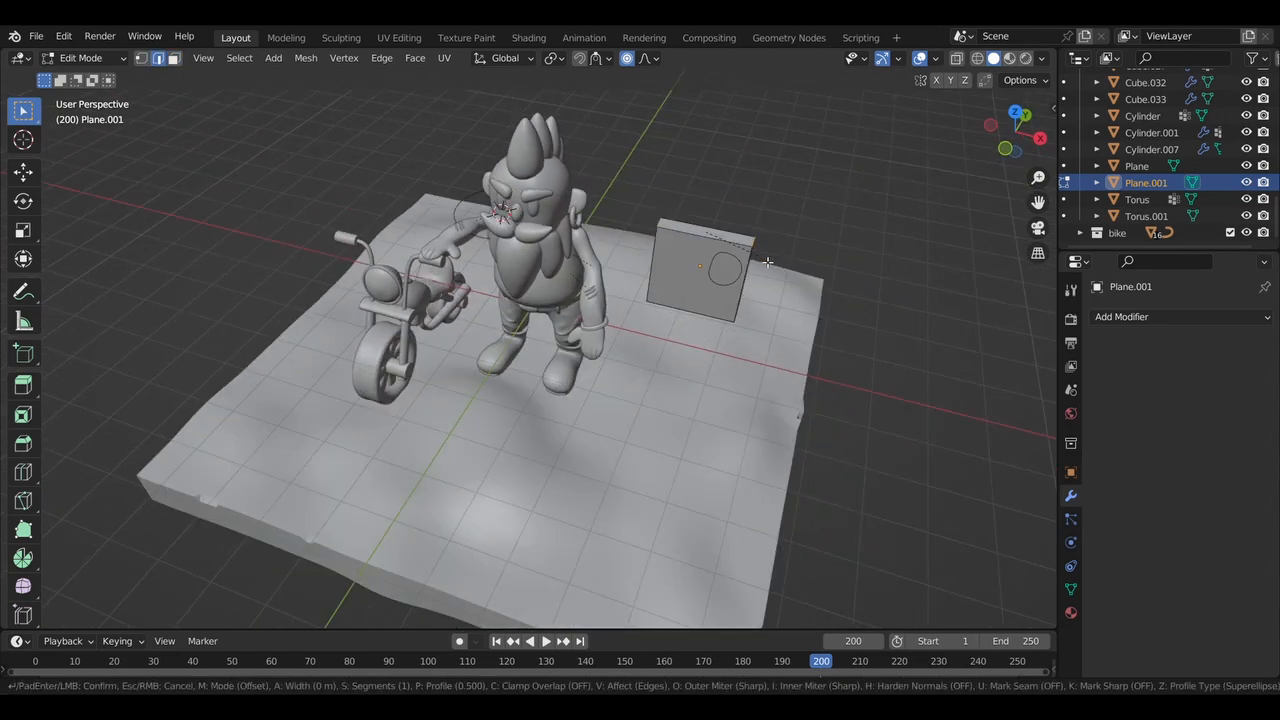
{"action": "key", "text": "ctrl+b"}
{"action": "left_click", "coordinate": [807, 274]}
{"action": "middle_click_drag", "start_coordinate": [848, 224], "coordinate": [866, 166]}
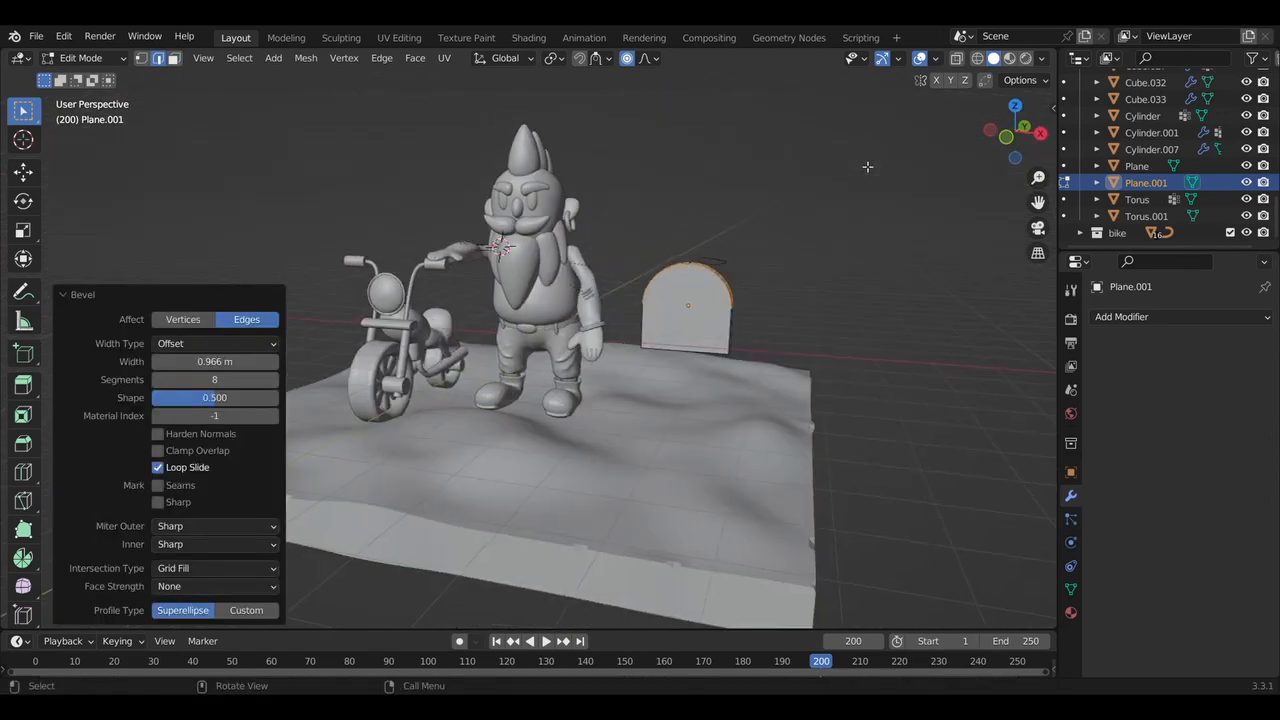
{"action": "left_click", "coordinate": [866, 166]}
Scale the whole slab mesh along Z by about 1.47 to make it taller
{"action": "middle_click_drag", "start_coordinate": [703, 284], "coordinate": [706, 301]}
{"action": "mouse_move", "coordinate": [688, 350]}
{"action": "middle_mouse_down"}
{"action": "mouse_move", "coordinate": [545, 354]}
{"action": "mouse_move", "coordinate": [675, 374]}
{"action": "mouse_move", "coordinate": [710, 358]}
{"action": "middle_mouse_up"}
{"action": "key", "text": "a"}
{"action": "key", "text": "s"}
{"action": "key", "text": "z"}
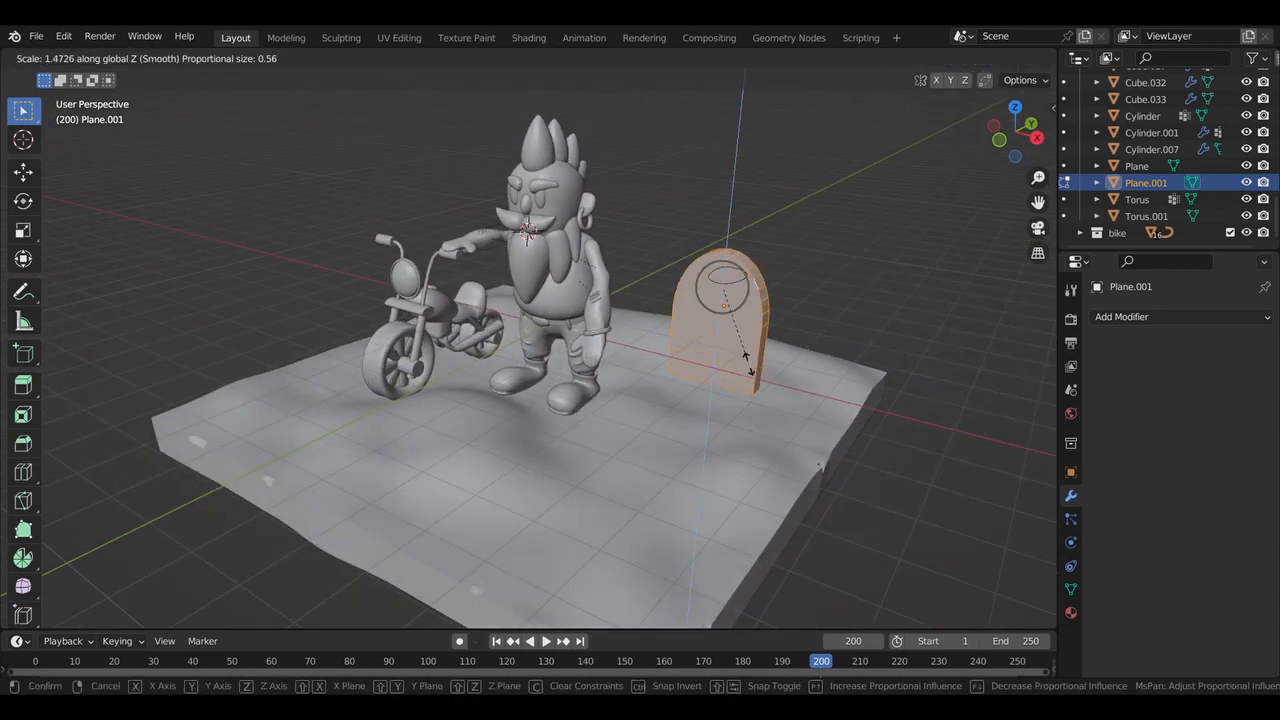
{"action": "left_click", "coordinate": [751, 374]}
Extrude a face of the arched slab and lower the tombstone about 0.63 m into the terrain
{"action": "middle_click_drag", "start_coordinate": [798, 440], "coordinate": [716, 383]}
{"action": "left_click", "coordinate": [759, 406]}
{"action": "key", "text": "e"}
{"action": "left_click", "coordinate": [737, 401]}
{"action": "key", "text": "Tab"}
{"action": "key", "text": "g"}
{"action": "left_click", "coordinate": [713, 391]}
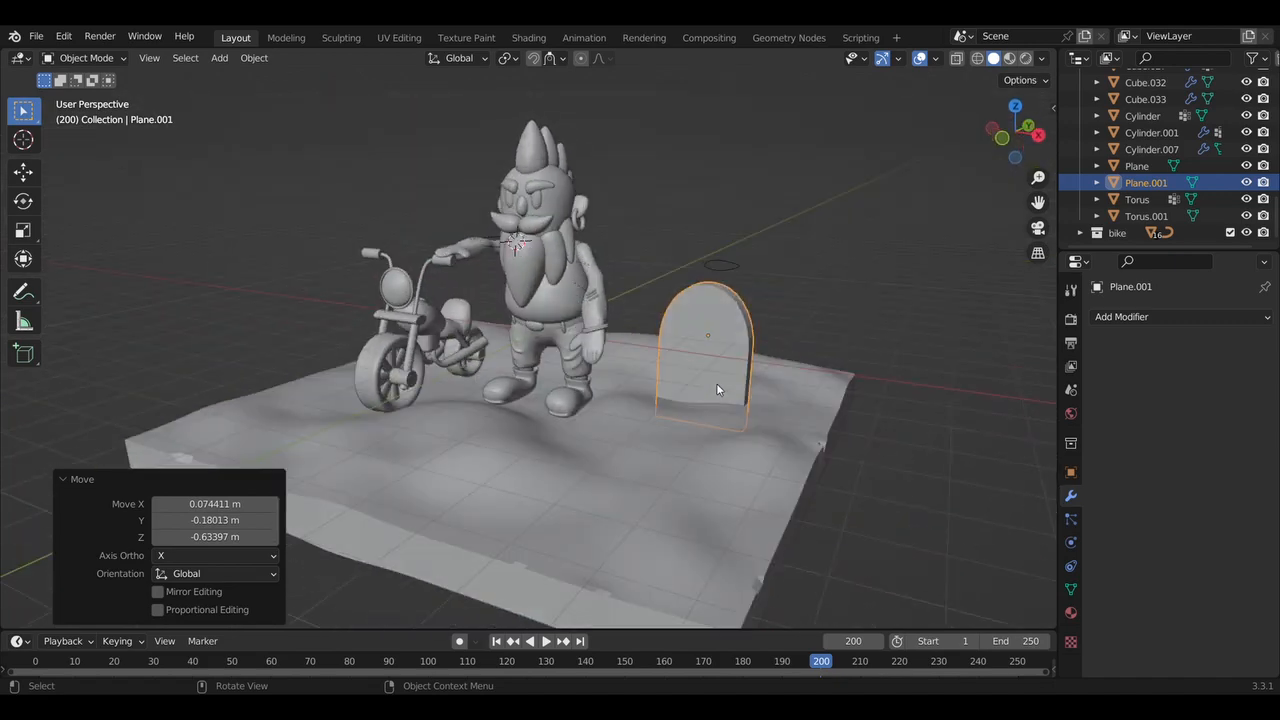
Duplicate the tombstone to the other side of the motorcycle and raise the copy about 0.71 m along Z
{"action": "key", "text": "shift+d"}
{"action": "left_click", "coordinate": [297, 409]}
{"action": "middle_click_drag", "start_coordinate": [297, 409], "coordinate": [292, 367]}
{"action": "key", "text": "g"}
{"action": "key", "text": "z"}
{"action": "left_click", "coordinate": [292, 367]}
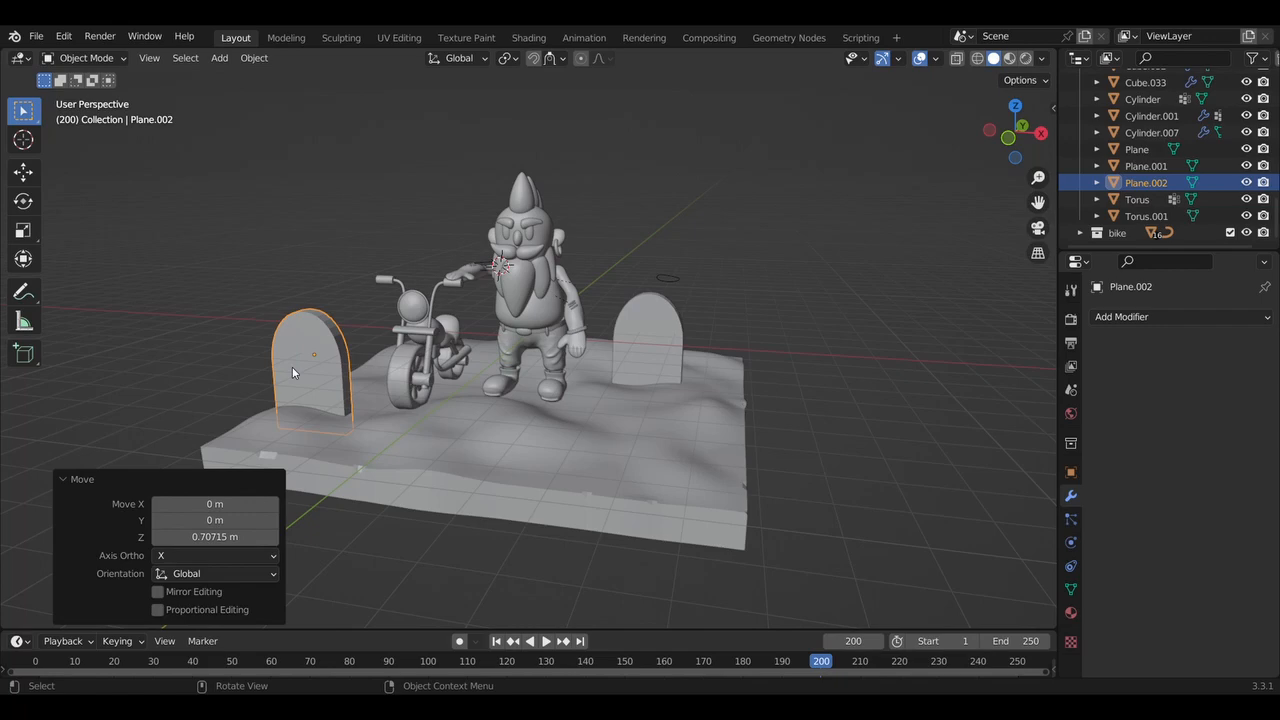
Duplicate the tombstone beside the motorcycle along Y to the rear of the terrain
{"action": "middle_click_drag", "start_coordinate": [514, 427], "coordinate": [514, 432]}
{"action": "key", "text": "shift+d"}
{"action": "key", "text": "y"}
{"action": "left_click", "coordinate": [683, 369]}
{"action": "middle_click_drag", "start_coordinate": [683, 369], "coordinate": [708, 398]}
Resize and reposition the rear tombstone behind the motorcycle, and reselect the original tombstone beside the character
{"action": "key", "text": "s"}
{"action": "left_click", "coordinate": [756, 373]}
{"action": "key", "text": "g"}
{"action": "left_click", "coordinate": [708, 398]}
{"action": "left_click", "coordinate": [708, 398]}
{"action": "left_click", "coordinate": [706, 362]}
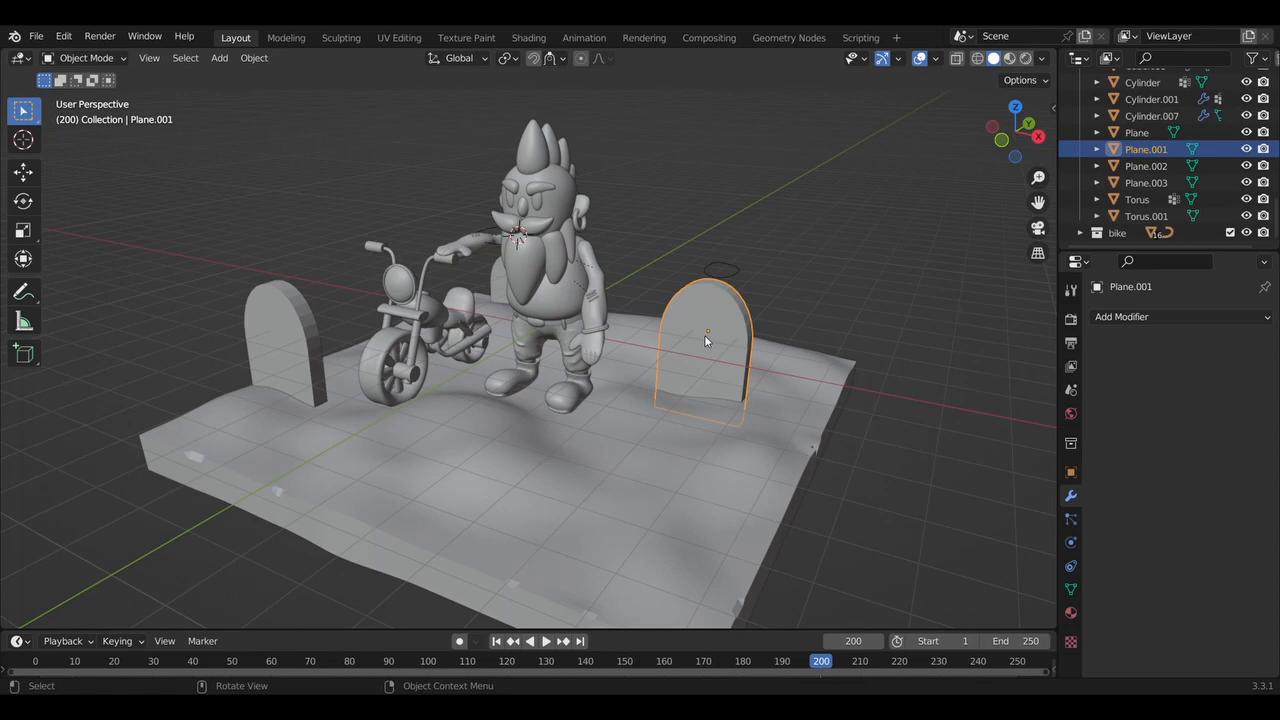
{"action": "key", "text": "Tab"}
{"action": "key", "text": "ctrl+r"}
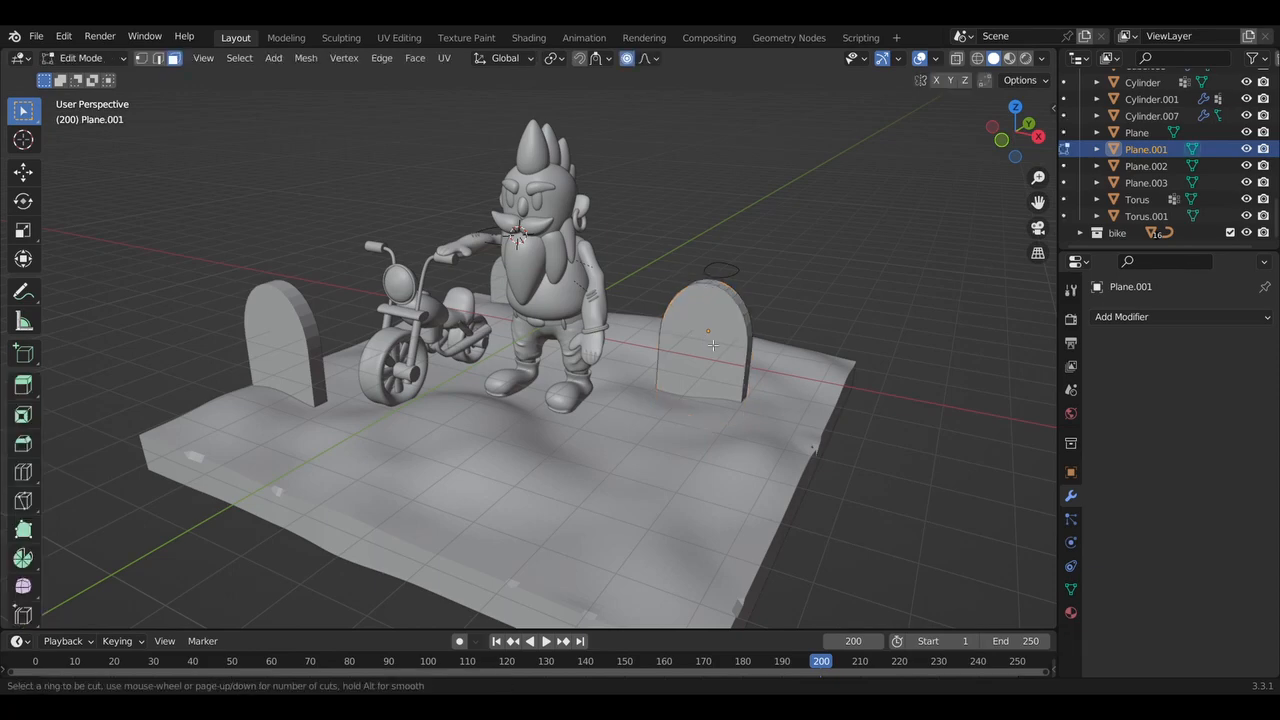
{"action": "left_click", "coordinate": [708, 386]}
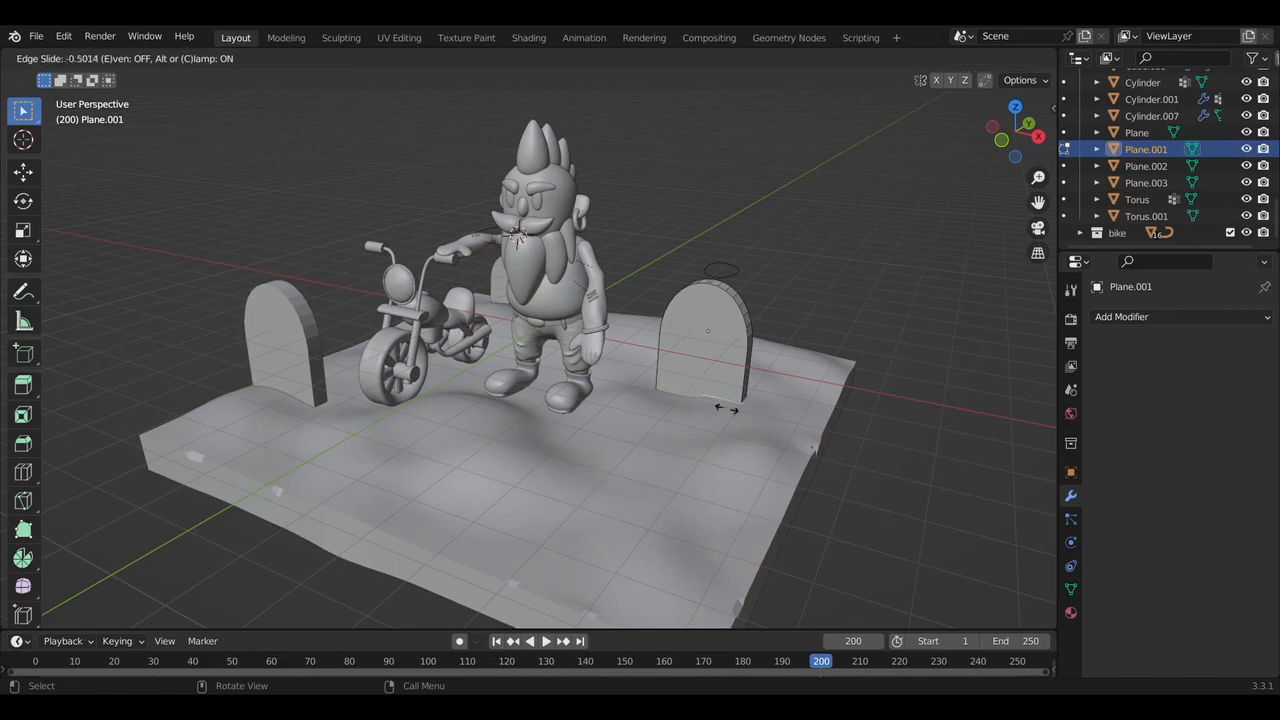
{"action": "left_click", "coordinate": [701, 391]}
{"action": "middle_click_drag", "start_coordinate": [701, 391], "coordinate": [709, 364]}
{"action": "key", "text": "ctrl+z"}
{"action": "key", "text": "Tab"}
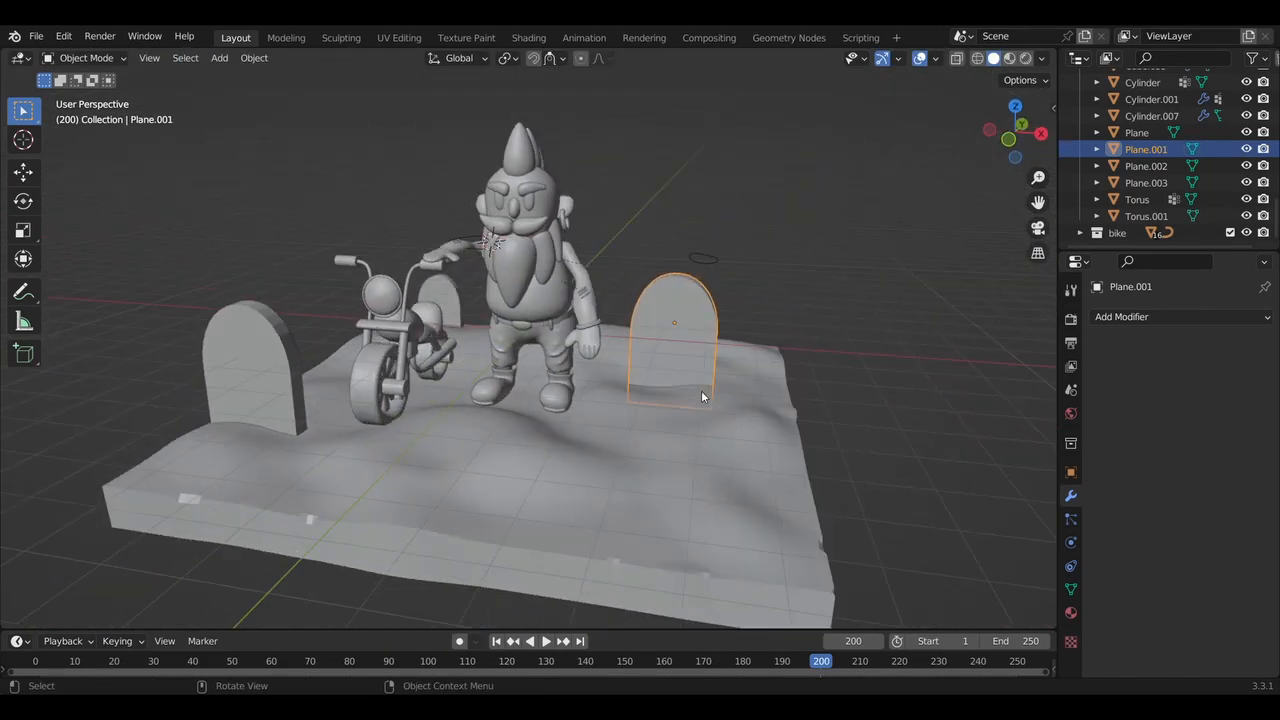
{"action": "key", "text": "Tab"}
{"action": "left_click", "coordinate": [709, 364]}
{"action": "key", "text": "ctrl+r"}
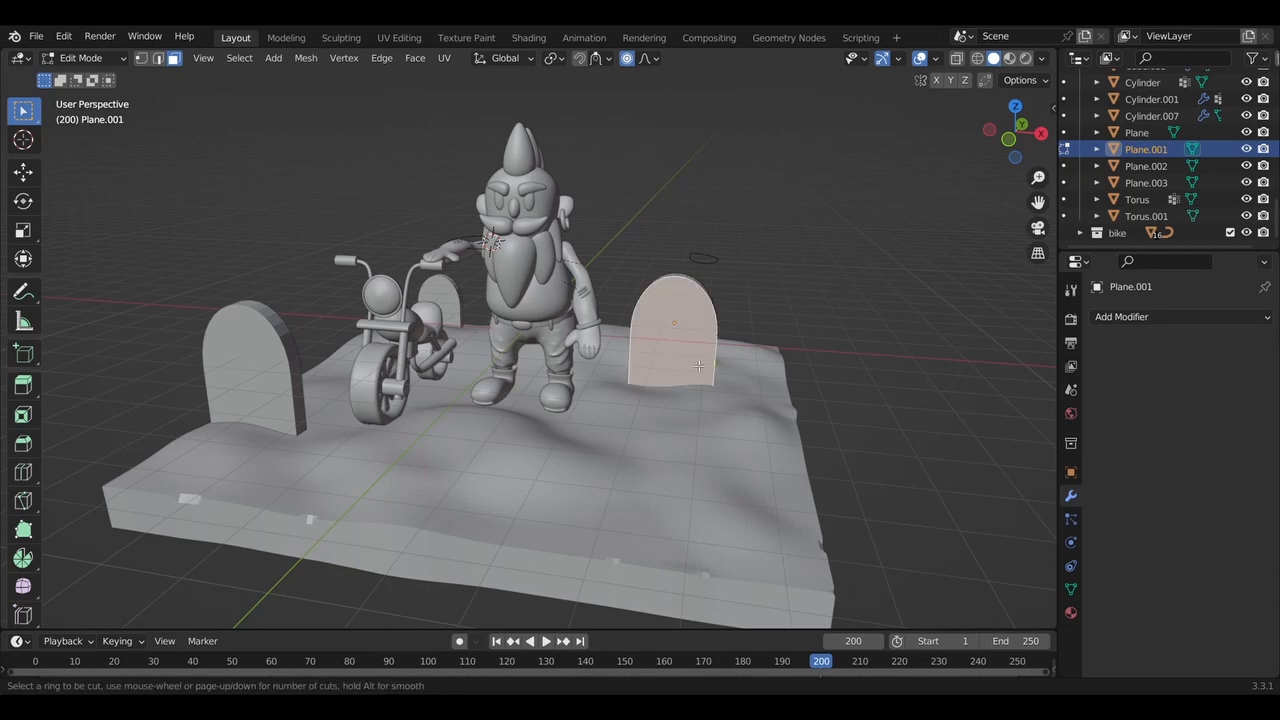
{"action": "middle_click_drag", "start_coordinate": [698, 366], "coordinate": [724, 399]}
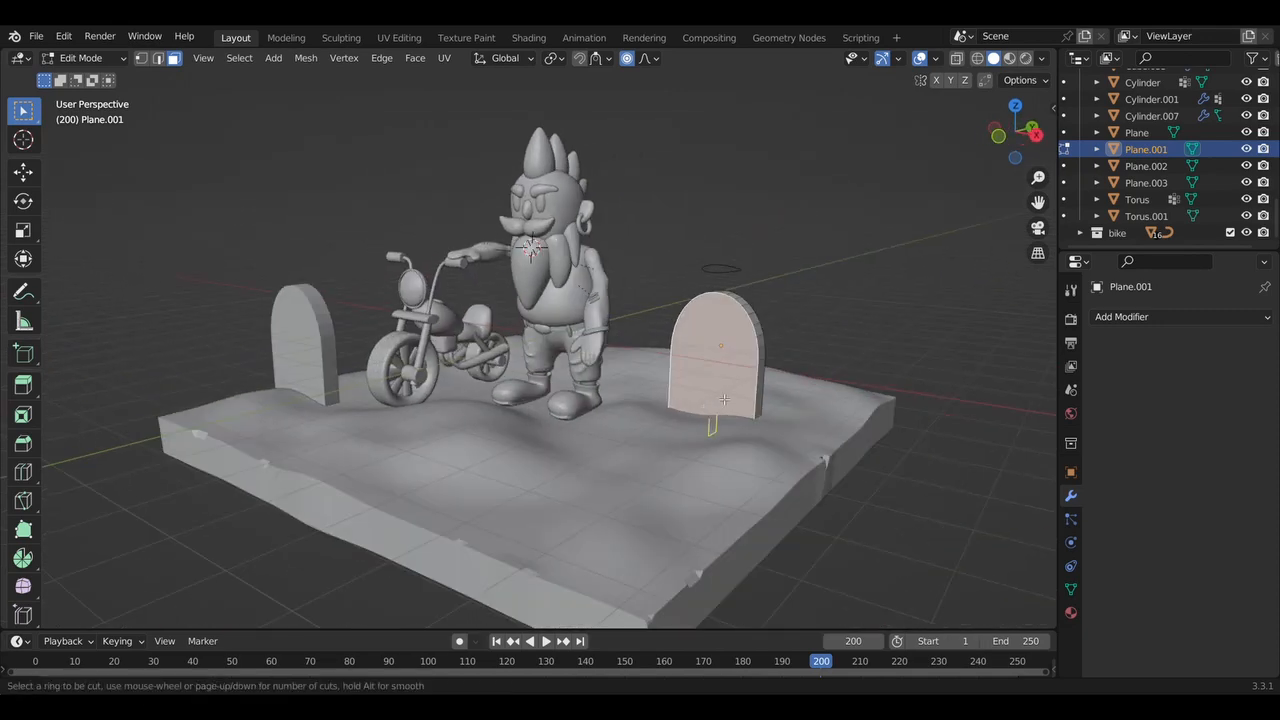
{"action": "scroll", "coordinate": [751, 392], "scroll_direction": "up", "scroll_amount": 2}
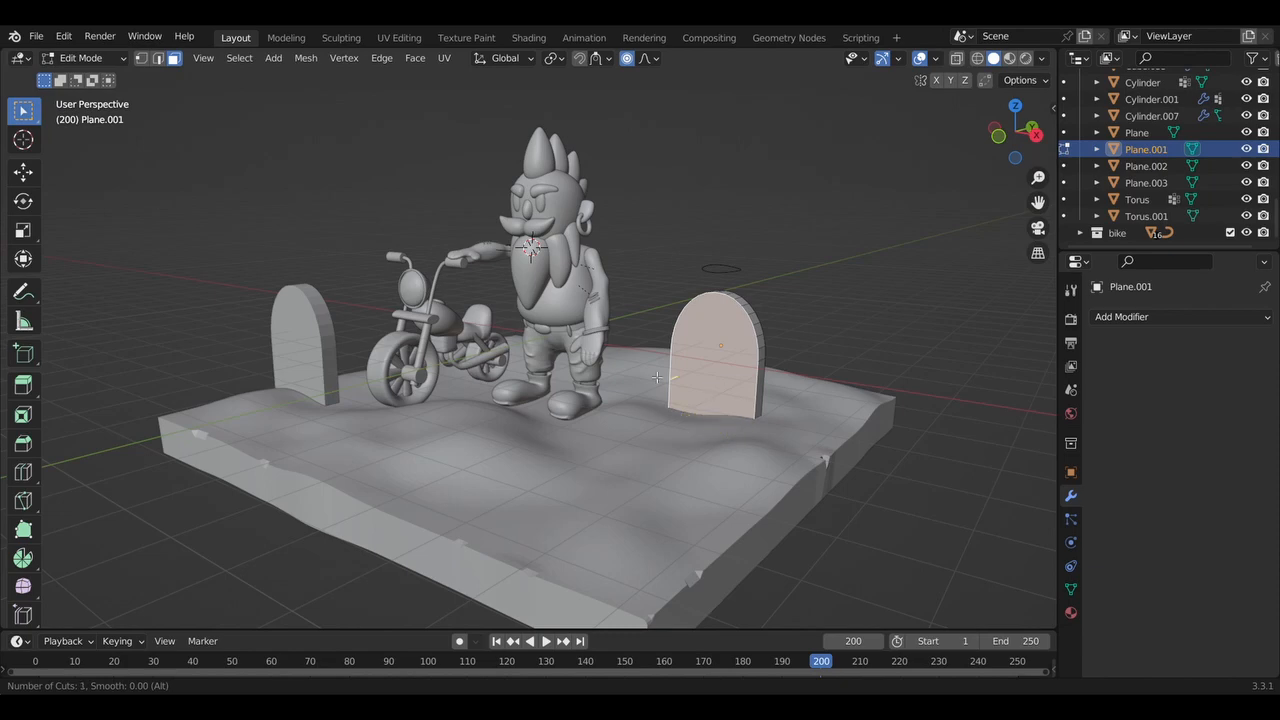
{"action": "key", "text": "Escape"}
{"action": "key", "text": "Tab"}
{"action": "middle_click_drag", "start_coordinate": [531, 438], "coordinate": [565, 437]}
Turn off proportional editing and move one vertex on the original tombstone's arched edge to give it a small chip
{"action": "key", "text": "Tab"}
{"action": "key", "text": "1"}
{"action": "scroll", "coordinate": [675, 377], "scroll_direction": "up", "scroll_amount": 2}
{"action": "middle_click_drag", "start_coordinate": [700, 377], "coordinate": [617, 400]}
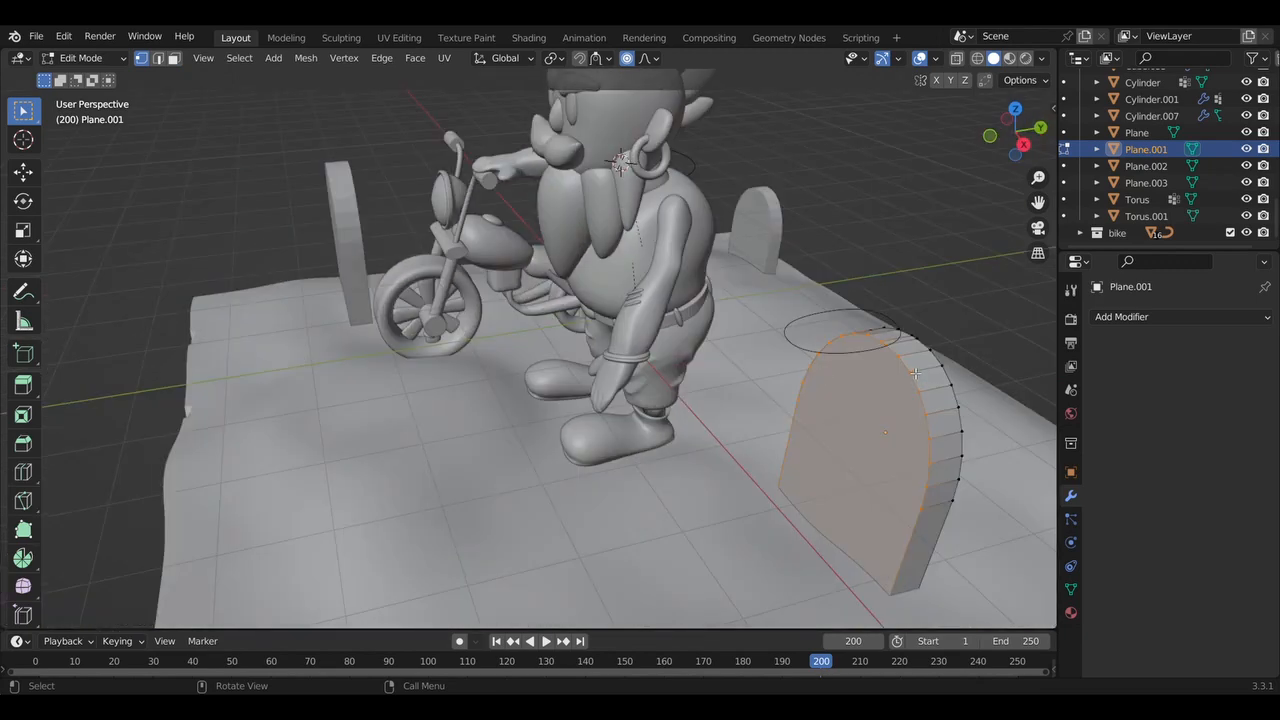
{"action": "left_click", "coordinate": [915, 374]}
{"action": "key", "text": "g"}
{"action": "right_click", "coordinate": [918, 381]}
{"action": "key", "text": "g"}
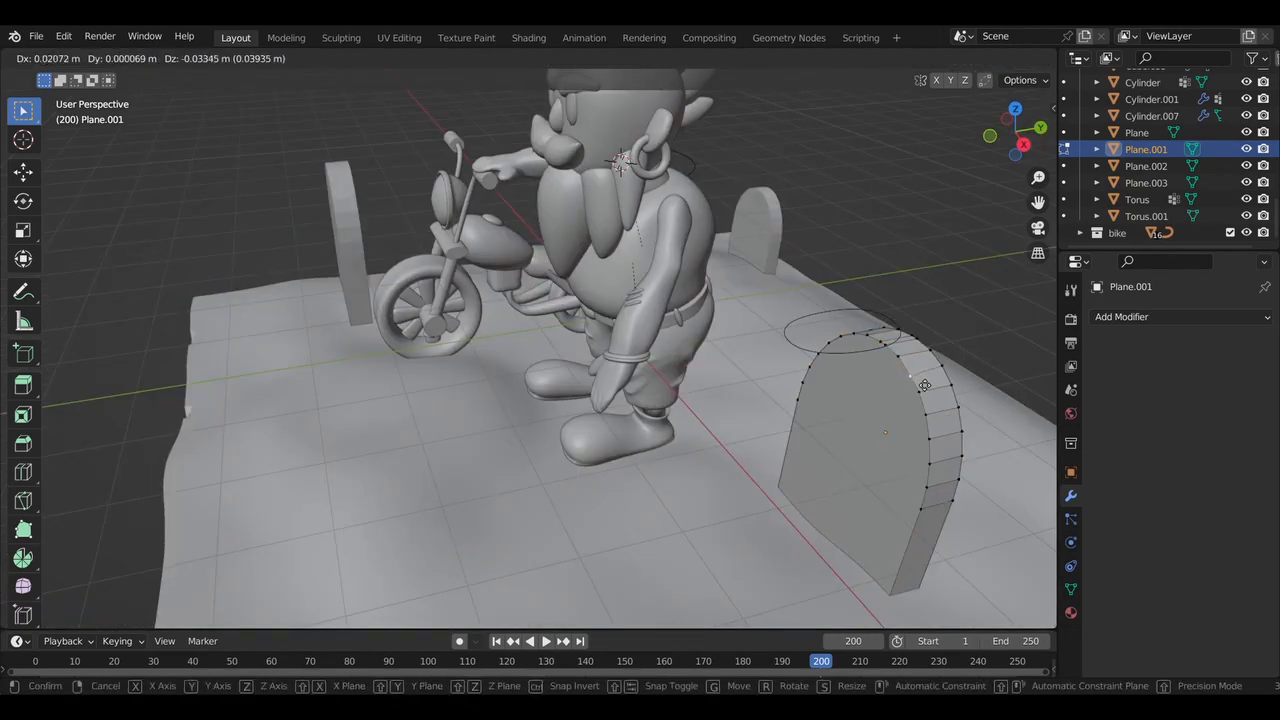
{"action": "left_click", "coordinate": [935, 383]}
Chip the original tombstone's arch further by moving a vertex near its top about 0.12 m down and slightly inward
{"action": "middle_click_drag", "start_coordinate": [935, 383], "coordinate": [1000, 362]}
{"action": "key", "text": "g"}
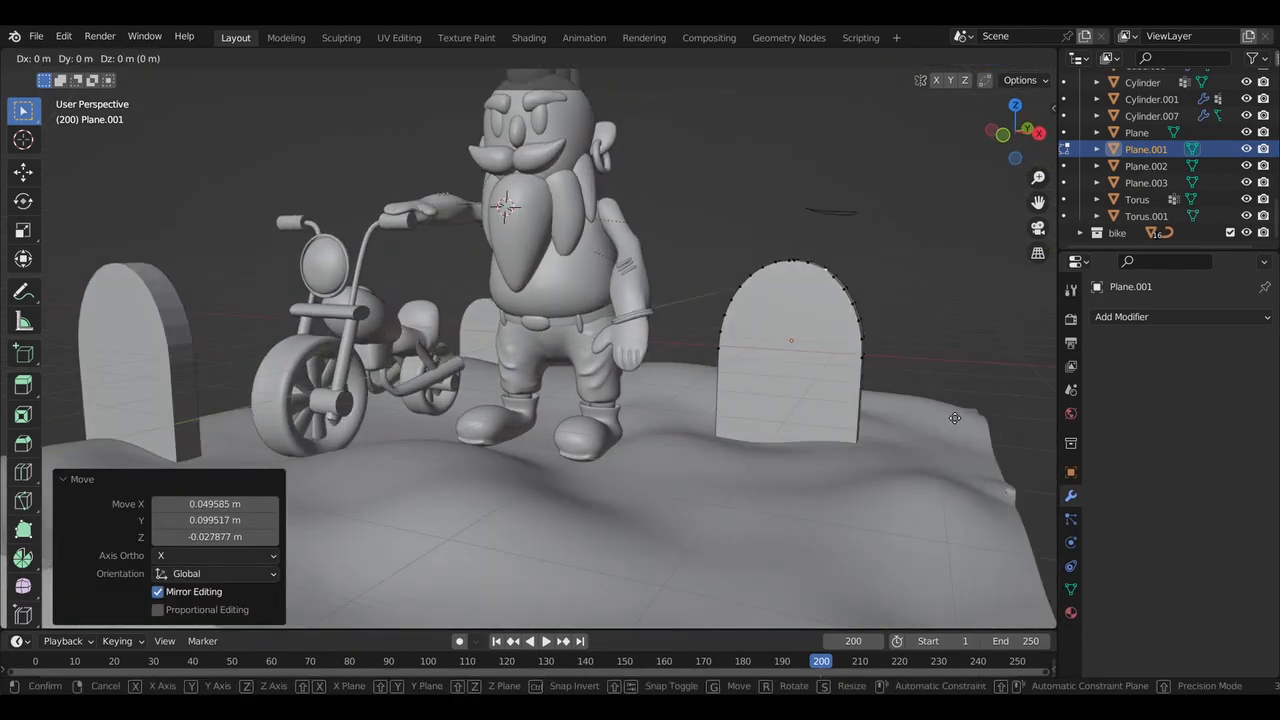
{"action": "left_click", "coordinate": [946, 425]}
{"action": "middle_click_drag", "start_coordinate": [946, 425], "coordinate": [841, 382]}
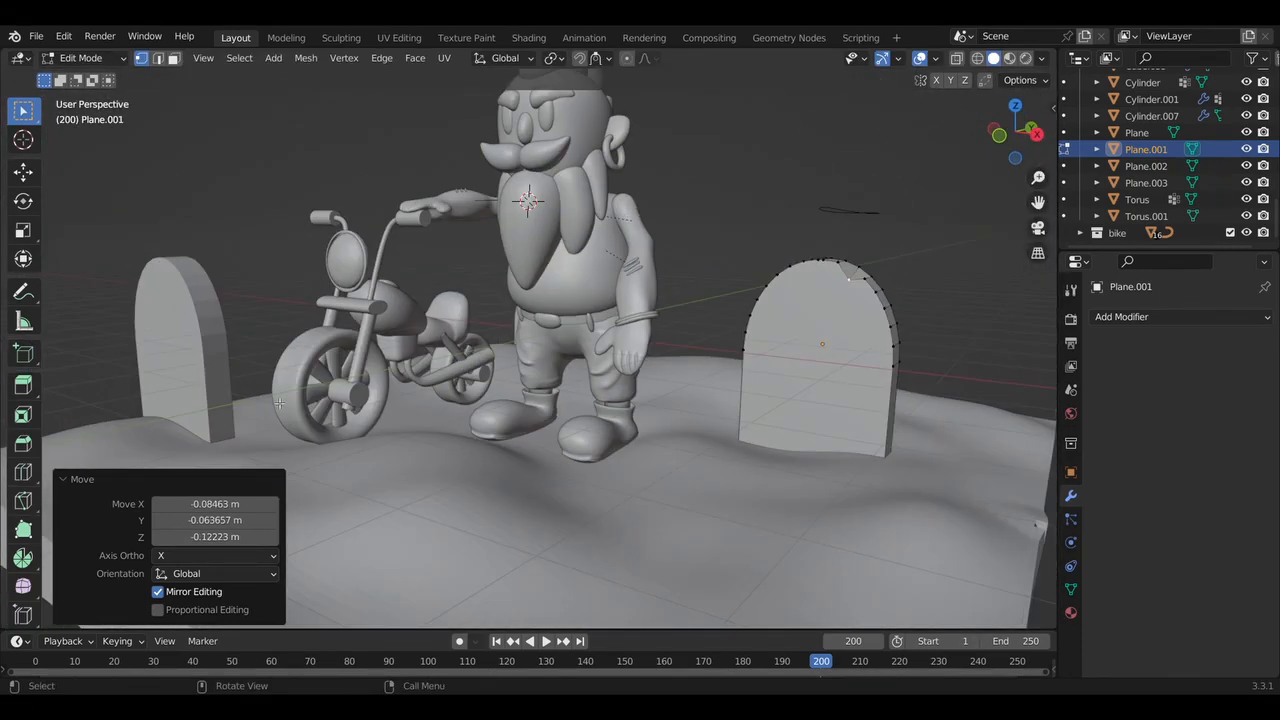
{"action": "key", "text": "Tab"}
Chip the arched top of the tombstone beside the motorcycle by moving a vertex down about 0.15 m, and select the terrain
{"action": "middle_click_drag", "start_coordinate": [279, 403], "coordinate": [425, 388]}
{"action": "key", "text": "Tab"}
{"action": "key", "text": "Tab"}
{"action": "left_click", "coordinate": [119, 361]}
{"action": "key", "text": "Tab"}
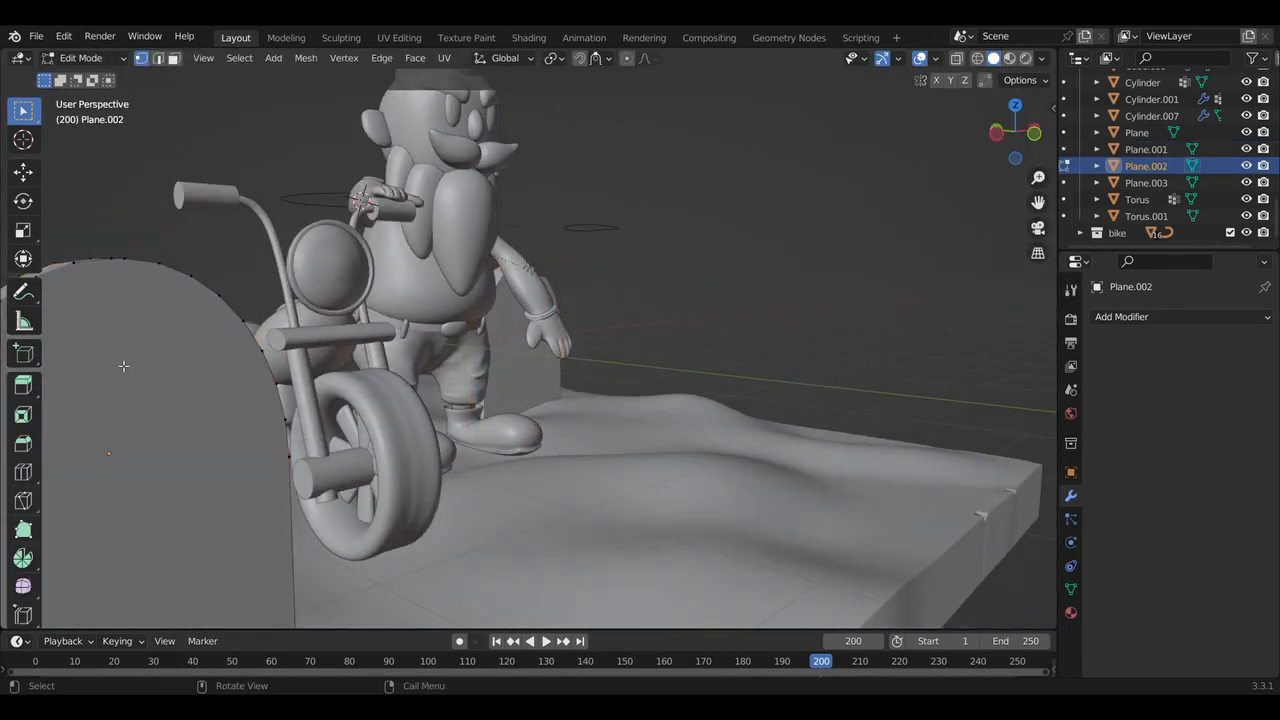
{"action": "key", "text": "g"}
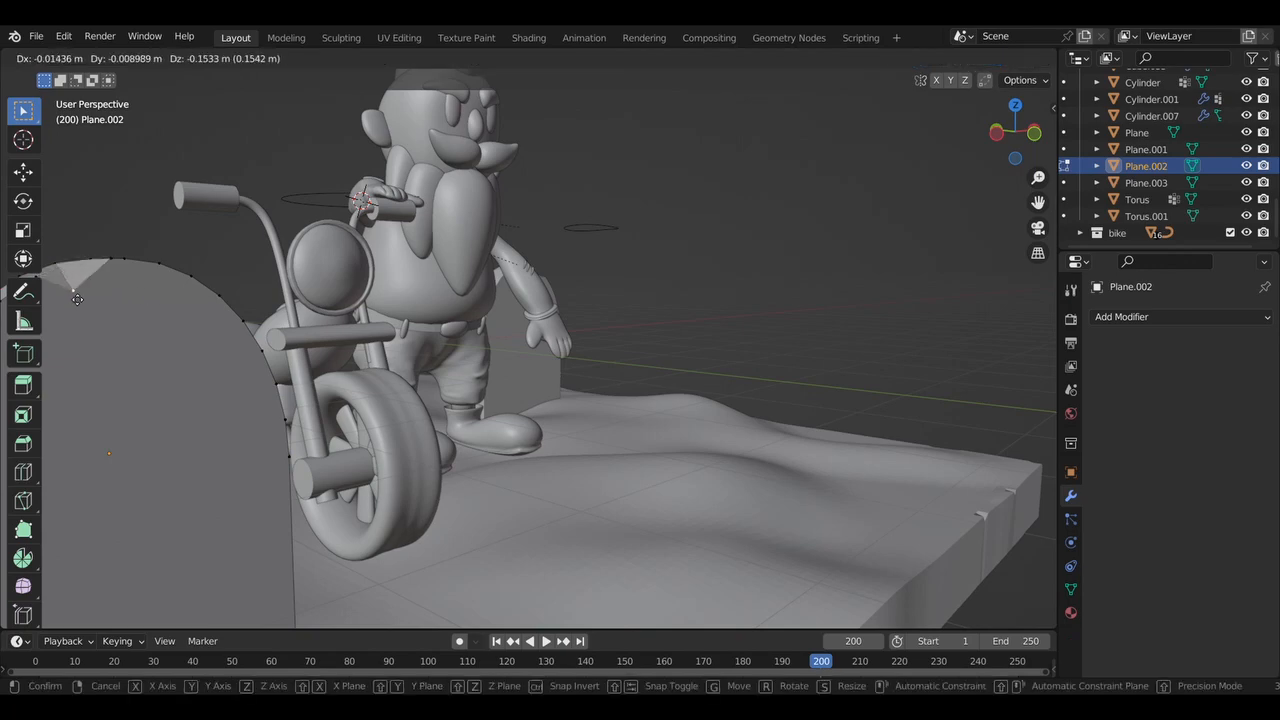
{"action": "left_click", "coordinate": [77, 297]}
{"action": "scroll", "coordinate": [77, 297], "scroll_direction": "down", "scroll_amount": 4}
{"action": "middle_click_drag", "start_coordinate": [77, 297], "coordinate": [231, 420]}
{"action": "left_click", "coordinate": [169, 349]}
{"action": "key", "text": "Tab"}
{"action": "left_click", "coordinate": [218, 495]}
{"action": "left_click", "coordinate": [358, 436]}
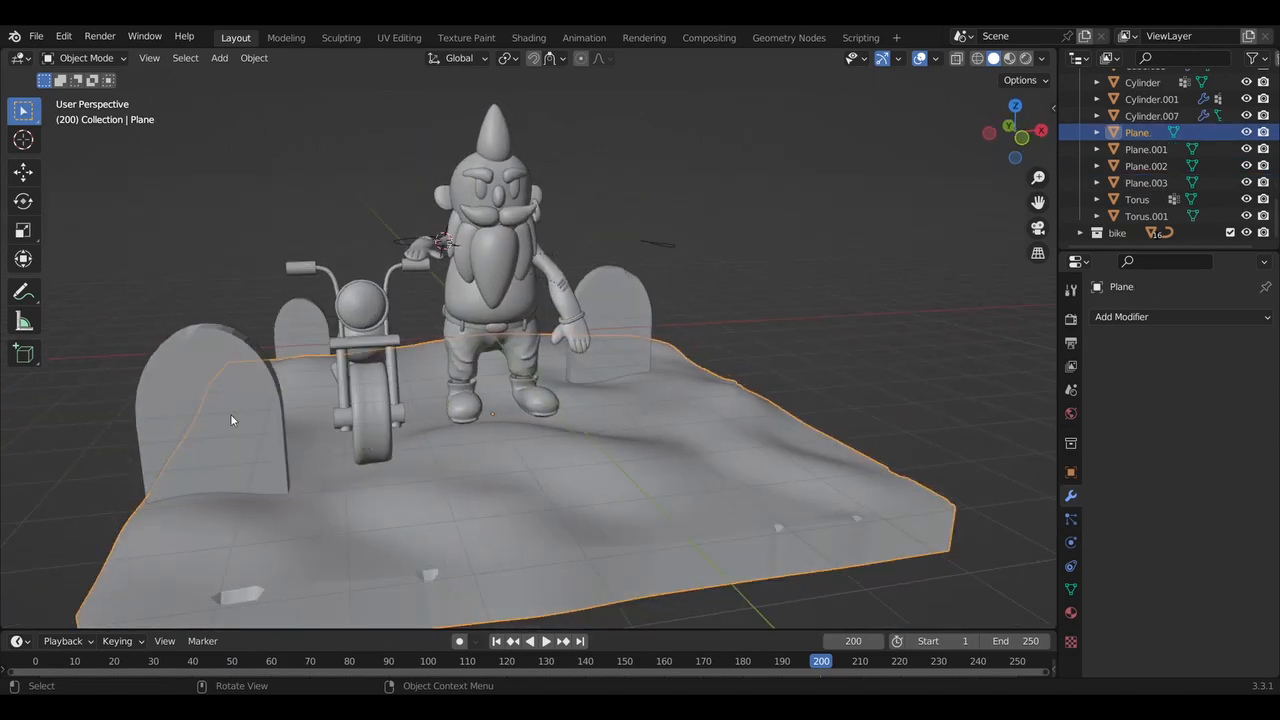
Add a plane, move it above the tombstone beside the character, and rotate it 90° about the X axis
{"action": "left_click", "coordinate": [231, 420]}
{"action": "key", "text": "shift+a"}
{"action": "mouse_move", "coordinate": [230, 356]}
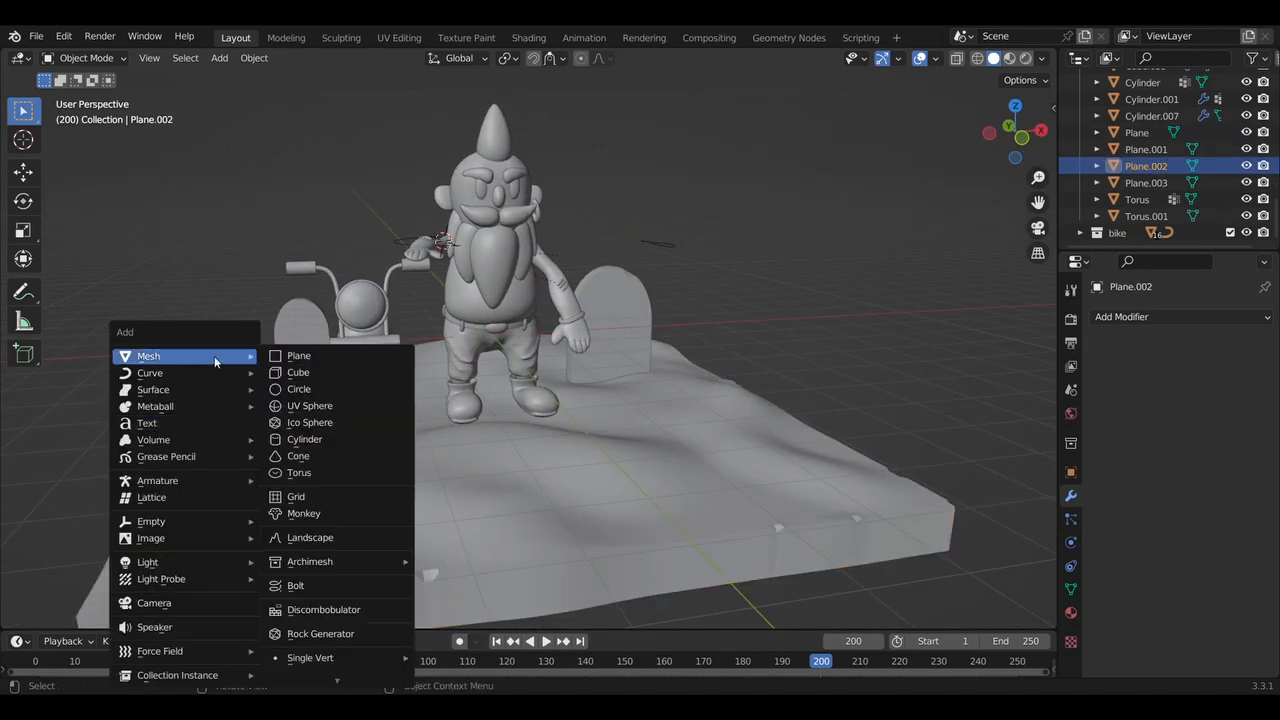
{"action": "left_click", "coordinate": [280, 358]}
{"action": "middle_click_drag", "start_coordinate": [430, 250], "coordinate": [385, 265]}
{"action": "key", "text": "g"}
{"action": "left_click", "coordinate": [672, 243]}
{"action": "middle_click_drag", "start_coordinate": [672, 243], "coordinate": [703, 222]}
{"action": "type", "text": "rx90"}
{"action": "key", "text": "Return"}
Scale the new plane's mesh down to 0.161 of its size
{"action": "key", "text": "Tab"}
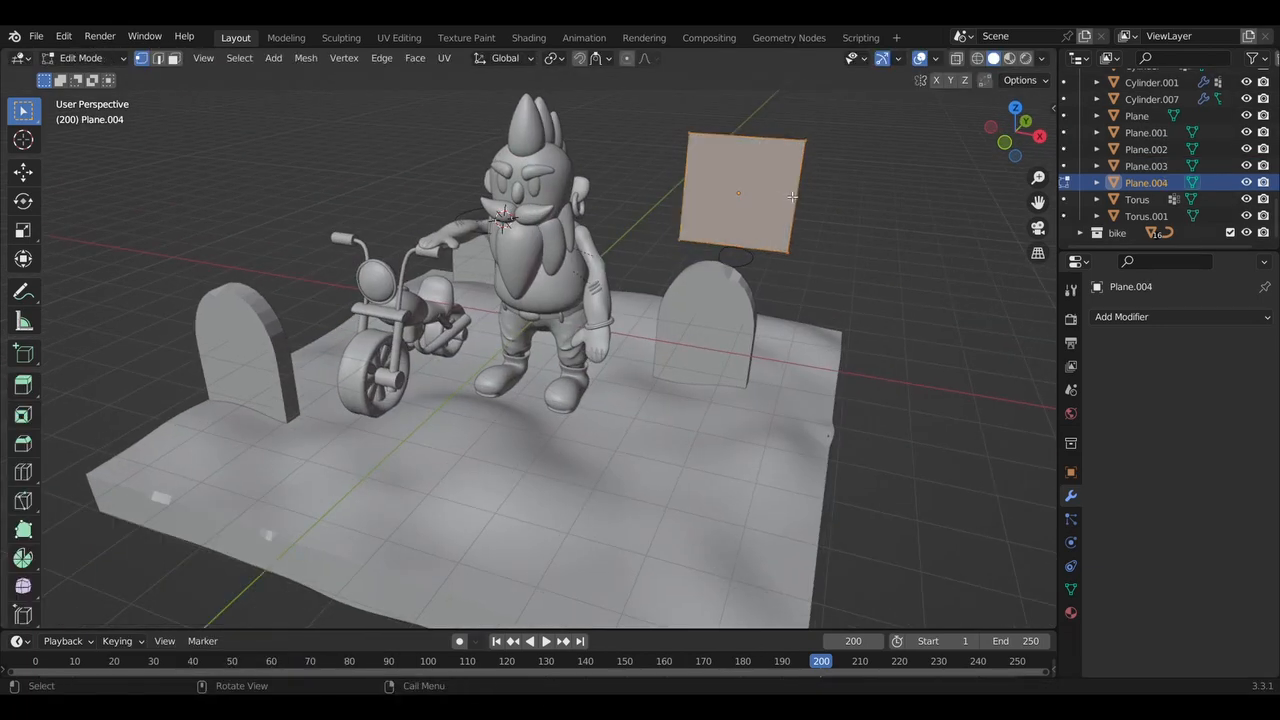
{"action": "key", "text": "s"}
{"action": "left_click", "coordinate": [740, 192]}
{"action": "key", "text": "Tab"}
{"action": "key", "text": "KP_Decimal"}
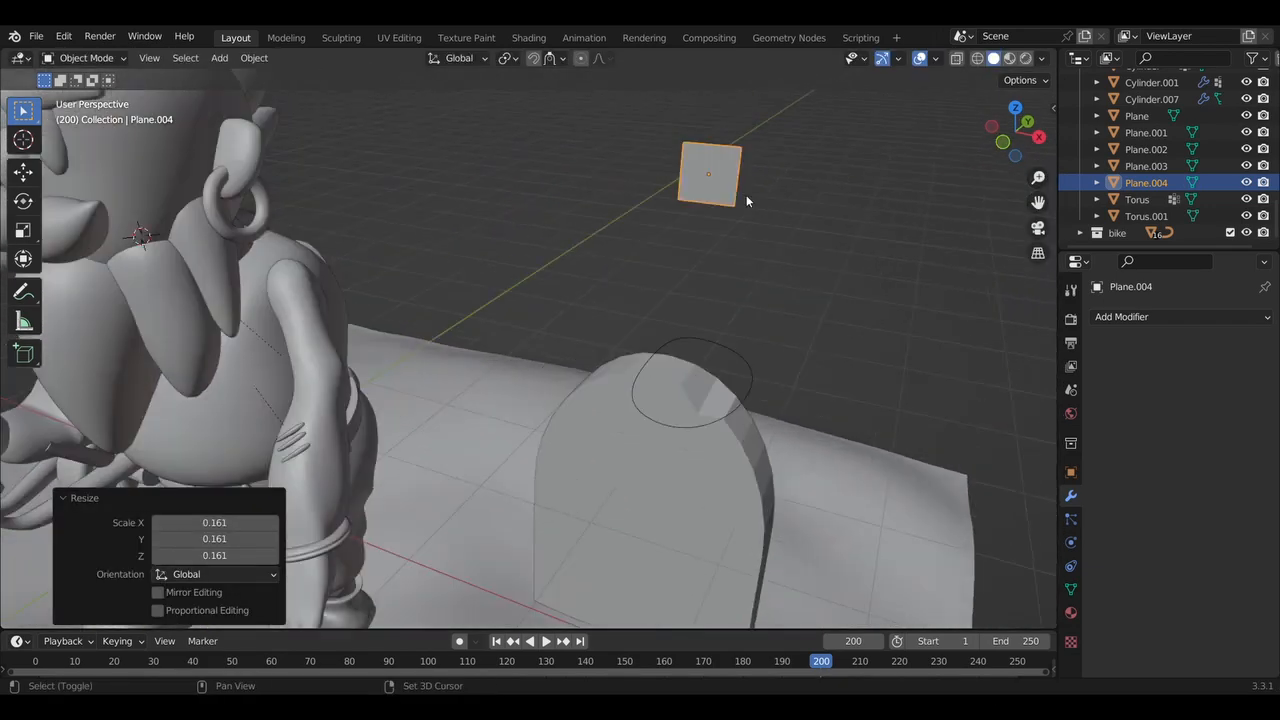
Extrude the small plane's top edge about 0.4 m straight up along the Z axis
{"action": "key", "text": "Tab"}
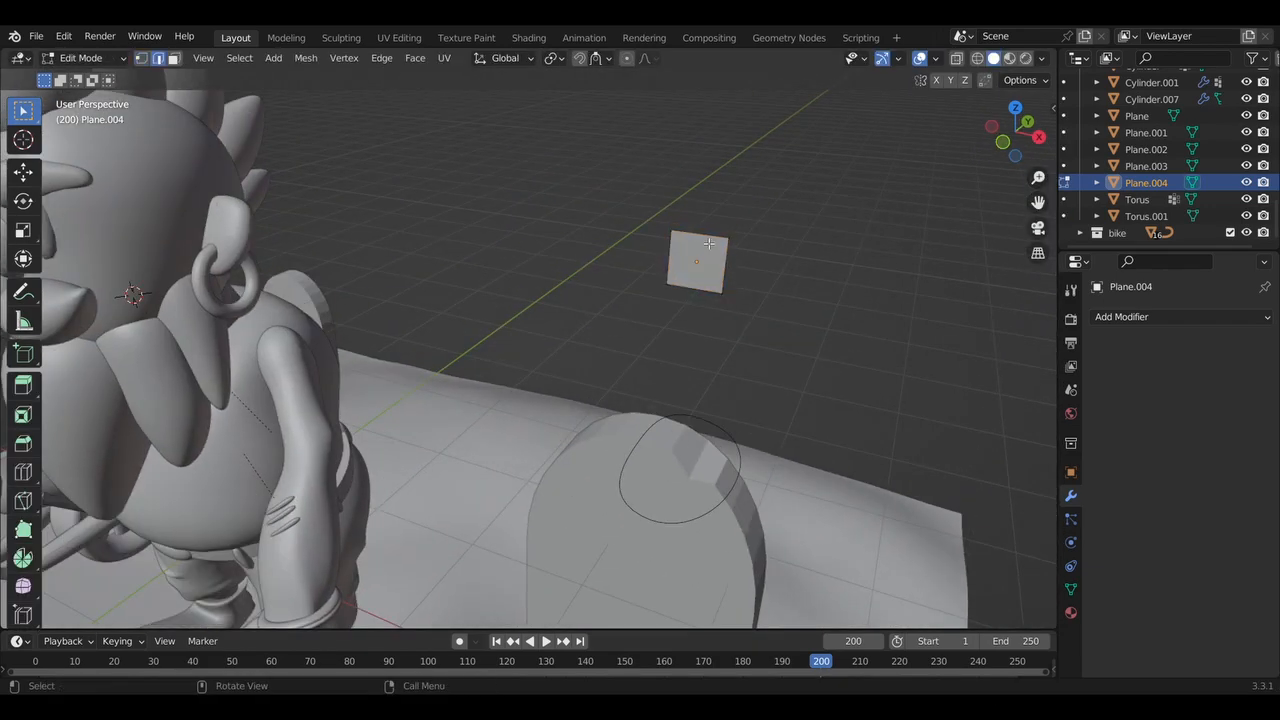
{"action": "key", "text": "e"}
{"action": "key", "text": "z"}
{"action": "left_click", "coordinate": [705, 168]}
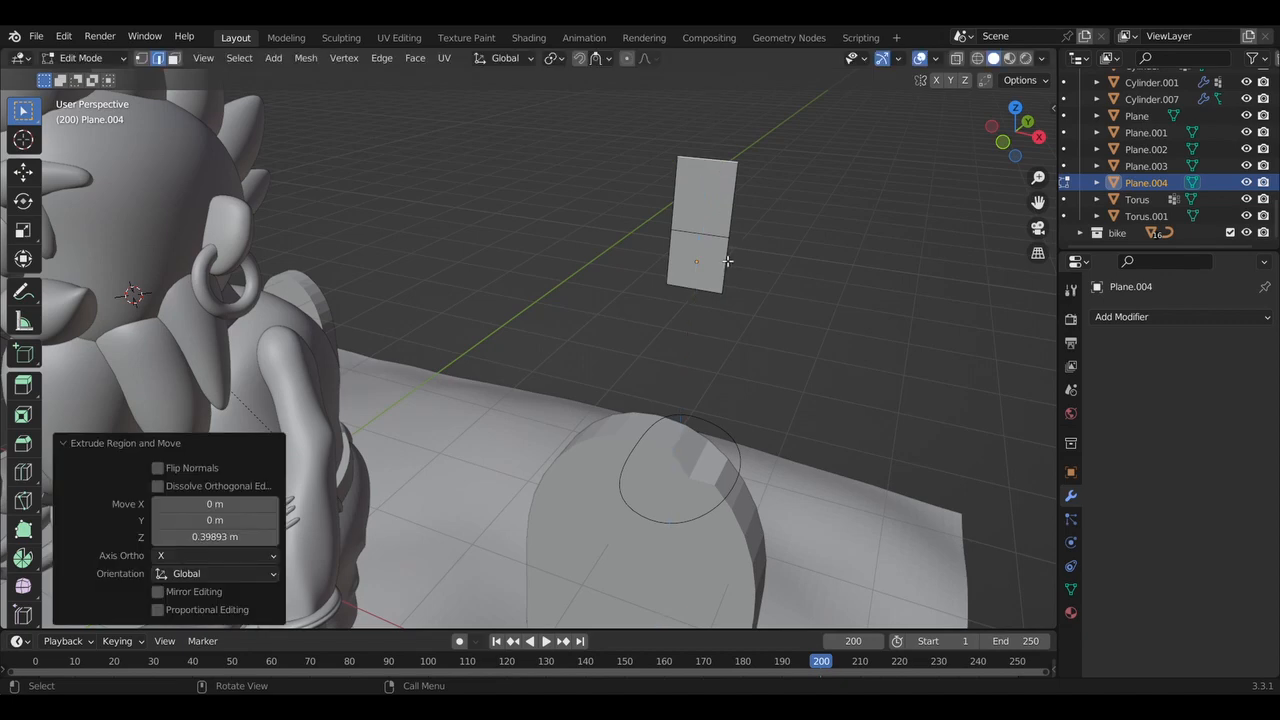
Try to crease and extrude the two side edges of the lower square, and undo the change
{"action": "left_click", "coordinate": [732, 263]}
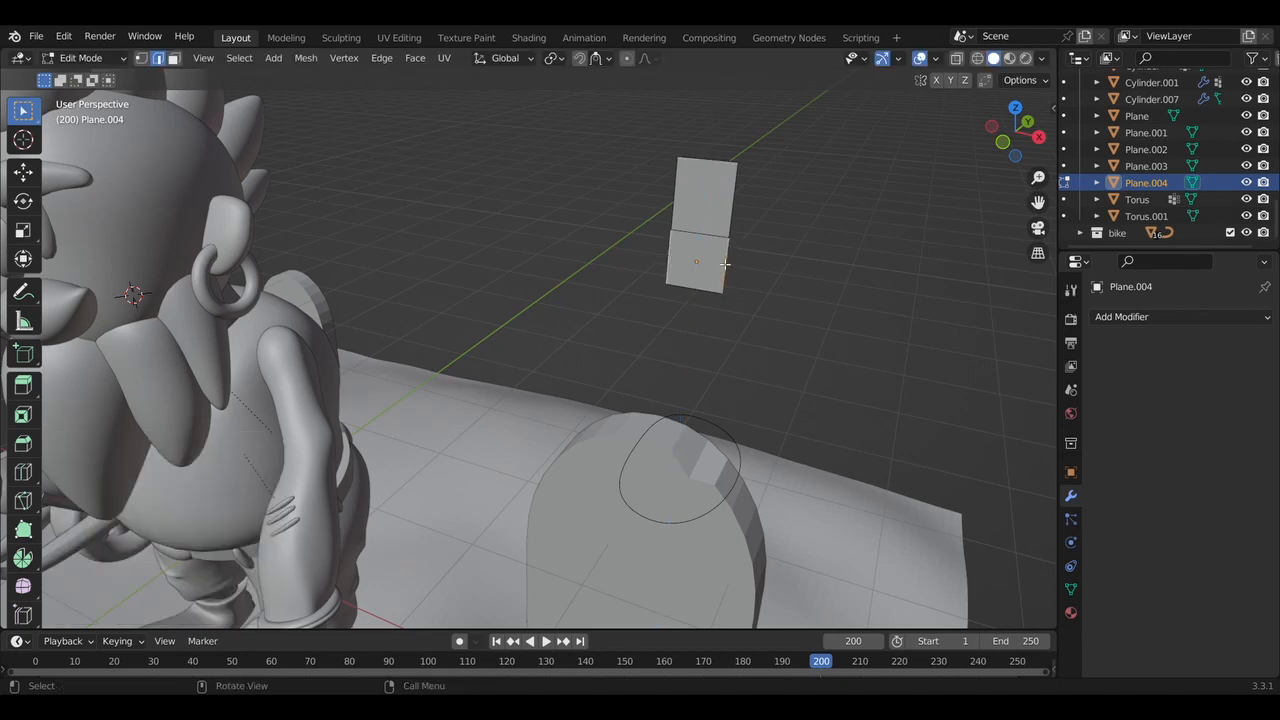
{"action": "key", "text": "alt+e"}
{"action": "key", "text": "Escape"}
{"action": "key", "text": "alt+e"}
{"action": "key", "text": "Escape"}
{"action": "key", "text": "ctrl+e"}
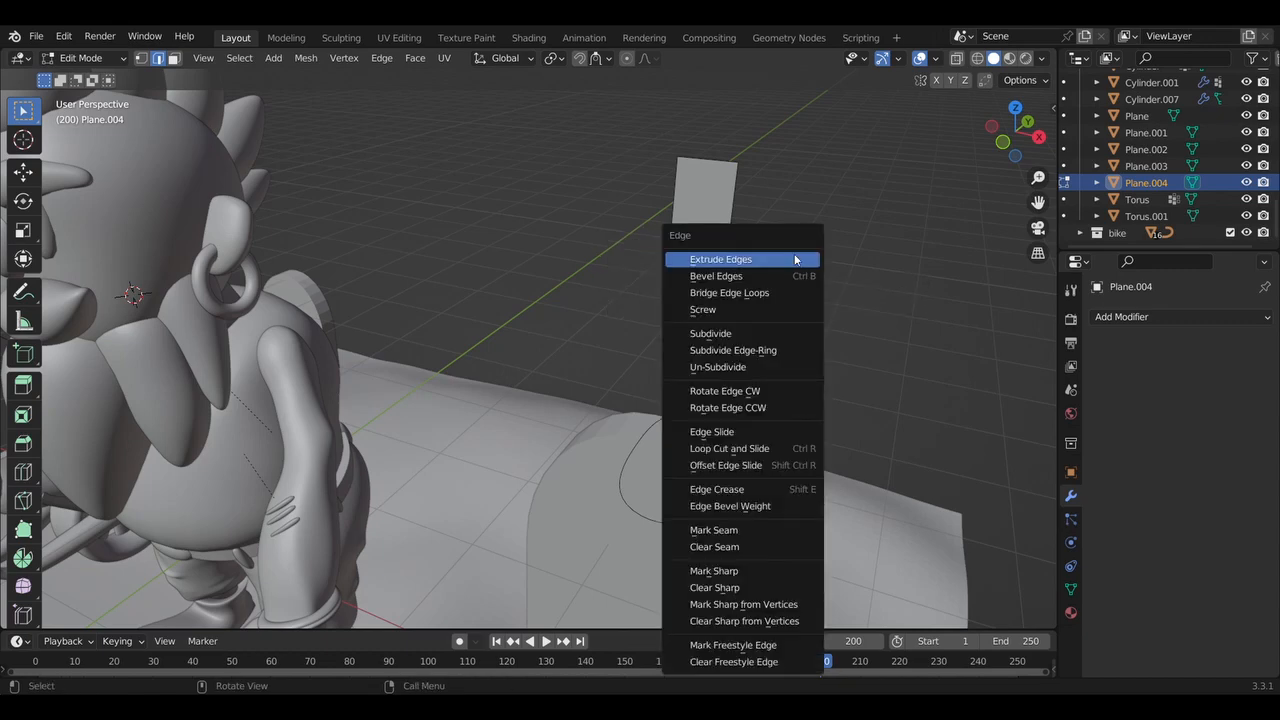
{"action": "key", "text": "Escape"}
{"action": "key", "text": "shift+e"}
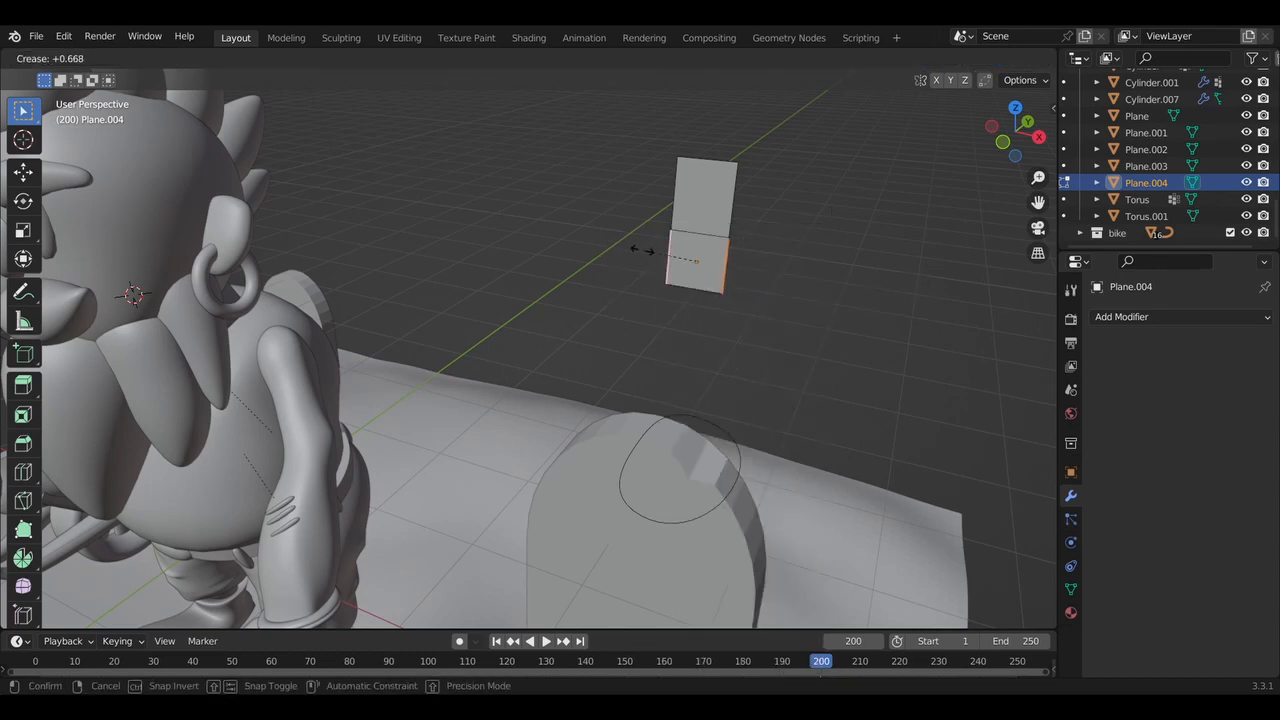
{"action": "left_click", "coordinate": [643, 252]}
{"action": "key", "text": "e"}
{"action": "right_click", "coordinate": [633, 260]}
{"action": "key", "text": "ctrl+z"}
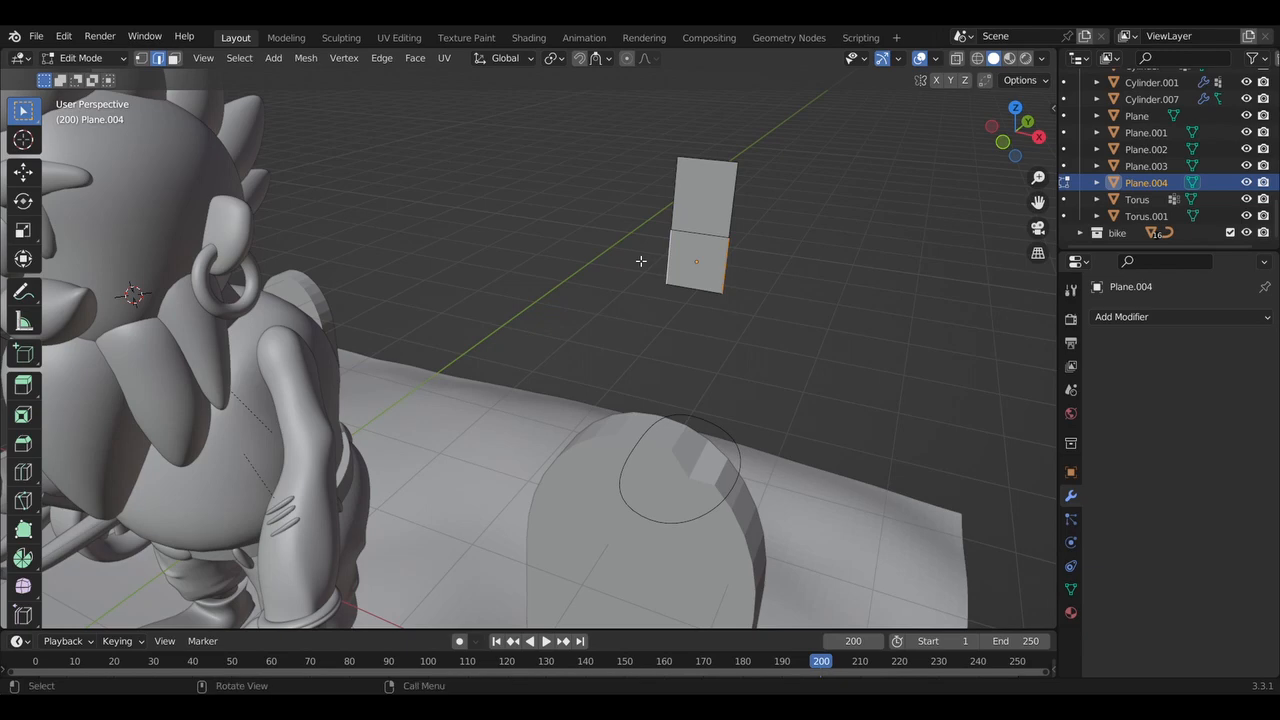
Try to fill faces from the two selected side edges of the lower square
{"action": "key", "text": "alt+e"}
{"action": "key", "text": "Escape"}
{"action": "key", "text": "ctrl+e"}
{"action": "key", "text": "ctrl+e"}
{"action": "key", "text": "Escape"}
{"action": "key", "text": "alt+f"}
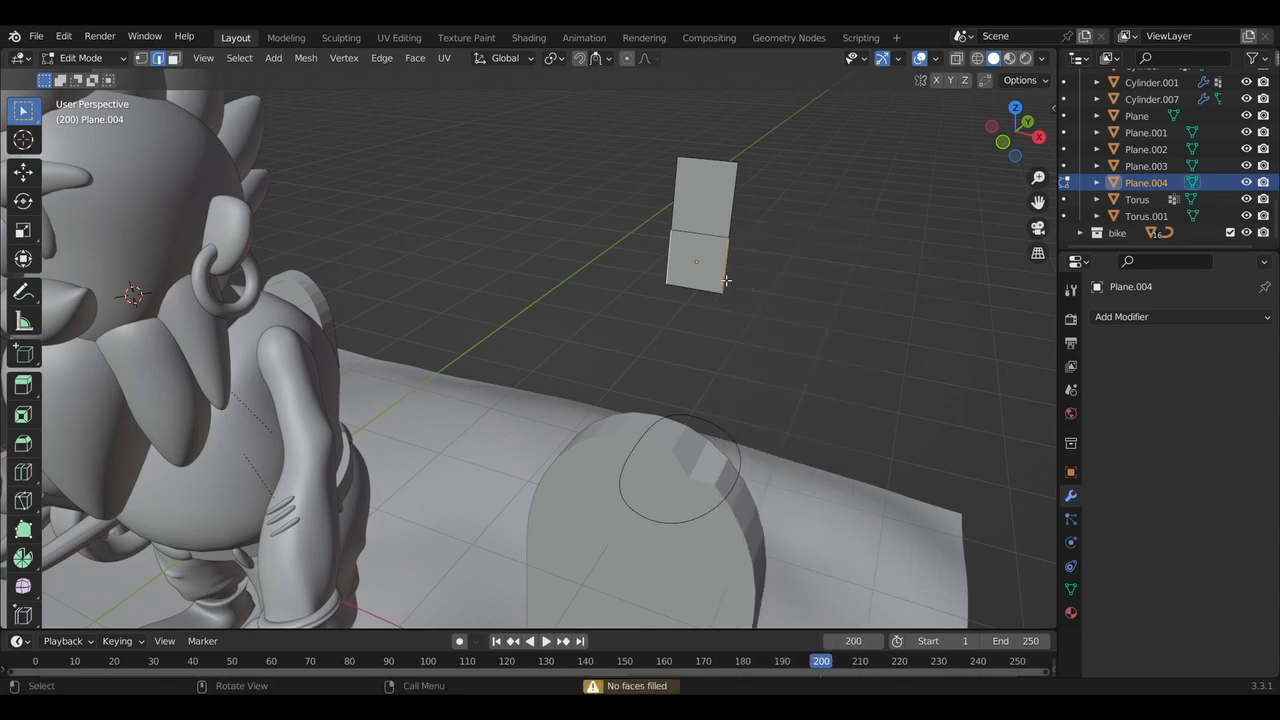
Try to extrude and rotate the lower square's two side edges, cancelling each movement
{"action": "mouse_move", "coordinate": [726, 281]}
{"action": "middle_mouse_down"}
{"action": "mouse_move", "coordinate": [718, 294]}
{"action": "mouse_move", "coordinate": [776, 272]}
{"action": "middle_mouse_up"}
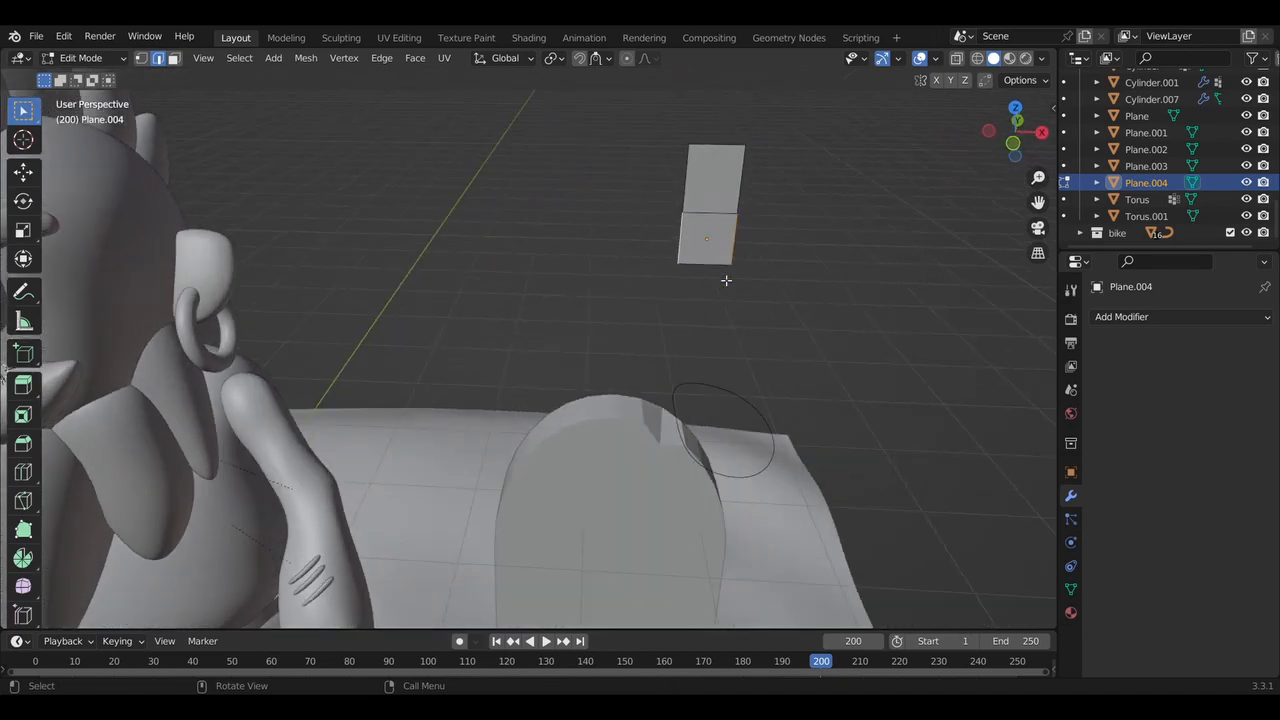
{"action": "key", "text": "e"}
{"action": "right_click", "coordinate": [724, 271]}
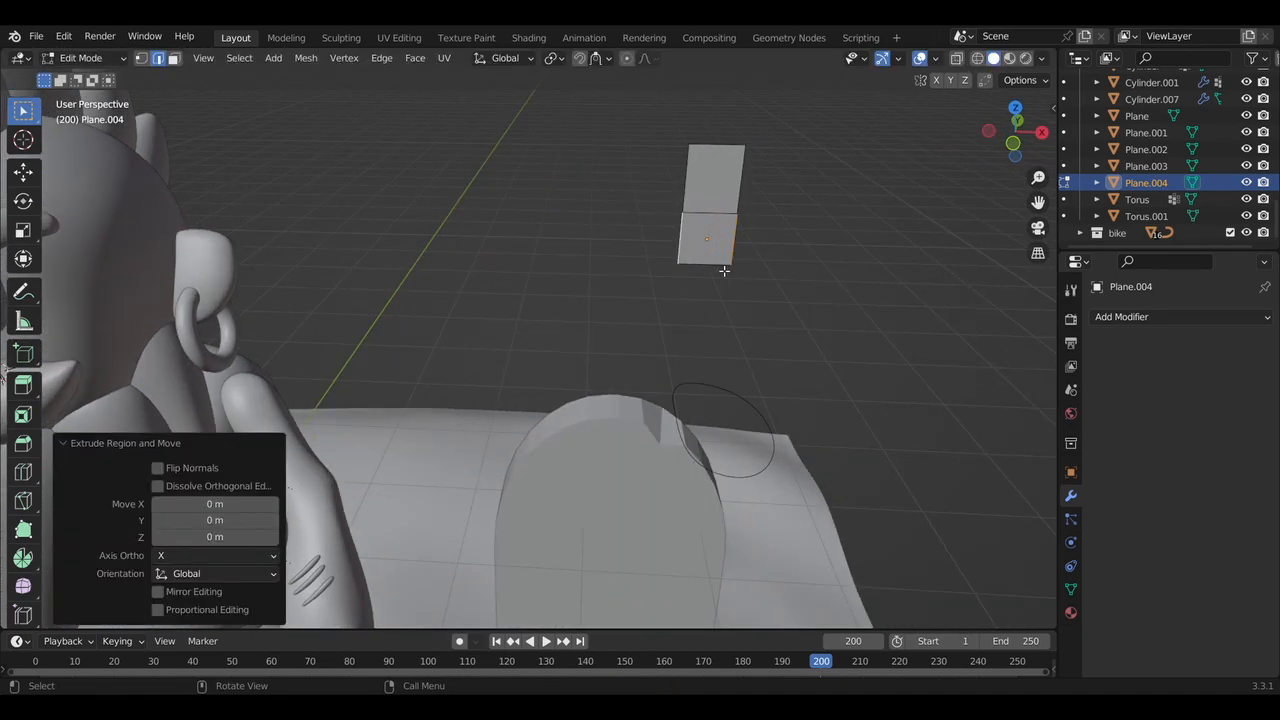
{"action": "key", "text": "r"}
{"action": "right_click", "coordinate": [724, 271]}
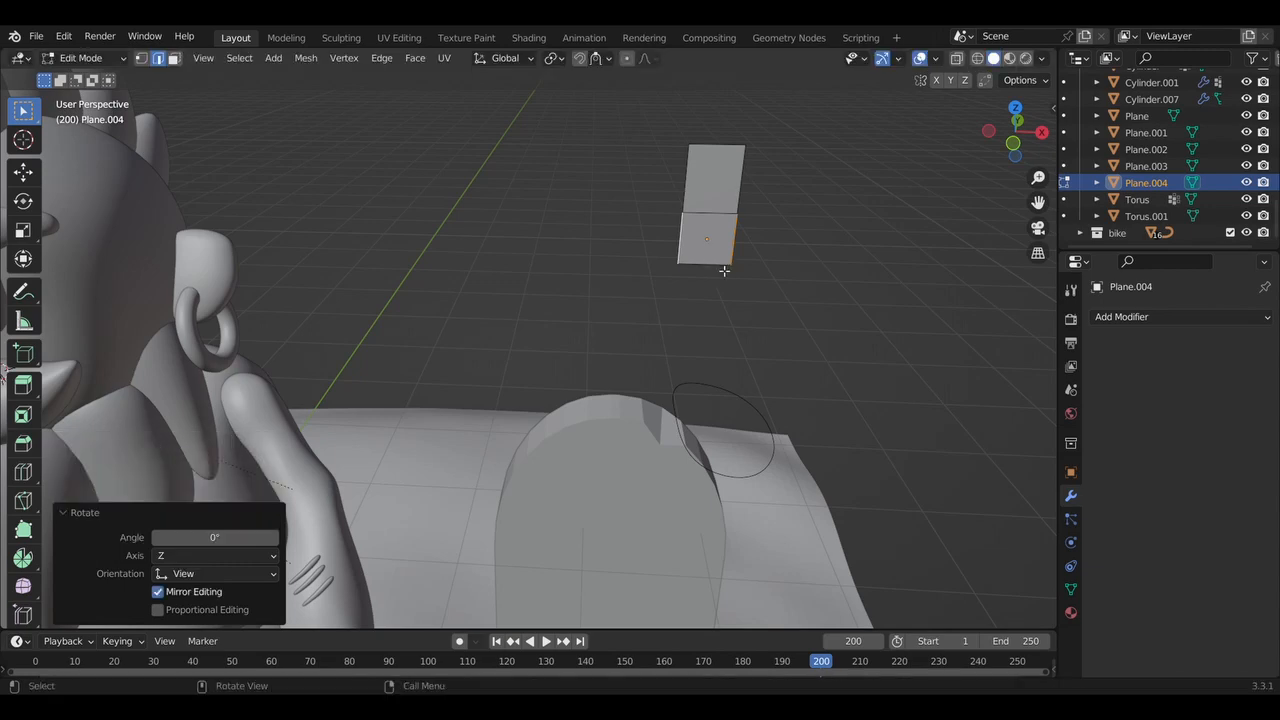
{"action": "key", "text": "e"}
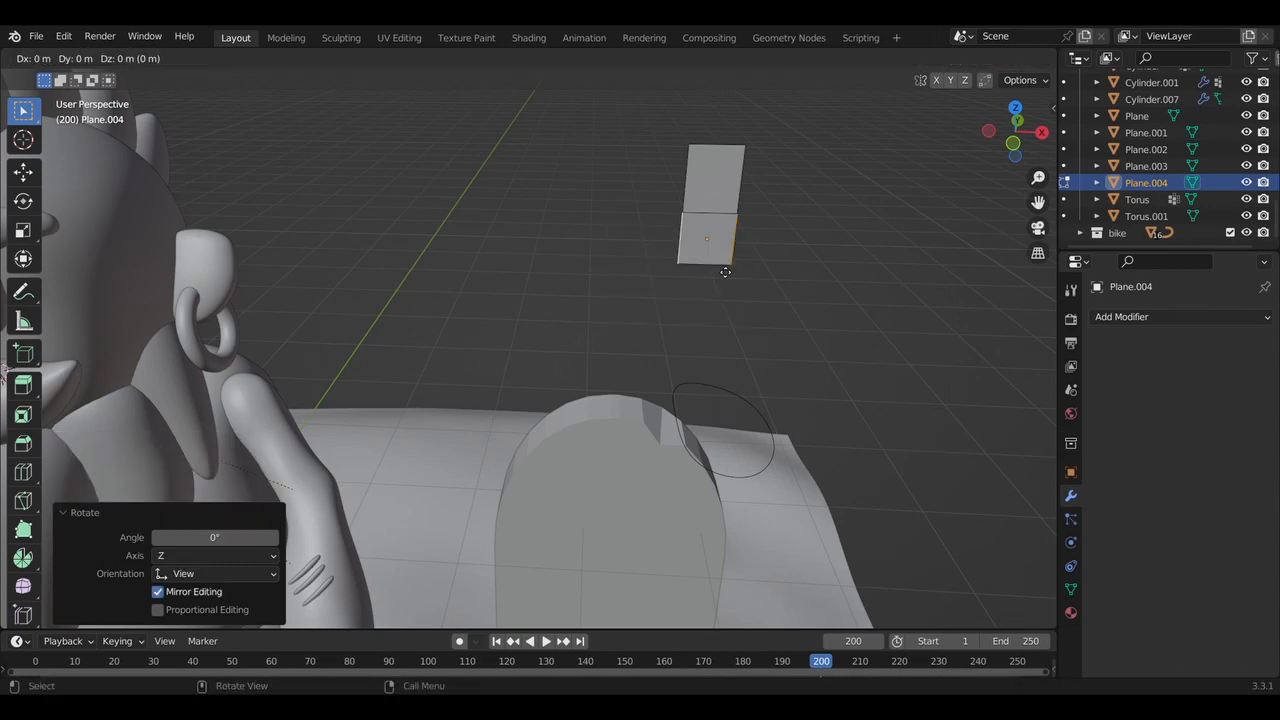
{"action": "right_click", "coordinate": [726, 272]}
{"action": "middle_click_drag", "start_coordinate": [726, 272], "coordinate": [730, 280]}
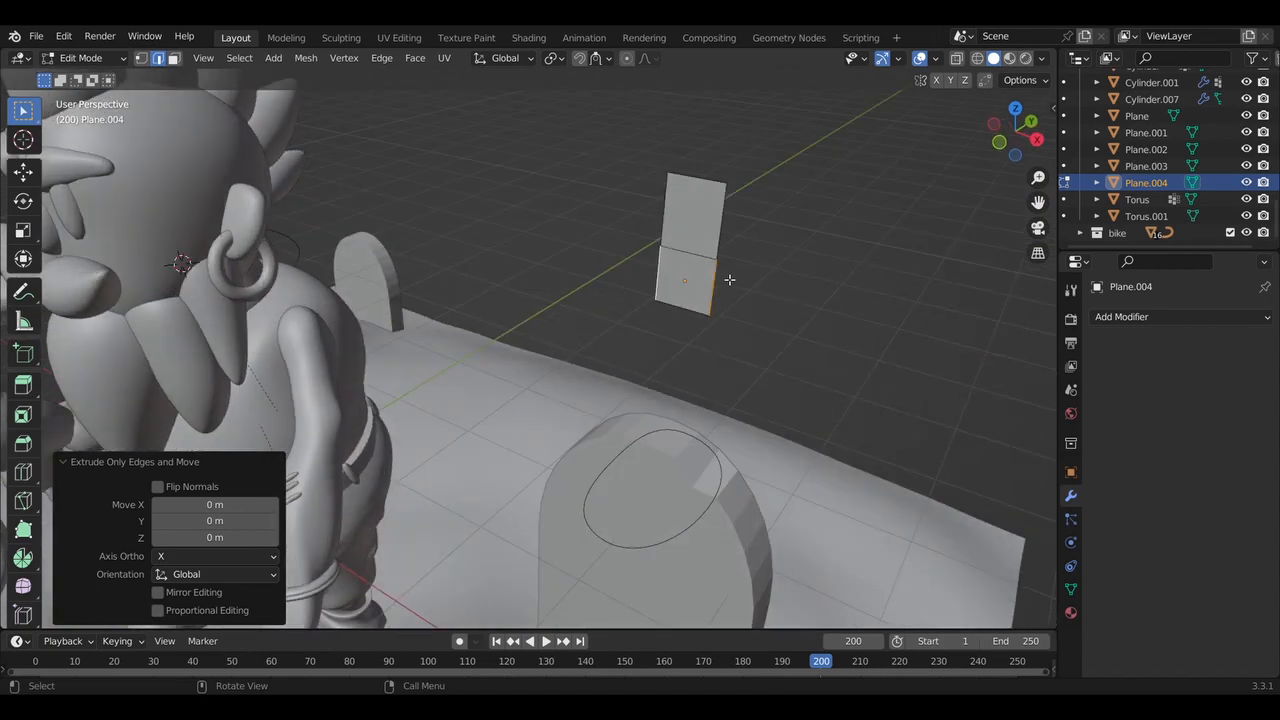
Search the commands for "extrude" and try Extrude Individual Faces on the two side edges
{"action": "key", "text": "ctrl+e"}
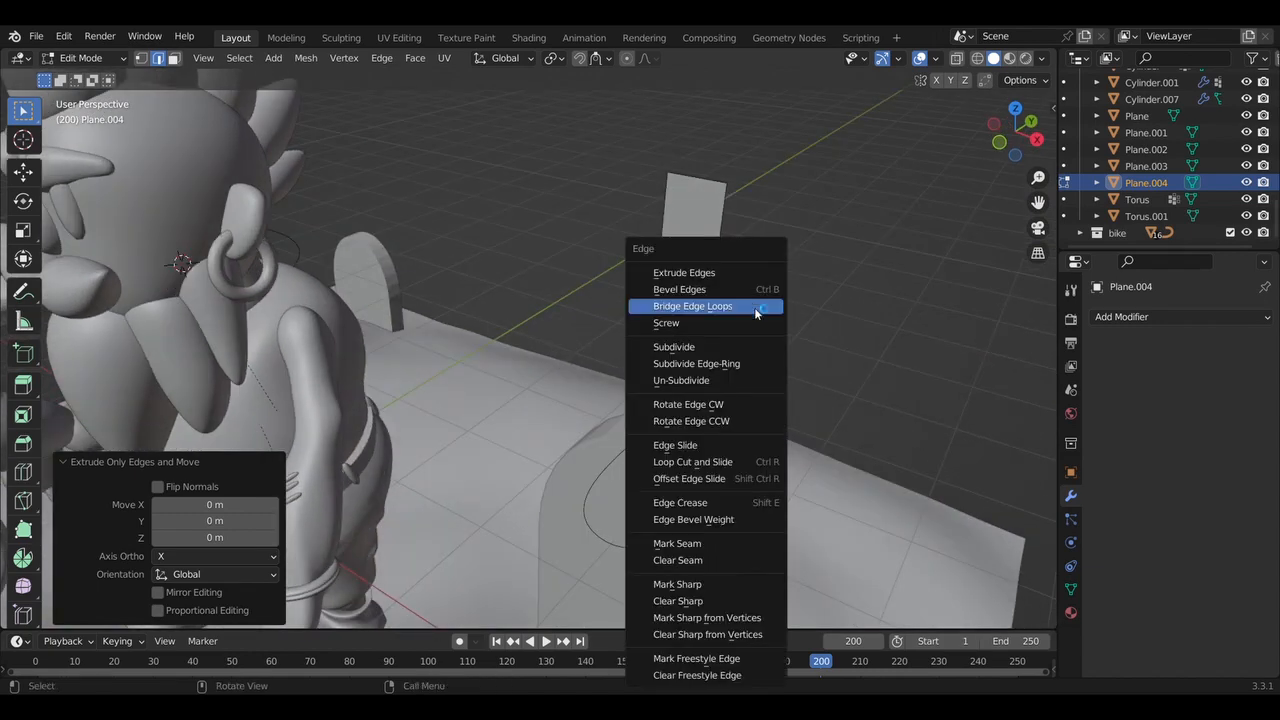
{"action": "key", "text": "F3"}
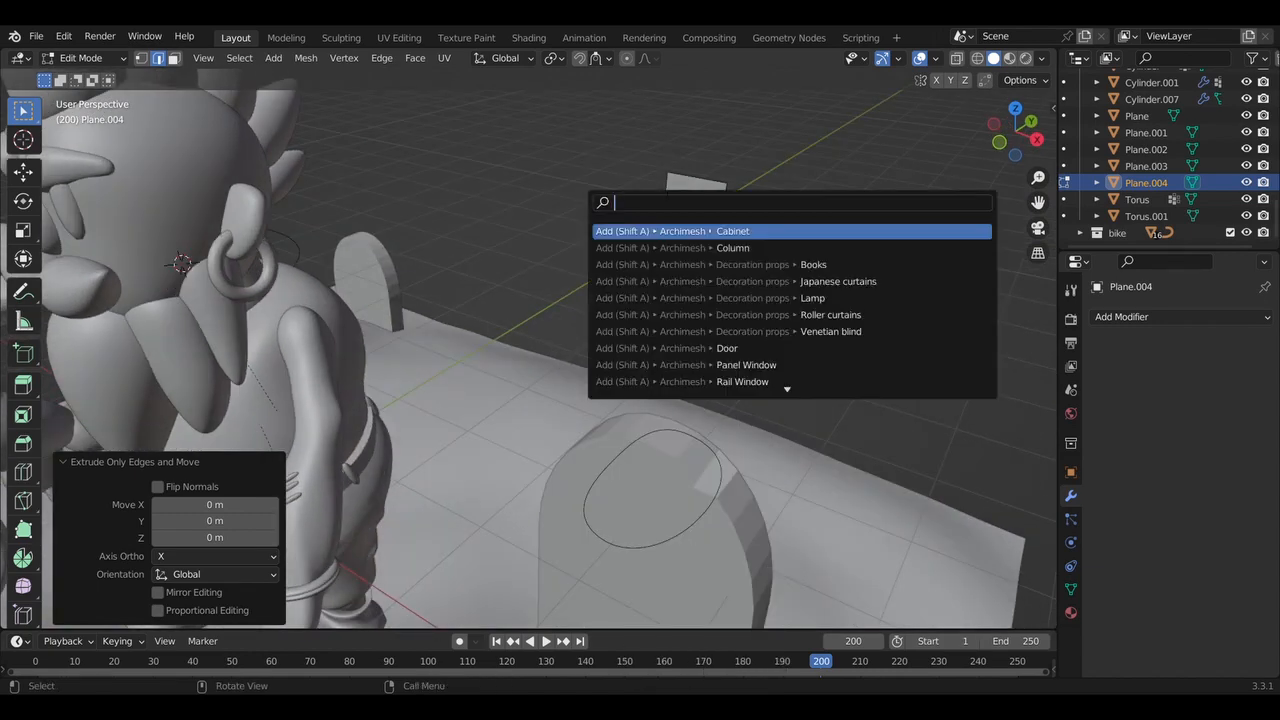
{"action": "type", "text": "ex"}
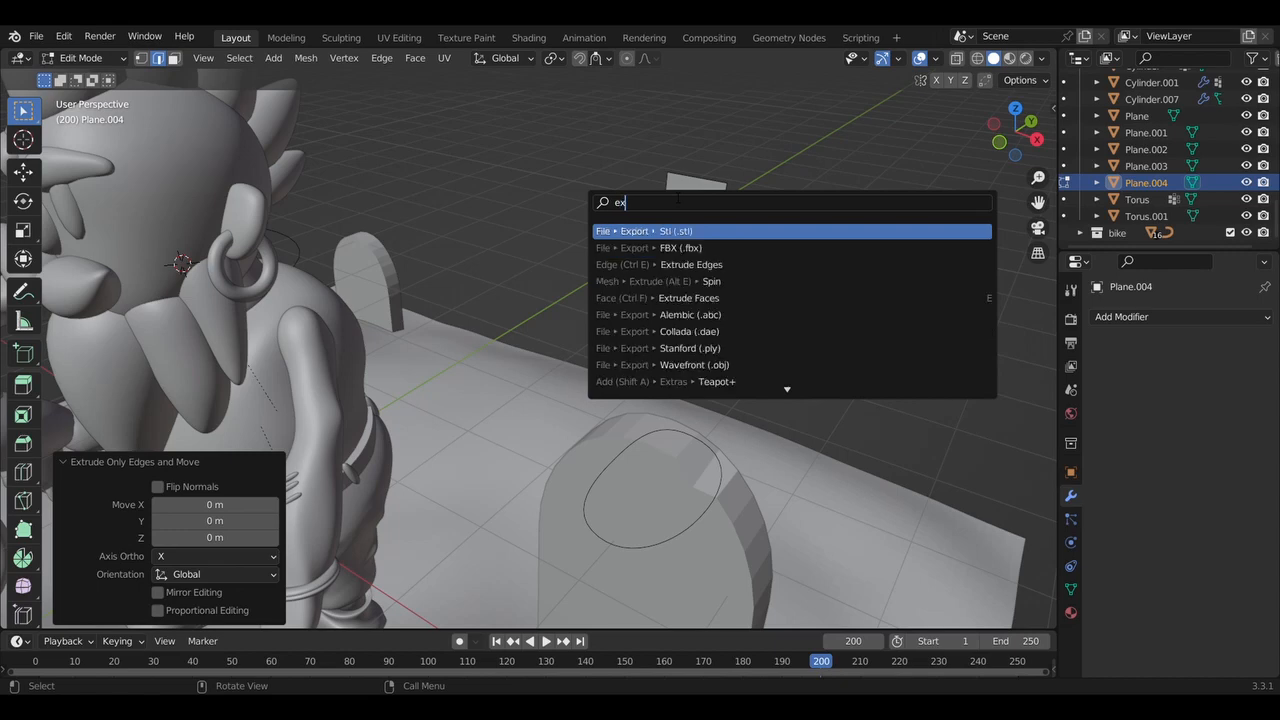
{"action": "type", "text": "trude"}
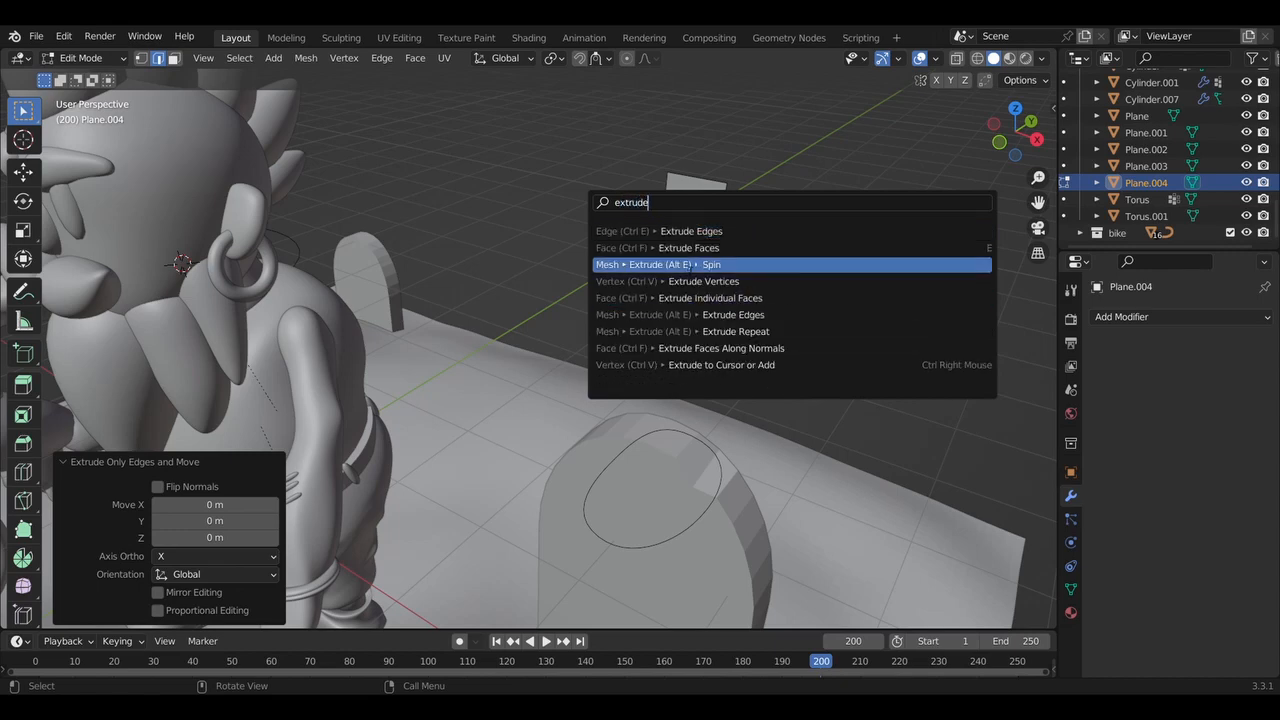
{"action": "left_click", "coordinate": [680, 298]}
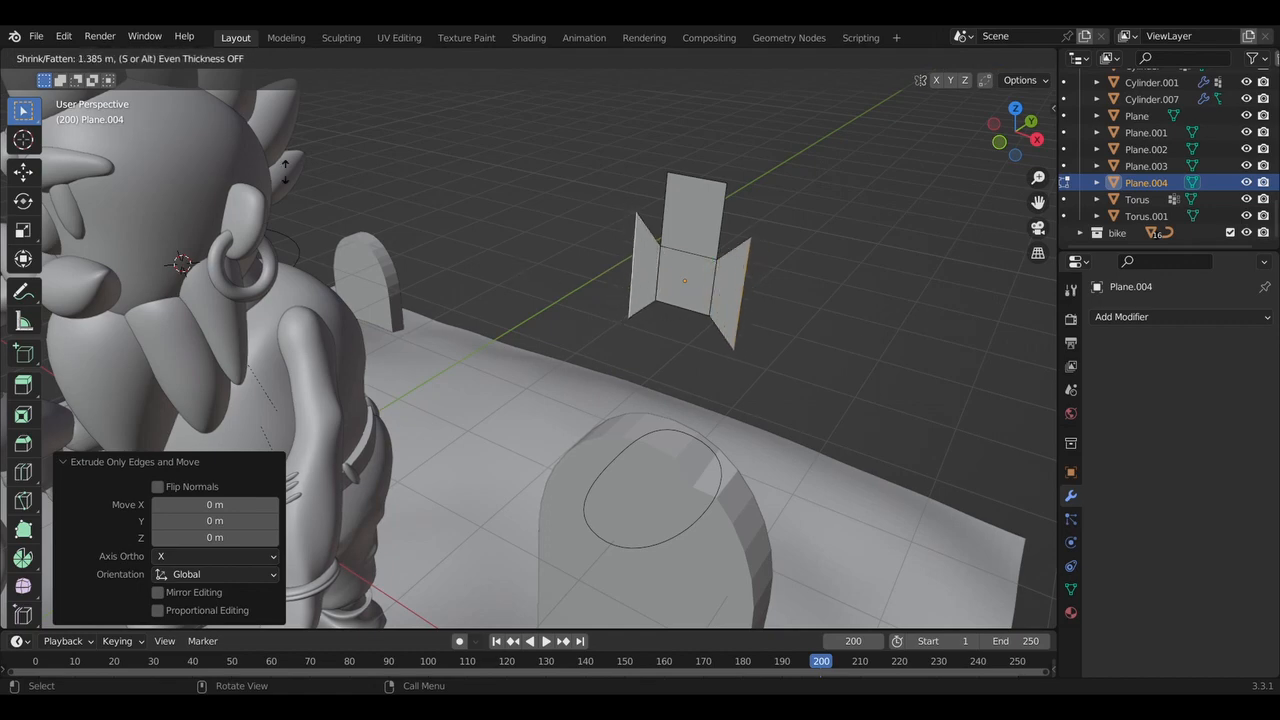
{"action": "right_click", "coordinate": [713, 287]}
{"action": "middle_click_drag", "start_coordinate": [713, 287], "coordinate": [729, 254]}
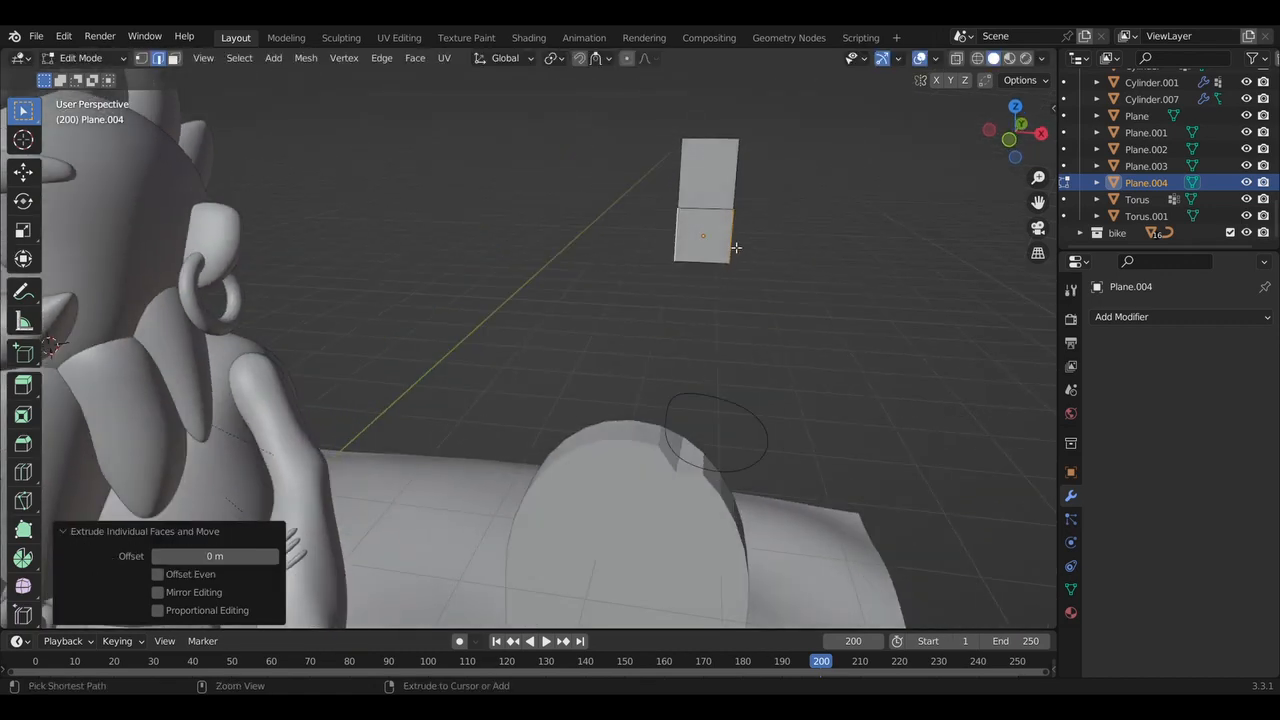
Try to extrude the two side edges outward along their normals, and undo the extrusion
{"action": "key", "text": "ctrl+f"}
{"action": "left_click", "coordinate": [714, 200]}
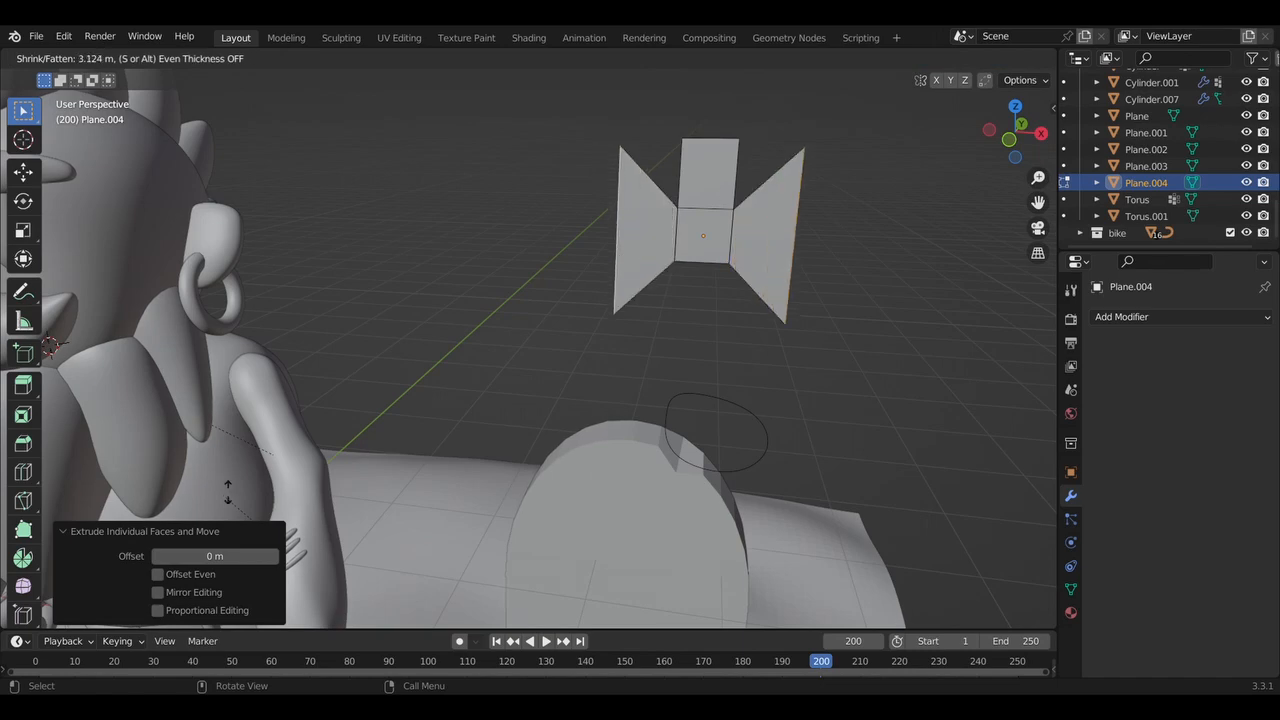
{"action": "left_click", "coordinate": [181, 443]}
{"action": "mouse_move", "coordinate": [181, 443]}
{"action": "middle_mouse_down"}
{"action": "mouse_move", "coordinate": [82, 443]}
{"action": "mouse_move", "coordinate": [162, 443]}
{"action": "middle_mouse_up"}
{"action": "key", "text": "ctrl+z"}
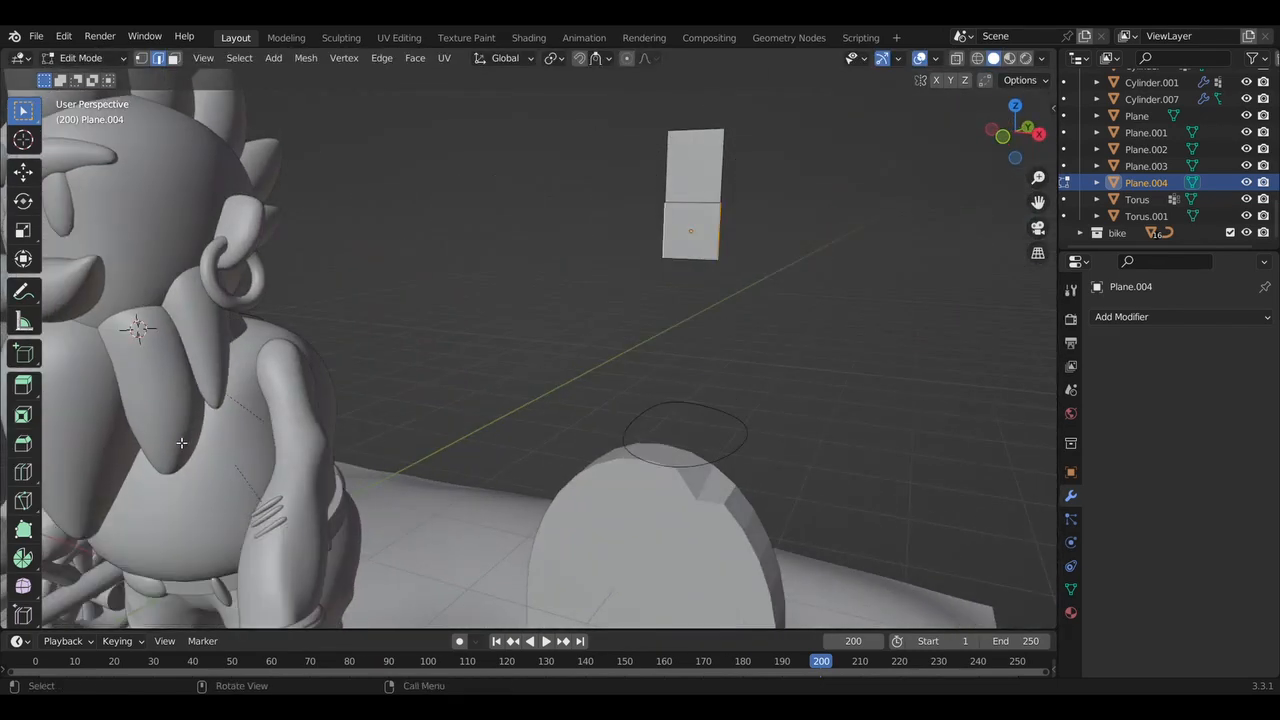
Extrude the lower square's bottom edge about 0.75 m straight down to form the cross's long leg
{"action": "key", "text": "e"}
{"action": "key", "text": "z"}
{"action": "left_click", "coordinate": [700, 365]}
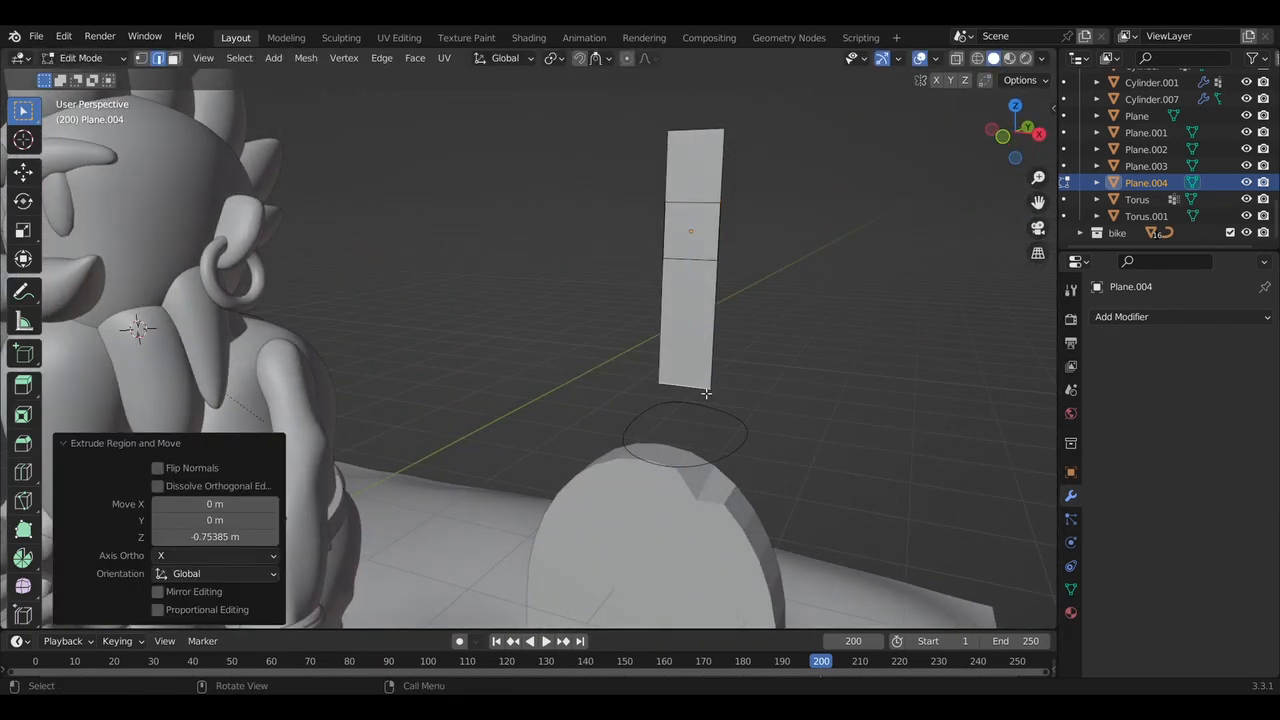
In front view, extrude the middle square's two side edges about 0.4 m outward along X as the cross's arms
{"action": "key", "text": "KP_1"}
{"action": "left_click", "coordinate": [716, 232]}
{"action": "key", "text": "e"}
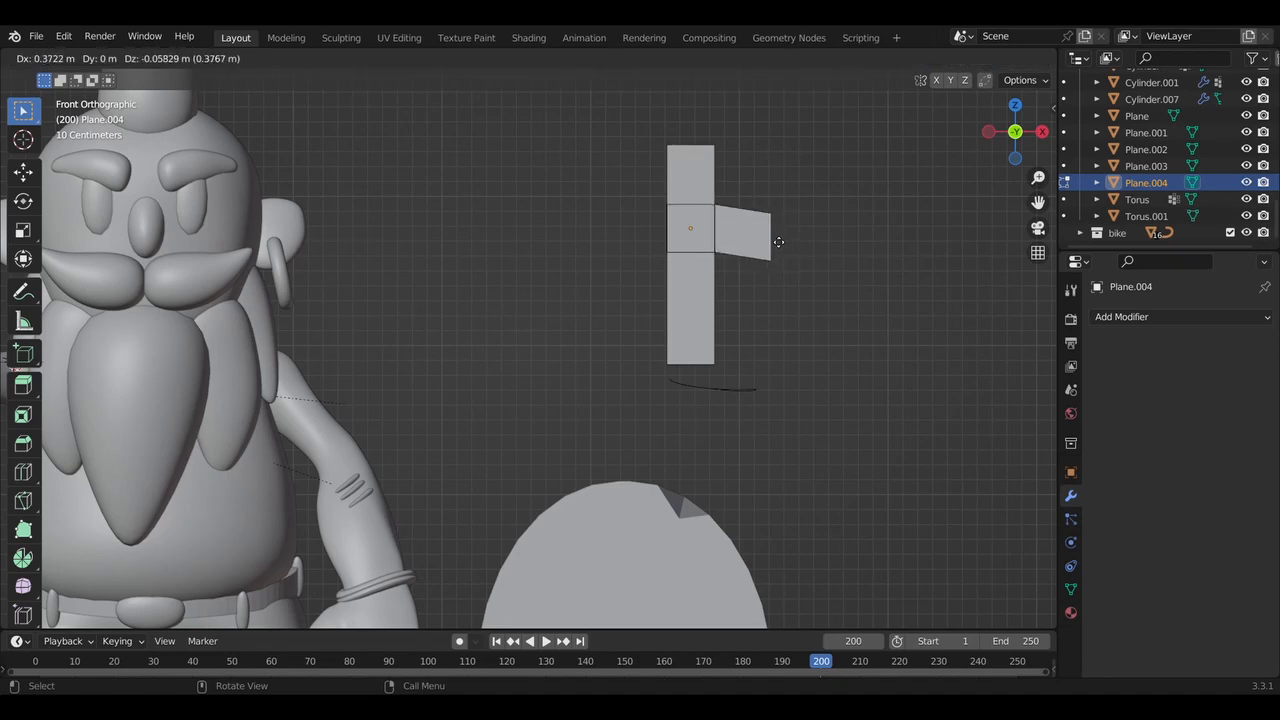
{"action": "key", "text": "x"}
{"action": "left_click", "coordinate": [785, 235]}
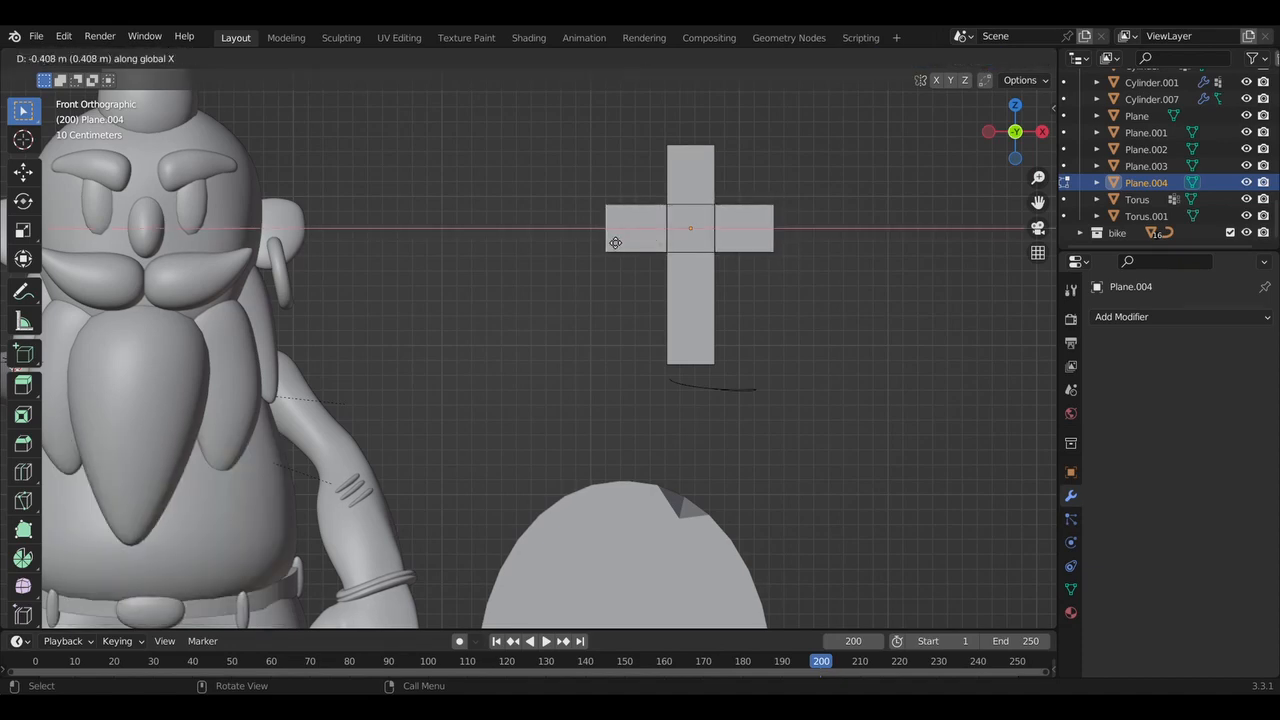
{"action": "left_click", "coordinate": [615, 243]}
Extrude all faces of the flat cross to give it a small thickness
{"action": "middle_click_drag", "start_coordinate": [615, 243], "coordinate": [641, 261]}
{"action": "left_click", "coordinate": [571, 294]}
{"action": "left_click", "coordinate": [564, 299]}
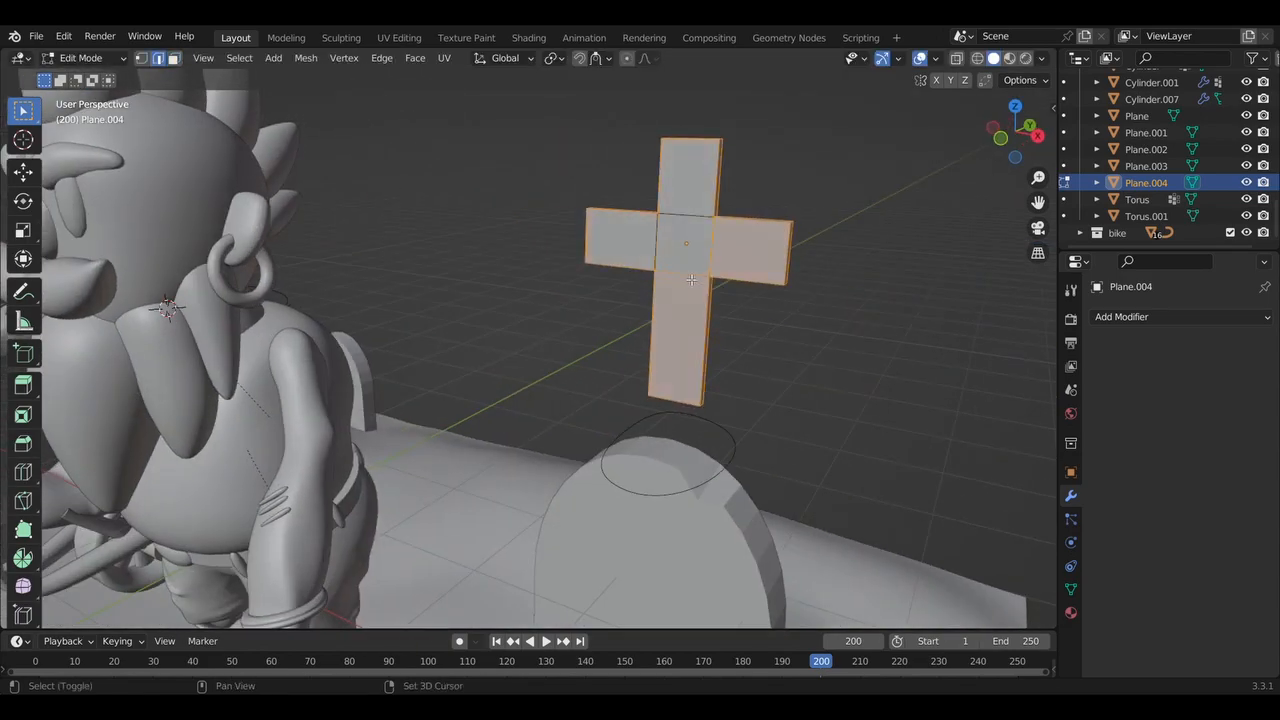
Try to bevel the cross's outline edges with 9 segments
{"action": "middle_click_drag", "start_coordinate": [691, 280], "coordinate": [326, 262]}
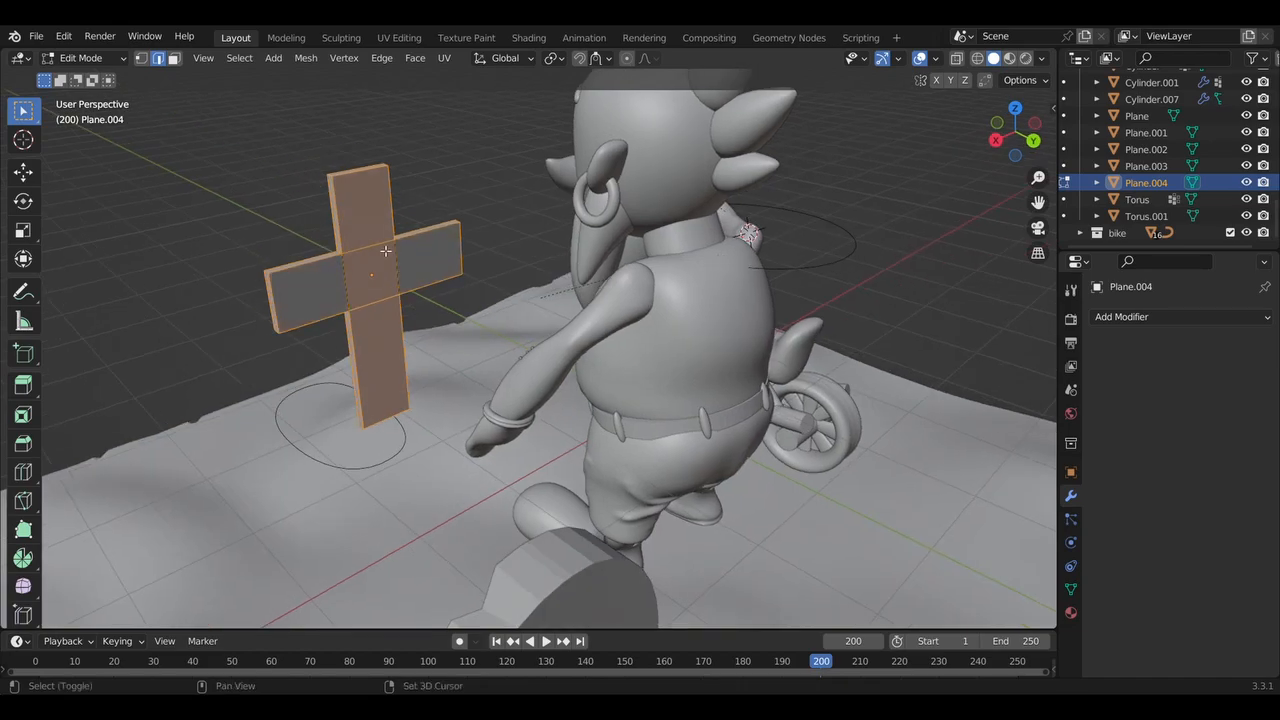
{"action": "left_click", "coordinate": [390, 305], "text": "shift"}
{"action": "middle_click_drag", "start_coordinate": [390, 305], "coordinate": [391, 303]}
{"action": "scroll", "coordinate": [391, 303], "scroll_direction": "up", "scroll_amount": 2}
{"action": "left_click", "coordinate": [284, 301], "text": "shift"}
{"action": "left_click", "coordinate": [284, 301], "text": "shift"}
{"action": "middle_click_drag", "start_coordinate": [284, 301], "coordinate": [271, 271]}
{"action": "key", "text": "ctrl+b"}
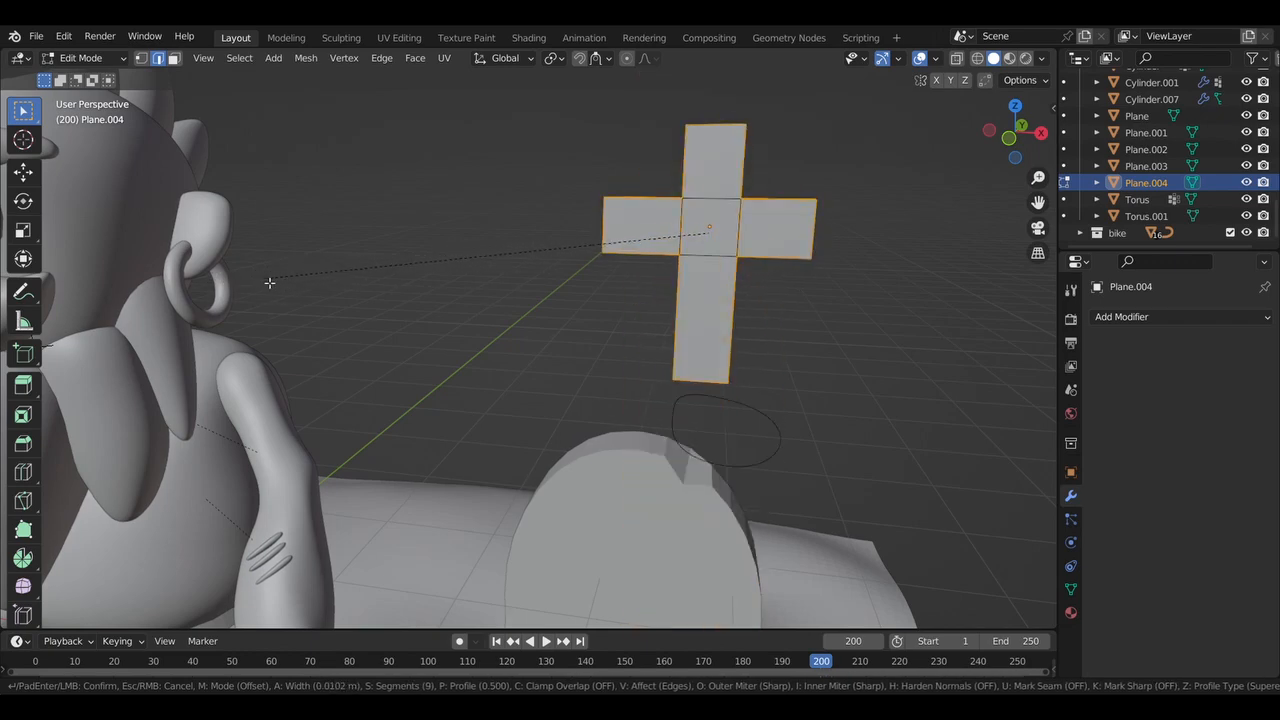
{"action": "right_click", "coordinate": [264, 284]}
Try selecting the narrow side faces around the cross one by one in face selection mode
{"action": "middle_click_drag", "start_coordinate": [264, 284], "coordinate": [454, 275]}
{"action": "scroll", "coordinate": [265, 284], "scroll_direction": "up", "scroll_amount": 3}
{"action": "scroll", "coordinate": [261, 290], "scroll_direction": "down", "scroll_amount": 4}
{"action": "key", "text": "3"}
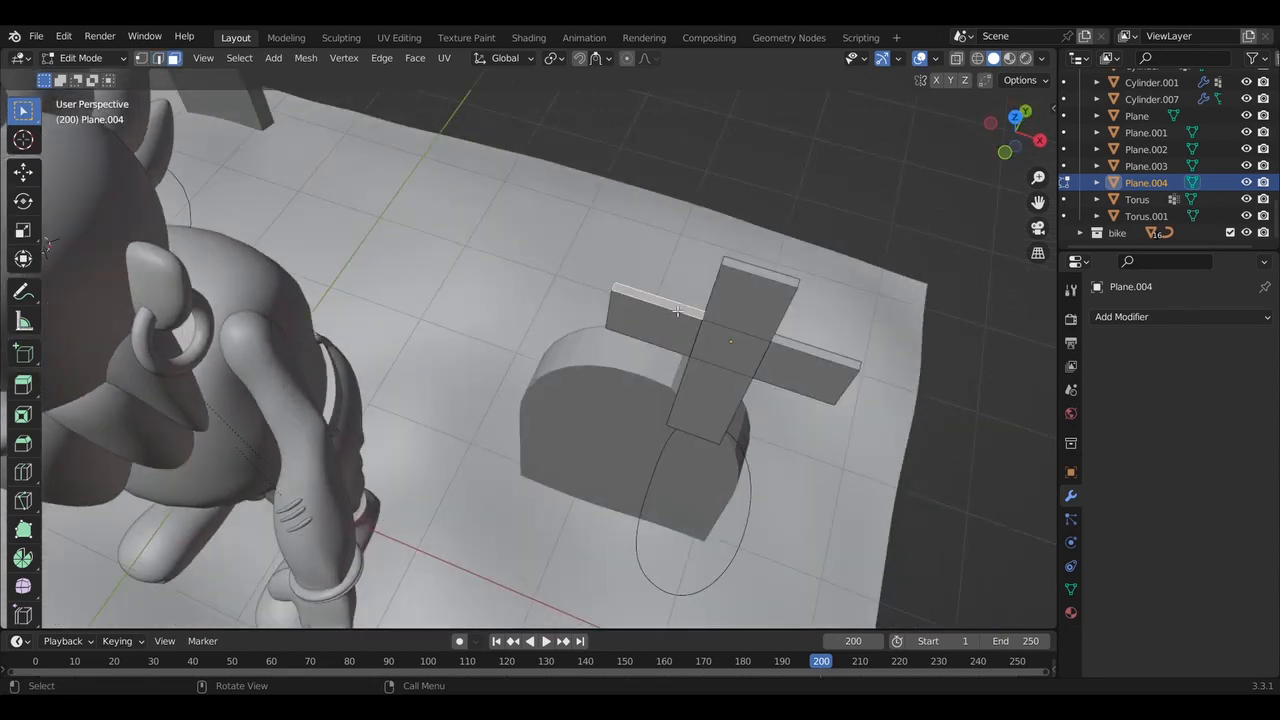
{"action": "middle_click_drag", "start_coordinate": [829, 356], "coordinate": [603, 222]}
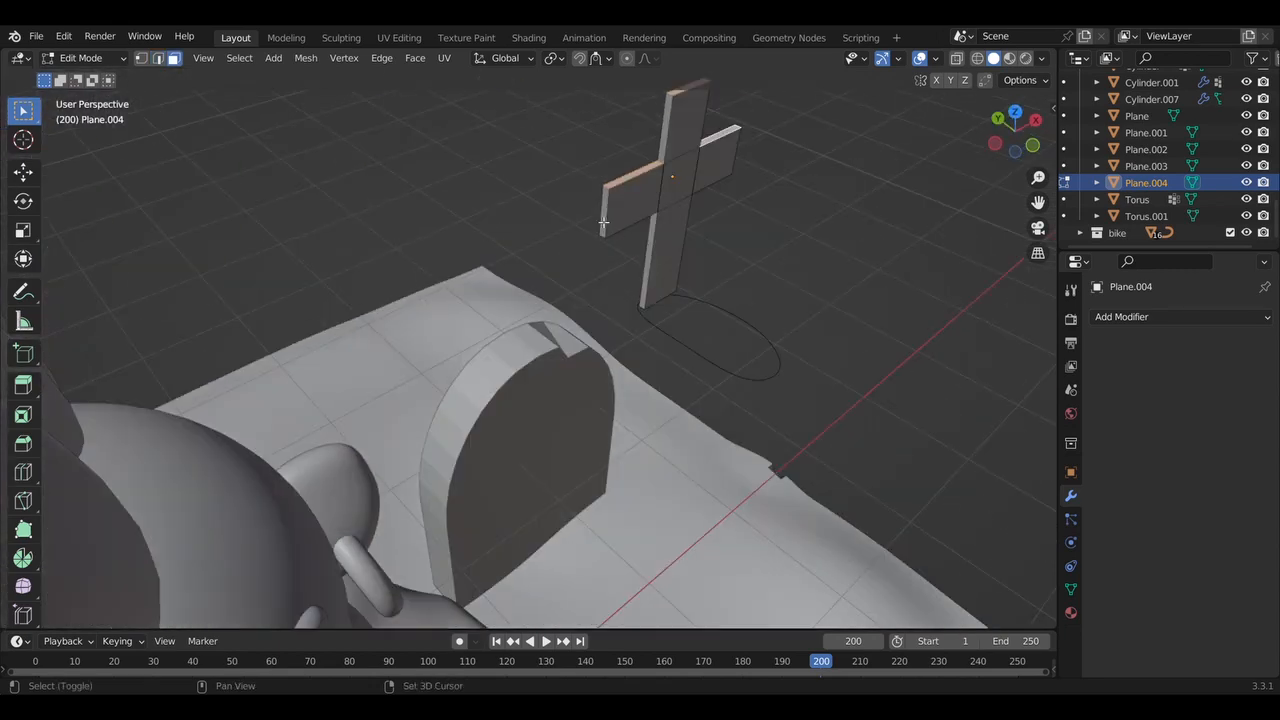
{"action": "middle_click_drag", "start_coordinate": [649, 284], "coordinate": [617, 279]}
{"action": "middle_click_drag", "start_coordinate": [598, 364], "coordinate": [584, 359]}
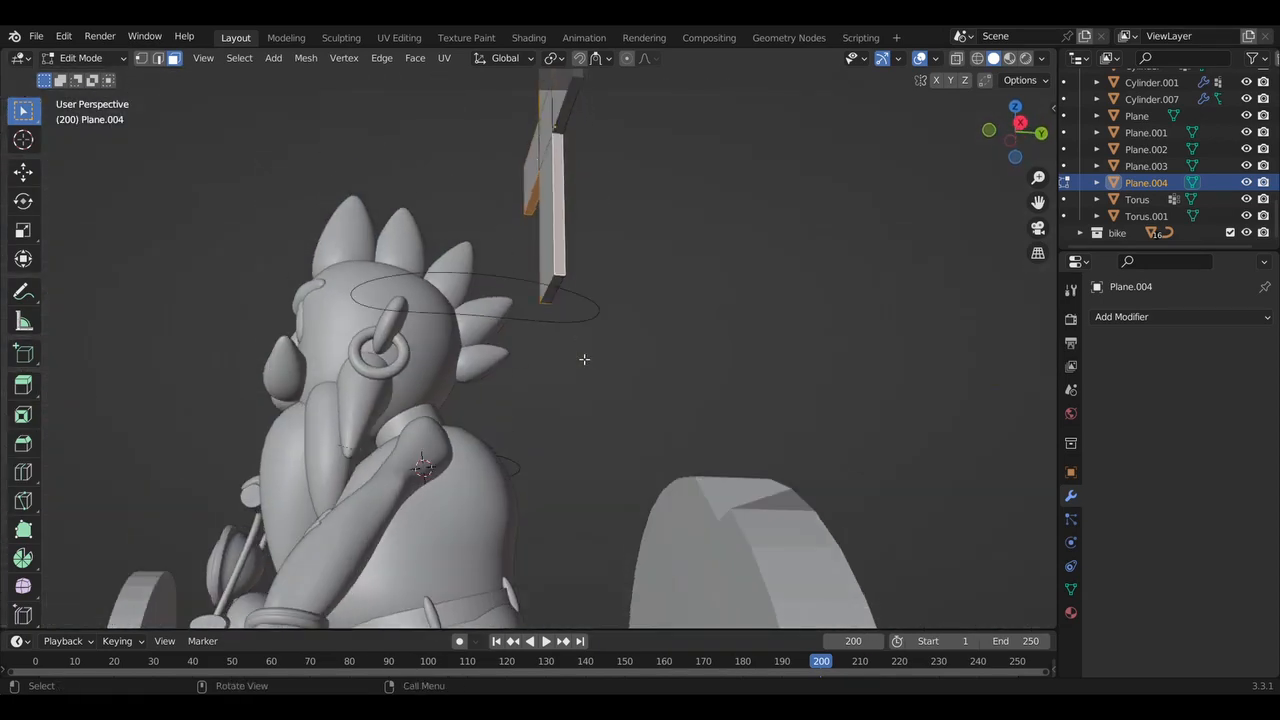
{"action": "middle_click_drag", "start_coordinate": [554, 309], "coordinate": [560, 208]}
{"action": "scroll", "coordinate": [572, 213], "scroll_direction": "down", "scroll_amount": 3}
{"action": "left_click", "coordinate": [560, 208]}
{"action": "scroll", "coordinate": [560, 208], "scroll_direction": "up", "scroll_amount": 4}
{"action": "key", "text": "ctrl+z"}
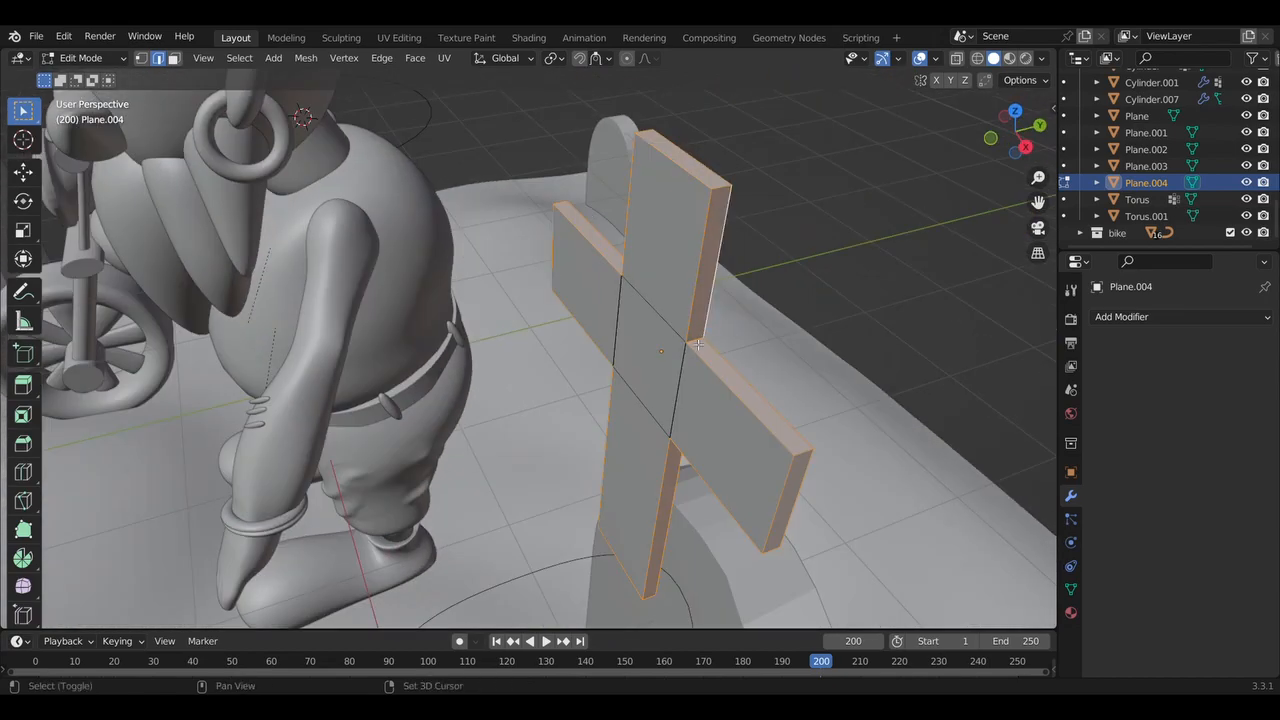
Finish selecting the cross's edges all around, bevel them to round the outline, and return to Object Mode
{"action": "middle_click_drag", "start_coordinate": [697, 344], "coordinate": [789, 183]}
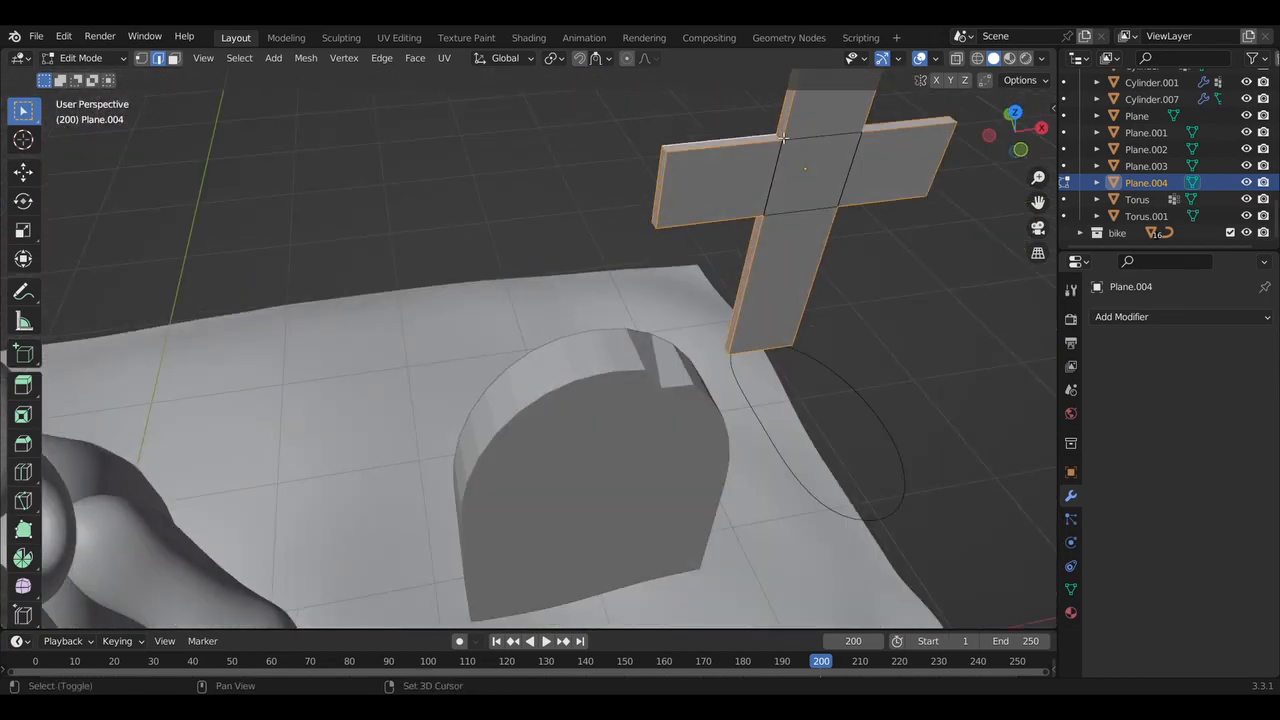
{"action": "middle_click_drag", "start_coordinate": [758, 233], "coordinate": [548, 222]}
{"action": "middle_click_drag", "start_coordinate": [524, 308], "coordinate": [524, 308]}
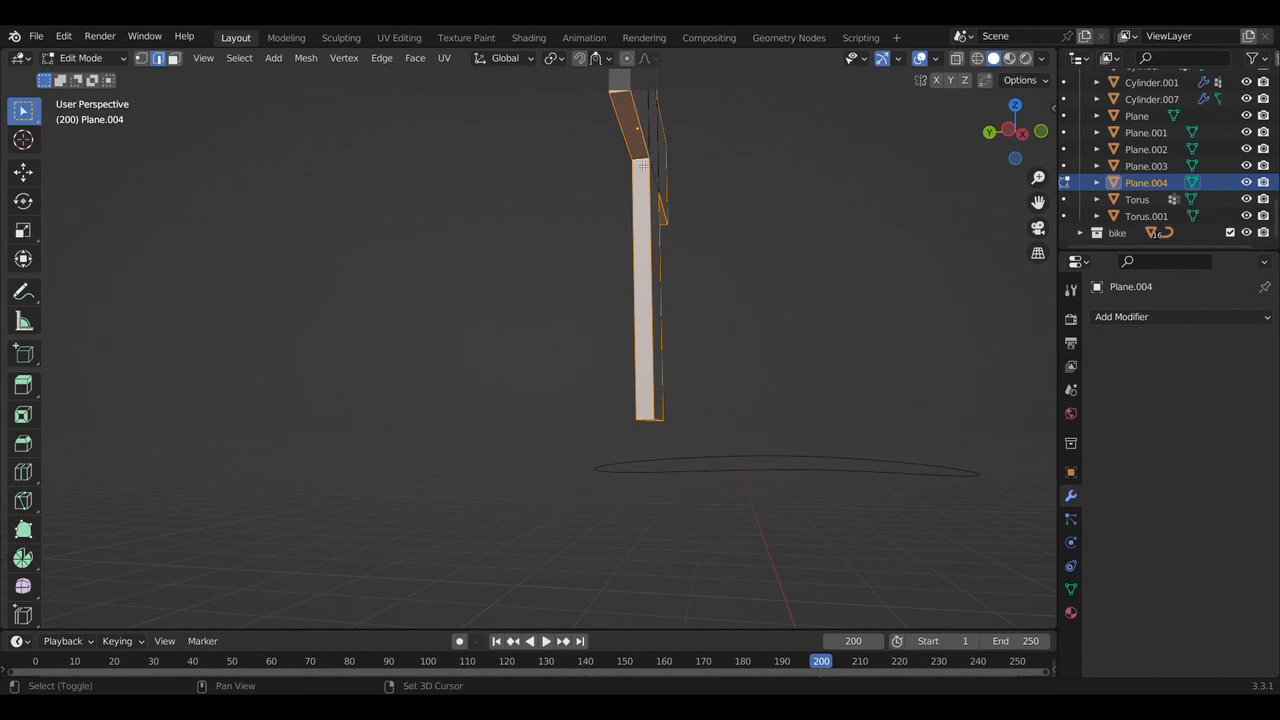
{"action": "middle_click_drag", "start_coordinate": [643, 166], "coordinate": [673, 176]}
{"action": "scroll", "coordinate": [540, 215], "scroll_direction": "up", "scroll_amount": 2}
{"action": "scroll", "coordinate": [543, 109], "scroll_direction": "down", "scroll_amount": 8}
{"action": "left_click", "coordinate": [539, 103]}
{"action": "scroll", "coordinate": [543, 103], "scroll_direction": "up", "scroll_amount": 5}
{"action": "key", "text": "Tab"}
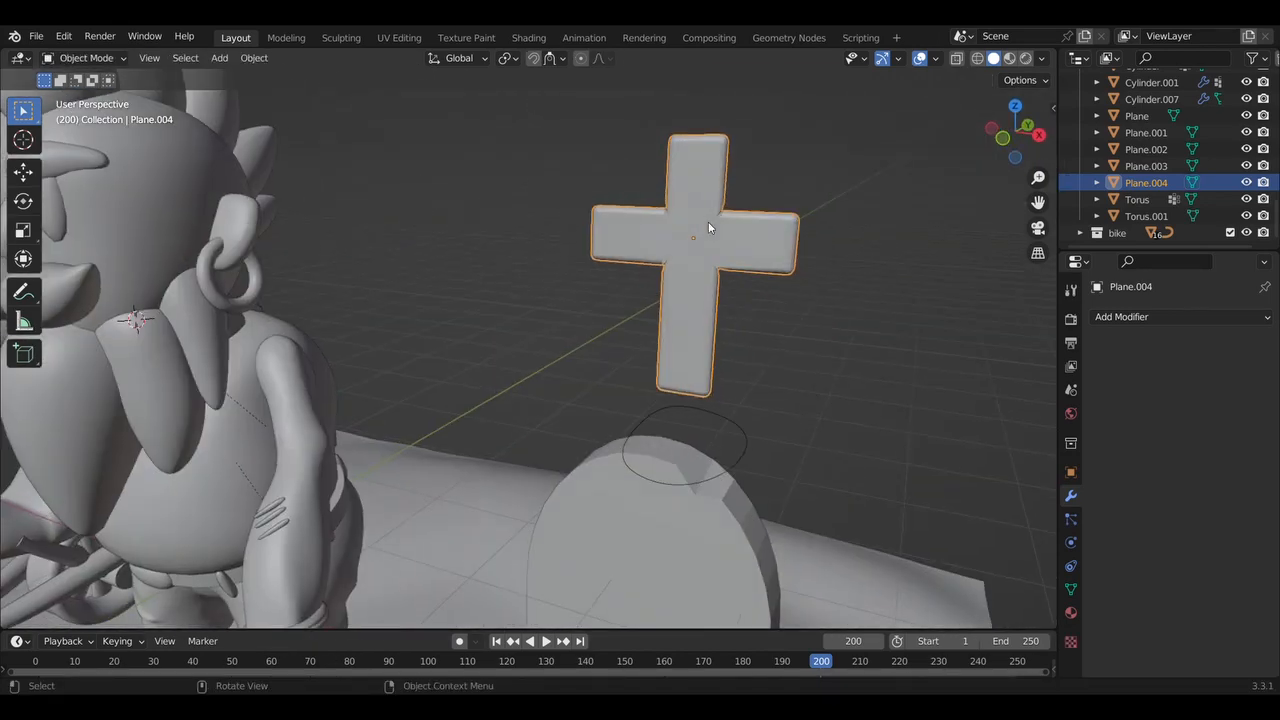
Scale the cross to about 0.658 along X and about 0.624 along Z
{"action": "key", "text": "s"}
{"action": "key", "text": "x"}
{"action": "left_click", "coordinate": [698, 224]}
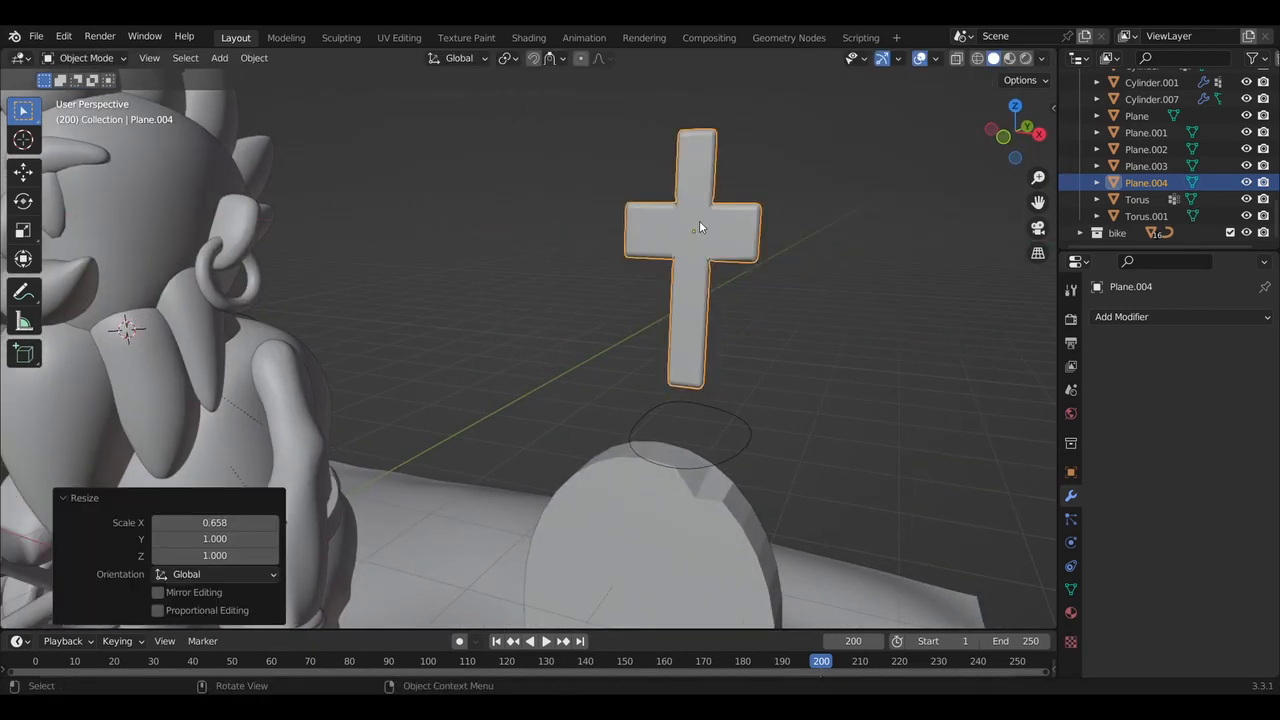
{"action": "key", "text": "s"}
{"action": "key", "text": "z"}
{"action": "left_click", "coordinate": [698, 225]}
Narrow the cross to about 0.605 along X, stretch it slightly along Z, and reduce its overall size
{"action": "key", "text": "s"}
{"action": "key", "text": "x"}
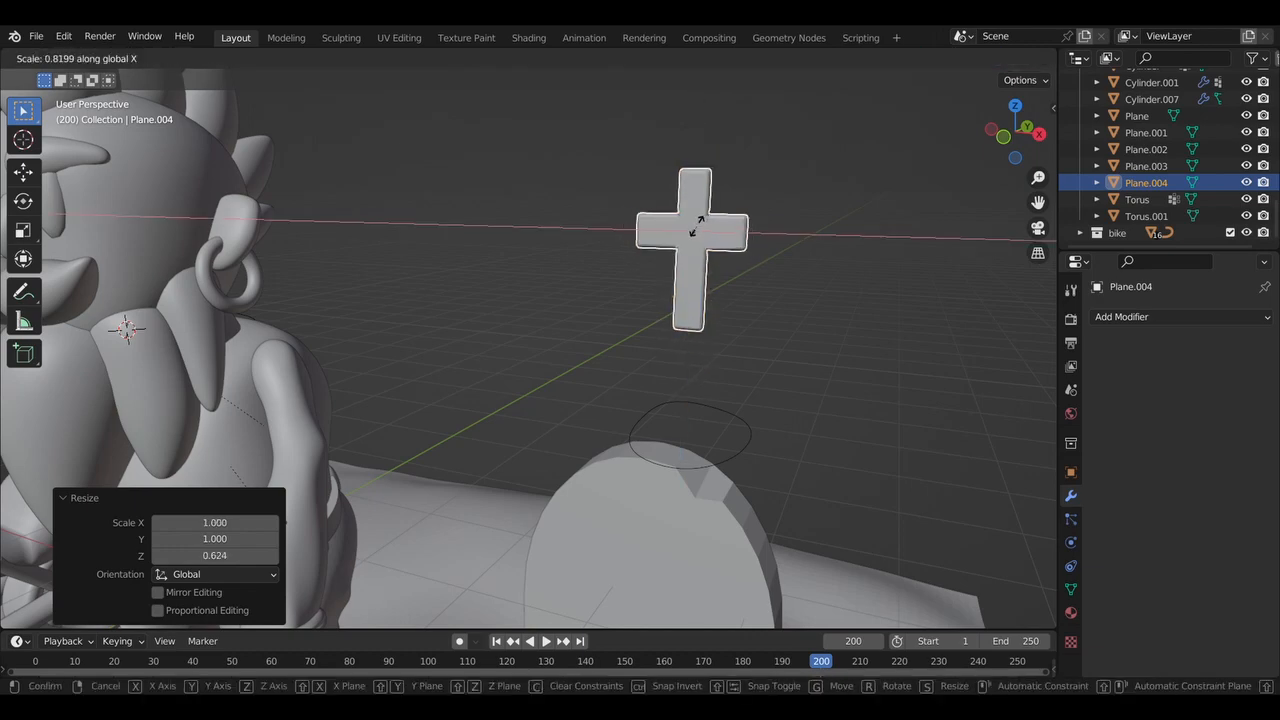
{"action": "left_click", "coordinate": [697, 229]}
{"action": "key", "text": "s"}
{"action": "key", "text": "z"}
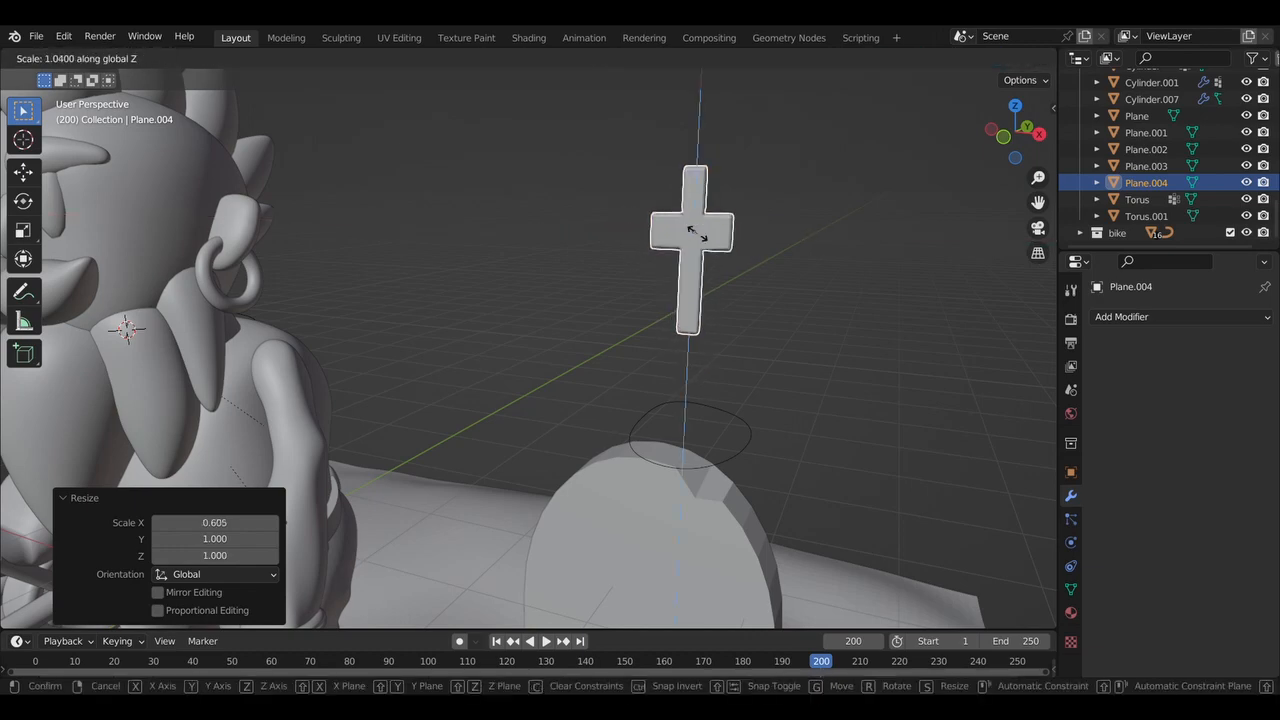
{"action": "left_click", "coordinate": [697, 230]}
{"action": "middle_click_drag", "start_coordinate": [697, 230], "coordinate": [690, 230]}
{"action": "key", "text": "s"}
{"action": "left_click", "coordinate": [699, 230]}
Move the small cross onto the front face of the tombstone beside the biker, centring it in front view
{"action": "scroll", "coordinate": [699, 230], "scroll_direction": "down", "scroll_amount": 3}
{"action": "key", "text": "g"}
{"action": "left_click", "coordinate": [782, 477]}
{"action": "scroll", "coordinate": [782, 477], "scroll_direction": "up", "scroll_amount": 4}
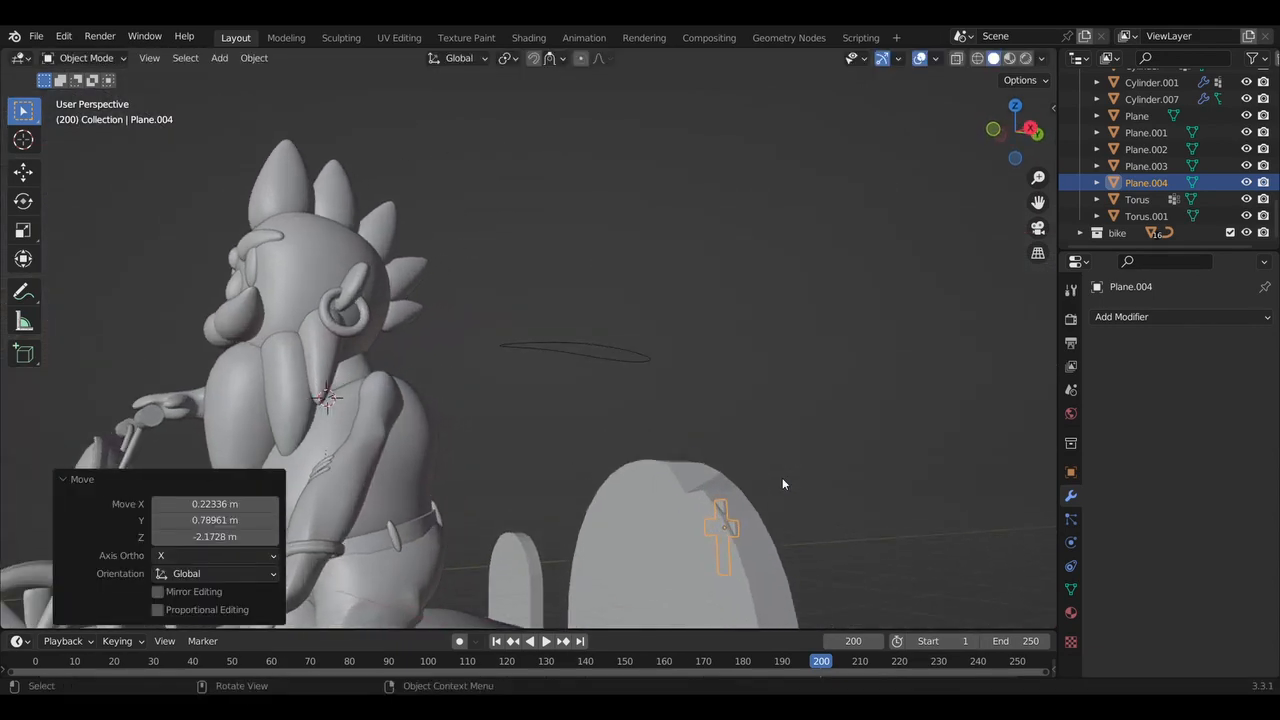
{"action": "middle_click_drag", "start_coordinate": [782, 477], "coordinate": [766, 516]}
{"action": "key", "text": "g"}
{"action": "left_click", "coordinate": [766, 516]}
{"action": "key", "text": "KP_1"}
{"action": "key", "text": "g"}
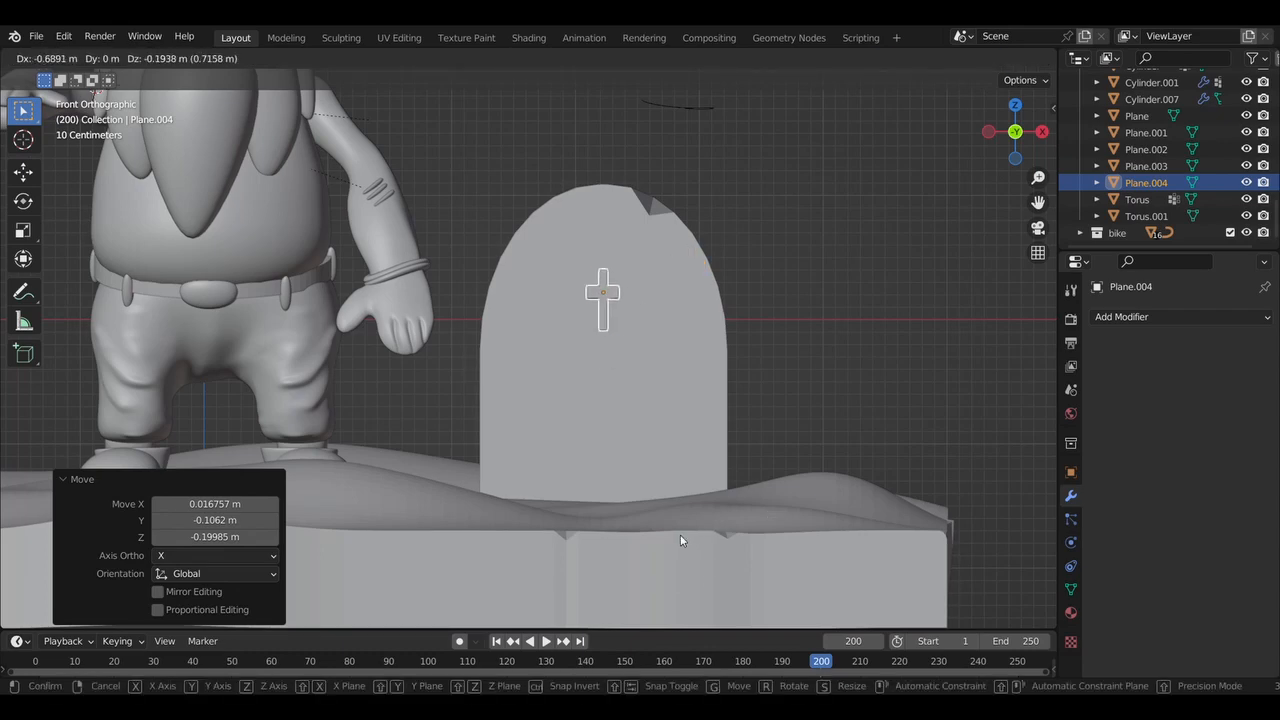
{"action": "left_click", "coordinate": [680, 540]}
{"action": "left_click", "coordinate": [669, 426]}
Duplicate the cross with an offset of about -4.31 m along X and move the copy along Y
{"action": "key", "text": "shift+d"}
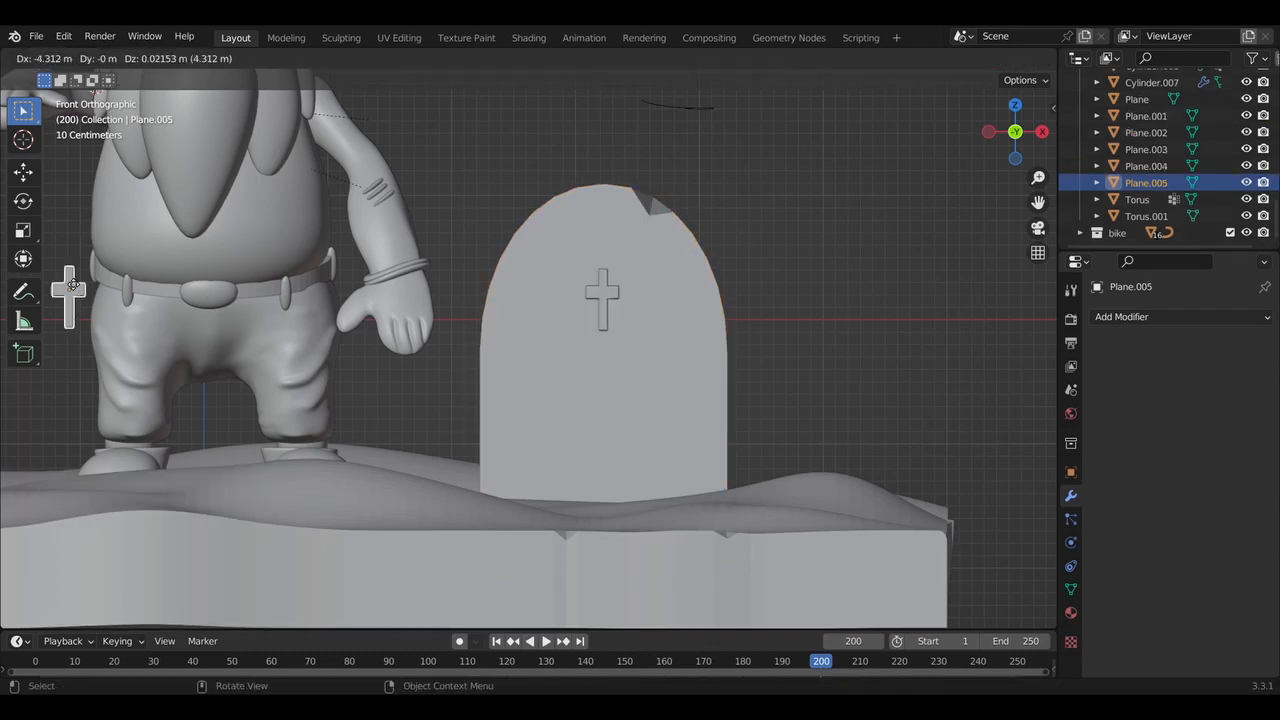
{"action": "left_click", "coordinate": [67, 277]}
{"action": "middle_click_drag", "start_coordinate": [67, 277], "coordinate": [67, 279]}
{"action": "scroll", "coordinate": [67, 277], "scroll_direction": "down", "scroll_amount": 2}
{"action": "key", "text": "g"}
{"action": "key", "text": "y"}
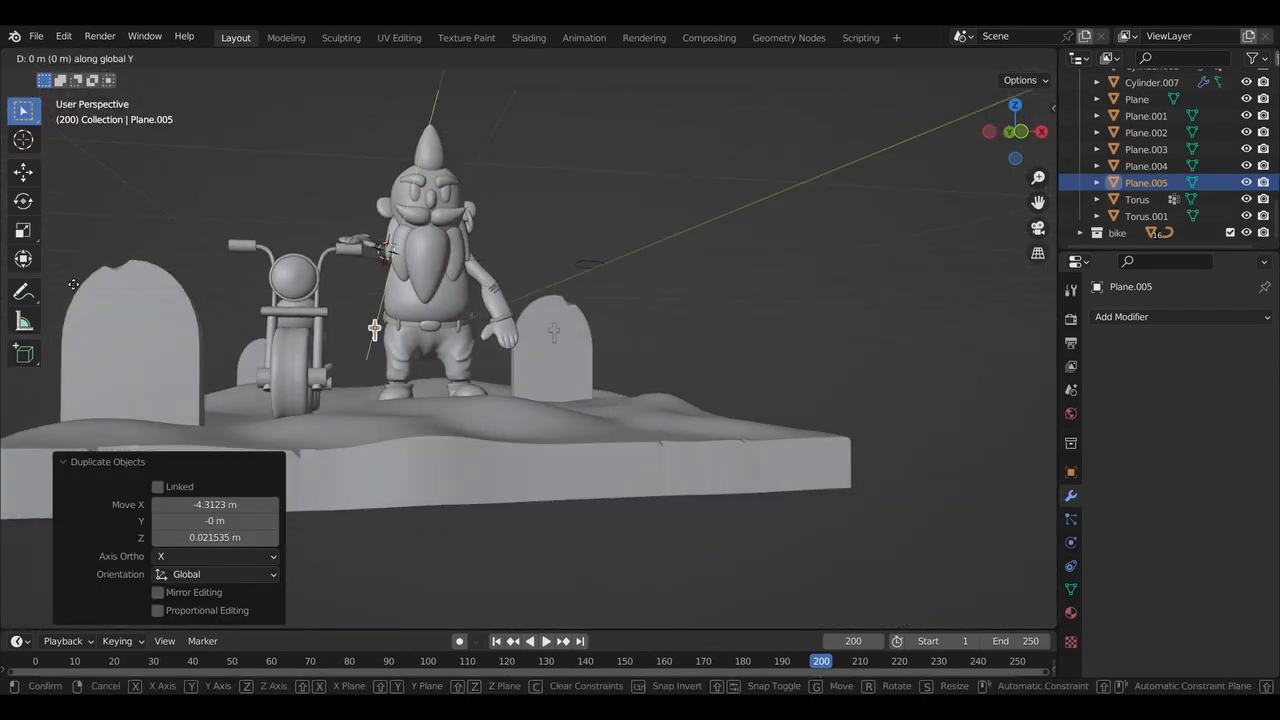
{"action": "left_click", "coordinate": [174, 219]}
Move the copied cross about -1.8 m in X, 0.44 m in Y and 0.15 m in Z, and shift it along Y
{"action": "middle_click_drag", "start_coordinate": [174, 219], "coordinate": [174, 219]}
{"action": "key", "text": "g"}
{"action": "left_click", "coordinate": [951, 199]}
{"action": "middle_click_drag", "start_coordinate": [951, 199], "coordinate": [957, 203]}
{"action": "key", "text": "g"}
{"action": "key", "text": "y"}
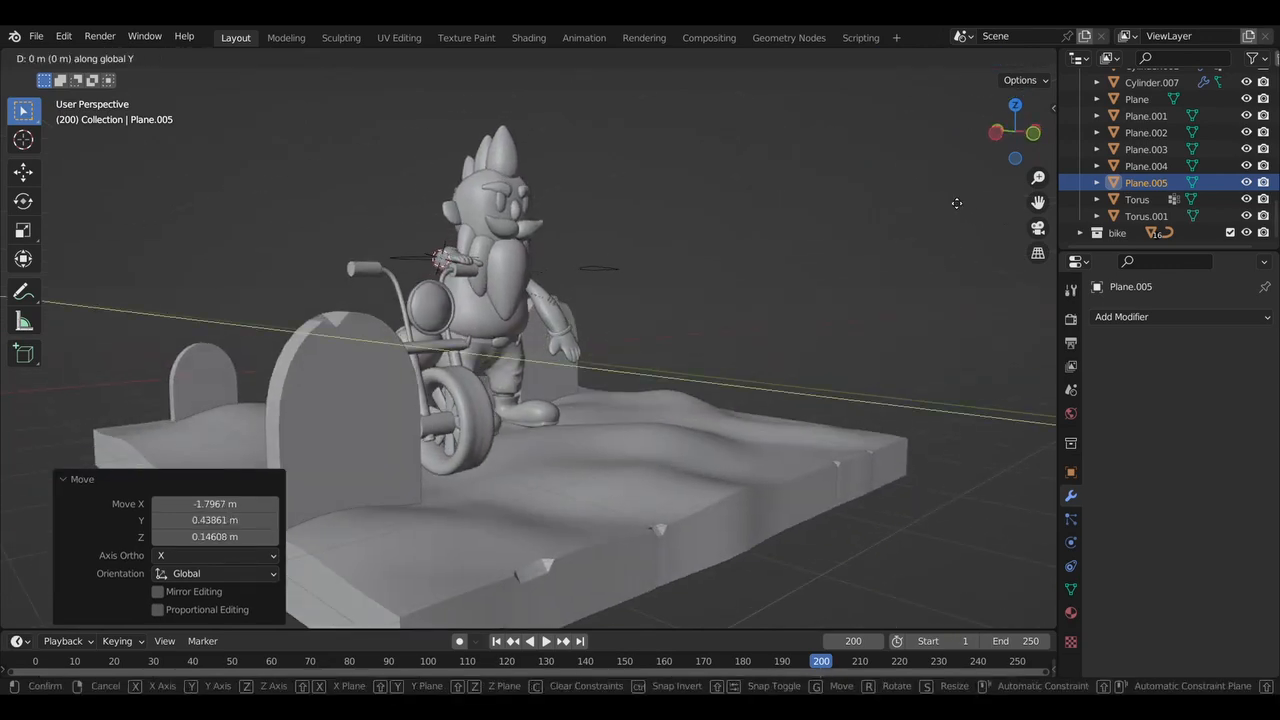
{"action": "left_click", "coordinate": [239, 251]}
Adjust the copied cross's depth along Y to line it up with the large tombstone in front of the motorcycle
{"action": "middle_click_drag", "start_coordinate": [239, 252], "coordinate": [251, 310]}
{"action": "key", "text": "g"}
{"action": "key", "text": "y"}
{"action": "left_click", "coordinate": [266, 259]}
{"action": "key", "text": "g"}
{"action": "key", "text": "y"}
{"action": "left_click", "coordinate": [290, 285]}
{"action": "key", "text": "g"}
{"action": "left_click", "coordinate": [246, 303]}
Seat the copied cross on the front tombstone's face, with a final front-view shift of about -0.15 m in X and -0.31 m in Z
{"action": "key", "text": "g"}
{"action": "key", "text": "x"}
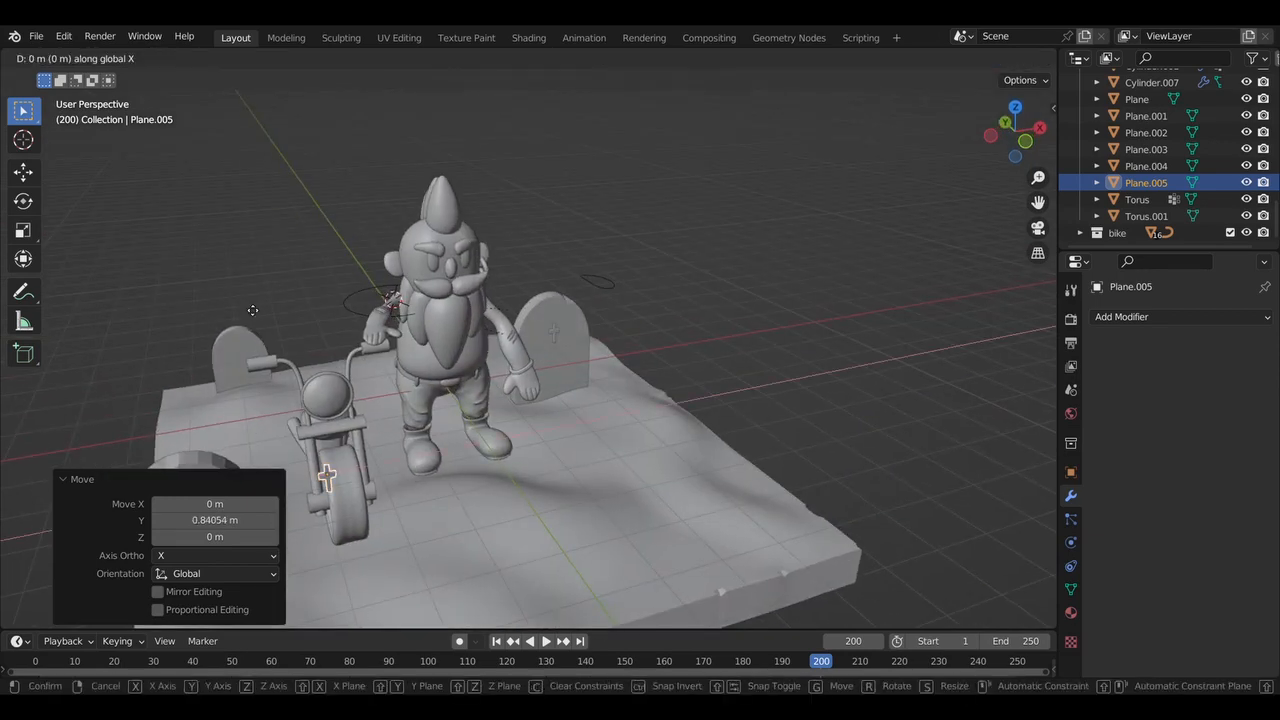
{"action": "left_click", "coordinate": [122, 325]}
{"action": "middle_click_drag", "start_coordinate": [122, 325], "coordinate": [122, 325]}
{"action": "key", "text": "g"}
{"action": "key", "text": "y"}
{"action": "left_click", "coordinate": [126, 327]}
{"action": "key", "text": "KP_1"}
{"action": "key", "text": "g"}
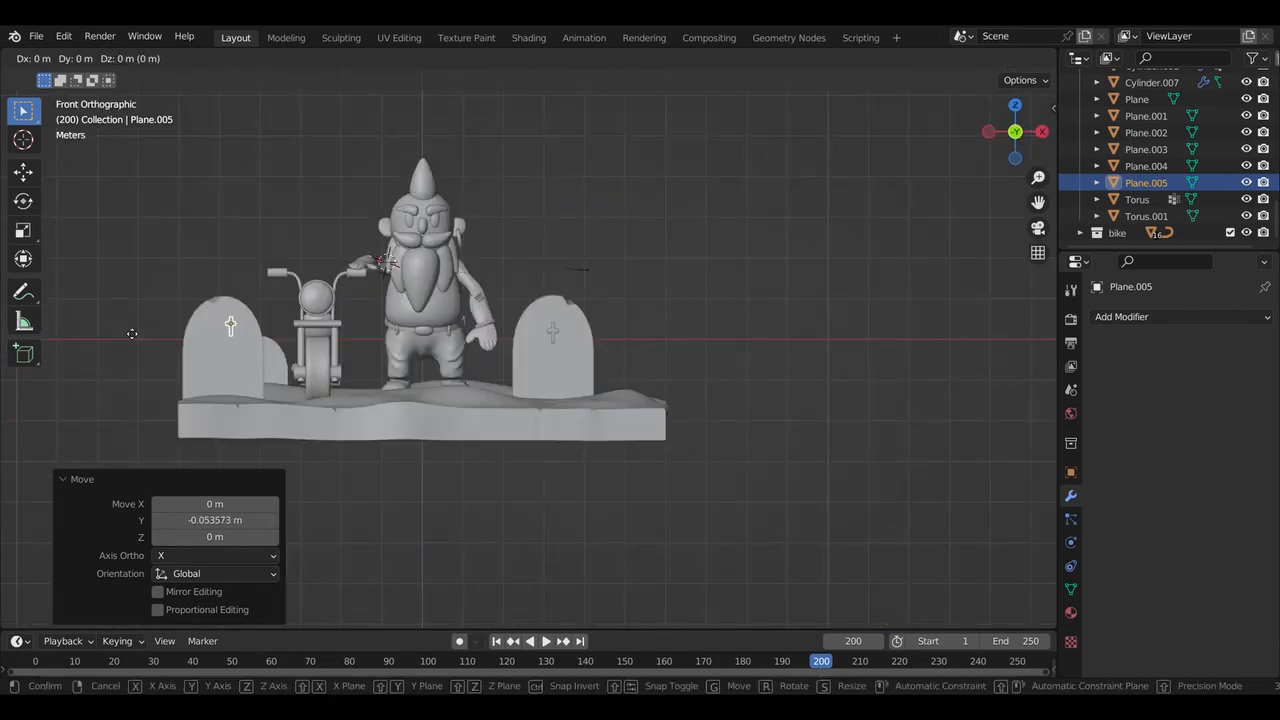
{"action": "left_click", "coordinate": [120, 340]}
Duplicate the front tombstone's cross and bring the copy above the small back tombstone
{"action": "middle_click_drag", "start_coordinate": [120, 340], "coordinate": [120, 340]}
{"action": "key", "text": "shift+d"}
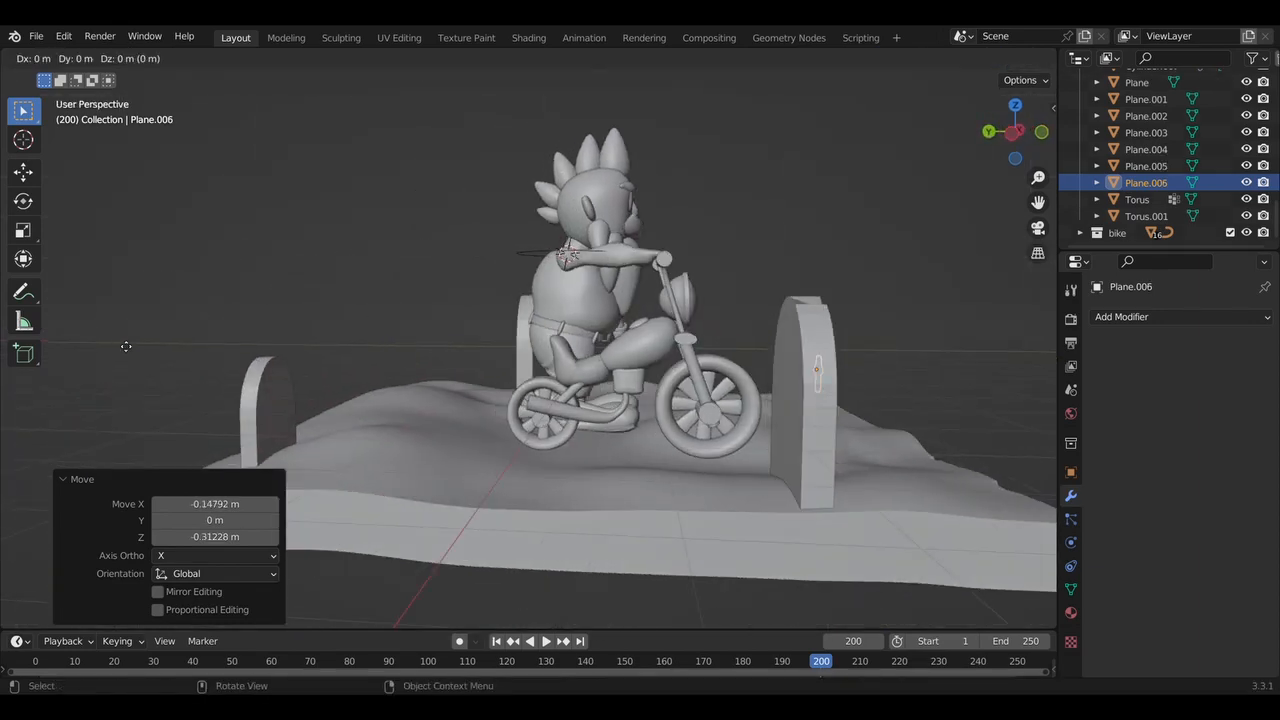
{"action": "left_click", "coordinate": [627, 378]}
{"action": "middle_click_drag", "start_coordinate": [627, 378], "coordinate": [558, 387]}
{"action": "key", "text": "g"}
{"action": "left_click", "coordinate": [564, 388]}
{"action": "left_click", "coordinate": [549, 285]}
{"action": "middle_click_drag", "start_coordinate": [549, 285], "coordinate": [549, 285]}
{"action": "scroll", "coordinate": [549, 285], "scroll_direction": "up", "scroll_amount": 3}
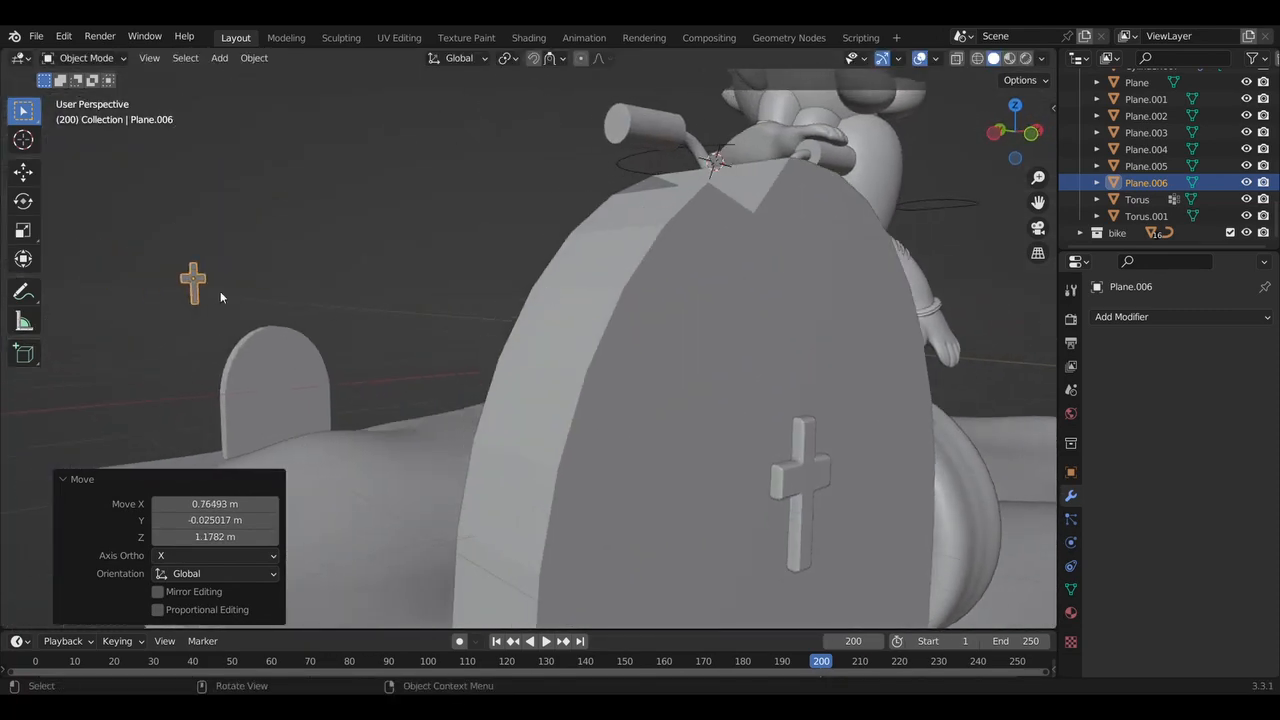
Position the third cross against the front face of the small back tombstone and deselect it
{"action": "key", "text": "g"}
{"action": "left_click", "coordinate": [302, 386]}
{"action": "middle_click_drag", "start_coordinate": [302, 386], "coordinate": [302, 386]}
{"action": "key", "text": "g"}
{"action": "left_click", "coordinate": [179, 390]}
{"action": "middle_click_drag", "start_coordinate": [179, 390], "coordinate": [497, 293]}
{"action": "key", "text": "g"}
{"action": "left_click", "coordinate": [203, 390]}
{"action": "key", "text": "g"}
{"action": "left_click", "coordinate": [186, 391]}
{"action": "left_click", "coordinate": [247, 289]}
Add a 2 m plane and move it about 4.33 m down to the underside of the terrain block
{"action": "scroll", "coordinate": [247, 289], "scroll_direction": "down", "scroll_amount": 5}
{"action": "key", "text": "shift+a"}
{"action": "mouse_move", "coordinate": [440, 296]}
{"action": "left_click", "coordinate": [497, 292]}
{"action": "key", "text": "g"}
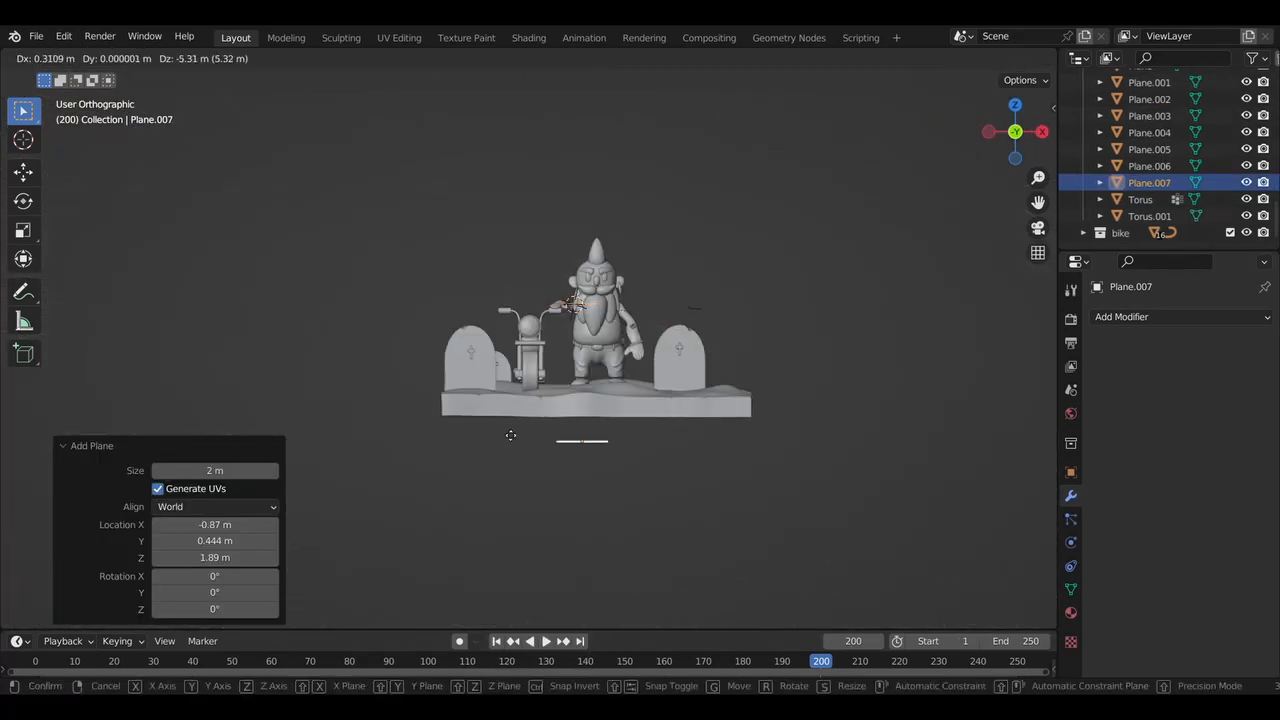
{"action": "left_click", "coordinate": [507, 409]}
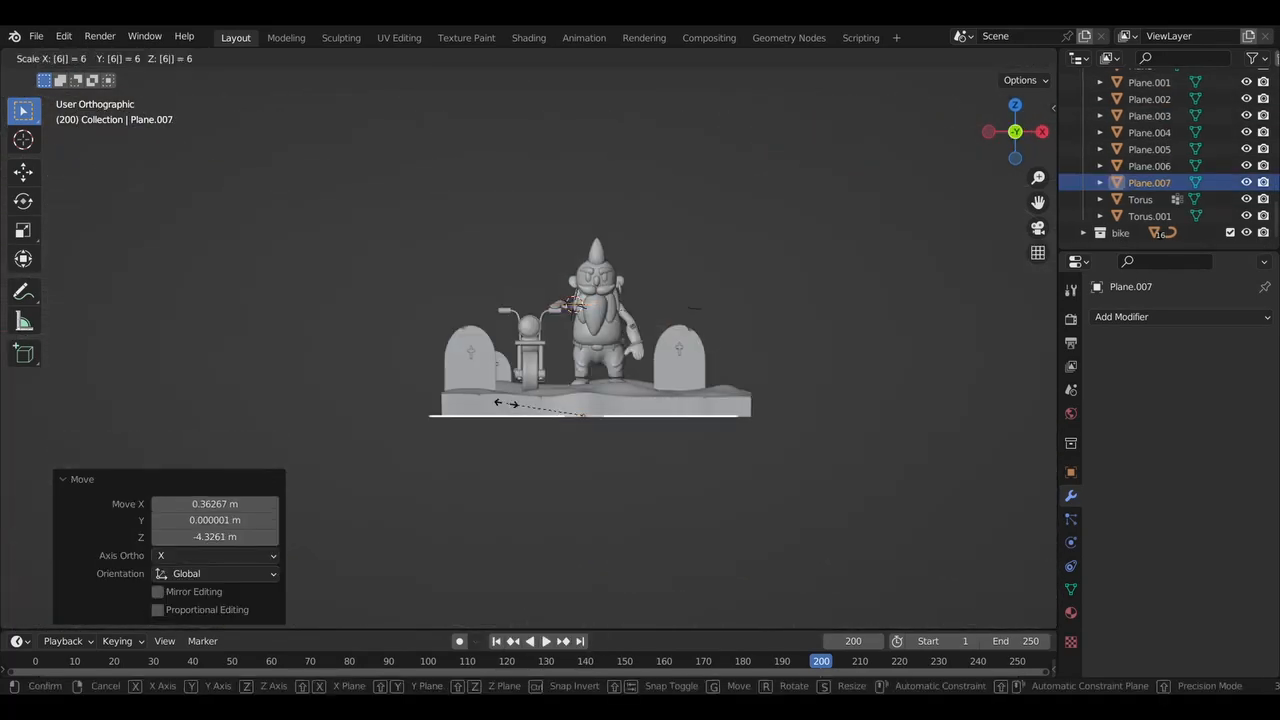
Scale the ground plane by 6, by 2, and adjust its size once more freehand
{"action": "key", "text": "Return"}
{"action": "type", "text": "s2"}
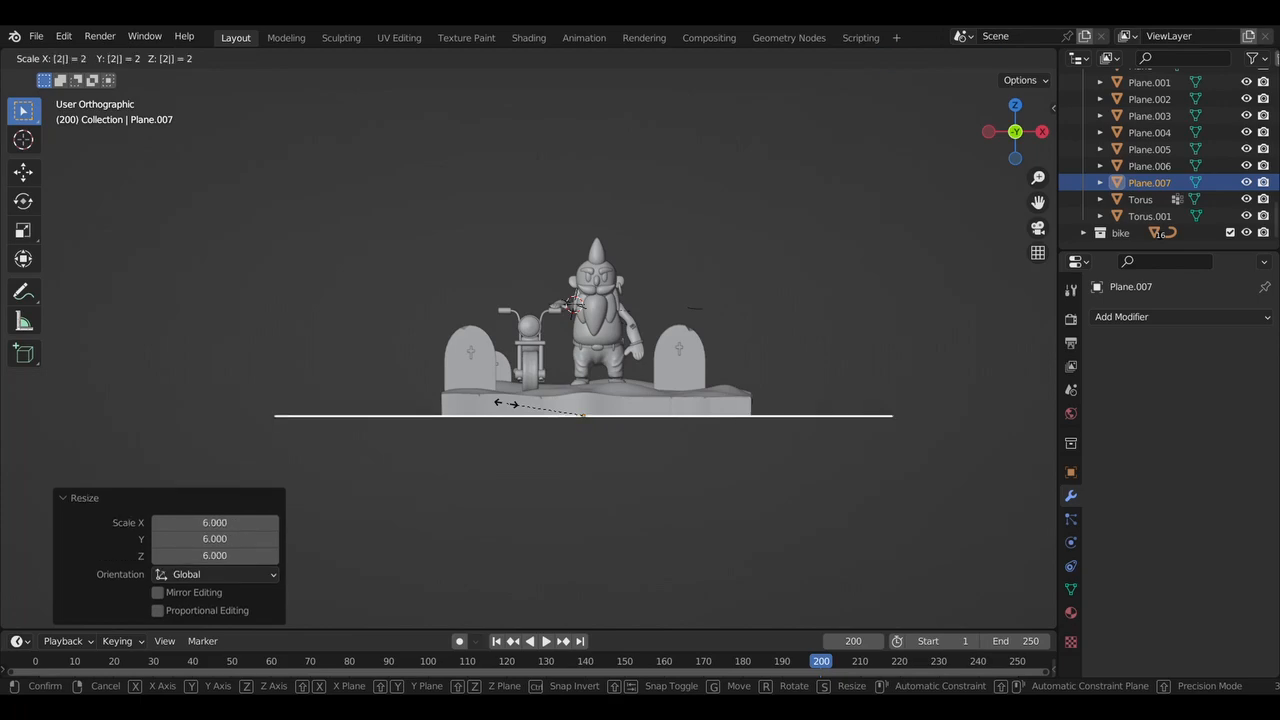
{"action": "type", "text": "2"}
{"action": "key", "text": "Return"}
{"action": "middle_click_drag", "start_coordinate": [506, 403], "coordinate": [456, 503]}
{"action": "key", "text": "s"}
{"action": "left_click", "coordinate": [578, 440]}
Hide the ground plane to view the scene without it, and unhide it again
{"action": "mouse_move", "coordinate": [578, 440]}
{"action": "middle_mouse_down"}
{"action": "mouse_move", "coordinate": [520, 475]}
{"action": "mouse_move", "coordinate": [615, 492]}
{"action": "mouse_move", "coordinate": [612, 445]}
{"action": "mouse_move", "coordinate": [570, 420]}
{"action": "mouse_move", "coordinate": [435, 400]}
{"action": "mouse_move", "coordinate": [745, 450]}
{"action": "mouse_move", "coordinate": [555, 437]}
{"action": "middle_mouse_up"}
{"action": "scroll", "coordinate": [578, 440], "scroll_direction": "down", "scroll_amount": 3}
{"action": "scroll", "coordinate": [578, 440], "scroll_direction": "up", "scroll_amount": 4}
{"action": "key", "text": "h"}
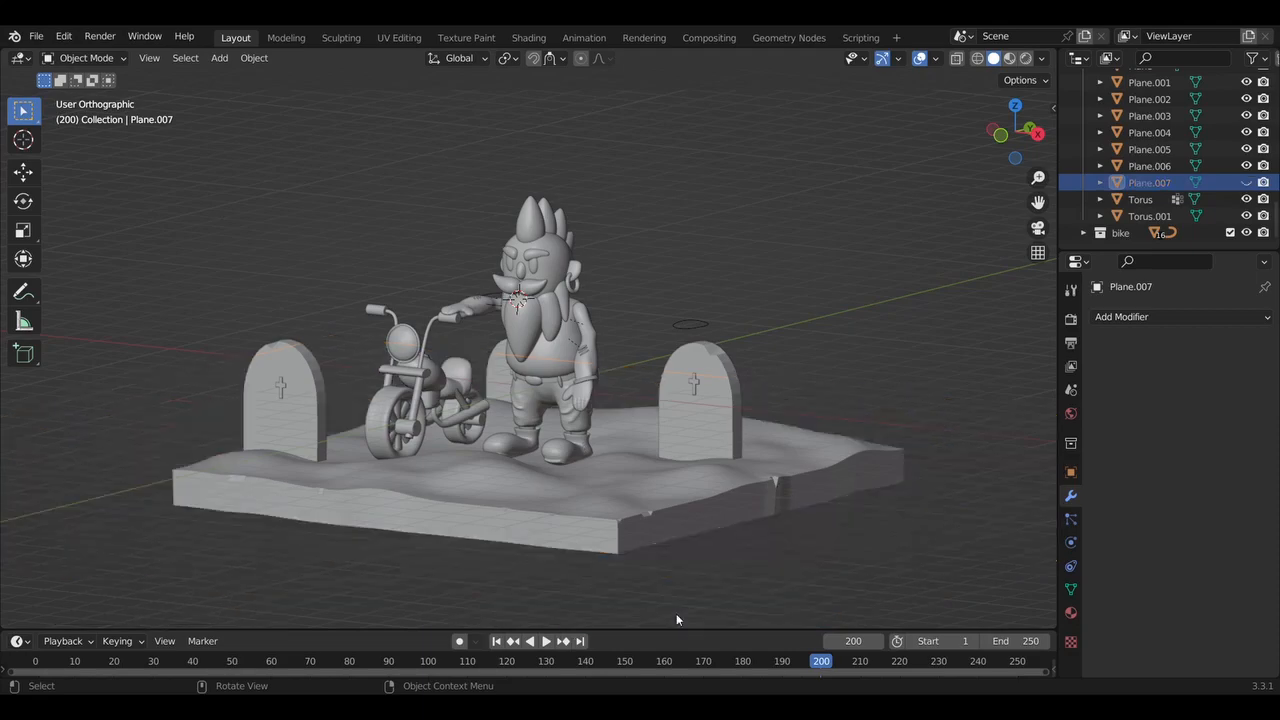
{"action": "middle_click_drag", "start_coordinate": [676, 616], "coordinate": [812, 556]}
{"action": "key", "text": "KP_1"}
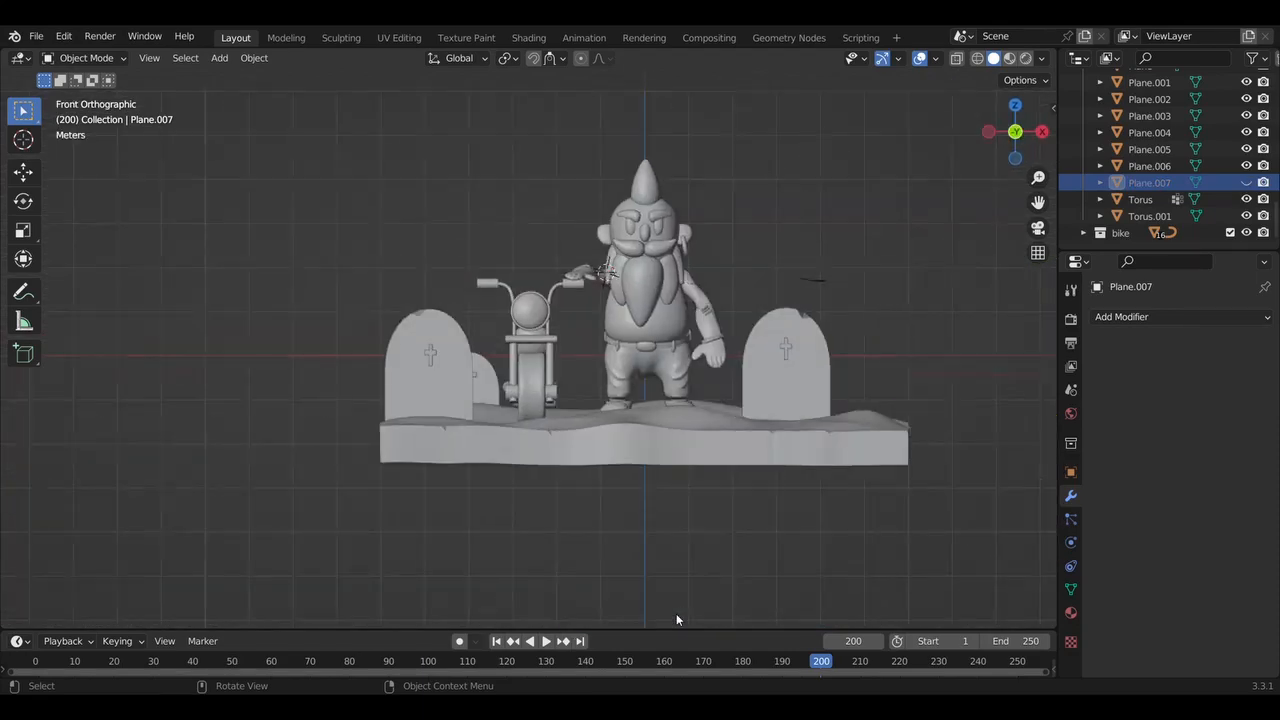
{"action": "middle_click_drag", "start_coordinate": [676, 616], "coordinate": [644, 620]}
{"action": "scroll", "coordinate": [676, 620], "scroll_direction": "down", "scroll_amount": 3}
{"action": "key", "text": "alt+h"}
{"action": "scroll", "coordinate": [676, 616], "scroll_direction": "down", "scroll_amount": 3}
{"action": "scroll", "coordinate": [676, 616], "scroll_direction": "up", "scroll_amount": 2}
{"action": "left_click", "coordinate": [826, 340]}
{"action": "mouse_move", "coordinate": [826, 340]}
{"action": "middle_mouse_down"}
{"action": "mouse_move", "coordinate": [916, 322]}
{"action": "mouse_move", "coordinate": [978, 328]}
{"action": "mouse_move", "coordinate": [808, 346]}
{"action": "middle_mouse_up"}
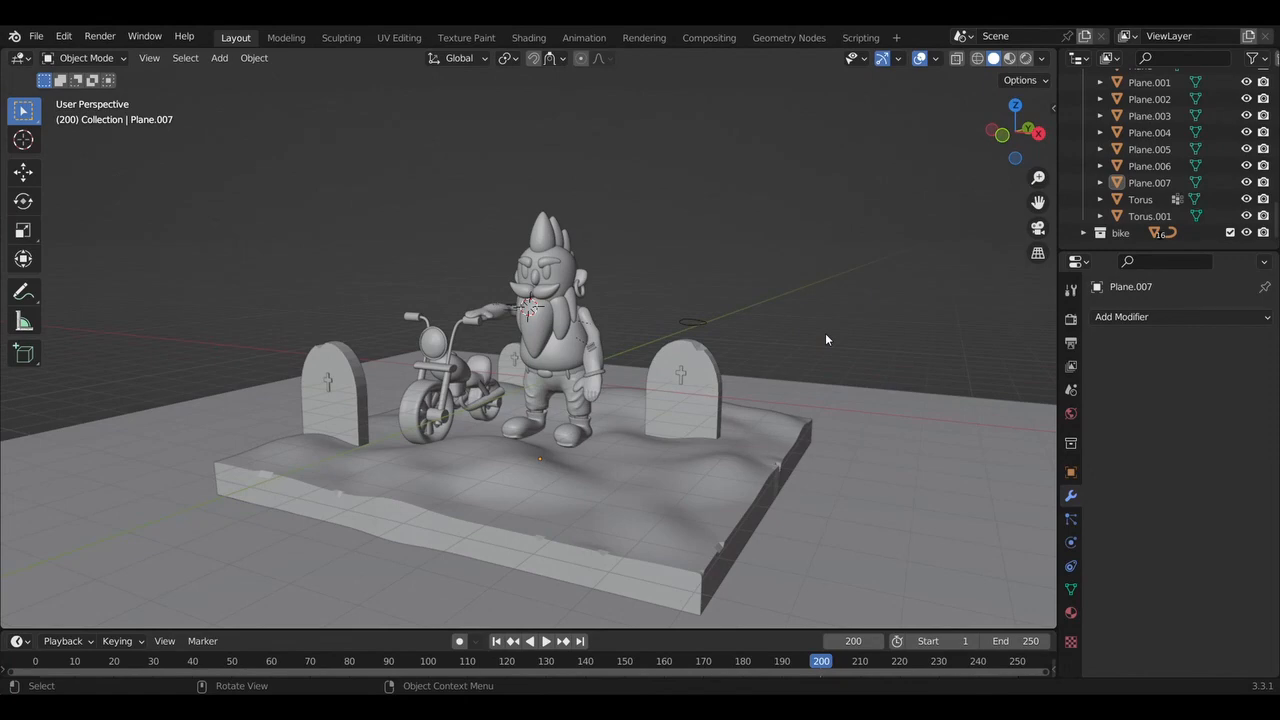
{"action": "middle_click_drag", "start_coordinate": [868, 427], "coordinate": [866, 422]}
{"action": "key", "text": "Tab"}
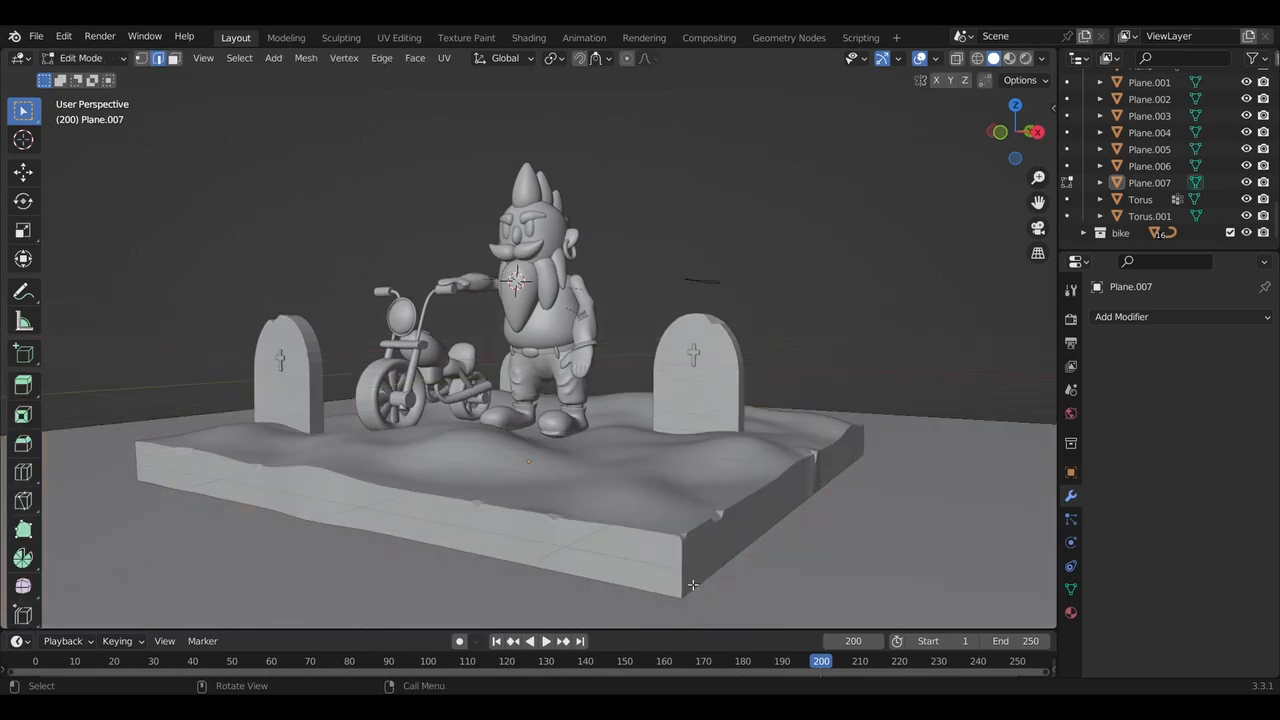
{"action": "key", "text": "Tab"}
{"action": "left_click", "coordinate": [687, 578]}
{"action": "key", "text": "Tab"}
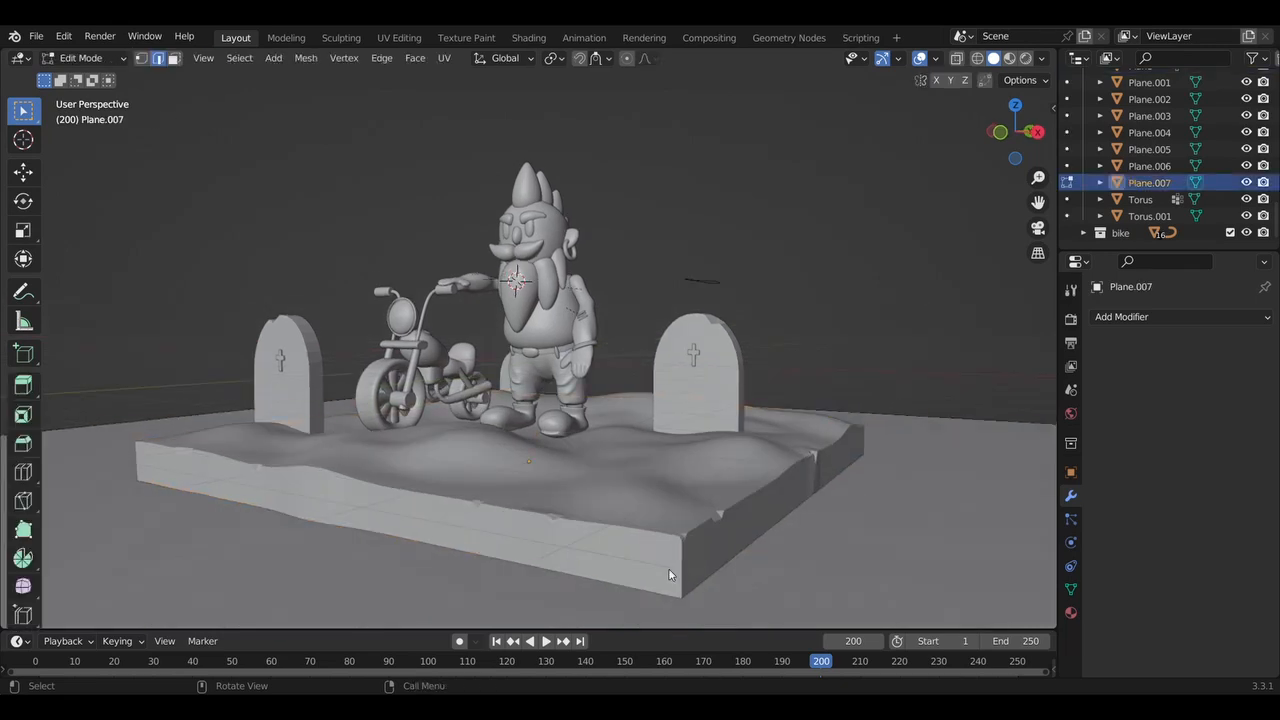
{"action": "key", "text": "Tab"}
{"action": "key", "text": "Tab"}
{"action": "key", "text": "Tab"}
Bevel the terrain block's vertical corner edges and return to Object Mode
{"action": "left_click", "coordinate": [676, 572]}
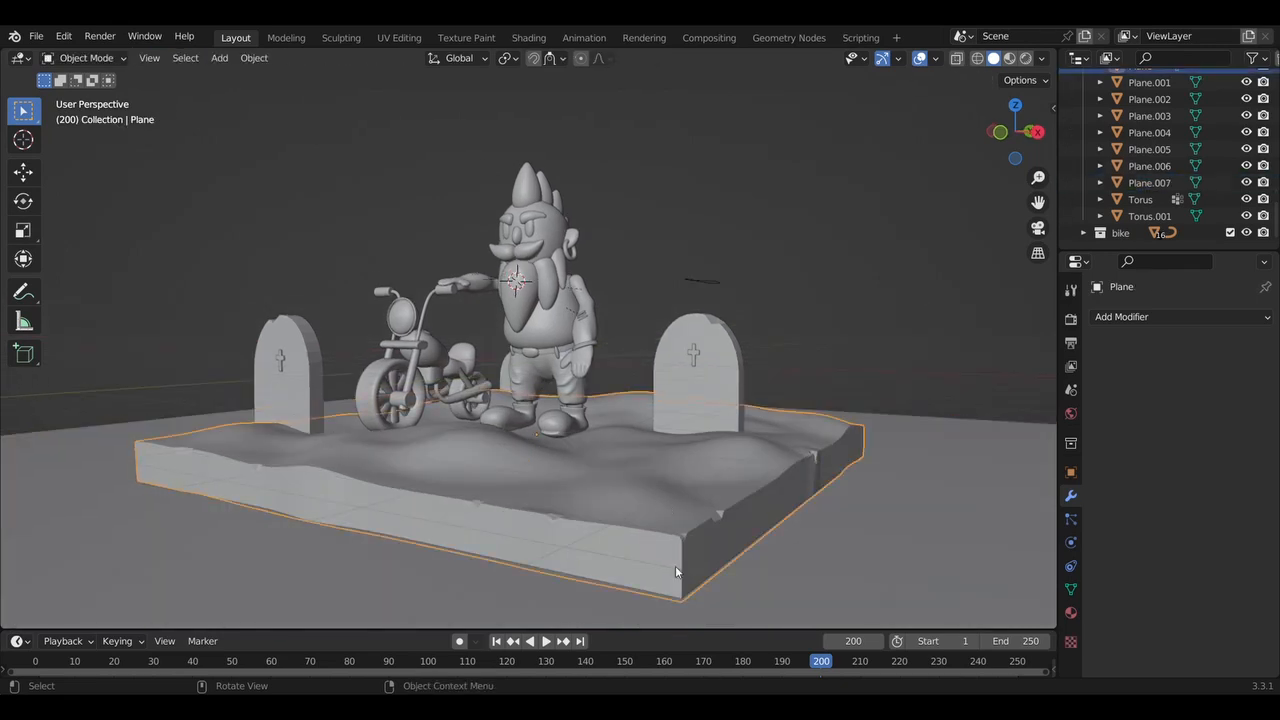
{"action": "key", "text": "Tab"}
{"action": "middle_click_drag", "start_coordinate": [685, 568], "coordinate": [415, 447]}
{"action": "middle_click_drag", "start_coordinate": [930, 478], "coordinate": [925, 477]}
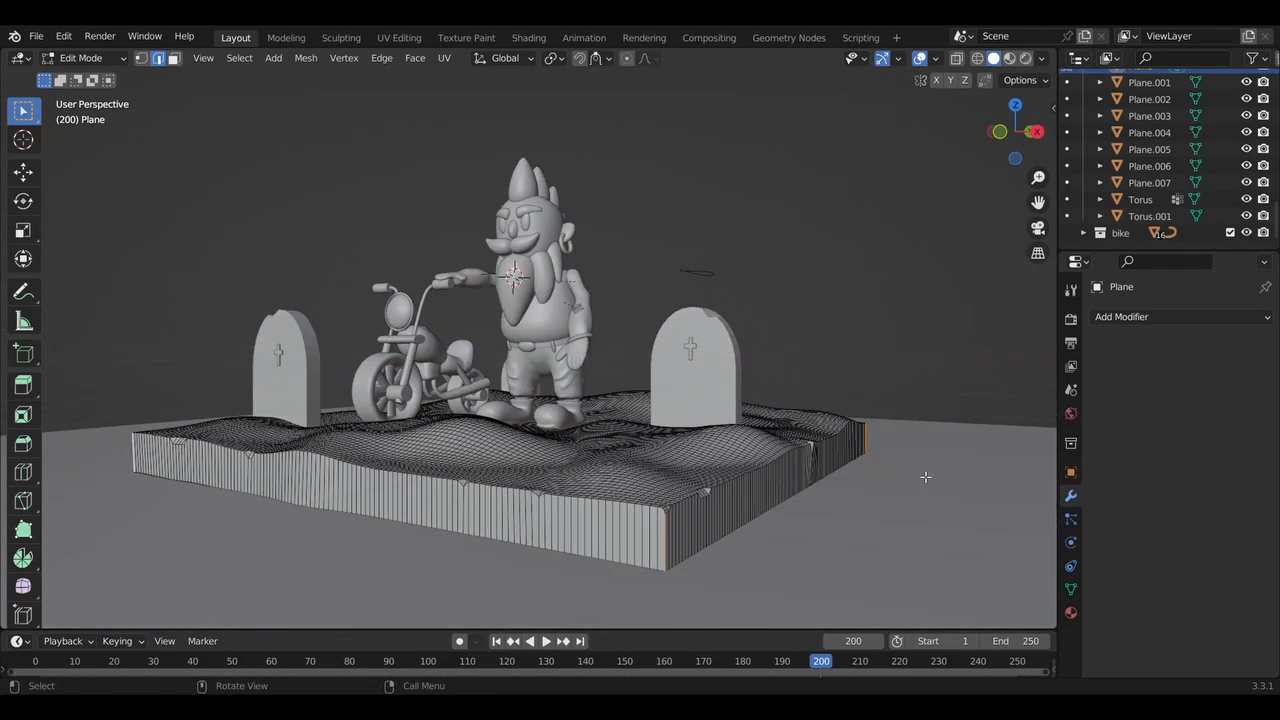
{"action": "left_click", "coordinate": [1033, 476]}
{"action": "key", "text": "Tab"}
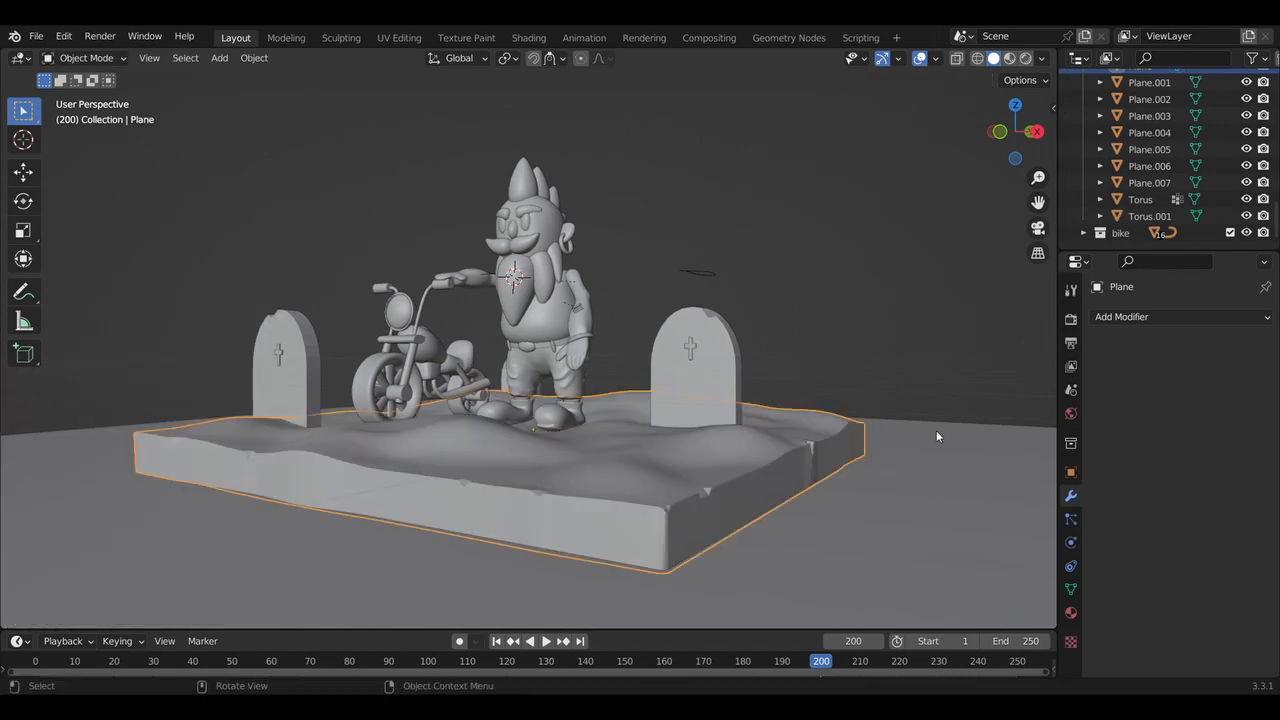
Scale the terrain block down to about 0.90 of its size
{"action": "middle_click_drag", "start_coordinate": [936, 430], "coordinate": [524, 599]}
{"action": "left_click", "coordinate": [936, 431]}
{"action": "scroll", "coordinate": [936, 431], "scroll_direction": "down", "scroll_amount": 2}
{"action": "left_click", "coordinate": [524, 599]}
{"action": "key", "text": "s"}
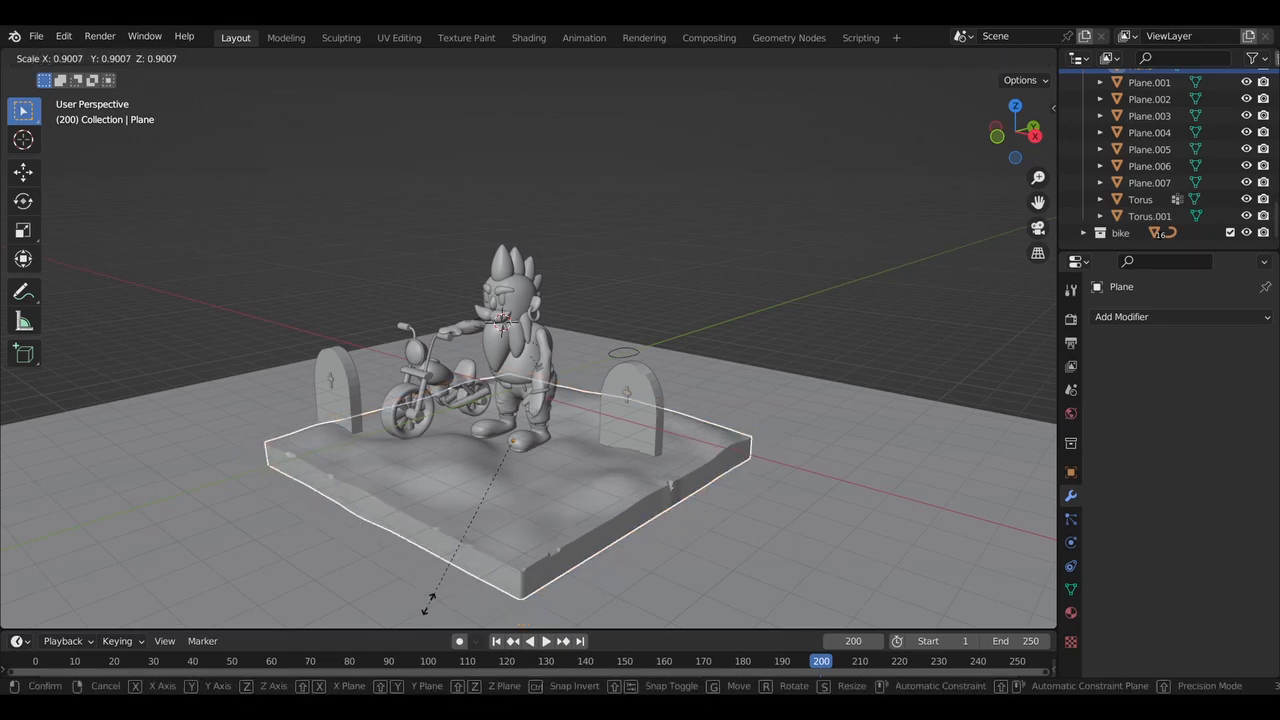
{"action": "left_click", "coordinate": [428, 600]}
{"action": "middle_click_drag", "start_coordinate": [428, 603], "coordinate": [428, 603]}
Select only the front tombstone and its cross, and move both about 0.71 m along X onto the terrain block
{"action": "left_click", "coordinate": [523, 399]}
{"action": "left_click_drag", "start_coordinate": [523, 400], "coordinate": [509, 431]}
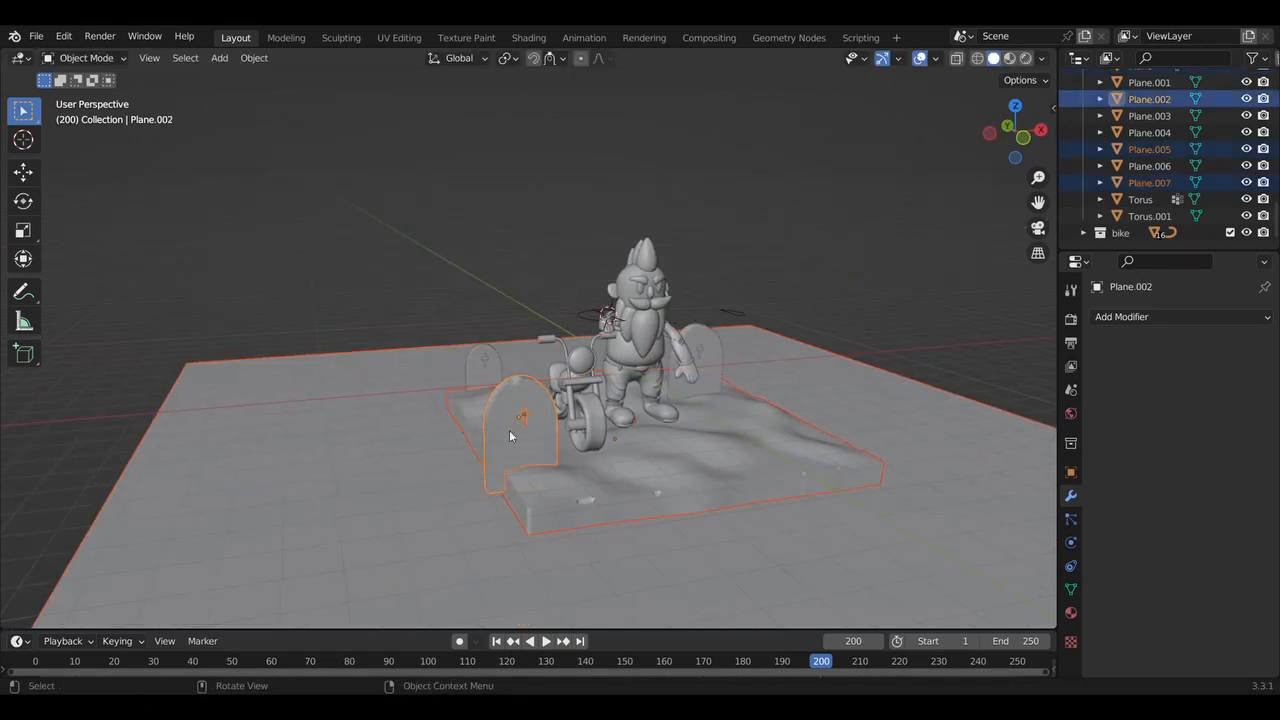
{"action": "left_click", "coordinate": [441, 402], "text": "shift"}
{"action": "left_click", "coordinate": [463, 397], "text": "shift"}
{"action": "left_click", "coordinate": [436, 400], "text": "shift"}
{"action": "left_click", "coordinate": [448, 400], "text": "shift"}
{"action": "left_click", "coordinate": [440, 400], "text": "shift"}
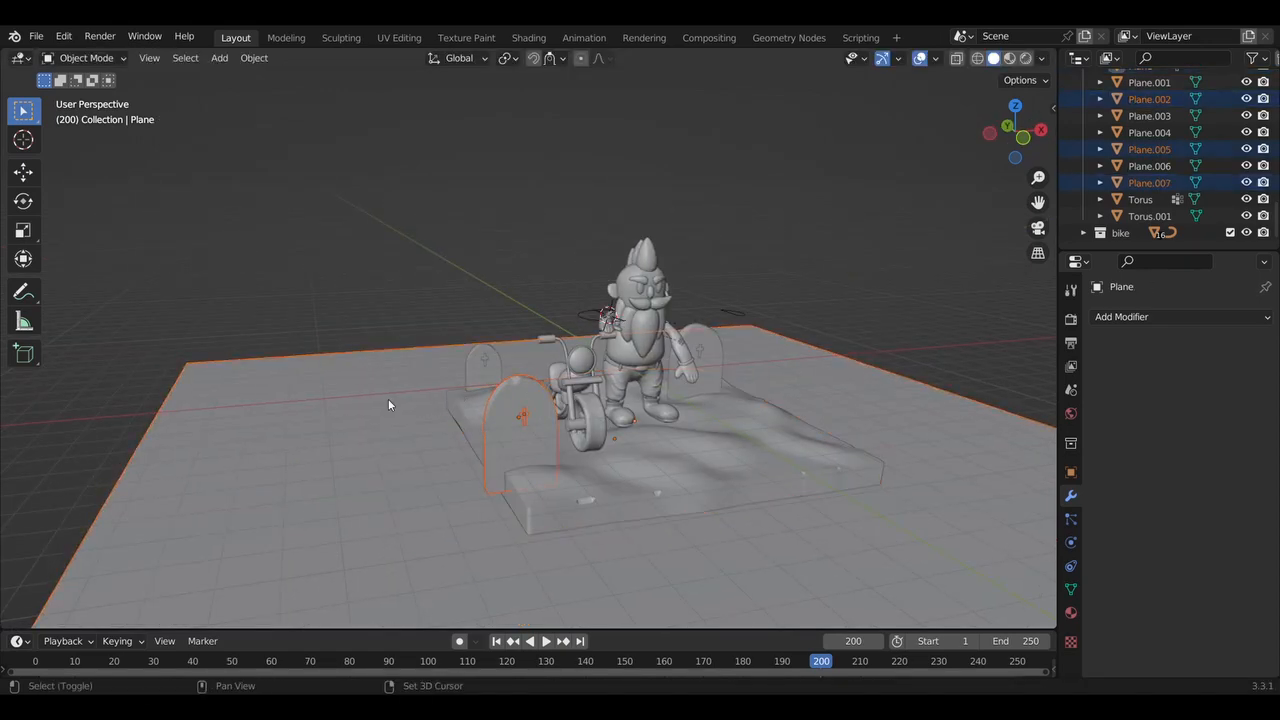
{"action": "left_click", "coordinate": [388, 398], "text": "shift"}
{"action": "left_click", "coordinate": [388, 398], "text": "shift"}
{"action": "key", "text": "g"}
{"action": "left_click", "coordinate": [558, 414]}
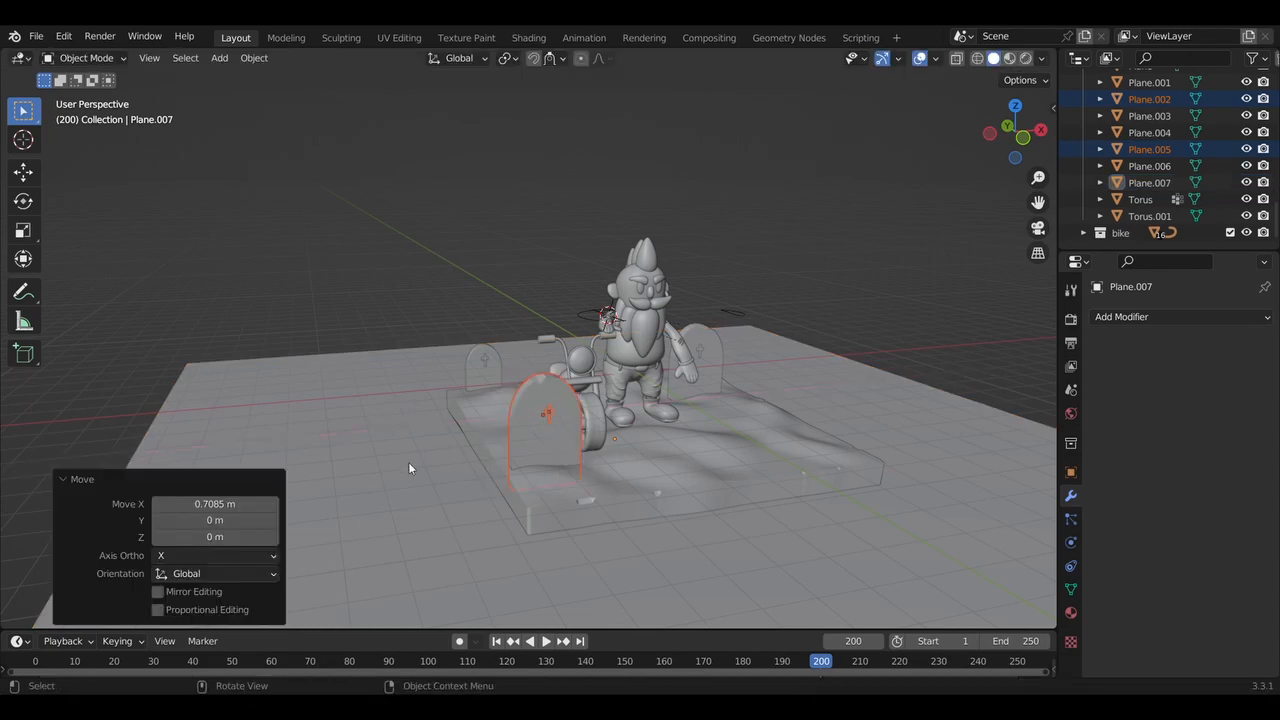
Rescale the selected front tombstone with its cross and reposition both on the corner of the terrain block beside the motorcycle
{"action": "key", "text": "s"}
{"action": "left_click", "coordinate": [429, 457]}
{"action": "middle_click_drag", "start_coordinate": [430, 457], "coordinate": [393, 459]}
{"action": "key", "text": "g"}
{"action": "left_click", "coordinate": [419, 458]}
{"action": "key", "text": "g"}
{"action": "left_click", "coordinate": [365, 467]}
{"action": "key", "text": "g"}
{"action": "left_click", "coordinate": [393, 459]}
{"action": "left_click", "coordinate": [393, 459]}
Examine the placement of the tombstones, biker and motorcycle on the terrain block from several sides
{"action": "left_click", "coordinate": [328, 261]}
{"action": "middle_click_drag", "start_coordinate": [328, 261], "coordinate": [328, 266]}
{"action": "scroll", "coordinate": [328, 266], "scroll_direction": "down", "scroll_amount": 2}
{"action": "scroll", "coordinate": [328, 266], "scroll_direction": "up", "scroll_amount": 1}
{"action": "scroll", "coordinate": [328, 266], "scroll_direction": "down", "scroll_amount": 1}
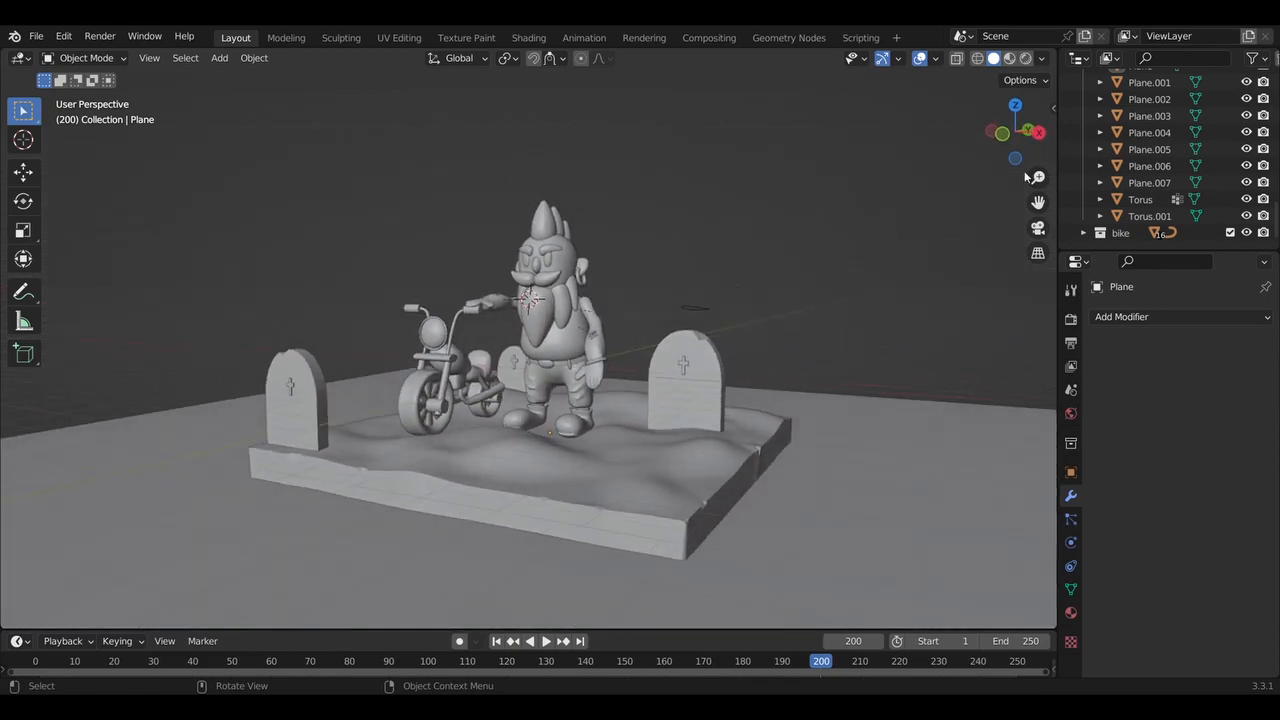
{"action": "middle_click_drag", "start_coordinate": [552, 363], "coordinate": [552, 363]}
{"action": "middle_click_drag", "start_coordinate": [502, 422], "coordinate": [502, 422]}
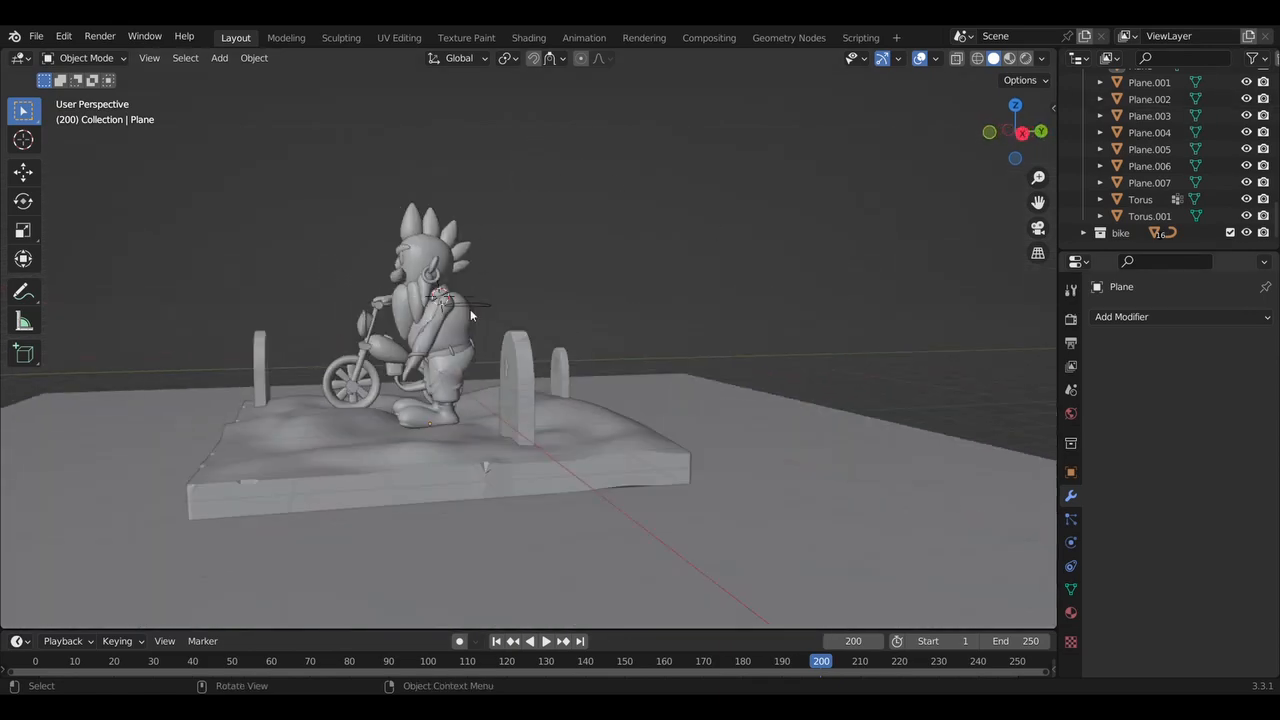
{"action": "scroll", "coordinate": [469, 309], "scroll_direction": "up", "scroll_amount": 2}
{"action": "middle_click_drag", "start_coordinate": [469, 309], "coordinate": [469, 309]}
{"action": "scroll", "coordinate": [469, 309], "scroll_direction": "down", "scroll_amount": 1}
{"action": "left_click", "coordinate": [453, 371]}
{"action": "middle_click_drag", "start_coordinate": [453, 371], "coordinate": [453, 371]}
{"action": "left_click", "coordinate": [478, 353]}
Show the scene in Material Preview and give the central beard piece a new orange material with HSV 0.026, 0.997, 0.504
{"action": "left_click", "coordinate": [605, 328]}
{"action": "left_click", "coordinate": [1009, 58]}
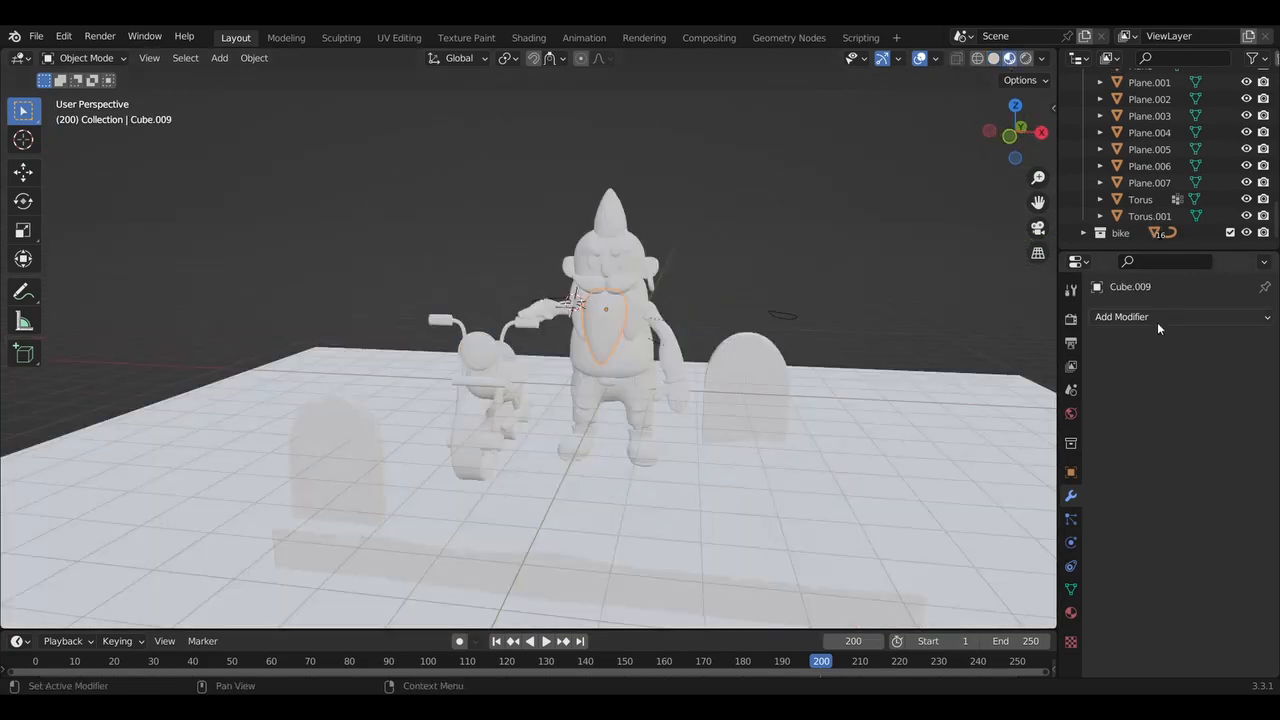
{"action": "left_click", "coordinate": [1136, 390]}
{"action": "left_click", "coordinate": [1213, 561]}
{"action": "left_click", "coordinate": [1139, 434]}
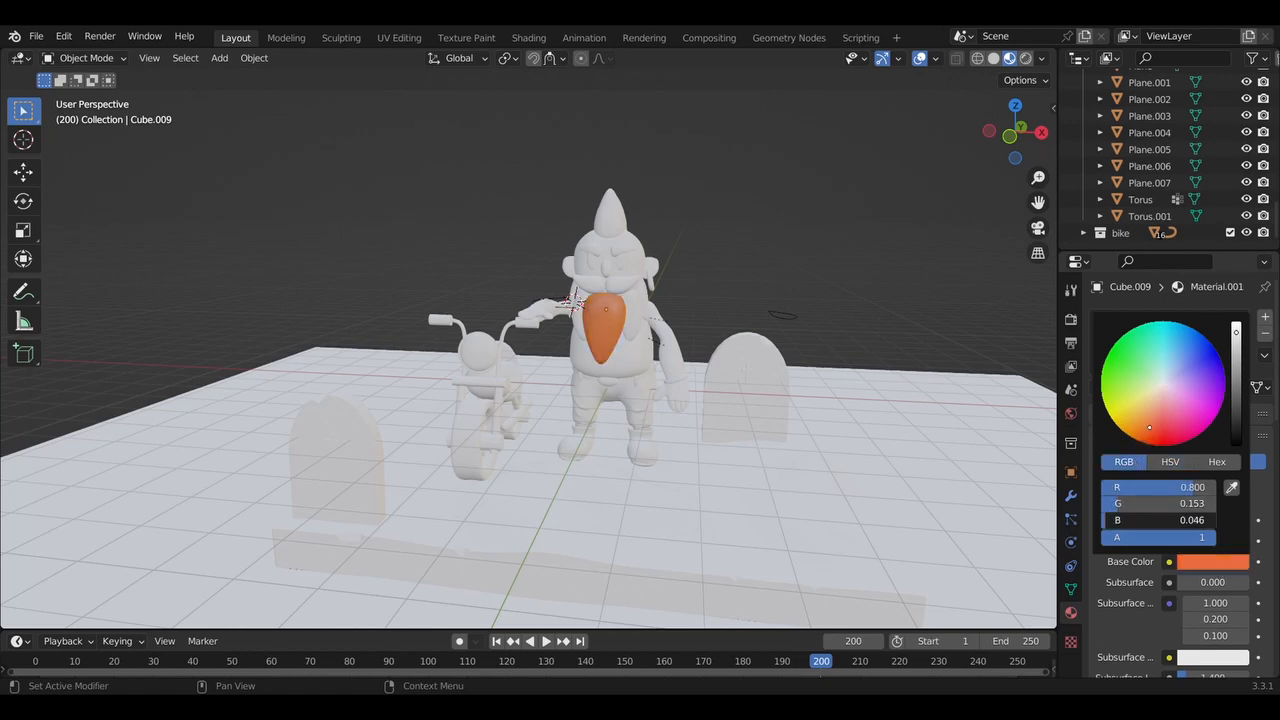
{"action": "left_click", "coordinate": [1237, 356]}
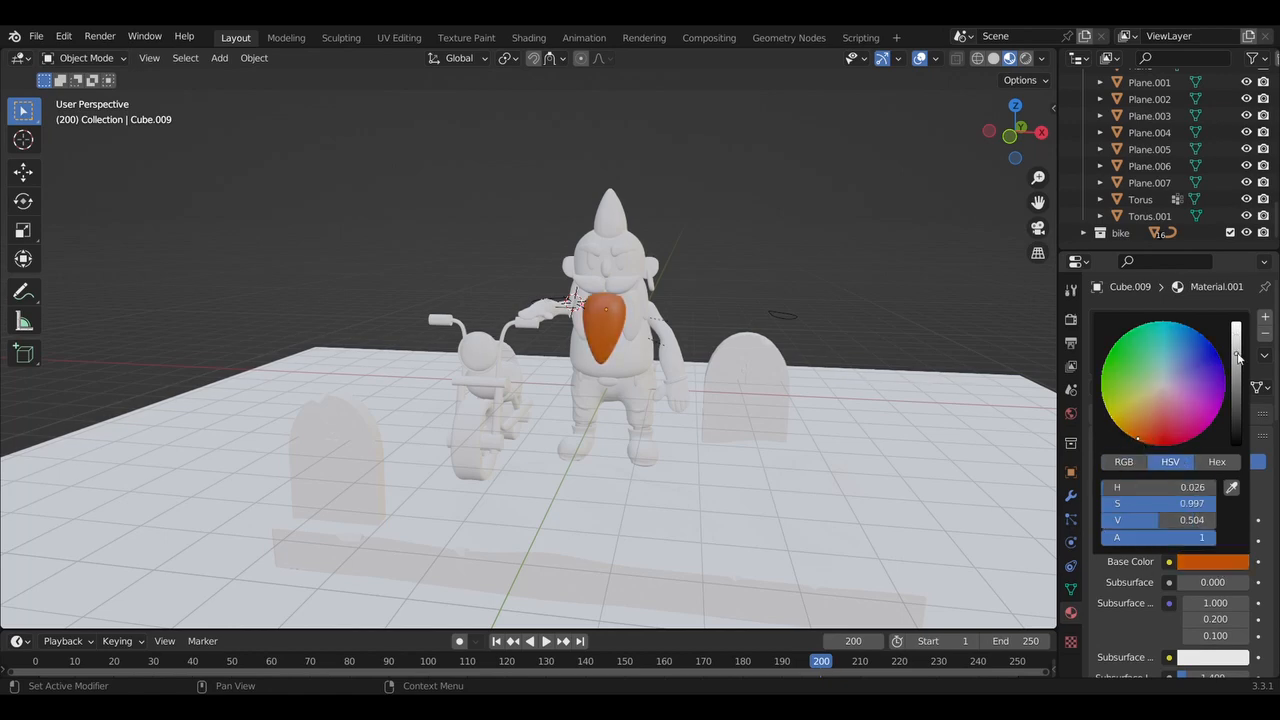
Apply the orange beard material Material.001 to the side beard locks
{"action": "left_click", "coordinate": [637, 325]}
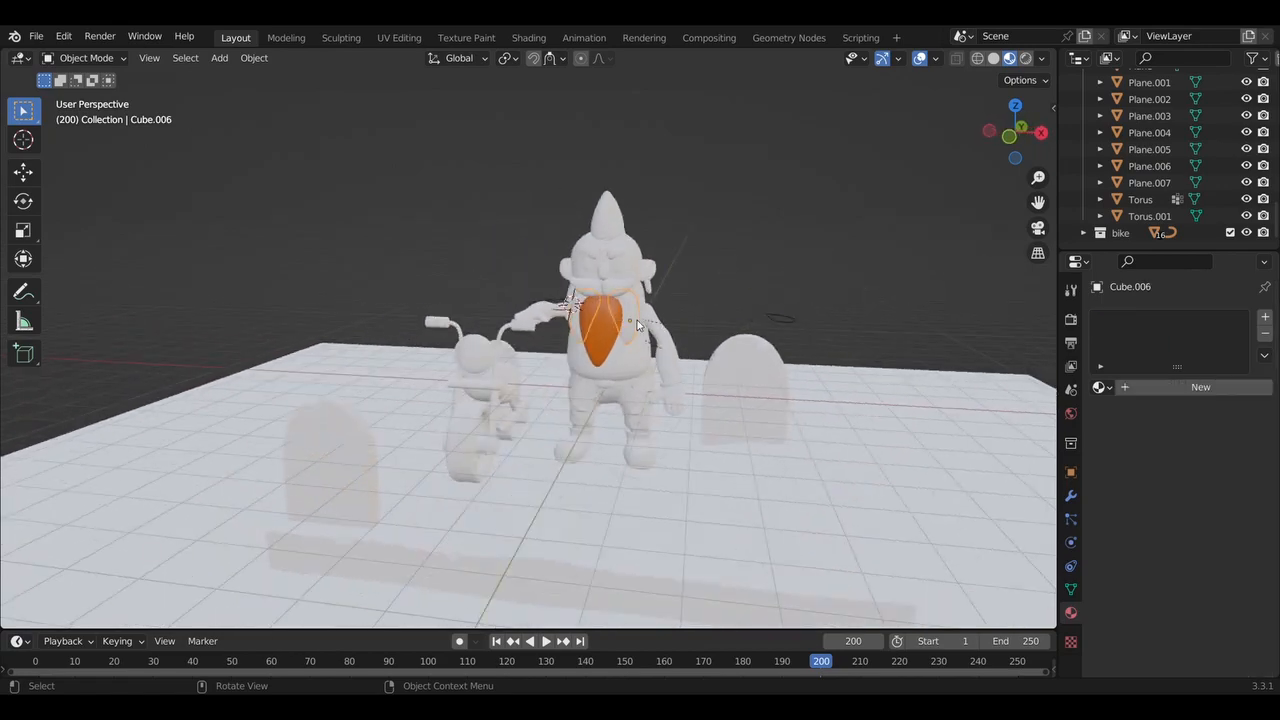
{"action": "left_click", "coordinate": [1100, 388]}
{"action": "left_click", "coordinate": [966, 428]}
{"action": "middle_click_drag", "start_coordinate": [630, 300], "coordinate": [570, 303]}
{"action": "left_click", "coordinate": [543, 308]}
{"action": "left_click", "coordinate": [1100, 388]}
{"action": "left_click", "coordinate": [966, 428]}
{"action": "scroll", "coordinate": [717, 360], "scroll_direction": "up", "scroll_amount": 2}
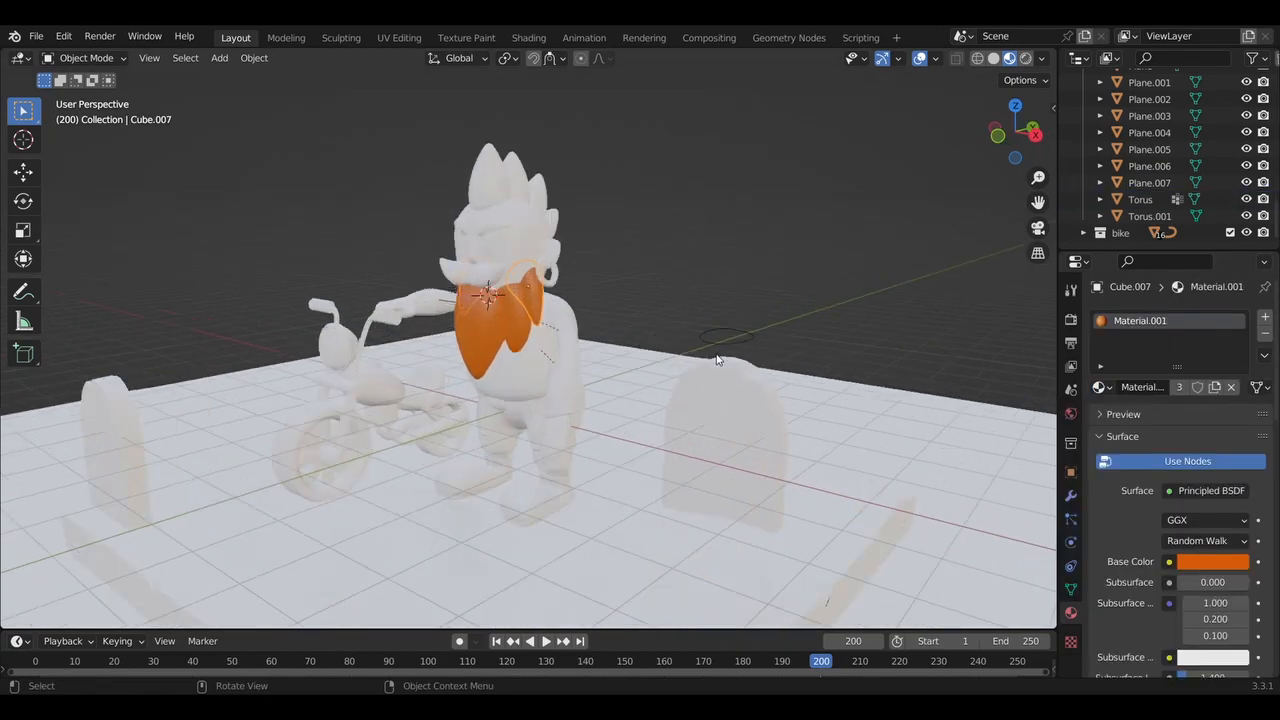
Apply the orange Material.001 to the moustache and the front mohawk spike
{"action": "middle_click_drag", "start_coordinate": [717, 360], "coordinate": [690, 410]}
{"action": "left_click", "coordinate": [368, 290]}
{"action": "left_click", "coordinate": [1100, 388]}
{"action": "left_click", "coordinate": [966, 428]}
{"action": "middle_click_drag", "start_coordinate": [600, 340], "coordinate": [710, 290]}
{"action": "left_click", "coordinate": [688, 203]}
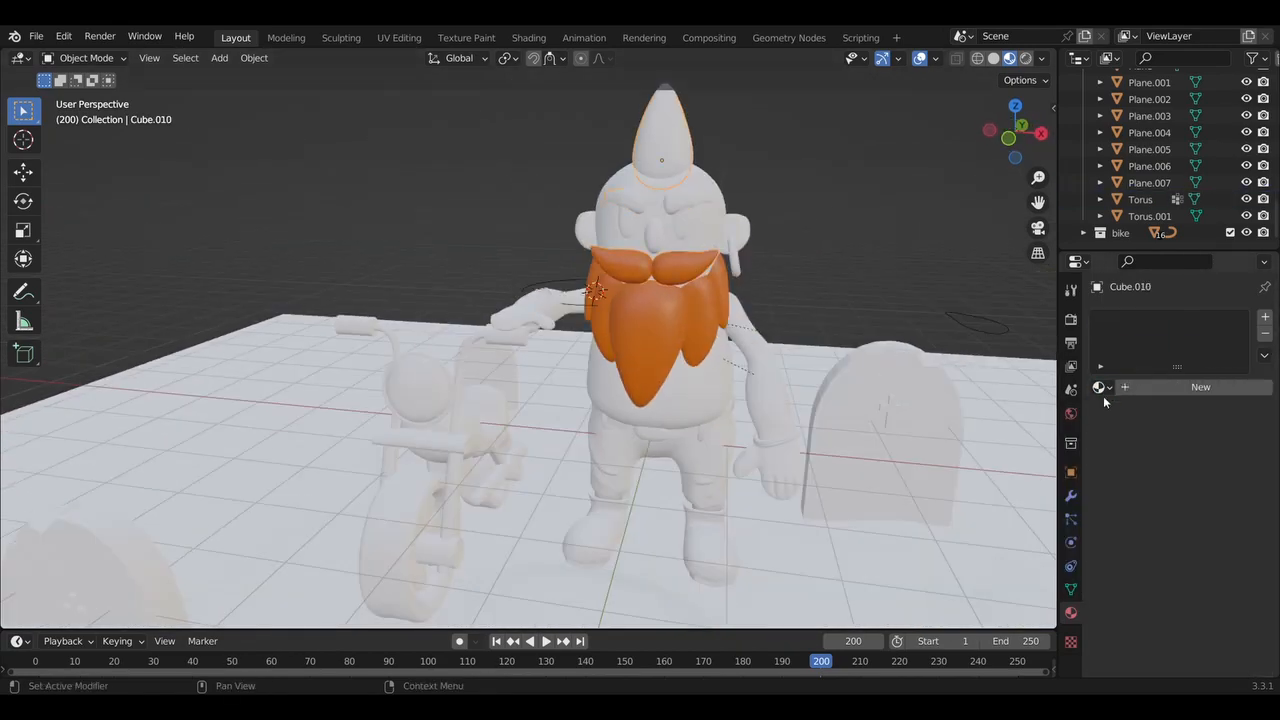
{"action": "left_click", "coordinate": [1100, 388]}
{"action": "left_click", "coordinate": [966, 428]}
Select the remaining mohawk spikes with the head, set their origins to geometry, and share the orange Material.001 with them
{"action": "middle_click_drag", "start_coordinate": [600, 300], "coordinate": [445, 213]}
{"action": "left_click", "coordinate": [408, 168]}
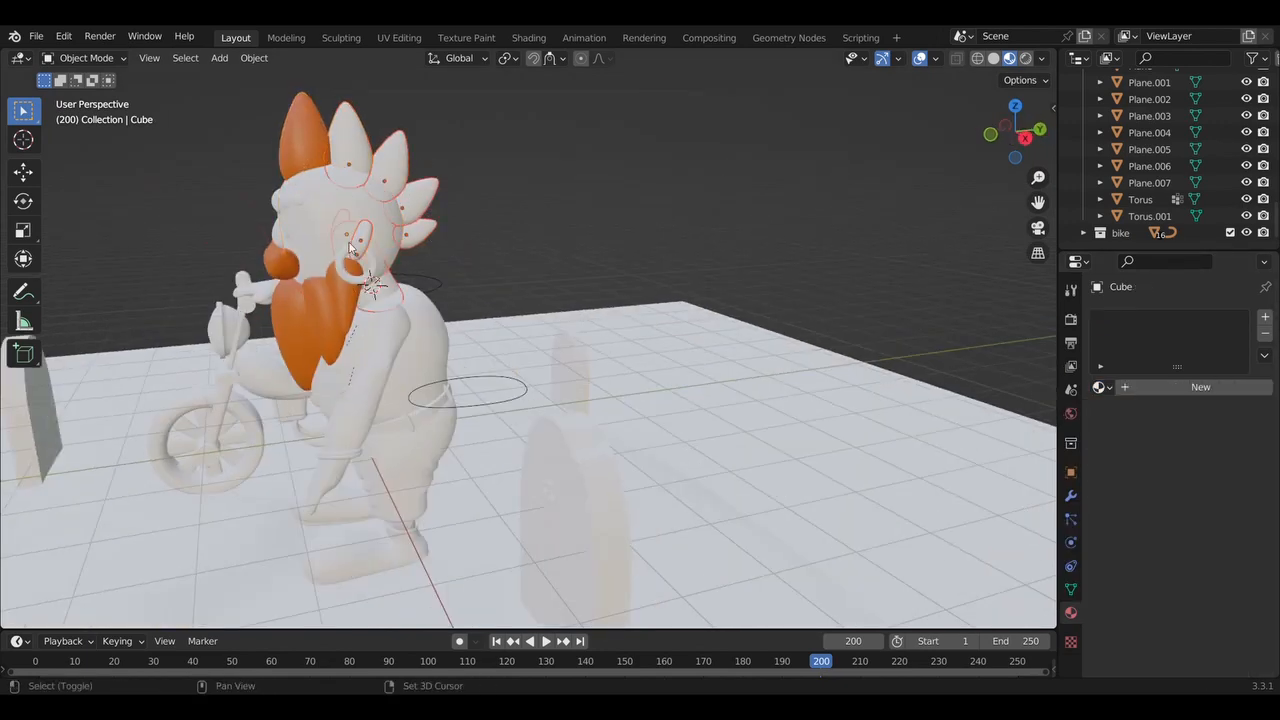
{"action": "middle_click_drag", "start_coordinate": [355, 250], "coordinate": [580, 253]}
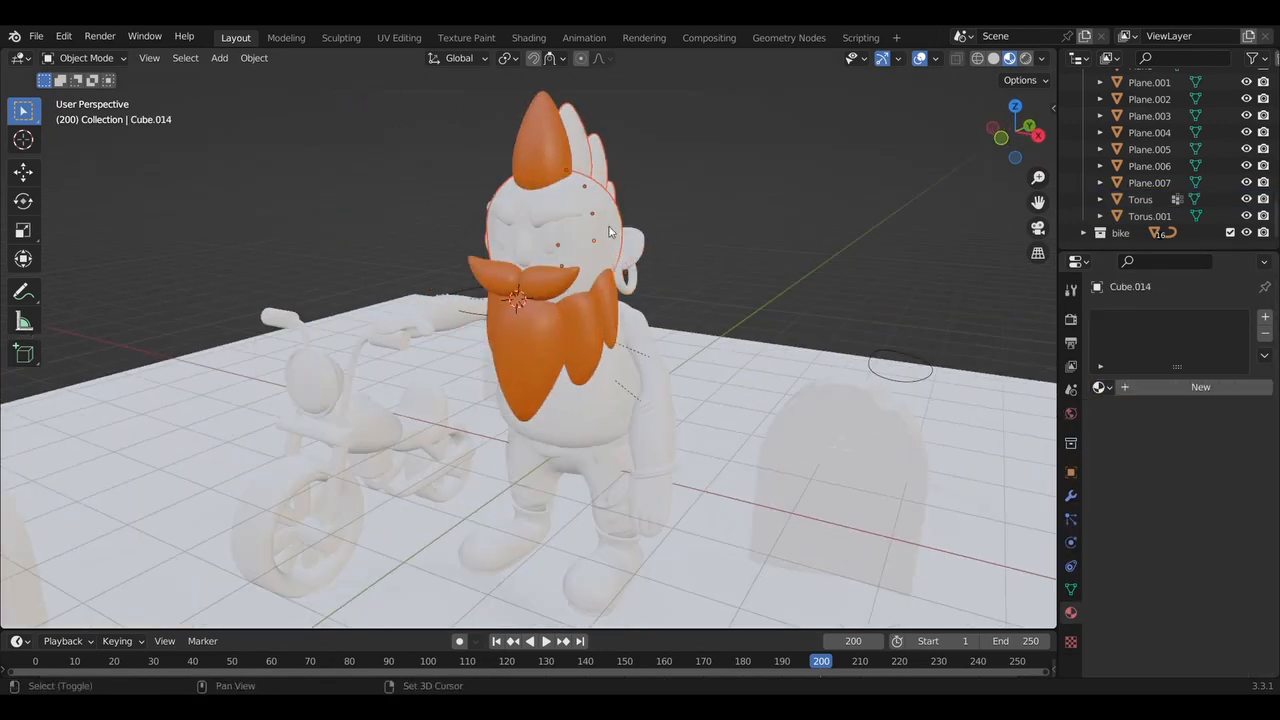
{"action": "right_click", "coordinate": [614, 214]}
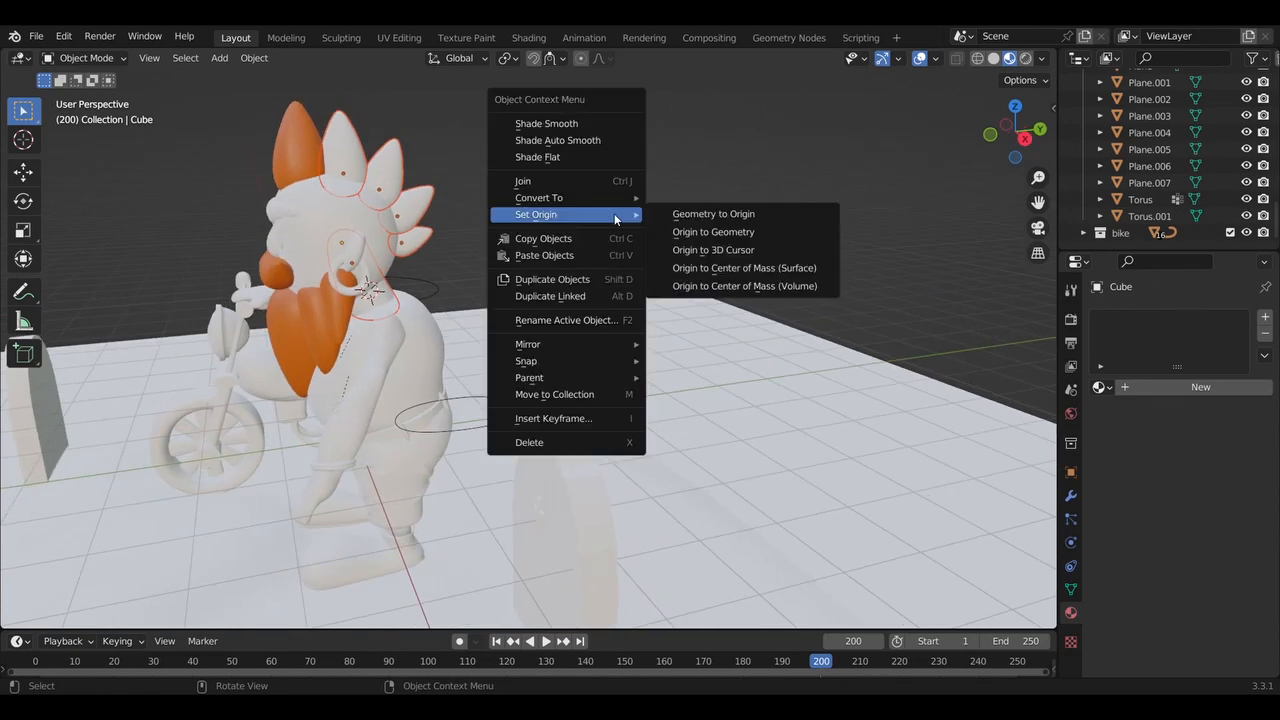
{"action": "left_click", "coordinate": [714, 231]}
{"action": "key", "text": "ctrl+a"}
{"action": "left_click", "coordinate": [735, 136]}
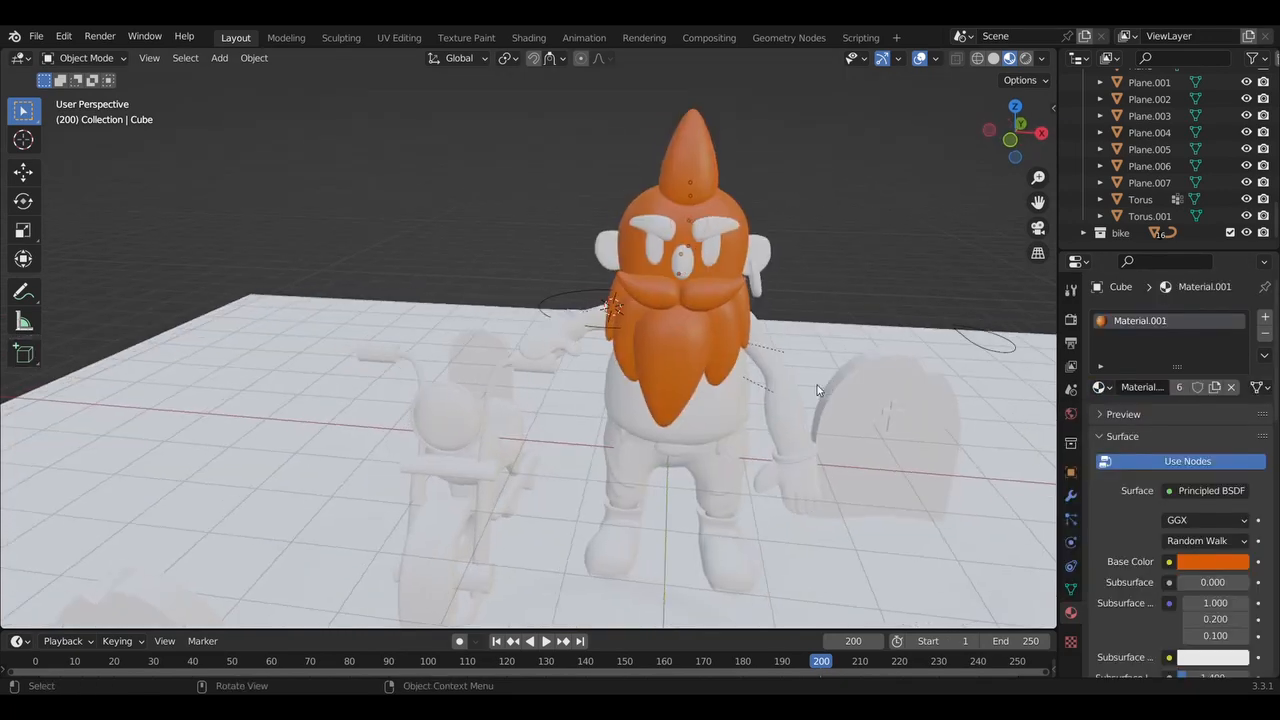
Remove the orange from the head, apply it to the eyebrows, and give the eyes a new black material
{"action": "left_click", "coordinate": [1099, 387]}
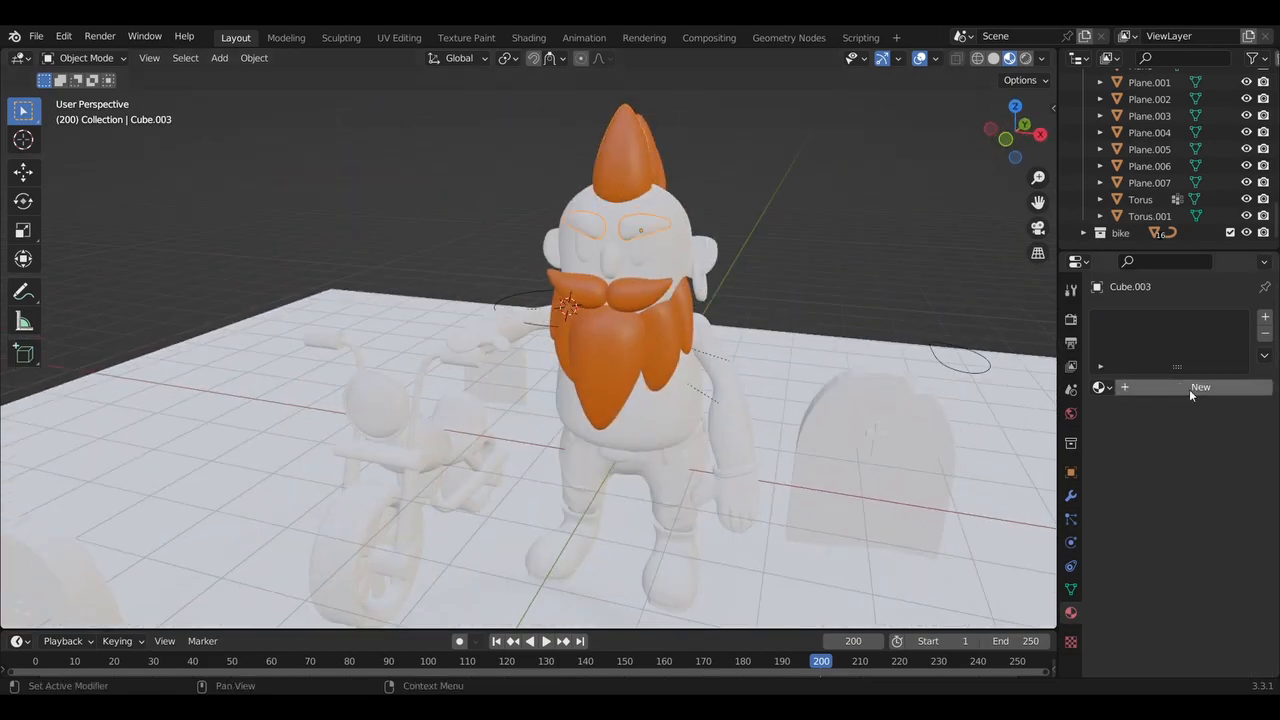
{"action": "left_click", "coordinate": [1189, 389]}
{"action": "left_click", "coordinate": [1212, 561]}
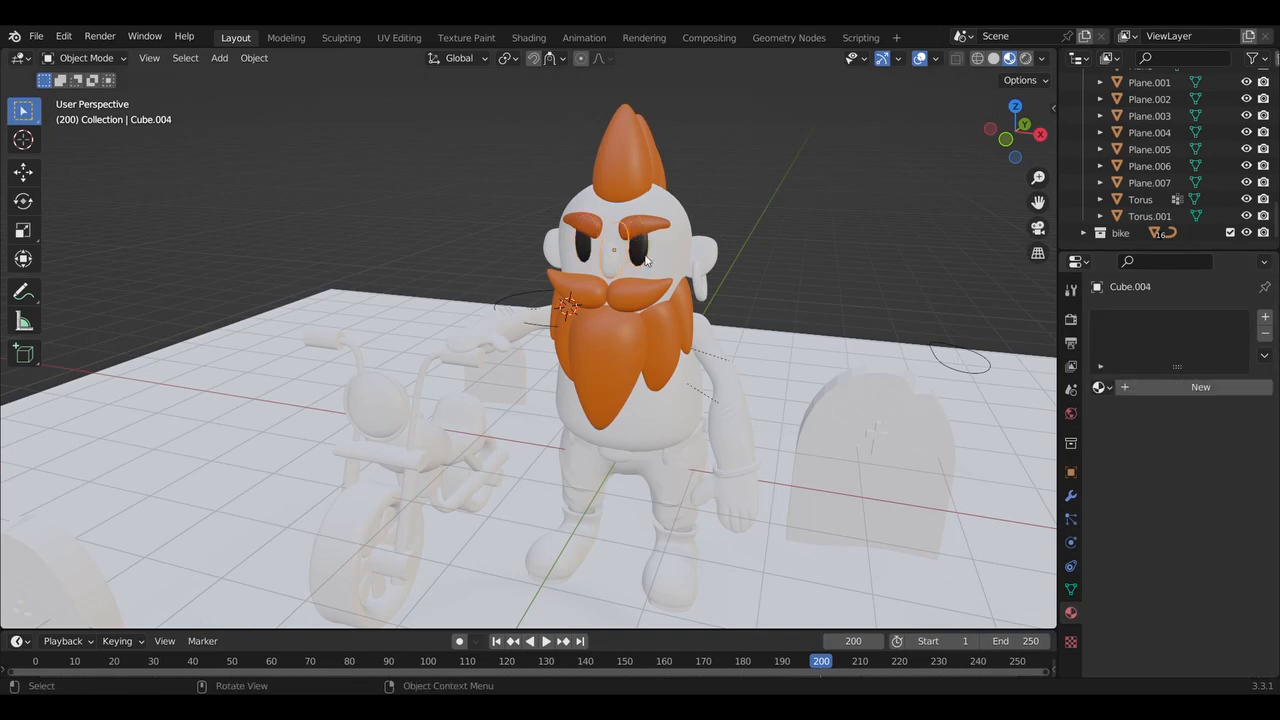
Give the head a new peach skin material with a base colour around HSV 0.057, 0.716, 0.800 and adjust its subsurface colour
{"action": "left_click", "coordinate": [1190, 387]}
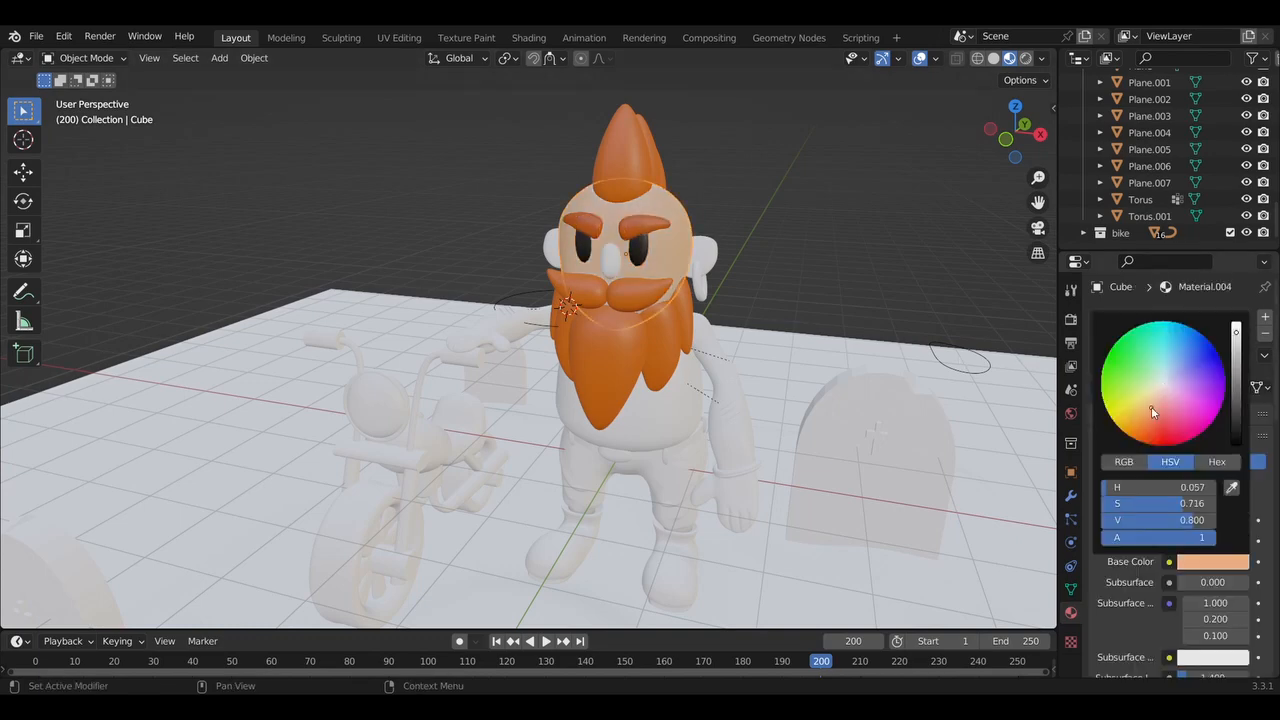
{"action": "left_click", "coordinate": [1212, 657]}
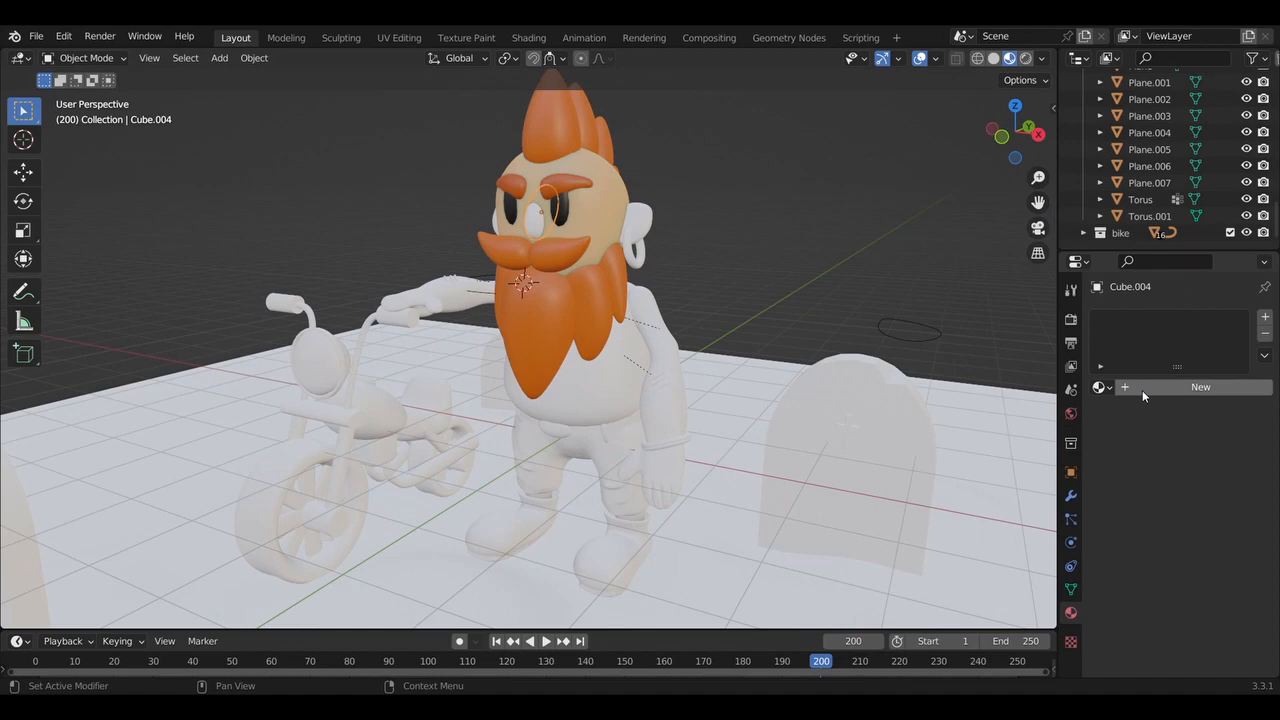
Give the nose a new pinkish-red material with subsurface 0.284 and a light pink subsurface colour
{"action": "left_click", "coordinate": [1142, 390]}
{"action": "left_click", "coordinate": [1212, 561]}
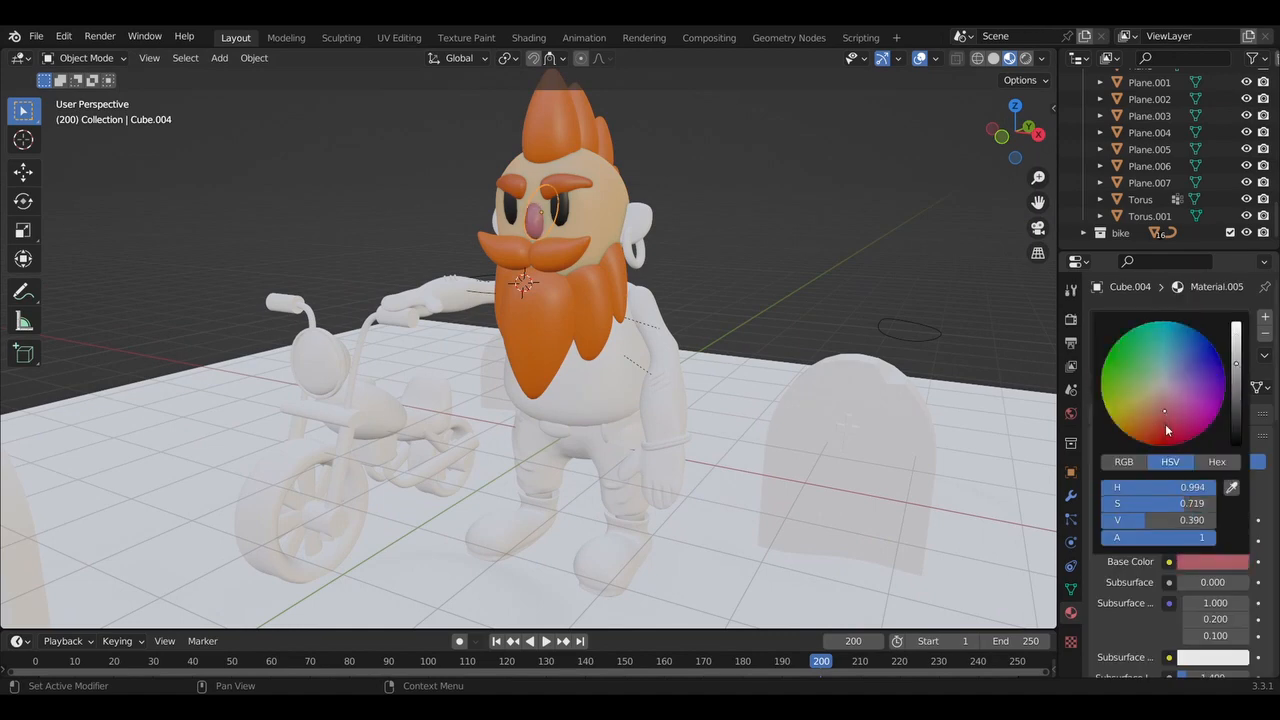
{"action": "left_click", "coordinate": [1165, 425]}
{"action": "scroll", "coordinate": [1163, 424], "scroll_direction": "up", "scroll_amount": 10}
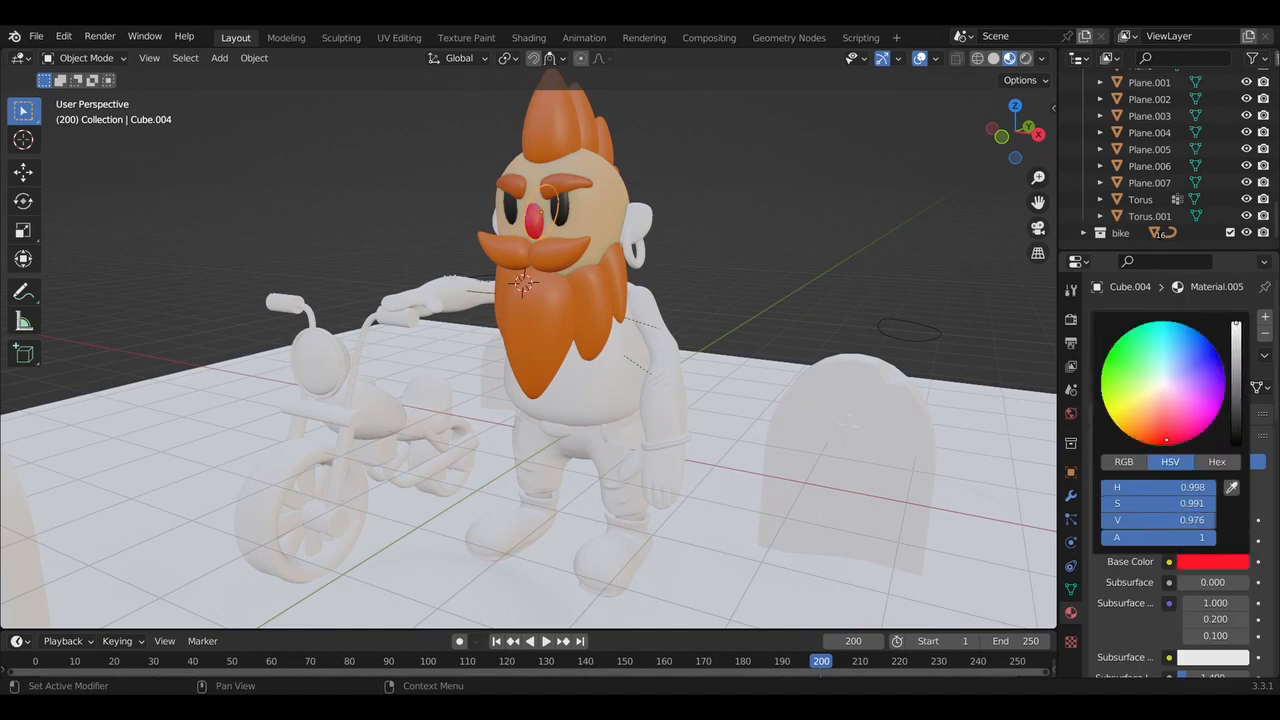
{"action": "left_click", "coordinate": [1205, 563]}
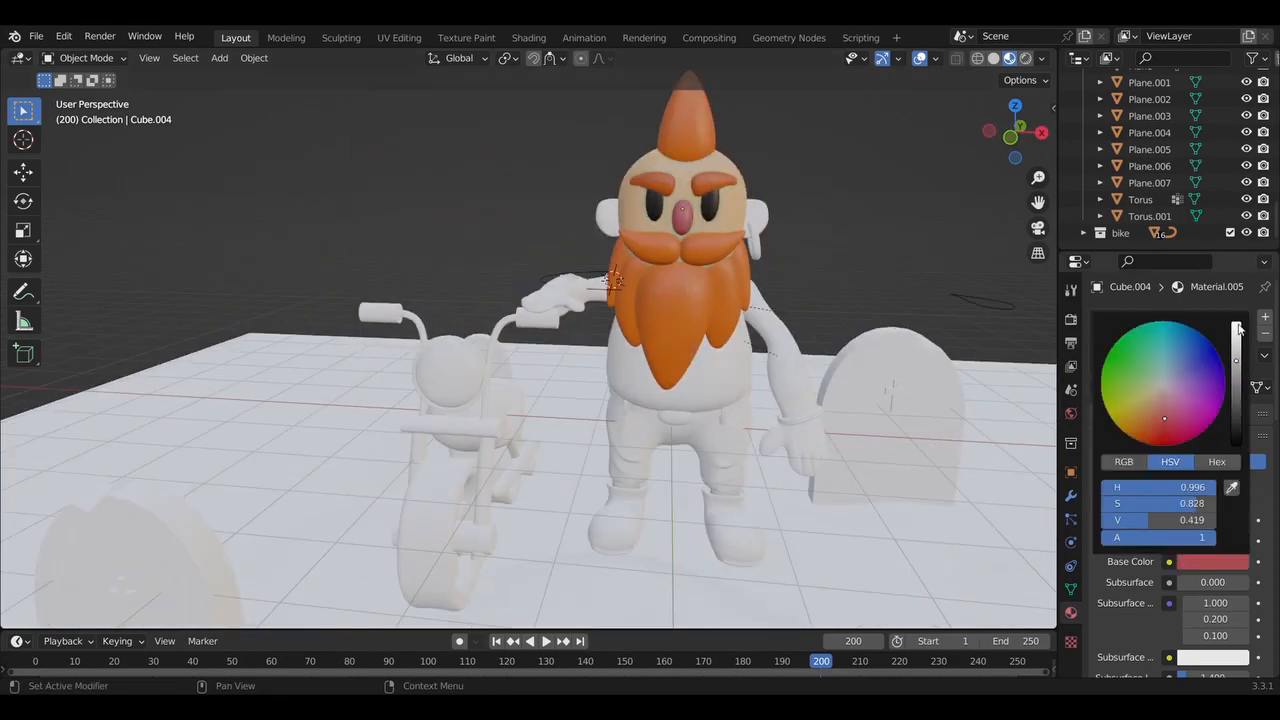
{"action": "left_click", "coordinate": [1212, 657]}
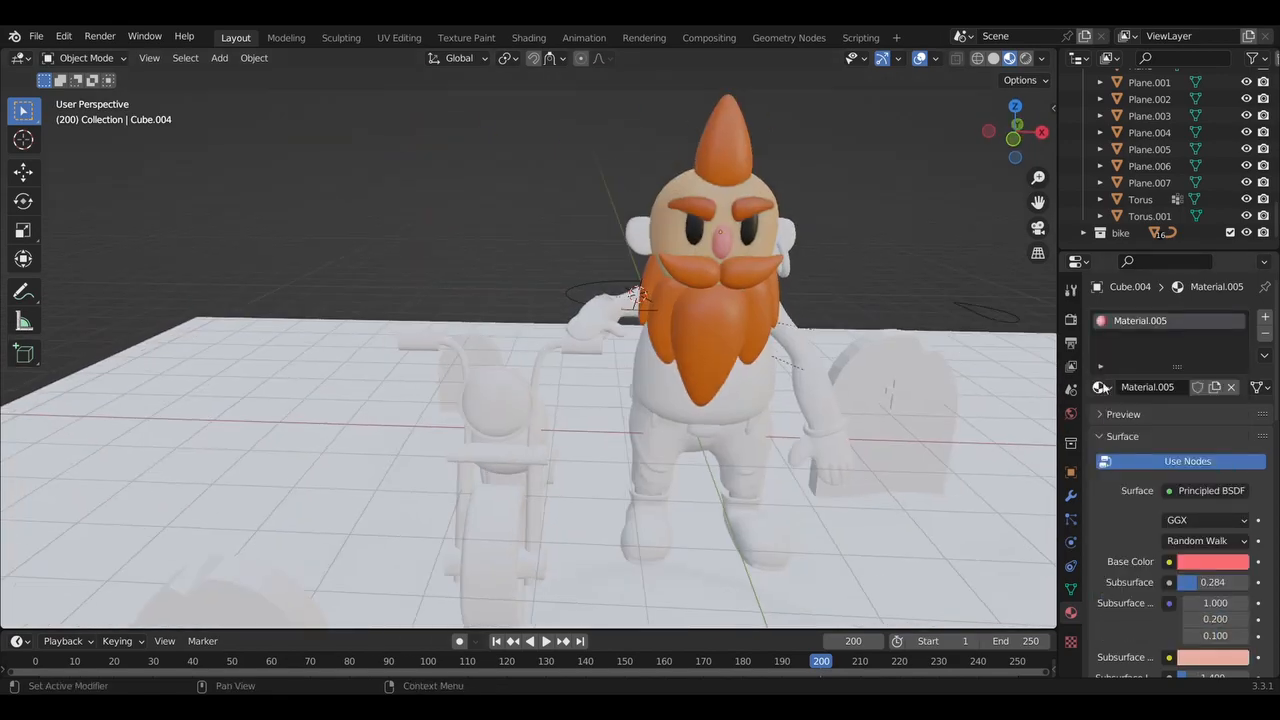
Apply the peach skin material to the ears and move the nose about 0.023 m along negative Y
{"action": "left_click", "coordinate": [1100, 387]}
{"action": "left_click", "coordinate": [960, 479]}
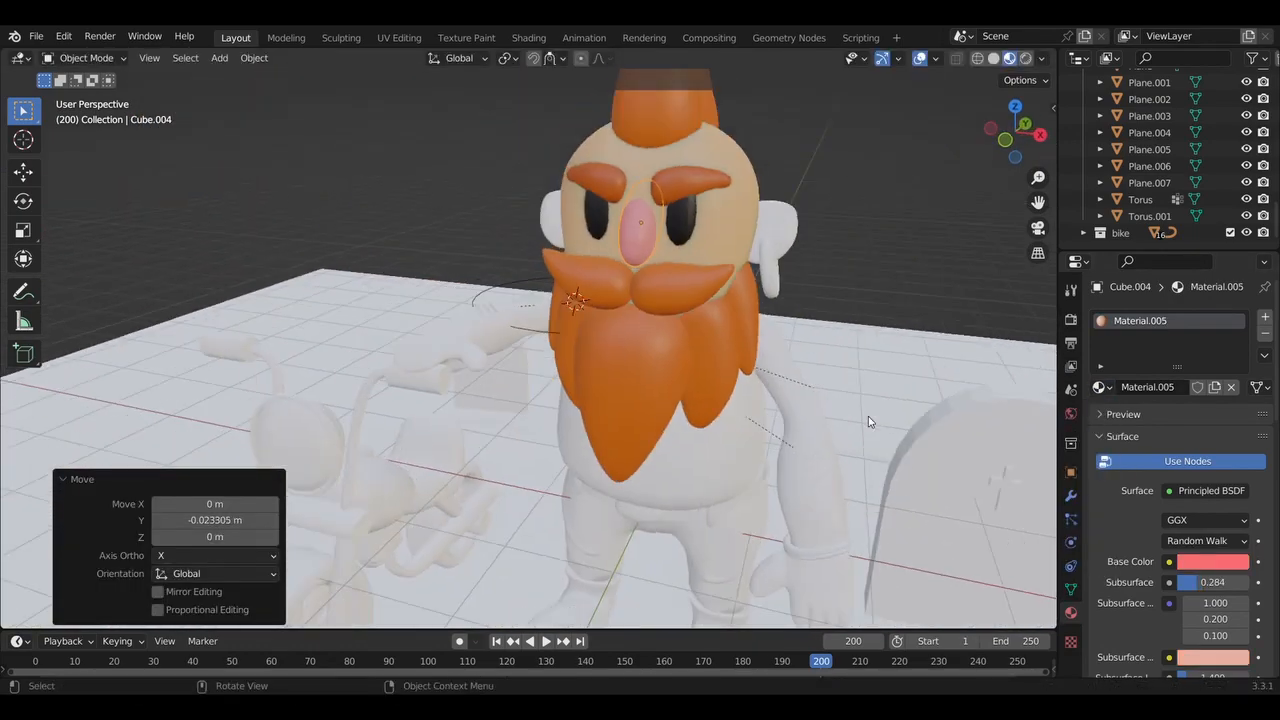
Give the earring a new golden material with a yellow-orange base colour and metallic 1.000
{"action": "left_click", "coordinate": [785, 288]}
{"action": "left_click", "coordinate": [785, 288]}
{"action": "left_click", "coordinate": [1190, 387]}
{"action": "left_click", "coordinate": [1213, 561]}
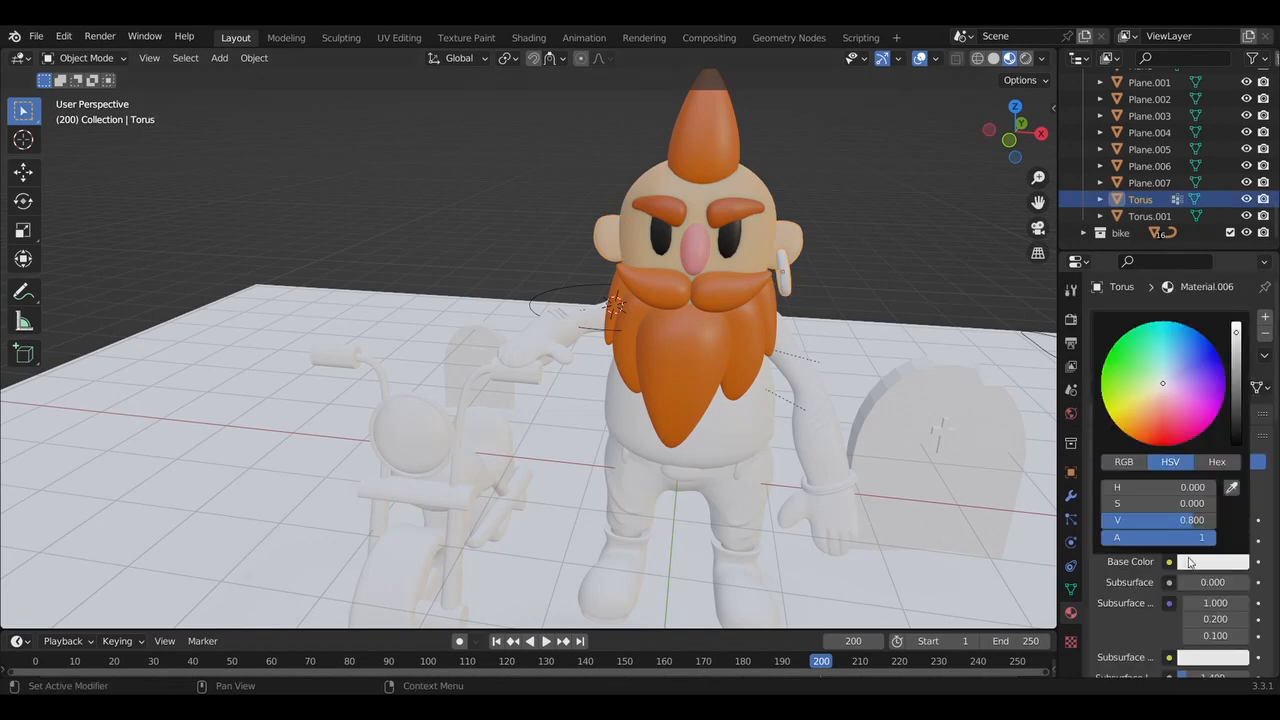
{"action": "left_click", "coordinate": [1144, 404]}
{"action": "scroll", "coordinate": [1188, 642], "scroll_direction": "down", "scroll_amount": 2}
{"action": "left_click_drag", "start_coordinate": [1230, 627], "coordinate": [1246, 620]}
{"action": "scroll", "coordinate": [1246, 616], "scroll_direction": "down", "scroll_amount": 2}
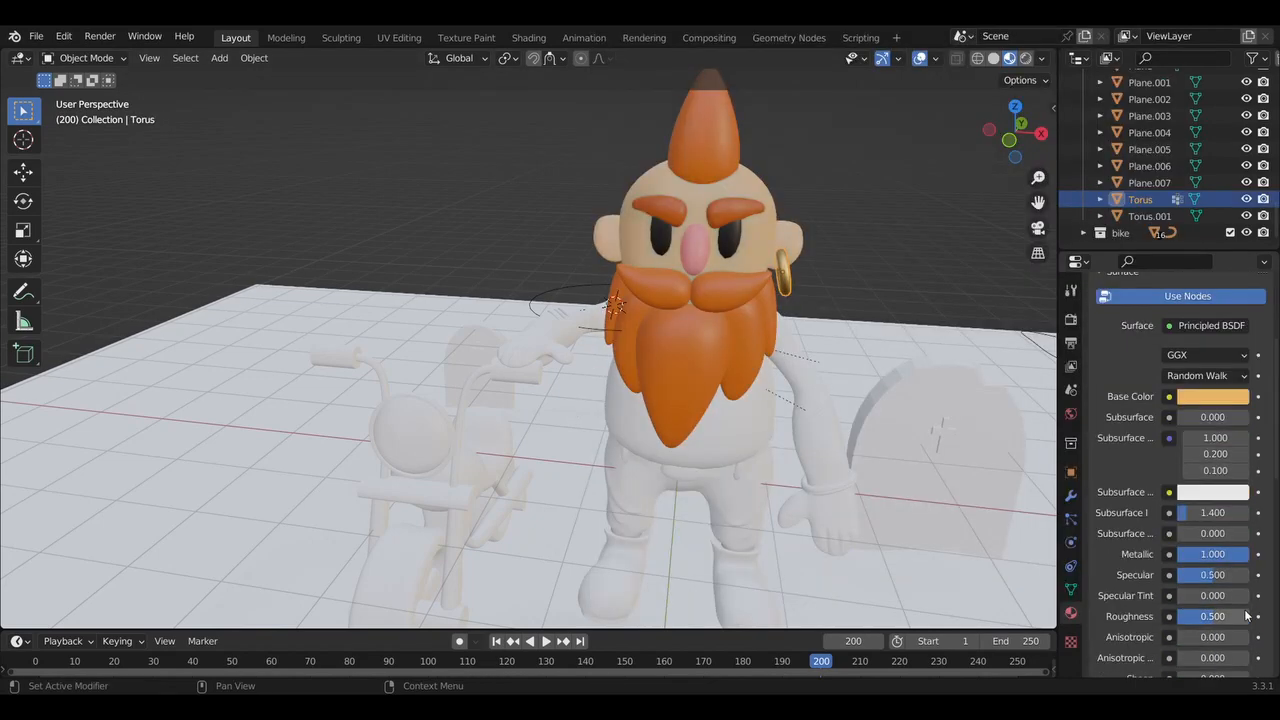
Apply the earring's gold material to the bracelet on the biker's wrist
{"action": "left_click", "coordinate": [848, 488]}
{"action": "left_click", "coordinate": [1102, 387]}
{"action": "left_click", "coordinate": [957, 510]}
Apply the peach skin material to both of the biker's arms and hands
{"action": "left_click", "coordinate": [829, 450]}
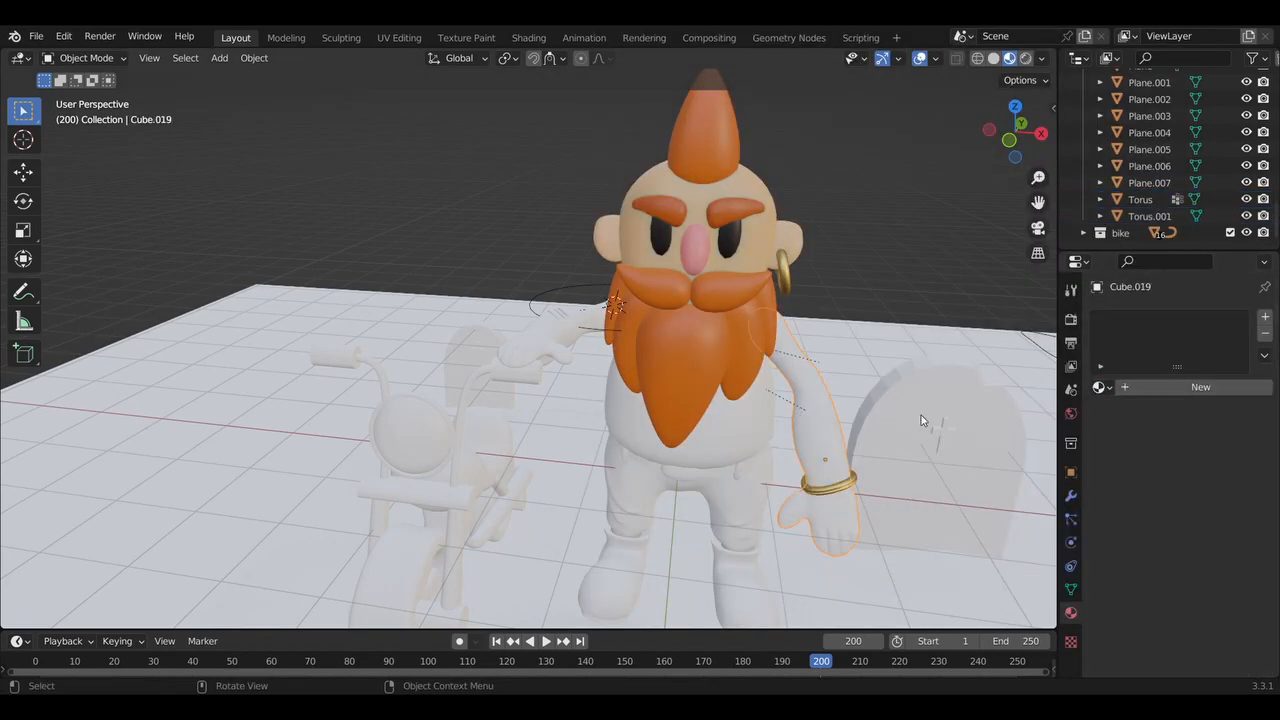
{"action": "left_click", "coordinate": [1102, 387]}
{"action": "left_click", "coordinate": [964, 477]}
{"action": "left_click", "coordinate": [556, 340]}
{"action": "left_click", "coordinate": [1102, 387]}
{"action": "left_click", "coordinate": [964, 477]}
Apply the black Material.003 to the stripe marks on both forearms
{"action": "left_click", "coordinate": [824, 420]}
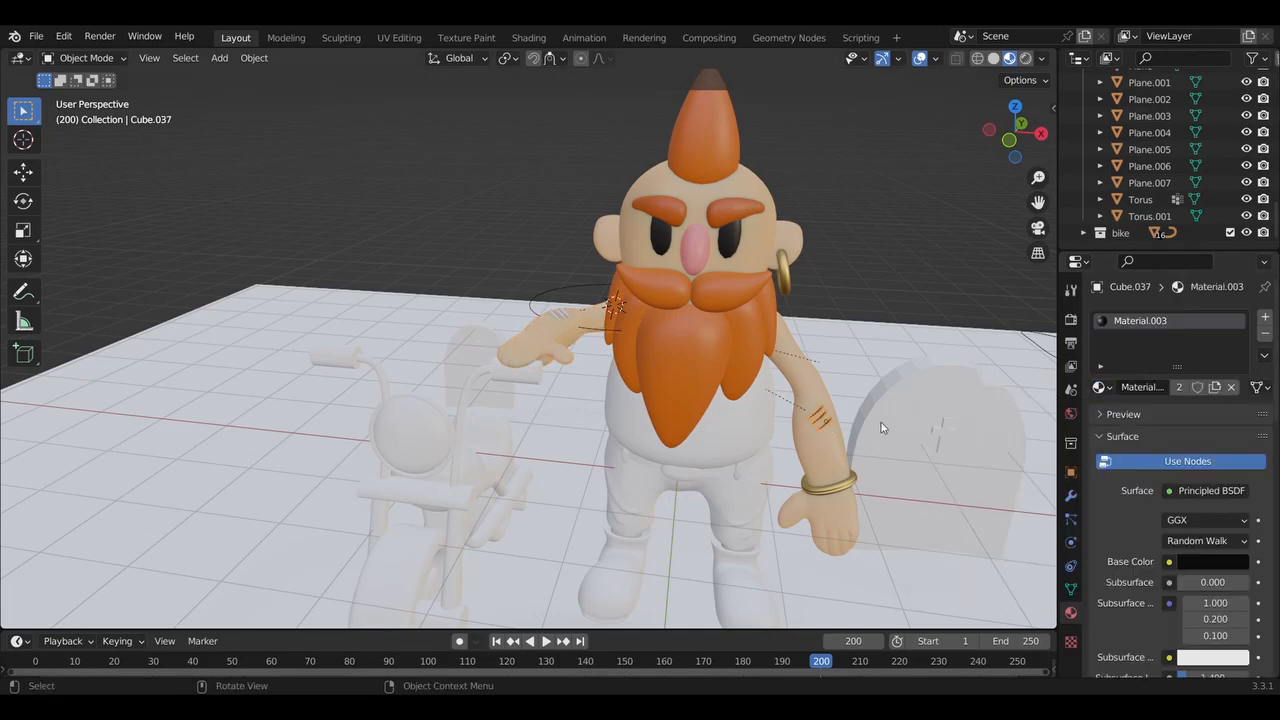
{"action": "left_click", "coordinate": [560, 314]}
{"action": "left_click", "coordinate": [1102, 387]}
{"action": "left_click", "coordinate": [964, 461]}
Apply the earring's gold material to the belt buckle
{"action": "middle_click_drag", "start_coordinate": [716, 440], "coordinate": [712, 368]}
{"action": "left_click", "coordinate": [700, 360]}
{"action": "left_click", "coordinate": [1102, 388]}
{"action": "left_click", "coordinate": [964, 510]}
Give the belt a new orange-red material and darken its base colour to a reddish brown
{"action": "left_click", "coordinate": [736, 356]}
{"action": "left_click", "coordinate": [1190, 387]}
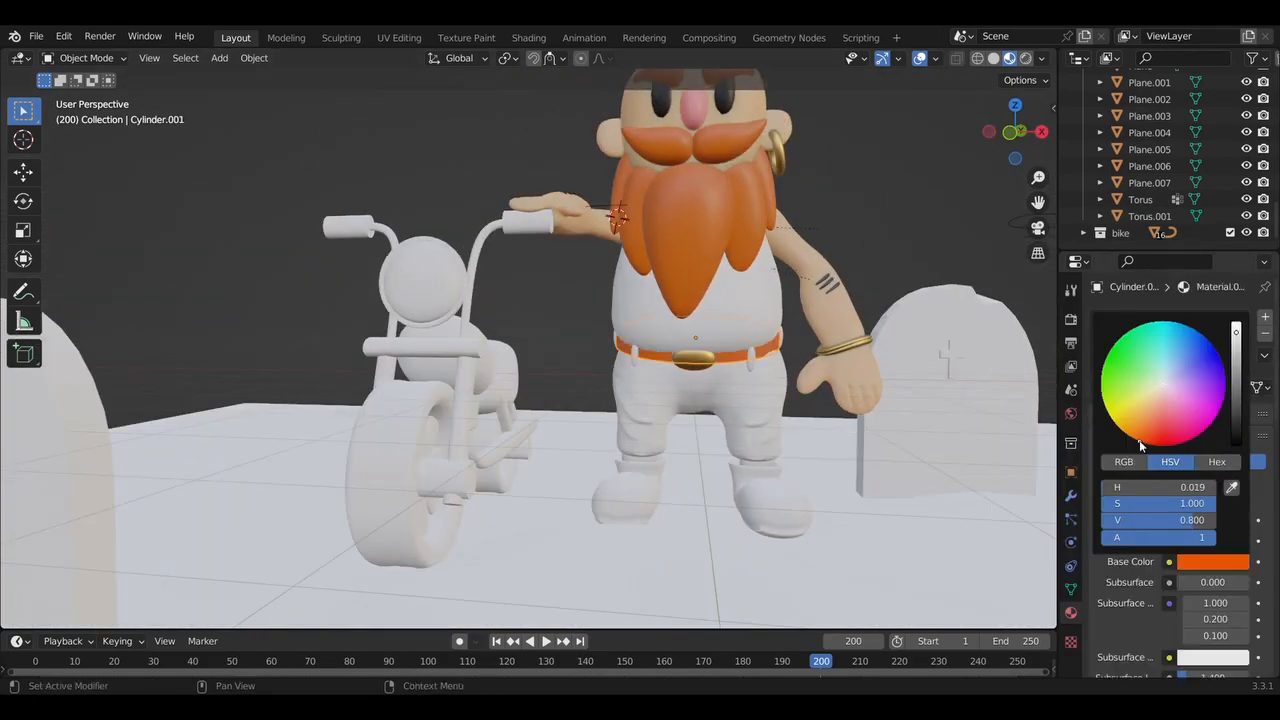
{"action": "left_click_drag", "start_coordinate": [1237, 378], "coordinate": [1237, 396]}
Give the biker's shirt a new violet-blue material with base colour HSV 0.674, 0.809, 0.800 and adjust its subsurface
{"action": "left_click", "coordinate": [744, 314]}
{"action": "middle_click_drag", "start_coordinate": [850, 372], "coordinate": [826, 402]}
{"action": "scroll", "coordinate": [749, 386], "scroll_direction": "down", "scroll_amount": 2}
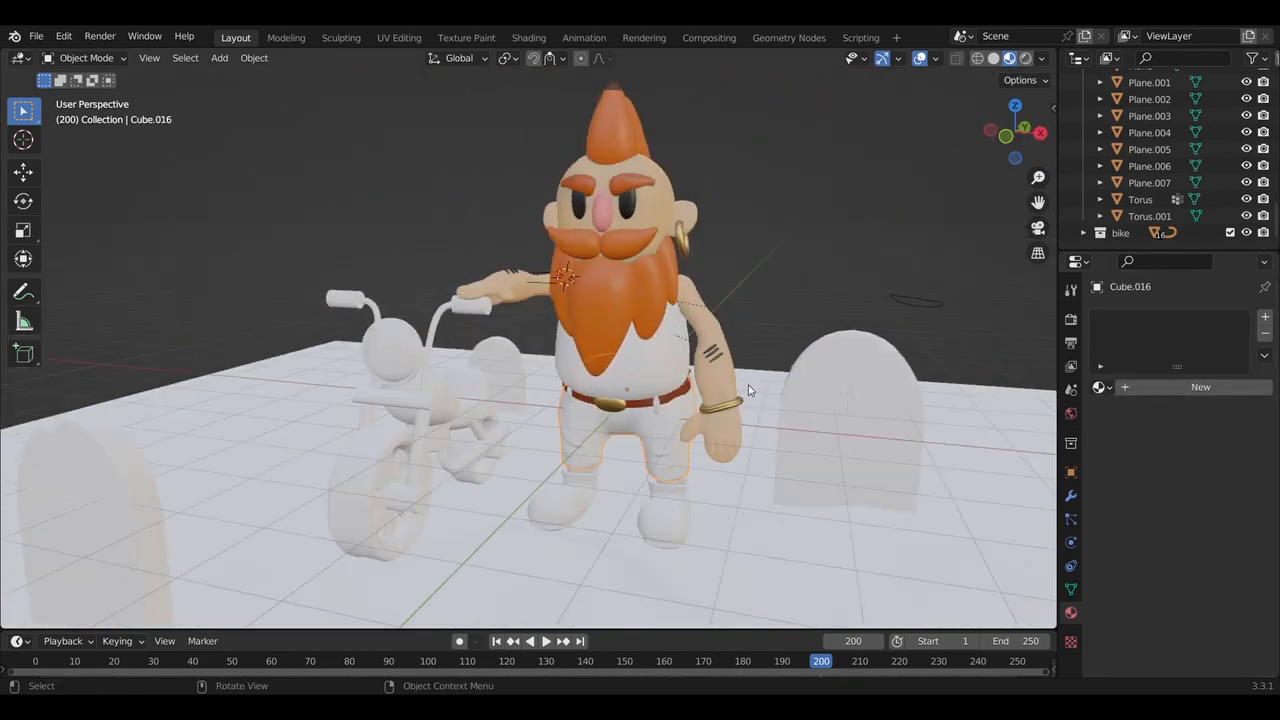
{"action": "left_click", "coordinate": [1194, 387]}
{"action": "scroll", "coordinate": [1173, 416], "scroll_direction": "down", "scroll_amount": 5}
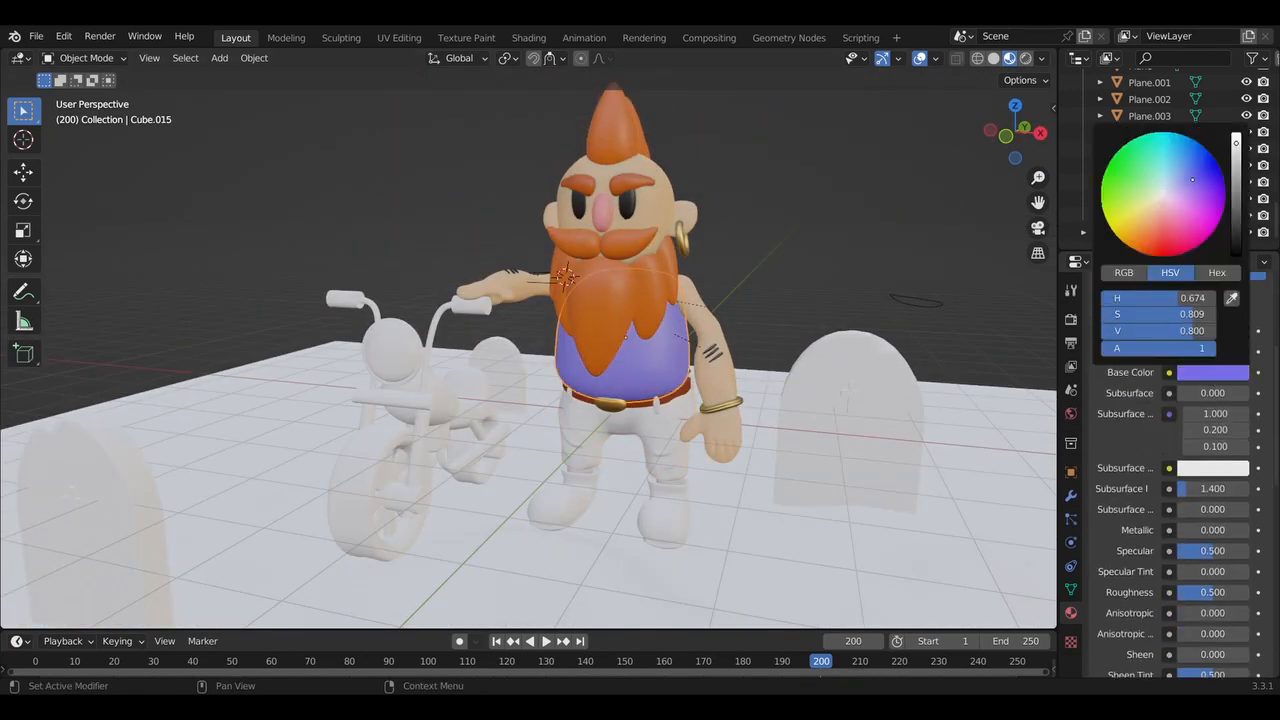
{"action": "left_click", "coordinate": [1190, 469]}
{"action": "mouse_move", "coordinate": [1160, 302]}
{"action": "left_mouse_down"}
{"action": "mouse_move", "coordinate": [1154, 337]}
{"action": "mouse_move", "coordinate": [1163, 288]}
{"action": "left_mouse_up"}
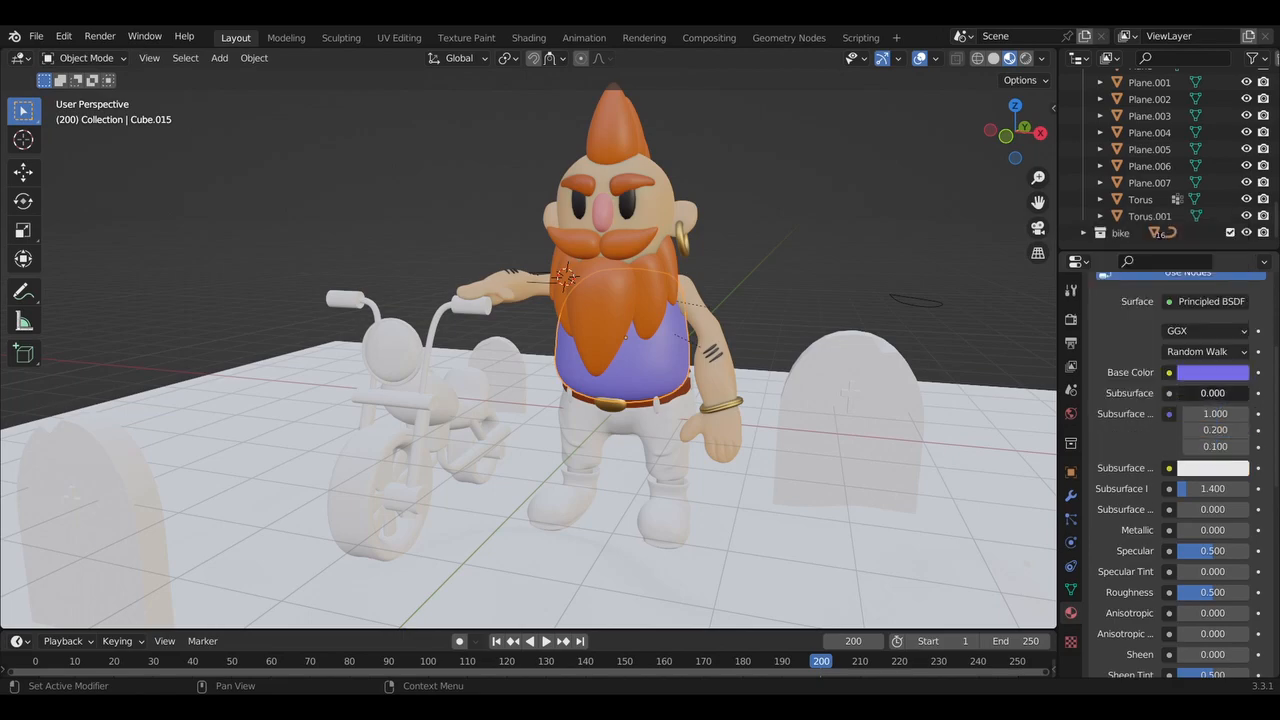
{"action": "left_click_drag", "start_coordinate": [1212, 393], "coordinate": [1218, 393]}
Apply the peach skin material to the biker's neck and to the ankles below the trousers
{"action": "middle_click_drag", "start_coordinate": [1048, 368], "coordinate": [986, 365]}
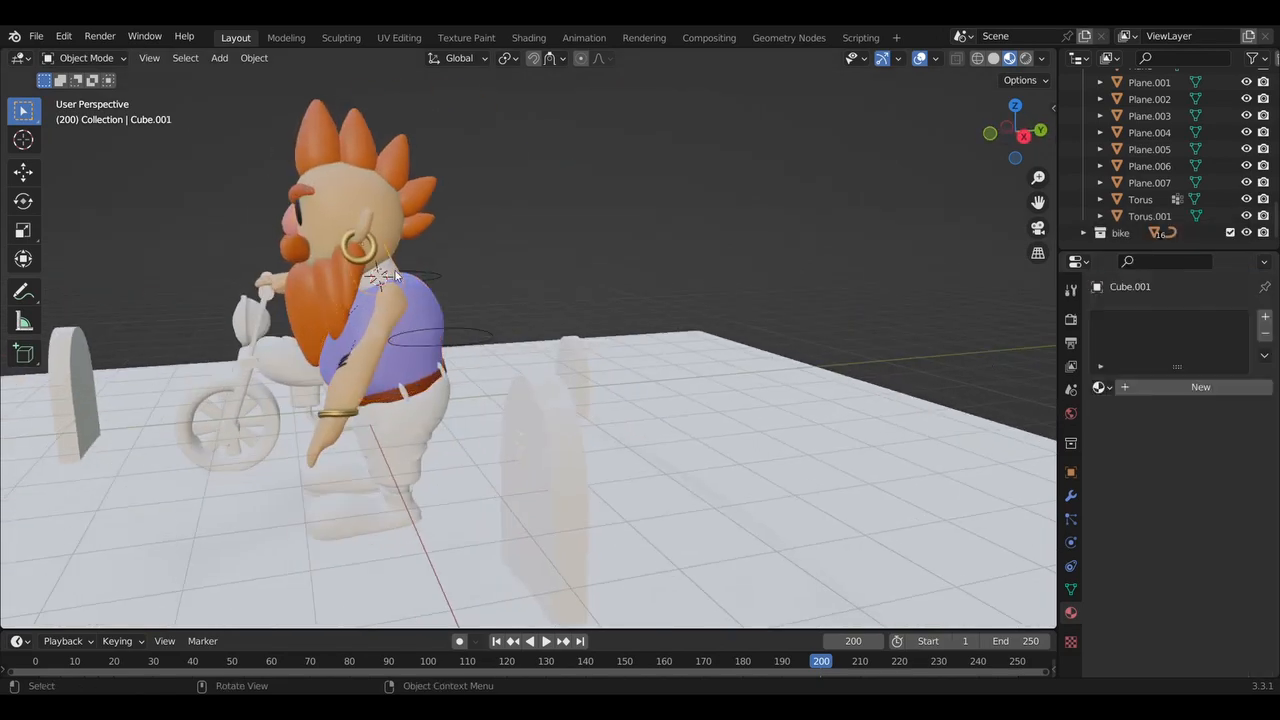
{"action": "left_click", "coordinate": [1100, 387]}
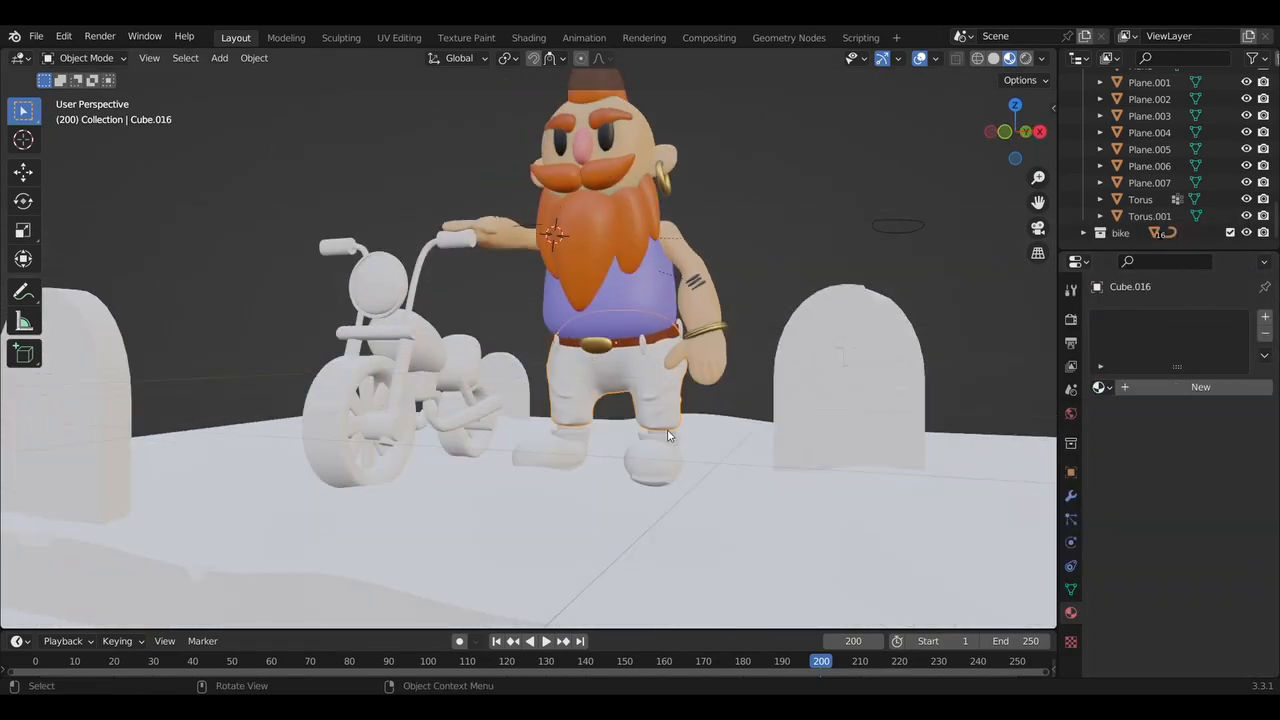
{"action": "left_click", "coordinate": [1100, 387]}
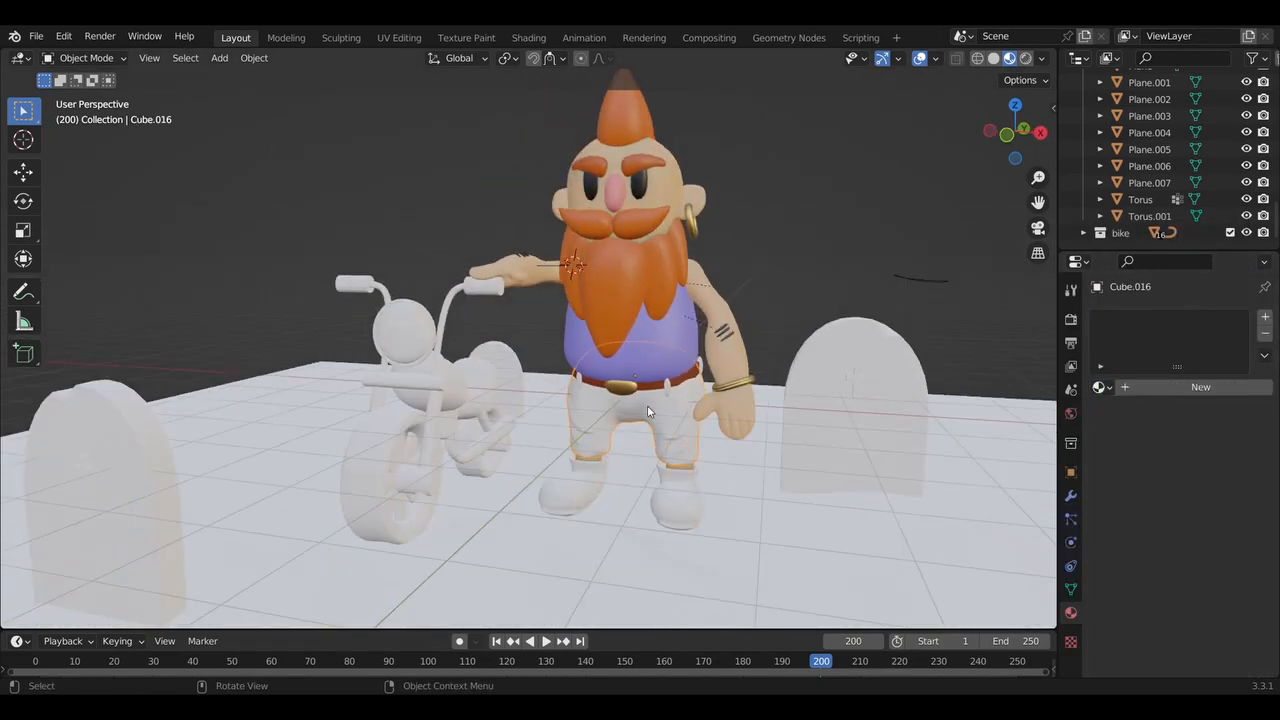
Apply the black Material.003 to the biker's trousers
{"action": "left_click", "coordinate": [1100, 387]}
{"action": "left_click", "coordinate": [964, 460]}
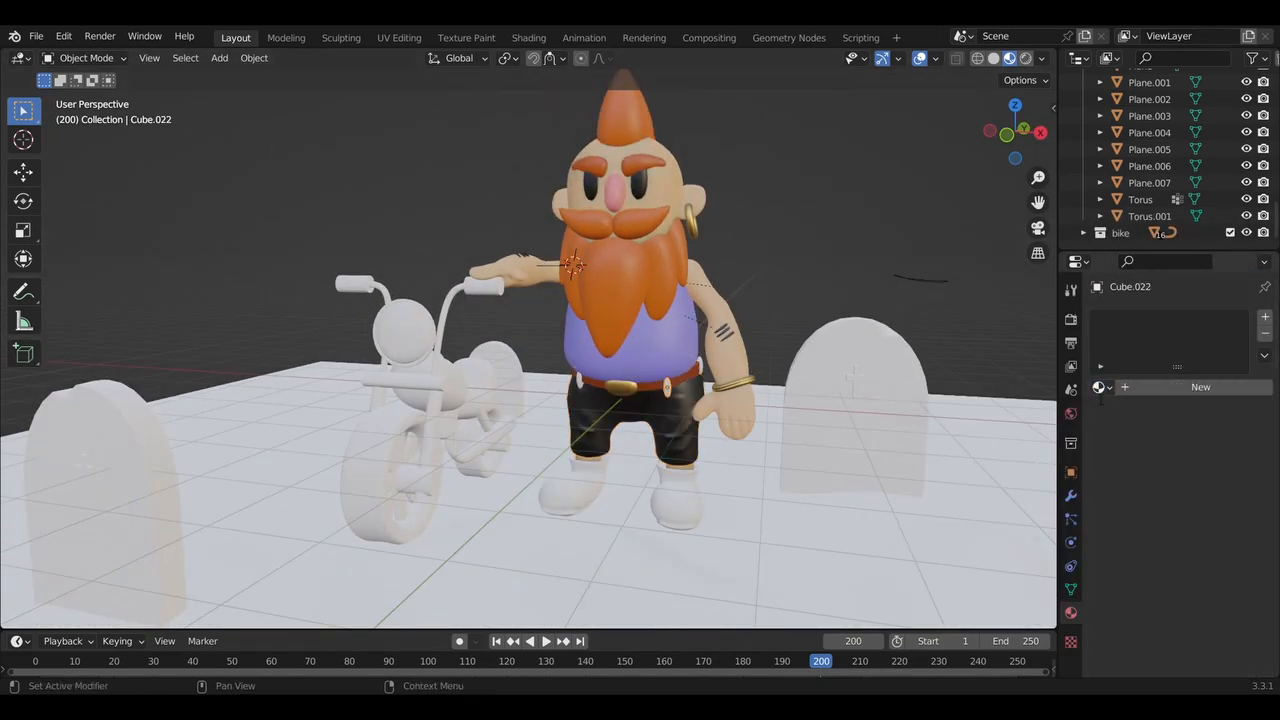
Apply the black Material.003 to the belt loops around the front, side and back of the trousers
{"action": "left_click", "coordinate": [1100, 387]}
{"action": "left_click", "coordinate": [964, 460]}
{"action": "left_click", "coordinate": [1100, 387]}
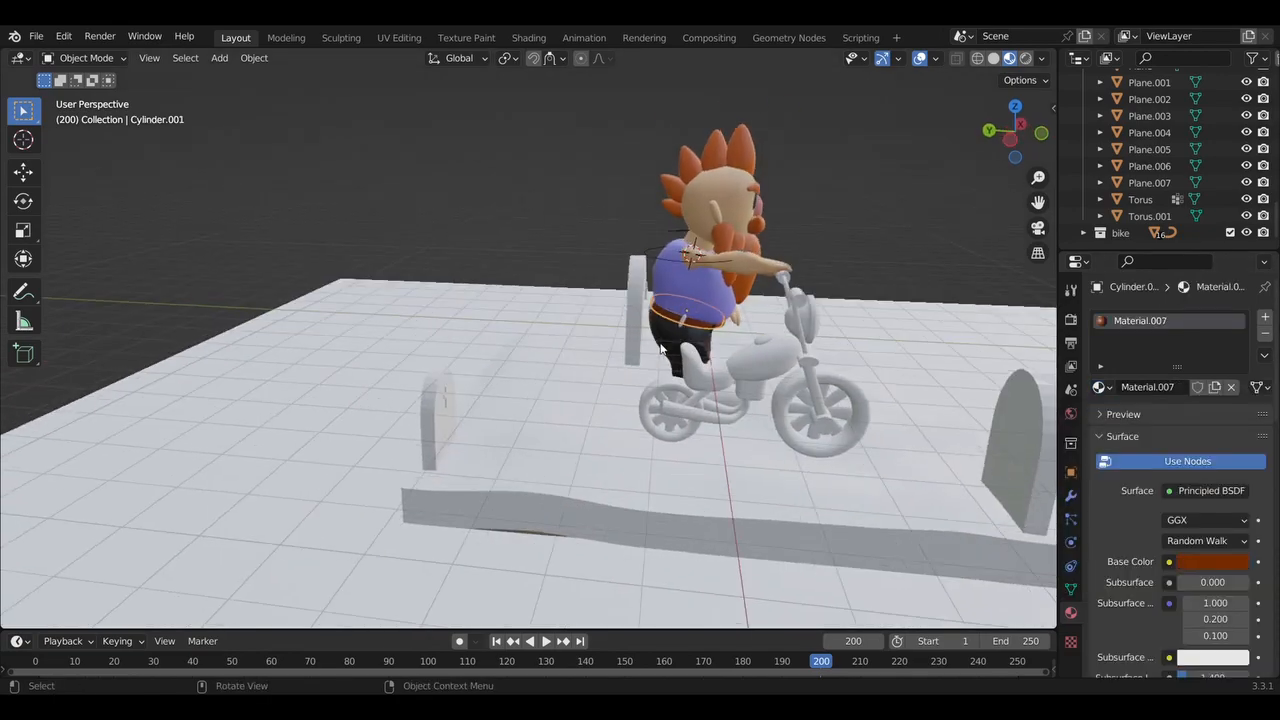
{"action": "left_click", "coordinate": [1100, 387]}
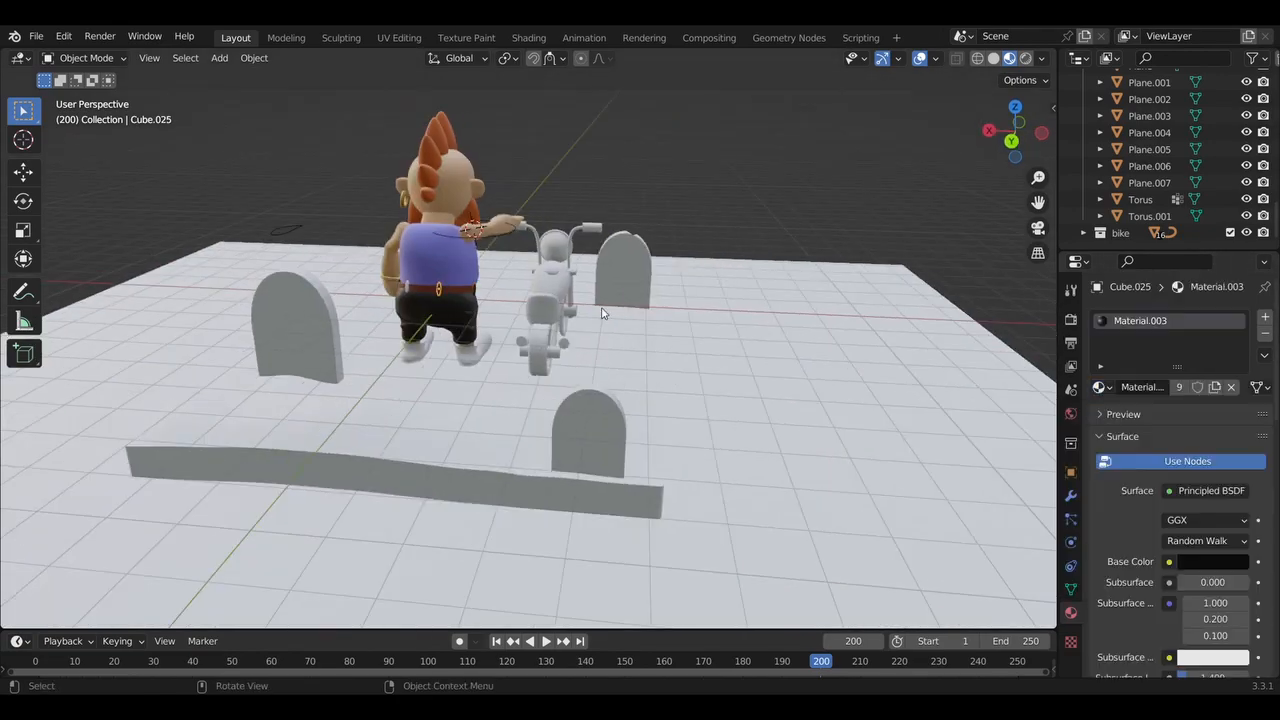
Give the biker's boots a new material with a near-black base colour
{"action": "left_click", "coordinate": [407, 290]}
{"action": "left_click", "coordinate": [1100, 387]}
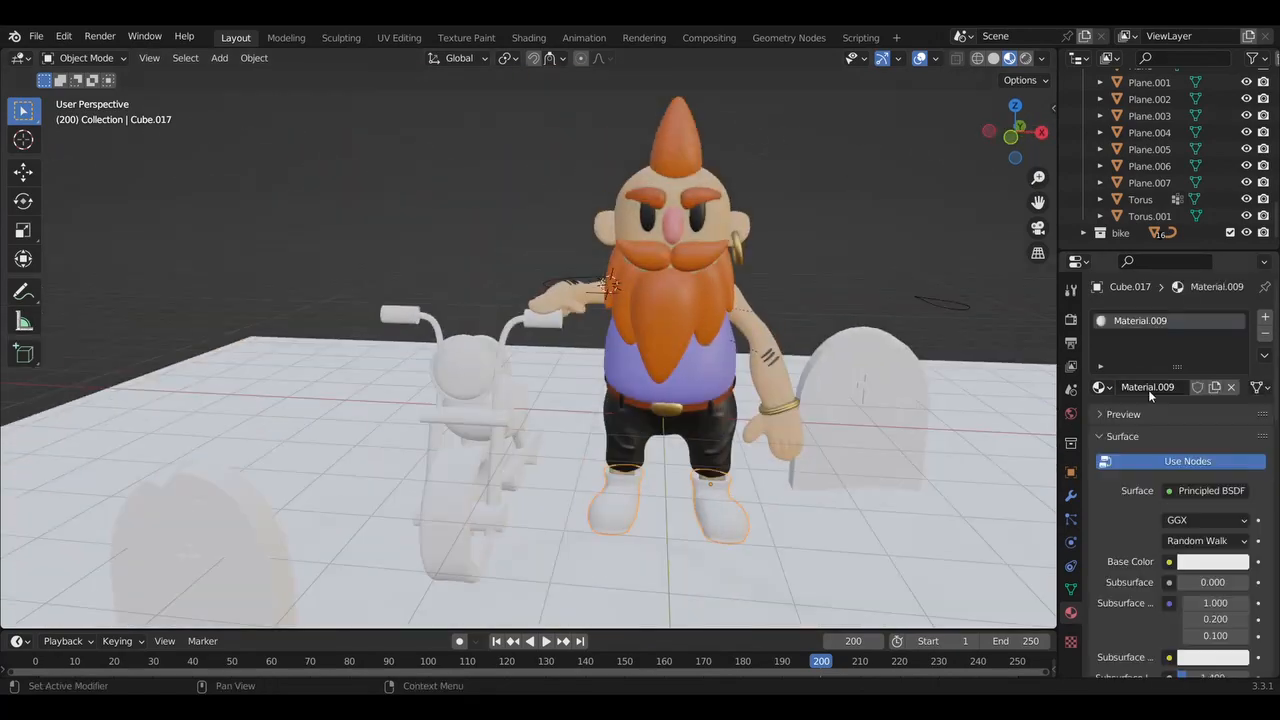
{"action": "left_click", "coordinate": [1213, 561]}
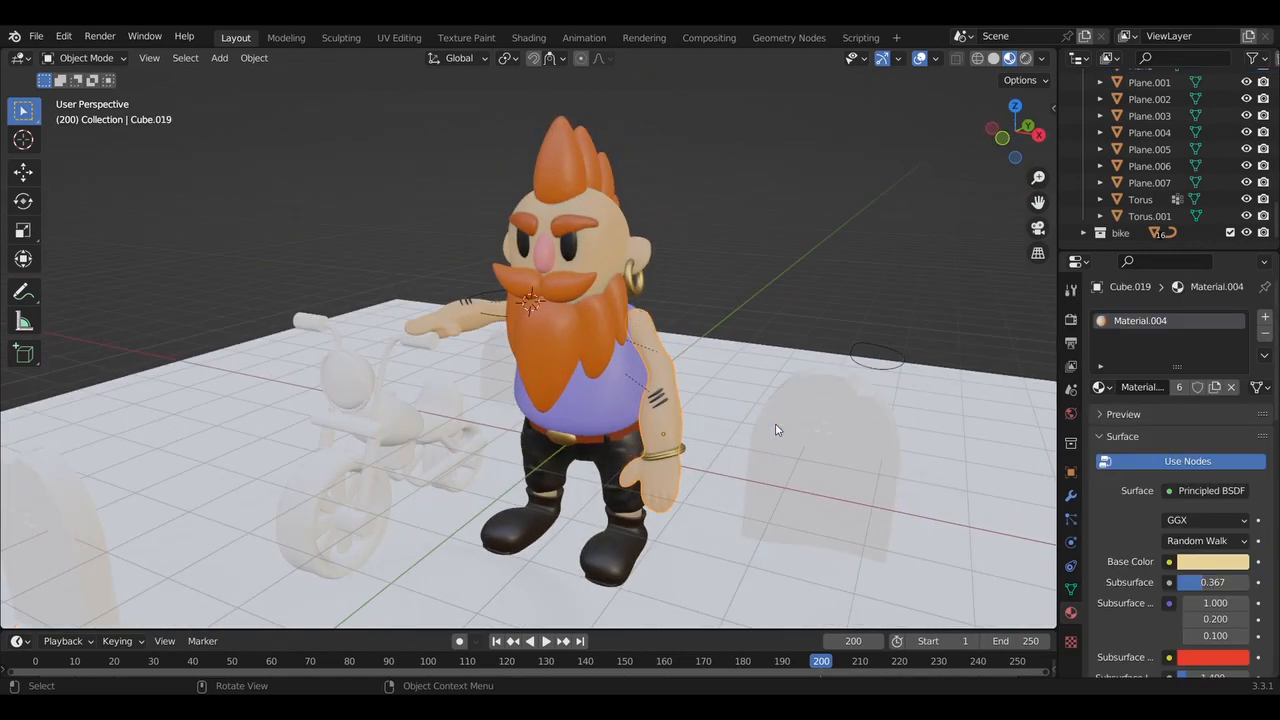
Rotate the central beard piece slightly about the global Y axis
{"action": "left_click", "coordinate": [577, 228]}
{"action": "middle_click_drag", "start_coordinate": [577, 228], "coordinate": [600, 175]}
{"action": "left_click", "coordinate": [564, 162]}
{"action": "left_click", "coordinate": [686, 216]}
{"action": "left_click", "coordinate": [682, 290]}
{"action": "middle_click_drag", "start_coordinate": [682, 290], "coordinate": [683, 290]}
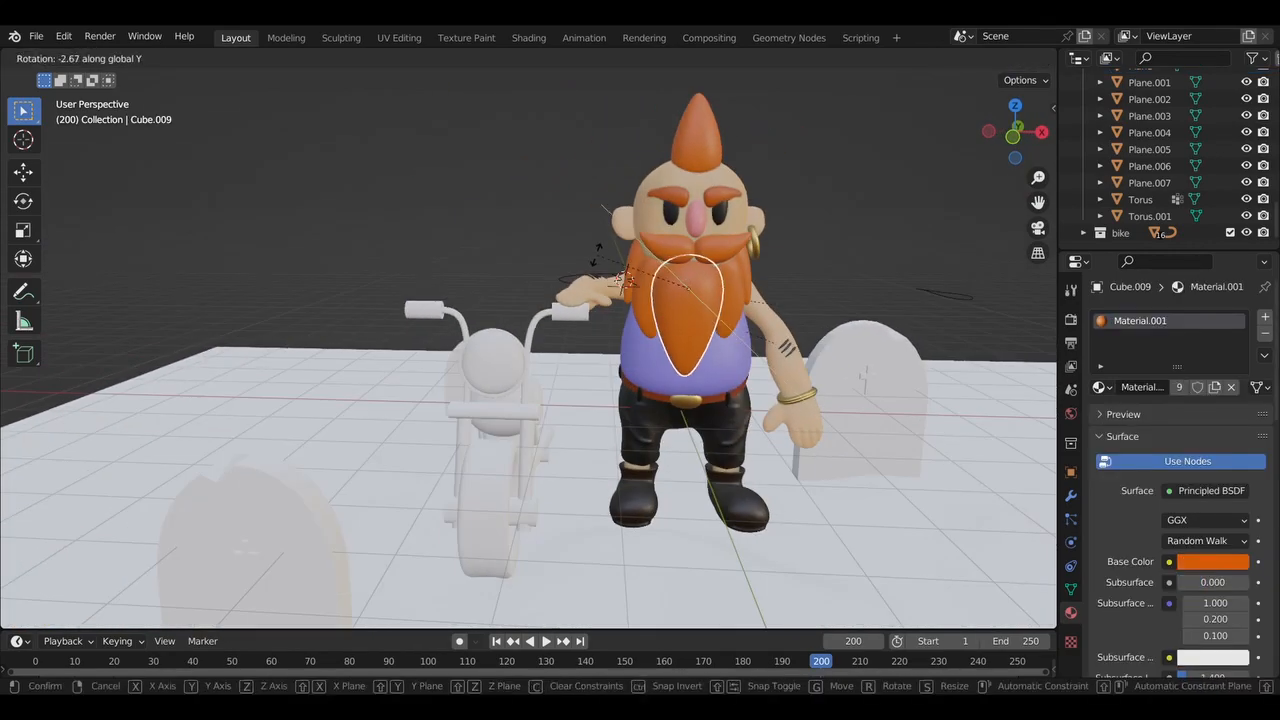
{"action": "left_click", "coordinate": [597, 255]}
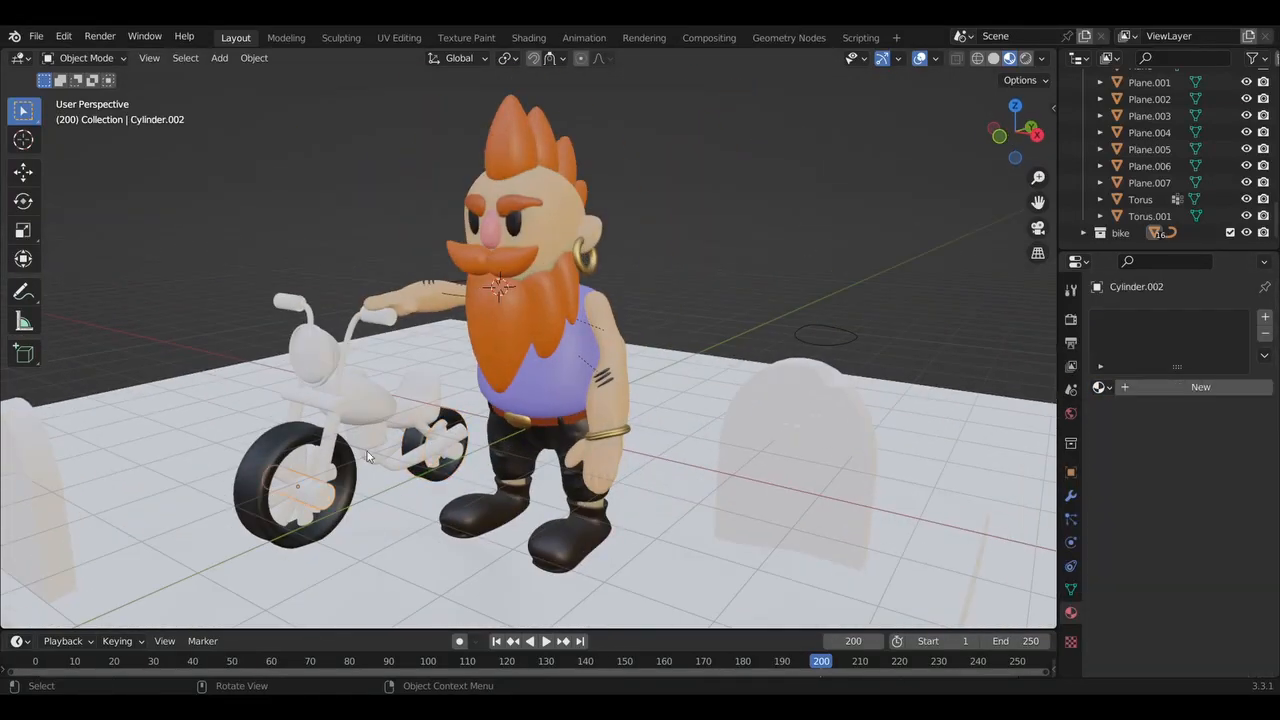
Give the motorcycle seat a new orange material, make its subsurface colour black and adjust the subsurface amount
{"action": "left_click", "coordinate": [1099, 387]}
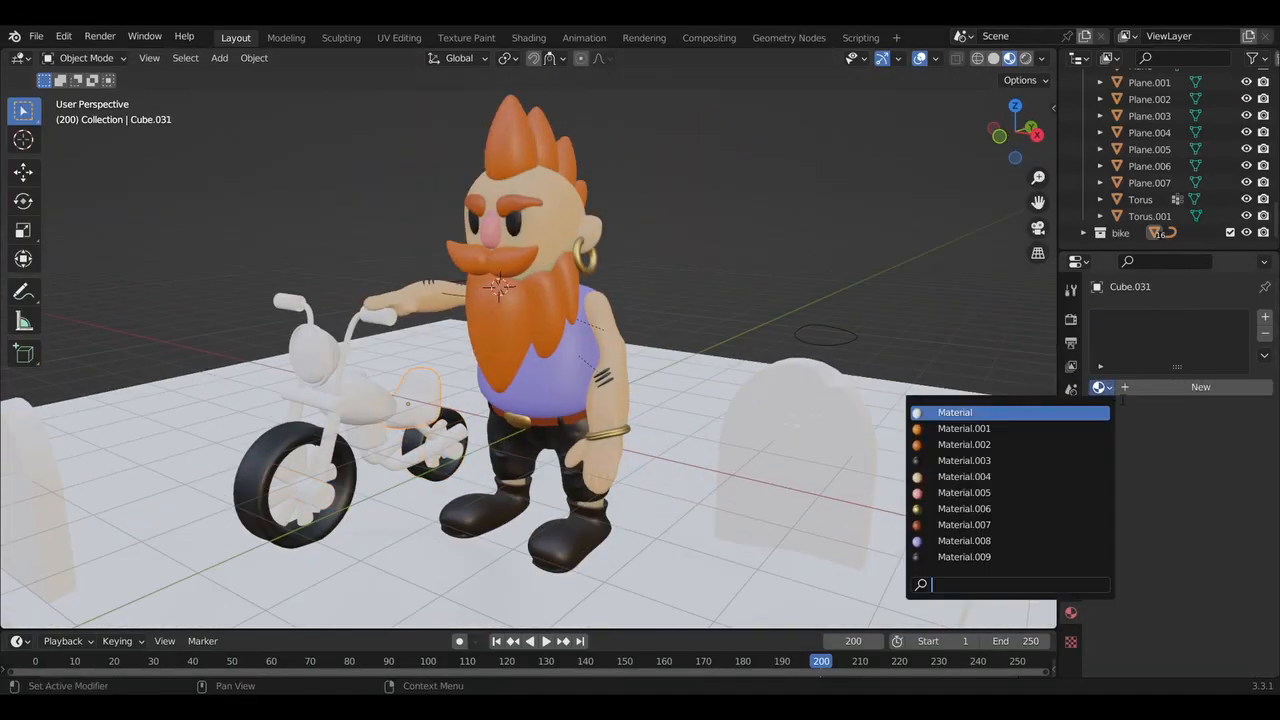
{"action": "left_click", "coordinate": [1012, 526]}
{"action": "left_click", "coordinate": [1231, 387]}
{"action": "left_click", "coordinate": [1174, 389]}
{"action": "left_click", "coordinate": [1205, 562]}
{"action": "left_click", "coordinate": [1134, 436]}
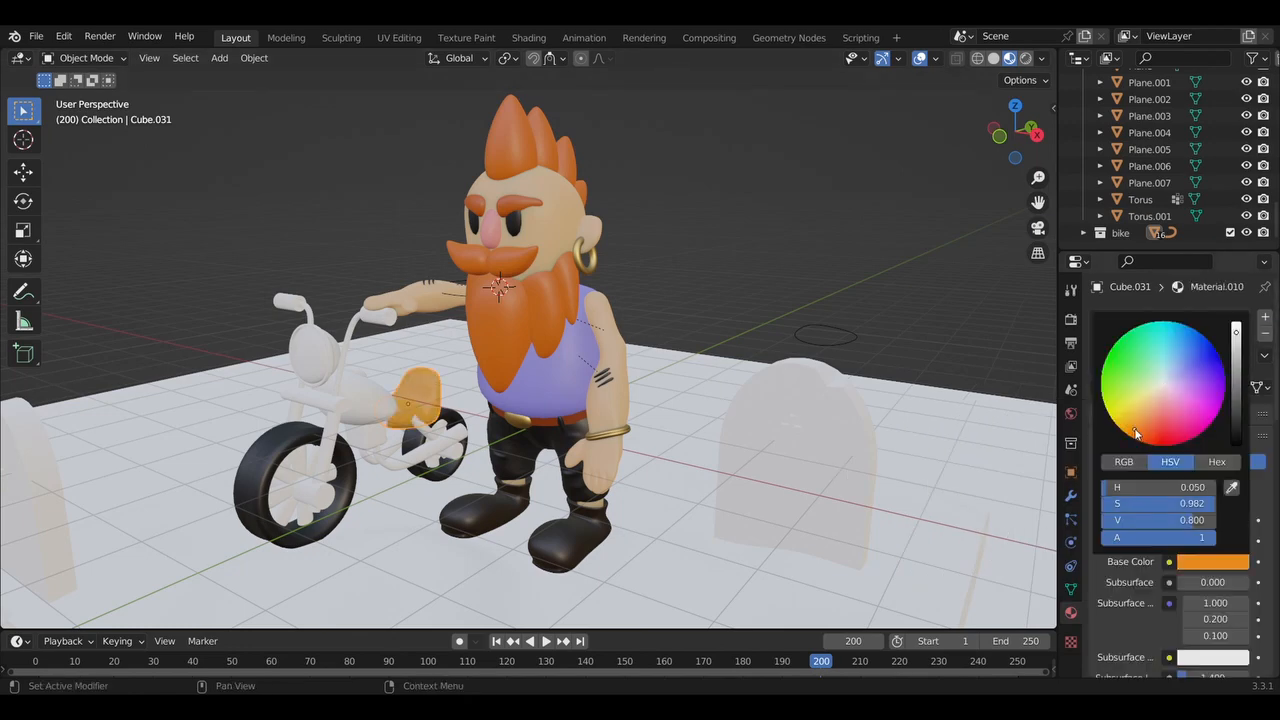
{"action": "left_click", "coordinate": [1197, 562]}
{"action": "left_click", "coordinate": [1198, 659]}
{"action": "left_click", "coordinate": [1125, 656]}
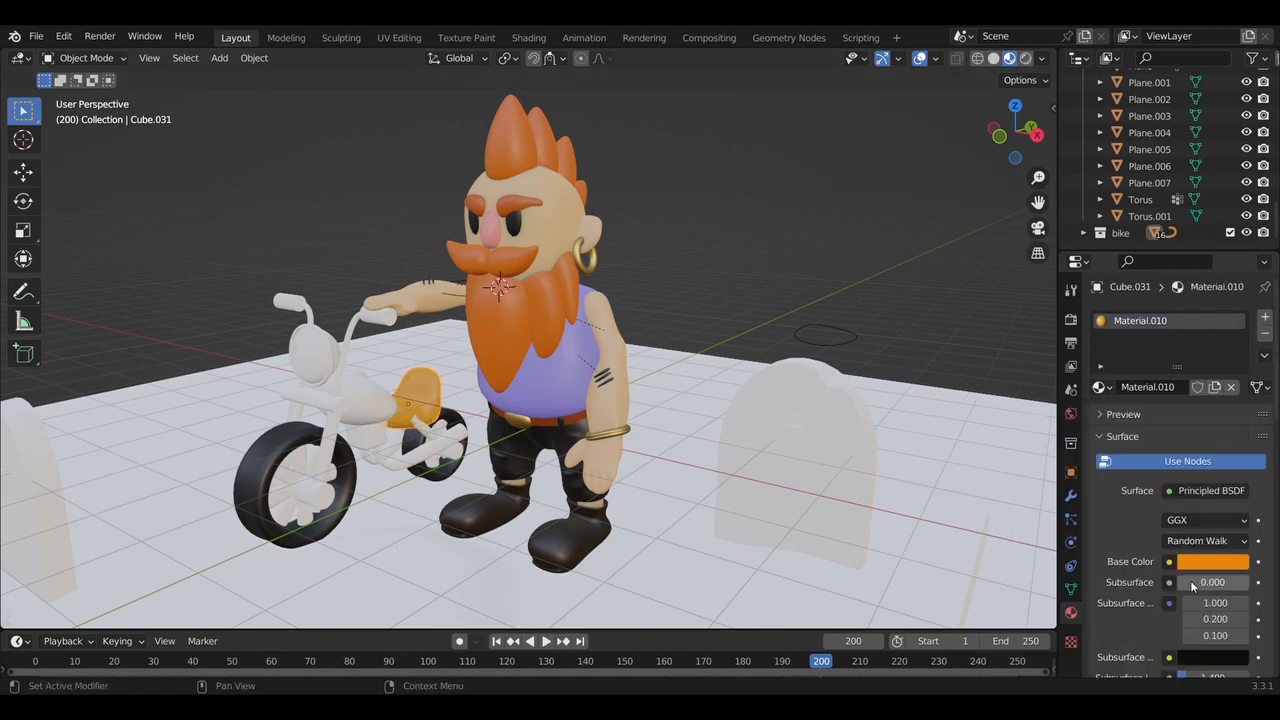
{"action": "scroll", "coordinate": [1213, 565], "scroll_direction": "down", "scroll_amount": 3}
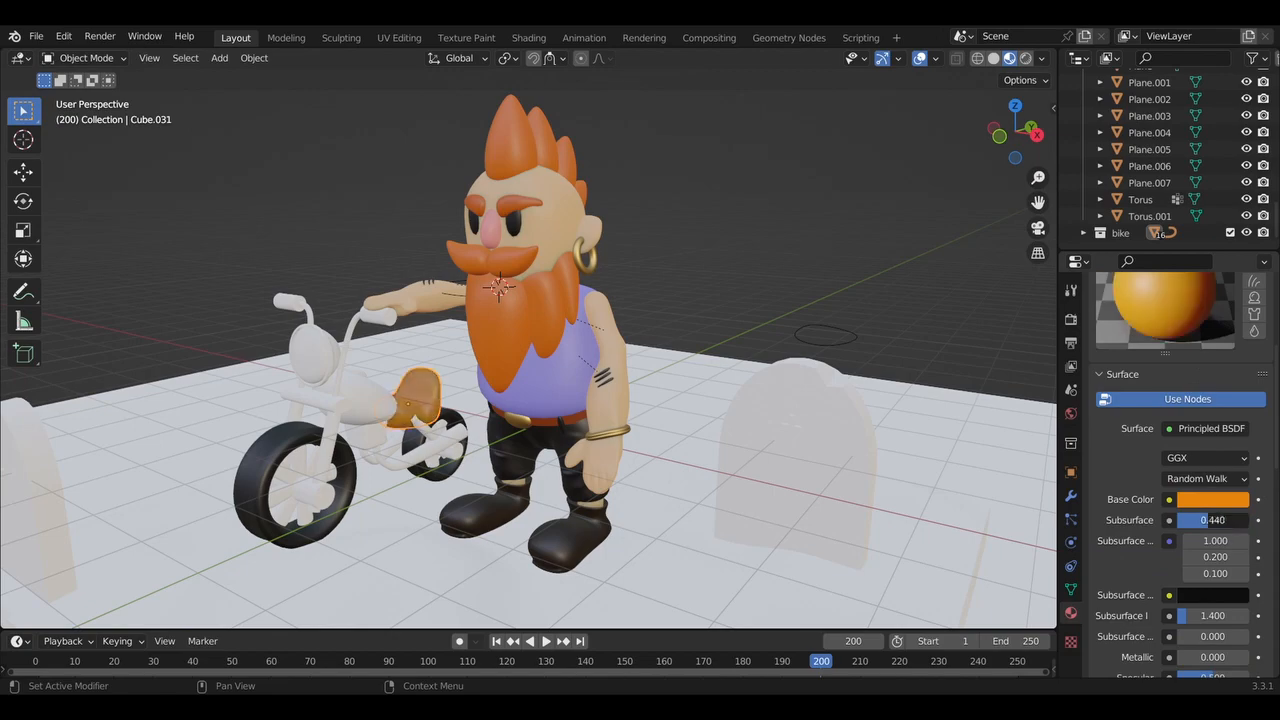
Give the fuel tank cap a new light grey material with metallic 1.000
{"action": "left_click", "coordinate": [369, 455]}
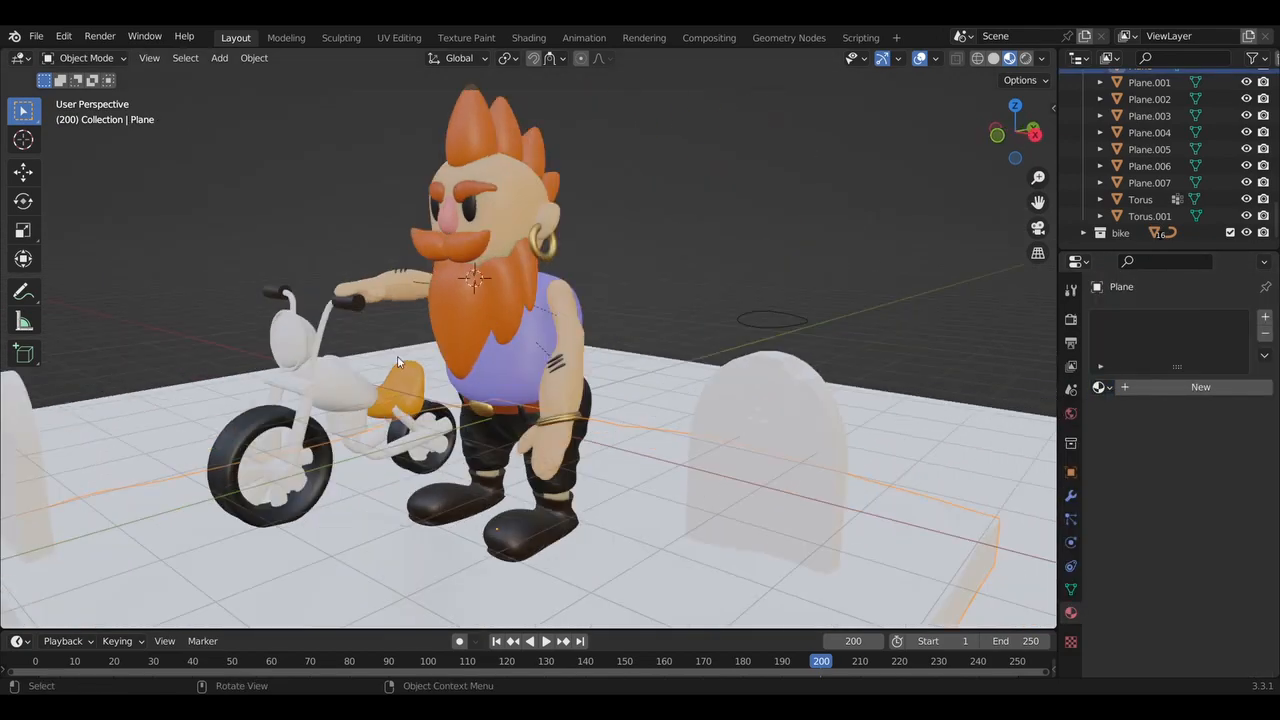
{"action": "left_click", "coordinate": [335, 360]}
{"action": "scroll", "coordinate": [1185, 650], "scroll_direction": "down", "scroll_amount": 8}
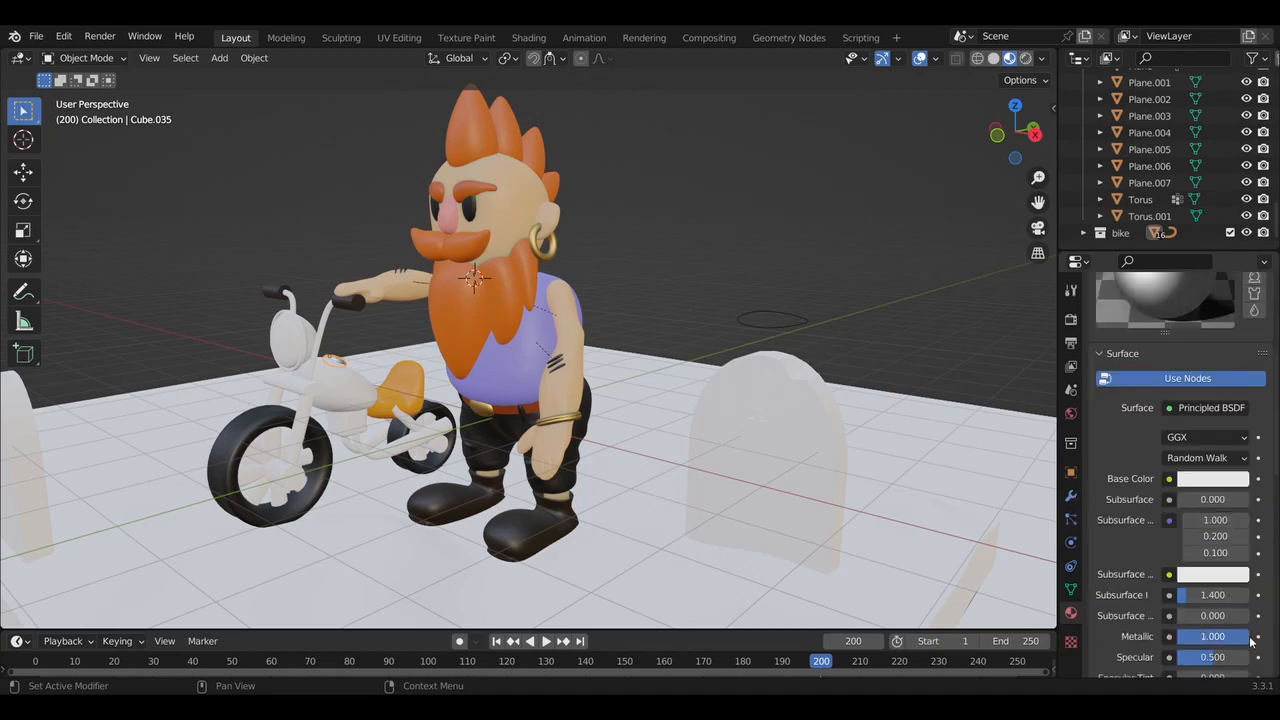
{"action": "scroll", "coordinate": [1251, 641], "scroll_direction": "up", "scroll_amount": 2}
{"action": "left_click", "coordinate": [1212, 543]}
{"action": "left_click", "coordinate": [1238, 387]}
{"action": "left_click_drag", "start_coordinate": [1238, 327], "coordinate": [1238, 319]}
Lower the roughness of the tank cap's metallic material to about 0.326
{"action": "scroll", "coordinate": [1214, 556], "scroll_direction": "down", "scroll_amount": 8}
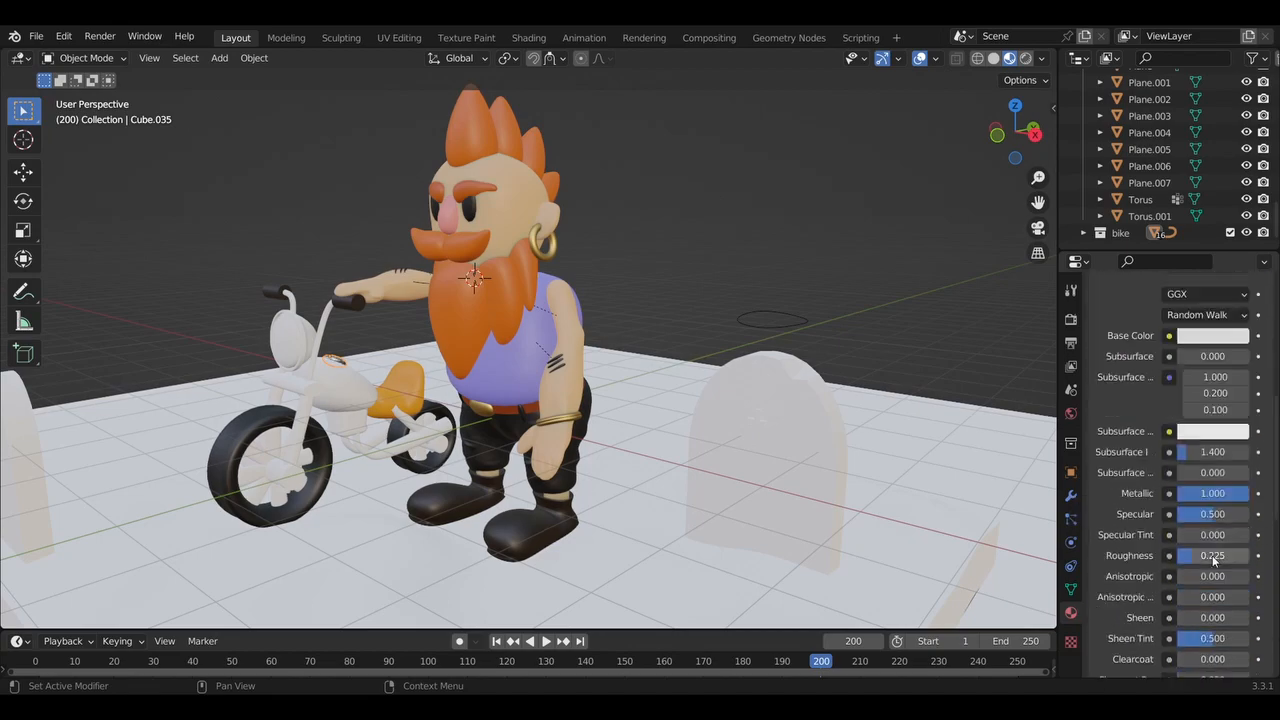
{"action": "left_click_drag", "start_coordinate": [1214, 557], "coordinate": [1198, 557]}
{"action": "scroll", "coordinate": [1197, 451], "scroll_direction": "up", "scroll_amount": 13}
{"action": "middle_click_drag", "start_coordinate": [930, 340], "coordinate": [646, 426]}
{"action": "scroll", "coordinate": [646, 426], "scroll_direction": "up", "scroll_amount": 2}
{"action": "middle_click_drag", "start_coordinate": [882, 455], "coordinate": [815, 428]}
{"action": "scroll", "coordinate": [1200, 528], "scroll_direction": "down", "scroll_amount": 9}
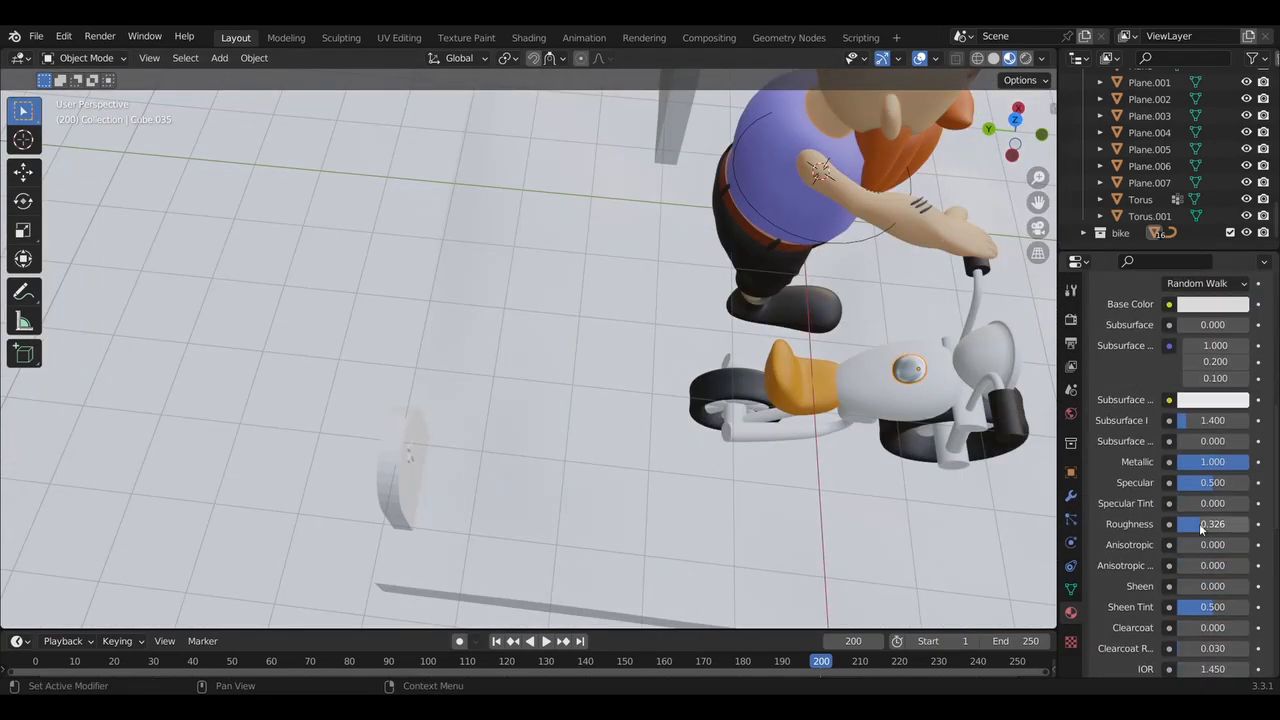
{"action": "left_click_drag", "start_coordinate": [1197, 525], "coordinate": [1198, 525]}
Apply the chrome Material.011 to the motorcycle's handlebar tubes
{"action": "middle_click_drag", "start_coordinate": [1015, 530], "coordinate": [925, 432]}
{"action": "left_click", "coordinate": [630, 255]}
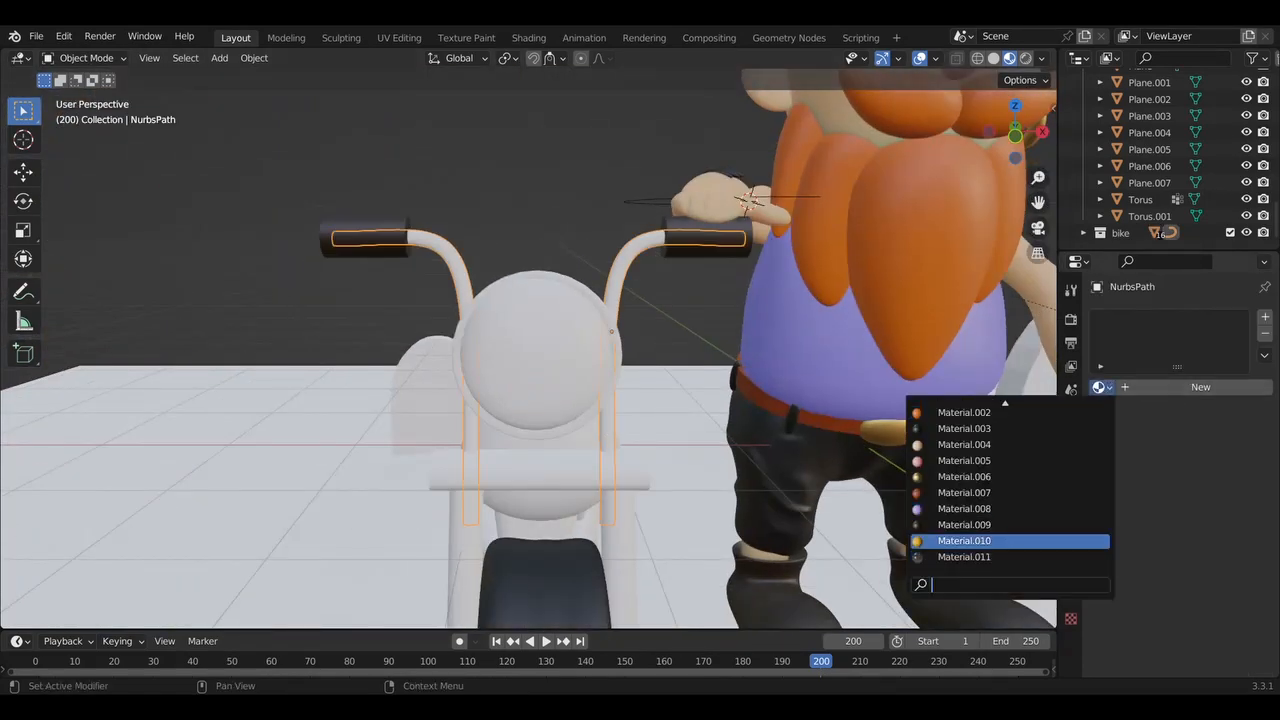
{"action": "left_click", "coordinate": [1010, 540]}
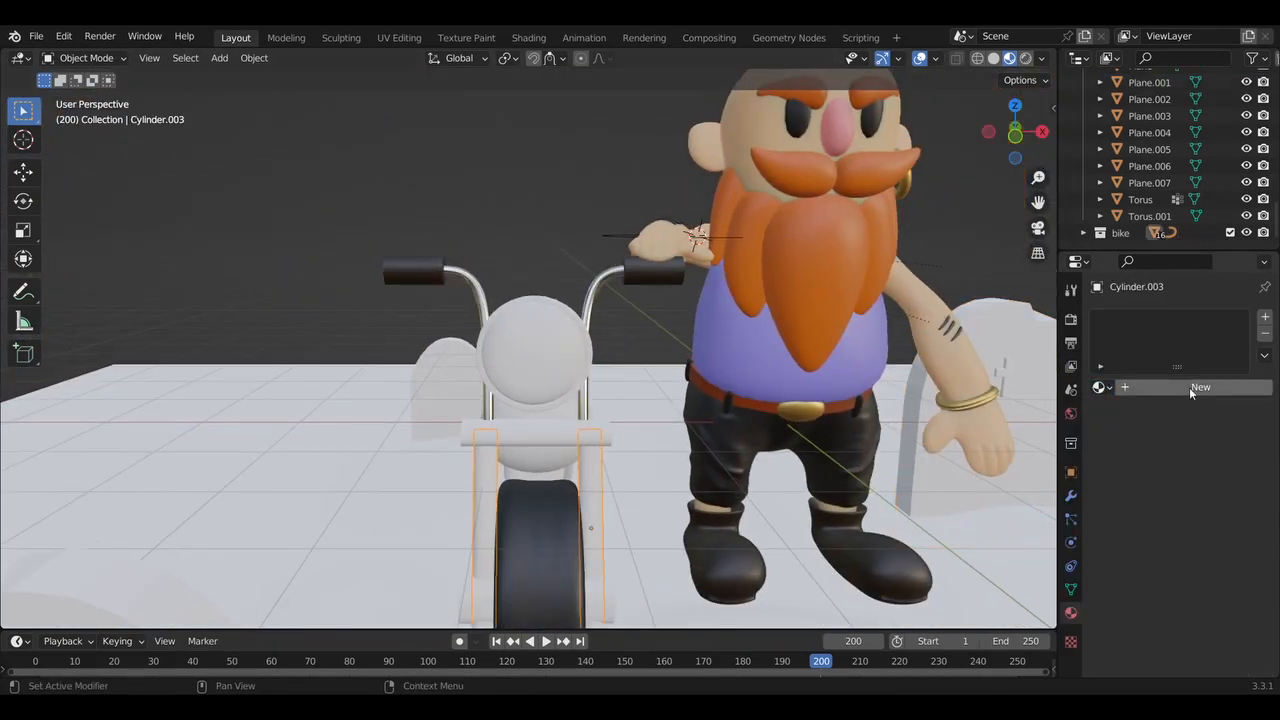
Give the motorcycle's front fork tubes a new black material with metallic 1.000
{"action": "left_click", "coordinate": [1200, 387]}
{"action": "left_click", "coordinate": [1180, 507]}
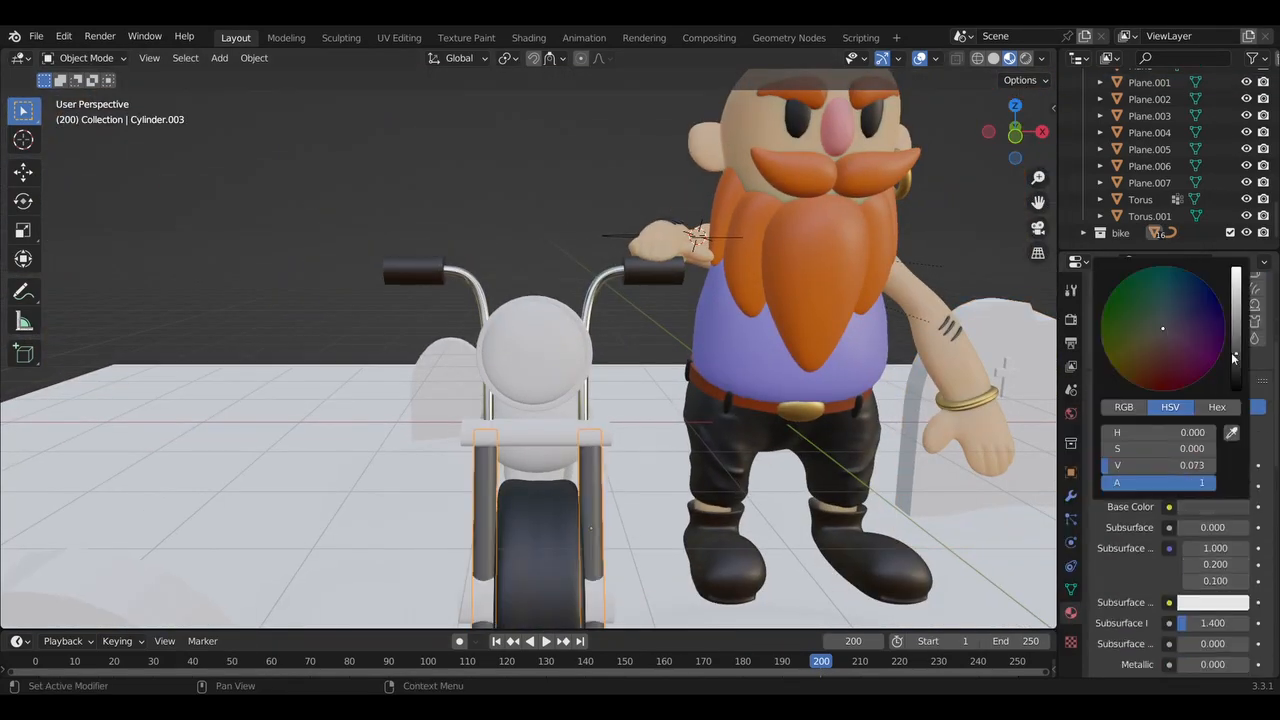
{"action": "scroll", "coordinate": [1165, 578], "scroll_direction": "down", "scroll_amount": 2}
{"action": "middle_click_drag", "start_coordinate": [652, 604], "coordinate": [624, 580]}
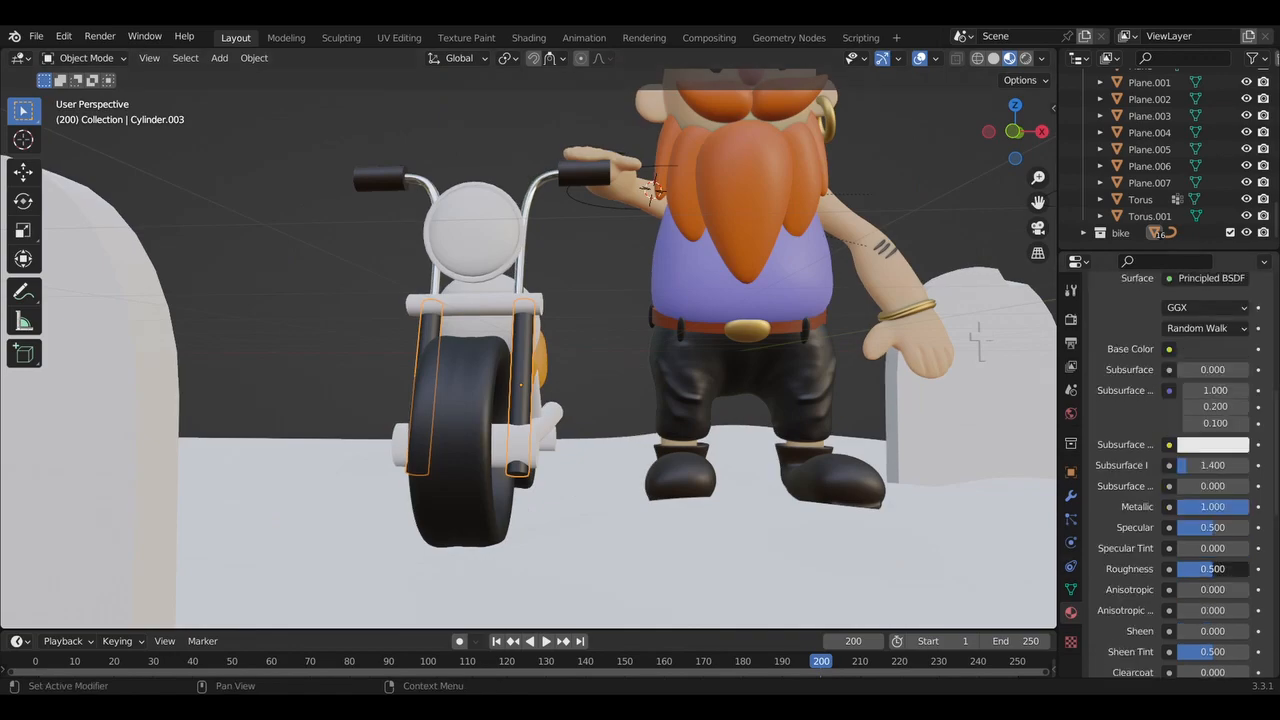
{"action": "middle_click_drag", "start_coordinate": [448, 462], "coordinate": [422, 341]}
Apply the chrome material to the front wheel hub
{"action": "left_click", "coordinate": [412, 449]}
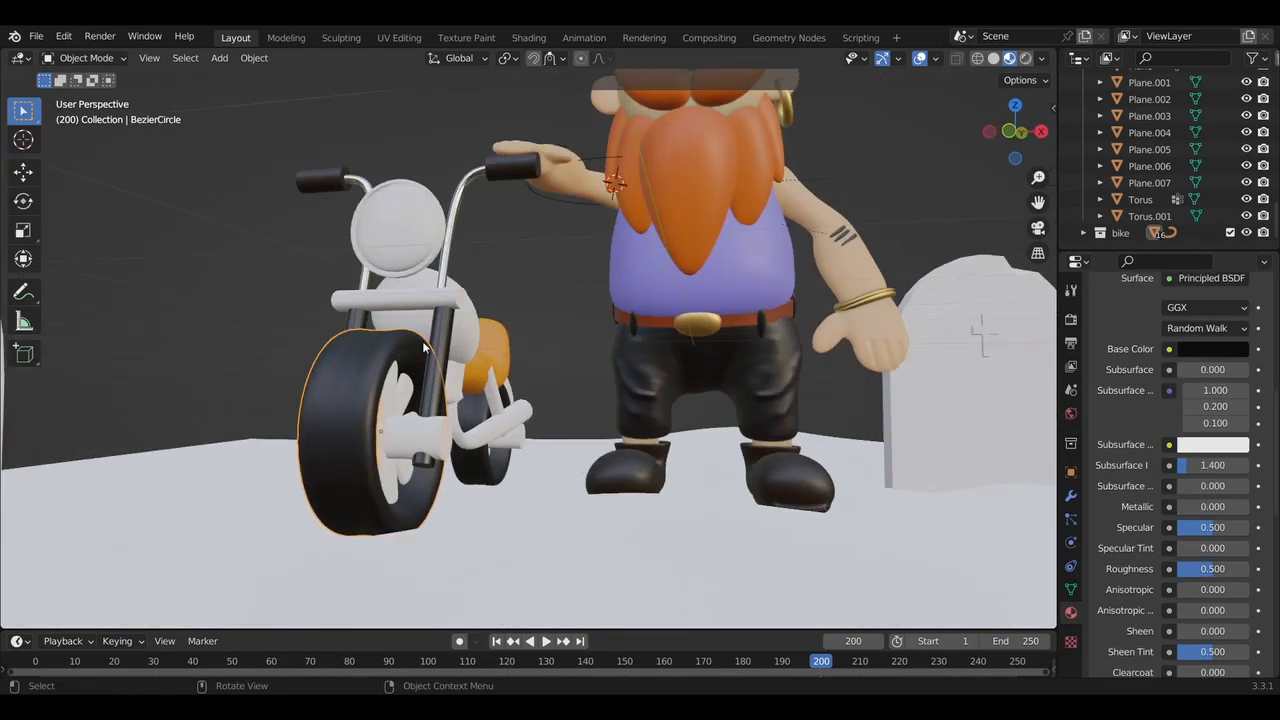
{"action": "left_click", "coordinate": [420, 436]}
{"action": "left_click", "coordinate": [1102, 387]}
{"action": "left_click", "coordinate": [969, 547]}
{"action": "left_click", "coordinate": [567, 474]}
{"action": "middle_click_drag", "start_coordinate": [567, 474], "coordinate": [549, 496]}
{"action": "scroll", "coordinate": [549, 496], "scroll_direction": "down", "scroll_amount": 2}
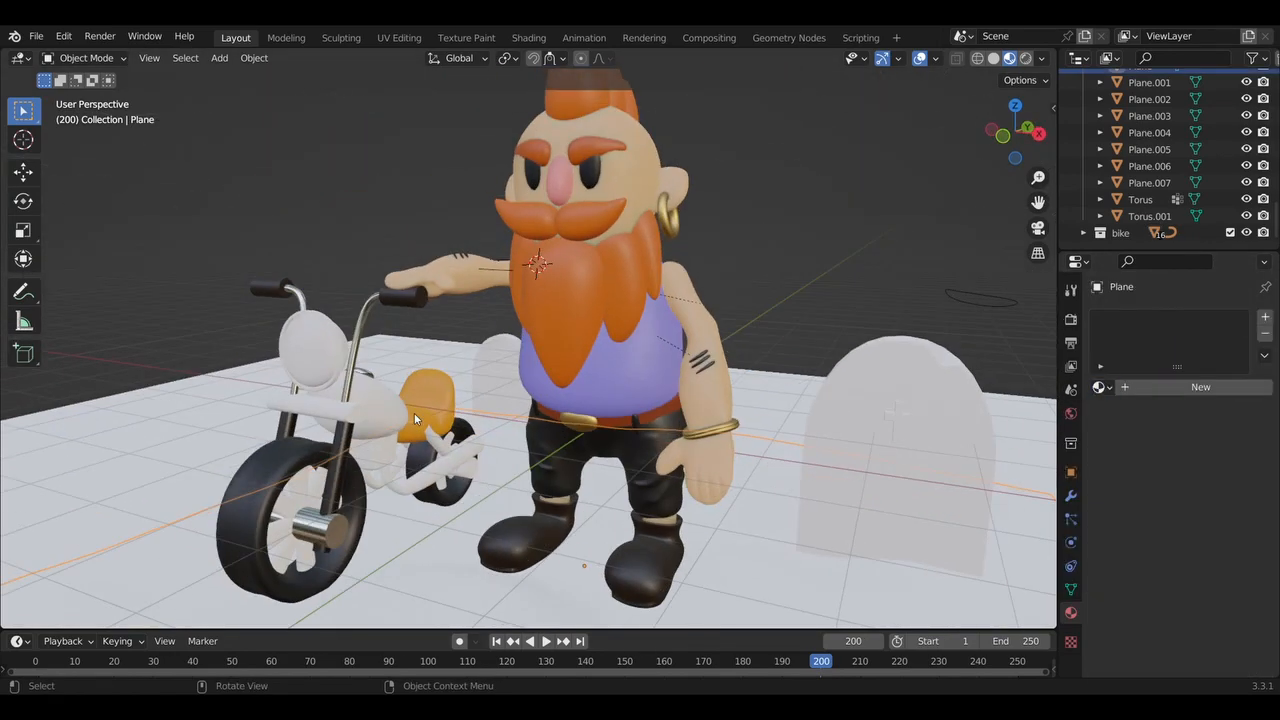
Apply the black metallic fork material to the crossbar joining the front forks
{"action": "left_click", "coordinate": [366, 490]}
{"action": "middle_click_drag", "start_coordinate": [366, 490], "coordinate": [455, 462]}
{"action": "left_click", "coordinate": [507, 485]}
{"action": "left_click", "coordinate": [490, 375]}
{"action": "left_click", "coordinate": [1102, 387]}
{"action": "left_click", "coordinate": [997, 470]}
Apply the chrome material to the motorcycle's headlight housing
{"action": "middle_click_drag", "start_coordinate": [535, 365], "coordinate": [563, 362]}
{"action": "left_click", "coordinate": [574, 343]}
{"action": "left_click", "coordinate": [1102, 387]}
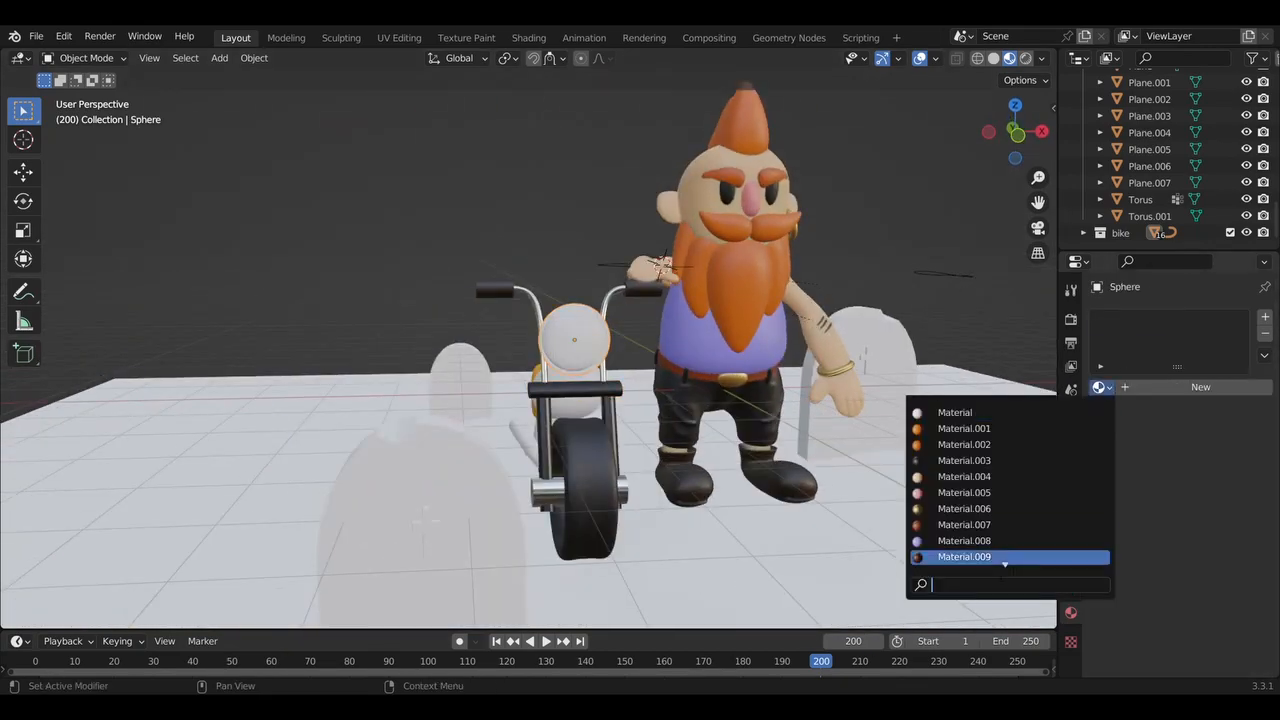
{"action": "scroll", "coordinate": [1005, 558], "scroll_direction": "down", "scroll_amount": 2}
{"action": "left_click", "coordinate": [1005, 558]}
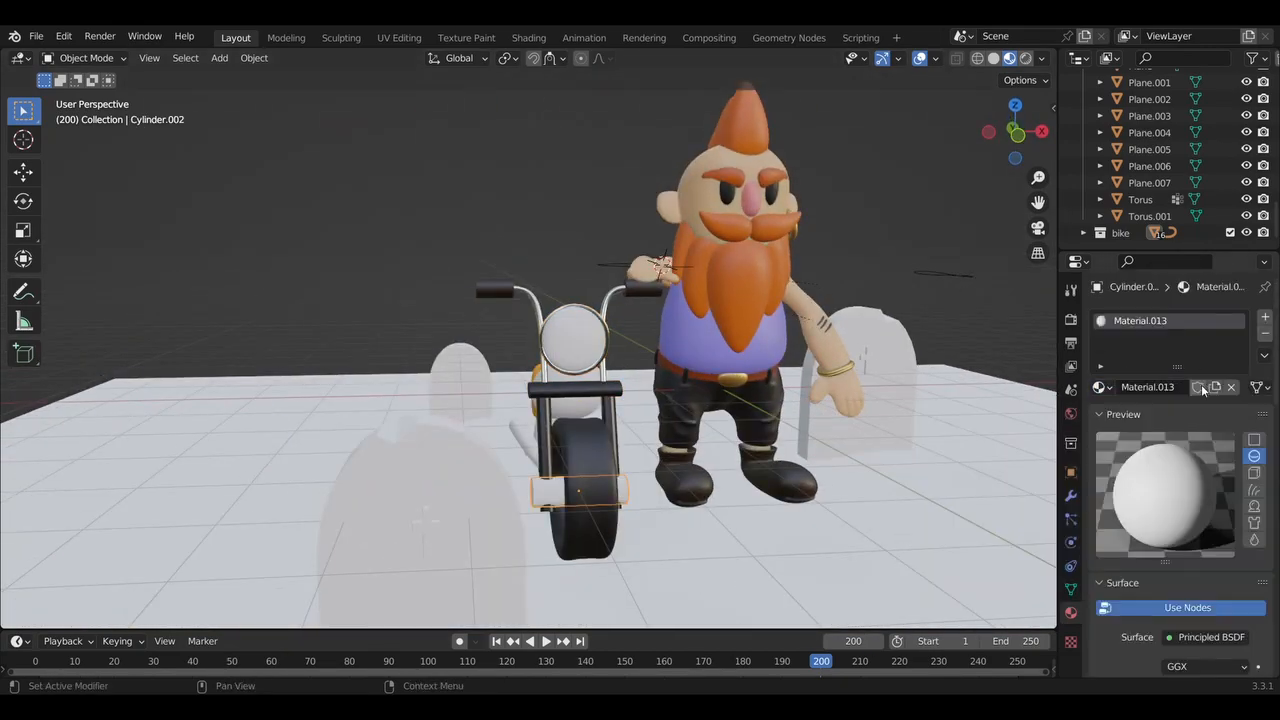
Give the front wheel hub a new grey metallic material with a base colour value of about 0.626
{"action": "scroll", "coordinate": [1203, 390], "scroll_direction": "down", "scroll_amount": 11}
{"action": "left_click_drag", "start_coordinate": [1200, 440], "coordinate": [1250, 442]}
{"action": "scroll", "coordinate": [1241, 386], "scroll_direction": "up", "scroll_amount": 8}
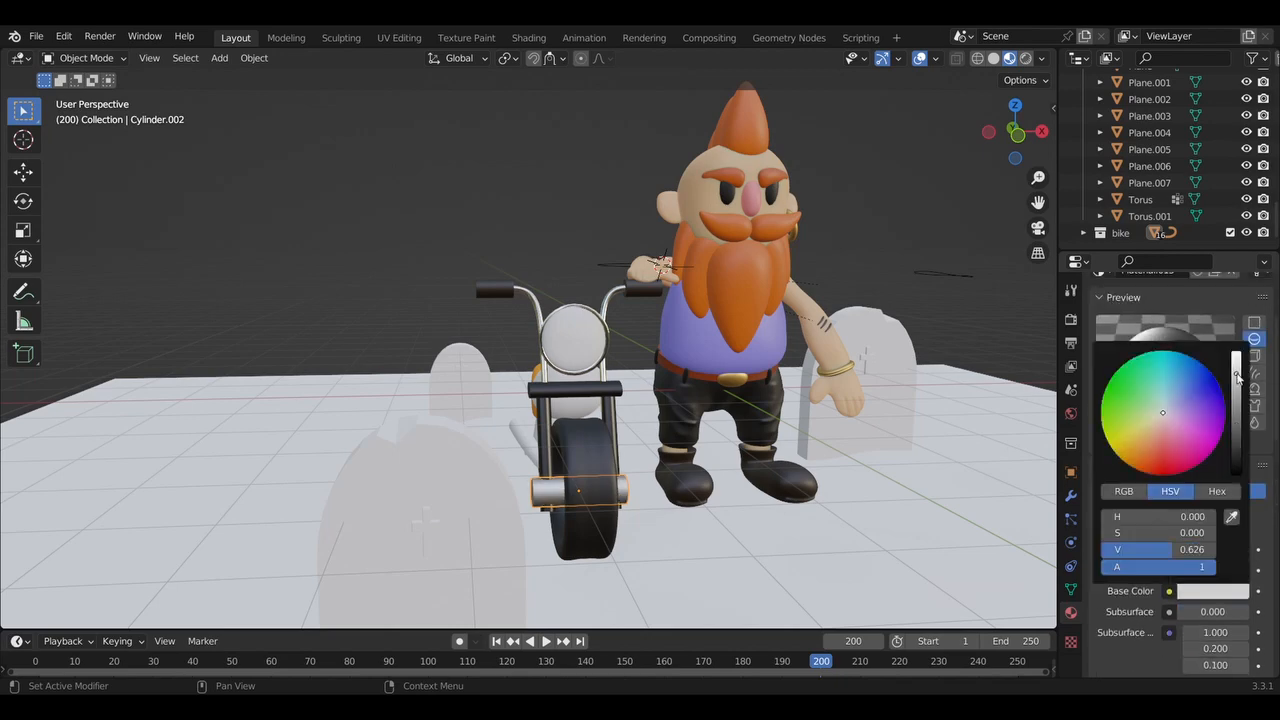
Apply the grey metallic Material.013 to the motorcycle's engine block and exhaust pipes
{"action": "middle_click_drag", "start_coordinate": [800, 468], "coordinate": [700, 470]}
{"action": "left_click", "coordinate": [345, 422]}
{"action": "left_click", "coordinate": [1102, 387]}
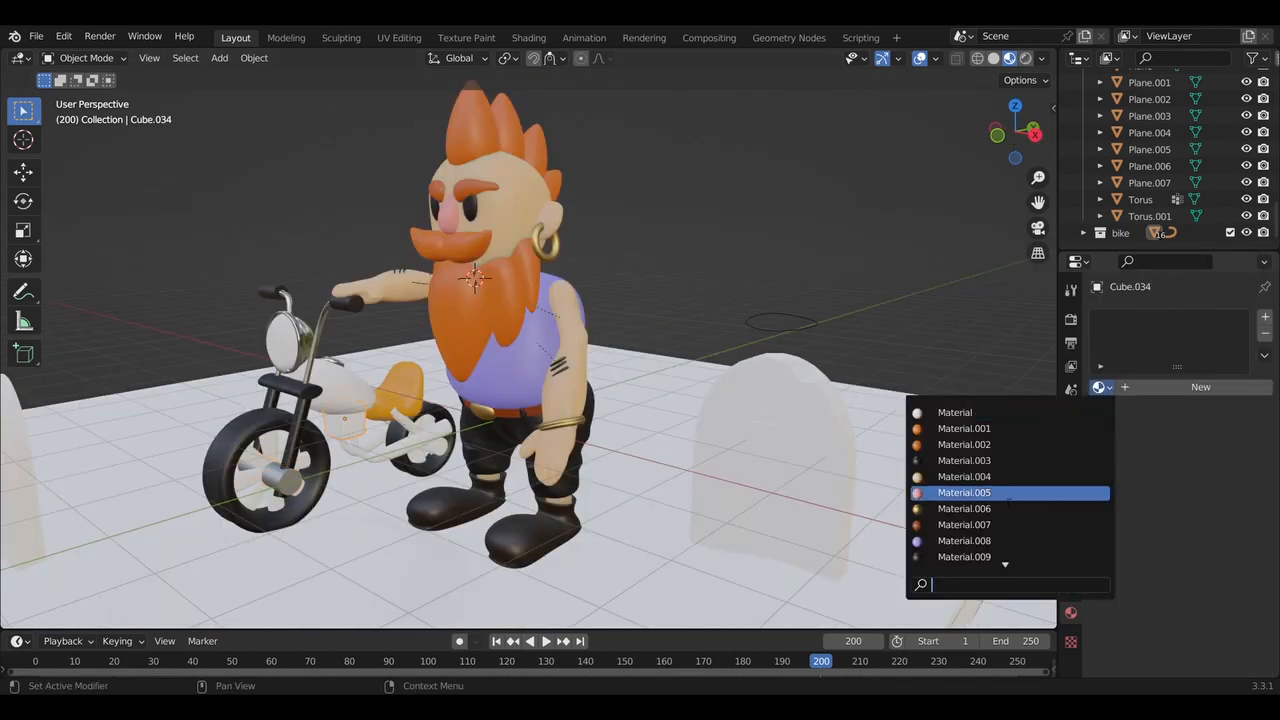
{"action": "left_click", "coordinate": [987, 556]}
{"action": "left_click", "coordinate": [398, 448]}
{"action": "left_click", "coordinate": [1102, 387]}
{"action": "scroll", "coordinate": [1022, 556], "scroll_direction": "down", "scroll_amount": 4}
{"action": "left_click", "coordinate": [1022, 556]}
Apply the black metallic Material.012 to the shock absorber below the seat
{"action": "left_click", "coordinate": [402, 424]}
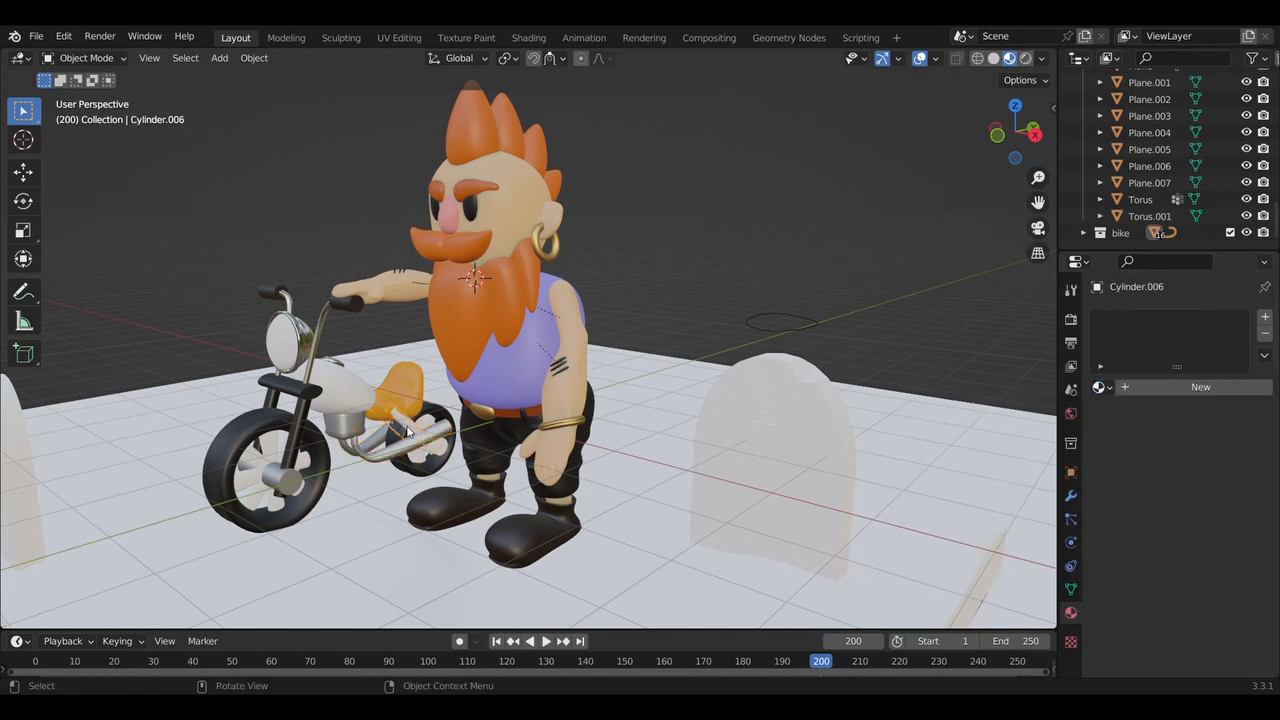
{"action": "left_click", "coordinate": [1102, 387]}
{"action": "scroll", "coordinate": [1050, 556], "scroll_direction": "down", "scroll_amount": 3}
{"action": "left_click", "coordinate": [1040, 541]}
Apply the grey metallic Material.013 to the rear wheel hub
{"action": "middle_click_drag", "start_coordinate": [620, 480], "coordinate": [662, 480]}
{"action": "left_click", "coordinate": [468, 446]}
{"action": "left_click", "coordinate": [1102, 387]}
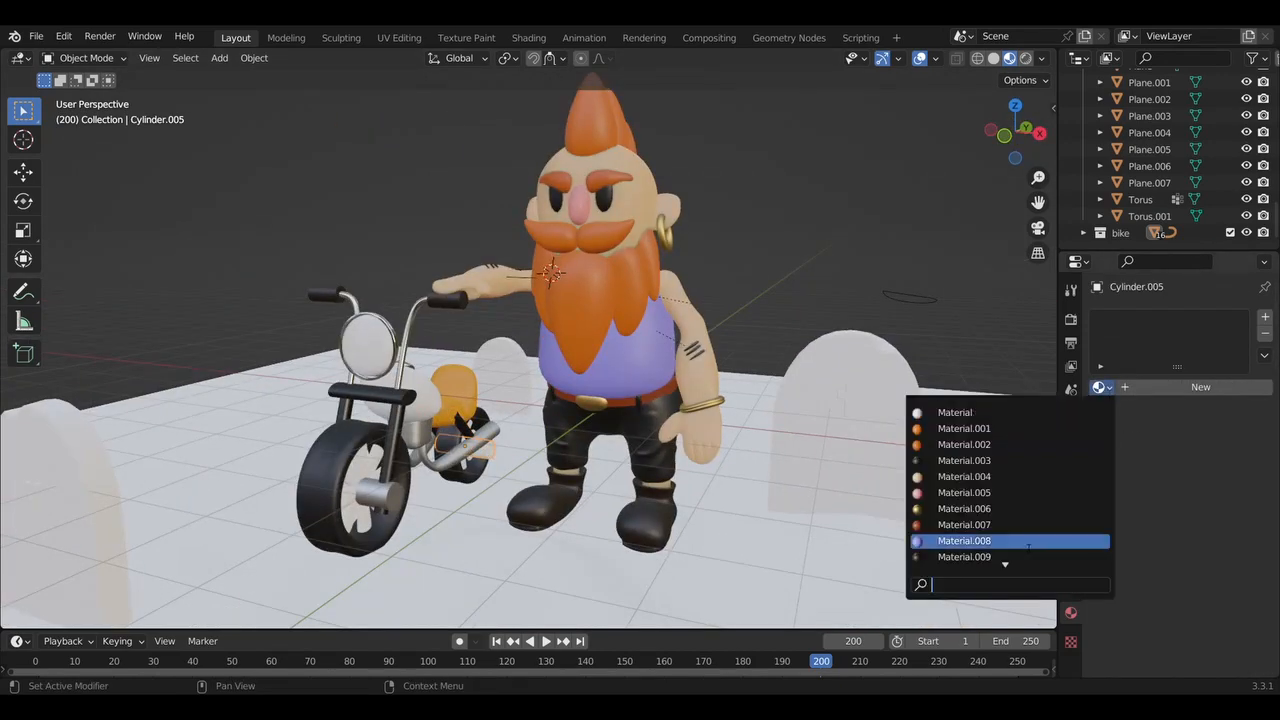
{"action": "scroll", "coordinate": [1040, 552], "scroll_direction": "down", "scroll_amount": 4}
{"action": "left_click", "coordinate": [1035, 556]}
Give the headlight lens a new material with an Emission surface in bright yellow
{"action": "left_click", "coordinate": [416, 402]}
{"action": "middle_click_drag", "start_coordinate": [545, 535], "coordinate": [595, 550]}
{"action": "left_click", "coordinate": [599, 556]}
{"action": "left_click", "coordinate": [415, 380]}
{"action": "scroll", "coordinate": [1200, 523], "scroll_direction": "down", "scroll_amount": 3}
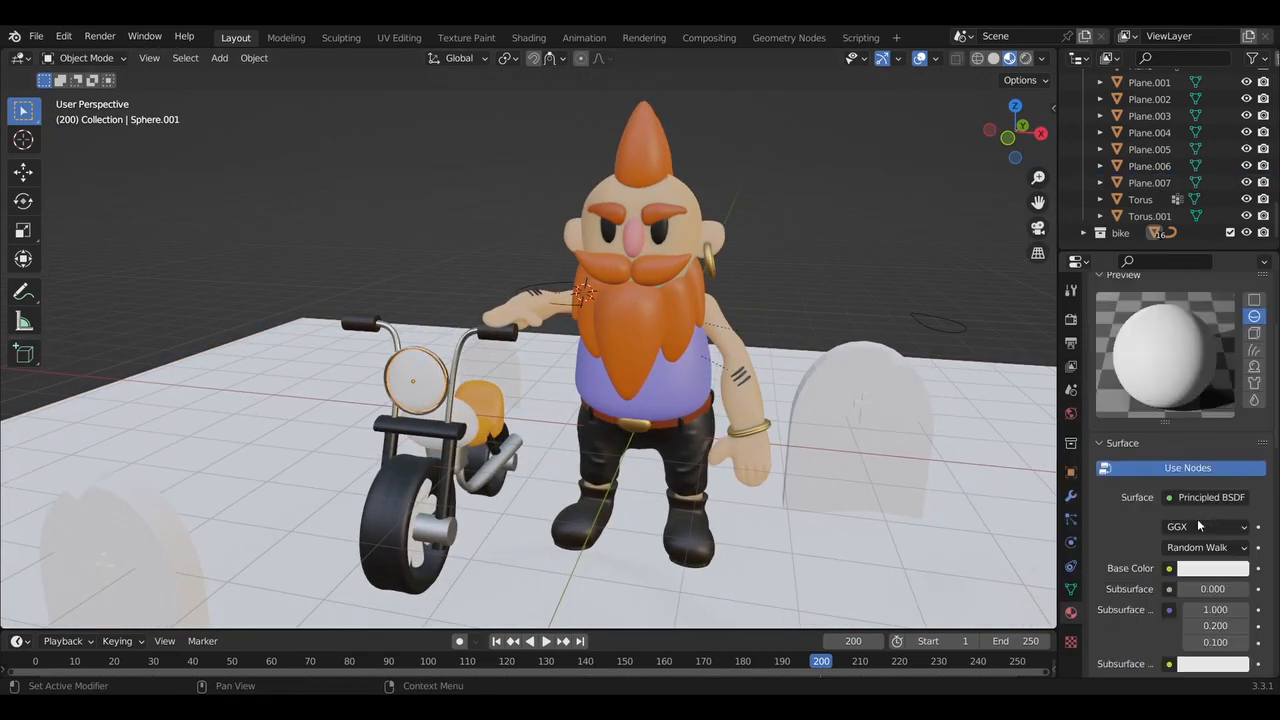
{"action": "left_click", "coordinate": [1205, 482]}
{"action": "left_click", "coordinate": [1037, 156]}
{"action": "left_click", "coordinate": [1212, 511]}
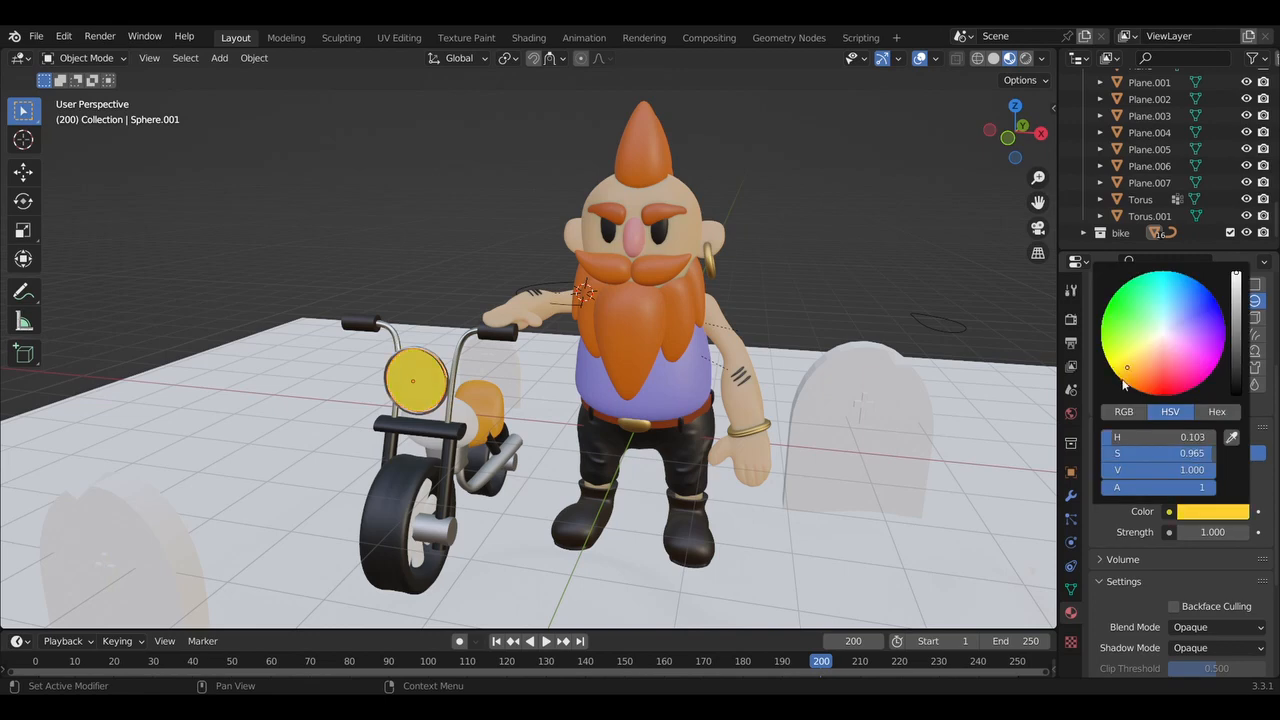
Enable Bloom with intensity 0.066 and check the headlight's glow in rendered shading before returning to material preview
{"action": "left_click", "coordinate": [1070, 318]}
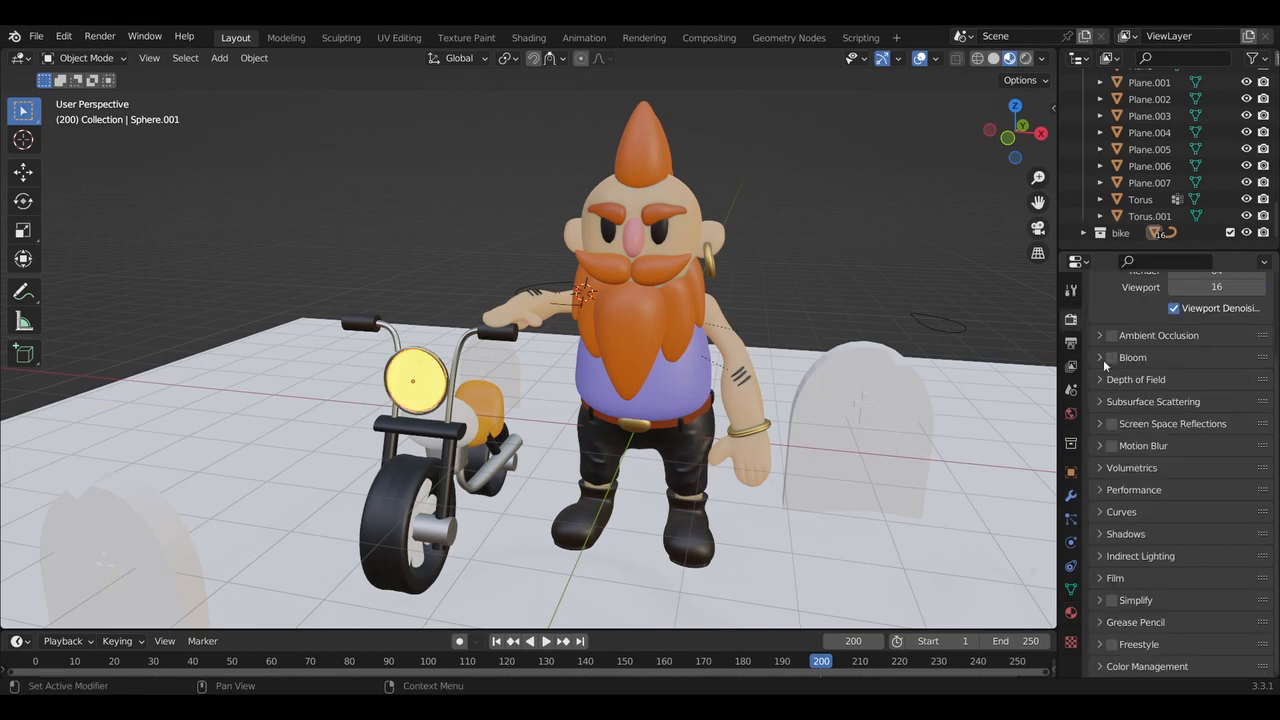
{"action": "left_click", "coordinate": [1111, 357]}
{"action": "left_click", "coordinate": [1133, 357]}
{"action": "left_click", "coordinate": [1025, 58]}
{"action": "scroll", "coordinate": [780, 245], "scroll_direction": "down", "scroll_amount": 4}
{"action": "mouse_move", "coordinate": [760, 245]}
{"action": "middle_mouse_down"}
{"action": "mouse_move", "coordinate": [825, 250]}
{"action": "mouse_move", "coordinate": [738, 250]}
{"action": "middle_mouse_up"}
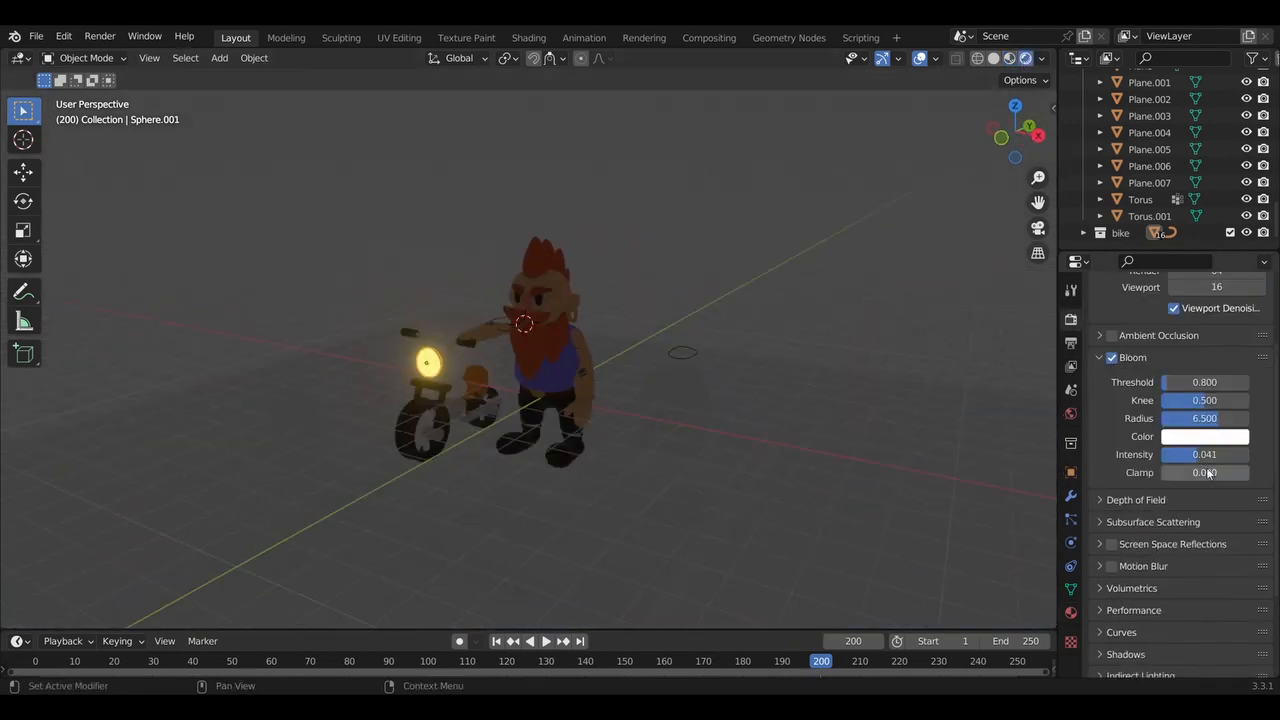
{"action": "left_click", "coordinate": [1009, 58]}
{"action": "middle_click_drag", "start_coordinate": [670, 408], "coordinate": [477, 443]}
{"action": "scroll", "coordinate": [737, 410], "scroll_direction": "up", "scroll_amount": 3}
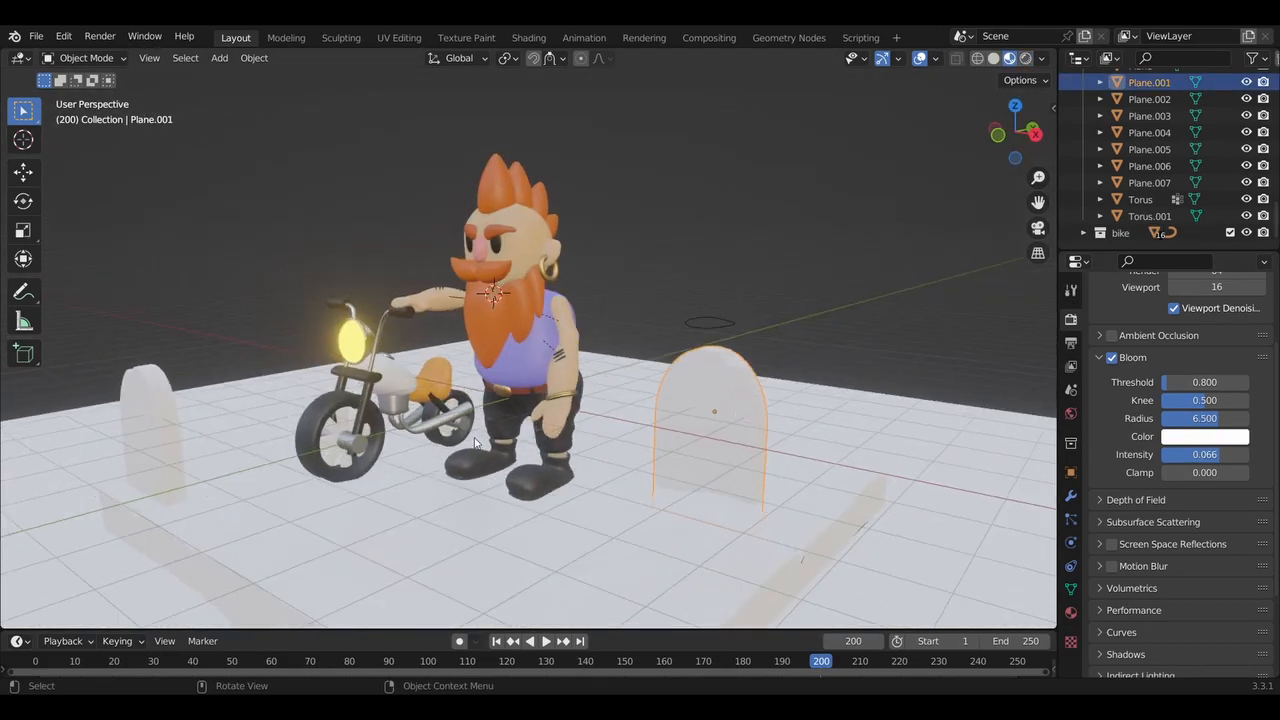
Give the fuel tank a new red material with base colour saturation 0.999 and value 0.800
{"action": "left_click", "coordinate": [1070, 612]}
{"action": "scroll", "coordinate": [1157, 486], "scroll_direction": "down", "scroll_amount": 5}
{"action": "left_click", "coordinate": [1195, 460]}
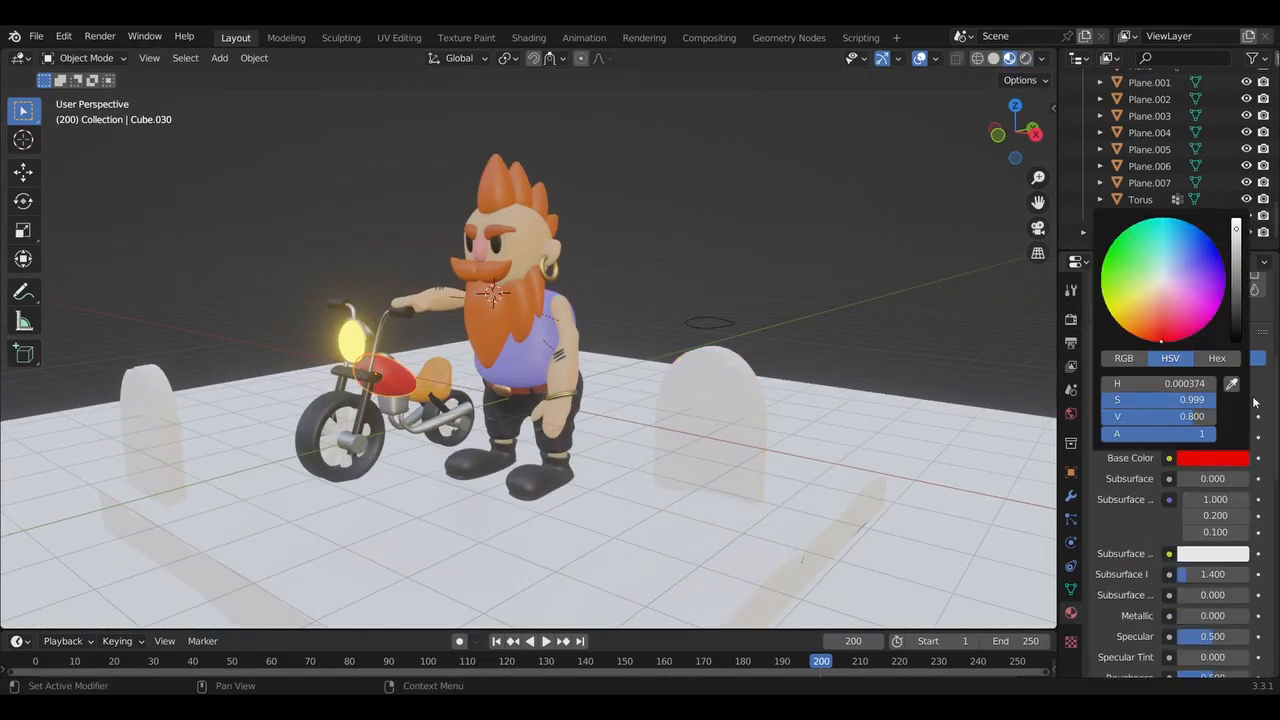
Apply the black metallic Material.012 to the front wheel's spokes
{"action": "left_click", "coordinate": [338, 436]}
{"action": "middle_click_drag", "start_coordinate": [345, 436], "coordinate": [330, 412]}
{"action": "left_click", "coordinate": [318, 408]}
{"action": "left_click", "coordinate": [325, 409]}
{"action": "left_click", "coordinate": [1102, 387]}
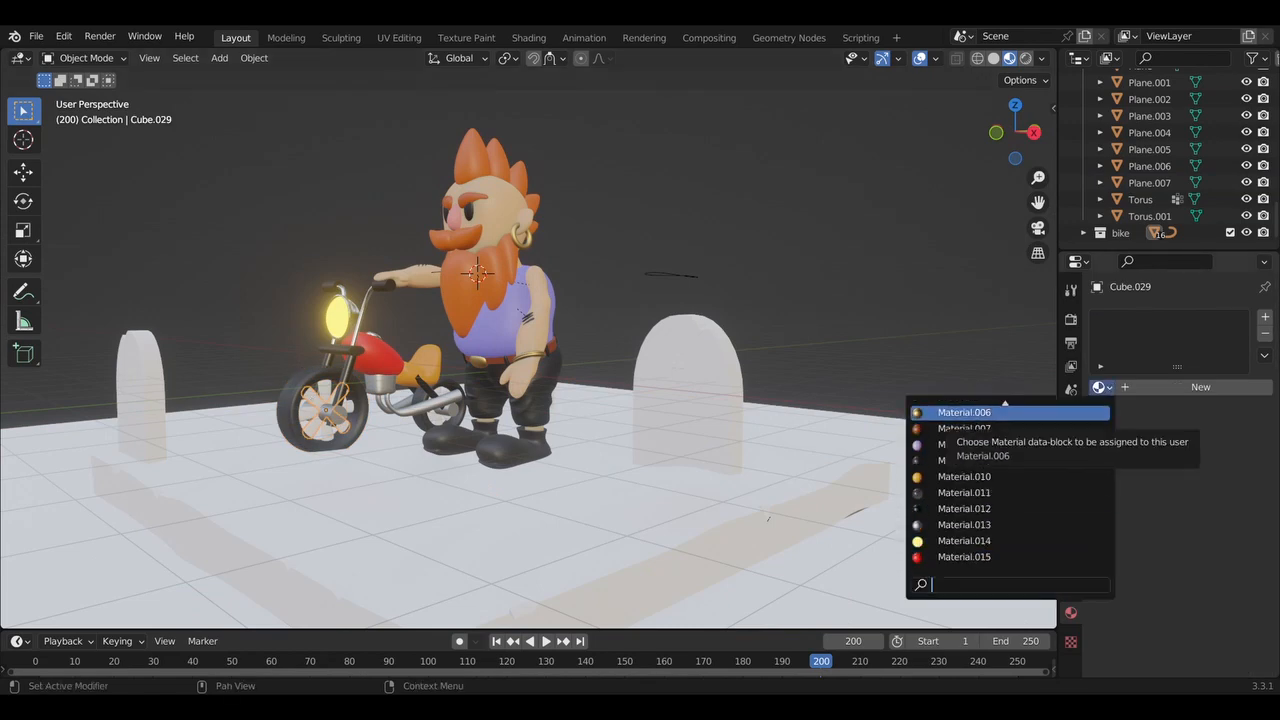
{"action": "left_click", "coordinate": [964, 508]}
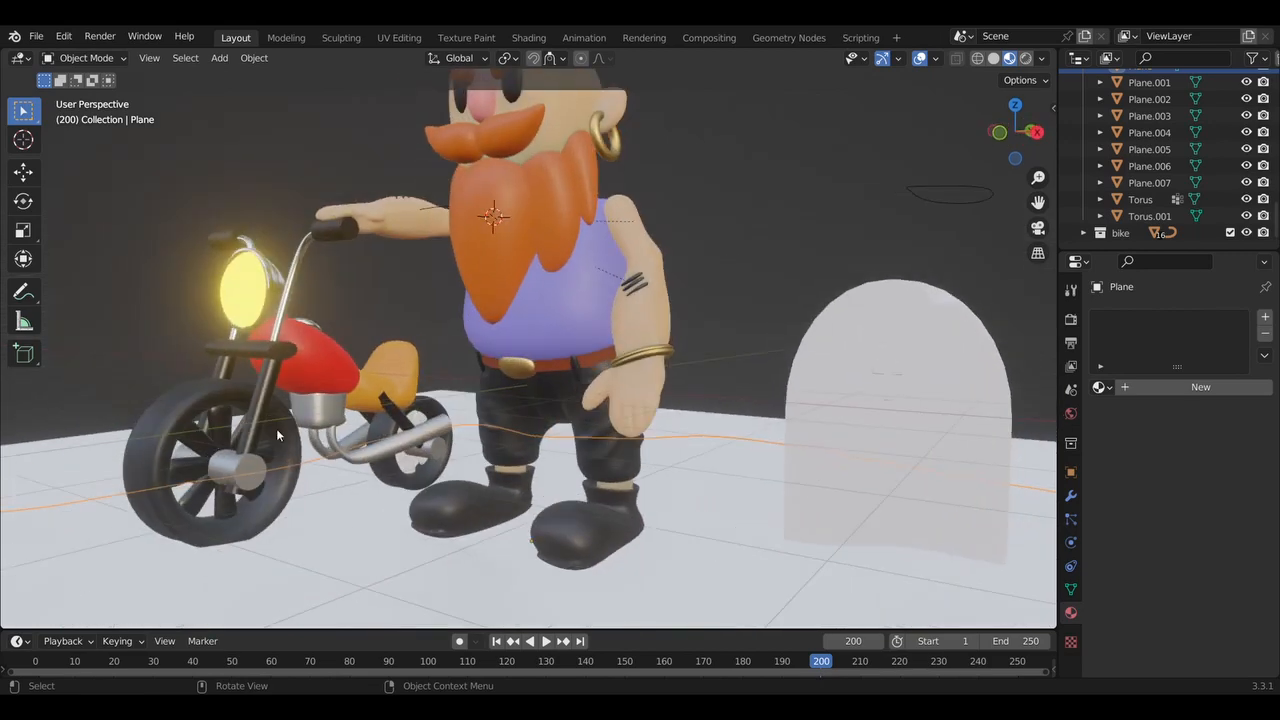
Switch the front wheel's spokes to the grey metallic Material.013
{"action": "left_click", "coordinate": [218, 465]}
{"action": "left_click", "coordinate": [1102, 387]}
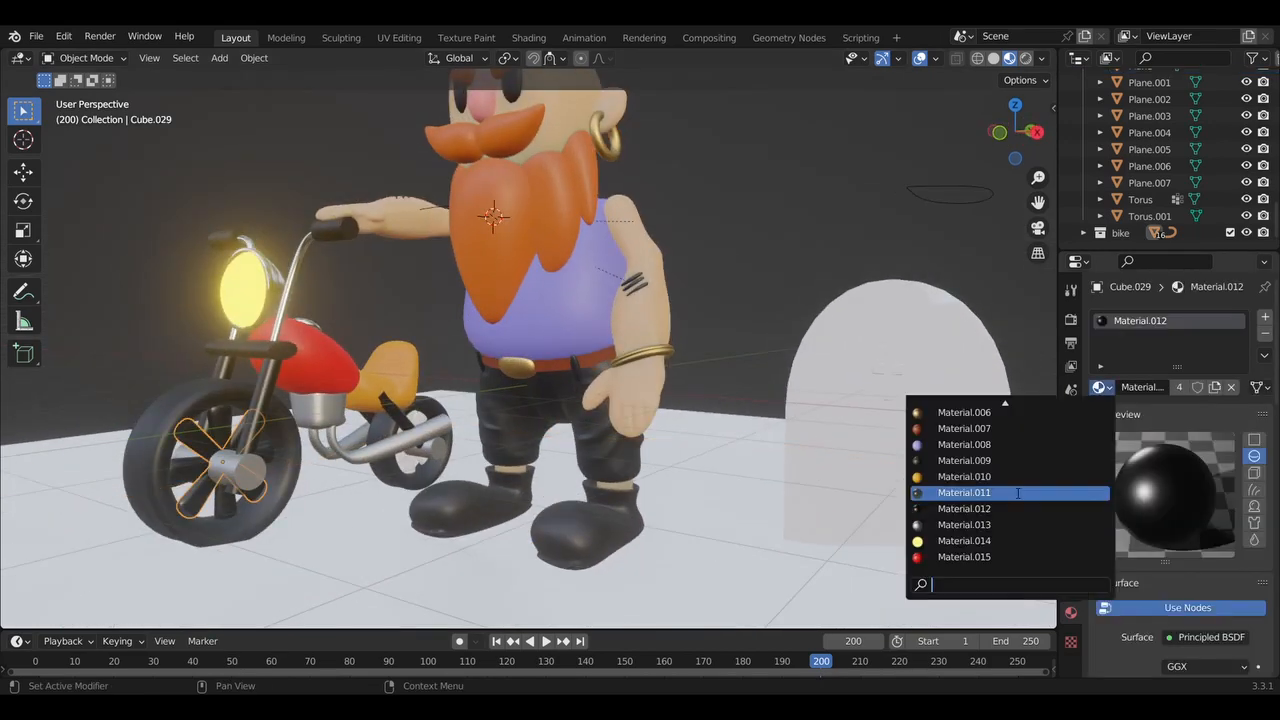
{"action": "left_click", "coordinate": [1102, 387]}
Apply the grey metallic material to the rear wheel's spokes
{"action": "left_click", "coordinate": [399, 454]}
{"action": "left_click", "coordinate": [1102, 387]}
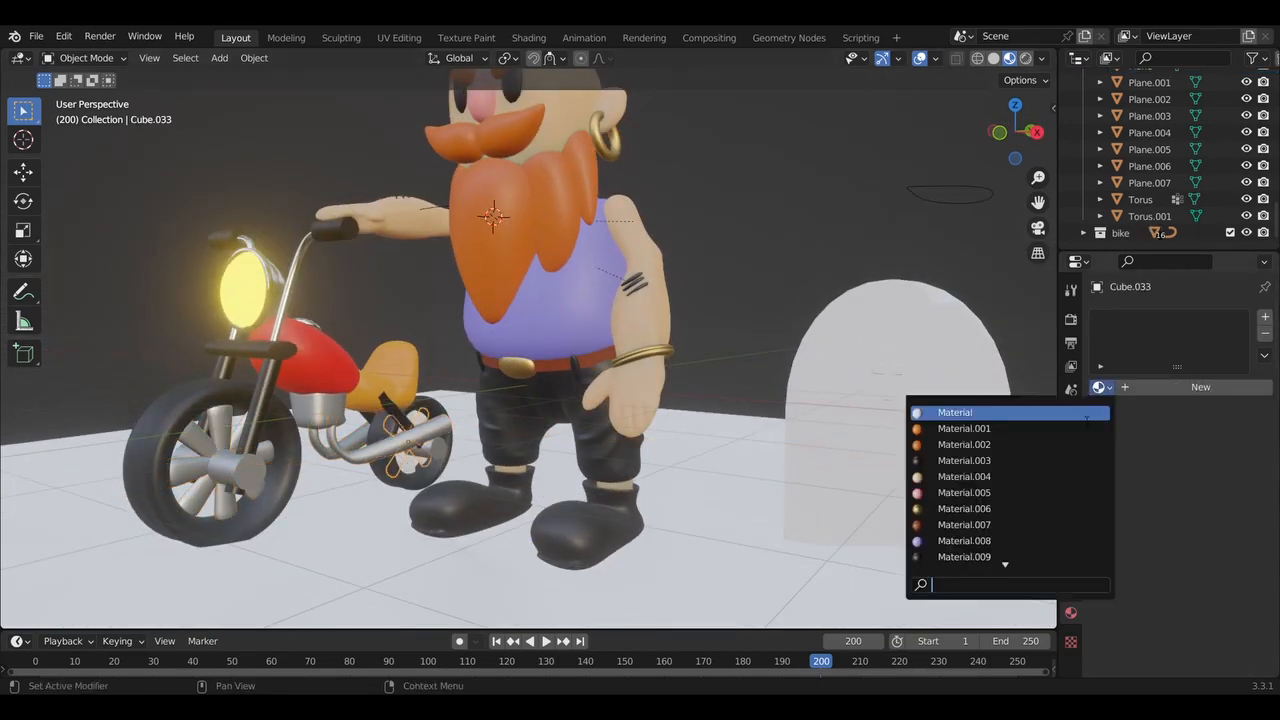
{"action": "left_click", "coordinate": [995, 528]}
{"action": "left_click", "coordinate": [408, 466]}
{"action": "left_click", "coordinate": [984, 557]}
Replace the fuel tank's red material with the near-black Material.009
{"action": "left_click", "coordinate": [243, 471]}
{"action": "mouse_move", "coordinate": [180, 471]}
{"action": "middle_mouse_down"}
{"action": "mouse_move", "coordinate": [243, 471]}
{"action": "mouse_move", "coordinate": [180, 475]}
{"action": "middle_mouse_up"}
{"action": "left_click", "coordinate": [243, 471]}
{"action": "left_click", "coordinate": [316, 377]}
{"action": "left_click", "coordinate": [1102, 387]}
{"action": "left_click", "coordinate": [970, 461]}
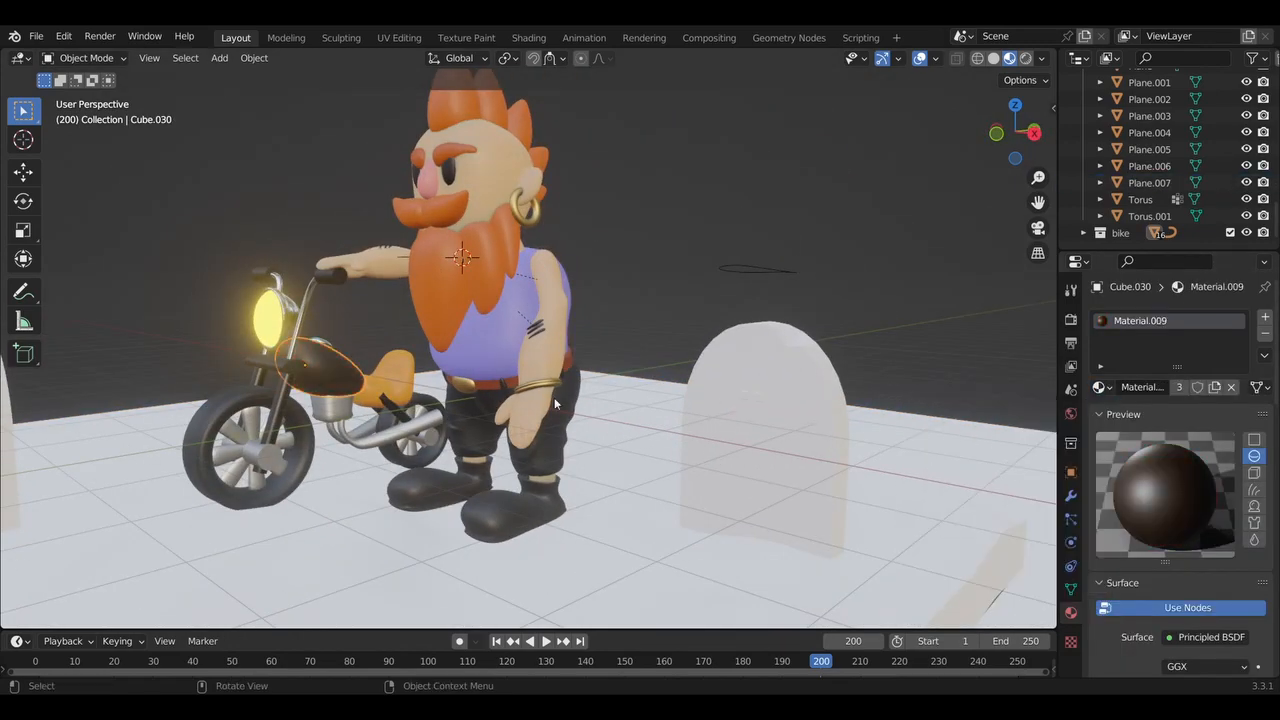
Switch the motorcycle's fuel tank back to the red Material.015
{"action": "left_click", "coordinate": [746, 432]}
{"action": "scroll", "coordinate": [746, 432], "scroll_direction": "down", "scroll_amount": 2}
{"action": "middle_click_drag", "start_coordinate": [746, 432], "coordinate": [704, 359]}
{"action": "scroll", "coordinate": [640, 246], "scroll_direction": "down", "scroll_amount": 3}
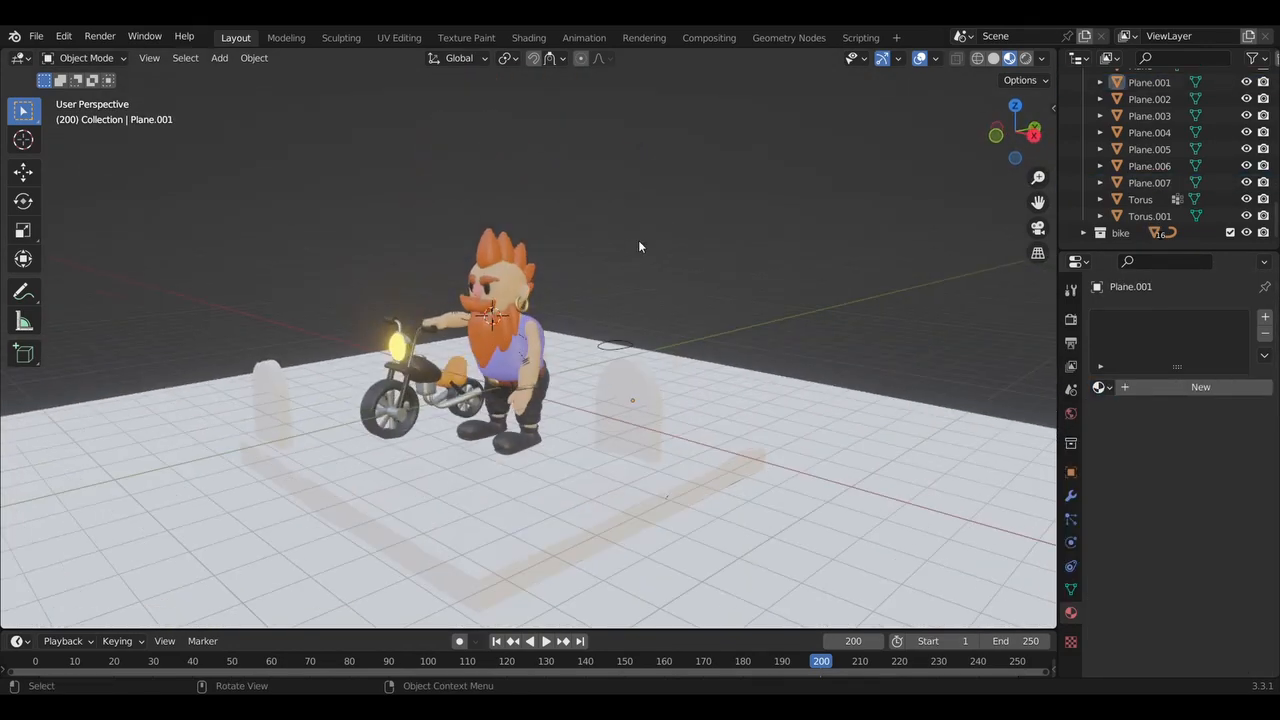
{"action": "left_click", "coordinate": [1025, 58]}
{"action": "left_click", "coordinate": [1009, 58]}
{"action": "left_click", "coordinate": [424, 373]}
{"action": "left_click", "coordinate": [1102, 387]}
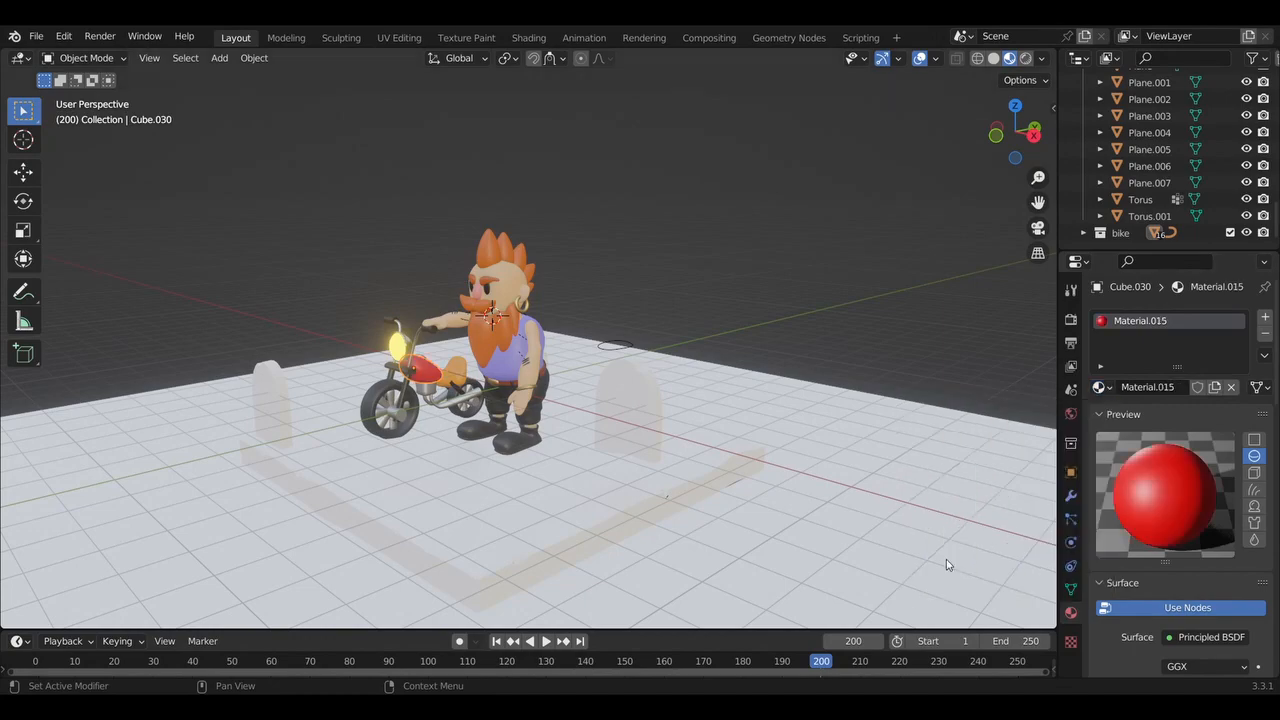
Give the tombstone beside the biker a new material with a grey base colour
{"action": "middle_click_drag", "start_coordinate": [400, 388], "coordinate": [330, 350]}
{"action": "left_click", "coordinate": [537, 348]}
{"action": "middle_click_drag", "start_coordinate": [537, 348], "coordinate": [626, 298]}
{"action": "left_click", "coordinate": [626, 298]}
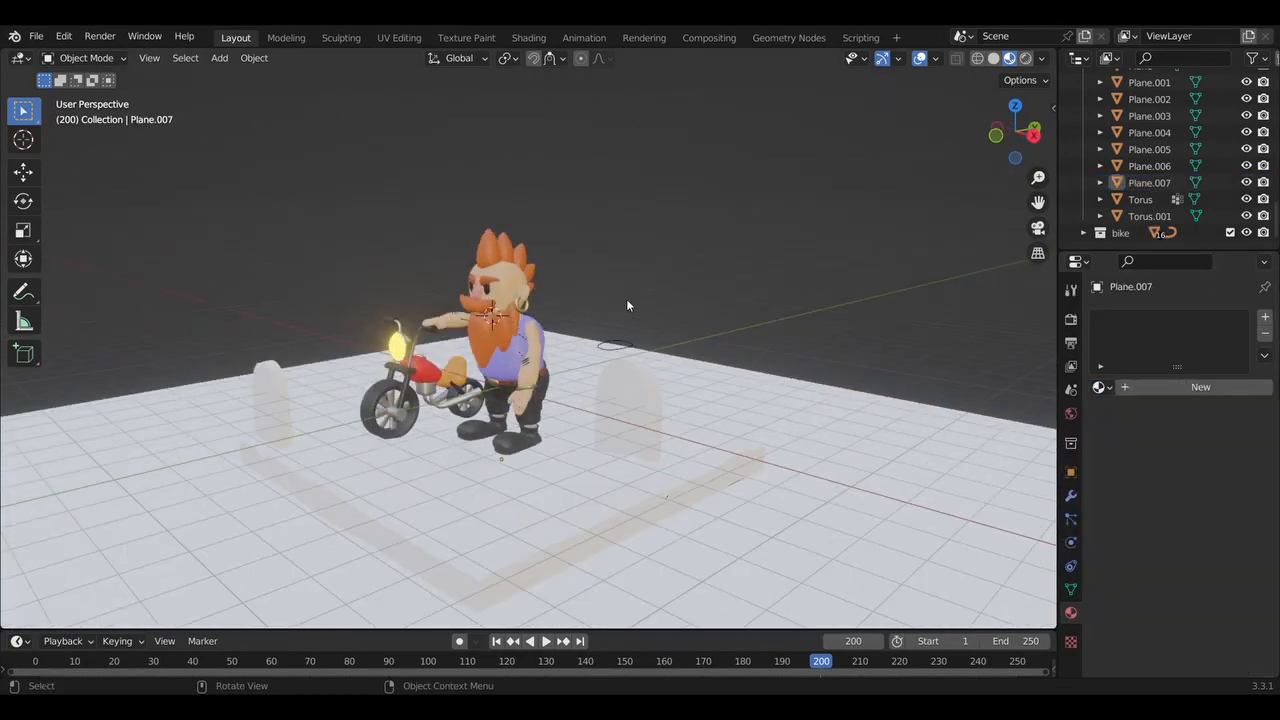
{"action": "left_click", "coordinate": [660, 427]}
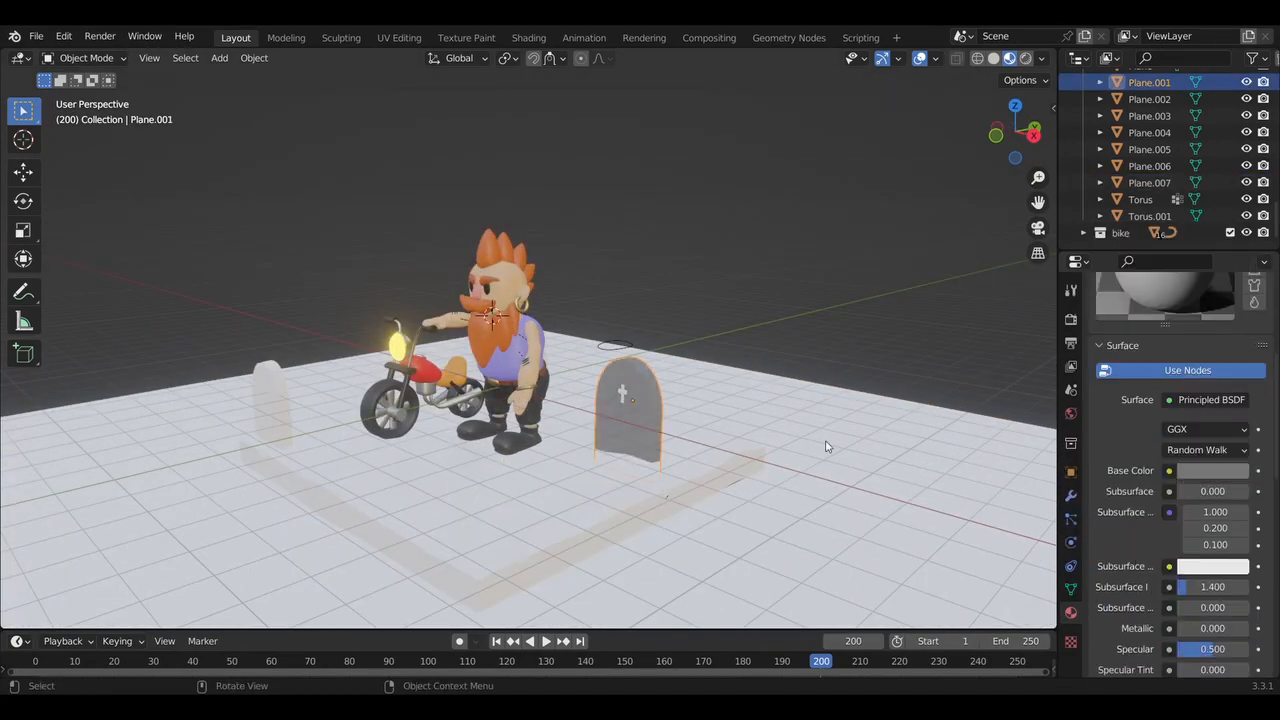
Apply the same grey material to the other two tombstones
{"action": "left_click", "coordinate": [265, 418]}
{"action": "left_click", "coordinate": [1102, 387]}
{"action": "left_click", "coordinate": [943, 563]}
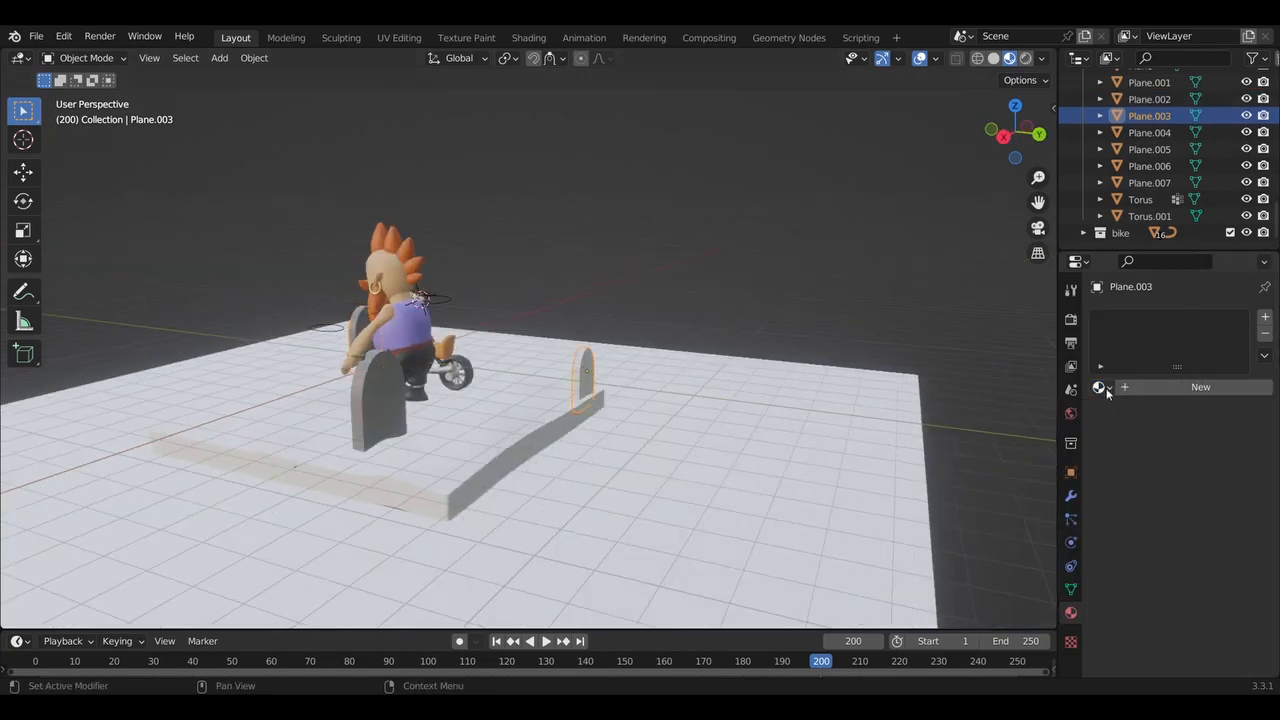
{"action": "left_click", "coordinate": [1102, 387]}
{"action": "left_click", "coordinate": [955, 412]}
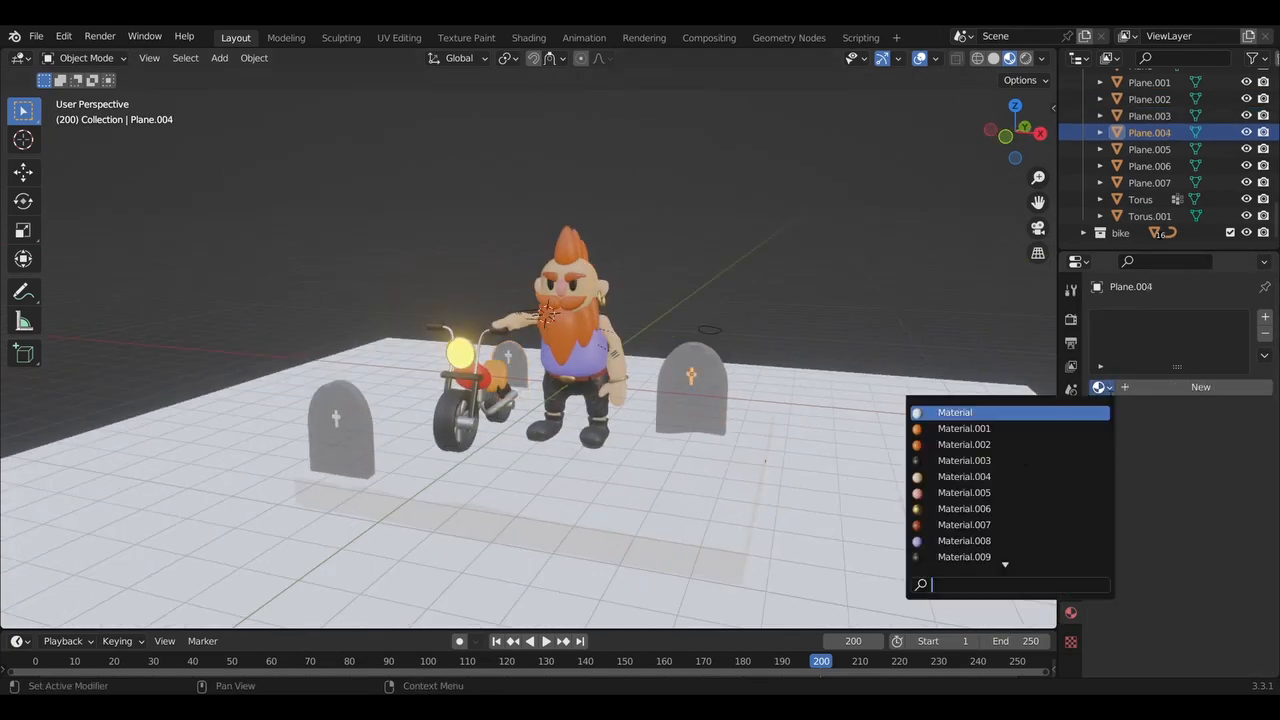
Apply the black Material.003 to the crosses on the three tombstones
{"action": "left_click", "coordinate": [964, 460]}
{"action": "left_click", "coordinate": [1005, 444]}
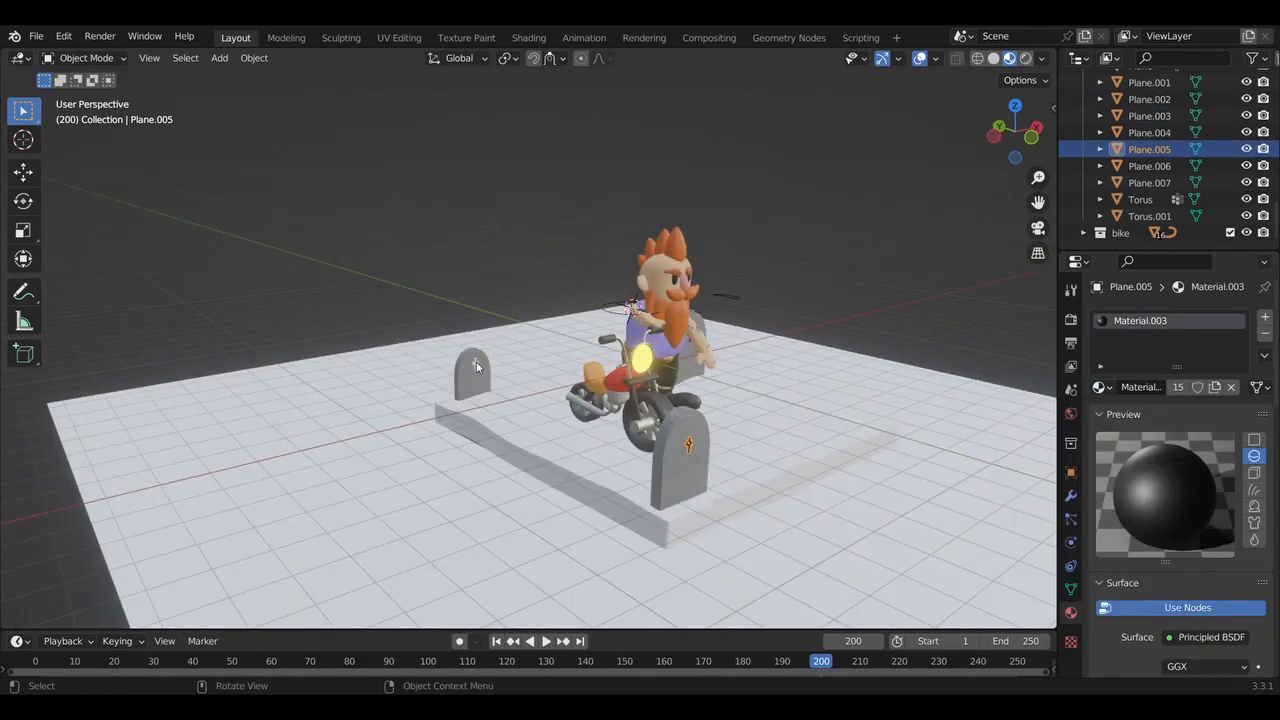
{"action": "left_click", "coordinate": [1102, 387]}
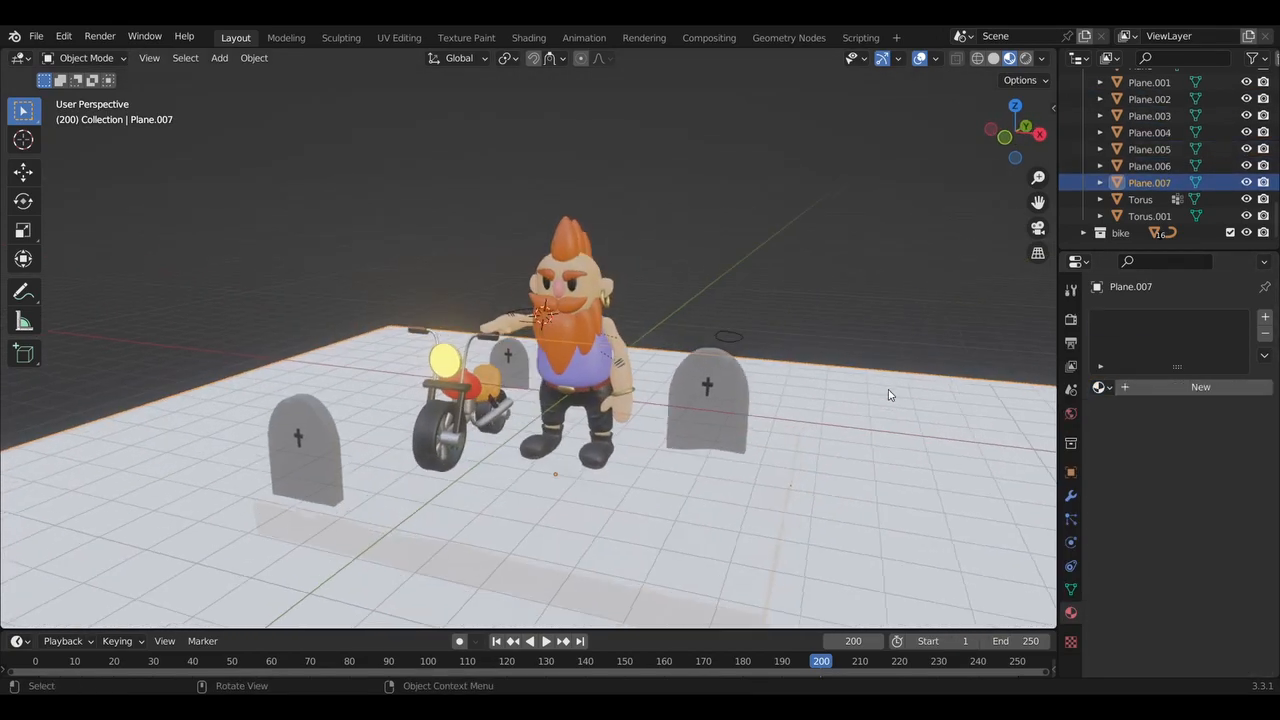
Give the terrain block a new material and tune its base colour to a strong orange-red
{"action": "left_click", "coordinate": [694, 483]}
{"action": "left_click", "coordinate": [1133, 391]}
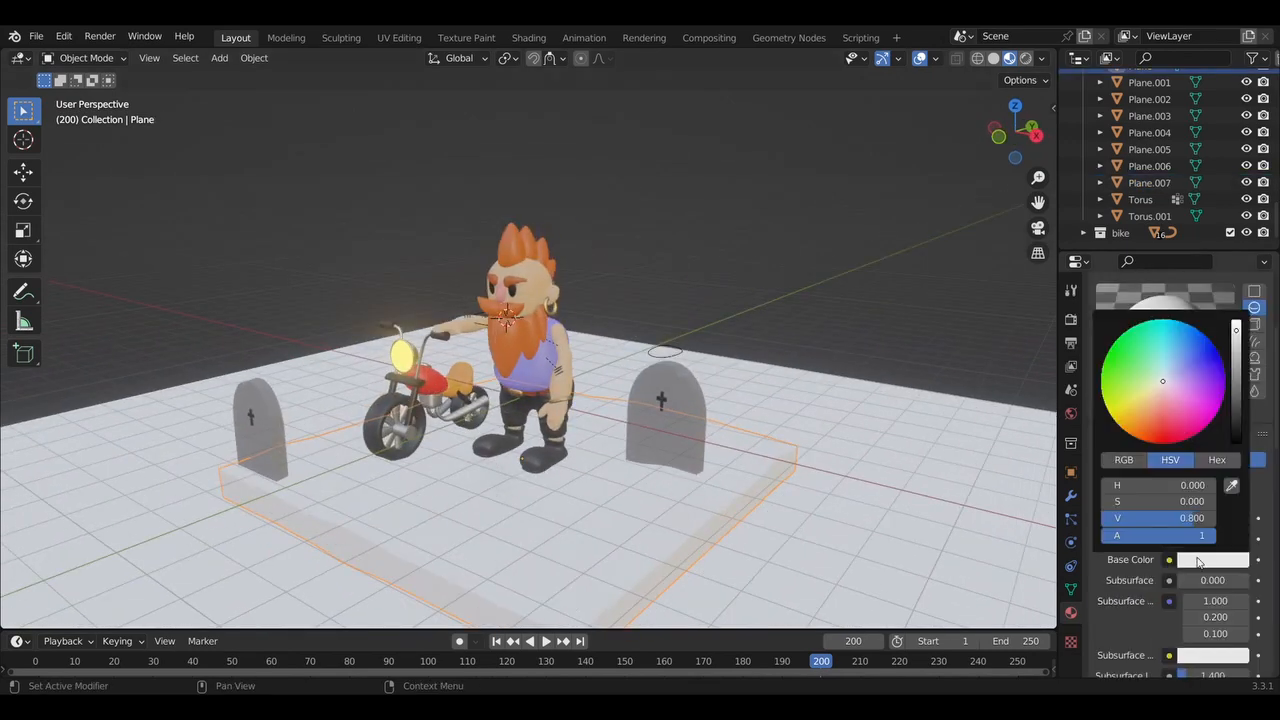
{"action": "left_click", "coordinate": [1156, 418]}
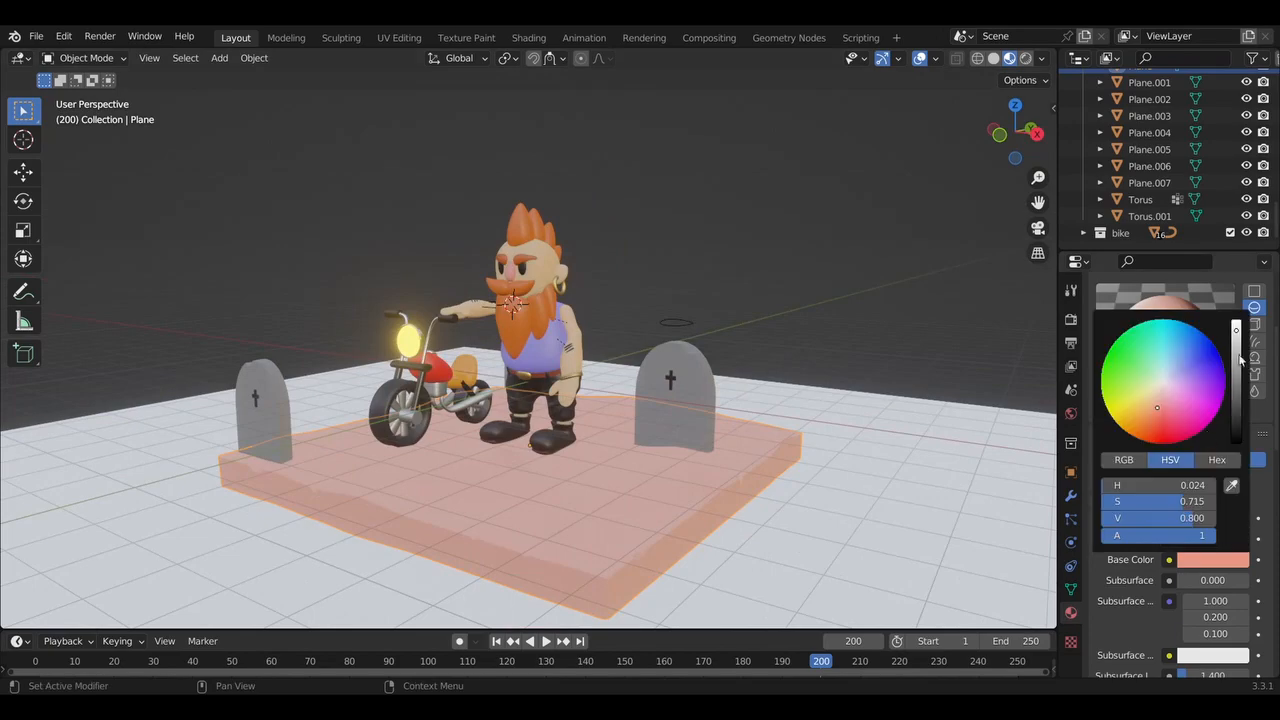
{"action": "left_click_drag", "start_coordinate": [1240, 362], "coordinate": [1236, 326]}
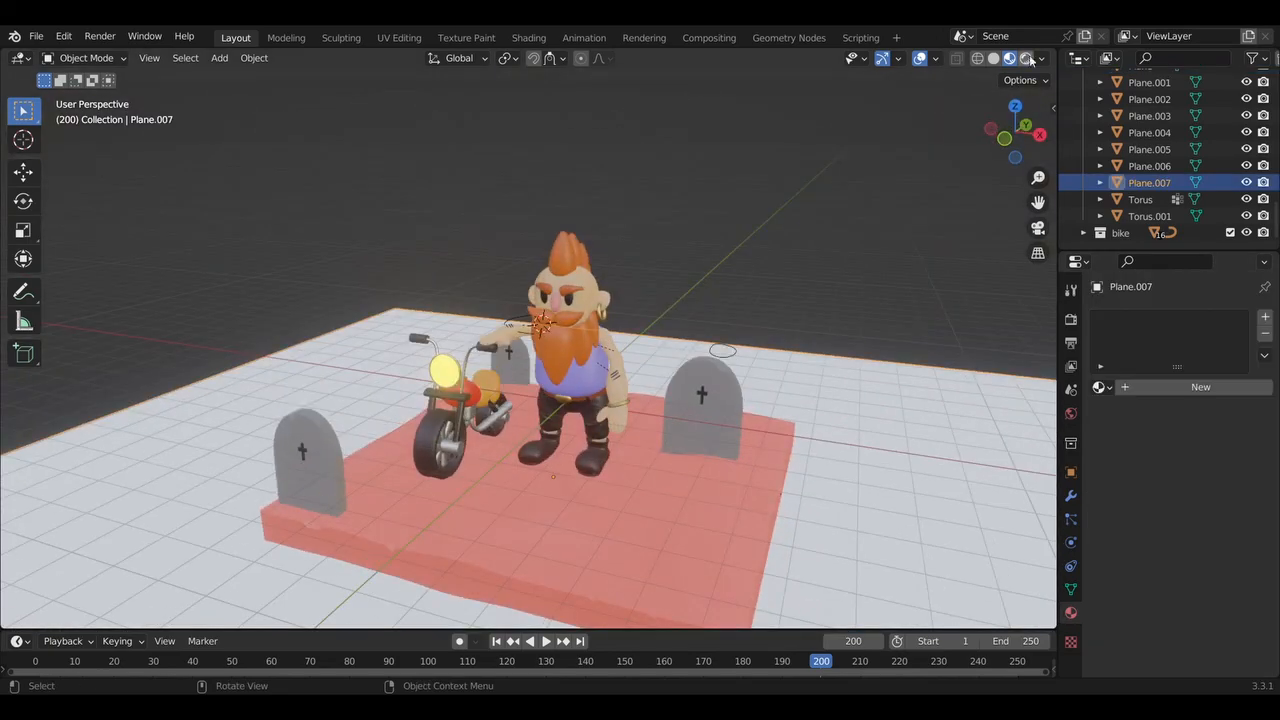
{"action": "left_click", "coordinate": [1030, 59]}
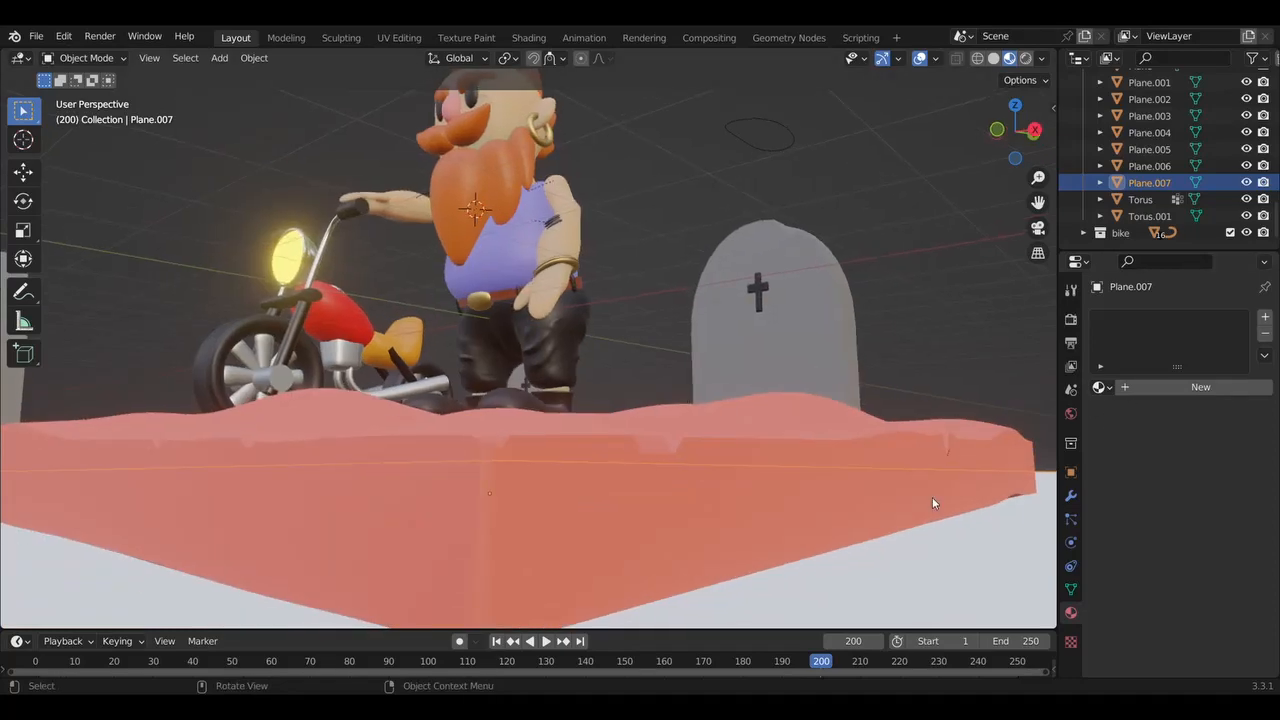
{"action": "left_click", "coordinate": [932, 497]}
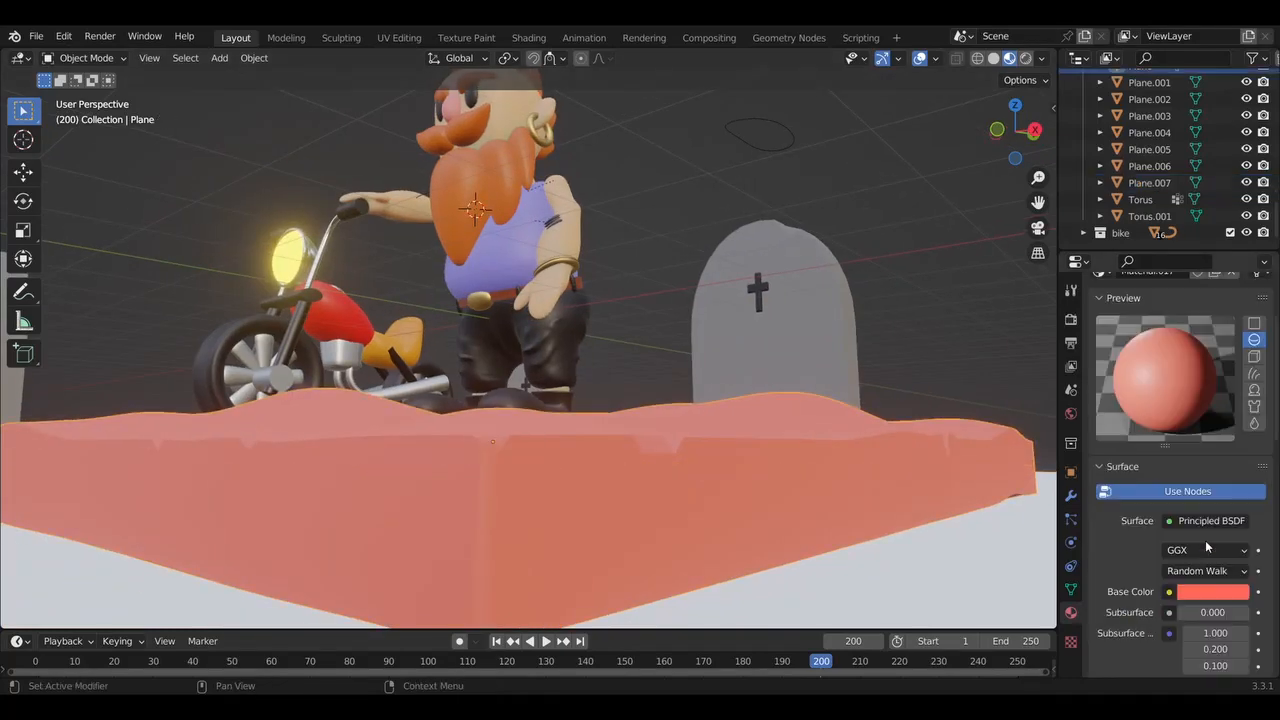
{"action": "left_click", "coordinate": [1213, 591]}
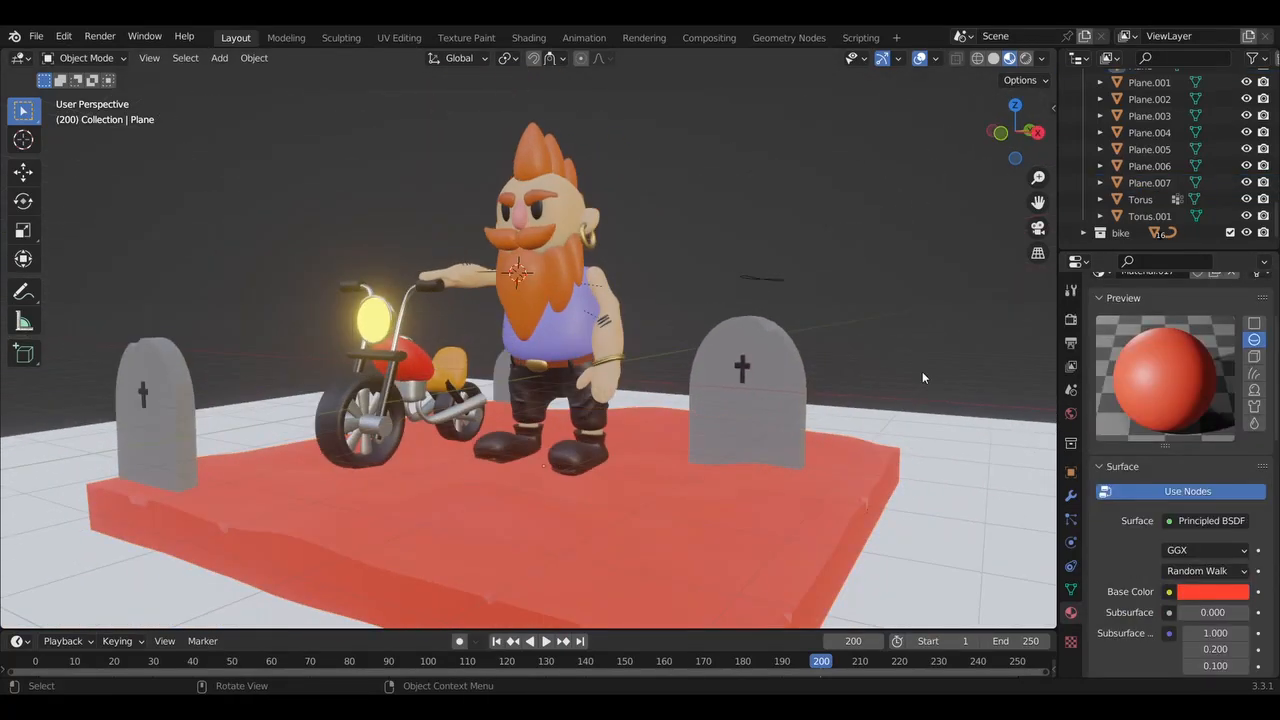
Set the tombstones' grey material to a metallic value of 0.376 and a roughness of 0.445
{"action": "scroll", "coordinate": [1180, 480], "scroll_direction": "down", "scroll_amount": 5}
{"action": "mouse_move", "coordinate": [1180, 534]}
{"action": "left_mouse_down"}
{"action": "mouse_move", "coordinate": [1250, 534]}
{"action": "mouse_move", "coordinate": [1178, 534]}
{"action": "mouse_move", "coordinate": [1220, 534]}
{"action": "left_mouse_up"}
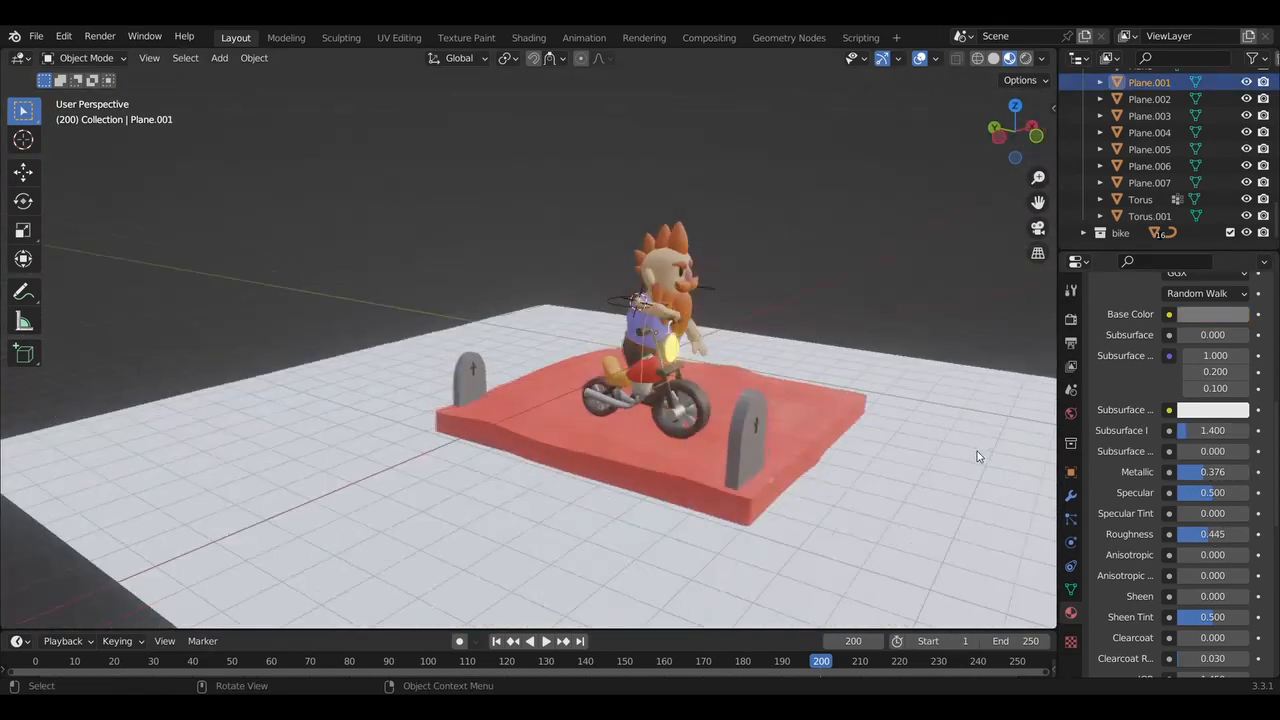
{"action": "middle_click_drag", "start_coordinate": [977, 451], "coordinate": [984, 451]}
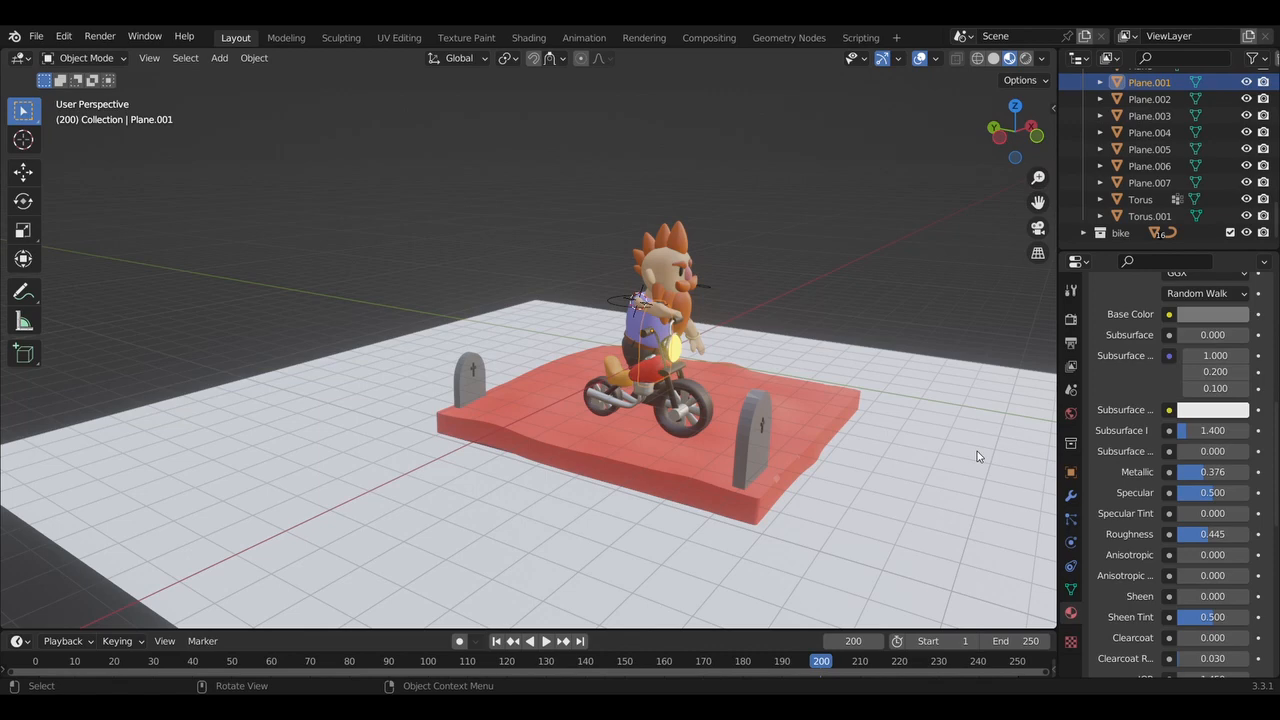
Give the large ground plane a new material with a dark purple base colour
{"action": "middle_click_drag", "start_coordinate": [977, 451], "coordinate": [540, 440]}
{"action": "left_click", "coordinate": [549, 500]}
{"action": "left_click", "coordinate": [960, 420]}
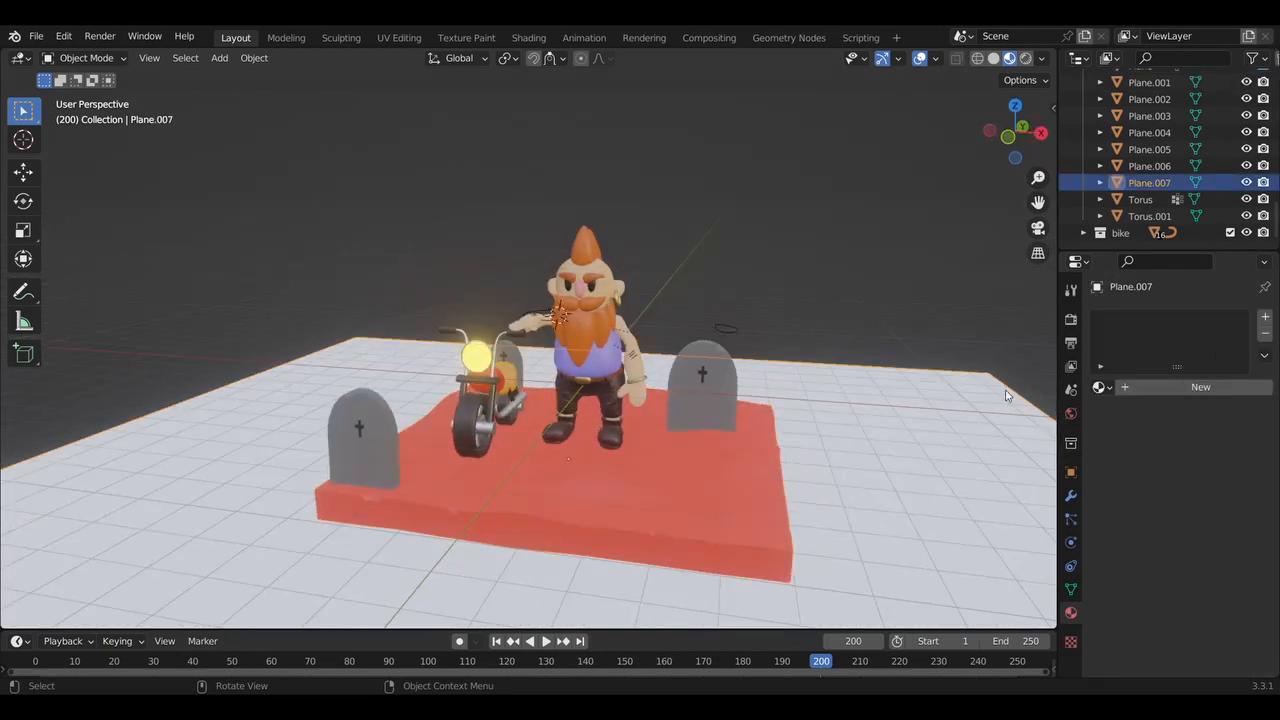
{"action": "left_click", "coordinate": [1166, 386]}
{"action": "scroll", "coordinate": [1180, 450], "scroll_direction": "down", "scroll_amount": 5}
{"action": "left_click", "coordinate": [1212, 586]}
{"action": "mouse_move", "coordinate": [1220, 406]}
{"action": "left_mouse_down"}
{"action": "mouse_move", "coordinate": [1209, 418]}
{"action": "mouse_move", "coordinate": [1221, 423]}
{"action": "left_mouse_up"}
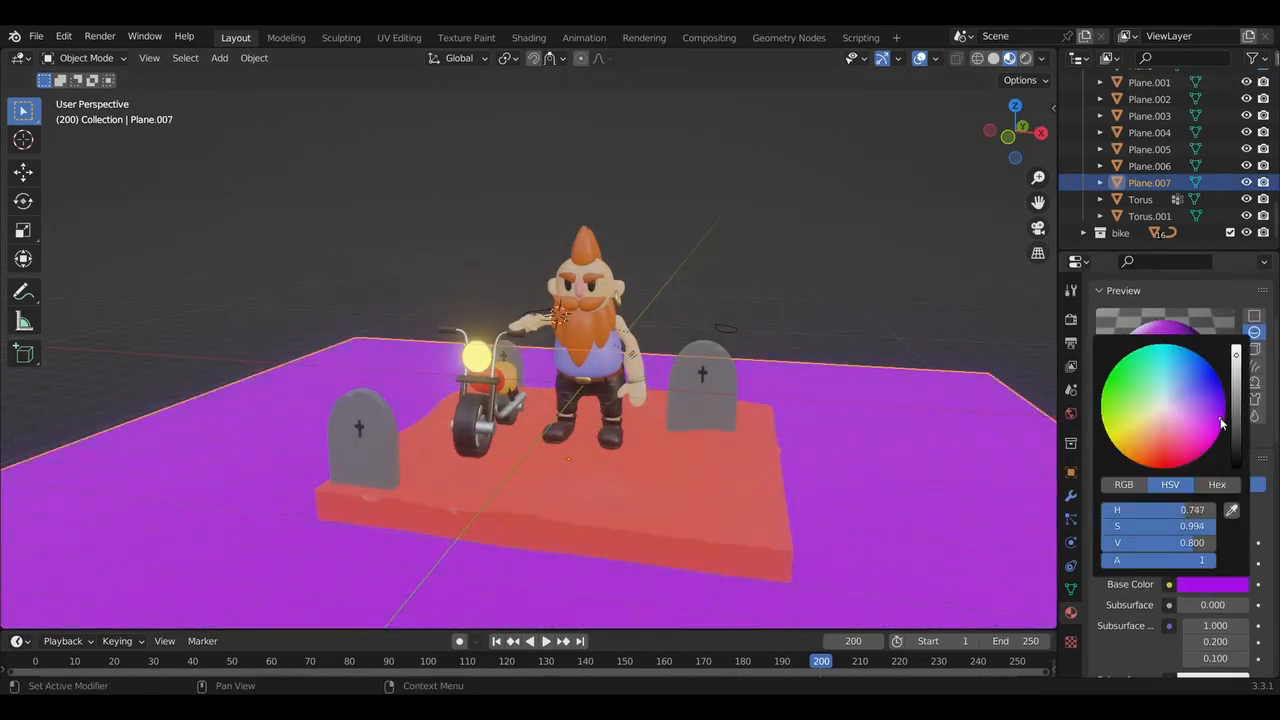
{"action": "left_click", "coordinate": [1224, 409]}
{"action": "left_click", "coordinate": [1236, 424]}
Try adding a coarse ico sphere and moving it near the tombstone on the biker's bare-arm side
{"action": "middle_click_drag", "start_coordinate": [857, 455], "coordinate": [733, 513]}
{"action": "left_click", "coordinate": [724, 499]}
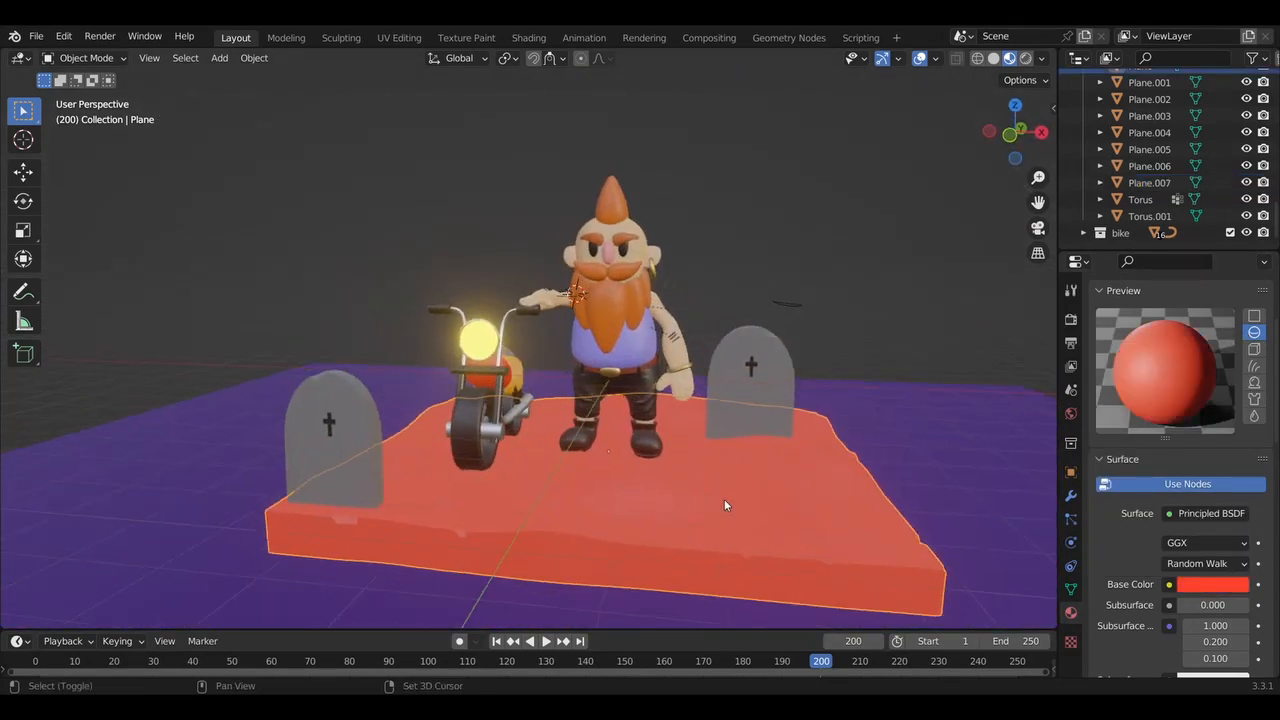
{"action": "key", "text": "shift+a"}
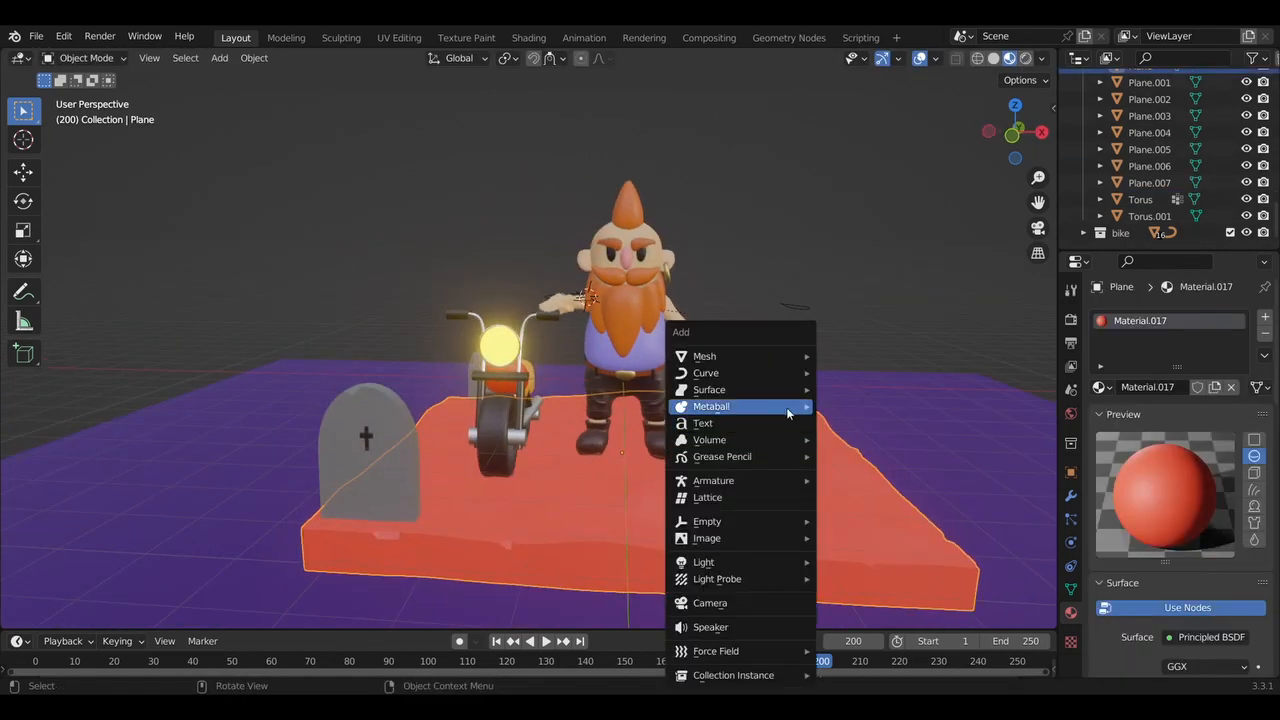
{"action": "mouse_move", "coordinate": [730, 358]}
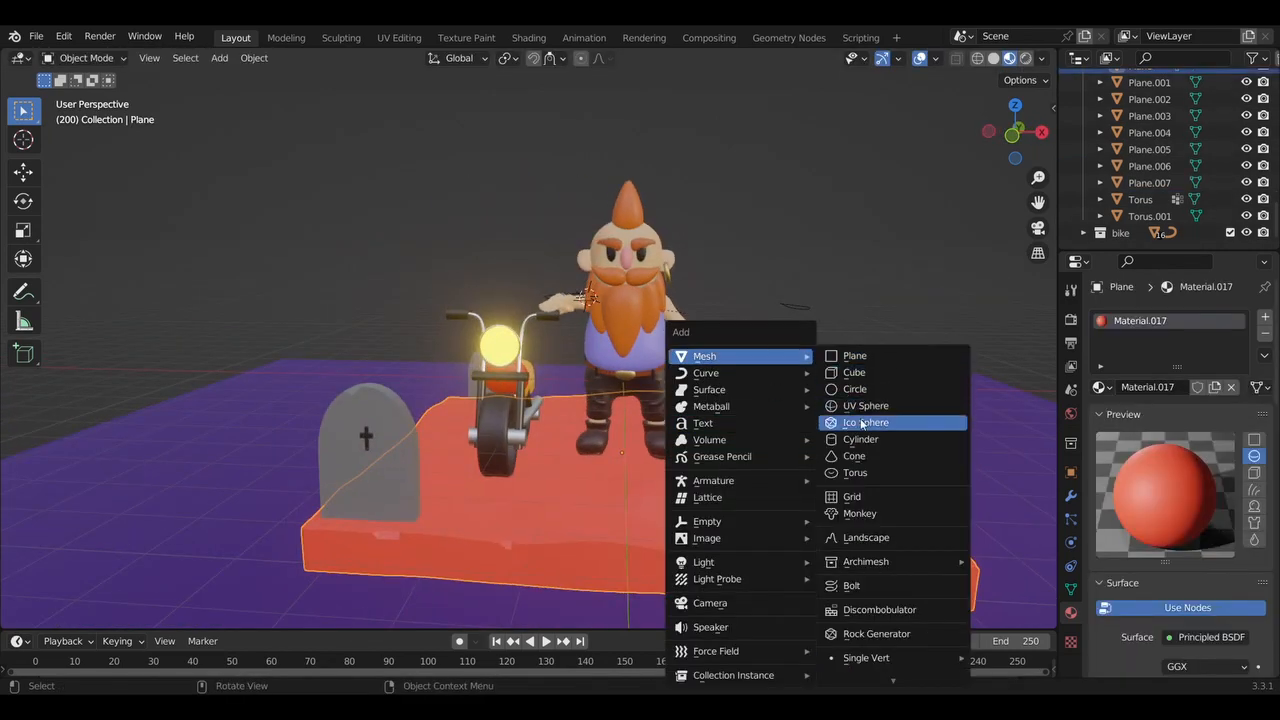
{"action": "left_click", "coordinate": [862, 421]}
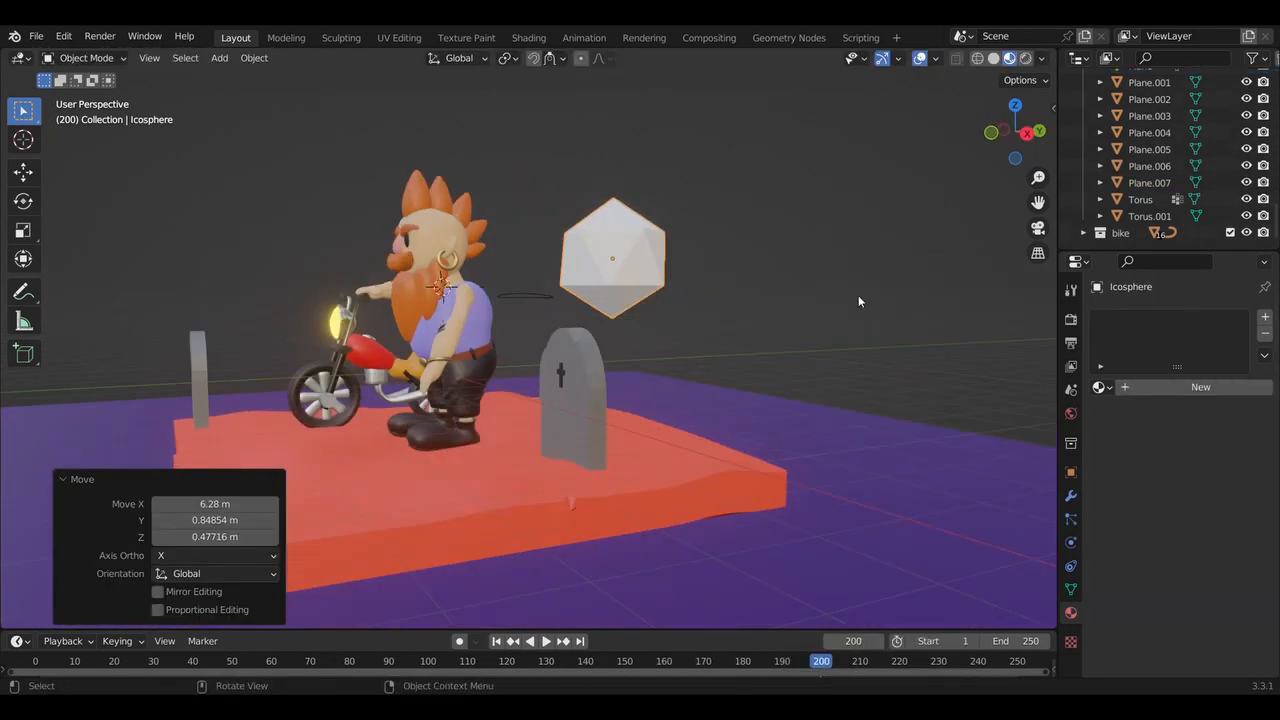
{"action": "key", "text": "g"}
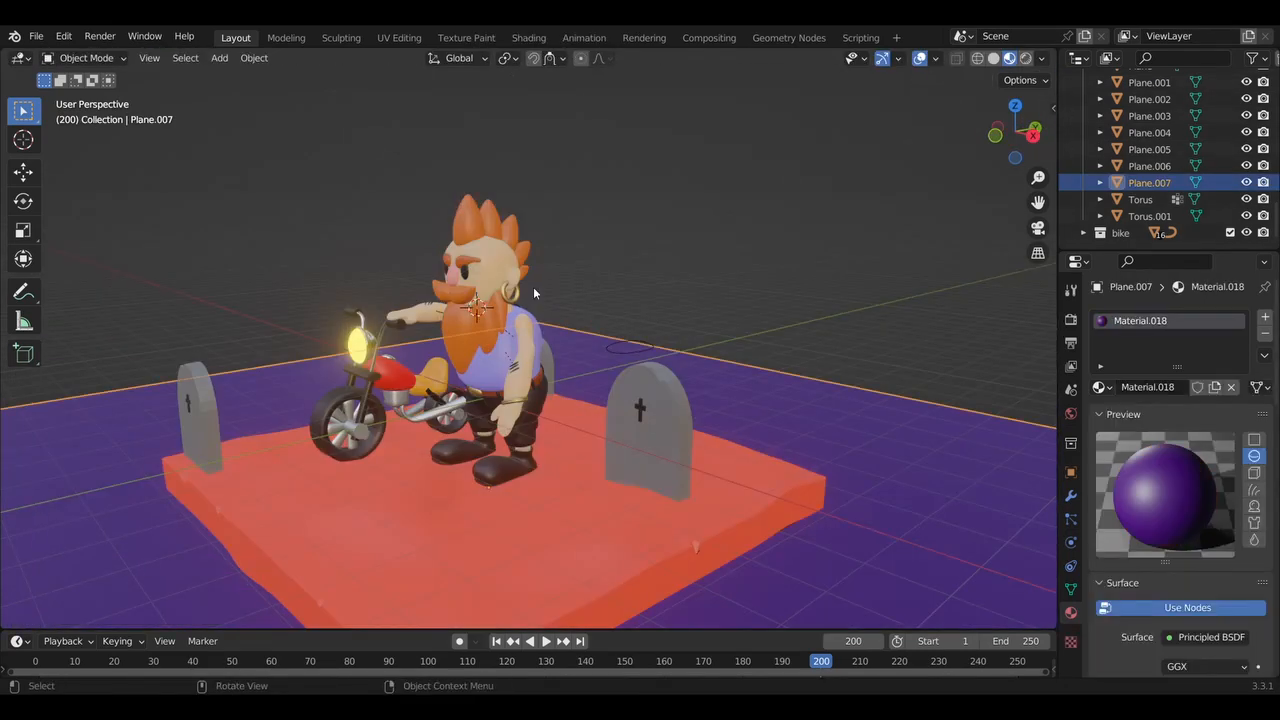
Try adding a finer ico sphere and moving it up above the motorcycle
{"action": "middle_click_drag", "start_coordinate": [533, 286], "coordinate": [443, 286]}
{"action": "key", "text": "shift+a"}
{"action": "mouse_move", "coordinate": [443, 286]}
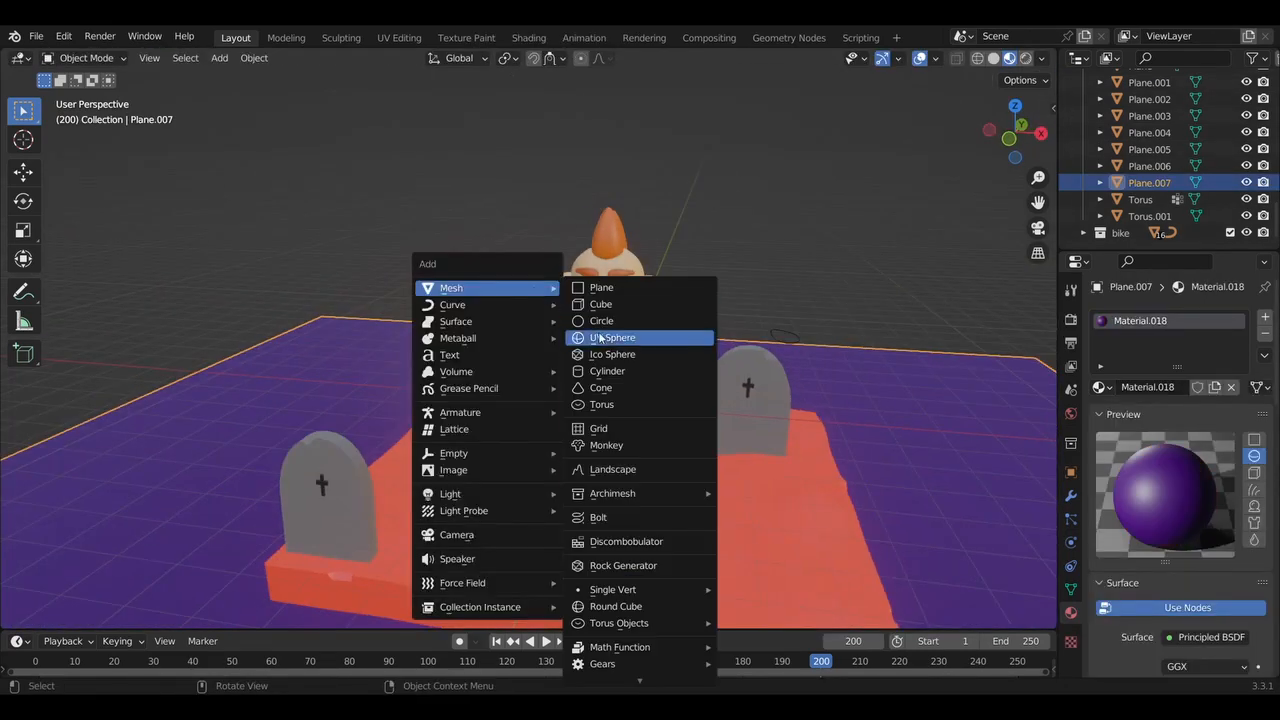
{"action": "left_click", "coordinate": [610, 345]}
{"action": "left_click_drag", "start_coordinate": [558, 307], "coordinate": [438, 211]}
{"action": "scroll", "coordinate": [438, 211], "scroll_direction": "up", "scroll_amount": 4}
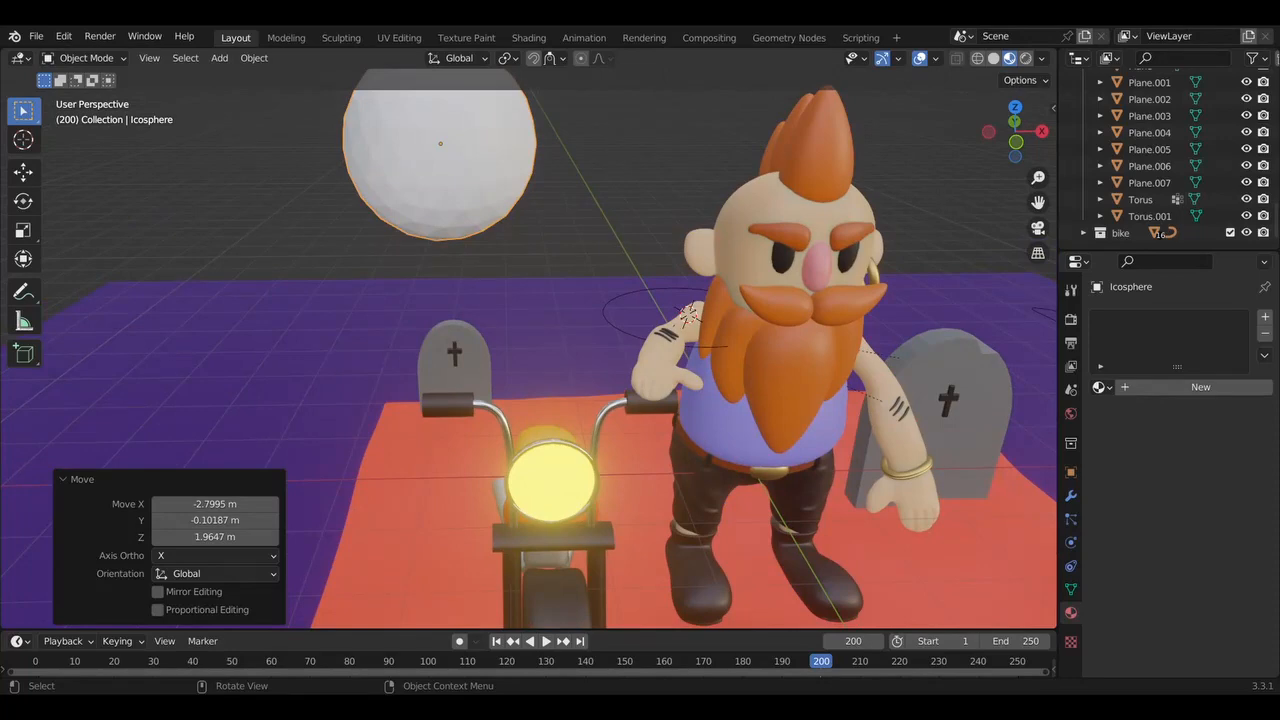
{"action": "middle_click_drag", "start_coordinate": [519, 170], "coordinate": [519, 175]}
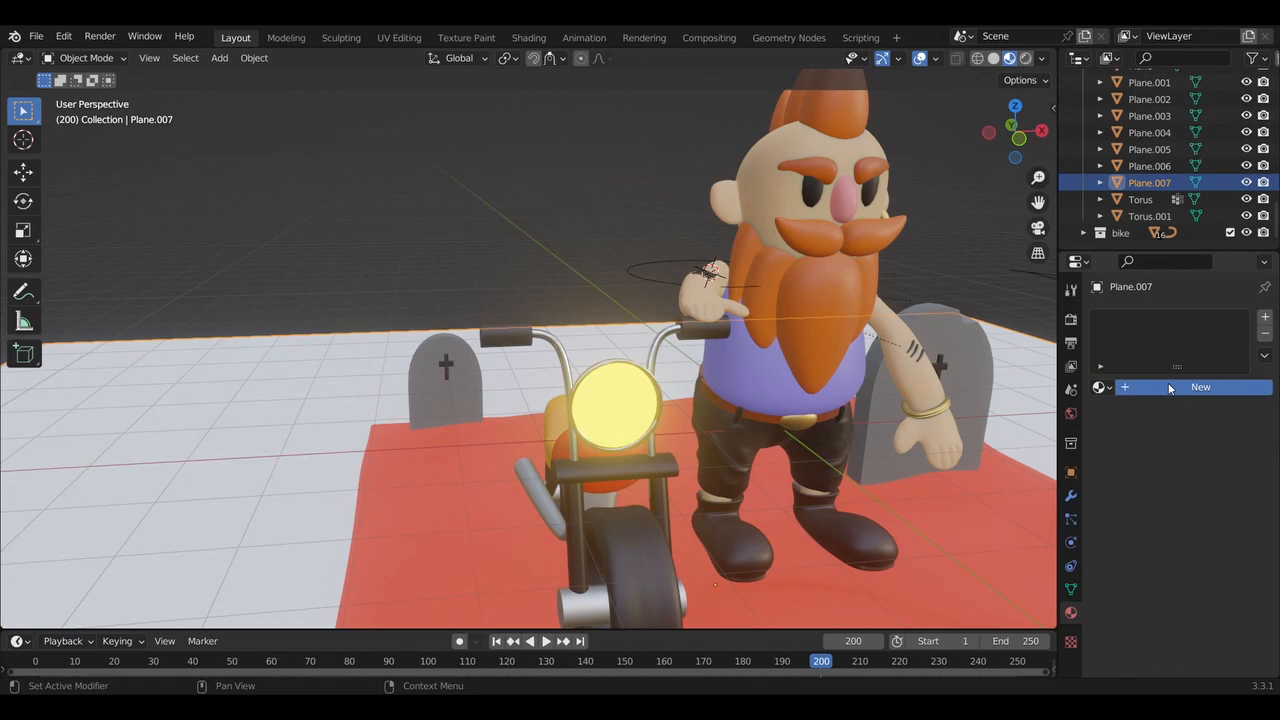
Recreate the ground plane's material with a deep purple base colour
{"action": "left_click", "coordinate": [1200, 386]}
{"action": "left_click", "coordinate": [1212, 589]}
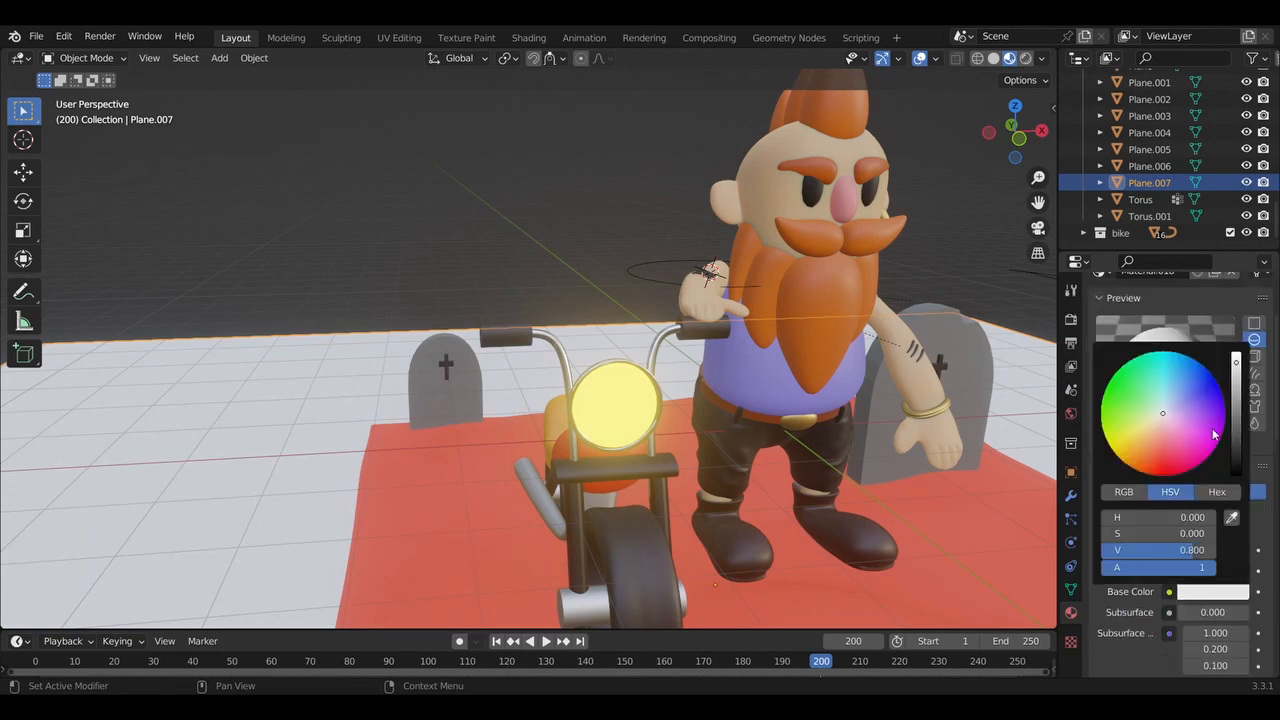
{"action": "left_click", "coordinate": [1221, 411]}
{"action": "middle_click_drag", "start_coordinate": [650, 480], "coordinate": [824, 478]}
Add an ico sphere as a rock and move it down onto the terrain block in front of the tombstone beside the biker
{"action": "key", "text": "shift+a"}
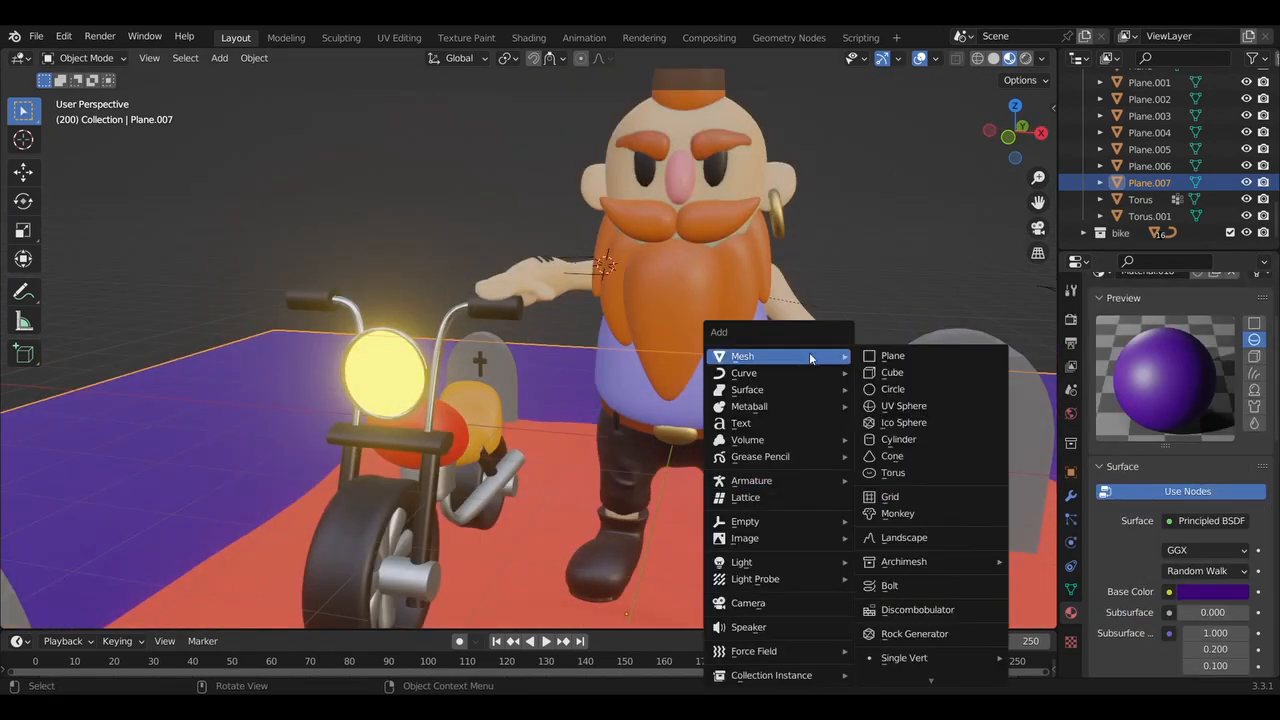
{"action": "left_click", "coordinate": [900, 425]}
{"action": "middle_click_drag", "start_coordinate": [545, 228], "coordinate": [490, 222]}
{"action": "key", "text": "g"}
{"action": "left_click", "coordinate": [920, 225]}
{"action": "middle_click_drag", "start_coordinate": [920, 225], "coordinate": [866, 224]}
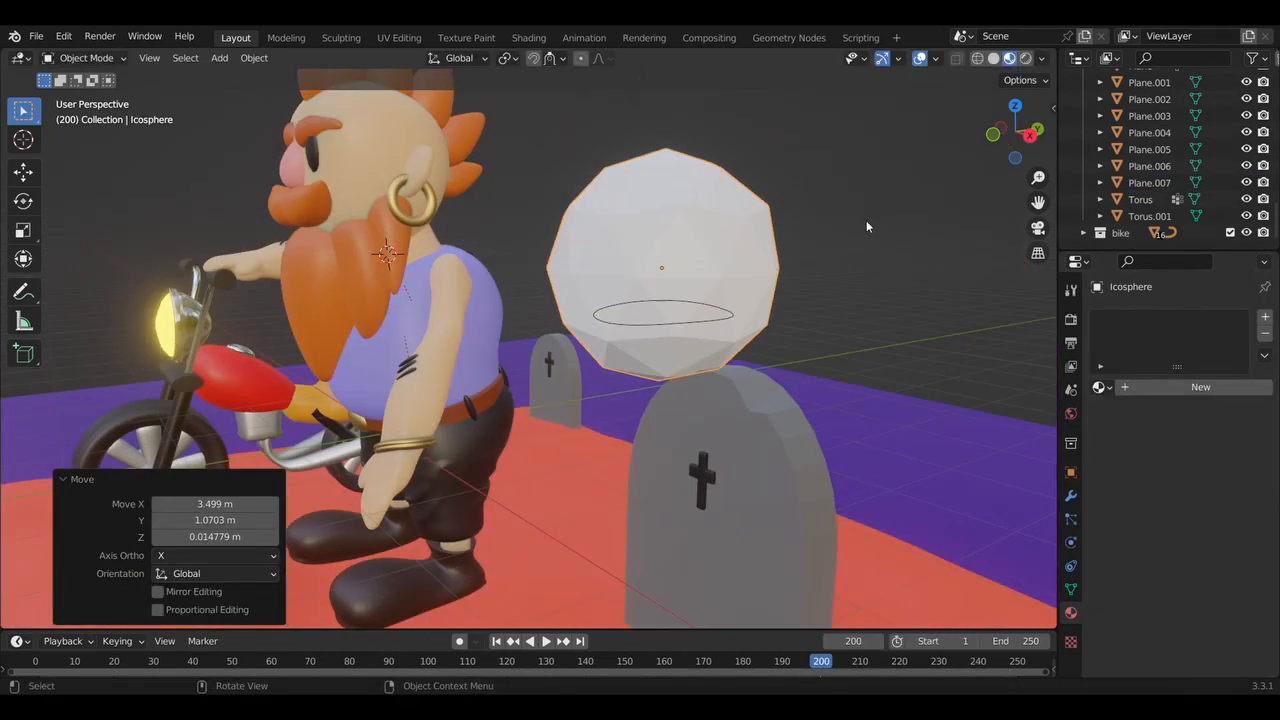
{"action": "scroll", "coordinate": [866, 224], "scroll_direction": "down", "scroll_amount": 4}
{"action": "key", "text": "g"}
{"action": "left_click", "coordinate": [920, 480]}
Duplicate the rock, place the copy beside it and rescale the copy
{"action": "middle_click_drag", "start_coordinate": [920, 480], "coordinate": [620, 425]}
{"action": "key", "text": "shift+d"}
{"action": "left_click", "coordinate": [641, 472]}
{"action": "left_click", "coordinate": [693, 458]}
{"action": "key", "text": "s"}
Duplicate another rock, resize it and shift it about -0.12 m in X, -0.31 m in Y and 0.4 m in Z
{"action": "key", "text": "shift+d"}
{"action": "left_click", "coordinate": [757, 400]}
{"action": "key", "text": "s"}
{"action": "key", "text": "g"}
{"action": "key", "text": "g"}
{"action": "left_click", "coordinate": [721, 403]}
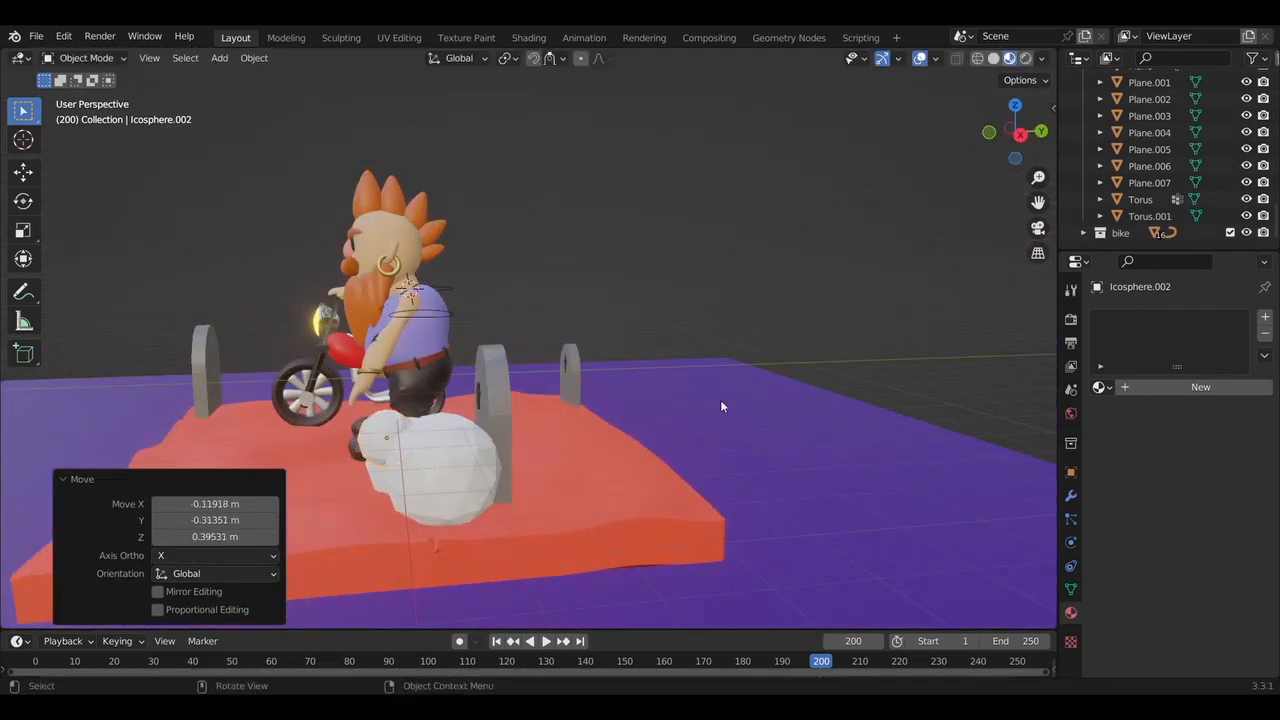
Duplicate a rock to the front of the pile and scale the copy by about 1.353
{"action": "middle_click_drag", "start_coordinate": [721, 403], "coordinate": [800, 412]}
{"action": "key", "text": "shift+d"}
{"action": "left_click", "coordinate": [703, 552]}
{"action": "middle_click_drag", "start_coordinate": [703, 552], "coordinate": [620, 540]}
{"action": "key", "text": "s"}
{"action": "left_click", "coordinate": [805, 540]}
{"action": "middle_click_drag", "start_coordinate": [805, 540], "coordinate": [888, 545]}
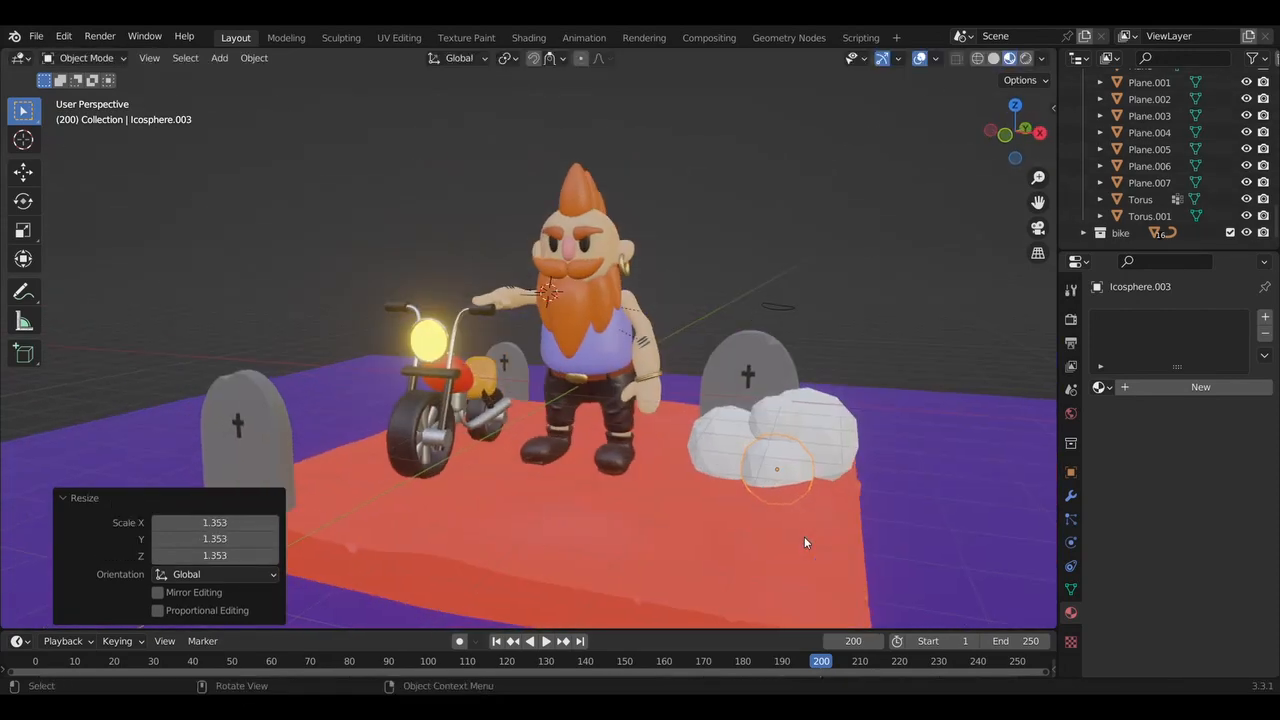
Reposition the front rocks so they sit against the rest of the pile
{"action": "middle_click_drag", "start_coordinate": [805, 540], "coordinate": [765, 550]}
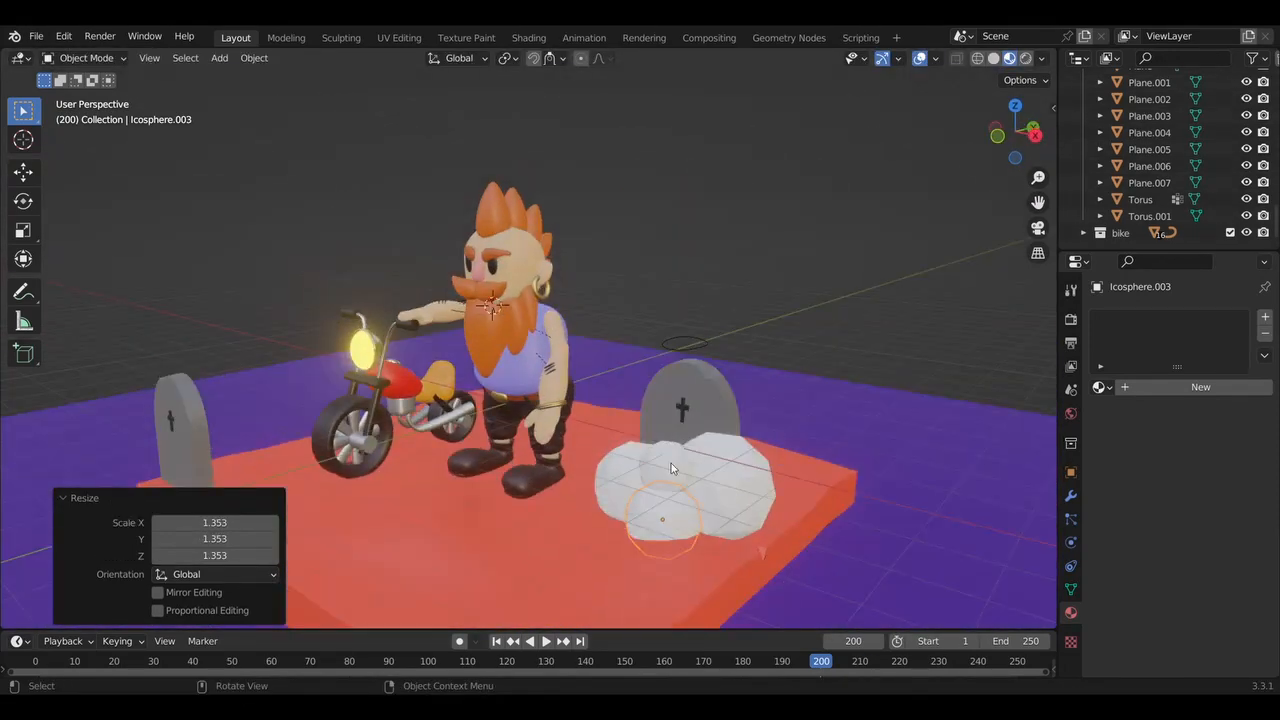
{"action": "left_click", "coordinate": [689, 494]}
{"action": "middle_click_drag", "start_coordinate": [674, 465], "coordinate": [757, 464]}
{"action": "key", "text": "g"}
{"action": "left_click", "coordinate": [697, 506]}
{"action": "left_click", "coordinate": [682, 482]}
{"action": "key", "text": "g"}
{"action": "left_click", "coordinate": [683, 473]}
{"action": "left_click", "coordinate": [600, 475]}
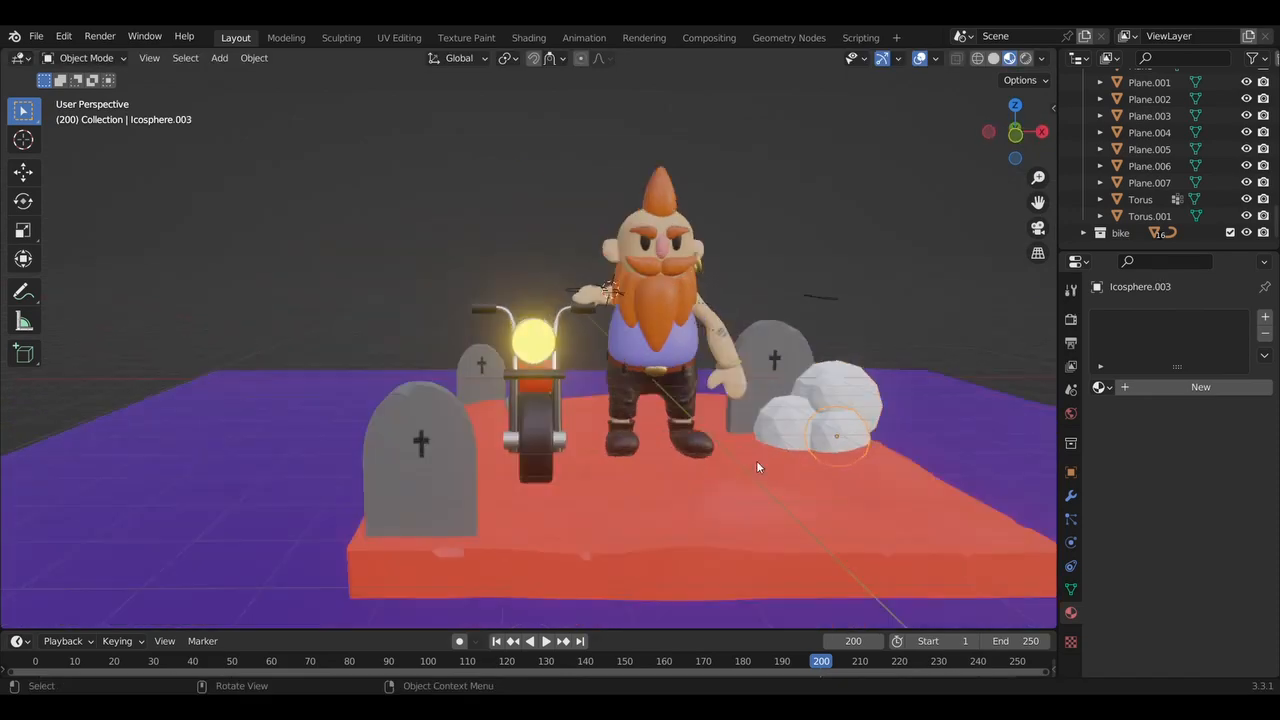
Fine-tune the rocks' placement to tighten the pile on the terrain block
{"action": "key", "text": "g"}
{"action": "left_click", "coordinate": [850, 465]}
{"action": "middle_click_drag", "start_coordinate": [850, 465], "coordinate": [768, 463]}
{"action": "left_click", "coordinate": [500, 490]}
{"action": "key", "text": "g"}
{"action": "left_click", "coordinate": [507, 448]}
Join the separate rocks of the pile on the terrain block into one object
{"action": "middle_click_drag", "start_coordinate": [507, 448], "coordinate": [716, 438]}
{"action": "left_click", "coordinate": [848, 415]}
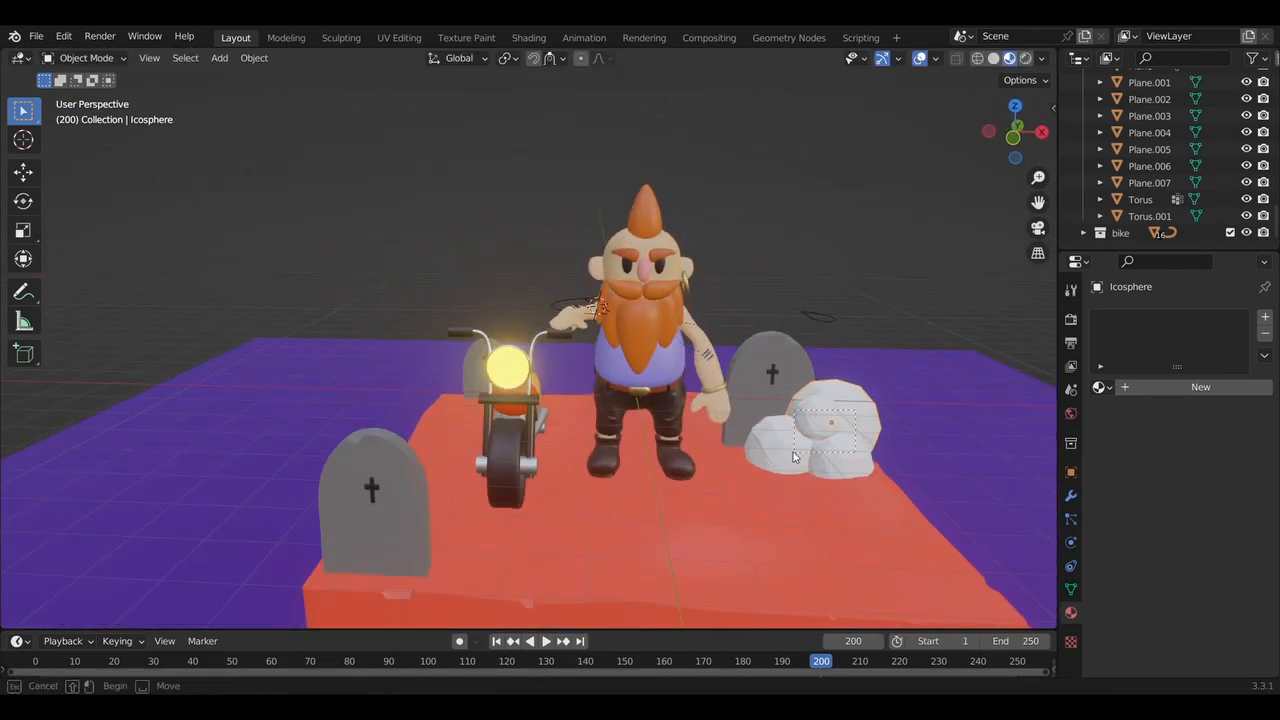
{"action": "left_click_drag", "start_coordinate": [898, 488], "coordinate": [768, 372]}
{"action": "middle_click_drag", "start_coordinate": [768, 360], "coordinate": [815, 350]}
{"action": "left_click", "coordinate": [899, 400], "text": "shift"}
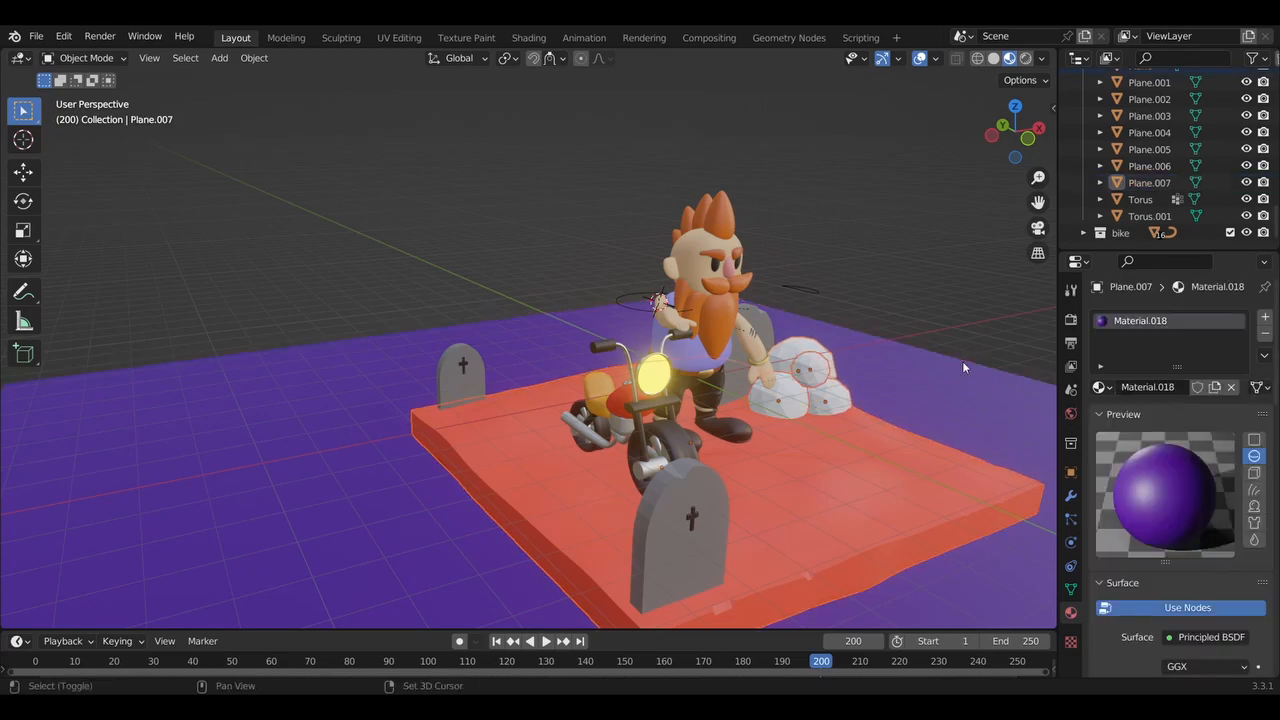
{"action": "middle_click_drag", "start_coordinate": [962, 364], "coordinate": [983, 462]}
{"action": "left_click", "coordinate": [1044, 454], "text": "shift"}
{"action": "left_click", "coordinate": [1044, 454], "text": "shift"}
{"action": "left_click", "coordinate": [990, 452], "text": "shift"}
{"action": "left_click", "coordinate": [990, 452], "text": "shift"}
{"action": "middle_click_drag", "start_coordinate": [920, 362], "coordinate": [889, 393]}
{"action": "key", "text": "ctrl+j"}
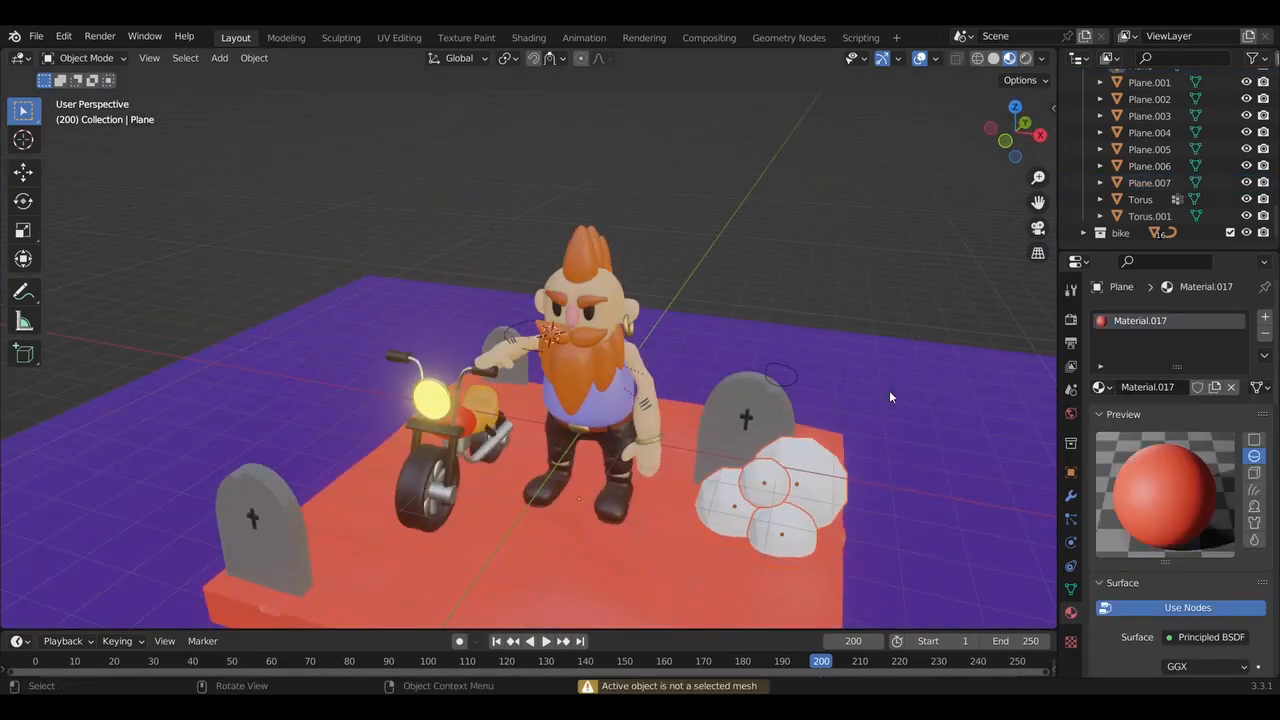
{"action": "left_click", "coordinate": [814, 474], "text": "shift"}
{"action": "key", "text": "ctrl+j"}
Duplicate the joined rock pile to the terrain edge beside the motorcycle, resize the copy and adjust its position
{"action": "middle_click_drag", "start_coordinate": [704, 489], "coordinate": [742, 484]}
{"action": "key", "text": "shift+d"}
{"action": "left_click", "coordinate": [364, 553]}
{"action": "middle_click_drag", "start_coordinate": [295, 520], "coordinate": [435, 495]}
{"action": "key", "text": "s"}
{"action": "left_click", "coordinate": [426, 477]}
{"action": "key", "text": "g"}
{"action": "left_click", "coordinate": [434, 494]}
Duplicate the small pile to behind the biker, rotate the copy -204° about Z and lower it about 0.25 m onto the terrain
{"action": "key", "text": "shift+d"}
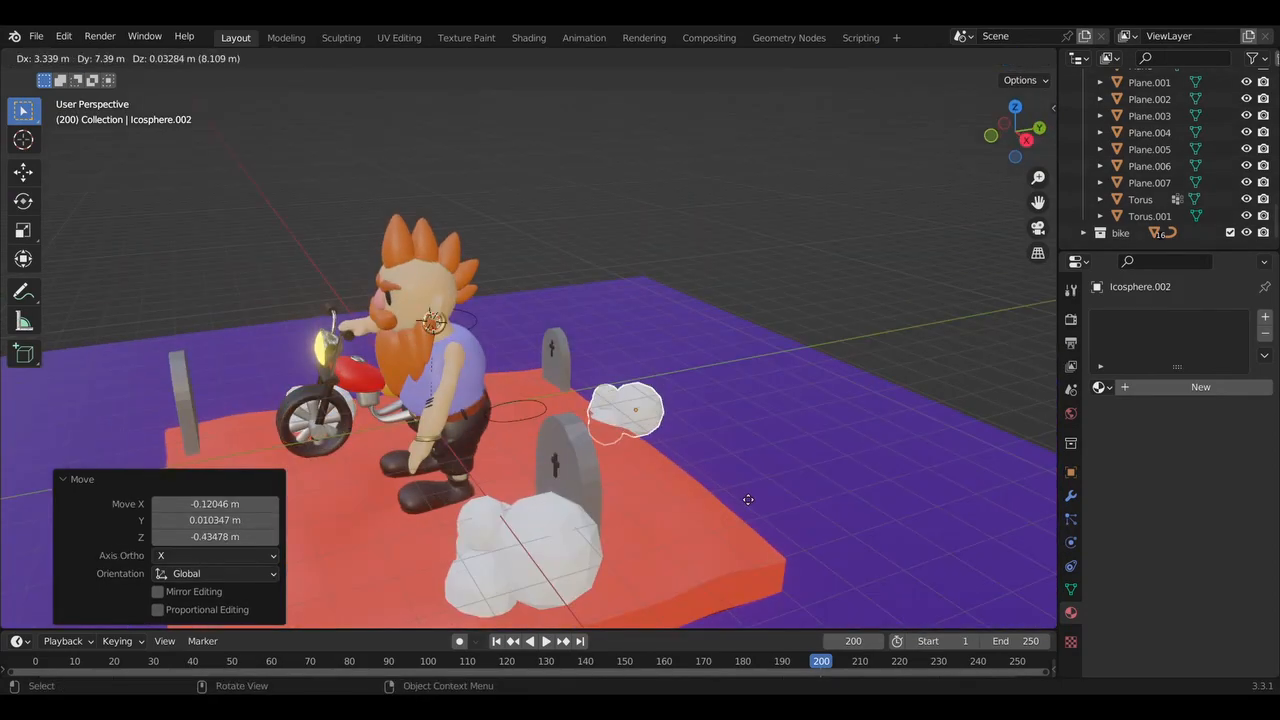
{"action": "left_click", "coordinate": [748, 499]}
{"action": "key", "text": "g"}
{"action": "middle_click_drag", "start_coordinate": [748, 499], "coordinate": [676, 464]}
{"action": "left_click", "coordinate": [680, 465]}
{"action": "key", "text": "r"}
{"action": "key", "text": "z"}
{"action": "left_click", "coordinate": [636, 258]}
{"action": "key", "text": "g"}
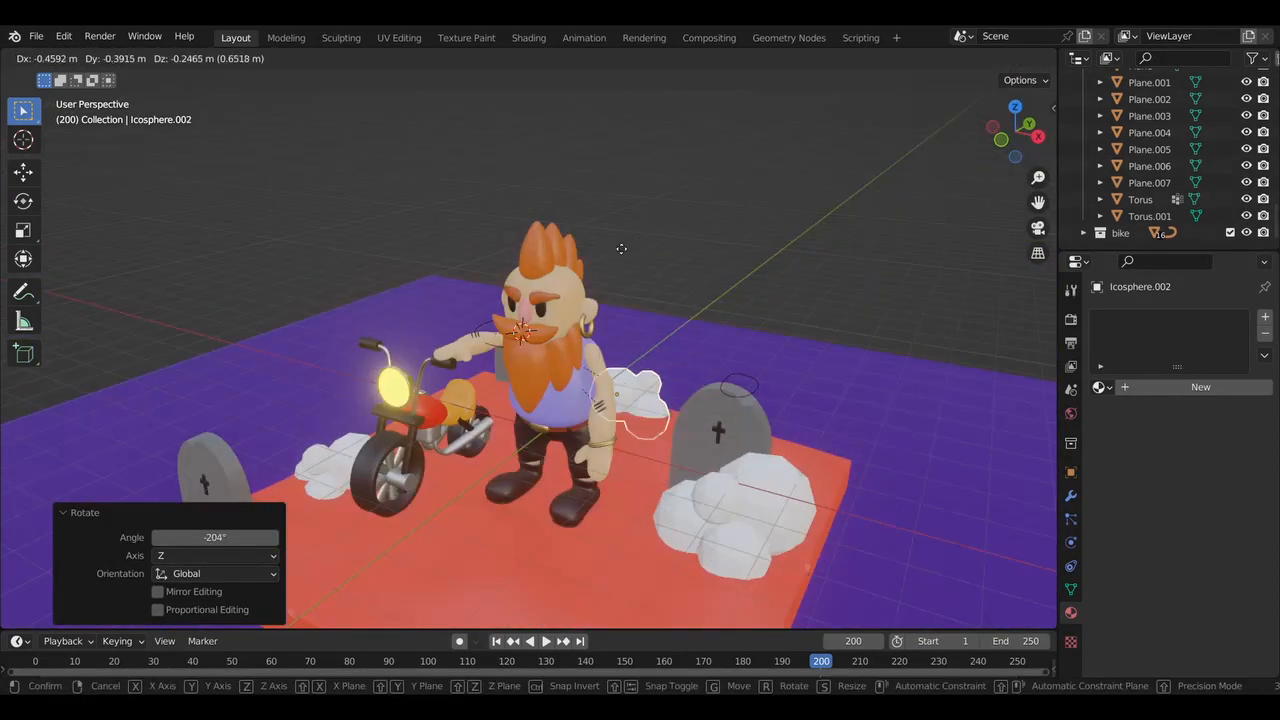
{"action": "left_click", "coordinate": [621, 248]}
{"action": "middle_click_drag", "start_coordinate": [621, 248], "coordinate": [504, 450]}
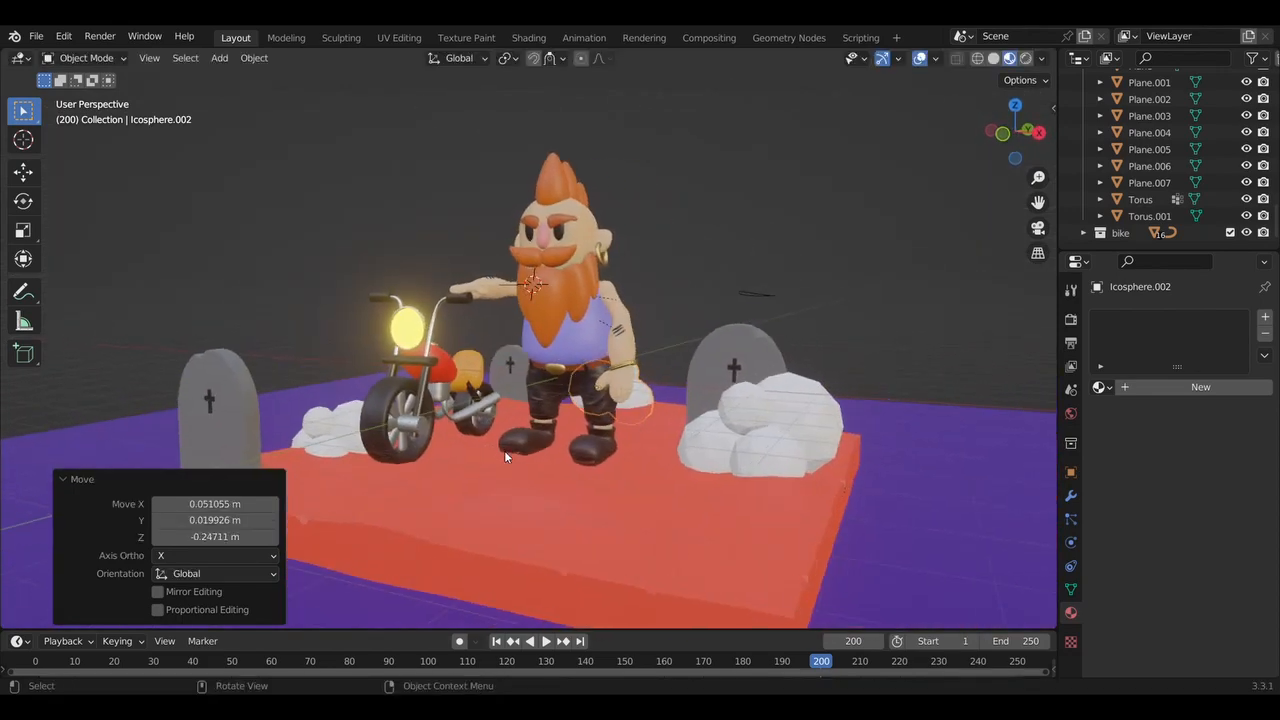
{"action": "middle_click_drag", "start_coordinate": [504, 450], "coordinate": [465, 457]}
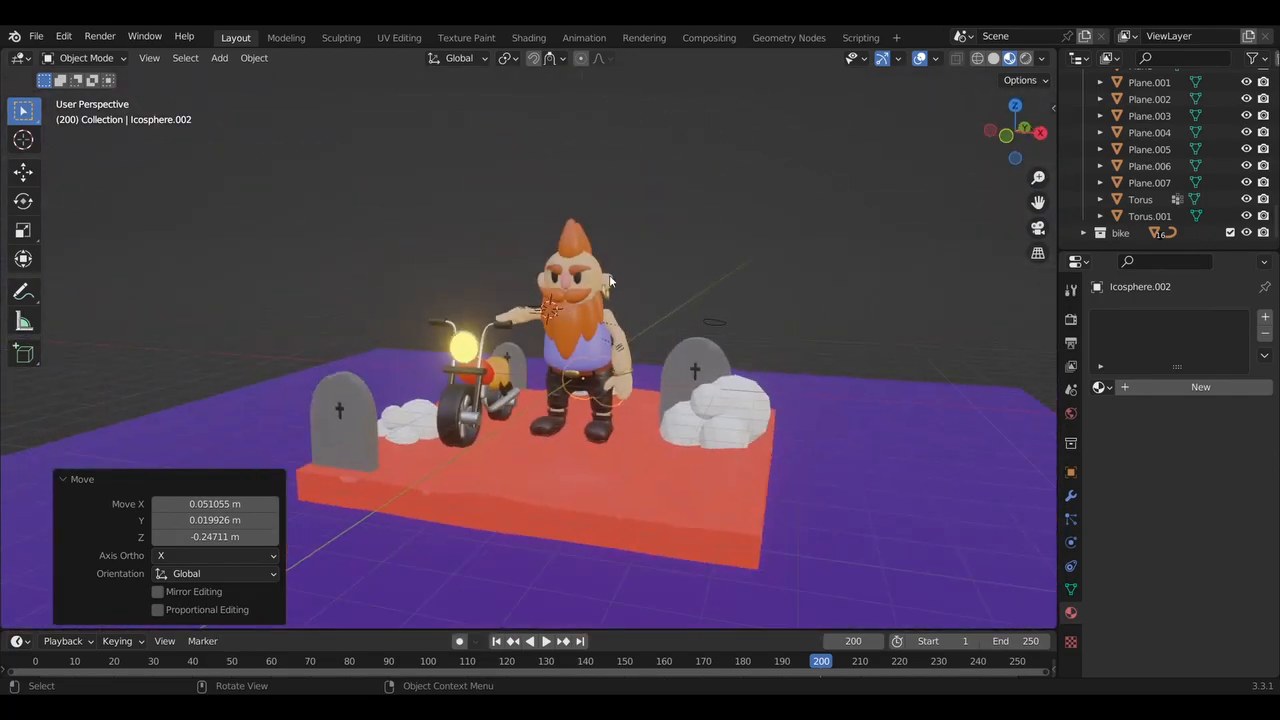
Create a new material for a rock pile and give it a bright green base colour
{"action": "left_click", "coordinate": [565, 472]}
{"action": "middle_click_drag", "start_coordinate": [565, 472], "coordinate": [490, 486]}
{"action": "left_click", "coordinate": [550, 490]}
{"action": "left_click", "coordinate": [1198, 387]}
{"action": "scroll", "coordinate": [1194, 540], "scroll_direction": "down", "scroll_amount": 4}
{"action": "left_click", "coordinate": [1195, 561]}
{"action": "left_click_drag", "start_coordinate": [1141, 368], "coordinate": [1109, 351]}
Assign the same green material to the remaining rock piles
{"action": "left_click", "coordinate": [573, 386]}
{"action": "left_click", "coordinate": [1102, 387]}
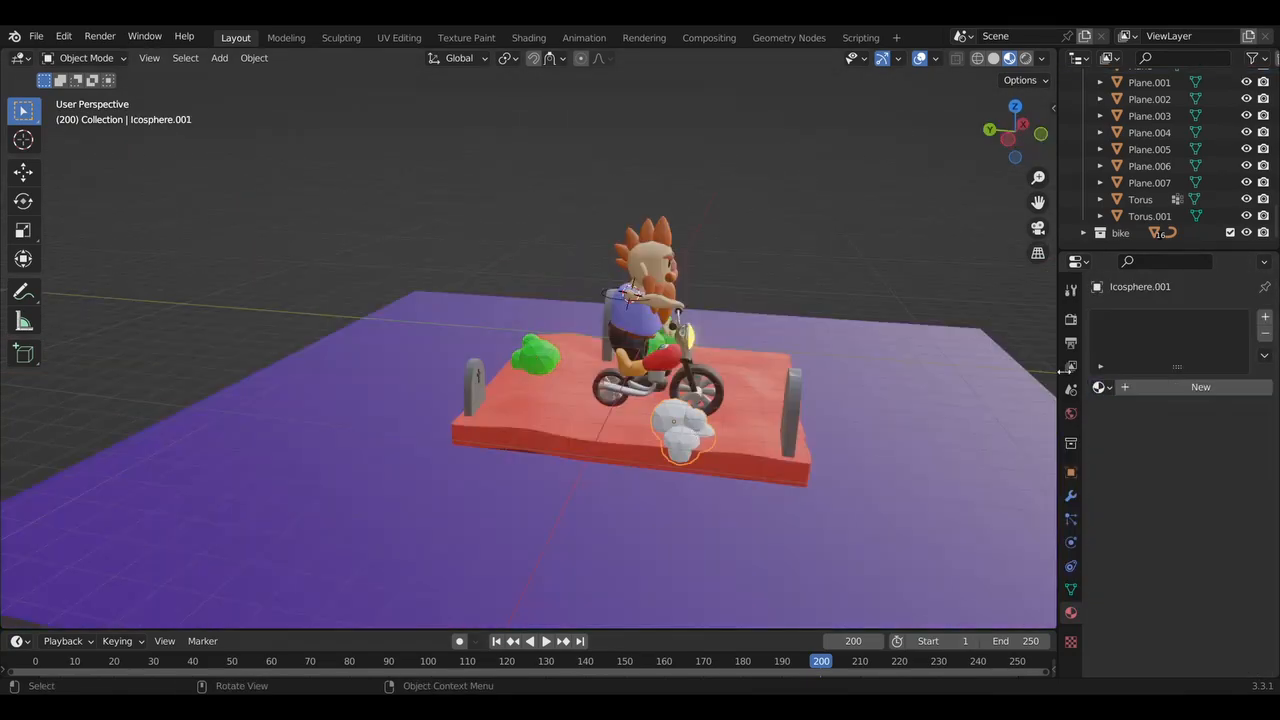
{"action": "left_click", "coordinate": [1102, 387]}
{"action": "left_click", "coordinate": [964, 557]}
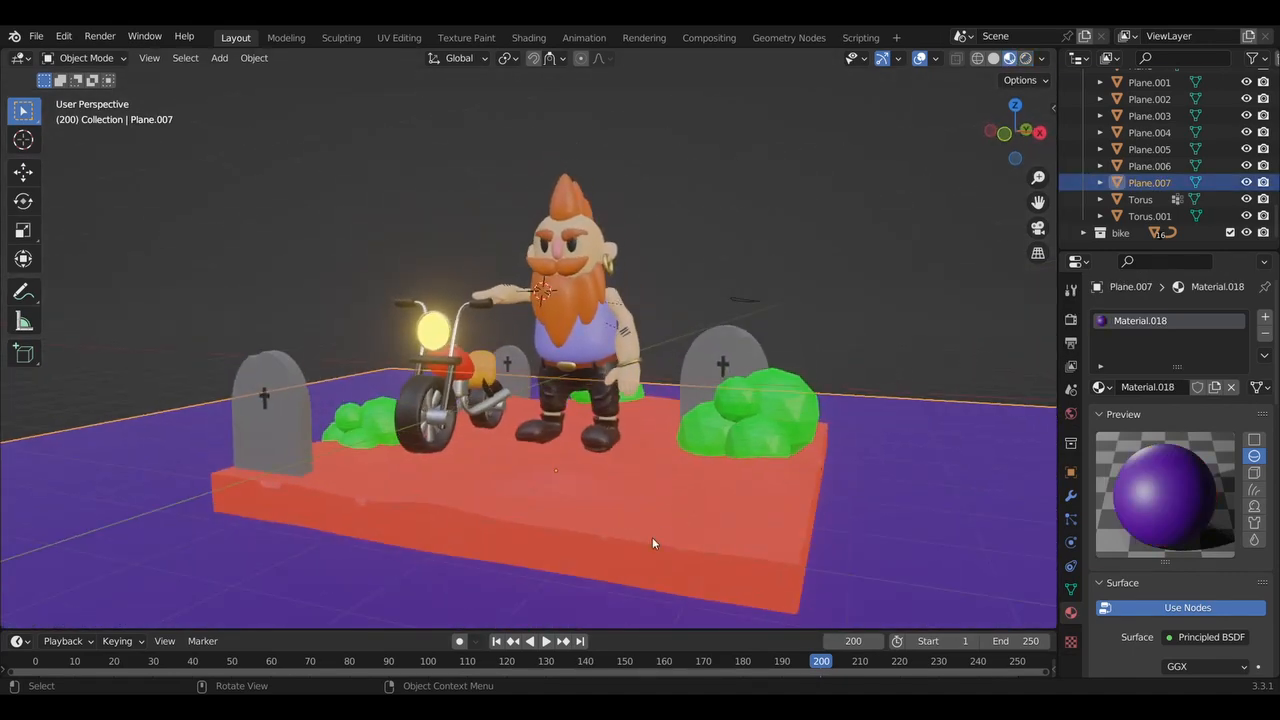
{"action": "left_click", "coordinate": [652, 537]}
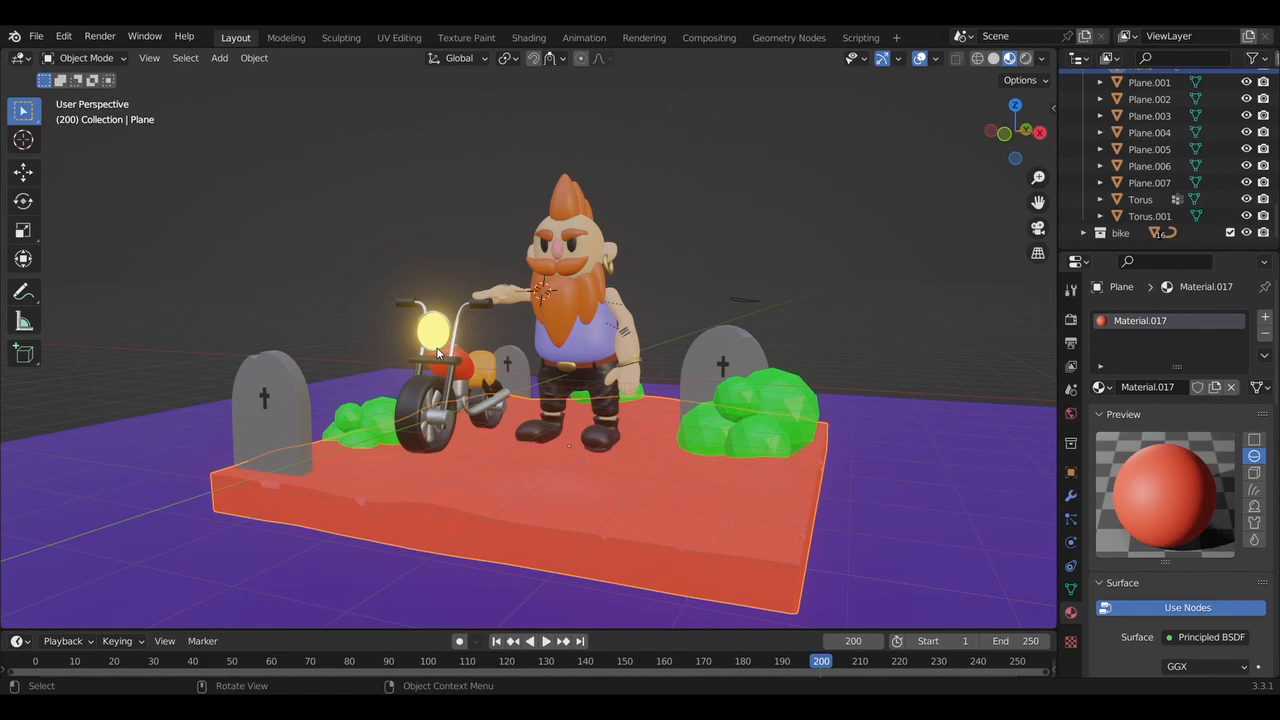
Refine the green material with a bright green subsurface colour, subsurface radius 6.2, 4.1 and 100, and roughness 0.408
{"action": "left_click_drag", "start_coordinate": [1237, 232], "coordinate": [1238, 292]}
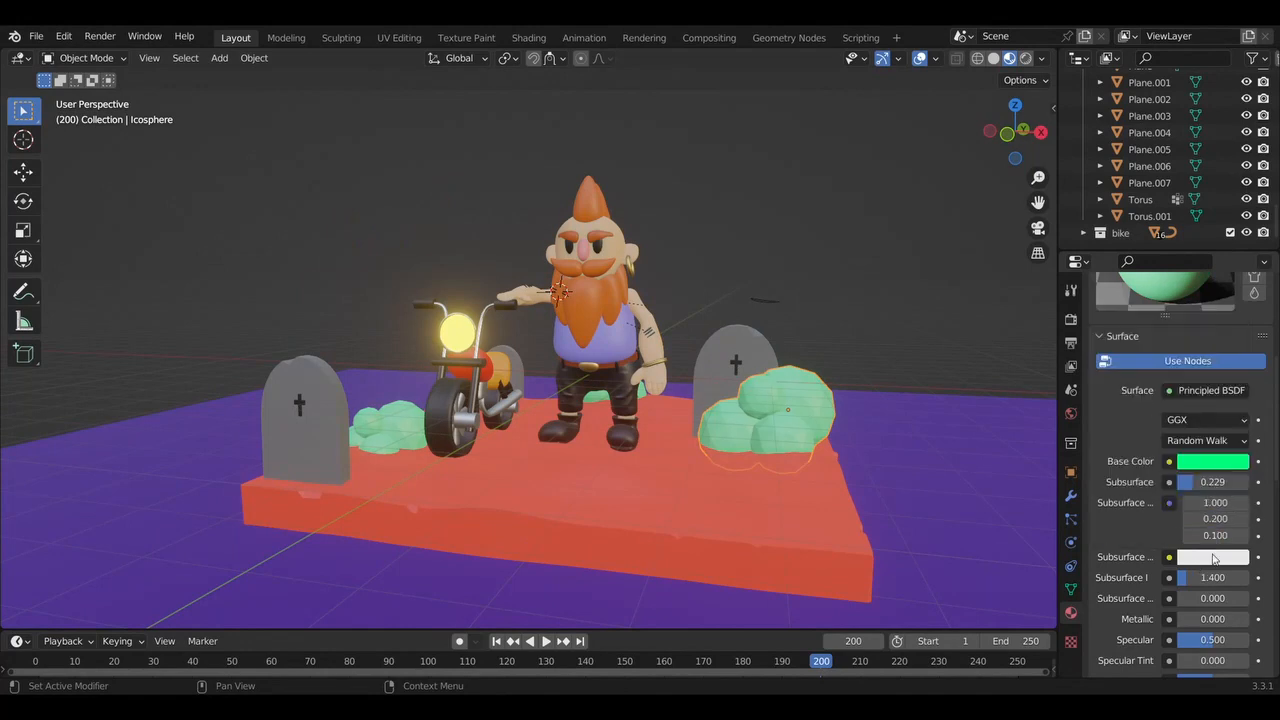
{"action": "left_click", "coordinate": [1214, 559]}
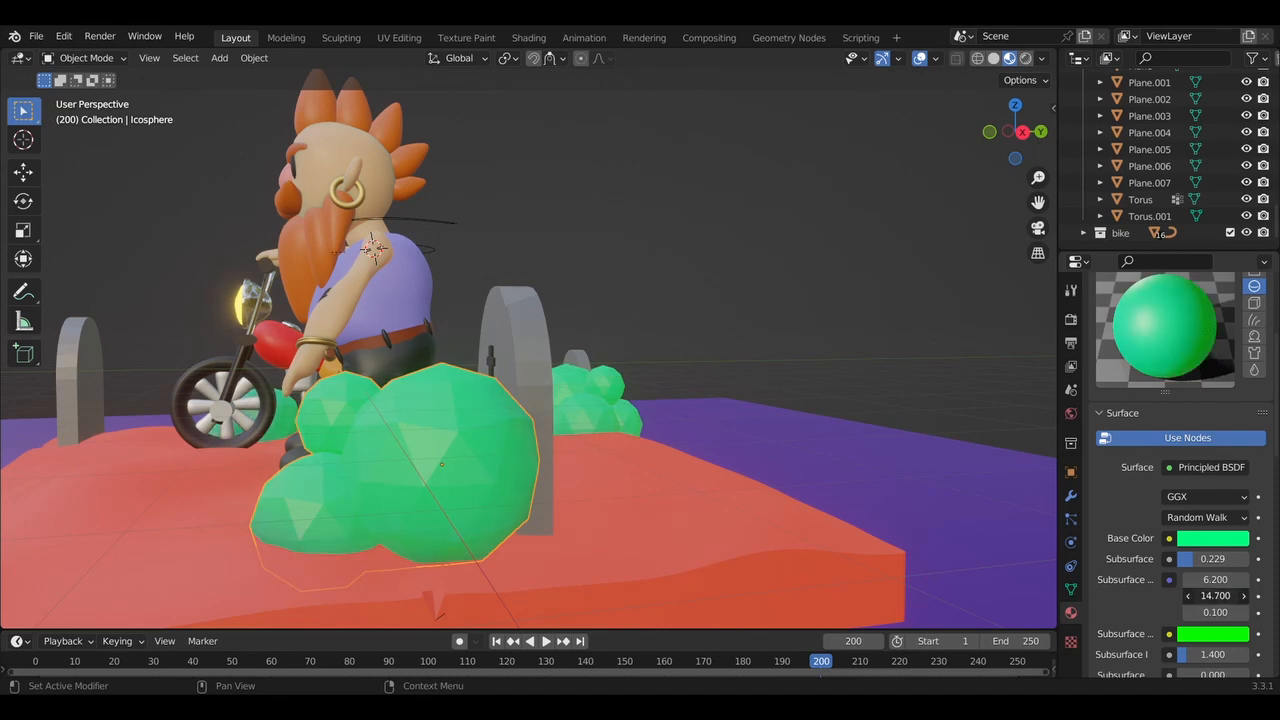
{"action": "scroll", "coordinate": [1242, 674], "scroll_direction": "down", "scroll_amount": 2}
{"action": "left_click_drag", "start_coordinate": [1215, 548], "coordinate": [1250, 548]}
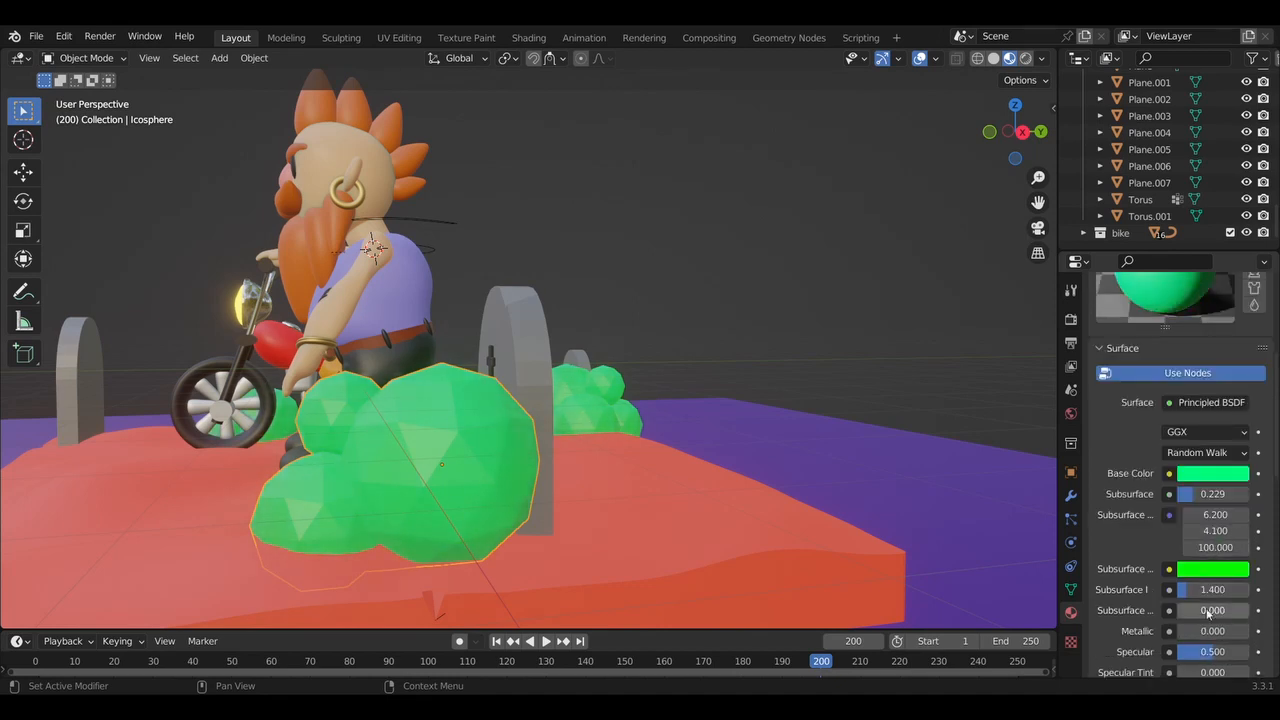
{"action": "left_click_drag", "start_coordinate": [1213, 631], "coordinate": [1180, 631]}
{"action": "scroll", "coordinate": [1213, 600], "scroll_direction": "down", "scroll_amount": 3}
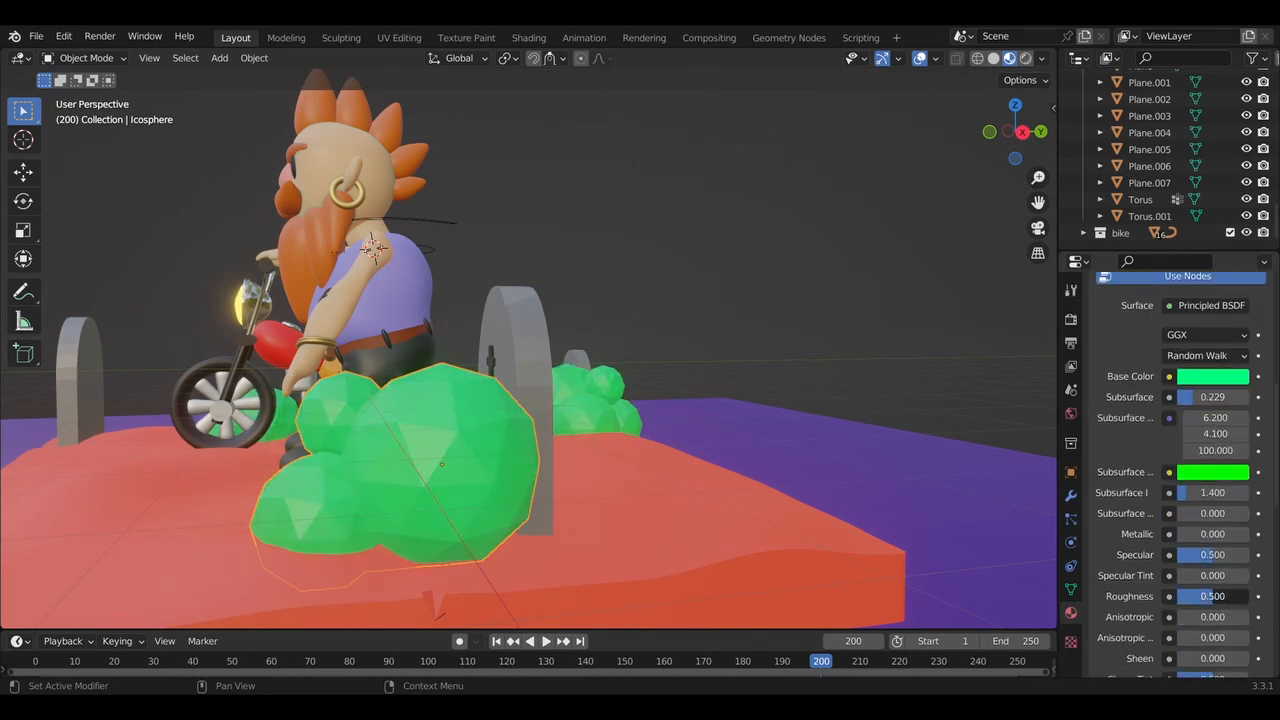
Change the terrain block's base colour to a light salmon pink
{"action": "middle_click_drag", "start_coordinate": [878, 510], "coordinate": [880, 520]}
{"action": "scroll", "coordinate": [878, 510], "scroll_direction": "down", "scroll_amount": 2}
{"action": "left_click", "coordinate": [880, 520]}
{"action": "left_click", "coordinate": [1192, 380]}
{"action": "mouse_move", "coordinate": [1157, 245]}
{"action": "left_mouse_down"}
{"action": "mouse_move", "coordinate": [1153, 233]}
{"action": "mouse_move", "coordinate": [1146, 246]}
{"action": "mouse_move", "coordinate": [1171, 224]}
{"action": "mouse_move", "coordinate": [1173, 189]}
{"action": "mouse_move", "coordinate": [1127, 179]}
{"action": "mouse_move", "coordinate": [1161, 230]}
{"action": "left_mouse_up"}
{"action": "scroll", "coordinate": [932, 296], "scroll_direction": "down", "scroll_amount": 3}
Duplicate the large green bush beside the tombstone and place the copy on the front part of the terrain block
{"action": "middle_click_drag", "start_coordinate": [932, 296], "coordinate": [932, 296]}
{"action": "left_click", "coordinate": [749, 399]}
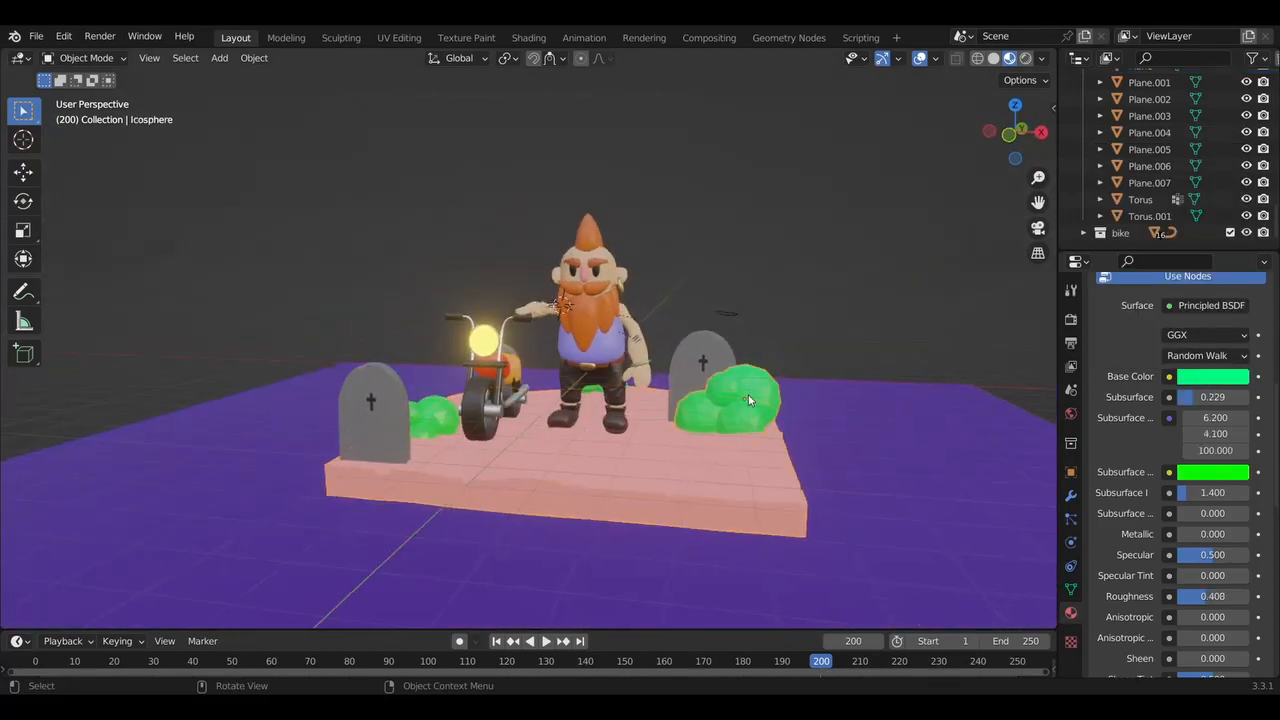
{"action": "middle_click_drag", "start_coordinate": [749, 400], "coordinate": [749, 400]}
{"action": "key", "text": "shift+d"}
{"action": "left_click", "coordinate": [537, 419]}
{"action": "middle_click_drag", "start_coordinate": [537, 419], "coordinate": [537, 387]}
{"action": "key", "text": "g"}
{"action": "left_click", "coordinate": [537, 387]}
{"action": "key", "text": "g"}
{"action": "left_click", "coordinate": [475, 415]}
{"action": "key", "text": "g"}
{"action": "middle_click_drag", "start_coordinate": [475, 415], "coordinate": [790, 395]}
{"action": "left_click", "coordinate": [490, 438]}
{"action": "key", "text": "g"}
{"action": "left_click", "coordinate": [640, 425]}
{"action": "left_click", "coordinate": [708, 410]}
{"action": "left_click", "coordinate": [1210, 376]}
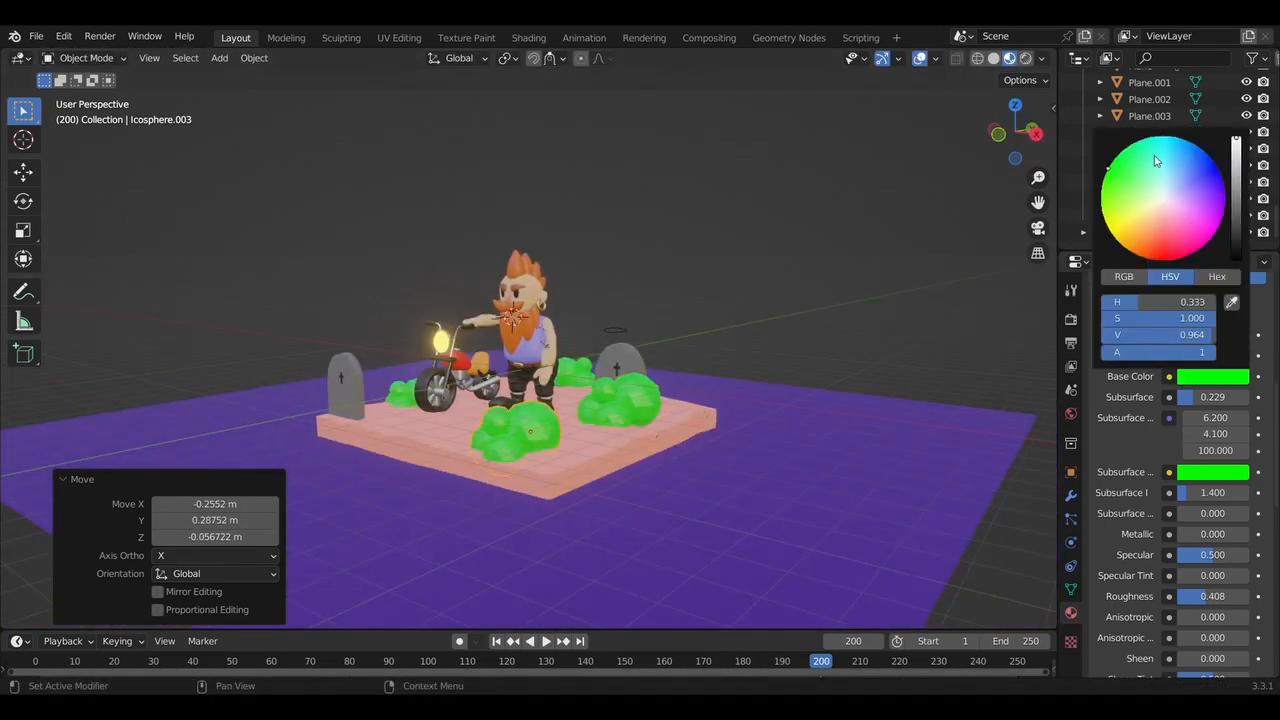
{"action": "key", "text": "ctrl+z"}
{"action": "key", "text": "ctrl+z"}
{"action": "key", "text": "ctrl+z"}
Reposition the duplicated bush at the front corner of the terrain and rotate it 104° about Z
{"action": "key", "text": "g"}
{"action": "left_click", "coordinate": [840, 256]}
{"action": "middle_click_drag", "start_coordinate": [840, 256], "coordinate": [866, 225]}
{"action": "key", "text": "g"}
{"action": "left_click", "coordinate": [867, 232]}
{"action": "key", "text": "r"}
{"action": "key", "text": "z"}
{"action": "left_click", "coordinate": [413, 313]}
{"action": "scroll", "coordinate": [349, 280], "scroll_direction": "up", "scroll_amount": 3}
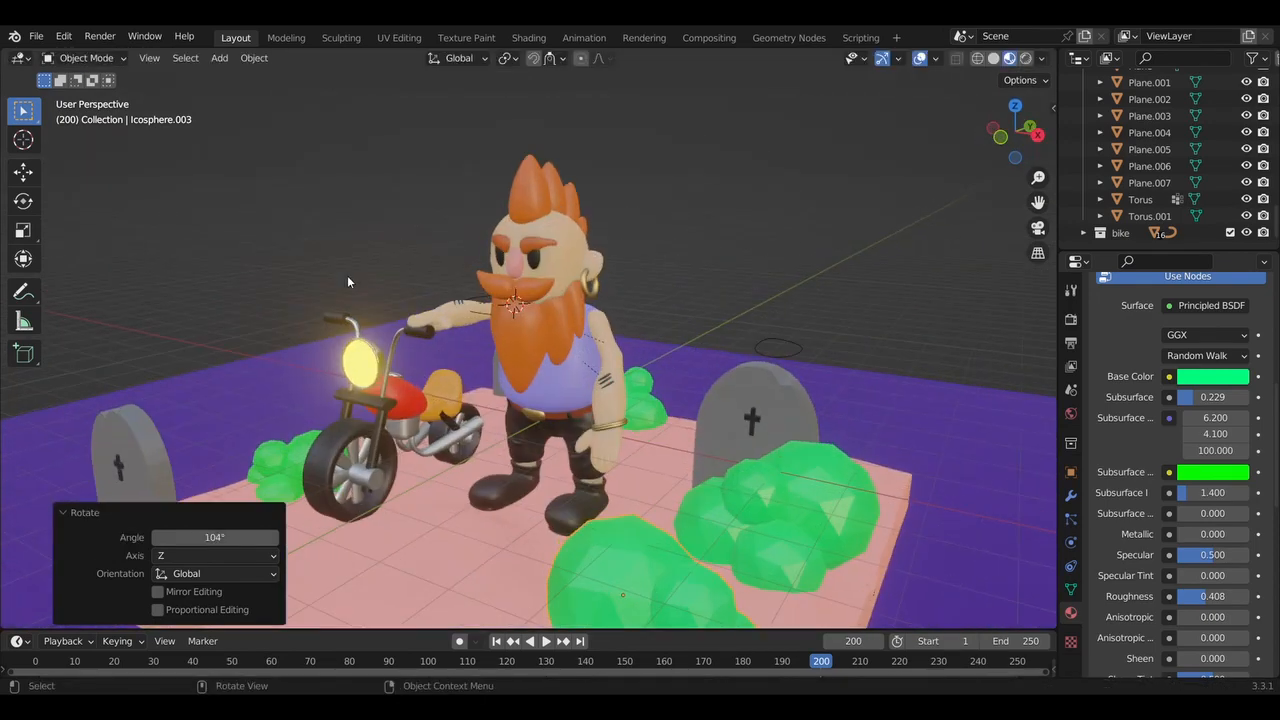
{"action": "scroll", "coordinate": [348, 282], "scroll_direction": "down", "scroll_amount": 2}
{"action": "middle_click_drag", "start_coordinate": [349, 279], "coordinate": [350, 282]}
Give the front bush its own new material with a bright teal-green base colour
{"action": "scroll", "coordinate": [1215, 360], "scroll_direction": "up", "scroll_amount": 10}
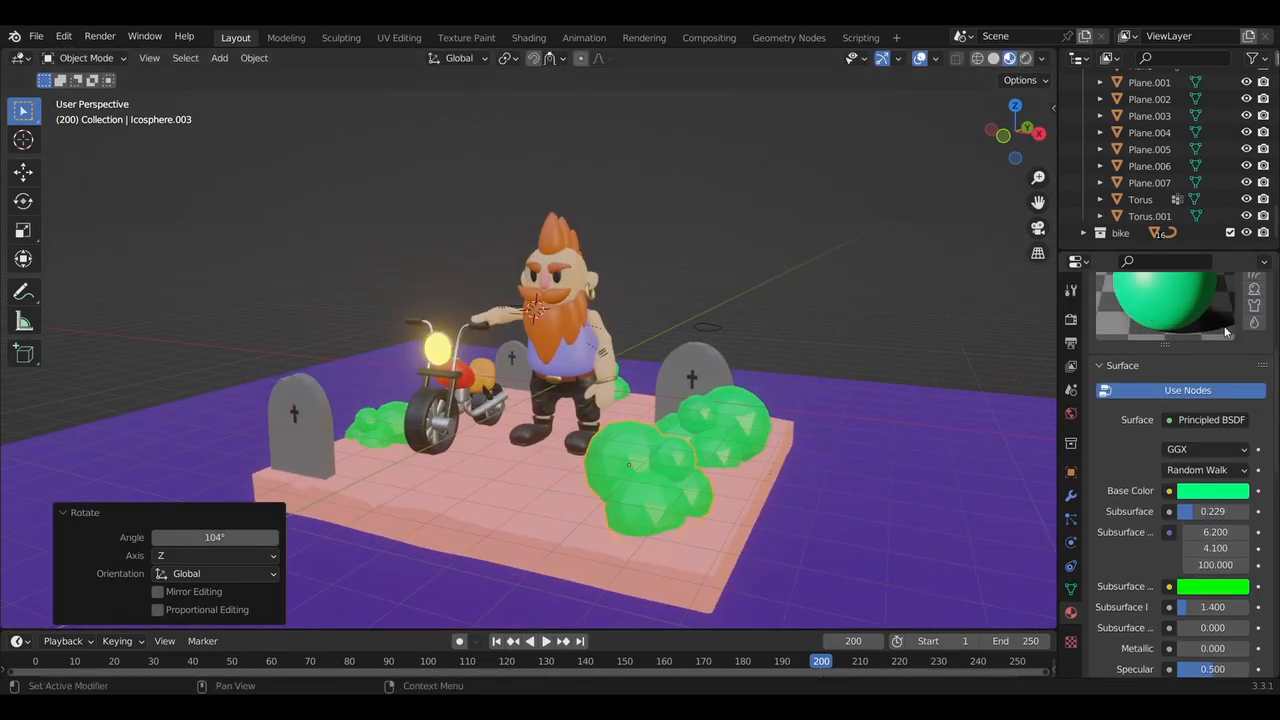
{"action": "left_click", "coordinate": [1180, 388]}
{"action": "scroll", "coordinate": [1158, 401], "scroll_direction": "down", "scroll_amount": 10}
{"action": "left_click", "coordinate": [1192, 393]}
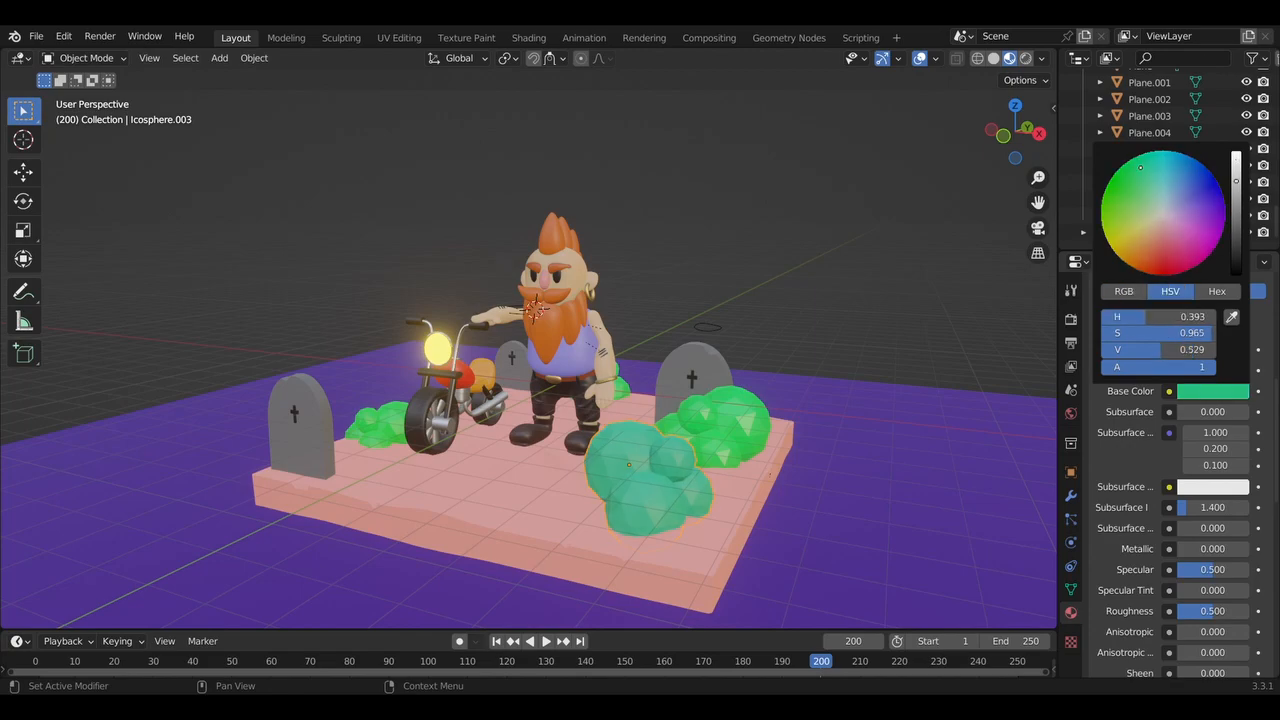
{"action": "left_click_drag", "start_coordinate": [1236, 181], "coordinate": [1236, 158]}
{"action": "left_click", "coordinate": [1190, 392]}
{"action": "left_click_drag", "start_coordinate": [1140, 168], "coordinate": [1131, 171]}
{"action": "middle_click_drag", "start_coordinate": [922, 319], "coordinate": [922, 321]}
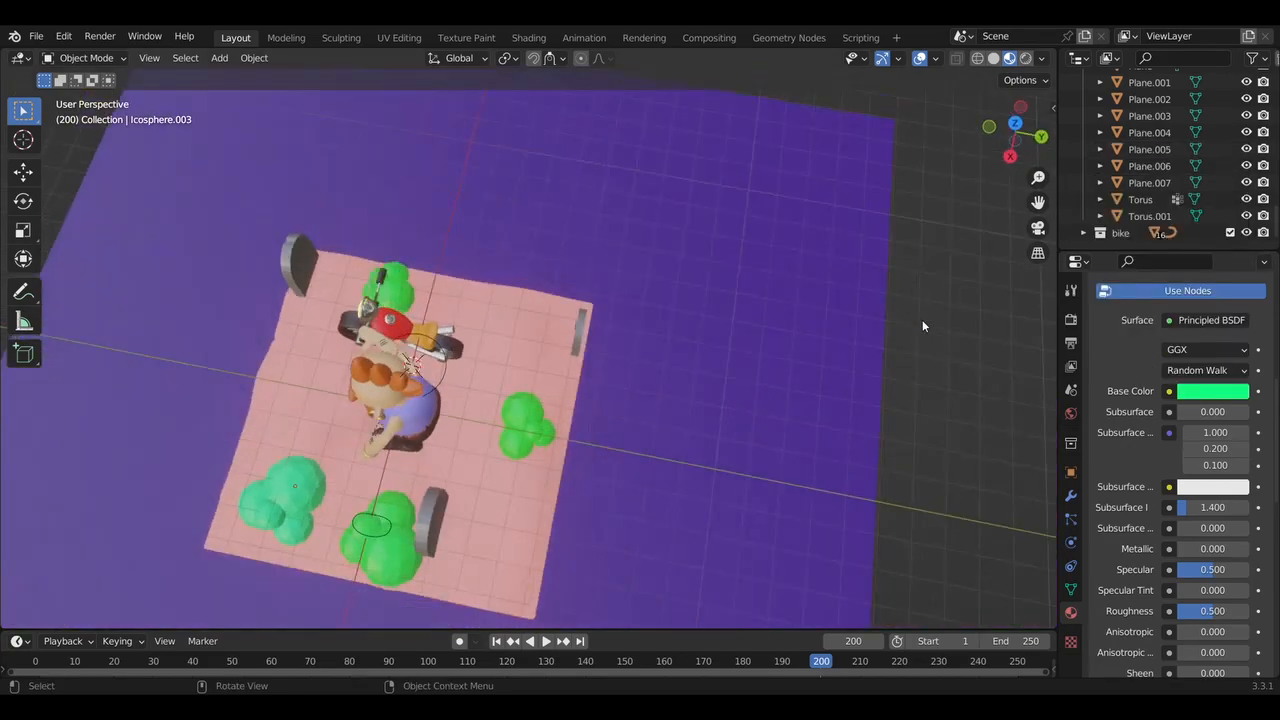
Duplicate the teal-green bush to the back edge of the terrain in top view and scale the copy to about 0.75
{"action": "key", "text": "KP_7"}
{"action": "key", "text": "shift+d"}
{"action": "left_click", "coordinate": [672, 320]}
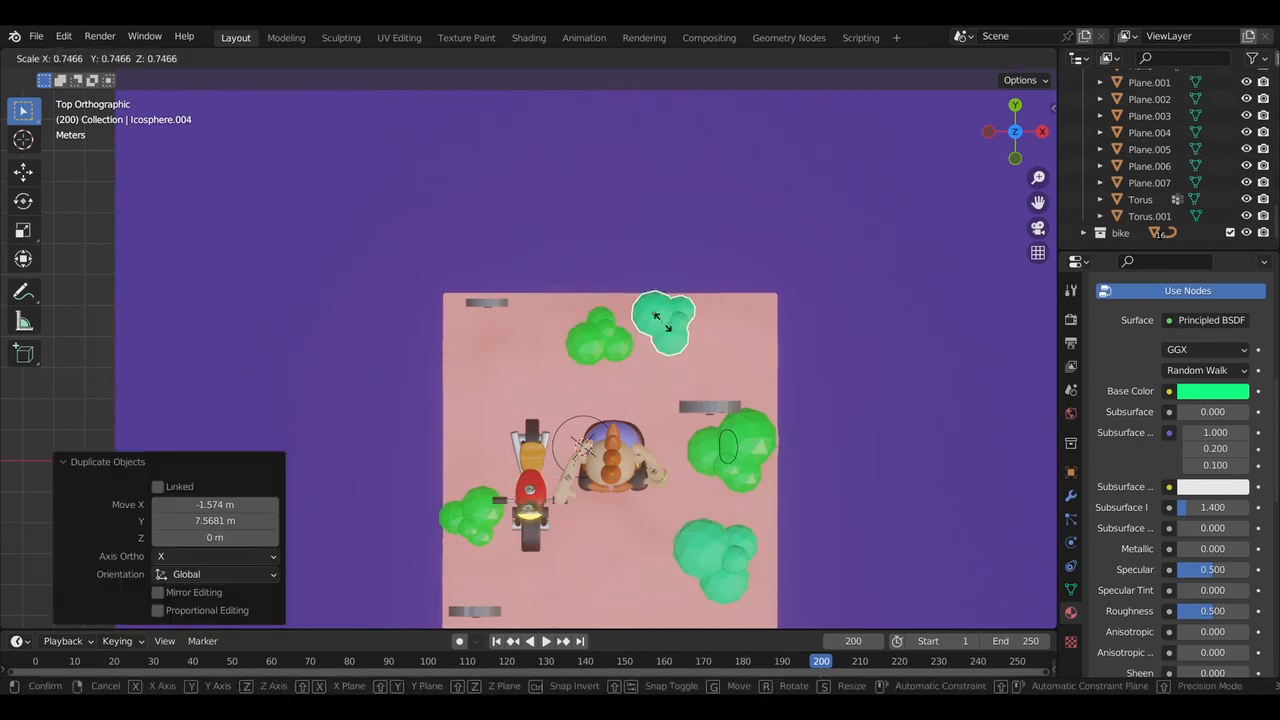
{"action": "left_click", "coordinate": [661, 319]}
{"action": "middle_click_drag", "start_coordinate": [661, 319], "coordinate": [458, 393]}
{"action": "left_click", "coordinate": [729, 316]}
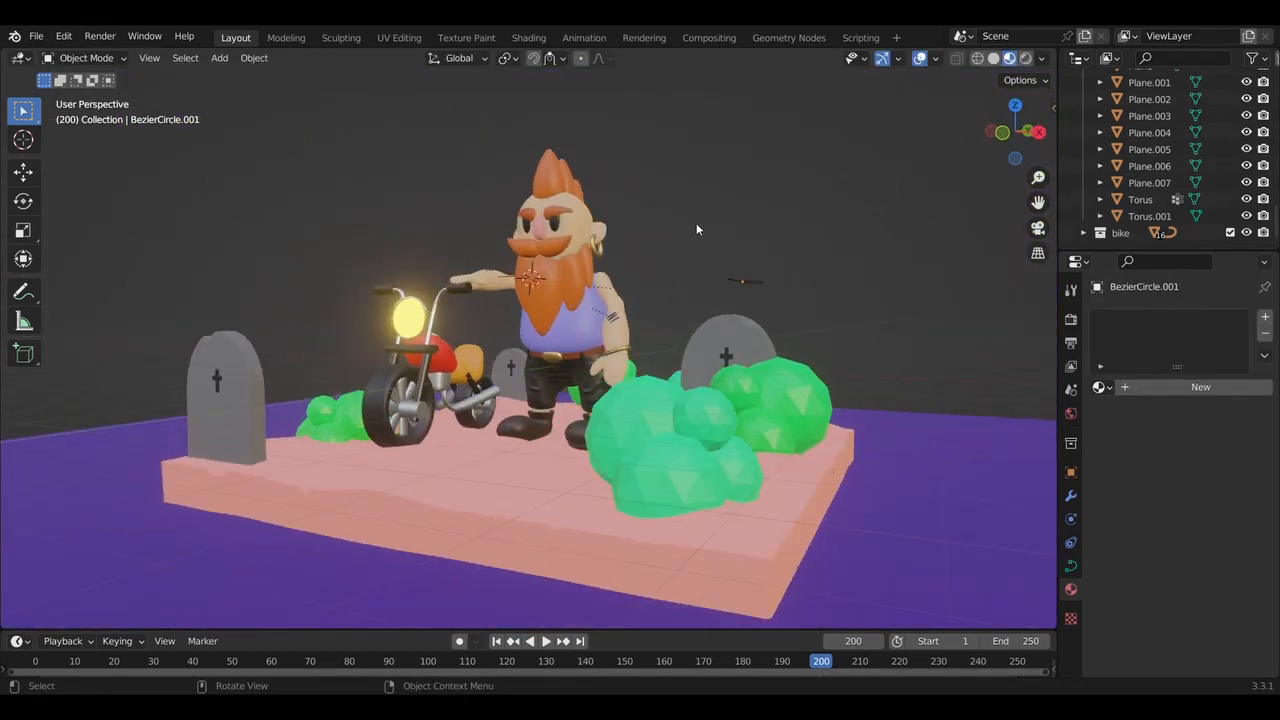
{"action": "mouse_move", "coordinate": [697, 226]}
{"action": "middle_mouse_down"}
{"action": "mouse_move", "coordinate": [640, 240]}
{"action": "mouse_move", "coordinate": [696, 225]}
{"action": "middle_mouse_up"}
Add a cube mesh and flatten it along Z as the base of a stepping stone
{"action": "key", "text": "shift+a"}
{"action": "mouse_move", "coordinate": [697, 222]}
{"action": "left_click", "coordinate": [915, 236]}
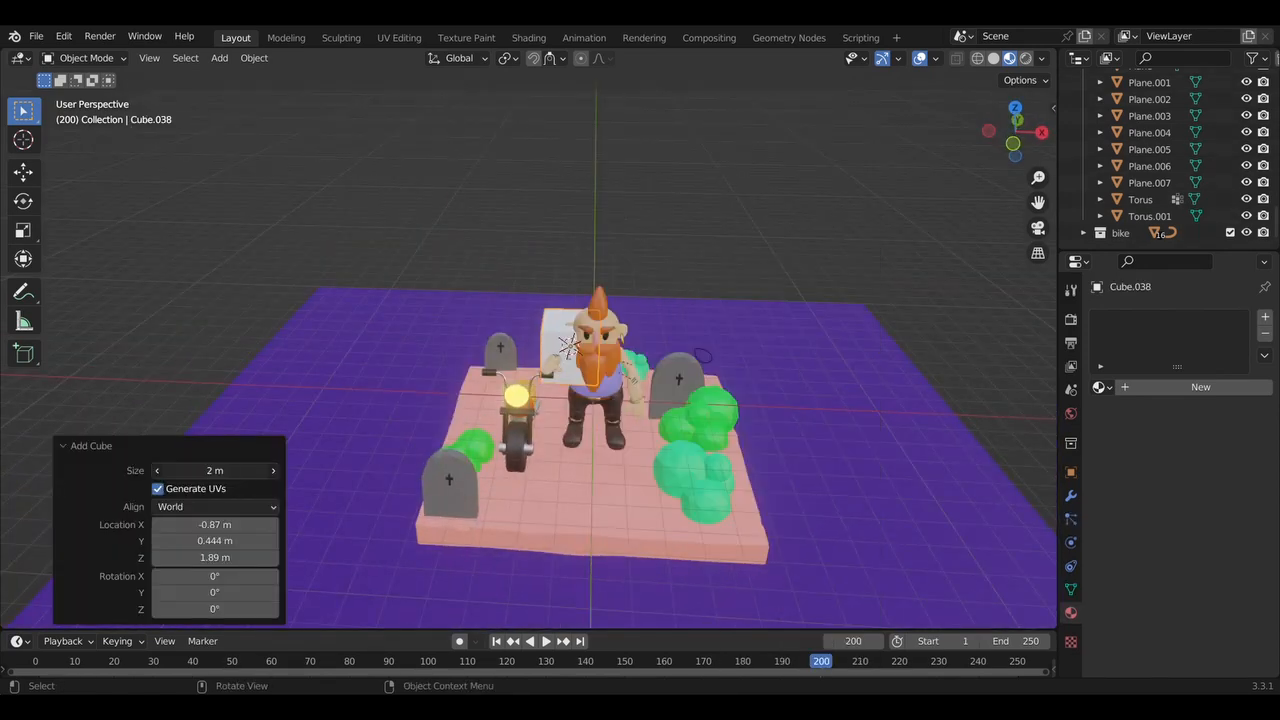
{"action": "key", "text": "s"}
{"action": "key", "text": "z"}
{"action": "left_click", "coordinate": [510, 345]}
Add a Subdivision Surface modifier to the flattened cube and set its viewport level to 3
{"action": "left_click", "coordinate": [1171, 391]}
{"action": "left_click", "coordinate": [1071, 496]}
{"action": "left_click", "coordinate": [1140, 319]}
{"action": "left_click", "coordinate": [955, 616]}
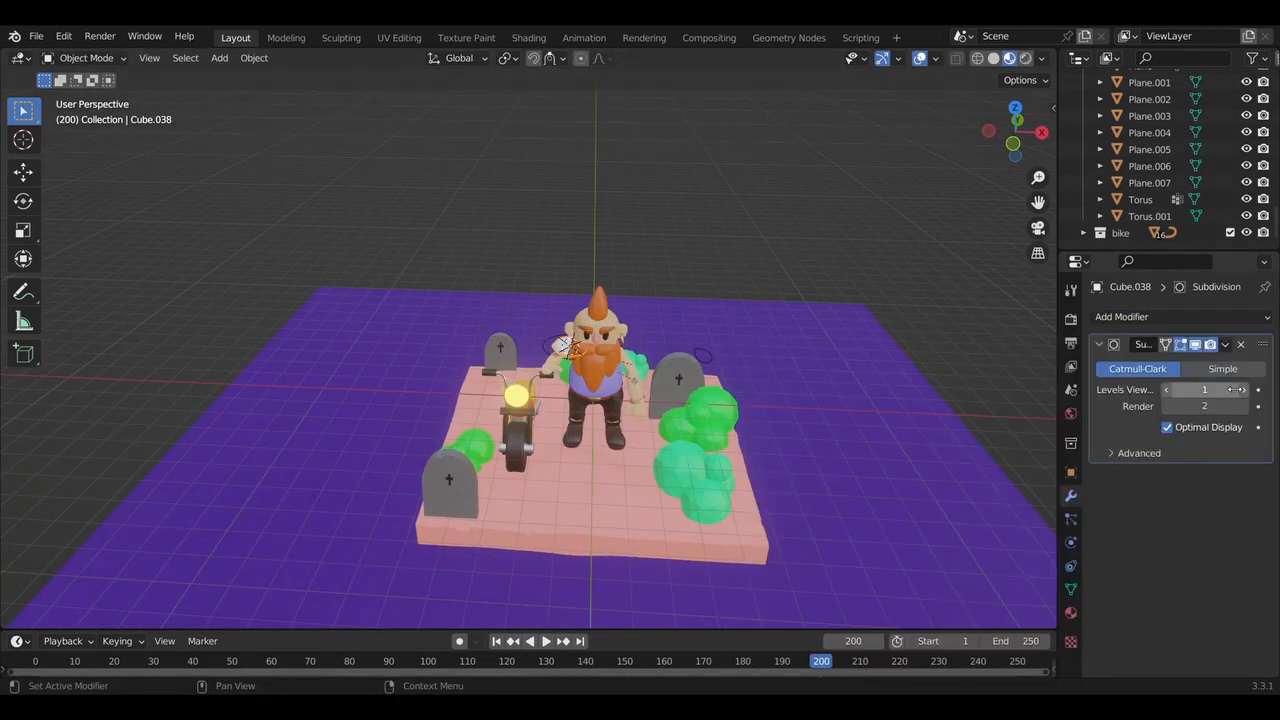
Scale the rounded stone along X and move it onto the front part of the terrain block
{"action": "middle_click_drag", "start_coordinate": [582, 348], "coordinate": [690, 500]}
{"action": "key", "text": "s"}
{"action": "key", "text": "x"}
{"action": "left_click", "coordinate": [693, 456]}
{"action": "key", "text": "KP_1"}
{"action": "key", "text": "g"}
{"action": "left_click", "coordinate": [690, 500]}
Duplicate the stone into smaller copies beside it, scaling one by 0.814, and adjust their position and height on the terrain
{"action": "key", "text": "shift+d"}
{"action": "left_click", "coordinate": [616, 493]}
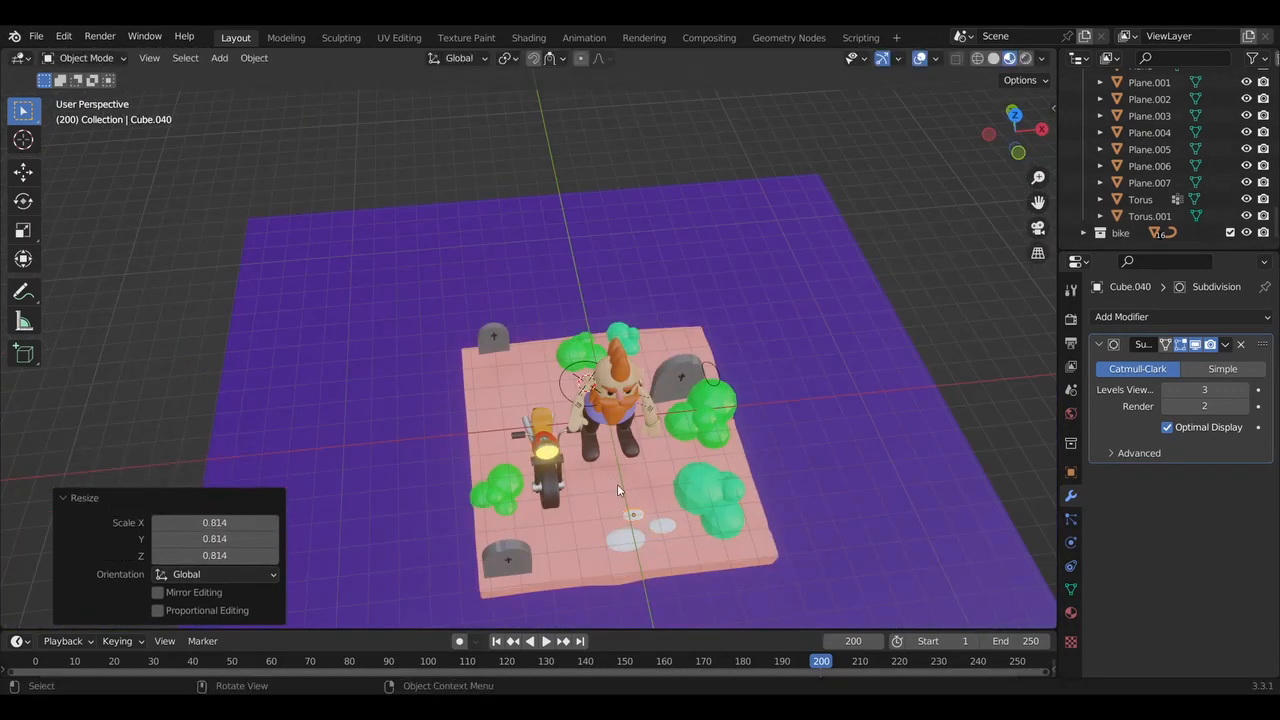
{"action": "middle_click_drag", "start_coordinate": [617, 486], "coordinate": [602, 383]}
{"action": "key", "text": "g"}
{"action": "left_click", "coordinate": [622, 392]}
{"action": "key", "text": "g"}
{"action": "left_click", "coordinate": [596, 380]}
{"action": "key", "text": "g"}
{"action": "key", "text": "z"}
{"action": "left_click", "coordinate": [589, 521]}
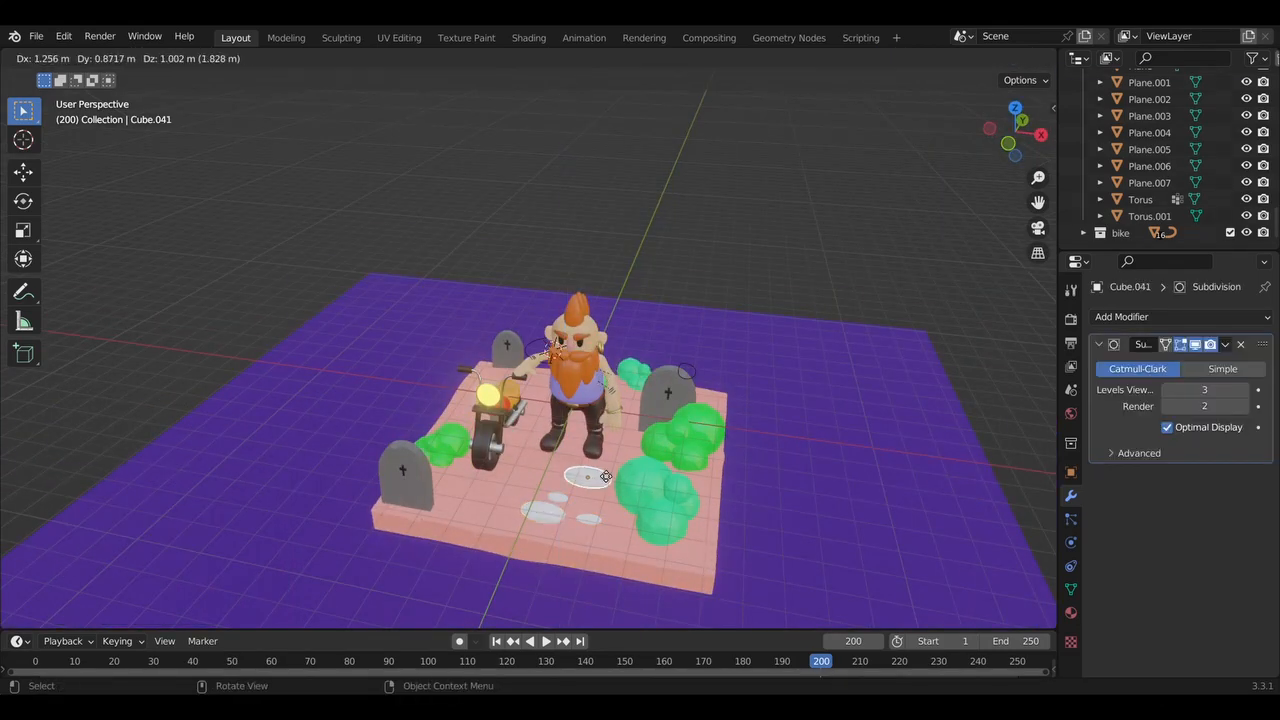
Place another stone copy next to the teal-green bush at the front of the terrain
{"action": "left_click", "coordinate": [606, 476]}
{"action": "middle_click_drag", "start_coordinate": [607, 476], "coordinate": [632, 440]}
{"action": "key", "text": "g"}
{"action": "left_click", "coordinate": [630, 482]}
{"action": "left_click", "coordinate": [647, 568]}
{"action": "middle_click_drag", "start_coordinate": [620, 501], "coordinate": [699, 585]}
Duplicate more stones across the front of the terrain towards the front tombstone
{"action": "left_click", "coordinate": [641, 561]}
{"action": "key", "text": "shift+d"}
{"action": "left_click", "coordinate": [520, 551]}
{"action": "left_click", "coordinate": [699, 586]}
{"action": "key", "text": "shift+d"}
{"action": "left_click", "coordinate": [441, 586]}
Reposition the new stone near the front tombstone and lower it about 0.2 m along Z onto the terrain
{"action": "middle_click_drag", "start_coordinate": [441, 586], "coordinate": [450, 460]}
{"action": "key", "text": "g"}
{"action": "left_click", "coordinate": [466, 597]}
{"action": "left_click", "coordinate": [417, 396]}
{"action": "key", "text": "g"}
{"action": "key", "text": "z"}
{"action": "left_click", "coordinate": [420, 420]}
{"action": "middle_click_drag", "start_coordinate": [420, 420], "coordinate": [485, 513]}
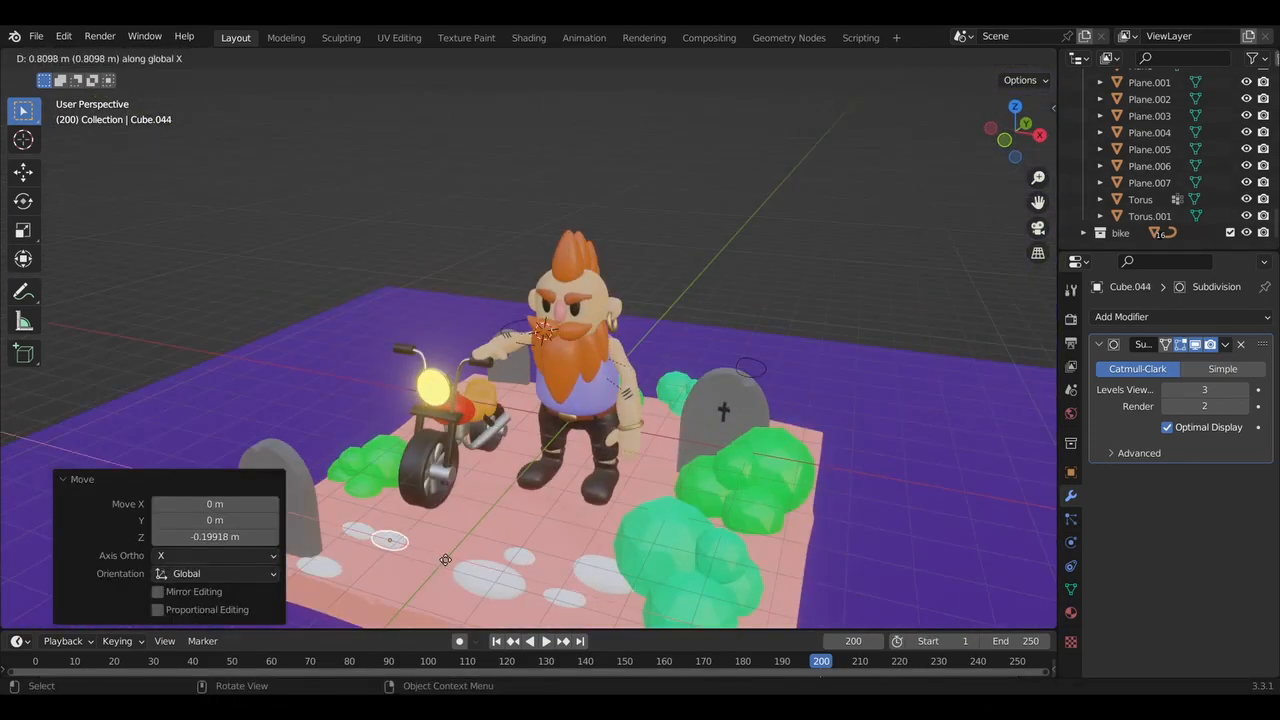
Duplicate the group of front stepping stones about 5.4 m along Y and rotate the copies around the Z axis
{"action": "left_click", "coordinate": [324, 567], "text": "shift"}
{"action": "left_click", "coordinate": [357, 532], "text": "shift"}
{"action": "left_click", "coordinate": [486, 573], "text": "shift"}
{"action": "left_click", "coordinate": [730, 455]}
{"action": "key", "text": "r"}
{"action": "key", "text": "z"}
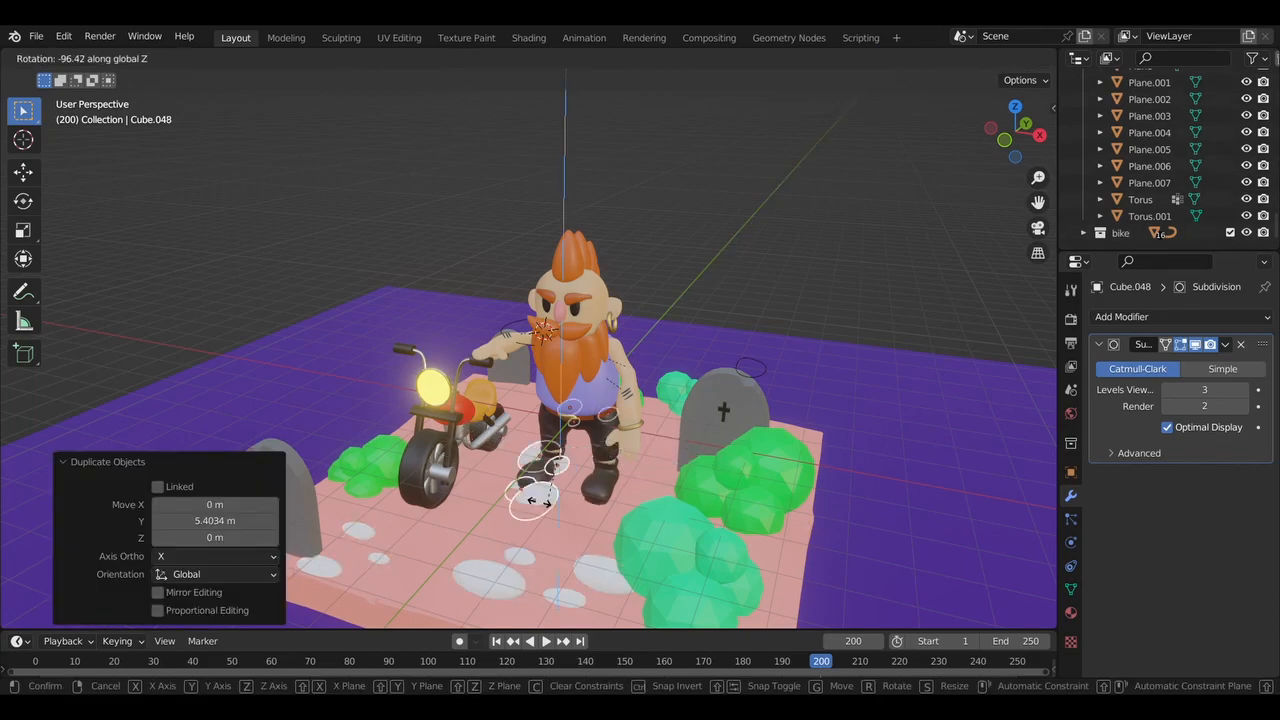
{"action": "left_click", "coordinate": [470, 476]}
Shift the copied stones towards the motorcycle's side and rearrange them individually around its rear wheel in top view
{"action": "middle_click_drag", "start_coordinate": [560, 420], "coordinate": [440, 498]}
{"action": "key", "text": "g"}
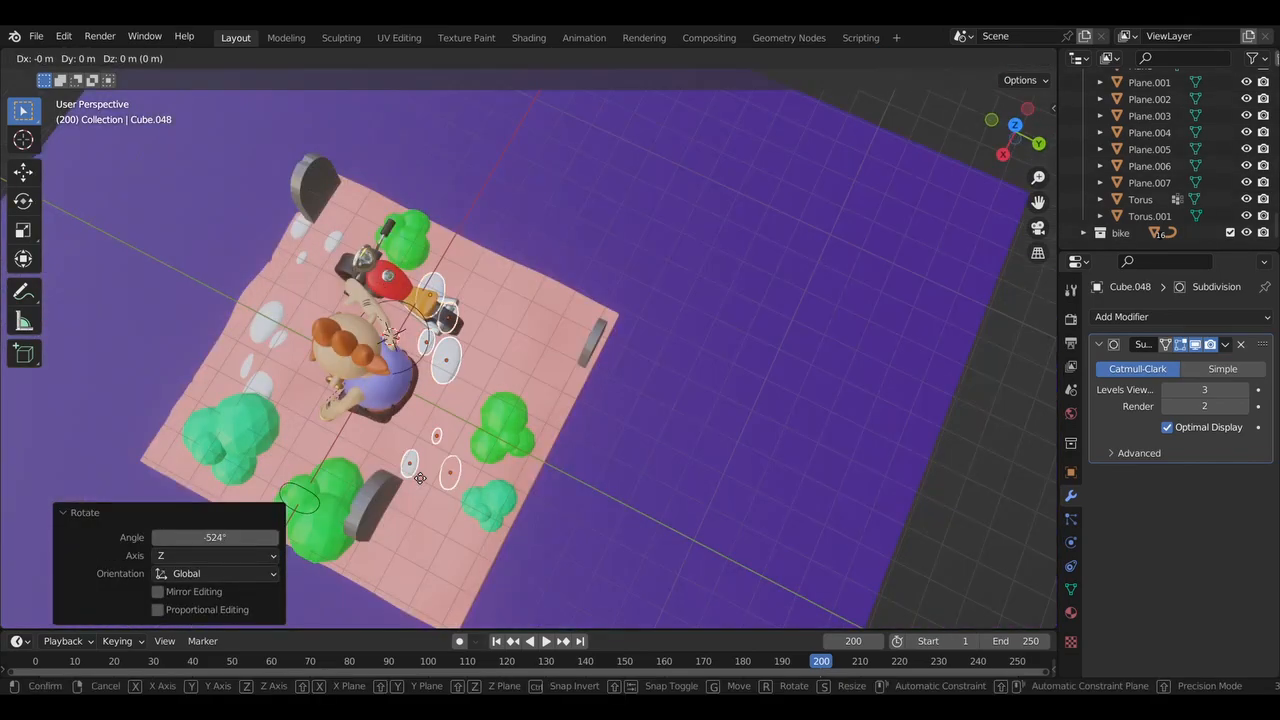
{"action": "key", "text": "x"}
{"action": "left_click", "coordinate": [468, 447]}
{"action": "left_click", "coordinate": [477, 317]}
{"action": "key", "text": "KP_7"}
{"action": "key", "text": "g"}
{"action": "left_click", "coordinate": [471, 286]}
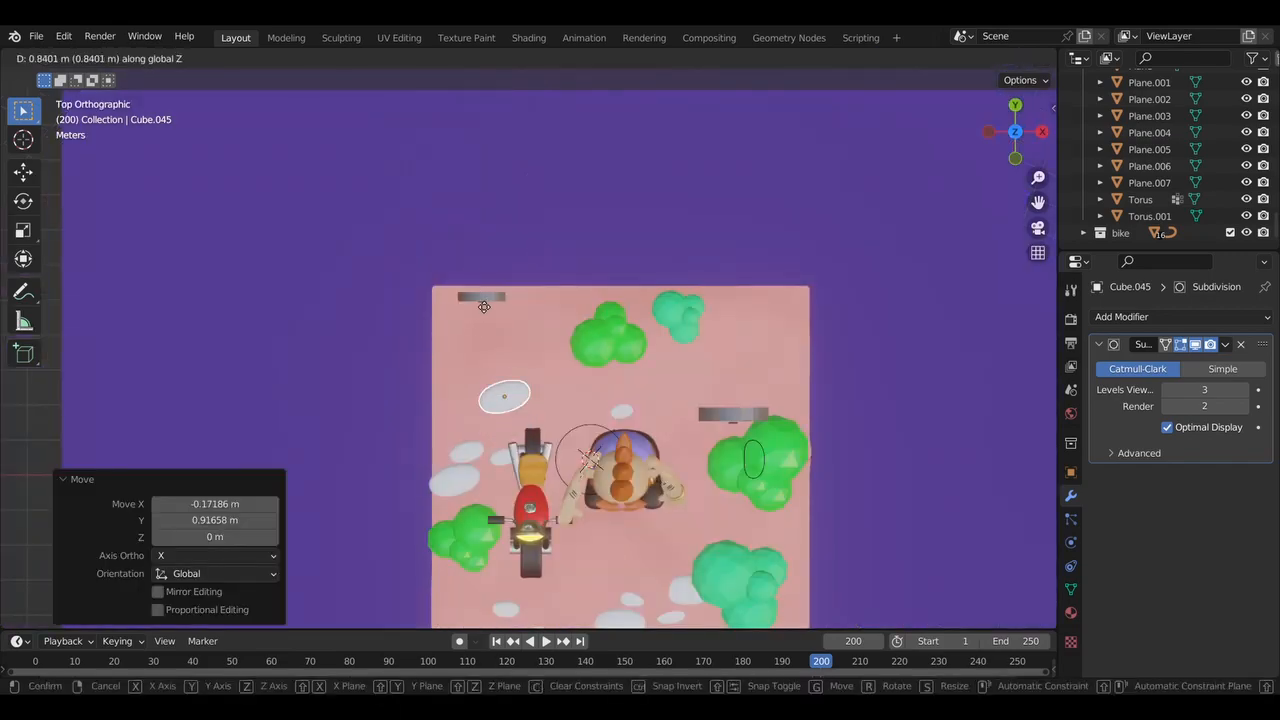
{"action": "key", "text": "shift+d"}
{"action": "left_click", "coordinate": [467, 489]}
{"action": "left_click", "coordinate": [502, 457]}
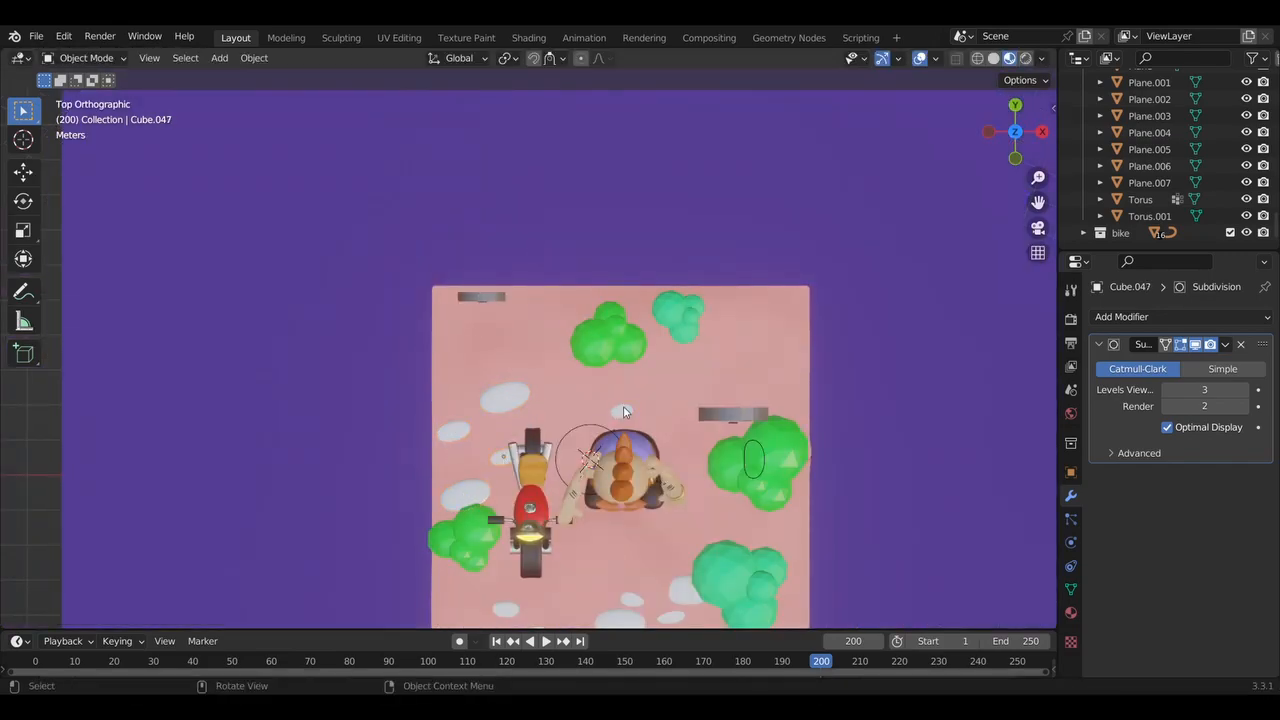
Duplicate a large stone to the terrain area behind the large tombstone, about 5.84 m along X and 0.71 m along Y
{"action": "left_click", "coordinate": [579, 417]}
{"action": "middle_click_drag", "start_coordinate": [579, 417], "coordinate": [578, 417]}
{"action": "left_click", "coordinate": [500, 308]}
{"action": "key", "text": "KP_7"}
{"action": "key", "text": "shift+d"}
{"action": "left_click", "coordinate": [705, 286]}
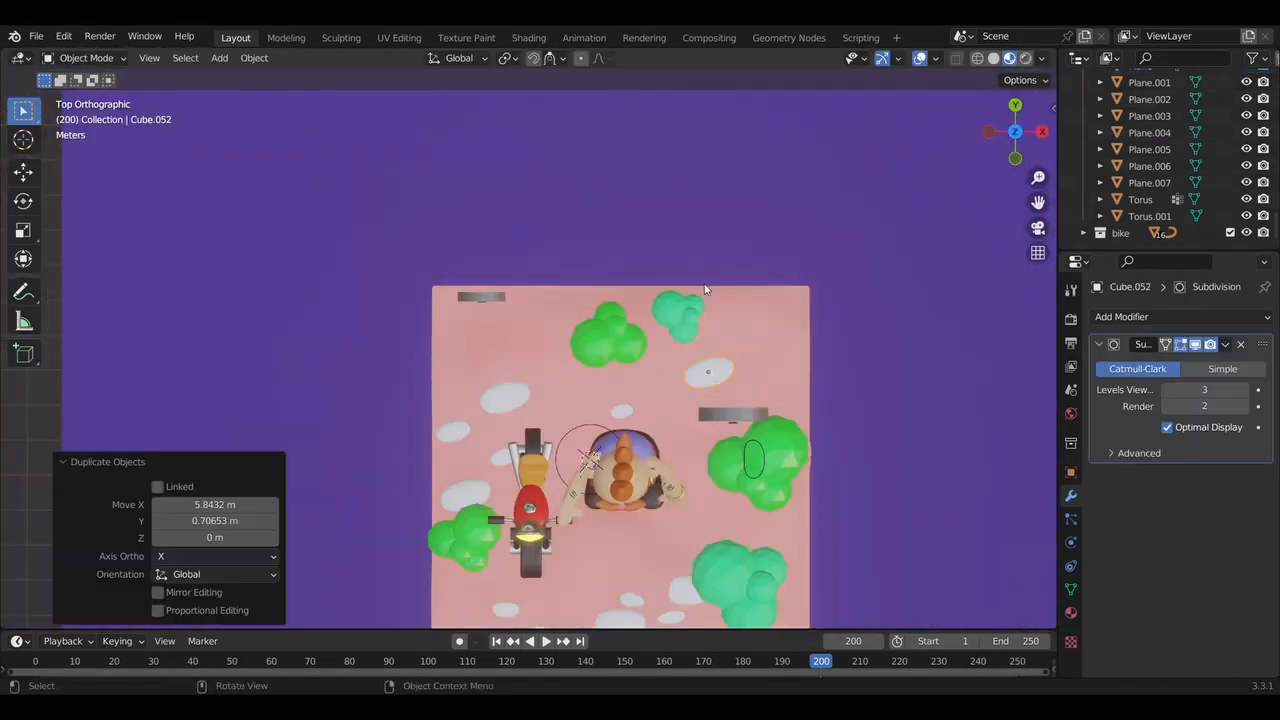
Duplicate the small stone beside the rear tombstone and the green bush, scaling the copy by the tombstone to 0.697
{"action": "left_click", "coordinate": [502, 457]}
{"action": "key", "text": "shift+d"}
{"action": "left_click", "coordinate": [556, 340]}
{"action": "key", "text": "s"}
{"action": "left_click", "coordinate": [514, 332]}
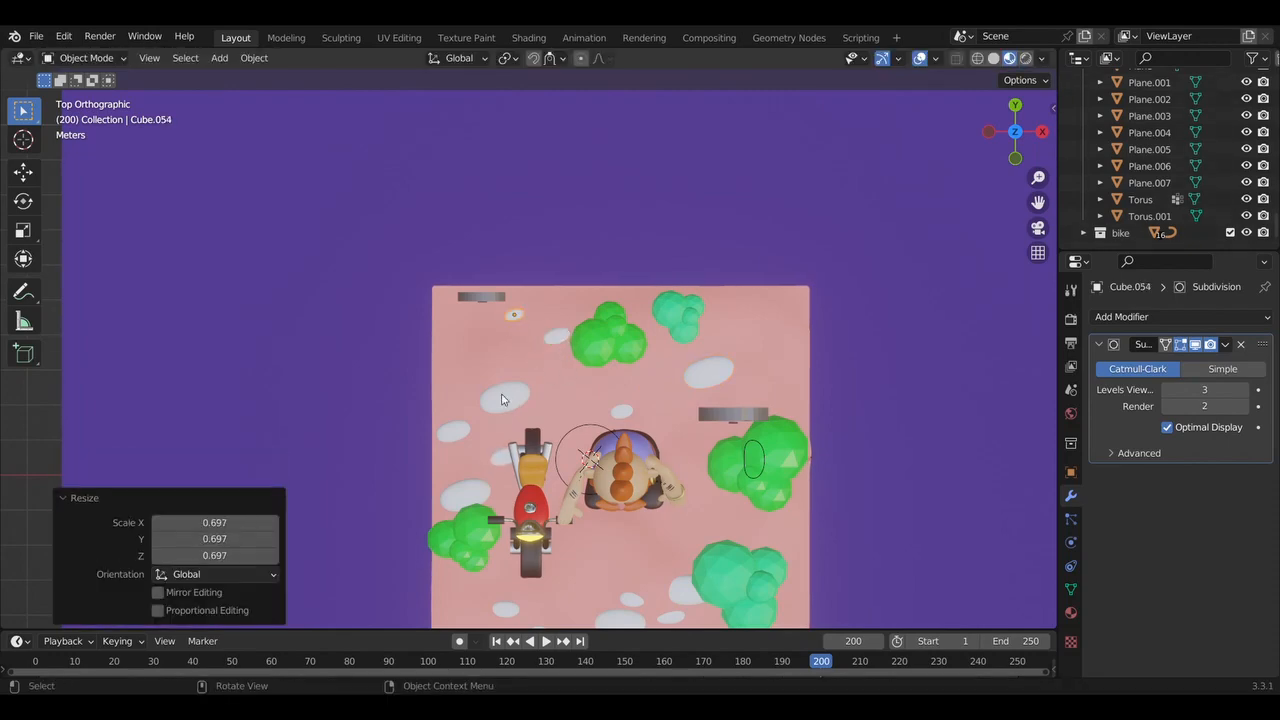
Duplicate the large stone into the open ground in front of the biker, then resize and reposition the copy
{"action": "left_click", "coordinate": [503, 399]}
{"action": "key", "text": "shift+d"}
{"action": "left_click", "coordinate": [603, 544]}
{"action": "key", "text": "s"}
{"action": "left_click", "coordinate": [606, 550]}
{"action": "middle_click_drag", "start_coordinate": [608, 590], "coordinate": [505, 425]}
{"action": "key", "text": "g"}
{"action": "left_click", "coordinate": [602, 549]}
Duplicate further stones into the gaps between the biker and the bushes and adjust their placement
{"action": "left_click", "coordinate": [656, 369]}
{"action": "key", "text": "shift+d"}
{"action": "left_click", "coordinate": [665, 474]}
{"action": "left_click", "coordinate": [597, 391]}
{"action": "key", "text": "shift+d"}
{"action": "left_click", "coordinate": [646, 423]}
{"action": "key", "text": "g"}
{"action": "left_click", "coordinate": [608, 515]}
Lower the stone behind the large tombstone about 0.15 m along Z into the terrain
{"action": "left_click", "coordinate": [460, 385]}
{"action": "key", "text": "g"}
{"action": "left_click", "coordinate": [460, 388]}
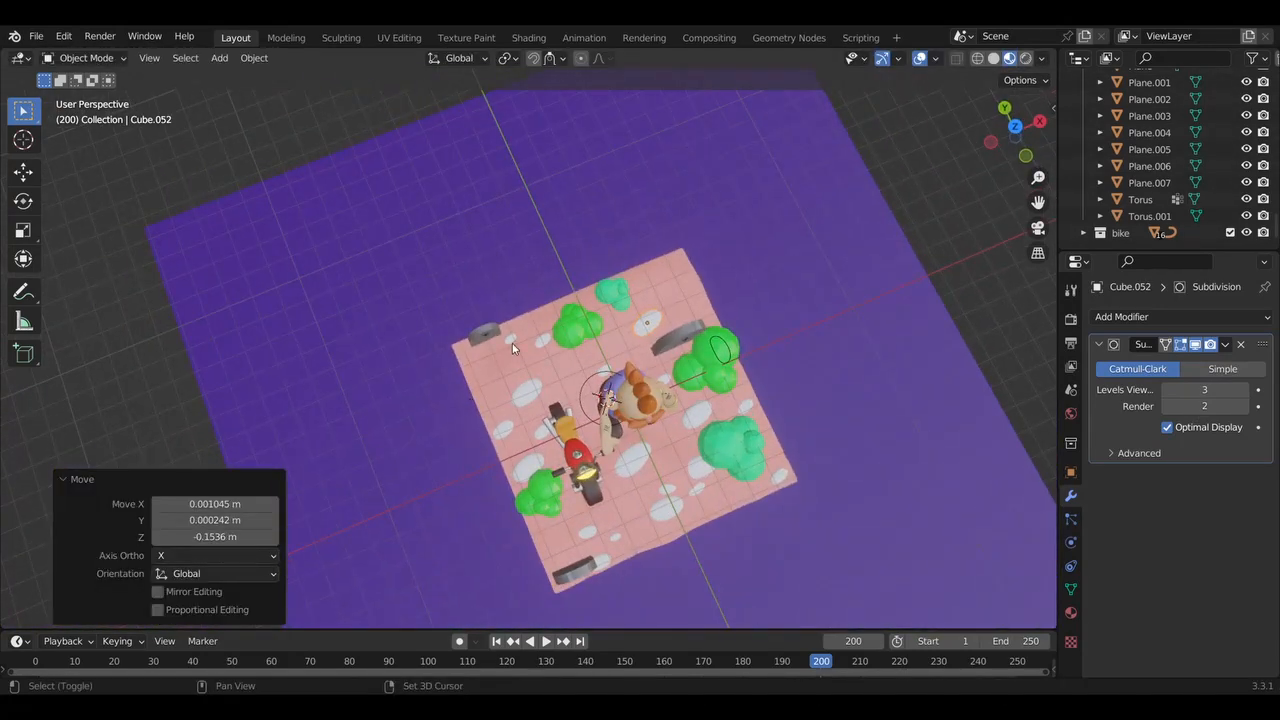
Select all the stepping stones on the terrain and assign the reddish-brown Material.007 to the active one
{"action": "left_click", "coordinate": [507, 430], "text": "shift"}
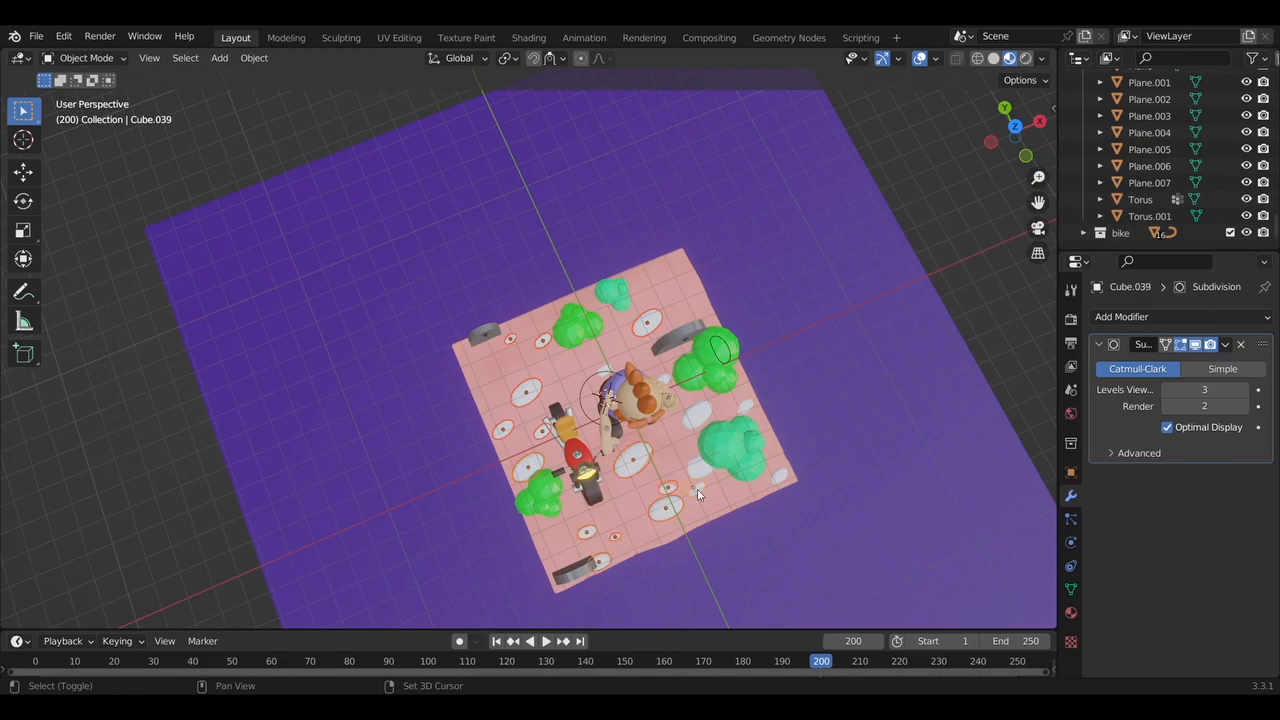
{"action": "left_click", "coordinate": [604, 372], "text": "shift"}
{"action": "middle_click_drag", "start_coordinate": [604, 372], "coordinate": [548, 282]}
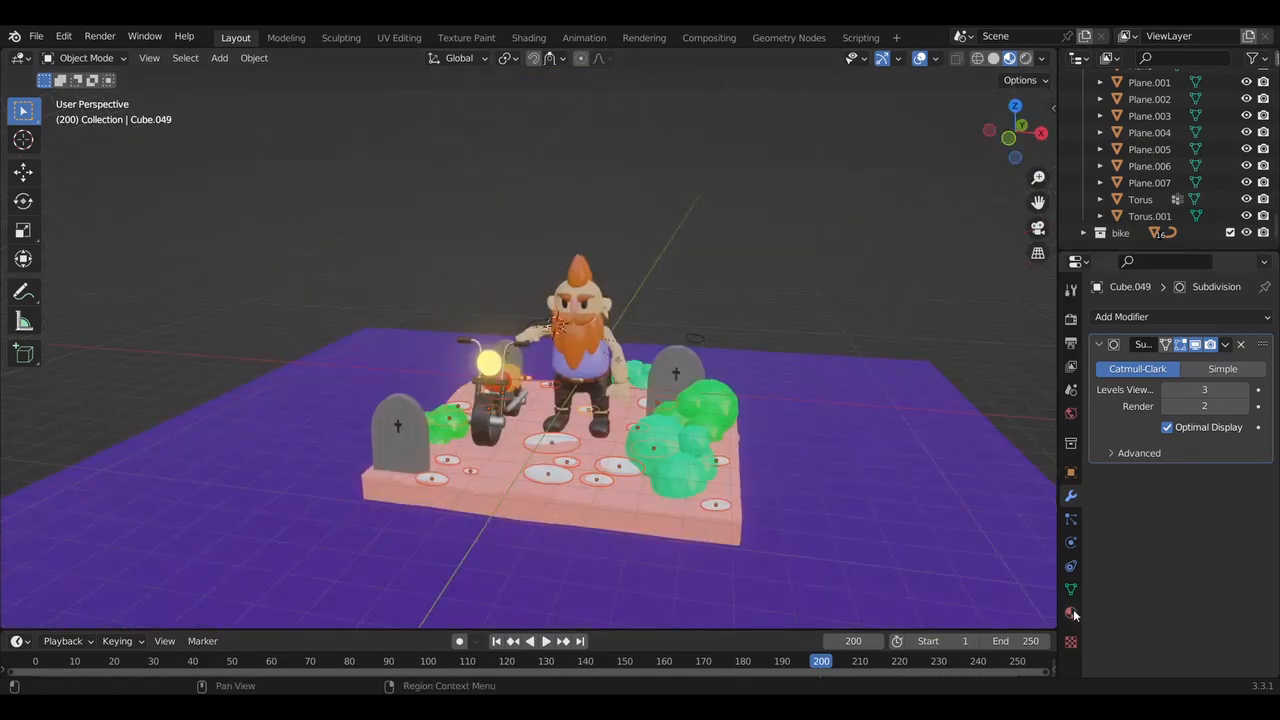
{"action": "left_click", "coordinate": [1071, 612]}
{"action": "left_click", "coordinate": [1102, 388]}
{"action": "left_click", "coordinate": [964, 460]}
Link the active stone's reddish-brown material to all the other selected stones
{"action": "middle_click_drag", "start_coordinate": [801, 377], "coordinate": [801, 377]}
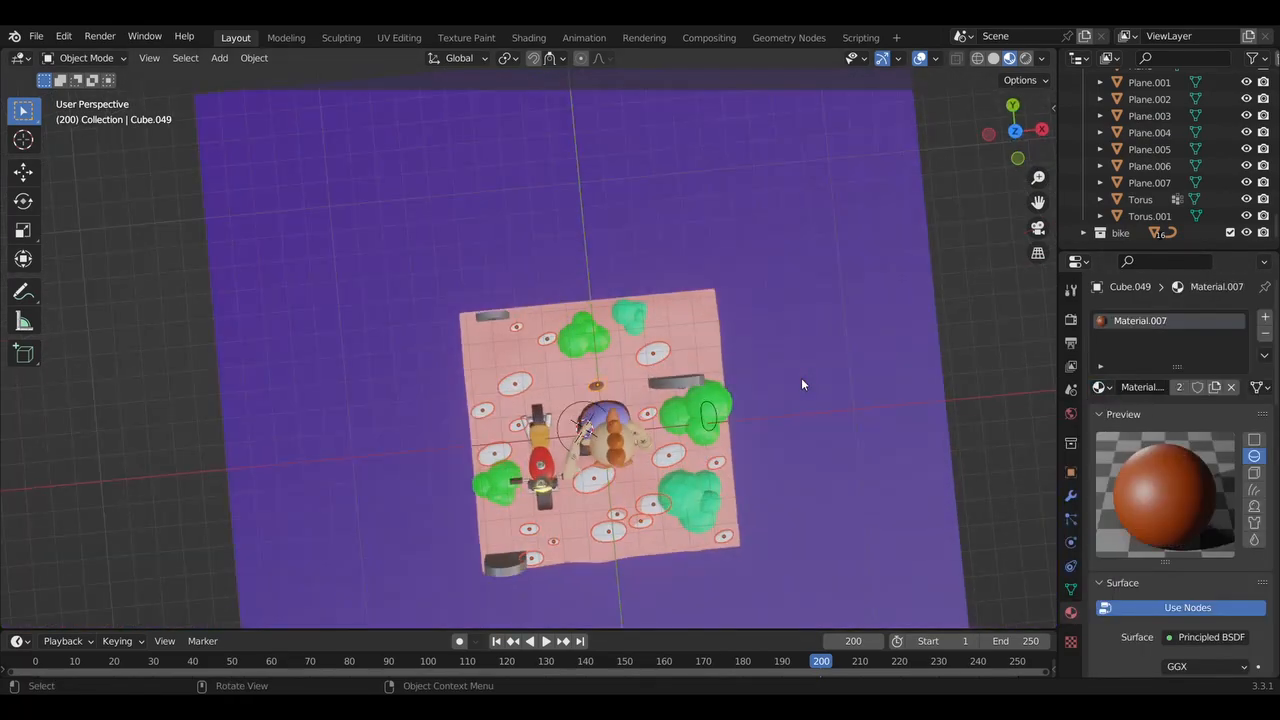
{"action": "left_click", "coordinate": [801, 377]}
{"action": "left_click", "coordinate": [663, 351]}
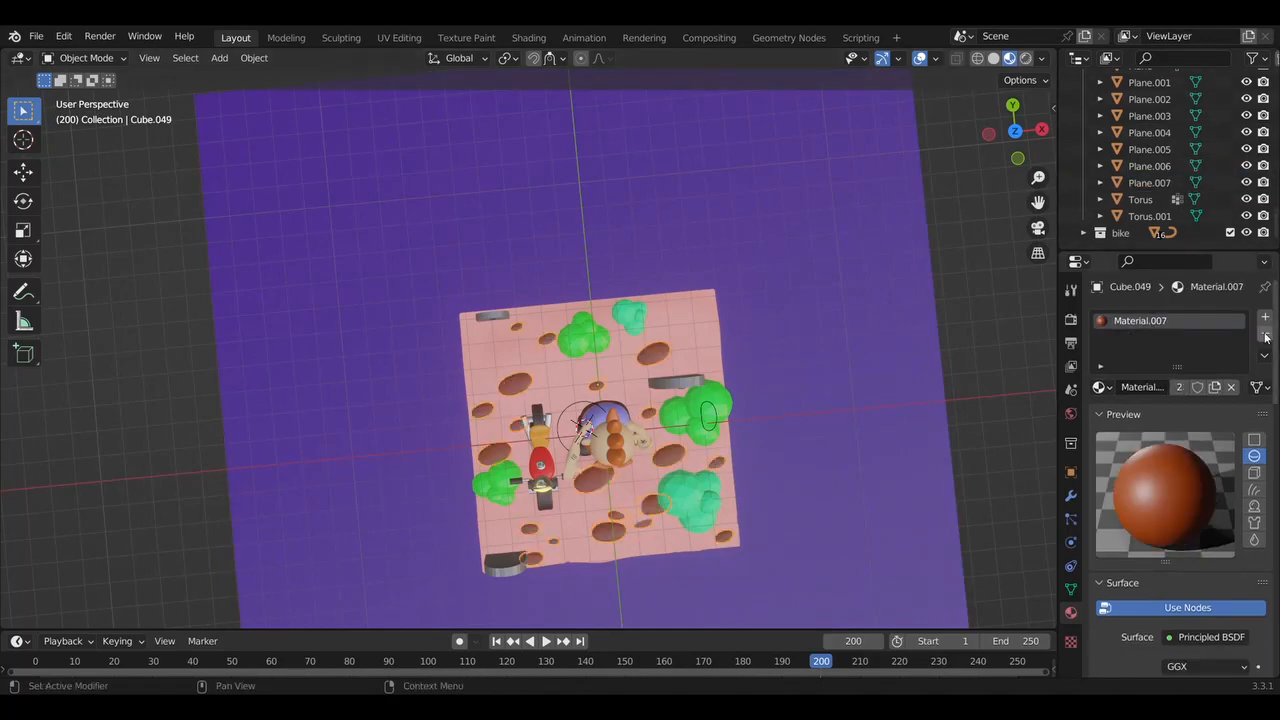
Examine the coloured stones and the whole graveyard scene from above and from the front
{"action": "middle_click_drag", "start_coordinate": [663, 351], "coordinate": [819, 285]}
{"action": "left_click", "coordinate": [819, 285]}
{"action": "scroll", "coordinate": [819, 285], "scroll_direction": "up", "scroll_amount": 4}
{"action": "scroll", "coordinate": [819, 285], "scroll_direction": "down", "scroll_amount": 4}
{"action": "scroll", "coordinate": [819, 285], "scroll_direction": "up", "scroll_amount": 2}
{"action": "scroll", "coordinate": [819, 285], "scroll_direction": "up", "scroll_amount": 1}
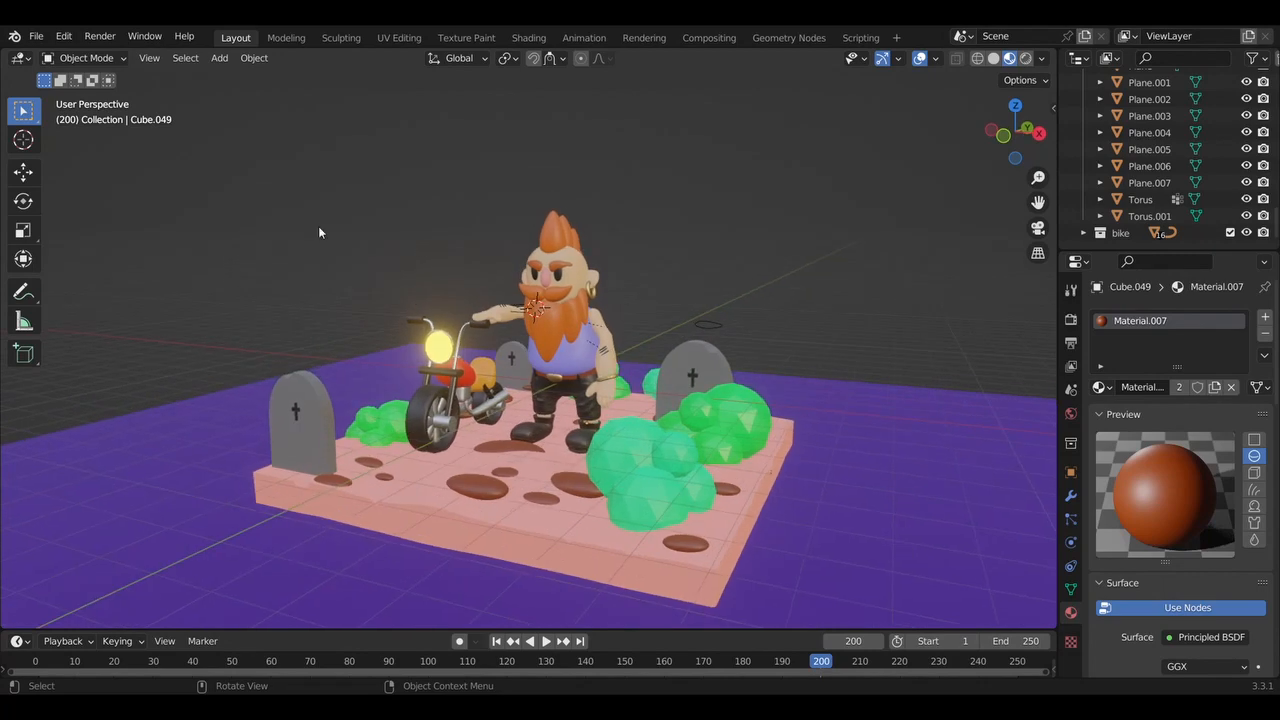
{"action": "middle_click_drag", "start_coordinate": [318, 229], "coordinate": [322, 229]}
{"action": "scroll", "coordinate": [318, 229], "scroll_direction": "down", "scroll_amount": 3}
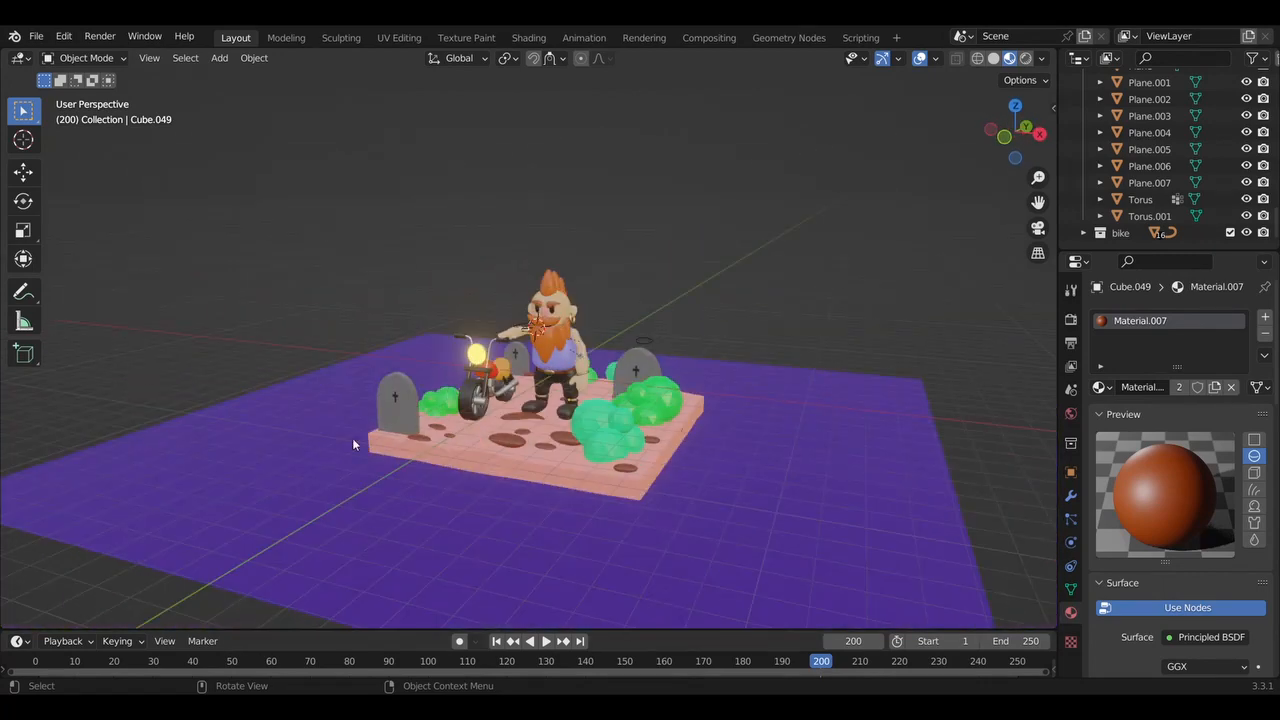
Extrude the purple ground plane's back and side edges about 22.3 m along Z to form backdrop walls
{"action": "left_click", "coordinate": [344, 378]}
{"action": "key", "text": "Tab"}
{"action": "left_click", "coordinate": [339, 370]}
{"action": "key", "text": "a"}
{"action": "key", "text": "alt+a"}
{"action": "key", "text": "a"}
{"action": "key", "text": "alt+a"}
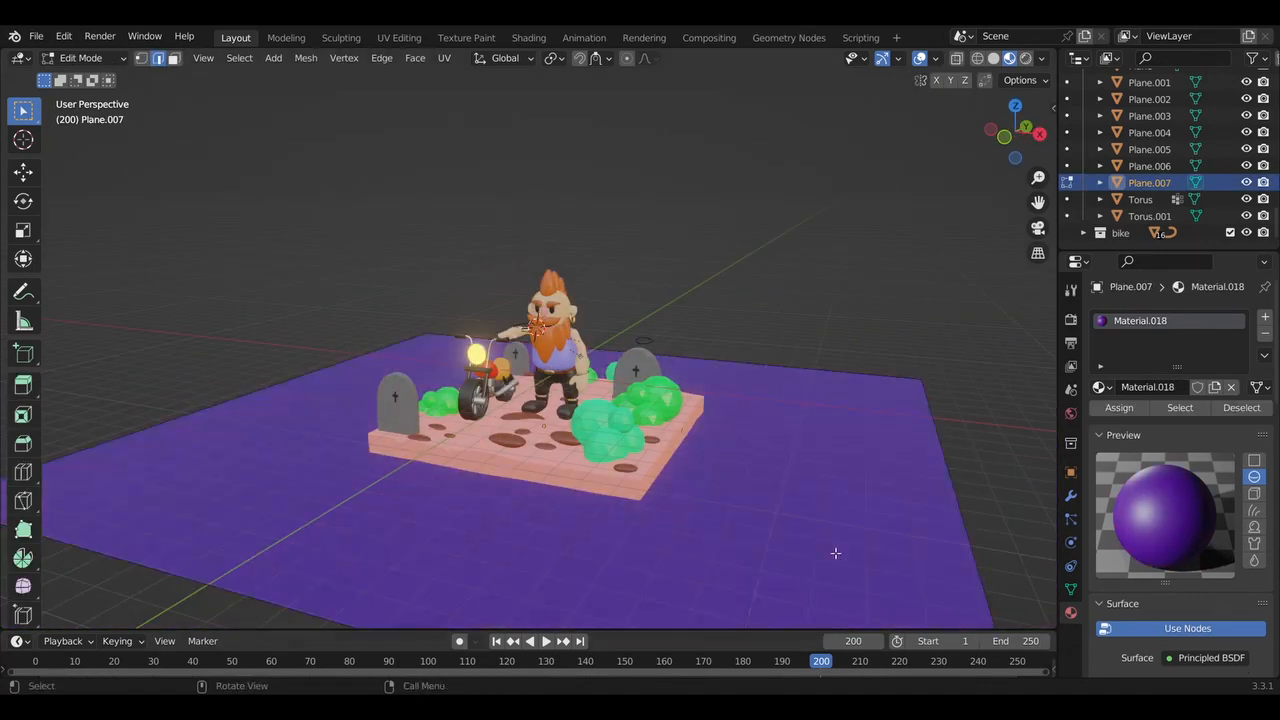
{"action": "key", "text": "a"}
{"action": "left_click", "coordinate": [258, 592], "text": "shift"}
{"action": "key", "text": "e"}
{"action": "key", "text": "z"}
{"action": "left_click", "coordinate": [418, 325]}
{"action": "middle_click_drag", "start_coordinate": [218, 221], "coordinate": [256, 221]}
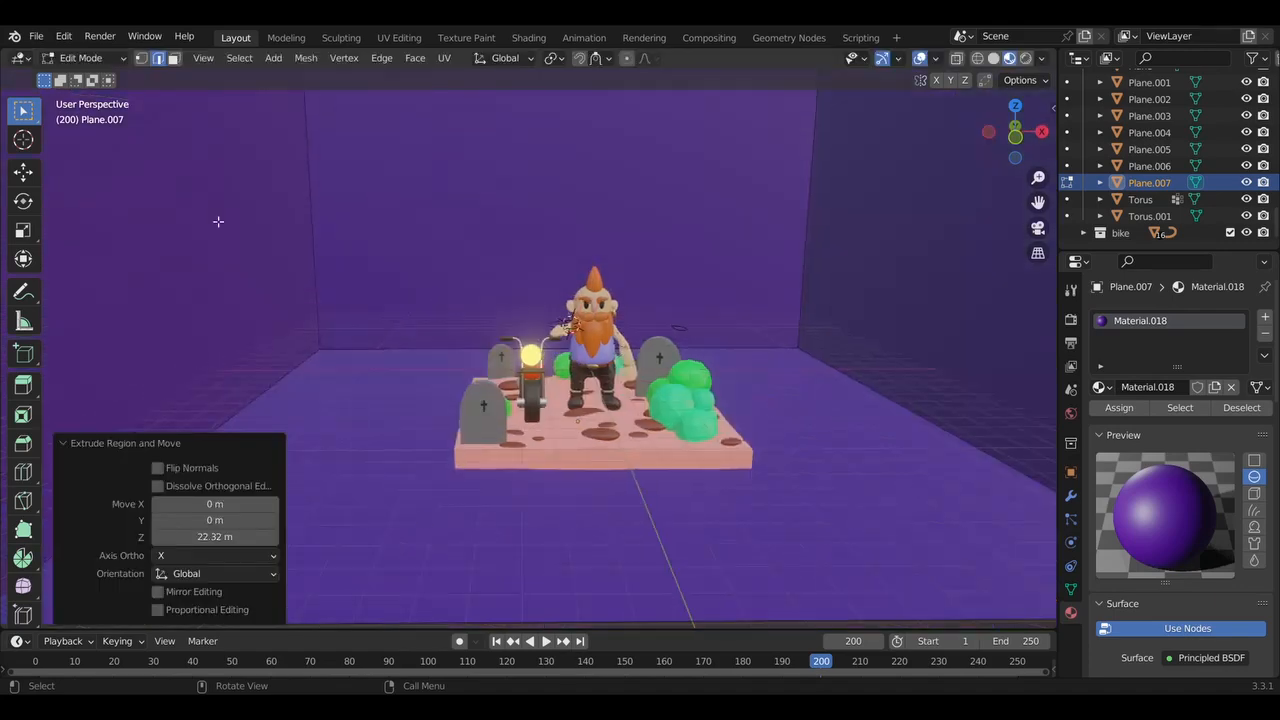
Bevel the backdrop's inner corner edges with multiple segments and shade the whole backdrop smooth
{"action": "key", "text": "alt+a"}
{"action": "left_click_drag", "start_coordinate": [145, 143], "coordinate": [968, 416]}
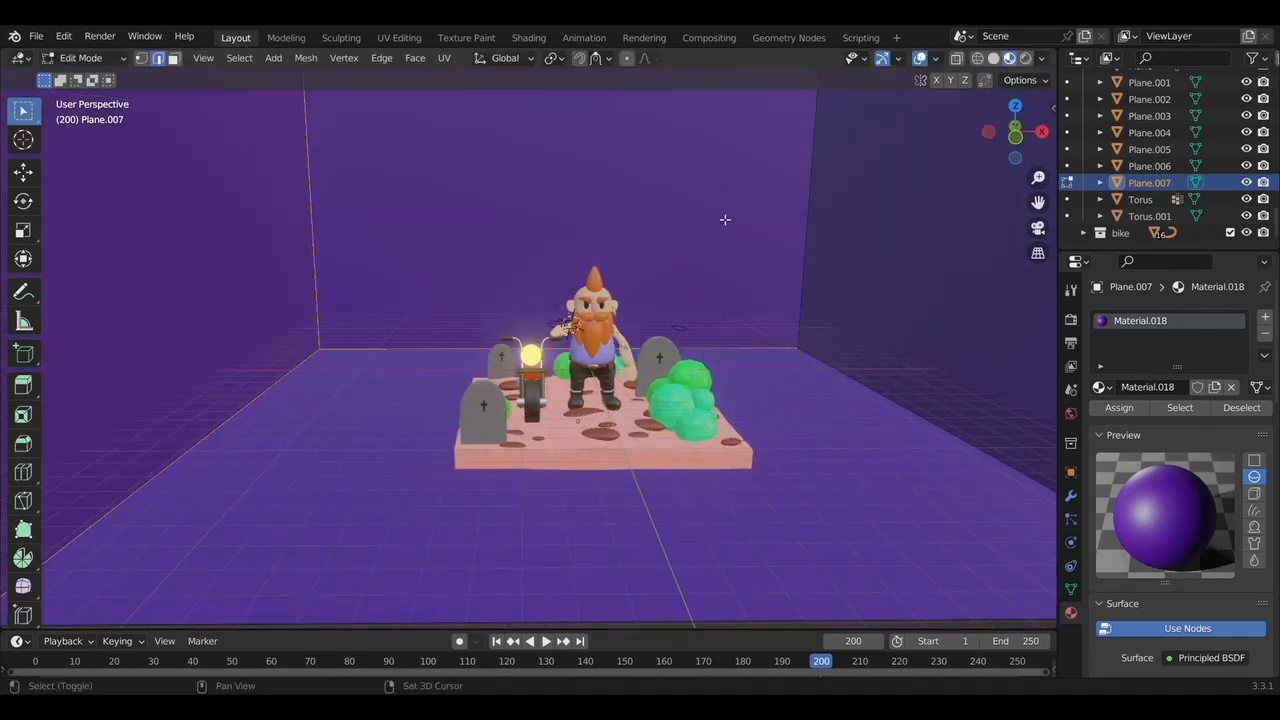
{"action": "left_click", "coordinate": [808, 225], "text": "shift"}
{"action": "key", "text": "ctrl+b"}
{"action": "scroll", "coordinate": [94, 437], "scroll_direction": "up", "scroll_amount": 6}
{"action": "left_click", "coordinate": [94, 437]}
{"action": "key", "text": "Tab"}
{"action": "right_click", "coordinate": [364, 184]}
{"action": "left_click", "coordinate": [397, 203]}
Move the backdrop about 4.57 m along Y and scale it up by 1.391
{"action": "middle_click_drag", "start_coordinate": [364, 184], "coordinate": [300, 176]}
{"action": "key", "text": "g"}
{"action": "key", "text": "y"}
{"action": "left_click", "coordinate": [357, 174]}
{"action": "scroll", "coordinate": [357, 176], "scroll_direction": "up", "scroll_amount": 8}
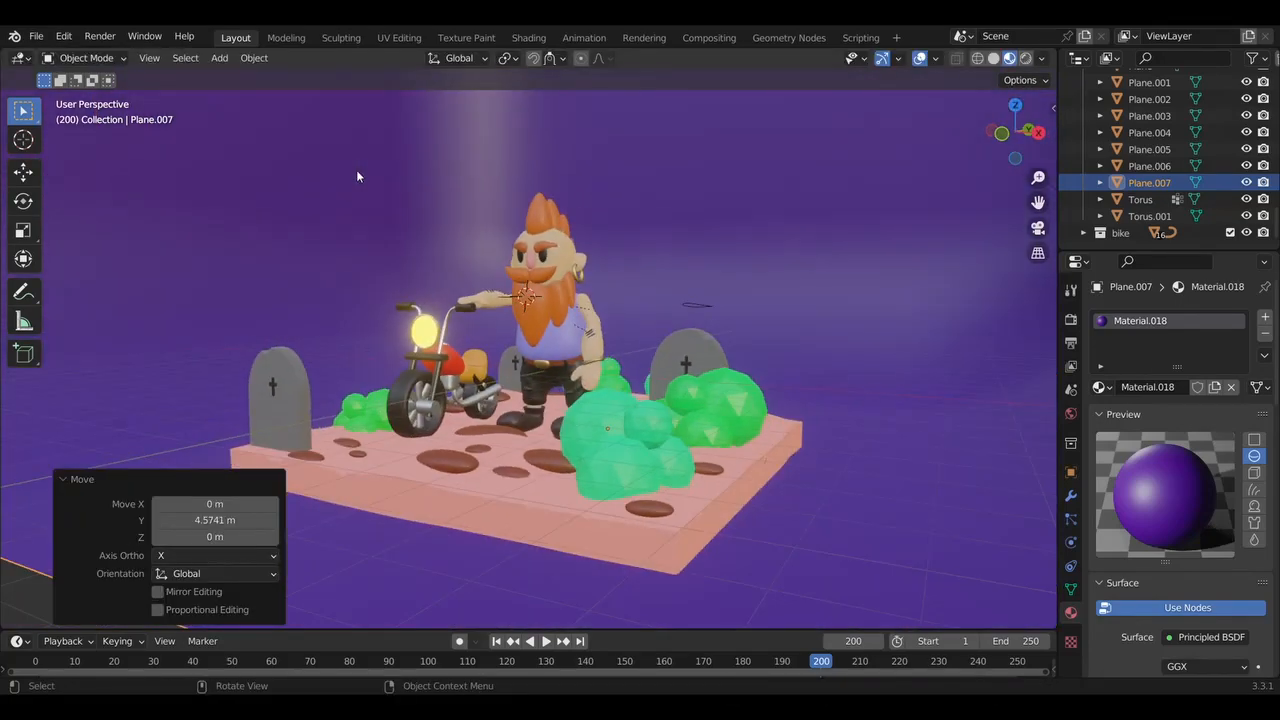
{"action": "scroll", "coordinate": [357, 172], "scroll_direction": "down", "scroll_amount": 5}
{"action": "key", "text": "s"}
{"action": "left_click", "coordinate": [478, 275]}
{"action": "scroll", "coordinate": [478, 275], "scroll_direction": "up", "scroll_amount": 5}
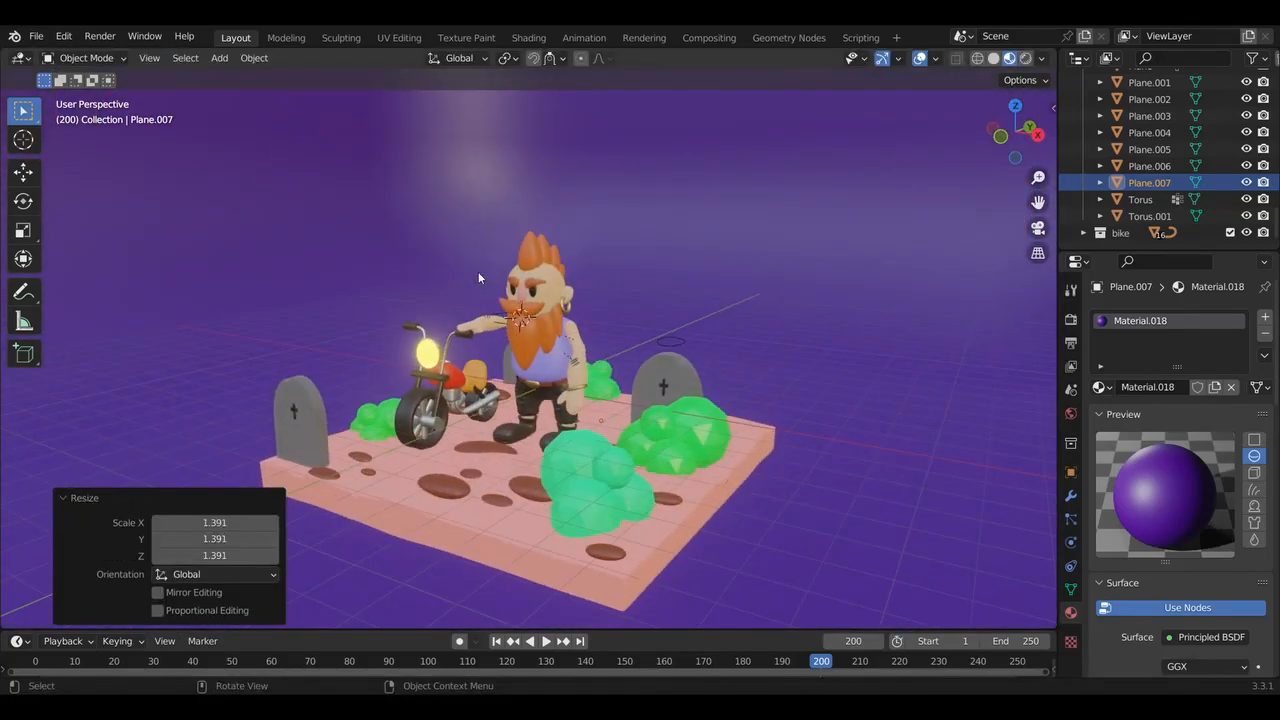
Switch the viewport to rendered shading and add a Spot light placed at the motorcycle's headlight
{"action": "mouse_move", "coordinate": [478, 271]}
{"action": "middle_mouse_down"}
{"action": "mouse_move", "coordinate": [465, 500]}
{"action": "mouse_move", "coordinate": [588, 504]}
{"action": "mouse_move", "coordinate": [524, 495]}
{"action": "middle_mouse_up"}
{"action": "left_click", "coordinate": [1026, 59]}
{"action": "middle_click_drag", "start_coordinate": [728, 290], "coordinate": [648, 297]}
{"action": "key", "text": "shift+a"}
{"action": "mouse_move", "coordinate": [614, 504]}
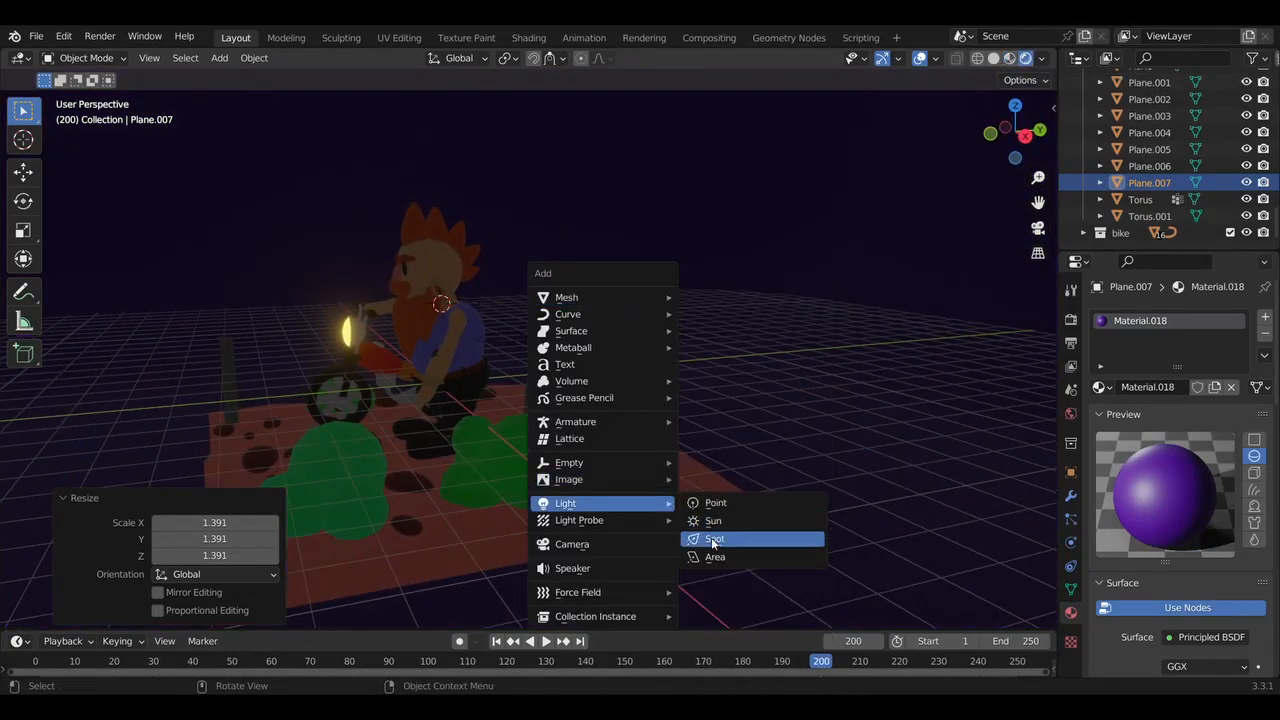
{"action": "left_click", "coordinate": [714, 541]}
{"action": "key", "text": "g"}
{"action": "left_click", "coordinate": [318, 392]}
{"action": "key", "text": "g"}
{"action": "middle_click_drag", "start_coordinate": [318, 392], "coordinate": [343, 445]}
{"action": "left_click", "coordinate": [300, 401]}
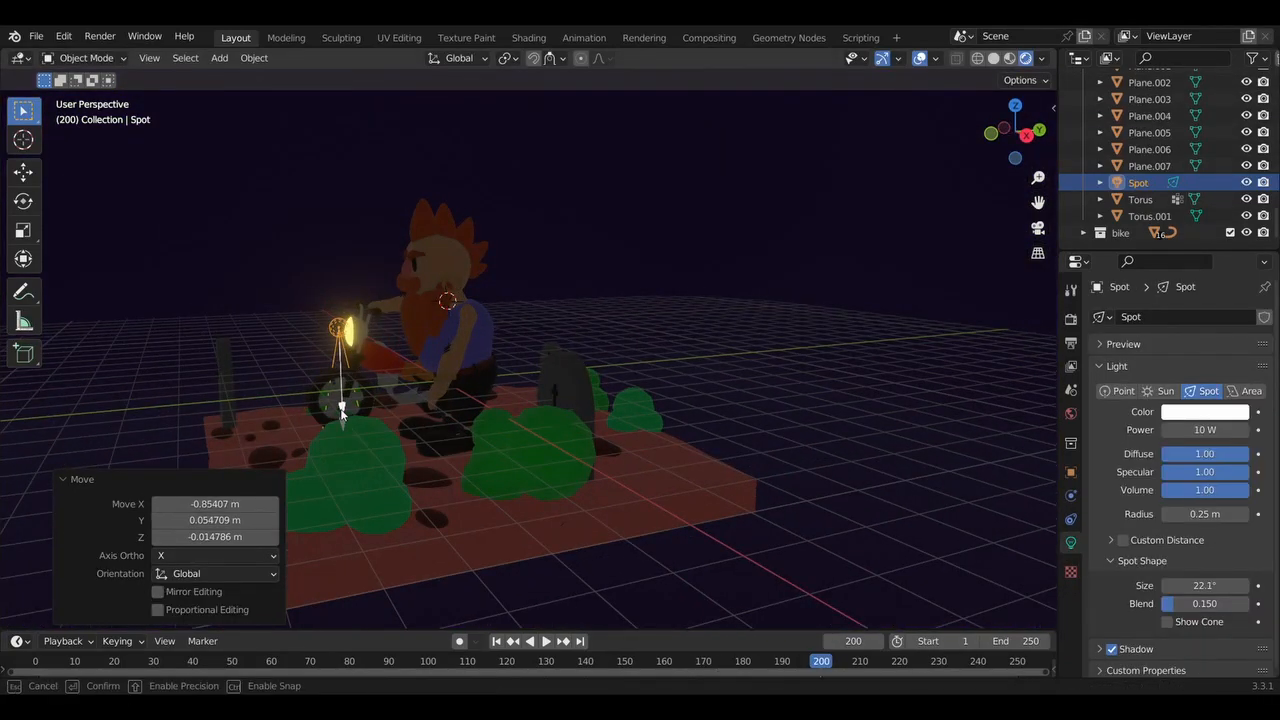
Rotate the spot light around X to shine forward from the headlight and adjust its scale
{"action": "left_click", "coordinate": [341, 408]}
{"action": "key", "text": "r"}
{"action": "key", "text": "Escape"}
{"action": "left_click", "coordinate": [341, 332]}
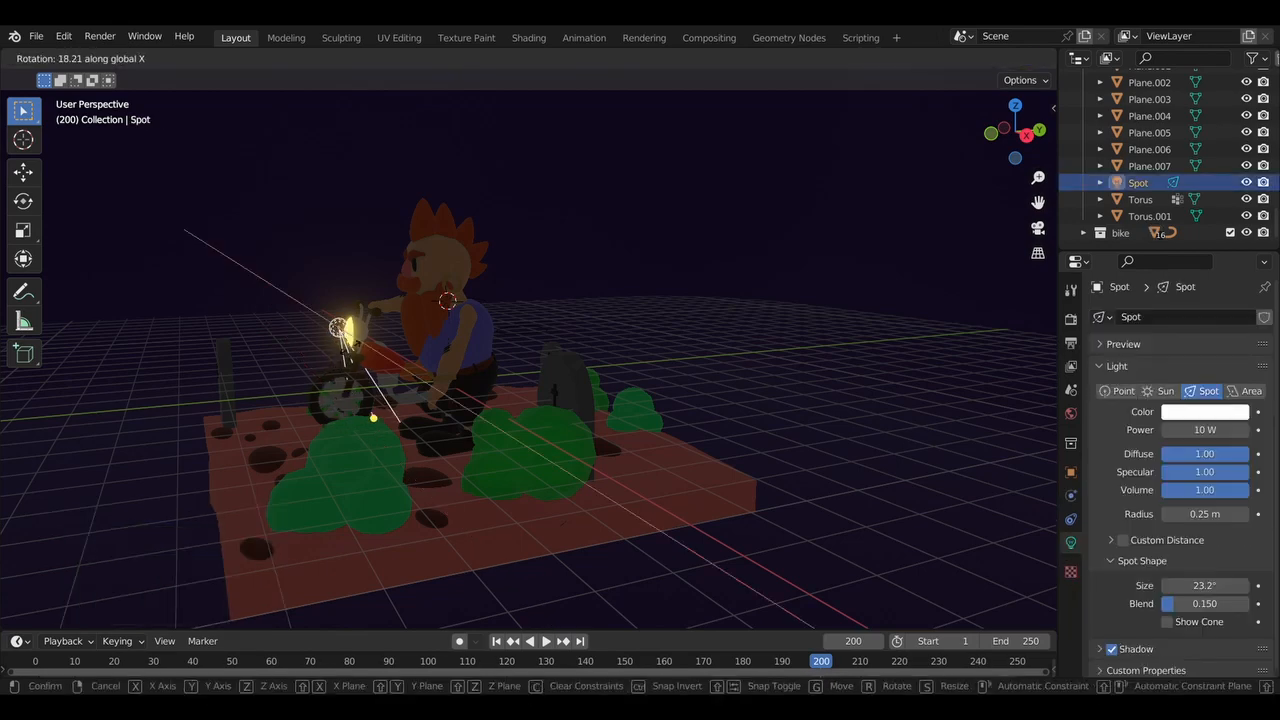
{"action": "left_click", "coordinate": [200, 364]}
{"action": "scroll", "coordinate": [309, 380], "scroll_direction": "down", "scroll_amount": 5}
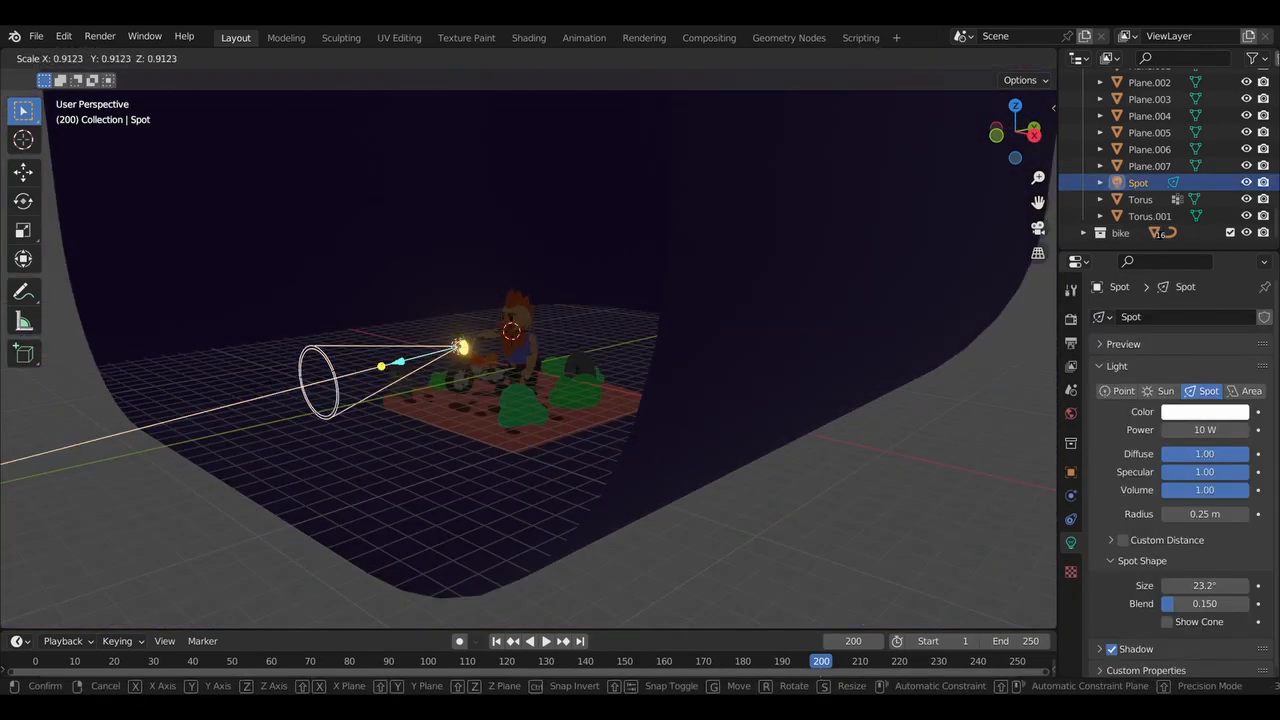
{"action": "left_click", "coordinate": [401, 363]}
{"action": "scroll", "coordinate": [401, 363], "scroll_direction": "down", "scroll_amount": 4}
{"action": "middle_click_drag", "start_coordinate": [360, 316], "coordinate": [406, 316]}
{"action": "left_click", "coordinate": [406, 316]}
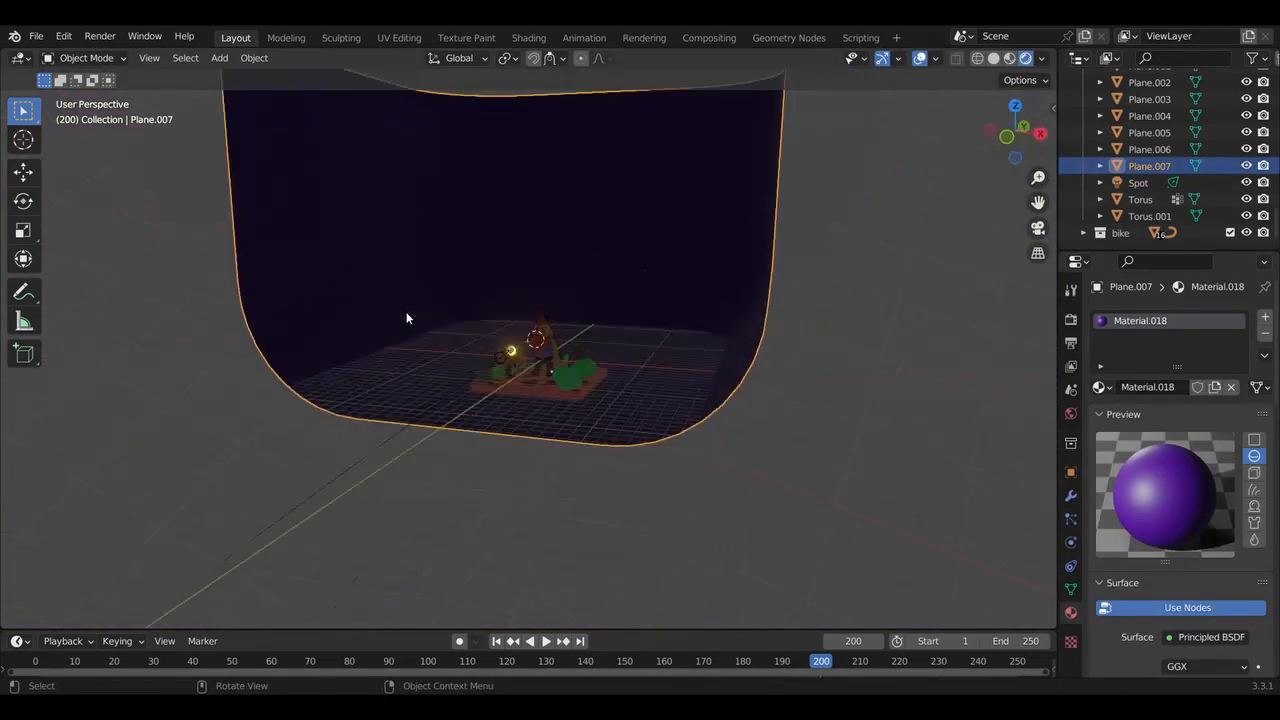
Tilt the headlight's spot light 34.2° around X and set its power to 1000 W
{"action": "scroll", "coordinate": [440, 350], "scroll_direction": "up", "scroll_amount": 5}
{"action": "left_click", "coordinate": [448, 361]}
{"action": "scroll", "coordinate": [451, 361], "scroll_direction": "up", "scroll_amount": 4}
{"action": "key", "text": "r"}
{"action": "key", "text": "x"}
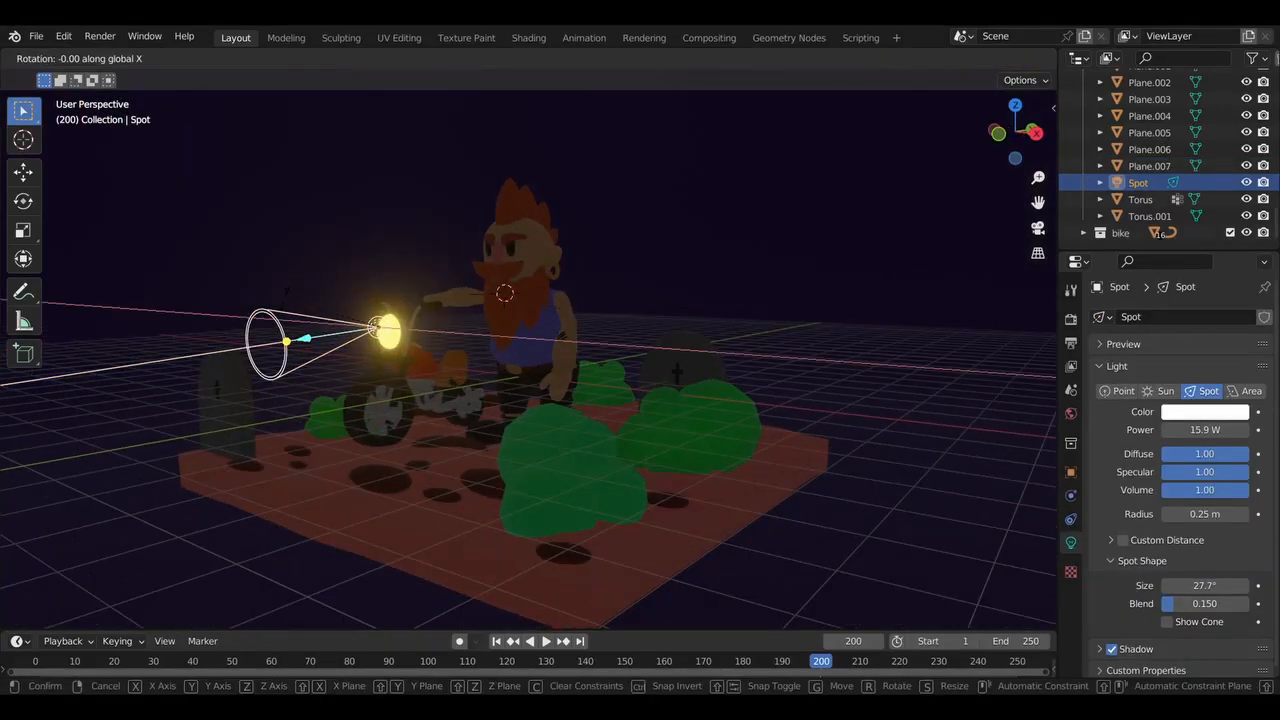
{"action": "left_click", "coordinate": [294, 352]}
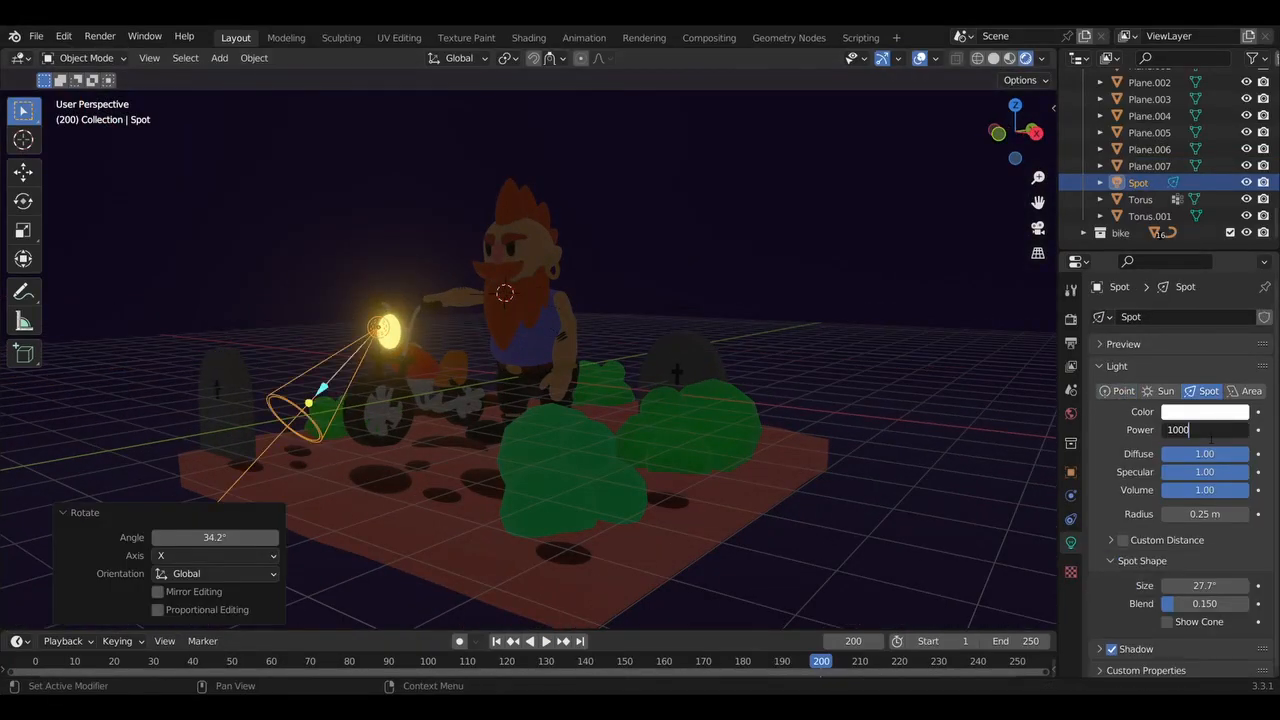
{"action": "key", "text": "Return"}
Tilt the spot light back up around X, scale it by 0.735 and set its power to 2000 W
{"action": "middle_click_drag", "start_coordinate": [996, 375], "coordinate": [997, 381]}
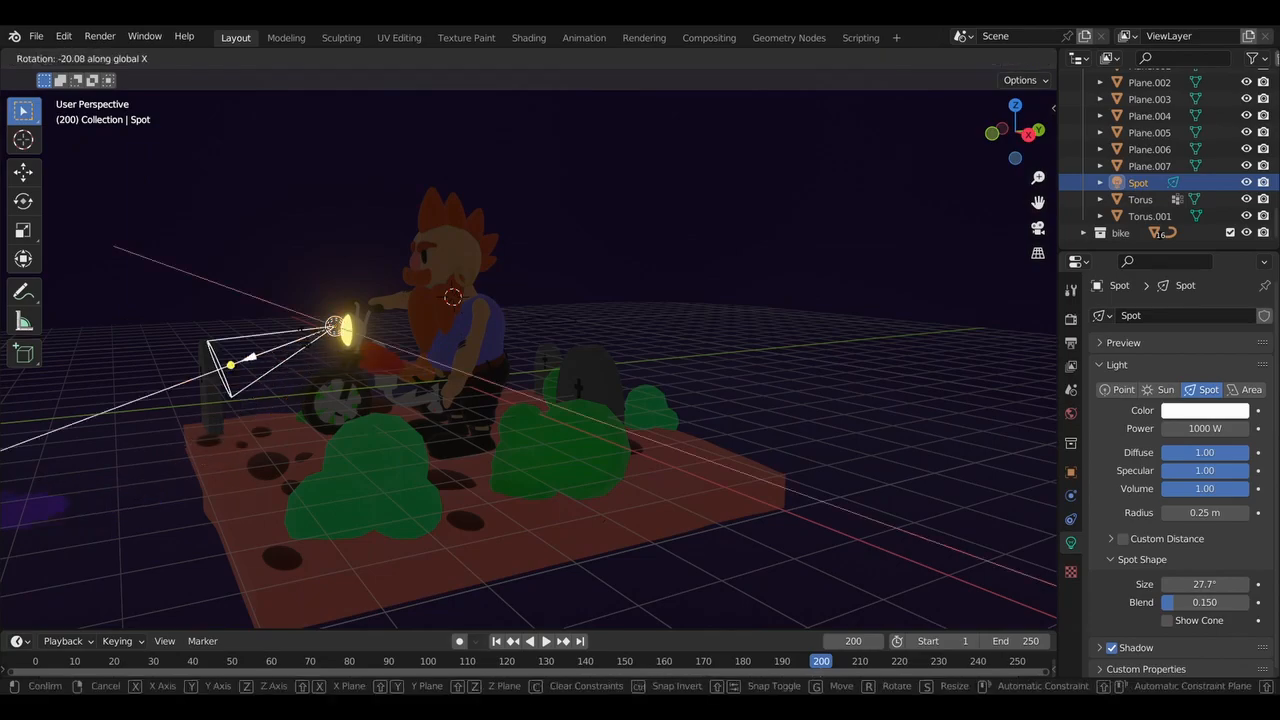
{"action": "left_click", "coordinate": [197, 357]}
{"action": "middle_click_drag", "start_coordinate": [197, 357], "coordinate": [288, 344]}
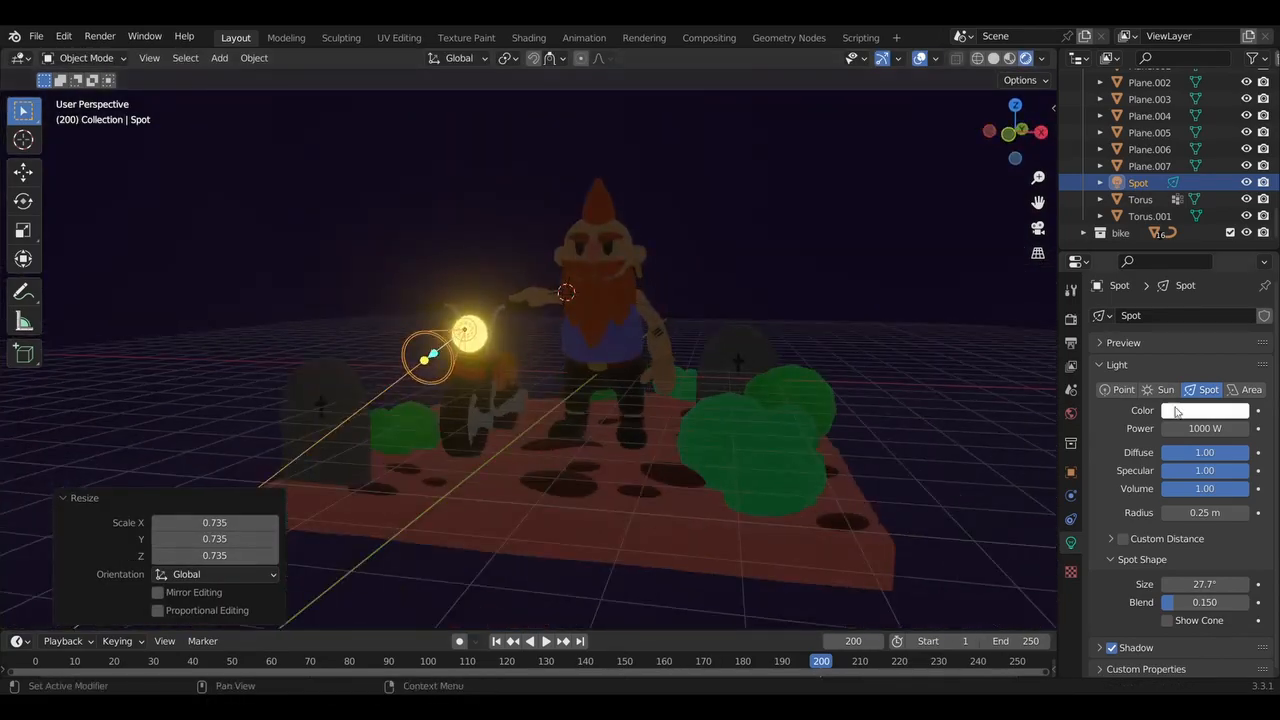
{"action": "middle_click_drag", "start_coordinate": [392, 345], "coordinate": [517, 370]}
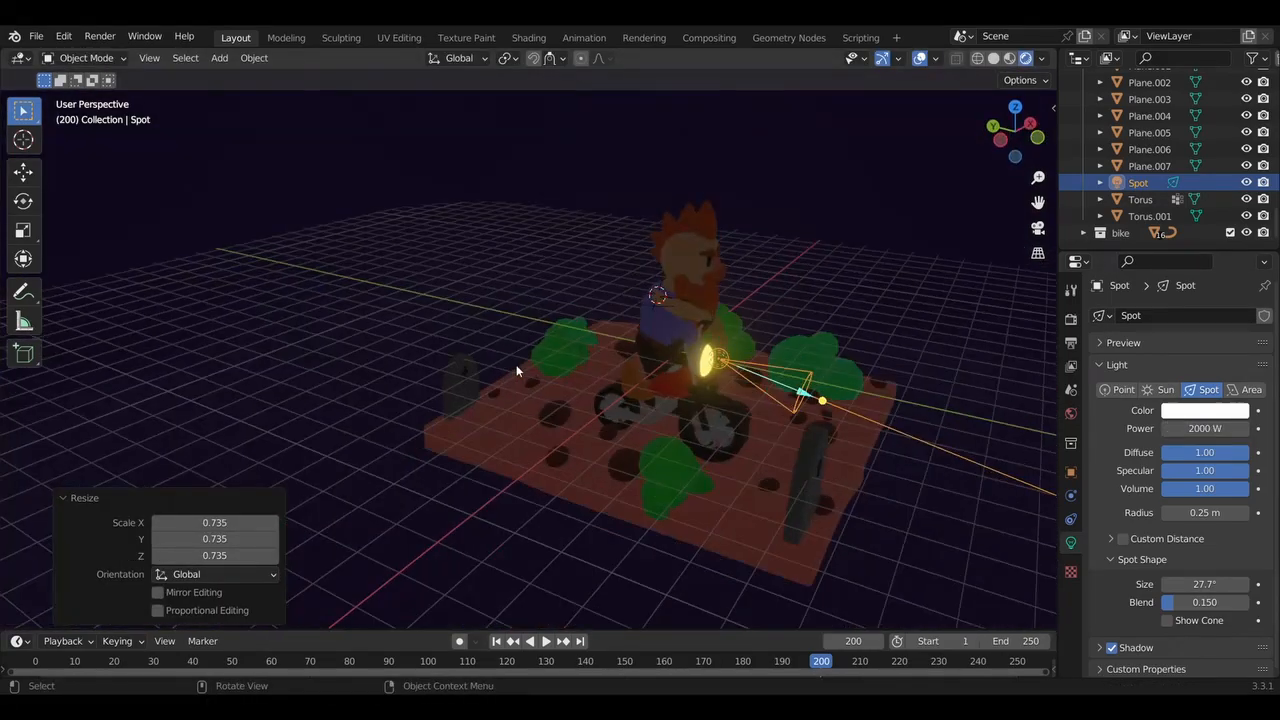
Add a cube, enlarge it to enclose the biker and motorcycle area, and shift it about 0.75 m along X
{"action": "key", "text": "shift+a"}
{"action": "left_click", "coordinate": [586, 174]}
{"action": "key", "text": "s"}
{"action": "left_click", "coordinate": [640, 294]}
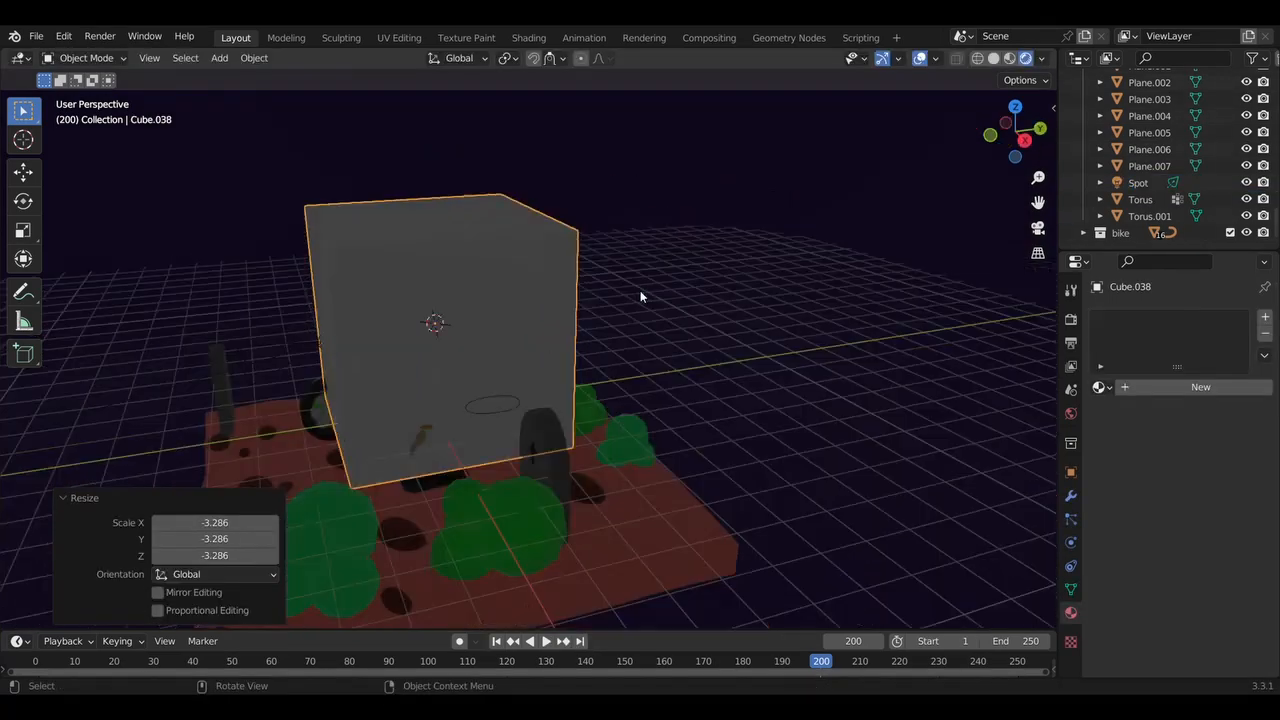
{"action": "scroll", "coordinate": [640, 295], "scroll_direction": "up", "scroll_amount": 2}
{"action": "middle_click_drag", "start_coordinate": [641, 296], "coordinate": [735, 395]}
{"action": "key", "text": "s"}
{"action": "left_click", "coordinate": [735, 340]}
{"action": "middle_click_drag", "start_coordinate": [735, 335], "coordinate": [697, 200]}
{"action": "key", "text": "g"}
{"action": "left_click", "coordinate": [728, 204]}
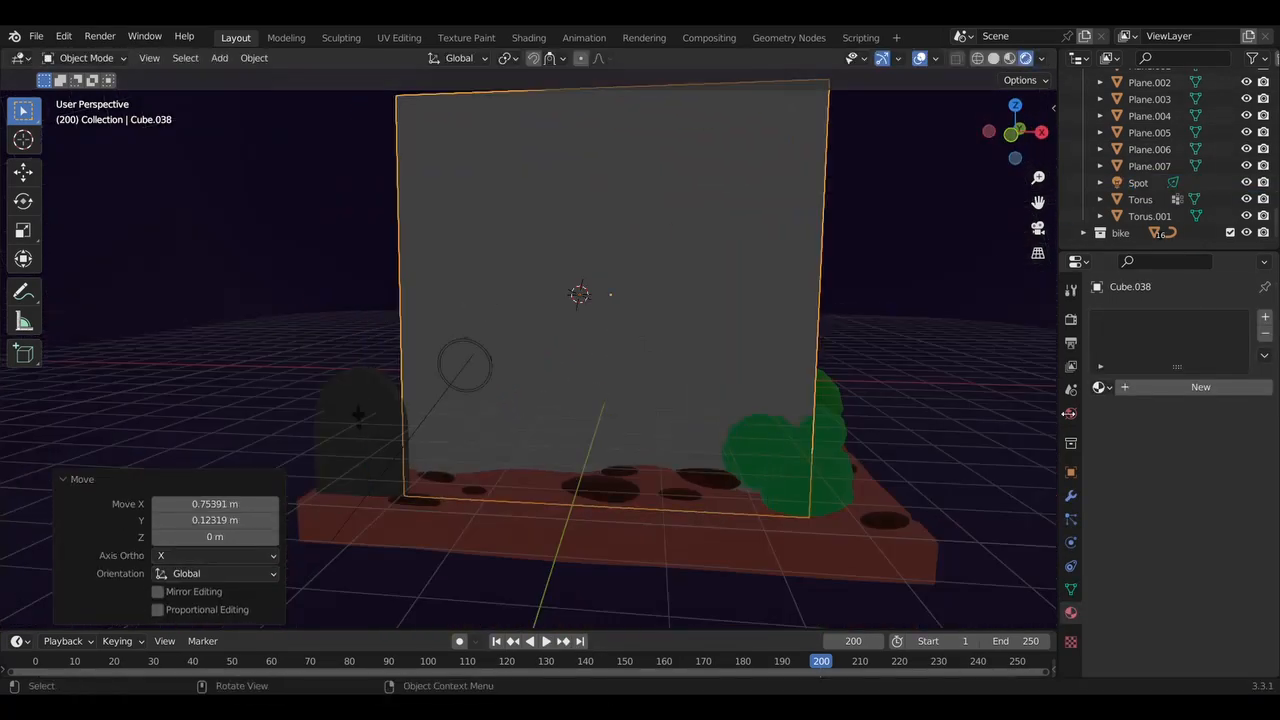
Create a new material for the enclosing cube and set its surface shader to Volume Absorption
{"action": "left_click", "coordinate": [1071, 494]}
{"action": "left_click", "coordinate": [1122, 317]}
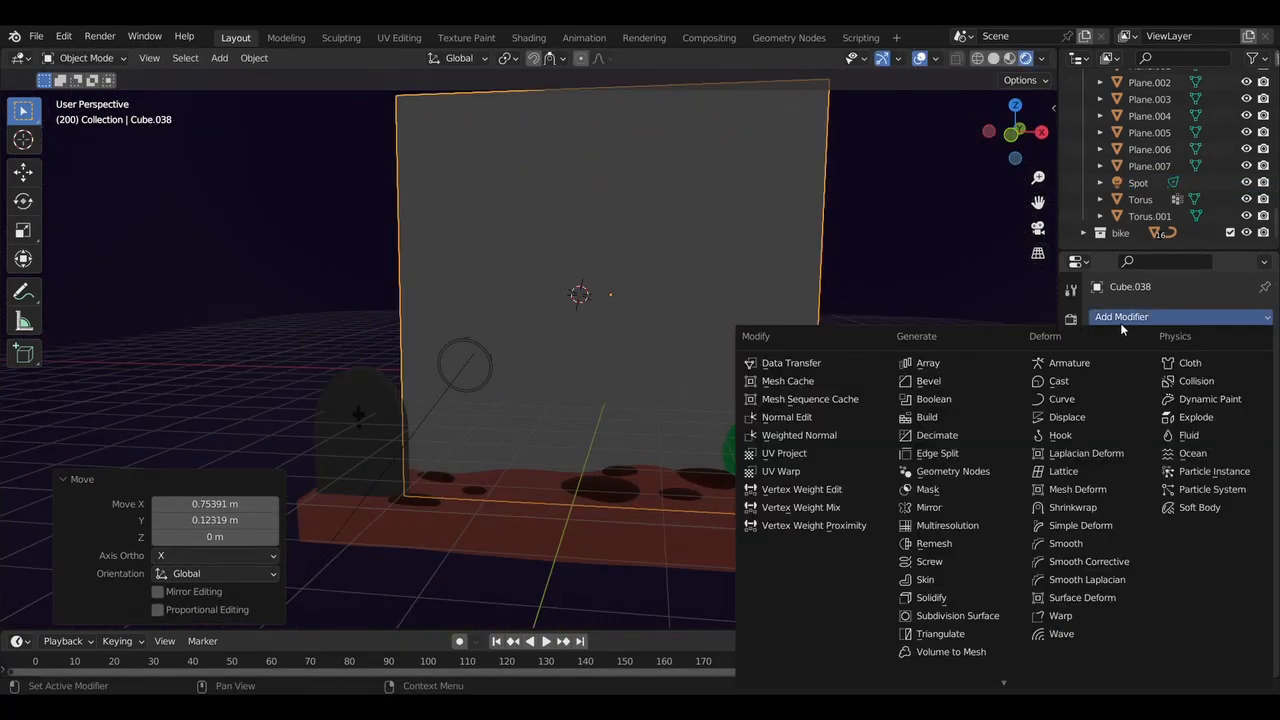
{"action": "left_click", "coordinate": [1071, 613]}
{"action": "left_click", "coordinate": [1158, 387]}
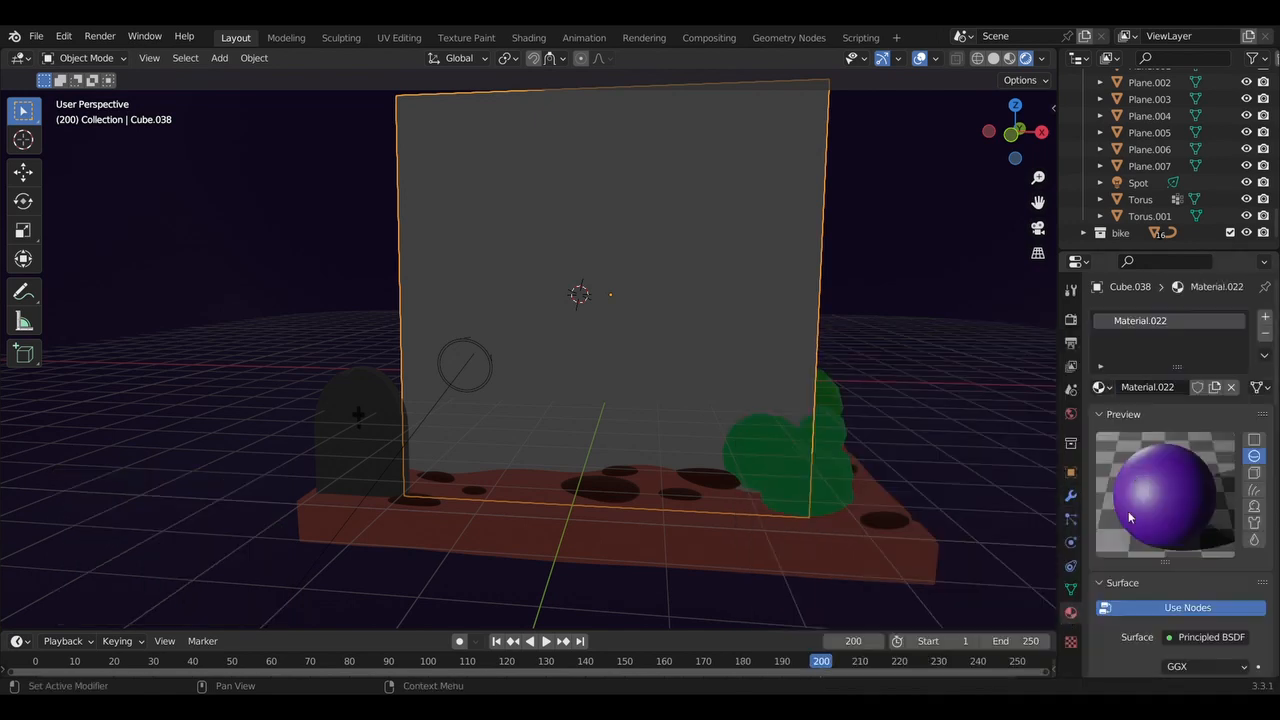
{"action": "left_click", "coordinate": [1198, 555]}
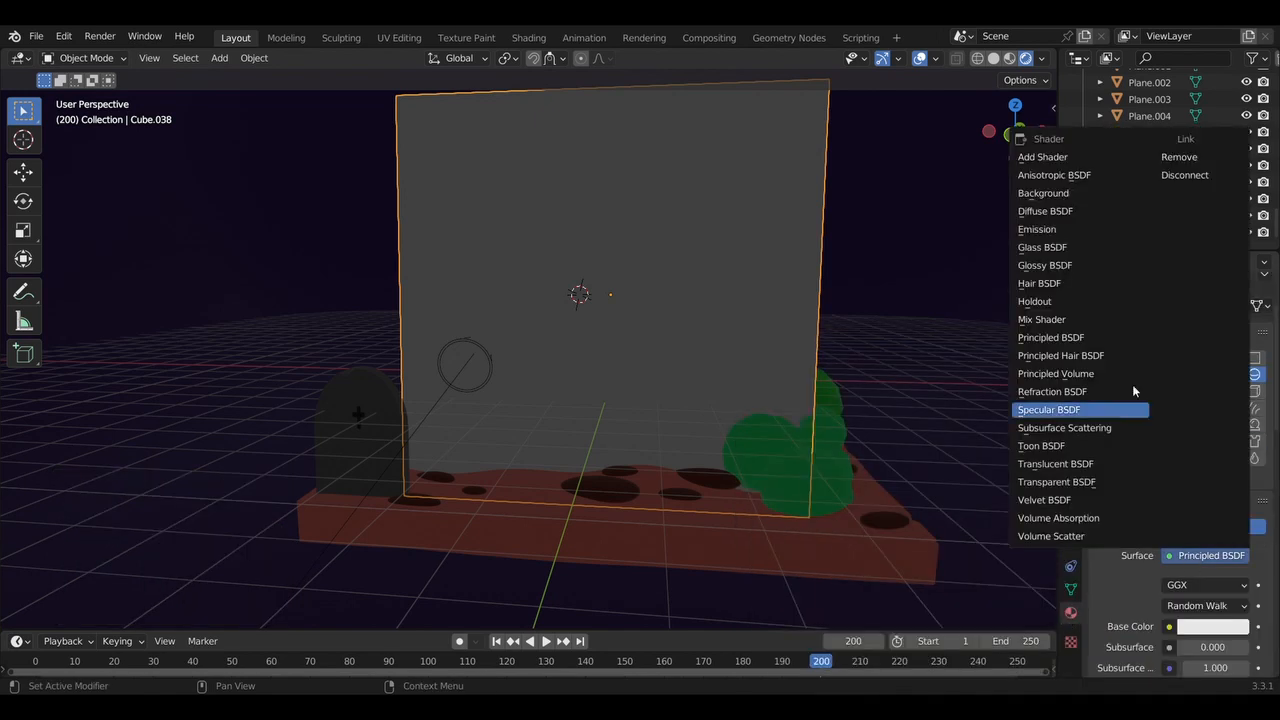
{"action": "left_click", "coordinate": [1058, 518]}
Set the cube's Volume Absorption colour to orange and its density to 0.5
{"action": "left_click", "coordinate": [1203, 585]}
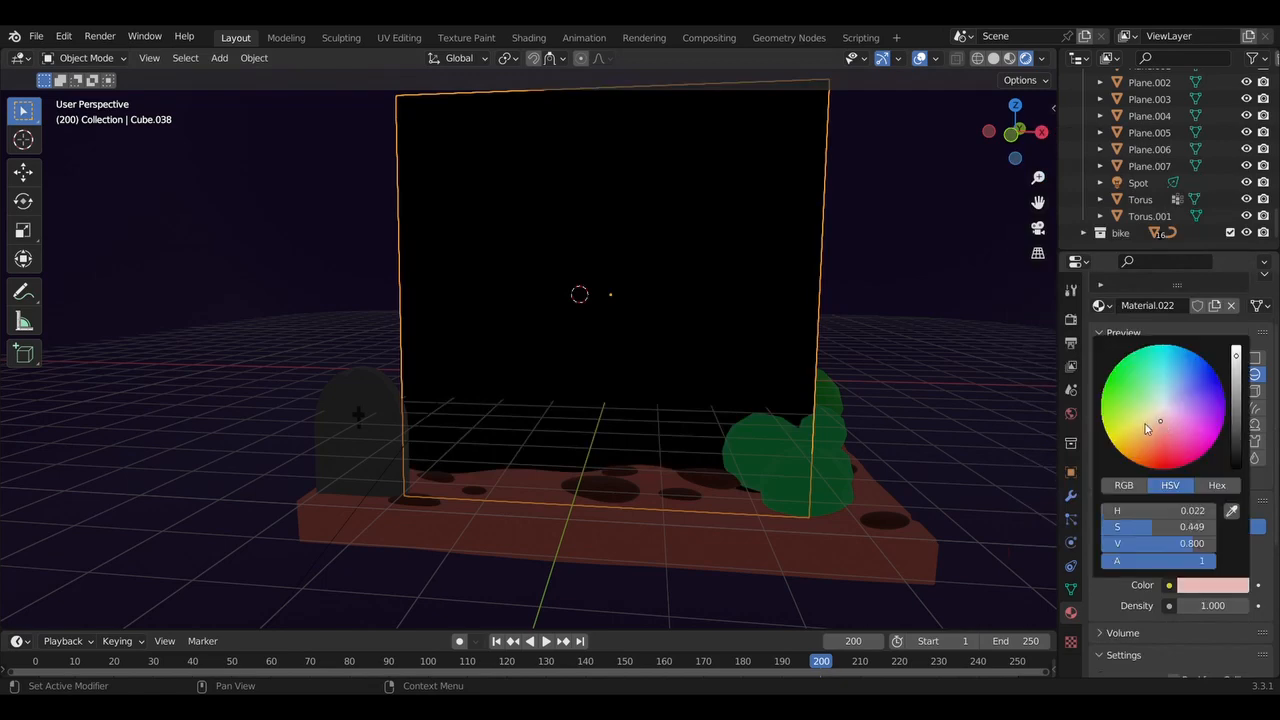
{"action": "left_click_drag", "start_coordinate": [1212, 606], "coordinate": [1236, 606]}
{"action": "scroll", "coordinate": [1169, 640], "scroll_direction": "down", "scroll_amount": 4}
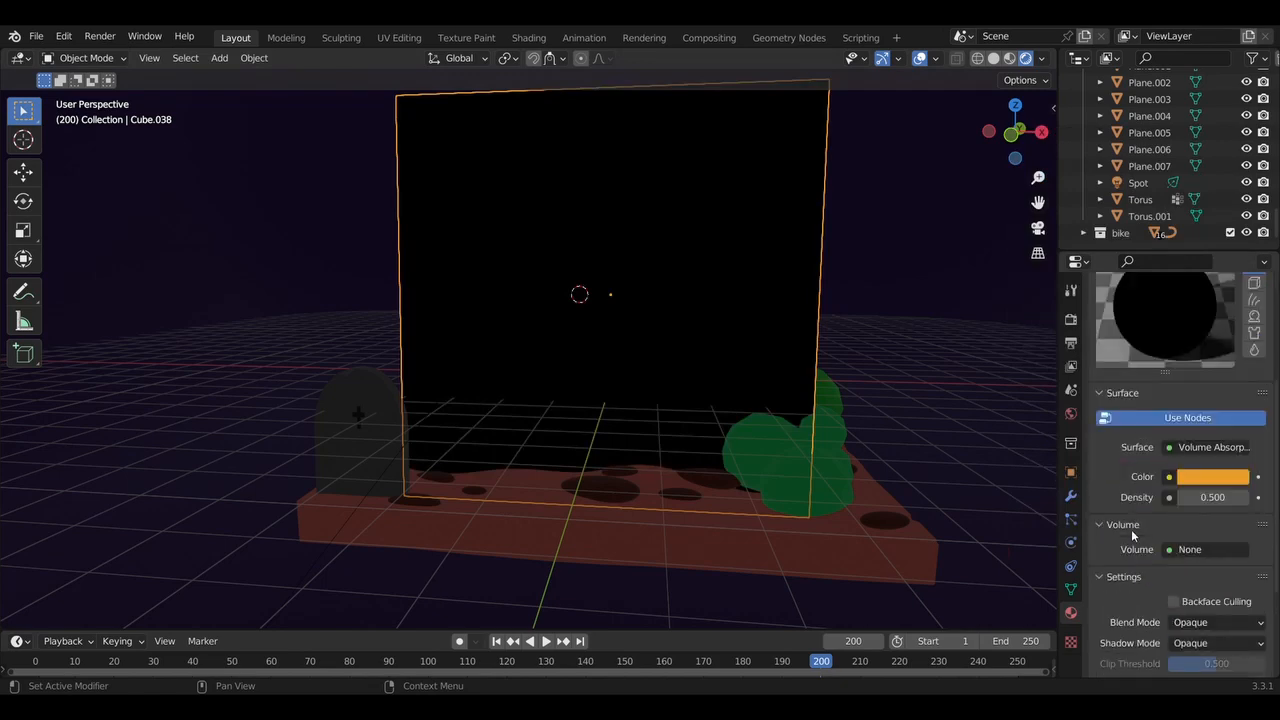
Change the enclosing cube's surface shader to Volume Scatter and open its material nodes in the Shading workspace
{"action": "scroll", "coordinate": [1187, 612], "scroll_direction": "down", "scroll_amount": 4}
{"action": "scroll", "coordinate": [1187, 625], "scroll_direction": "up", "scroll_amount": 11}
{"action": "left_click", "coordinate": [1188, 642]}
{"action": "left_click", "coordinate": [1070, 619]}
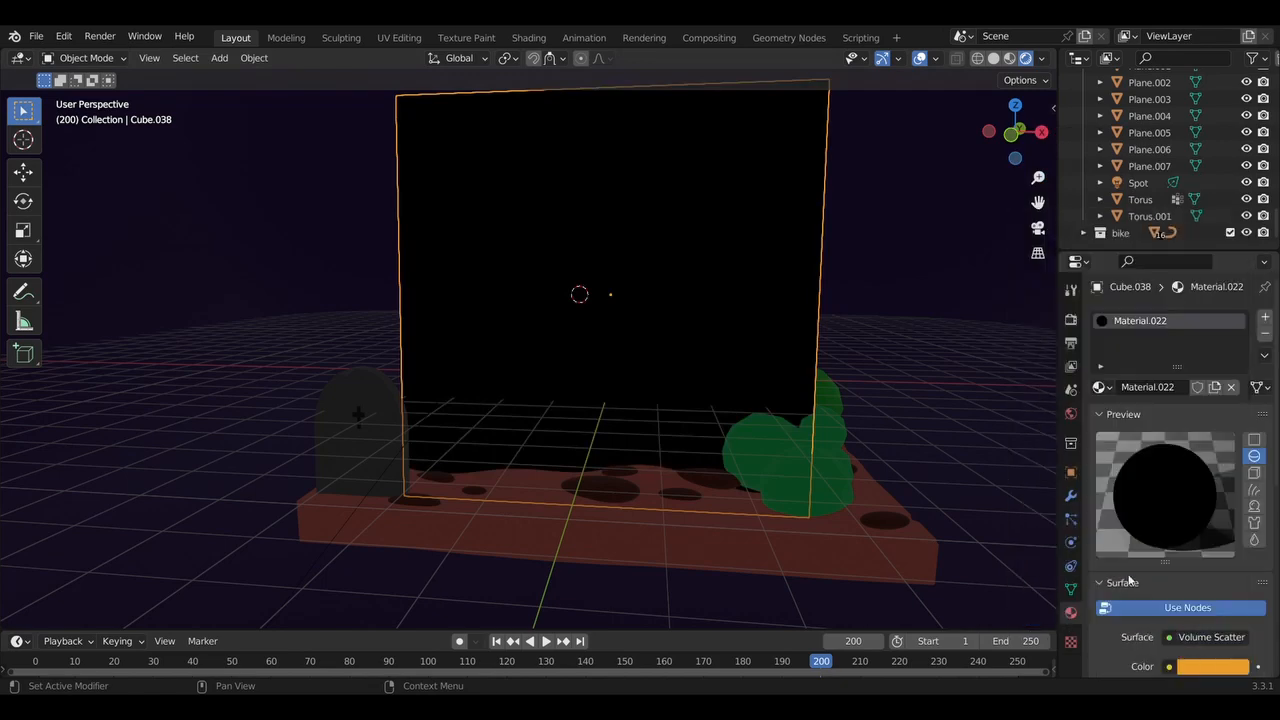
{"action": "left_click", "coordinate": [529, 37]}
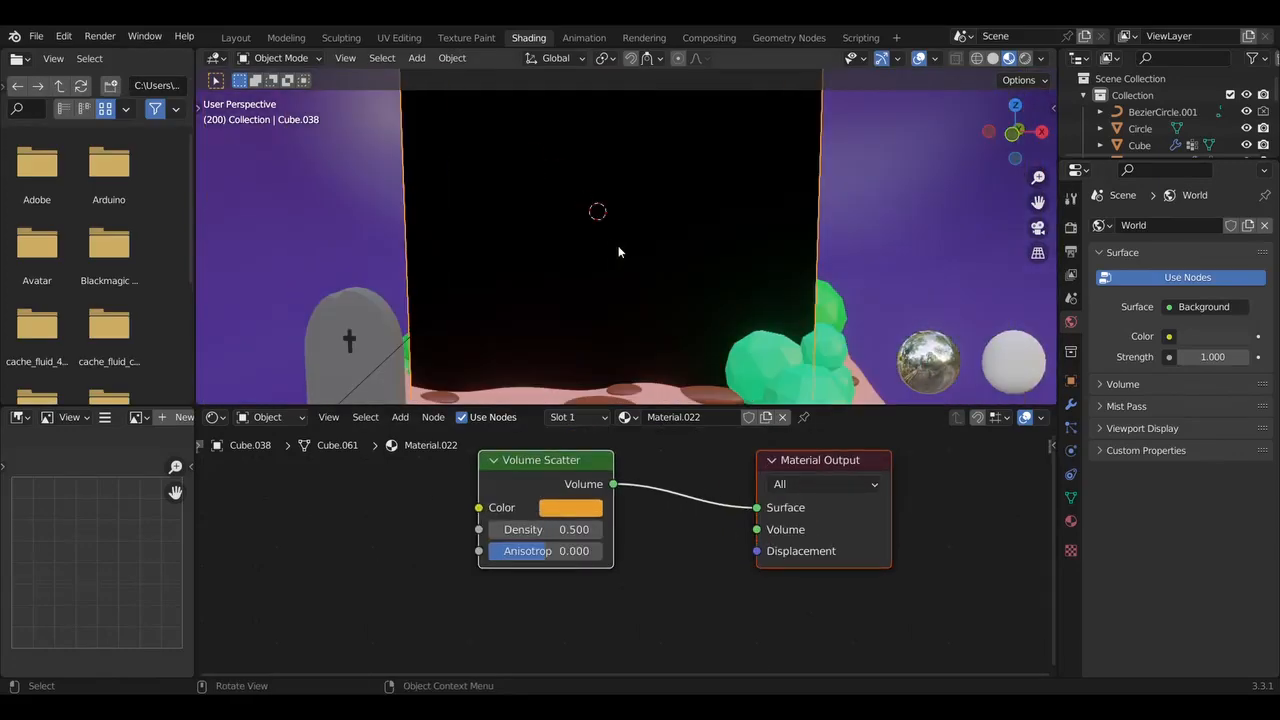
Replace the cube's Volume Scatter node with a Glossy BSDF connected to the material output's Volume input
{"action": "key", "text": "x"}
{"action": "key", "text": "shift+a"}
{"action": "mouse_move", "coordinate": [518, 553]}
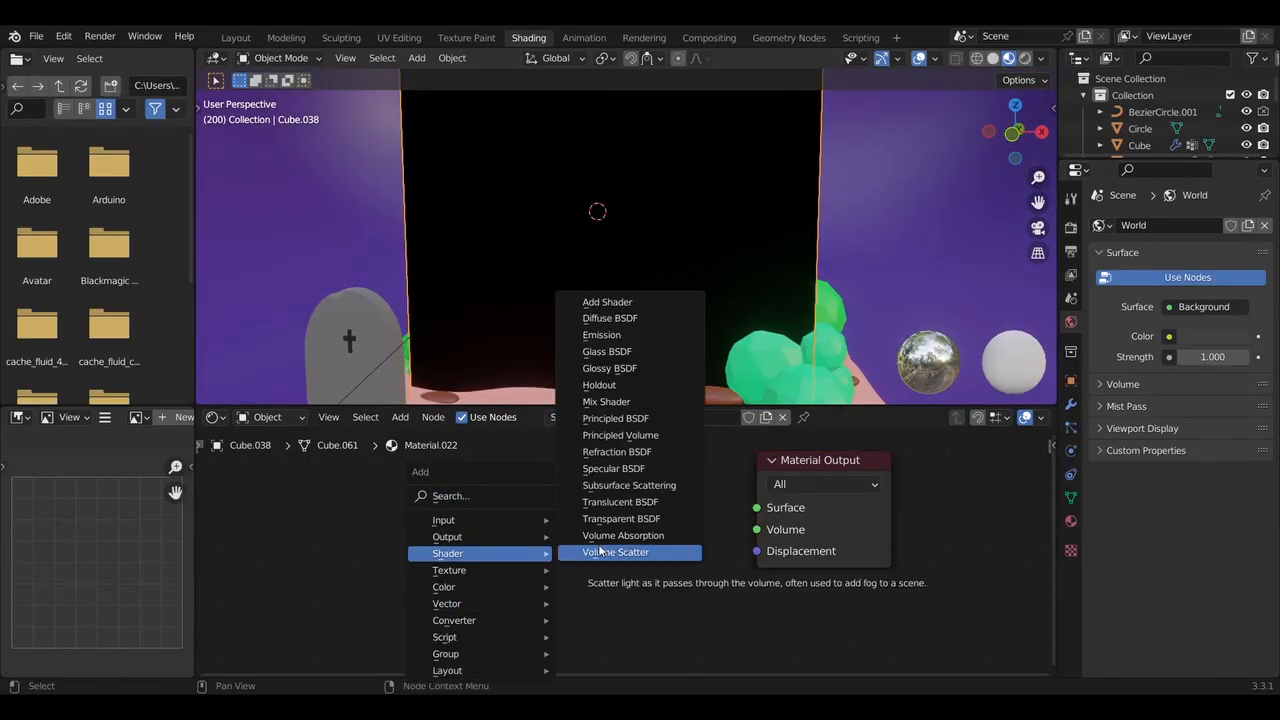
{"action": "left_click", "coordinate": [614, 373]}
{"action": "left_click", "coordinate": [568, 461]}
{"action": "left_click_drag", "start_coordinate": [711, 489], "coordinate": [757, 541]}
{"action": "middle_click_drag", "start_coordinate": [700, 250], "coordinate": [480, 250]}
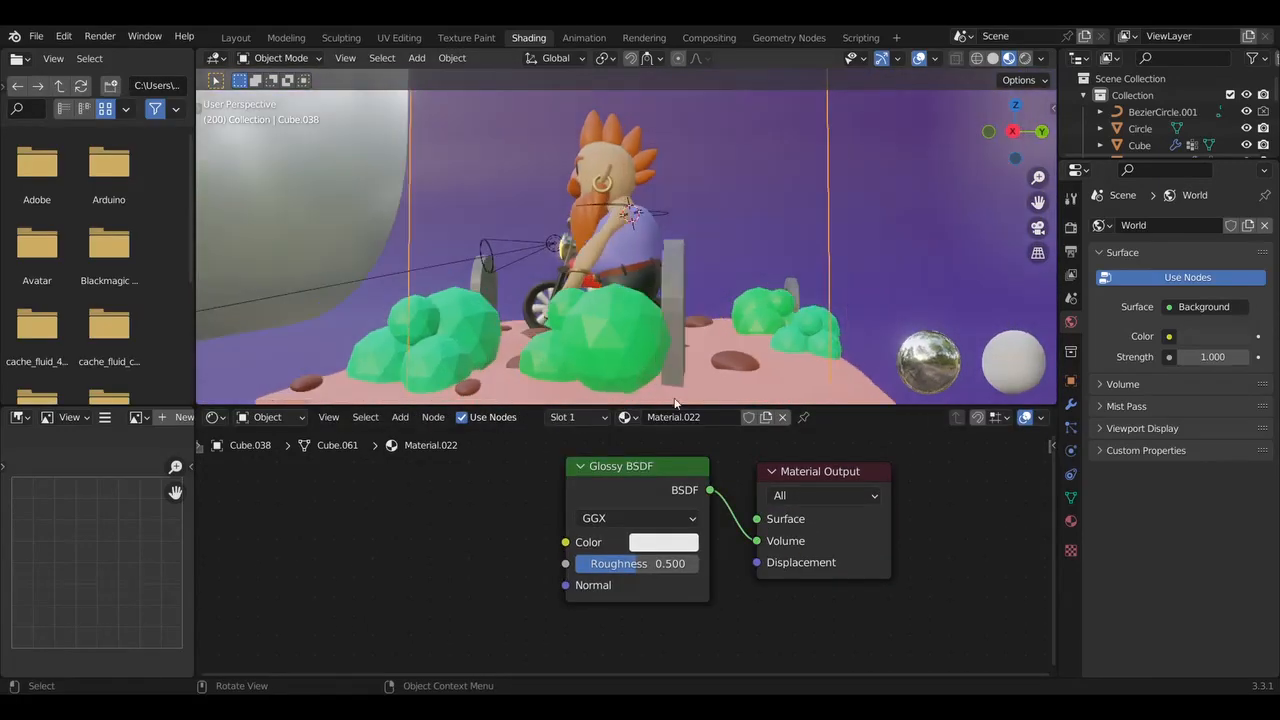
Replace the Glossy BSDF with a Volume Absorption node on the Volume input, with density 0.3 and a light blue colour
{"action": "key", "text": "x"}
{"action": "key", "text": "shift+a"}
{"action": "mouse_move", "coordinate": [664, 473]}
{"action": "left_click", "coordinate": [760, 455]}
{"action": "left_click", "coordinate": [697, 477]}
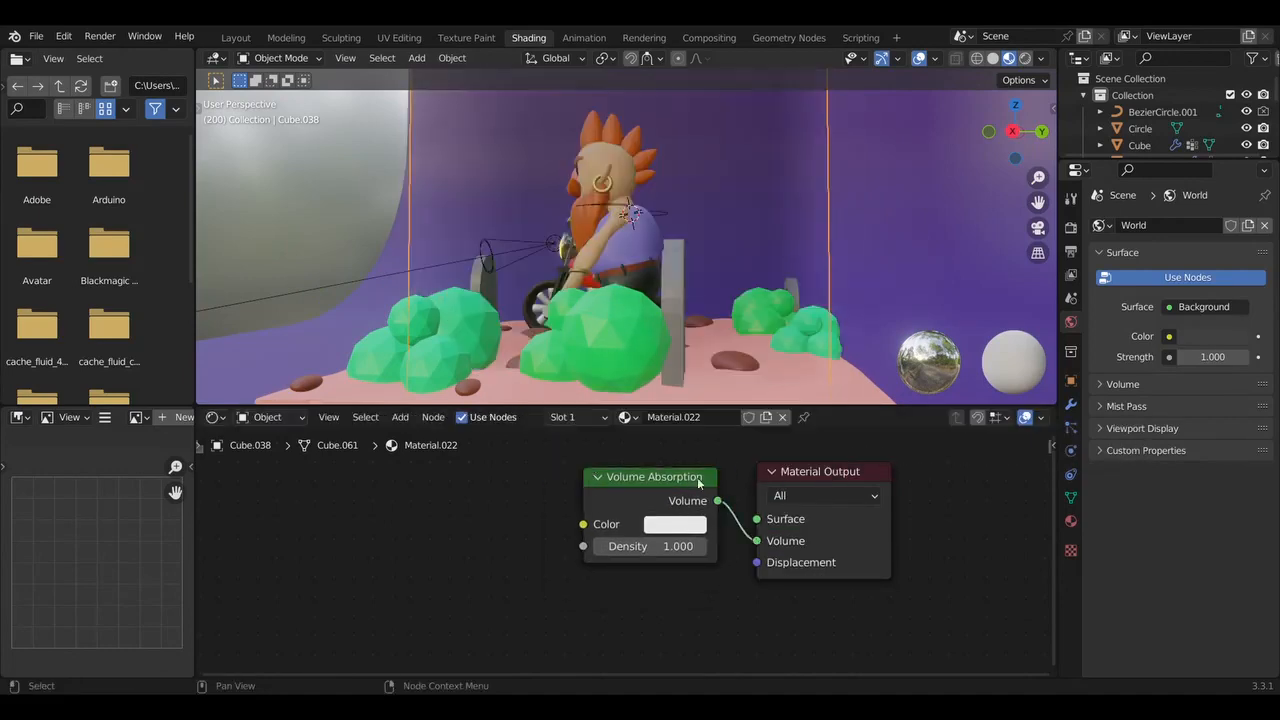
{"action": "left_click", "coordinate": [675, 524]}
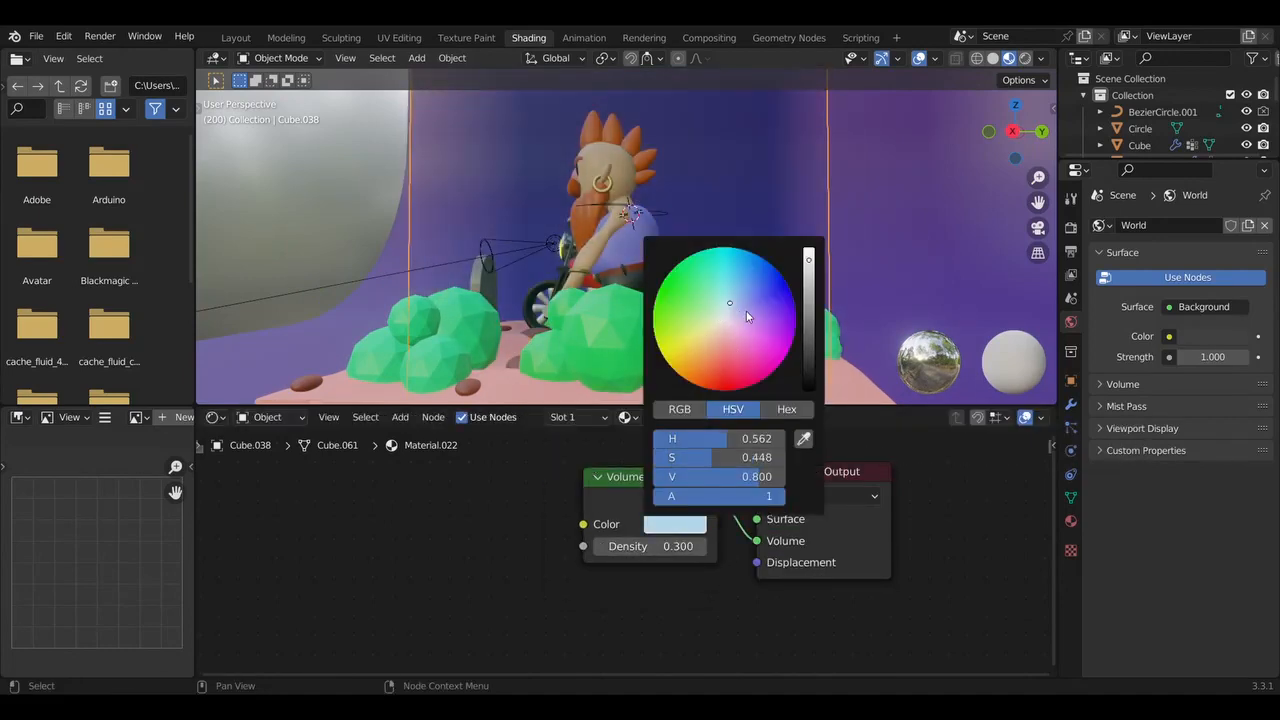
{"action": "left_click", "coordinate": [738, 307]}
Examine the scene in rendered shading with the volume cube hidden and shown again
{"action": "middle_click_drag", "start_coordinate": [370, 160], "coordinate": [508, 193]}
{"action": "scroll", "coordinate": [508, 193], "scroll_direction": "up", "scroll_amount": 2}
{"action": "left_click", "coordinate": [1025, 58]}
{"action": "scroll", "coordinate": [780, 160], "scroll_direction": "down", "scroll_amount": 5}
{"action": "mouse_move", "coordinate": [720, 180]}
{"action": "middle_mouse_down"}
{"action": "mouse_move", "coordinate": [780, 147]}
{"action": "mouse_move", "coordinate": [715, 175]}
{"action": "middle_mouse_up"}
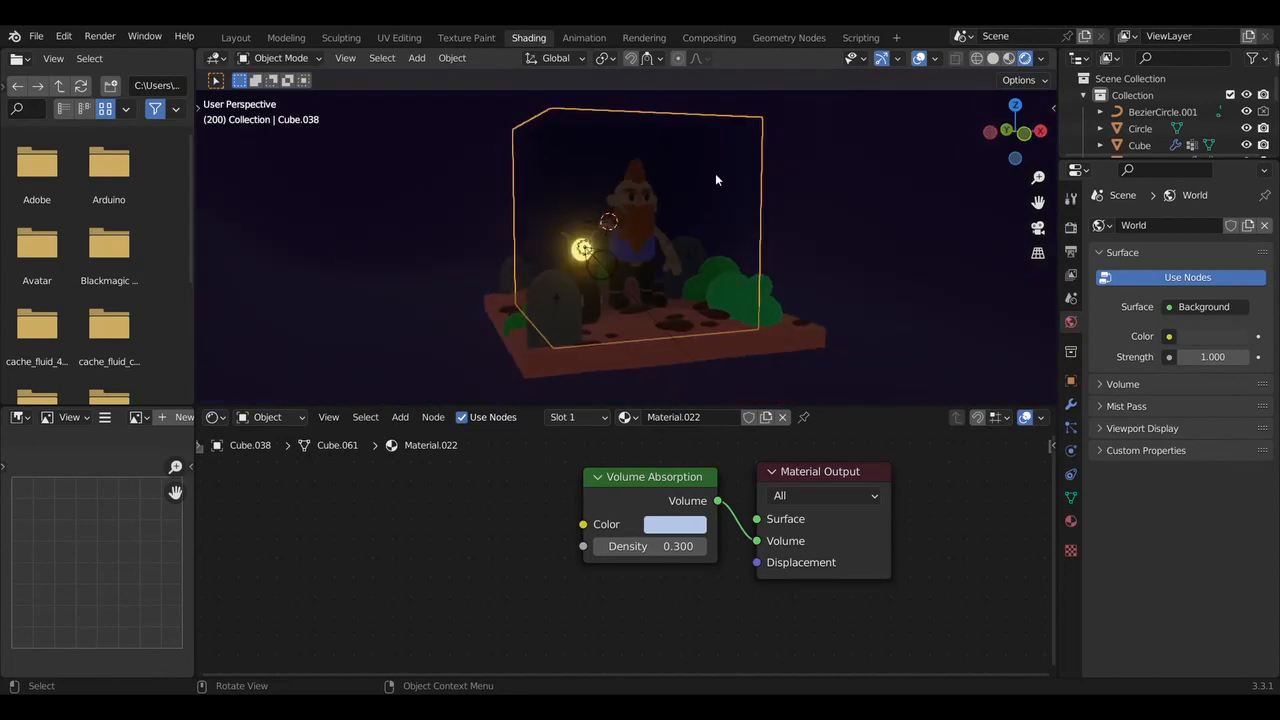
{"action": "key", "text": "h"}
{"action": "key", "text": "ctrl+h"}
{"action": "left_click", "coordinate": [544, 128]}
{"action": "key", "text": "alt+h"}
{"action": "left_click", "coordinate": [880, 130]}
{"action": "middle_click_drag", "start_coordinate": [880, 130], "coordinate": [823, 130]}
{"action": "middle_click_drag", "start_coordinate": [735, 540], "coordinate": [753, 588]}
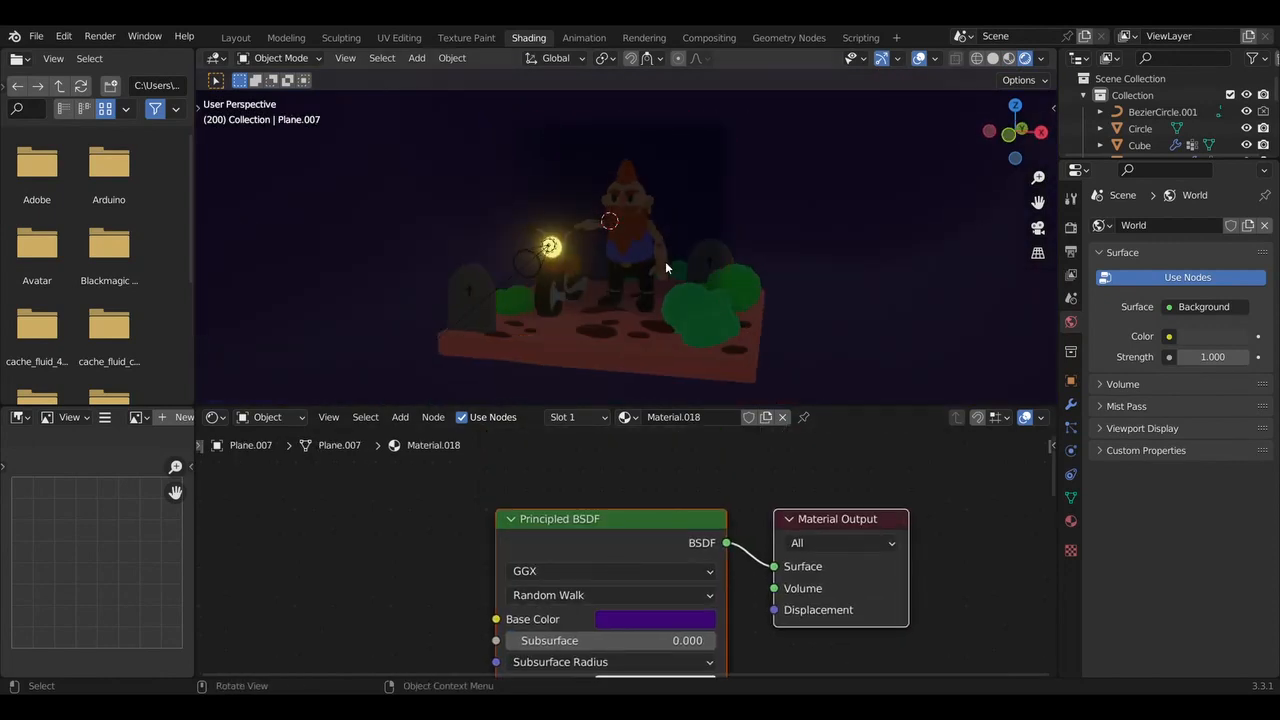
Reduce the cube's Volume Absorption density to 0 and delete the cube
{"action": "left_click", "coordinate": [665, 263]}
{"action": "left_click_drag", "start_coordinate": [680, 594], "coordinate": [595, 594]}
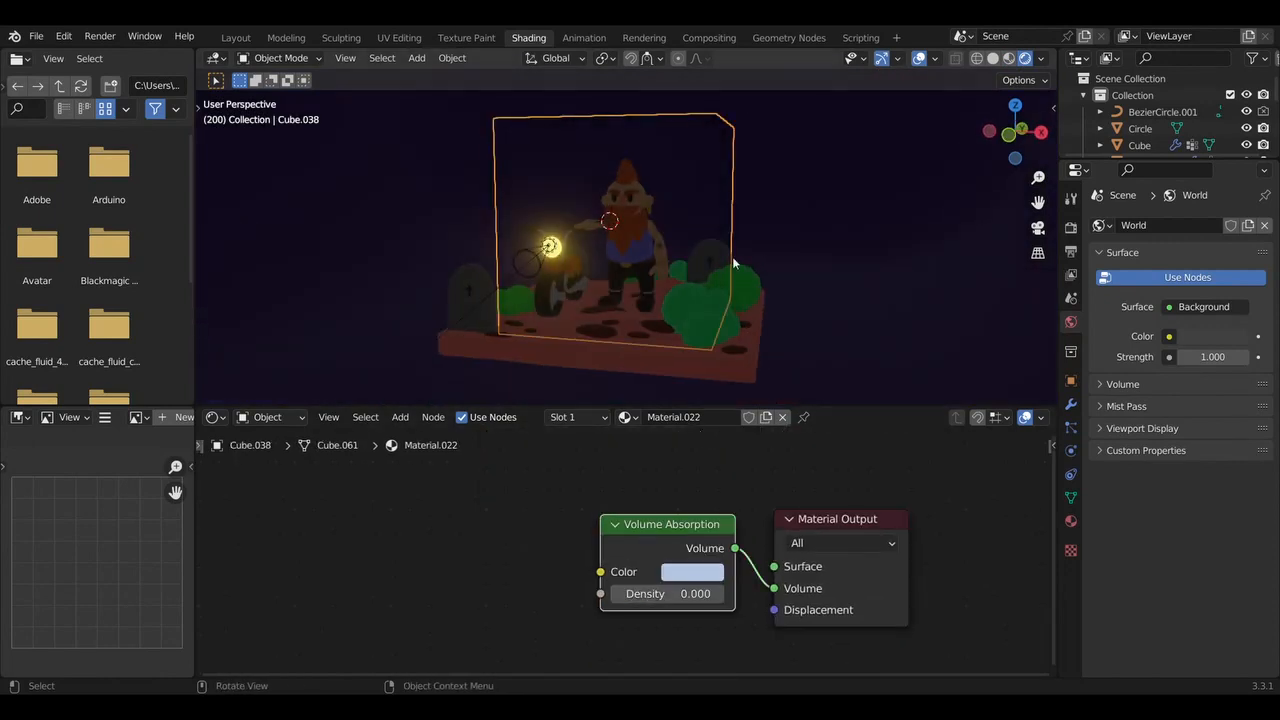
{"action": "key", "text": "x"}
{"action": "left_click", "coordinate": [620, 192]}
Switch the shader editor to the world nodes and raise the Background strength to 3.3
{"action": "left_click", "coordinate": [272, 417]}
{"action": "left_click", "coordinate": [272, 458]}
{"action": "left_click", "coordinate": [587, 565]}
{"action": "middle_click_drag", "start_coordinate": [567, 515], "coordinate": [567, 495]}
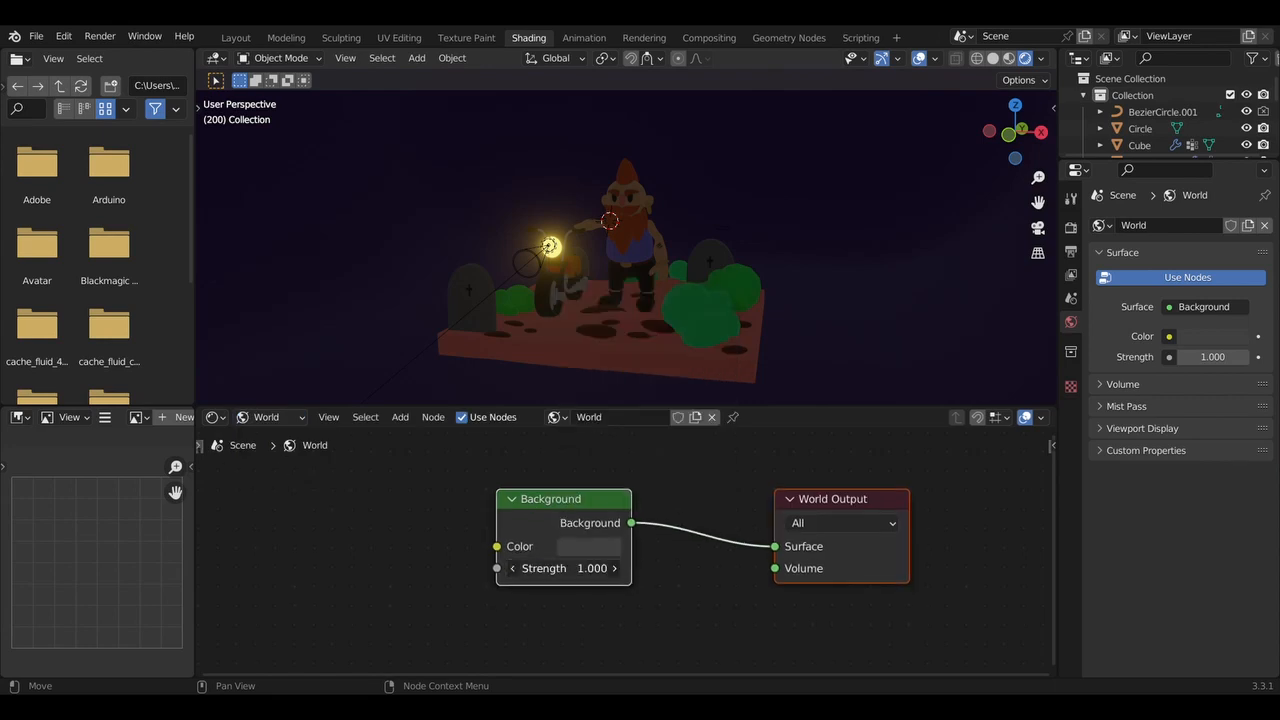
{"action": "left_click_drag", "start_coordinate": [565, 568], "coordinate": [608, 568]}
{"action": "scroll", "coordinate": [620, 300], "scroll_direction": "up", "scroll_amount": 6}
{"action": "middle_click_drag", "start_coordinate": [620, 300], "coordinate": [580, 250]}
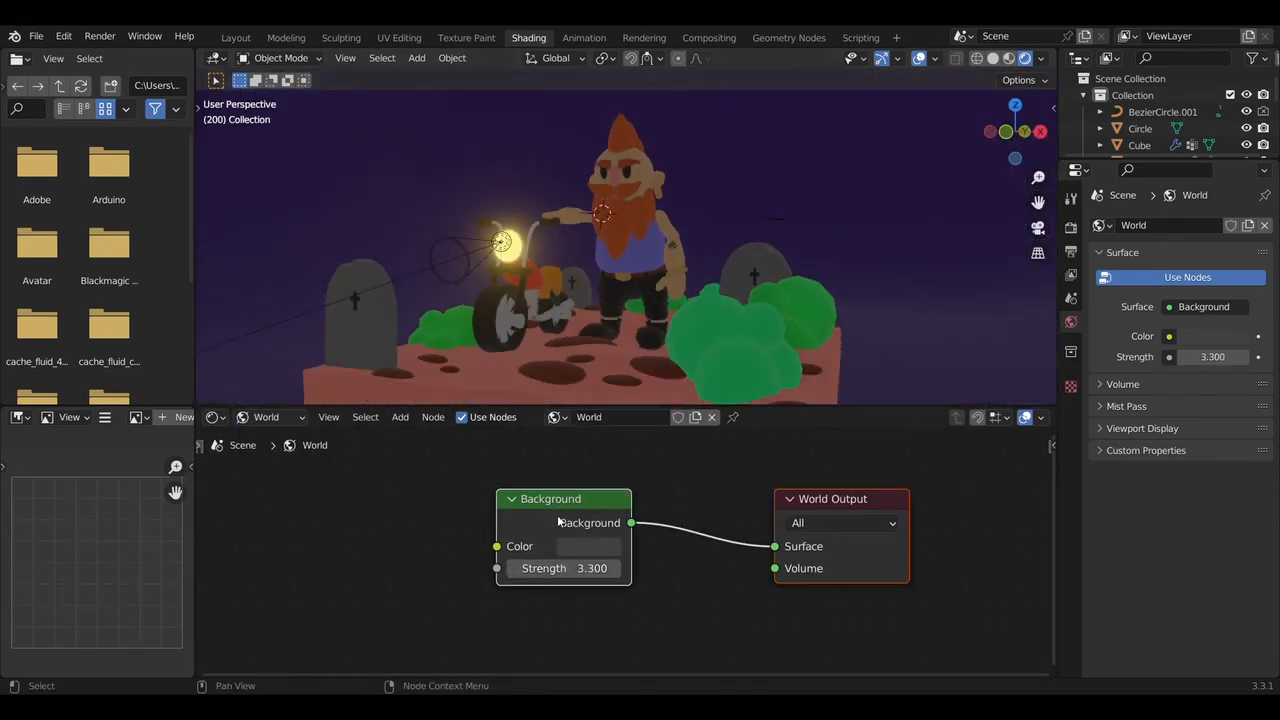
Lighten the world Background colour to a mid grey and set its strength to 1.8
{"action": "scroll", "coordinate": [557, 521], "scroll_direction": "down", "scroll_amount": 1}
{"action": "scroll", "coordinate": [657, 305], "scroll_direction": "down", "scroll_amount": 2}
{"action": "middle_click_drag", "start_coordinate": [657, 305], "coordinate": [657, 350]}
{"action": "middle_click_drag", "start_coordinate": [657, 305], "coordinate": [657, 245], "text": "shift"}
{"action": "scroll", "coordinate": [657, 305], "scroll_direction": "down", "scroll_amount": 1}
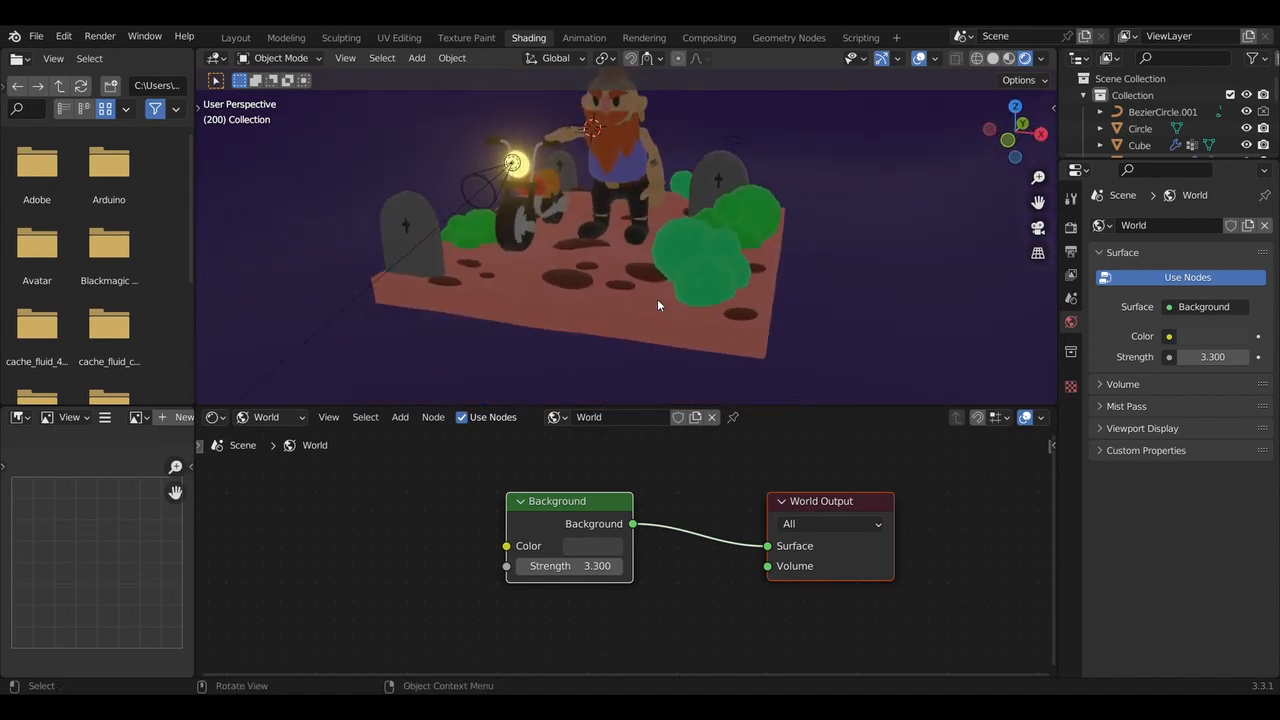
{"action": "scroll", "coordinate": [657, 303], "scroll_direction": "down", "scroll_amount": 1}
{"action": "left_click_drag", "start_coordinate": [575, 566], "coordinate": [604, 566]}
{"action": "left_click", "coordinate": [593, 547]}
{"action": "left_click_drag", "start_coordinate": [654, 377], "coordinate": [642, 352]}
{"action": "mouse_move", "coordinate": [719, 387]}
{"action": "left_mouse_down"}
{"action": "mouse_move", "coordinate": [719, 290]}
{"action": "mouse_move", "coordinate": [719, 385]}
{"action": "mouse_move", "coordinate": [719, 365]}
{"action": "left_mouse_up"}
{"action": "scroll", "coordinate": [632, 246], "scroll_direction": "up", "scroll_amount": 5}
{"action": "scroll", "coordinate": [632, 246], "scroll_direction": "down", "scroll_amount": 6}
{"action": "left_click_drag", "start_coordinate": [602, 566], "coordinate": [558, 566]}
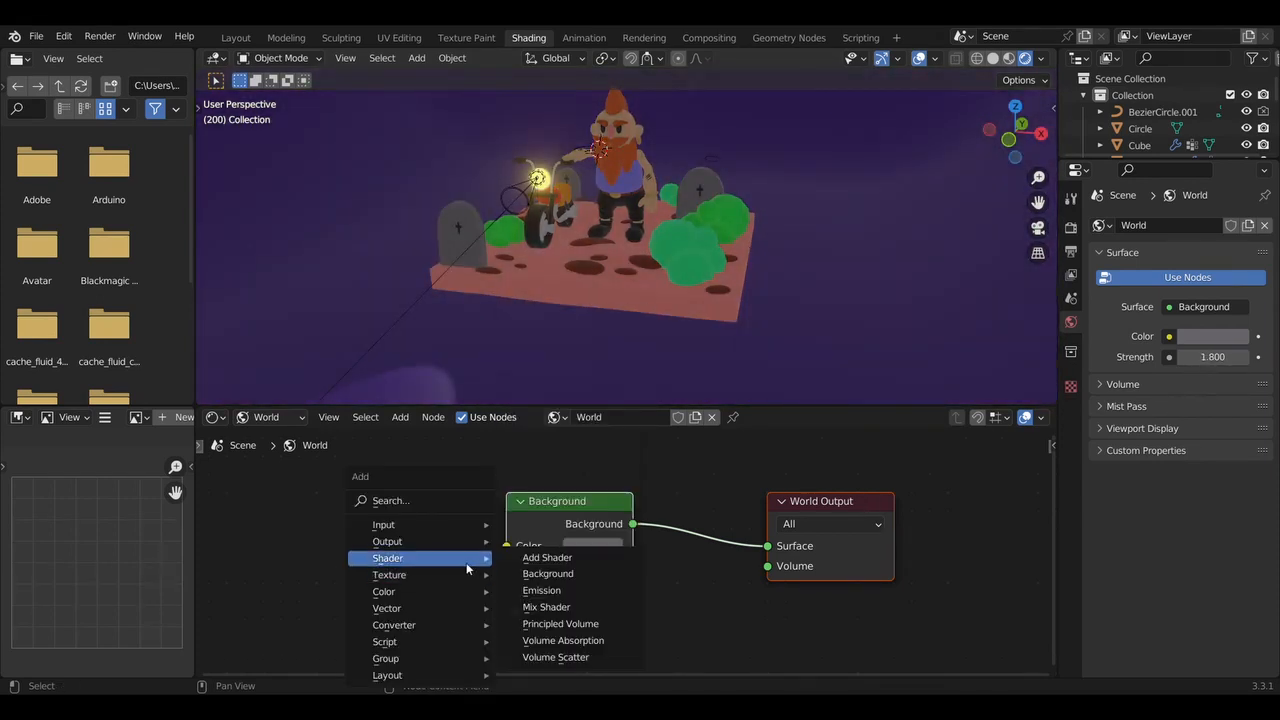
Add a Principled Volume node to the world, connect it to the output's Volume input and set its density to 0.1
{"action": "left_click", "coordinate": [555, 625]}
{"action": "left_click", "coordinate": [214, 465]}
{"action": "left_click_drag", "start_coordinate": [430, 494], "coordinate": [926, 566]}
{"action": "left_click", "coordinate": [300, 556]}
{"action": "type", "text": "0.1"}
{"action": "key", "text": "Return"}
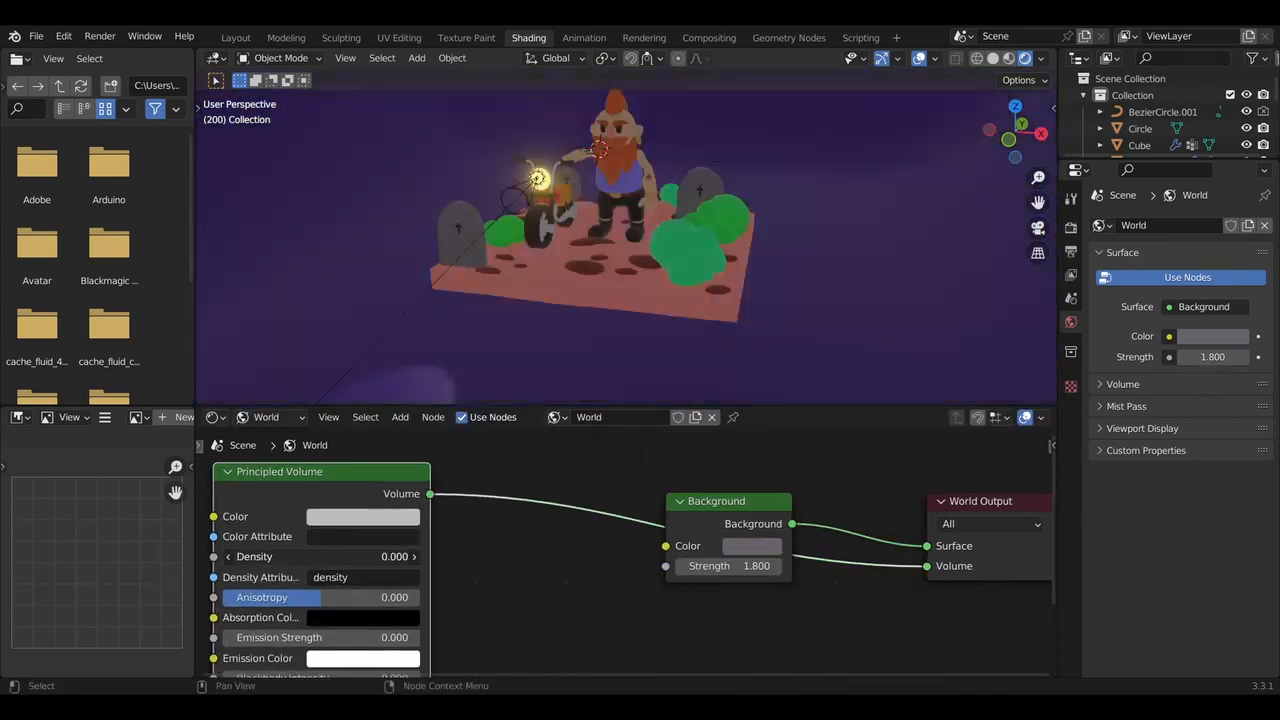
Set the Principled Volume's anisotropy to 0.262, temperature to 1005.7 and absorption colour to white
{"action": "middle_click_drag", "start_coordinate": [700, 238], "coordinate": [665, 243]}
{"action": "scroll", "coordinate": [647, 264], "scroll_direction": "up", "scroll_amount": 1}
{"action": "left_click_drag", "start_coordinate": [320, 599], "coordinate": [346, 599]}
{"action": "middle_click_drag", "start_coordinate": [325, 640], "coordinate": [331, 608]}
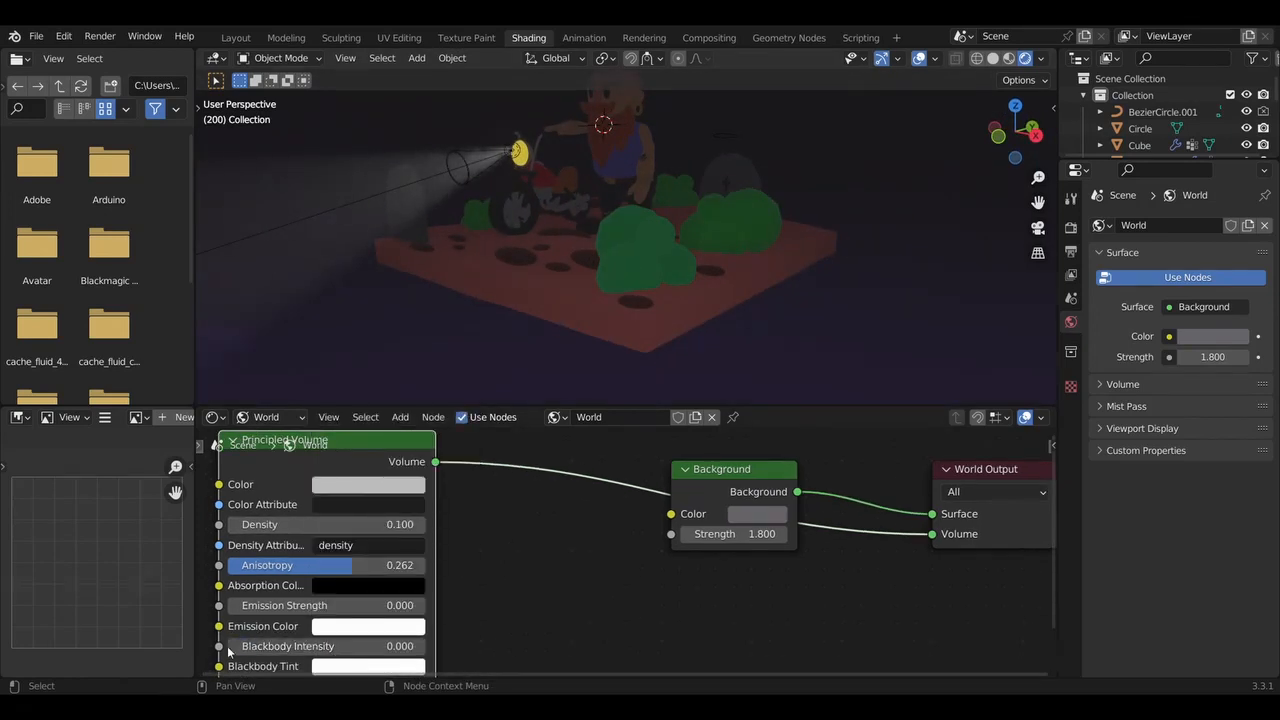
{"action": "middle_click_drag", "start_coordinate": [282, 668], "coordinate": [283, 604]}
{"action": "left_click_drag", "start_coordinate": [335, 624], "coordinate": [329, 624]}
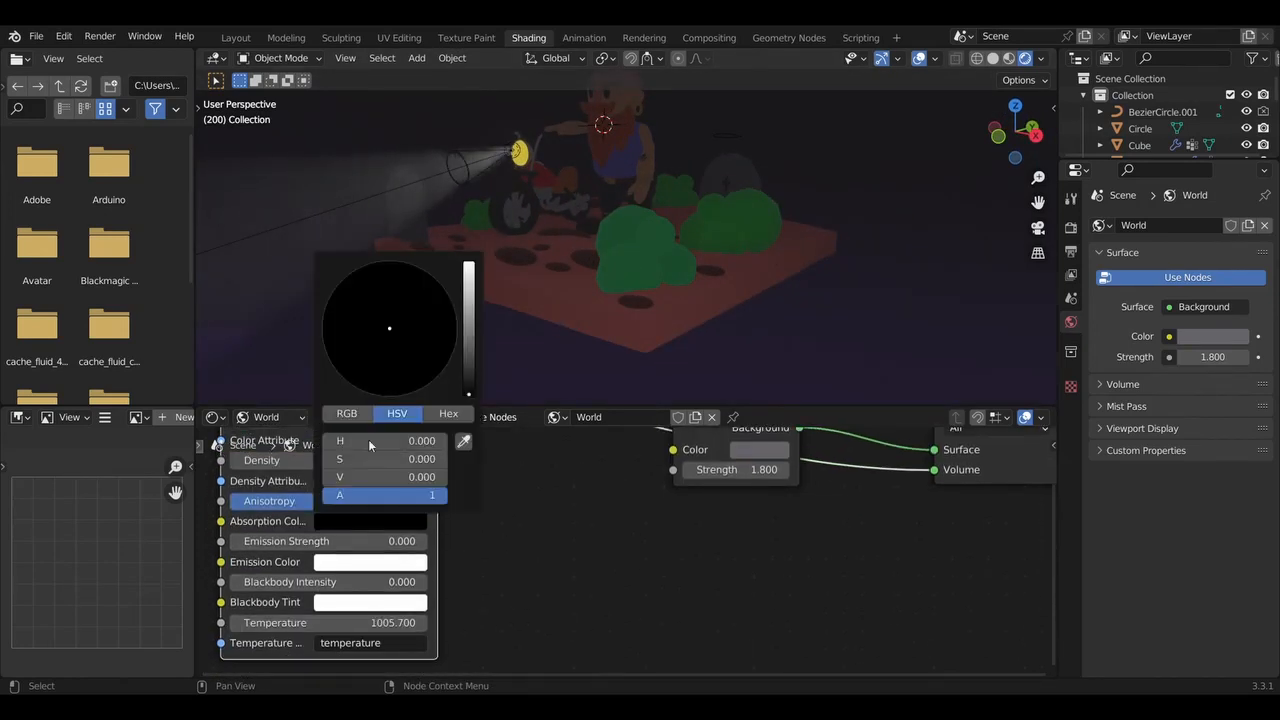
{"action": "left_click_drag", "start_coordinate": [368, 477], "coordinate": [446, 477]}
Compare the scene in material preview and rendered shading, raising the world Background strength to 6.8
{"action": "mouse_move", "coordinate": [452, 262]}
{"action": "middle_mouse_down"}
{"action": "mouse_move", "coordinate": [563, 266]}
{"action": "mouse_move", "coordinate": [470, 255]}
{"action": "middle_mouse_up"}
{"action": "scroll", "coordinate": [540, 250], "scroll_direction": "up", "scroll_amount": 5}
{"action": "left_click", "coordinate": [1008, 58]}
{"action": "scroll", "coordinate": [919, 177], "scroll_direction": "down", "scroll_amount": 4}
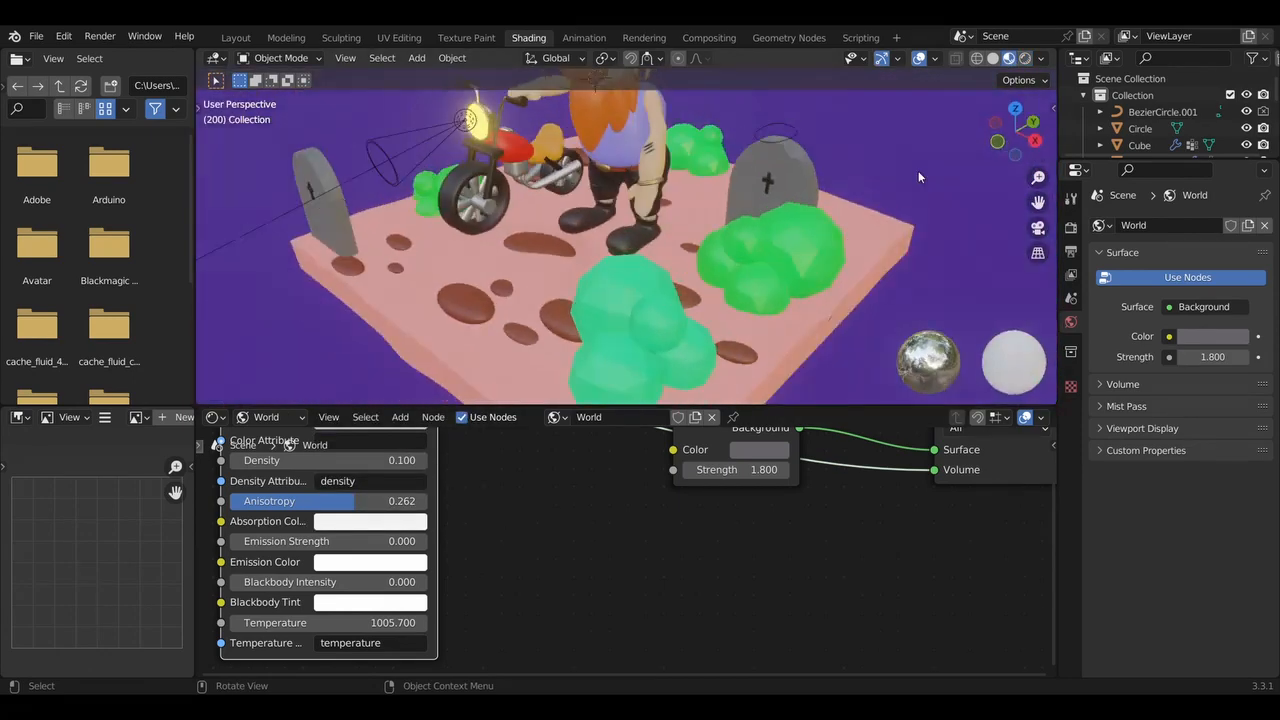
{"action": "scroll", "coordinate": [816, 199], "scroll_direction": "down", "scroll_amount": 3}
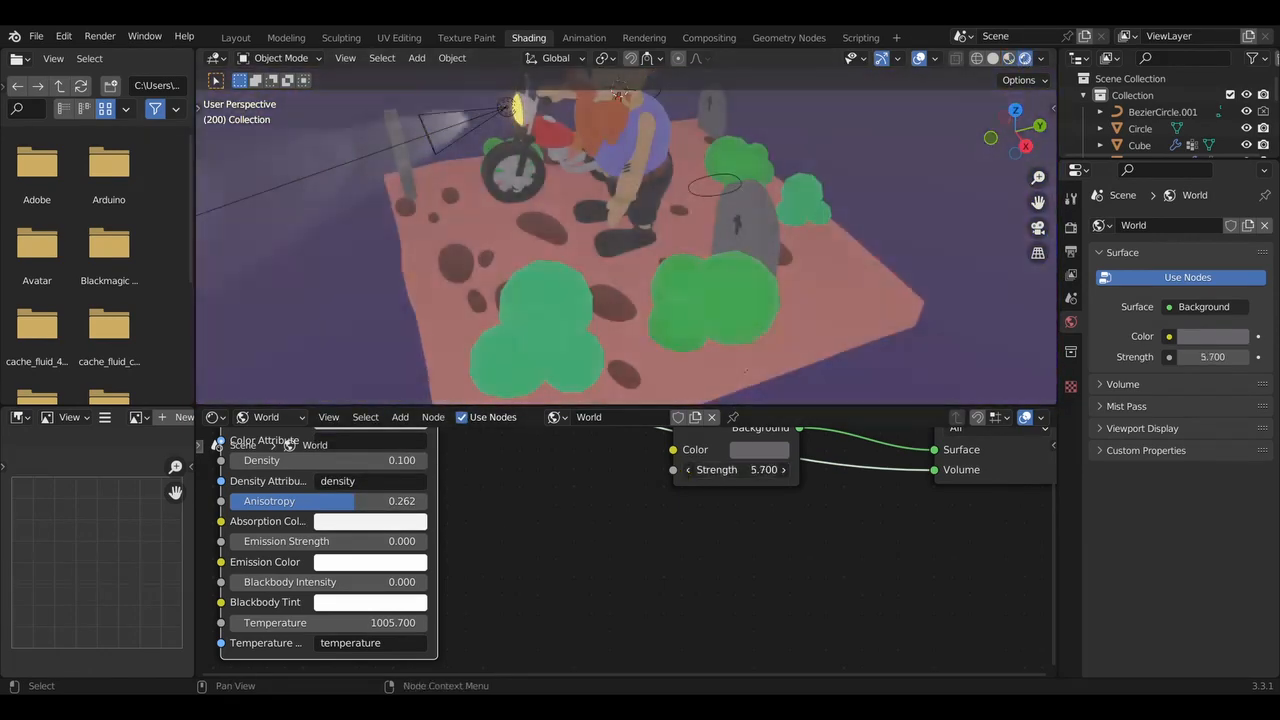
{"action": "scroll", "coordinate": [569, 293], "scroll_direction": "down", "scroll_amount": 4}
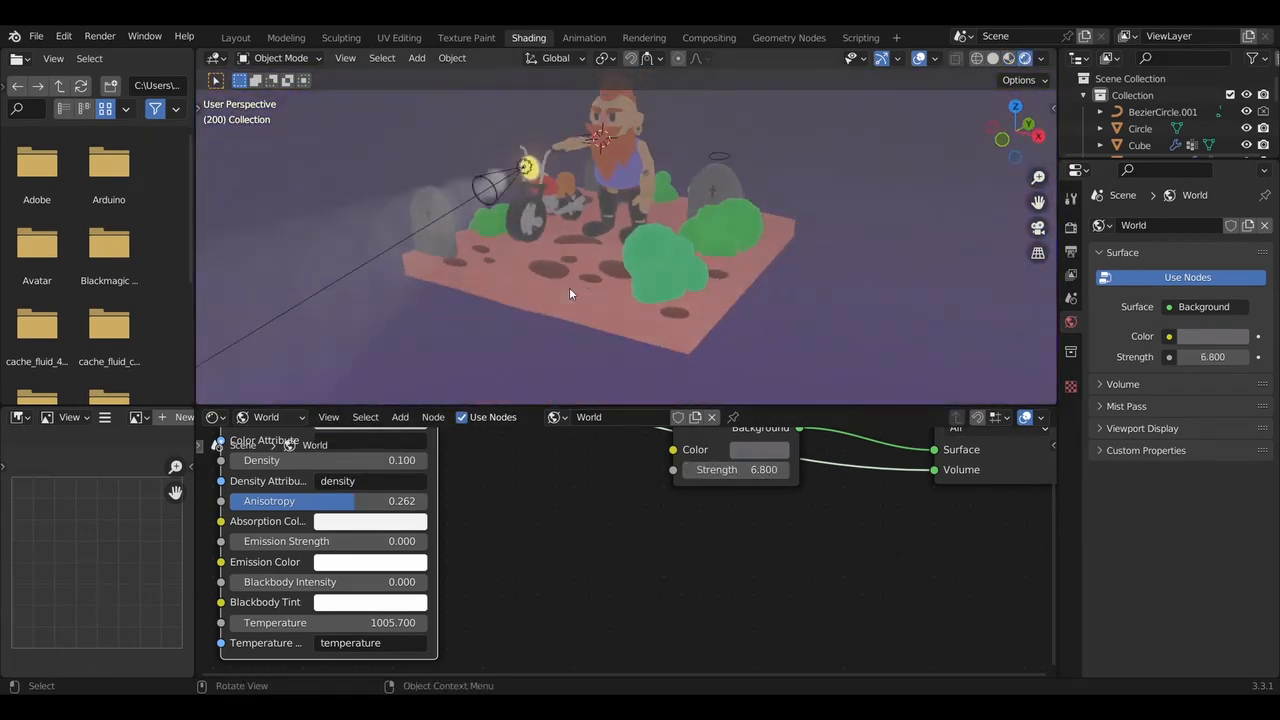
{"action": "middle_click_drag", "start_coordinate": [569, 288], "coordinate": [571, 298]}
Lower the world Background strength to 3 and tint its colour a muted purple
{"action": "left_click", "coordinate": [759, 450]}
{"action": "left_click_drag", "start_coordinate": [885, 270], "coordinate": [885, 267]}
{"action": "left_click_drag", "start_coordinate": [757, 467], "coordinate": [719, 467]}
{"action": "left_click", "coordinate": [759, 450]}
{"action": "left_click_drag", "start_coordinate": [809, 255], "coordinate": [825, 246]}
{"action": "middle_click_drag", "start_coordinate": [583, 390], "coordinate": [816, 309]}
Select the backdrop plane, show its material nodes and delete its Principled BSDF
{"action": "left_click", "coordinate": [816, 309]}
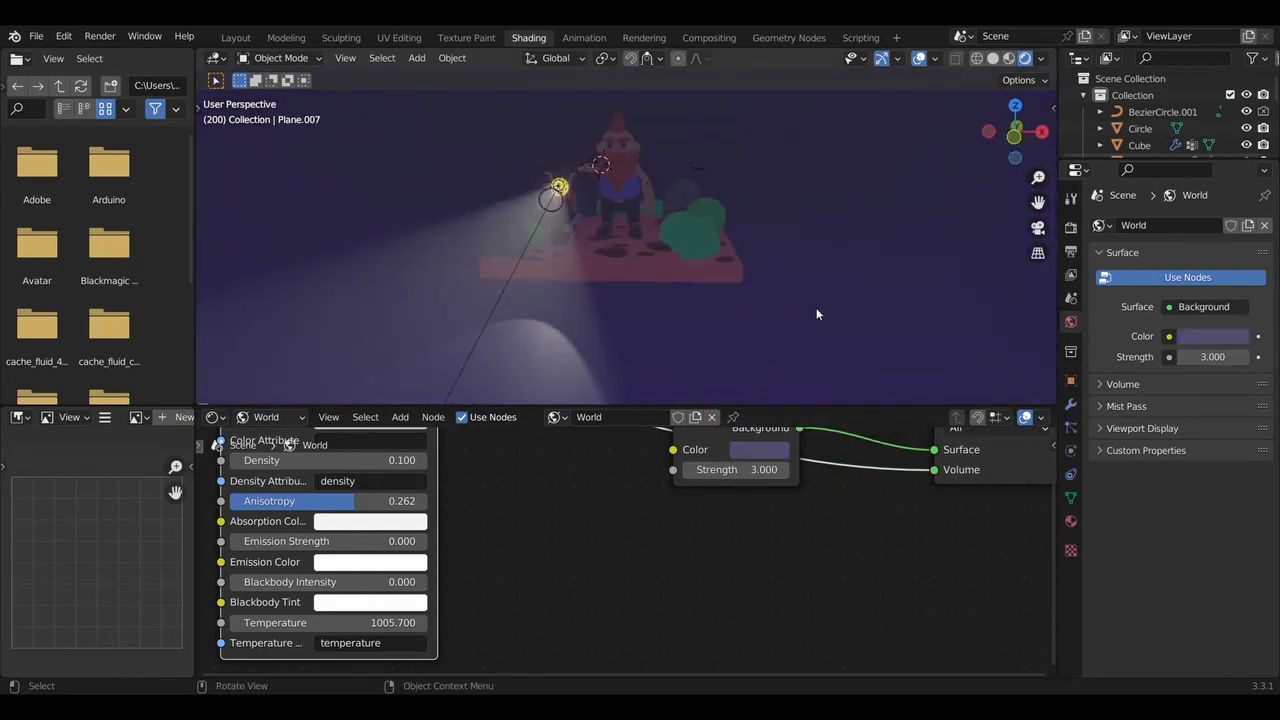
{"action": "left_click", "coordinate": [270, 437]}
{"action": "key", "text": "x"}
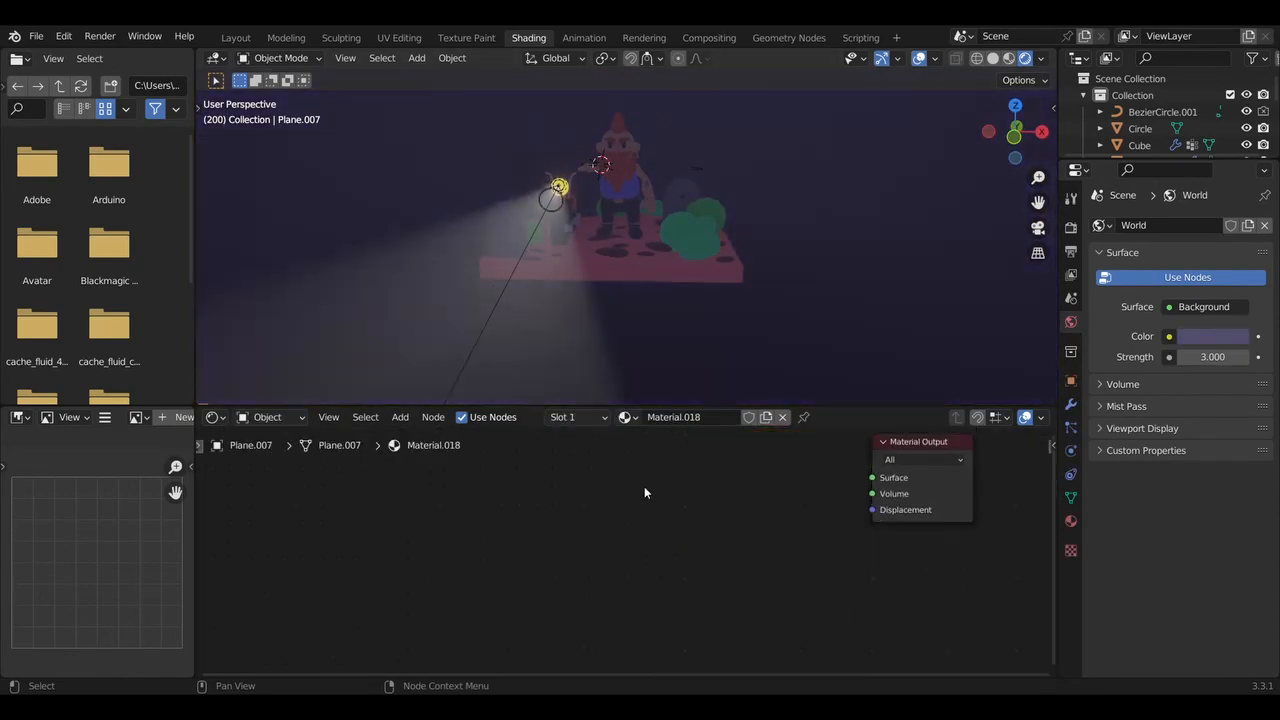
Add a Sky Texture and an Emission node to the backdrop's material and connect the Emission to the output's Surface input
{"action": "key", "text": "shift+a"}
{"action": "mouse_move", "coordinate": [623, 501]}
{"action": "key", "text": "s"}
{"action": "left_click", "coordinate": [546, 465]}
{"action": "key", "text": "shift+a"}
{"action": "type", "text": "se"}
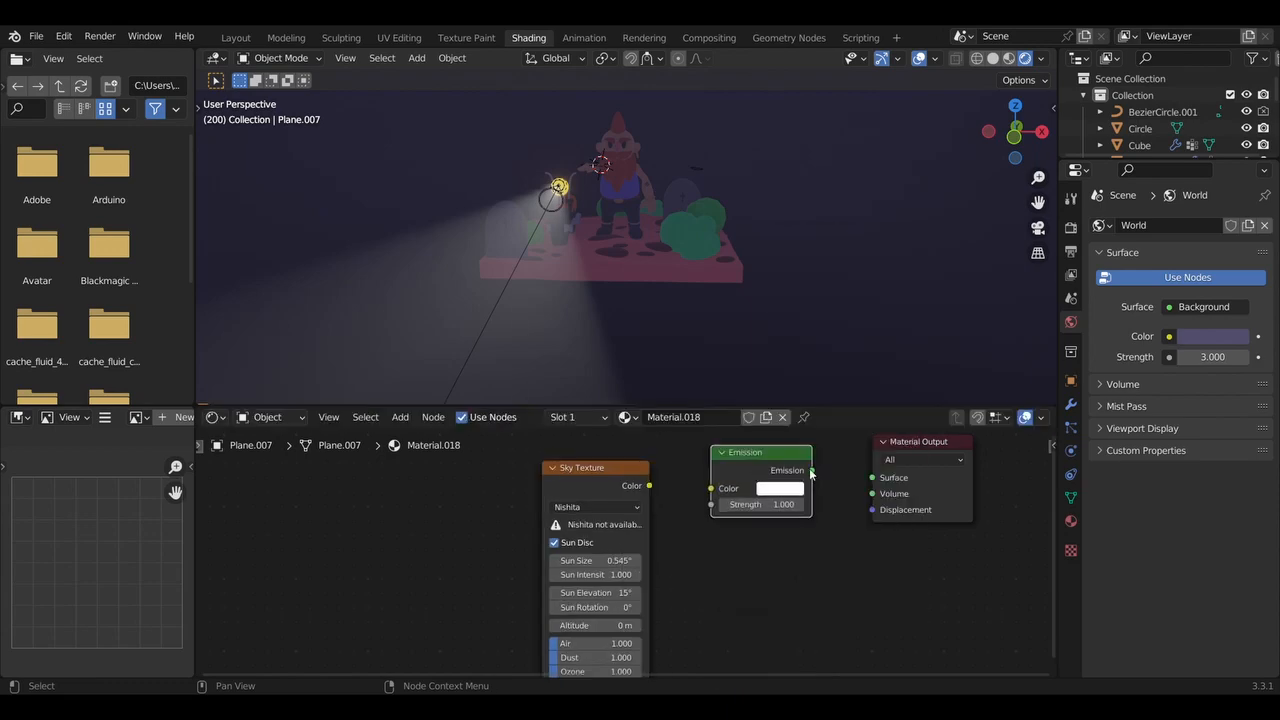
{"action": "left_click_drag", "start_coordinate": [811, 473], "coordinate": [870, 479]}
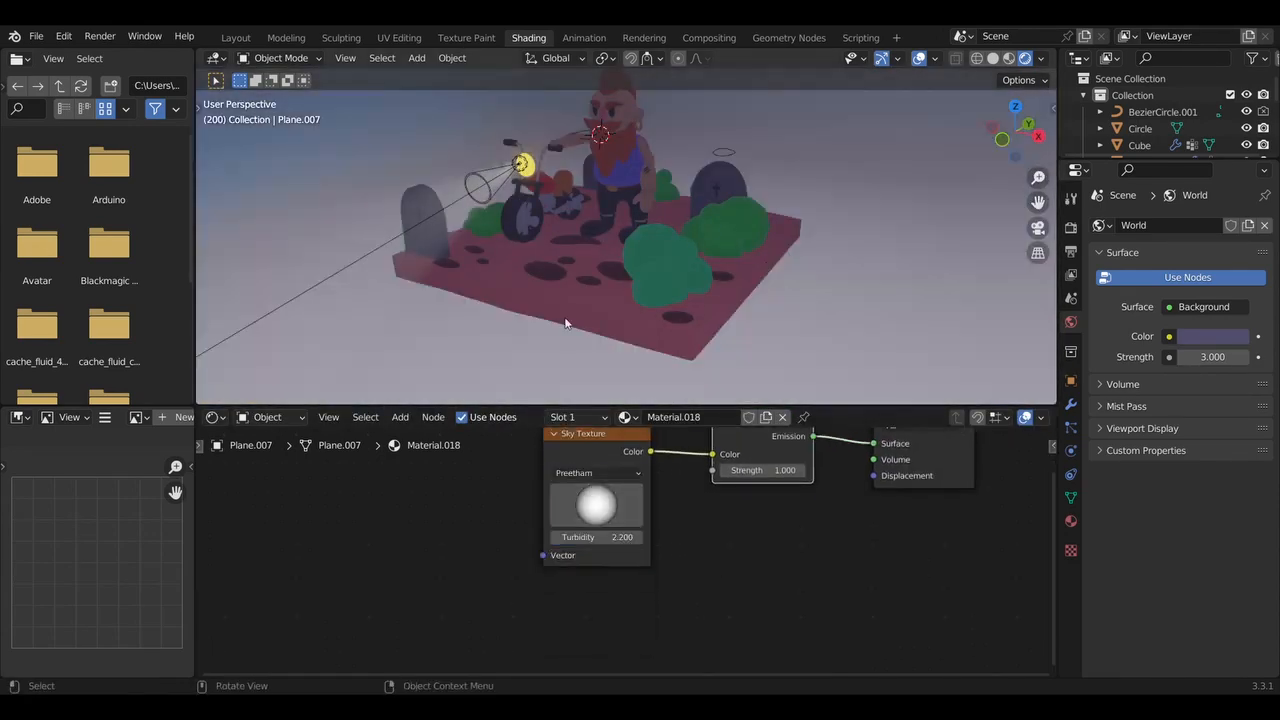
Raise the backdrop's Emission strength to 4.2
{"action": "scroll", "coordinate": [566, 322], "scroll_direction": "down", "scroll_amount": 3}
{"action": "middle_click_drag", "start_coordinate": [505, 318], "coordinate": [630, 322]}
{"action": "left_click_drag", "start_coordinate": [762, 470], "coordinate": [796, 470]}
{"action": "scroll", "coordinate": [672, 213], "scroll_direction": "down", "scroll_amount": 3}
{"action": "middle_click_drag", "start_coordinate": [745, 215], "coordinate": [879, 336]}
{"action": "scroll", "coordinate": [673, 219], "scroll_direction": "up", "scroll_amount": 5}
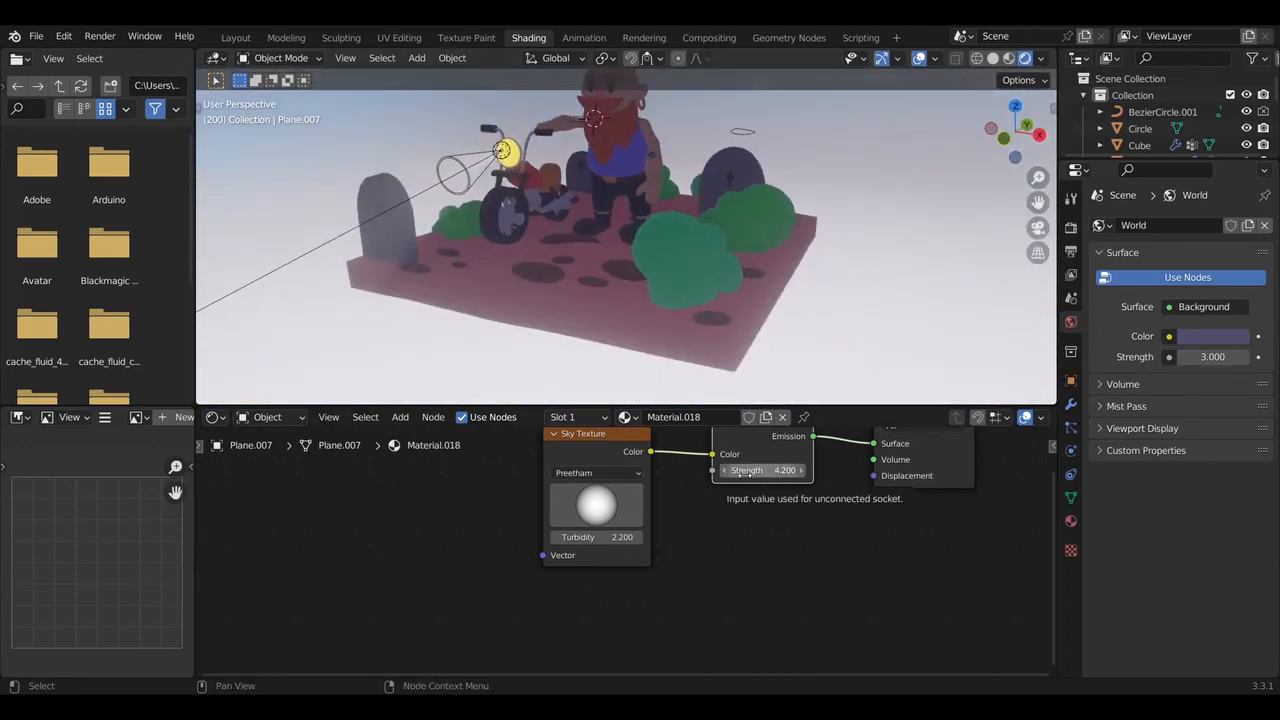
Add a Principled BSDF to the backdrop's material and blend it with the Emission through a Mix Shader feeding the Surface output
{"action": "key", "text": "shift+a"}
{"action": "left_click", "coordinate": [695, 494]}
{"action": "type", "text": "pr"}
{"action": "left_click", "coordinate": [757, 526]}
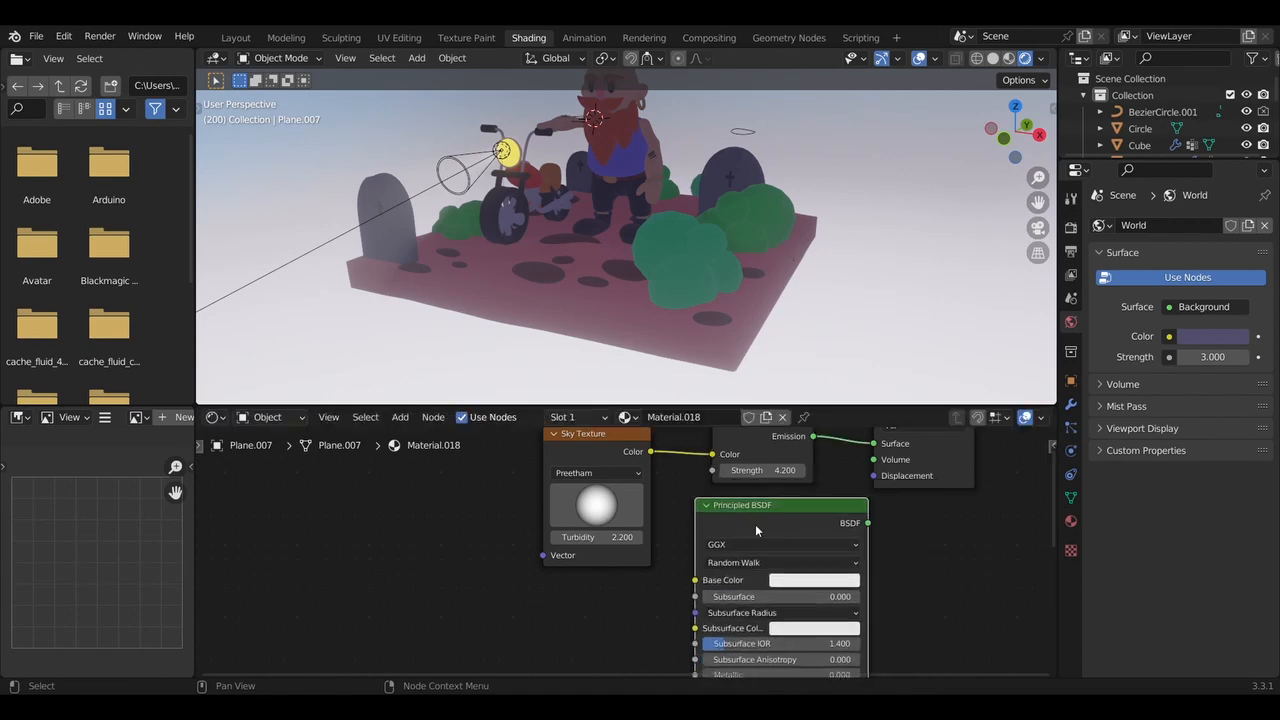
{"action": "left_click_drag", "start_coordinate": [860, 477], "coordinate": [862, 560]}
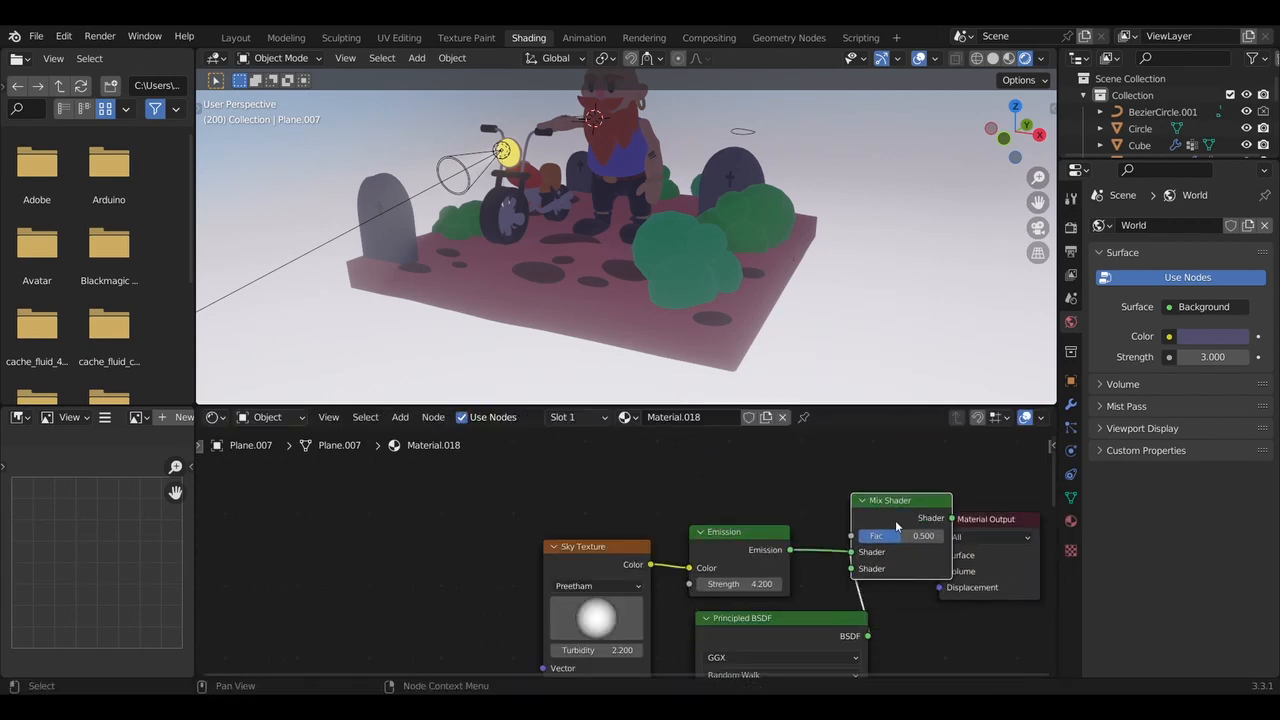
{"action": "left_click_drag", "start_coordinate": [941, 558], "coordinate": [829, 556]}
{"action": "left_click_drag", "start_coordinate": [930, 522], "coordinate": [939, 555]}
{"action": "scroll", "coordinate": [769, 297], "scroll_direction": "down", "scroll_amount": 6}
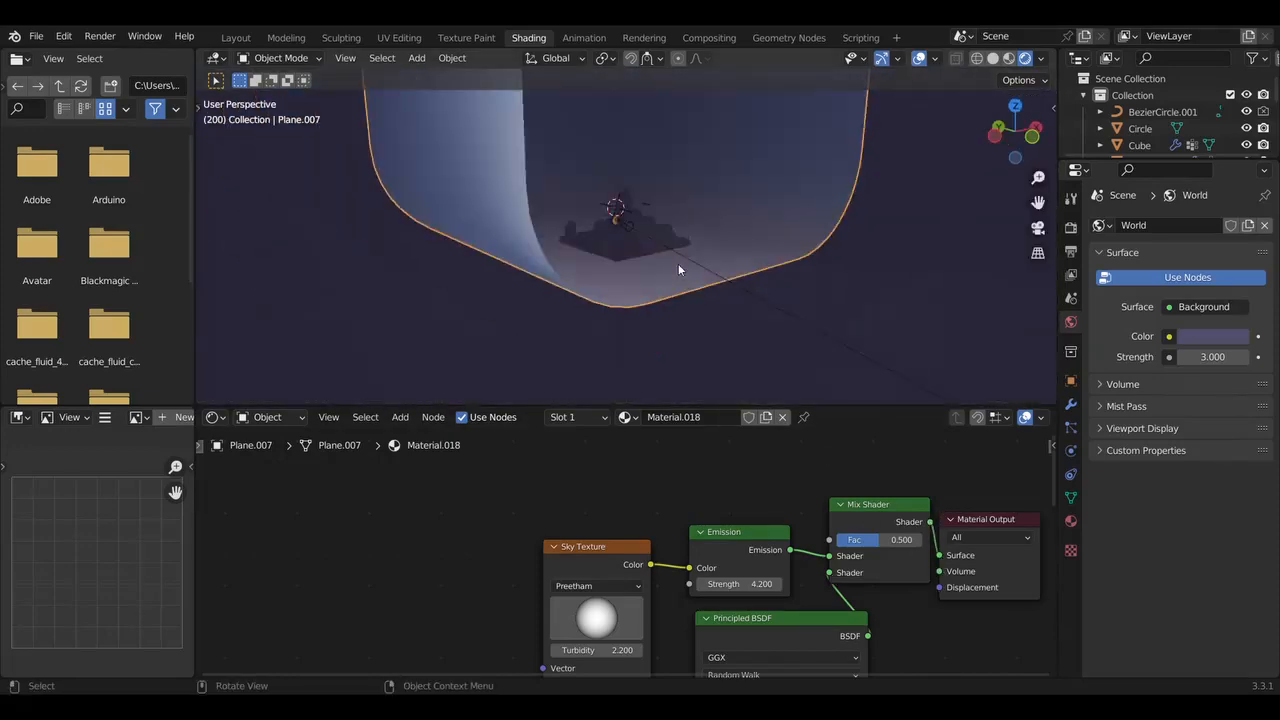
Set the Mix Shader factor to 0.967 and the backdrop's Principled BSDF base colour to purple
{"action": "middle_click_drag", "start_coordinate": [680, 268], "coordinate": [795, 270]}
{"action": "left_click_drag", "start_coordinate": [866, 540], "coordinate": [906, 540]}
{"action": "scroll", "coordinate": [700, 463], "scroll_direction": "down", "scroll_amount": 2}
{"action": "scroll", "coordinate": [630, 232], "scroll_direction": "up", "scroll_amount": 8}
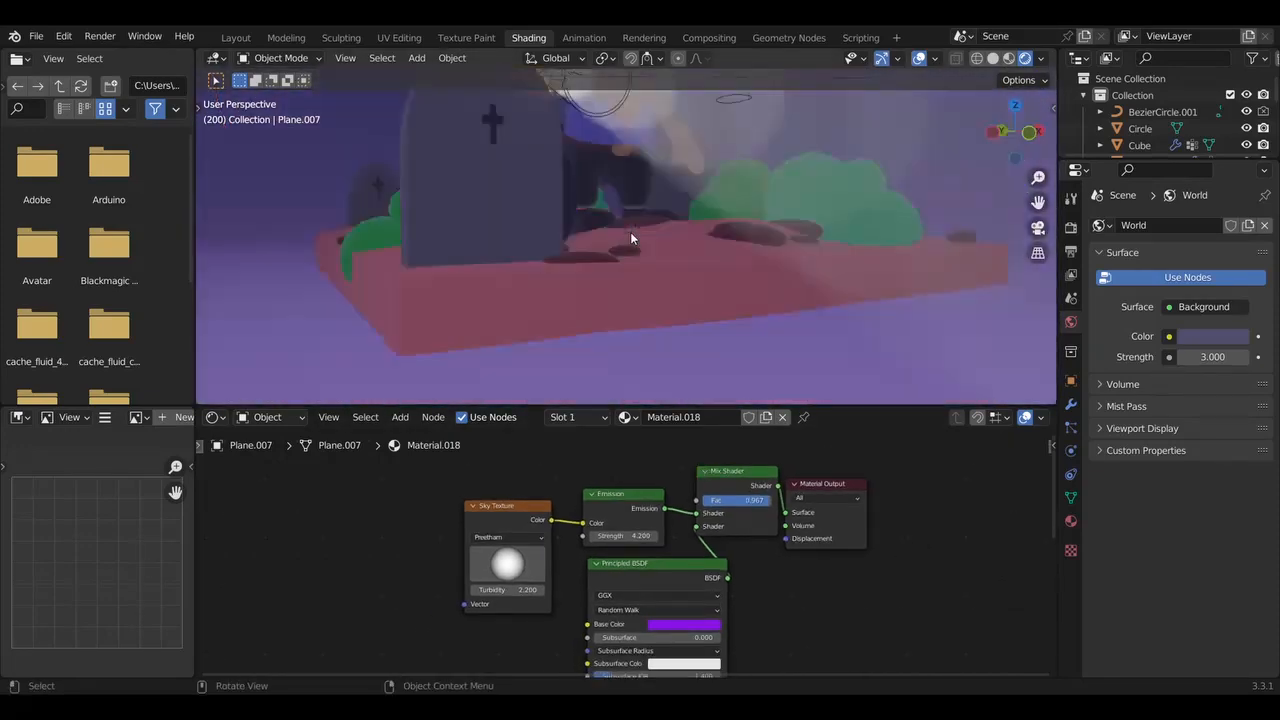
Switch to the world nodes, try a Background strength of 6 and settle on 1.1
{"action": "left_click", "coordinate": [296, 418]}
{"action": "left_click", "coordinate": [275, 455]}
{"action": "double_click", "coordinate": [604, 527]}
{"action": "type", "text": "6"}
{"action": "key", "text": "Return"}
{"action": "scroll", "coordinate": [592, 323], "scroll_direction": "down", "scroll_amount": 10}
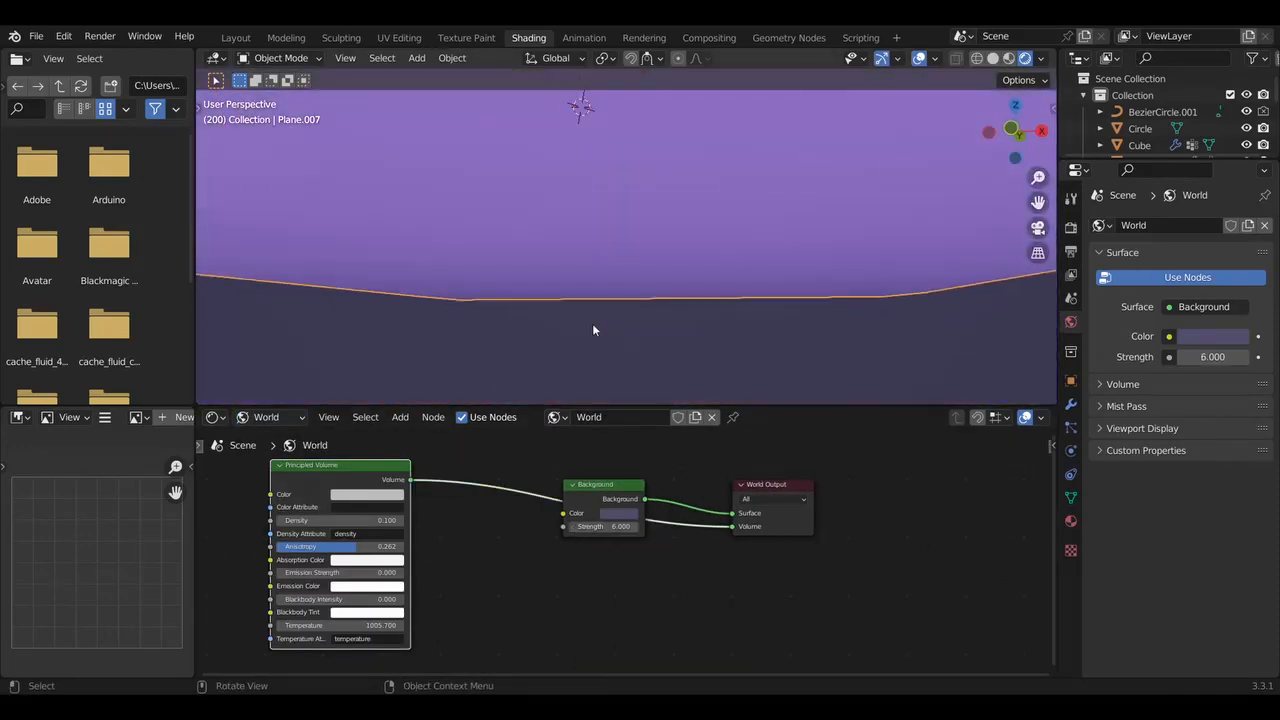
{"action": "scroll", "coordinate": [584, 320], "scroll_direction": "up", "scroll_amount": 4}
{"action": "scroll", "coordinate": [582, 322], "scroll_direction": "up", "scroll_amount": 5}
{"action": "left_click_drag", "start_coordinate": [615, 526], "coordinate": [575, 526]}
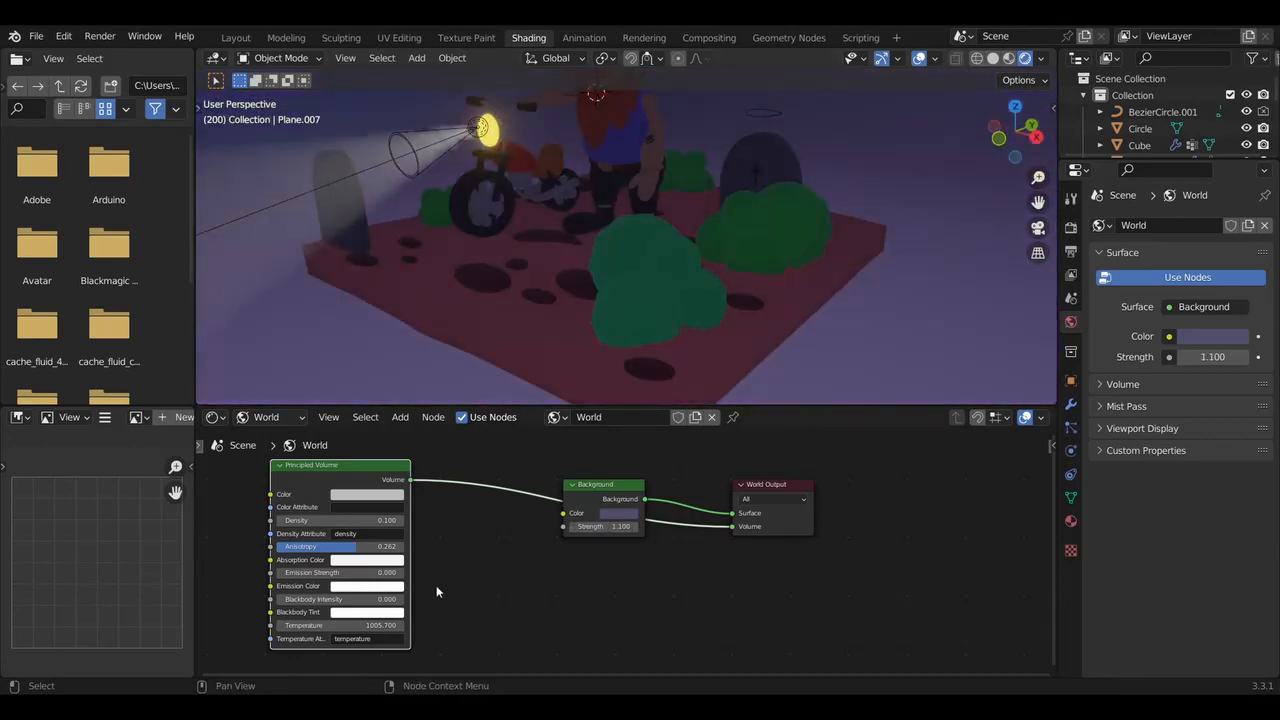
Set the density of the world's Principled Volume to 0.01
{"action": "mouse_move", "coordinate": [345, 521]}
{"action": "left_mouse_down"}
{"action": "mouse_move", "coordinate": [375, 521]}
{"action": "mouse_move", "coordinate": [345, 521]}
{"action": "left_mouse_up"}
{"action": "double_click", "coordinate": [345, 521]}
{"action": "type", "text": "0.01"}
{"action": "key", "text": "Return"}
{"action": "middle_click_drag", "start_coordinate": [234, 356], "coordinate": [350, 362]}
{"action": "scroll", "coordinate": [312, 349], "scroll_direction": "down", "scroll_amount": 5}
Return to the backdrop's material nodes, detach and reattach the Principled BSDF at the Mix Shader, and set the sky turbidity to 1
{"action": "left_click", "coordinate": [289, 418]}
{"action": "left_click", "coordinate": [293, 437]}
{"action": "middle_click_drag", "start_coordinate": [455, 398], "coordinate": [880, 187]}
{"action": "left_click_drag", "start_coordinate": [667, 493], "coordinate": [686, 528]}
{"action": "middle_click_drag", "start_coordinate": [616, 363], "coordinate": [735, 372]}
{"action": "left_click_drag", "start_coordinate": [698, 545], "coordinate": [667, 493]}
{"action": "middle_click_drag", "start_coordinate": [556, 394], "coordinate": [556, 378]}
{"action": "scroll", "coordinate": [556, 394], "scroll_direction": "down", "scroll_amount": 3}
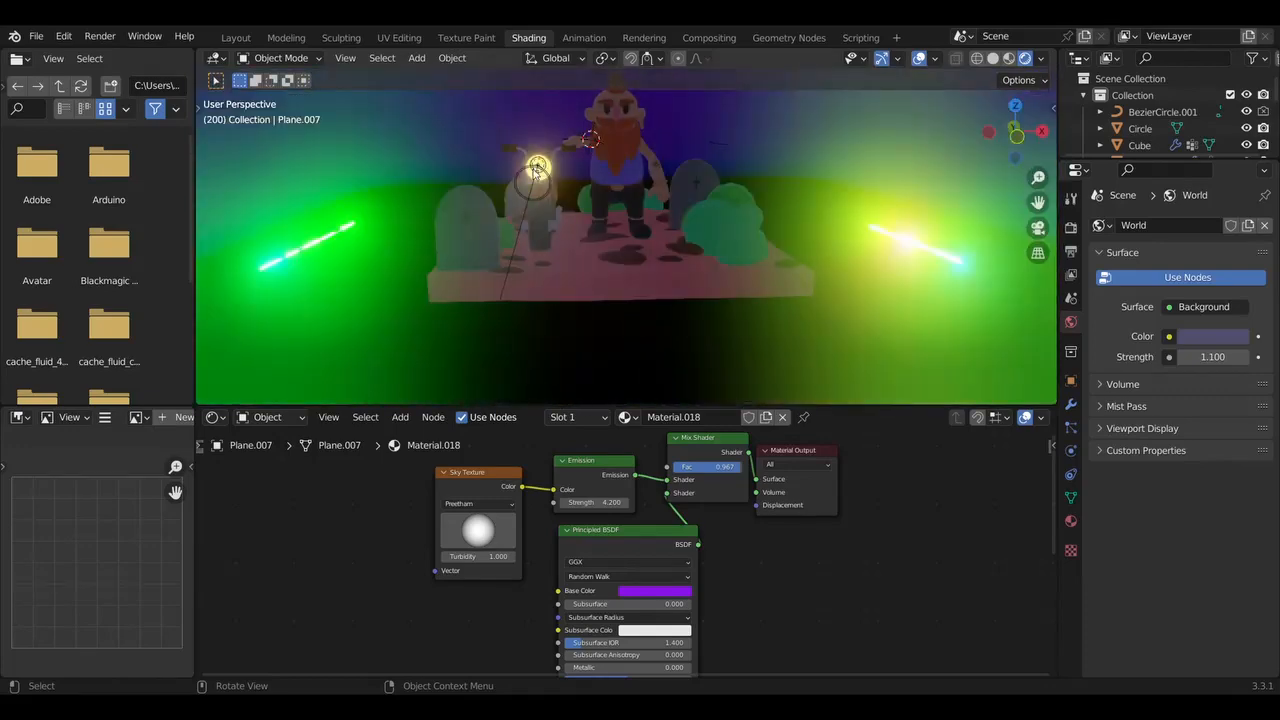
{"action": "mouse_move", "coordinate": [535, 168]}
{"action": "middle_mouse_down"}
{"action": "mouse_move", "coordinate": [560, 160]}
{"action": "mouse_move", "coordinate": [530, 168]}
{"action": "middle_mouse_up"}
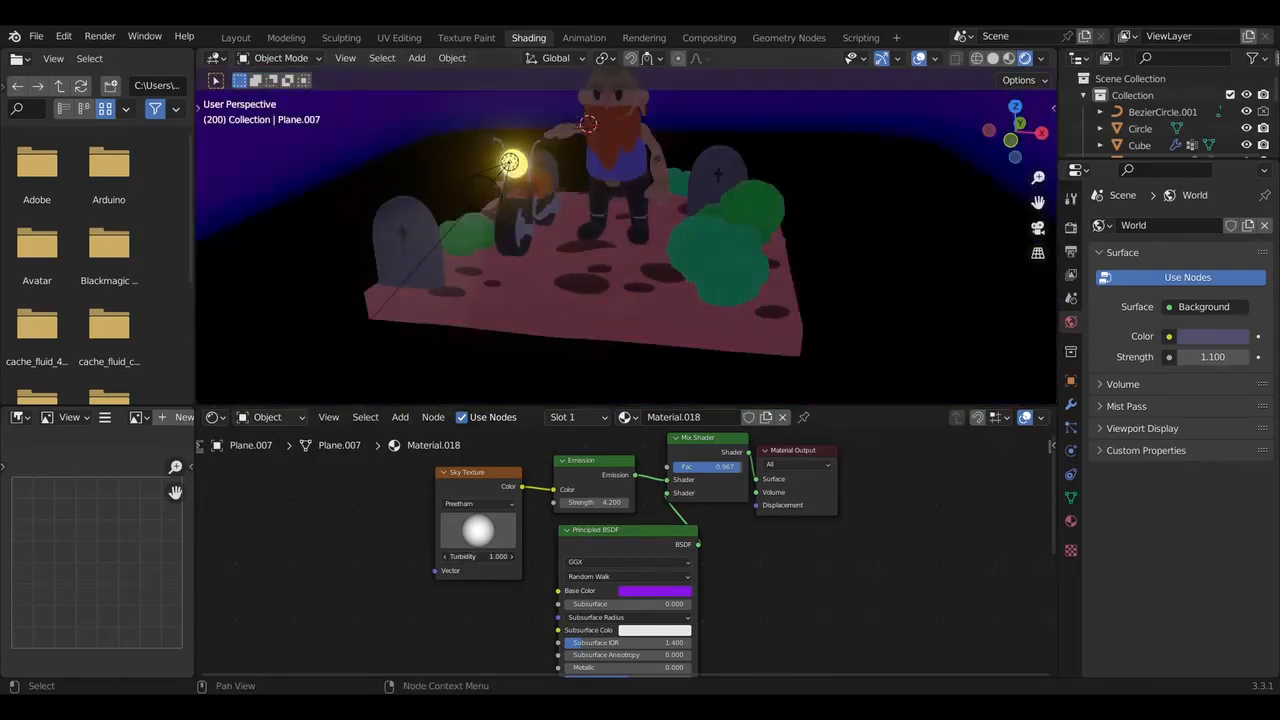
Delete the backdrop's Emission and Sky Texture nodes and move the Principled BSDF beside the Mix Shader
{"action": "left_click_drag", "start_coordinate": [665, 481], "coordinate": [645, 510]}
{"action": "left_click_drag", "start_coordinate": [590, 483], "coordinate": [486, 512]}
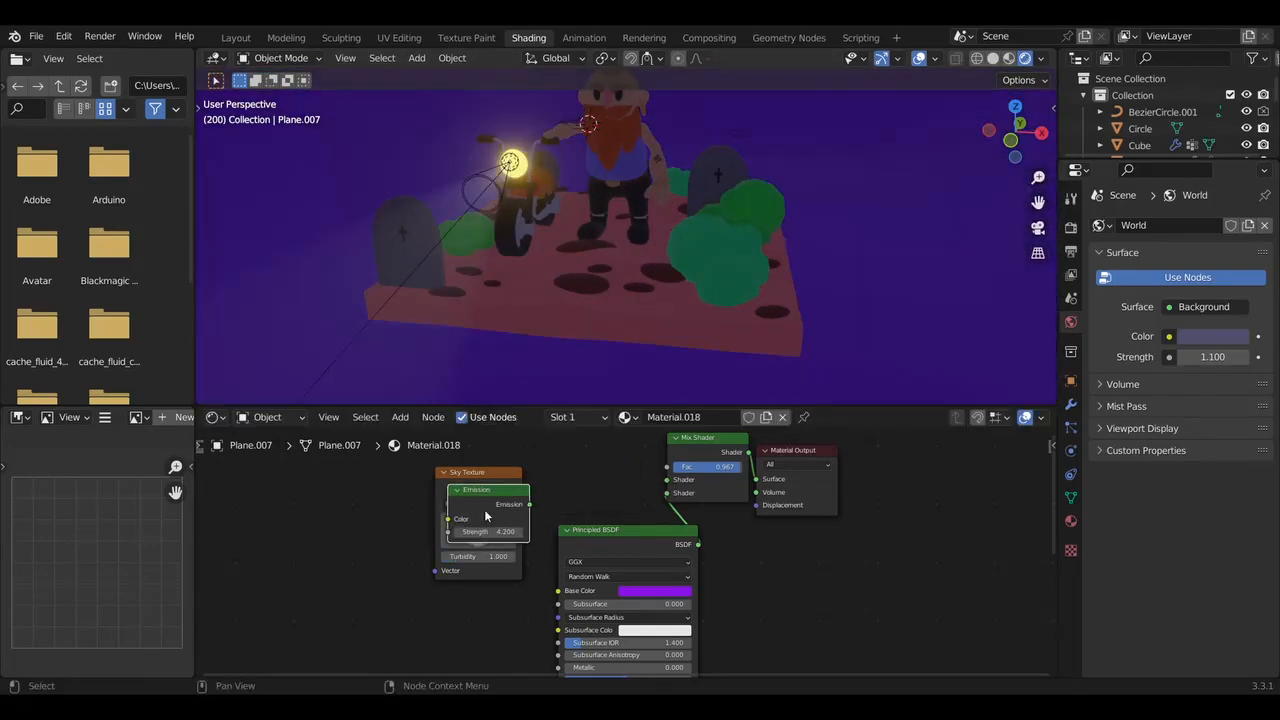
{"action": "left_click", "coordinate": [474, 508]}
{"action": "key", "text": "x"}
{"action": "middle_click_drag", "start_coordinate": [300, 210], "coordinate": [340, 215]}
{"action": "scroll", "coordinate": [400, 260], "scroll_direction": "down", "scroll_amount": 3}
{"action": "left_click_drag", "start_coordinate": [592, 545], "coordinate": [521, 496]}
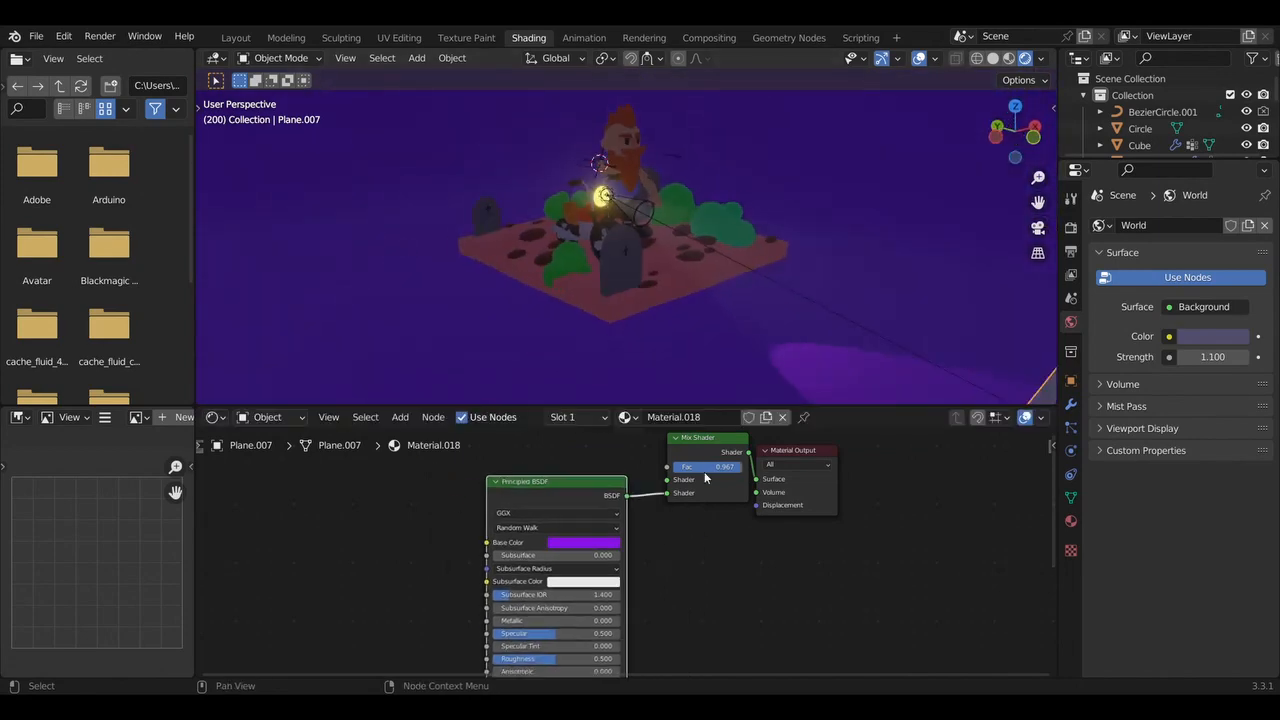
Add a sun light to the scene
{"action": "middle_click_drag", "start_coordinate": [440, 303], "coordinate": [370, 277]}
{"action": "key", "text": "shift+a"}
{"action": "mouse_move", "coordinate": [389, 435]}
{"action": "left_click", "coordinate": [490, 451]}
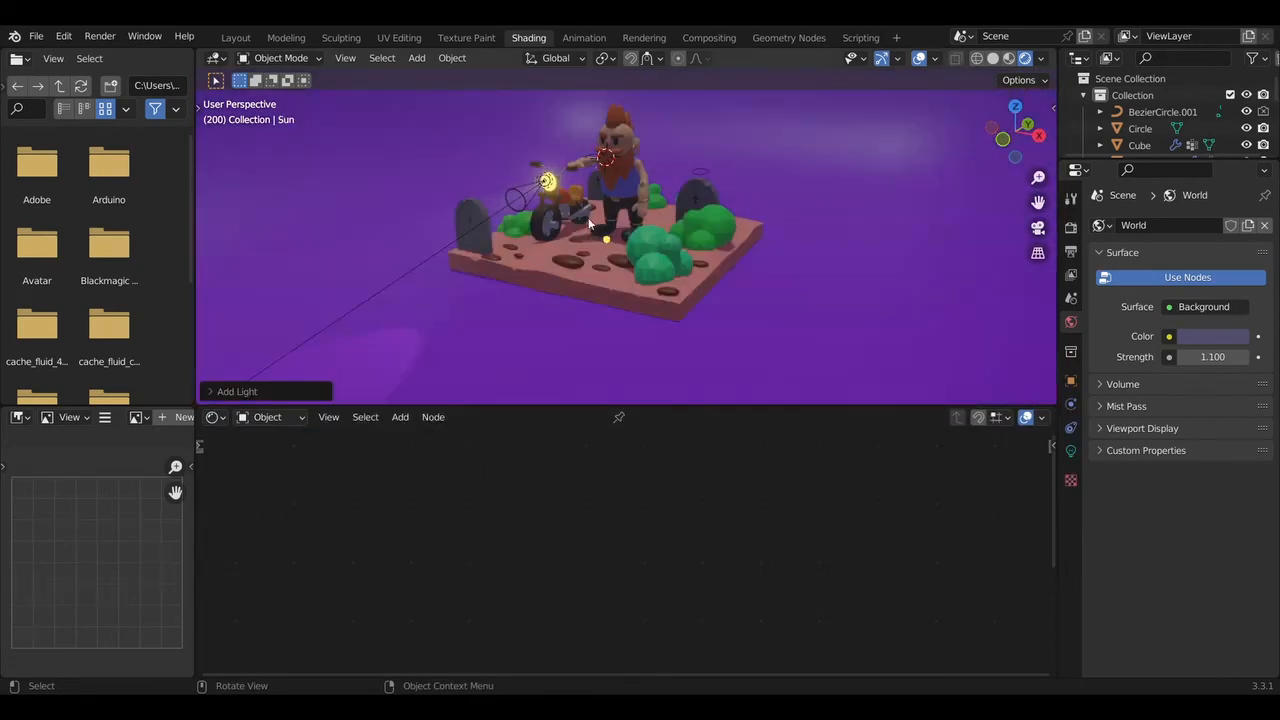
Move the new sun light about 15 m along the negative Y axis to the open front of the backdrop
{"action": "left_click", "coordinate": [570, 231]}
{"action": "scroll", "coordinate": [574, 311], "scroll_direction": "down", "scroll_amount": 4}
{"action": "middle_click_drag", "start_coordinate": [574, 311], "coordinate": [510, 375]}
{"action": "left_click_drag", "start_coordinate": [628, 184], "coordinate": [698, 188]}
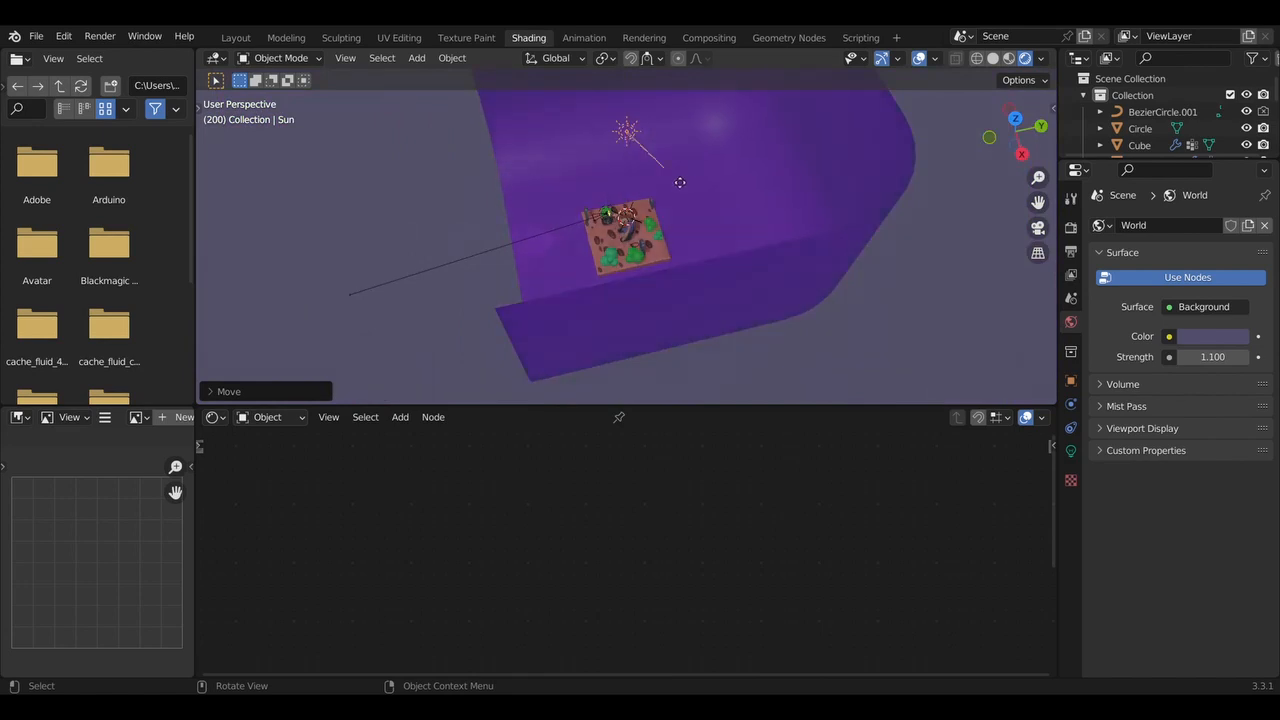
{"action": "key", "text": "KP_7"}
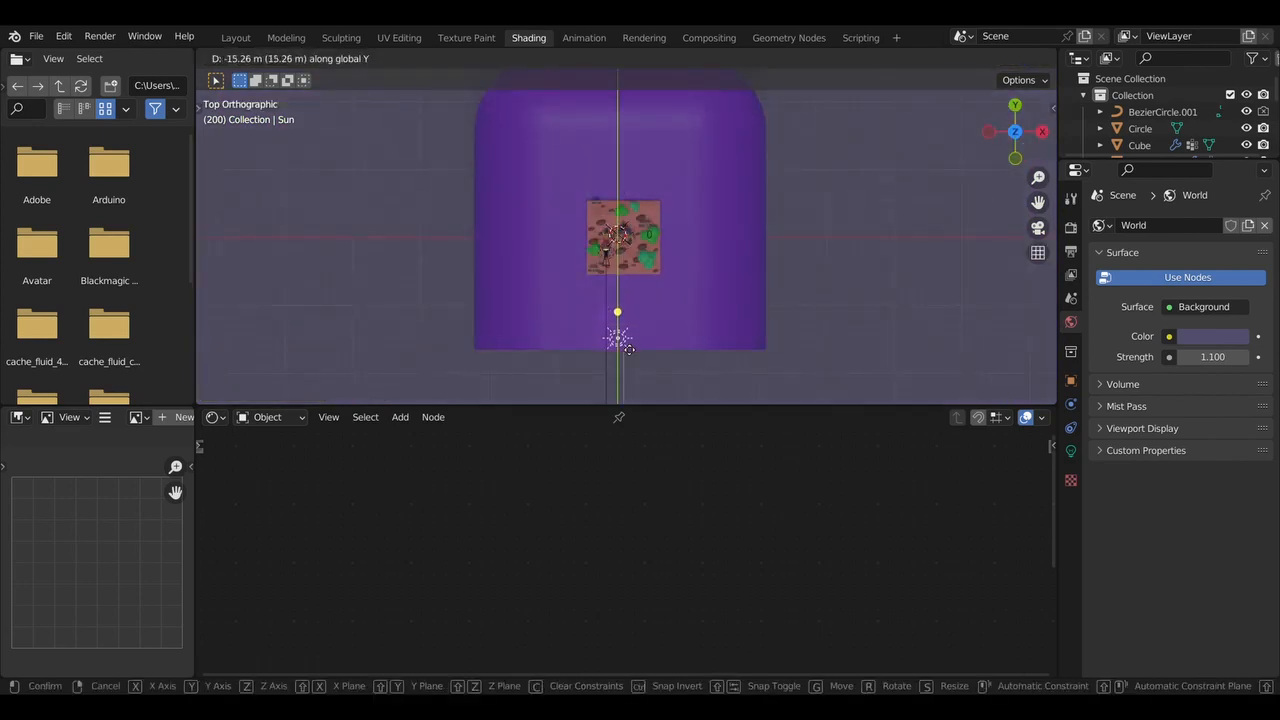
{"action": "left_click", "coordinate": [629, 364]}
Rotate the sun light in the side and top views so it shines from the front toward the platform
{"action": "middle_click_drag", "start_coordinate": [629, 364], "coordinate": [554, 188]}
{"action": "key", "text": "KP_3"}
{"action": "scroll", "coordinate": [554, 188], "scroll_direction": "down", "scroll_amount": 5}
{"action": "left_click_drag", "start_coordinate": [607, 255], "coordinate": [648, 229]}
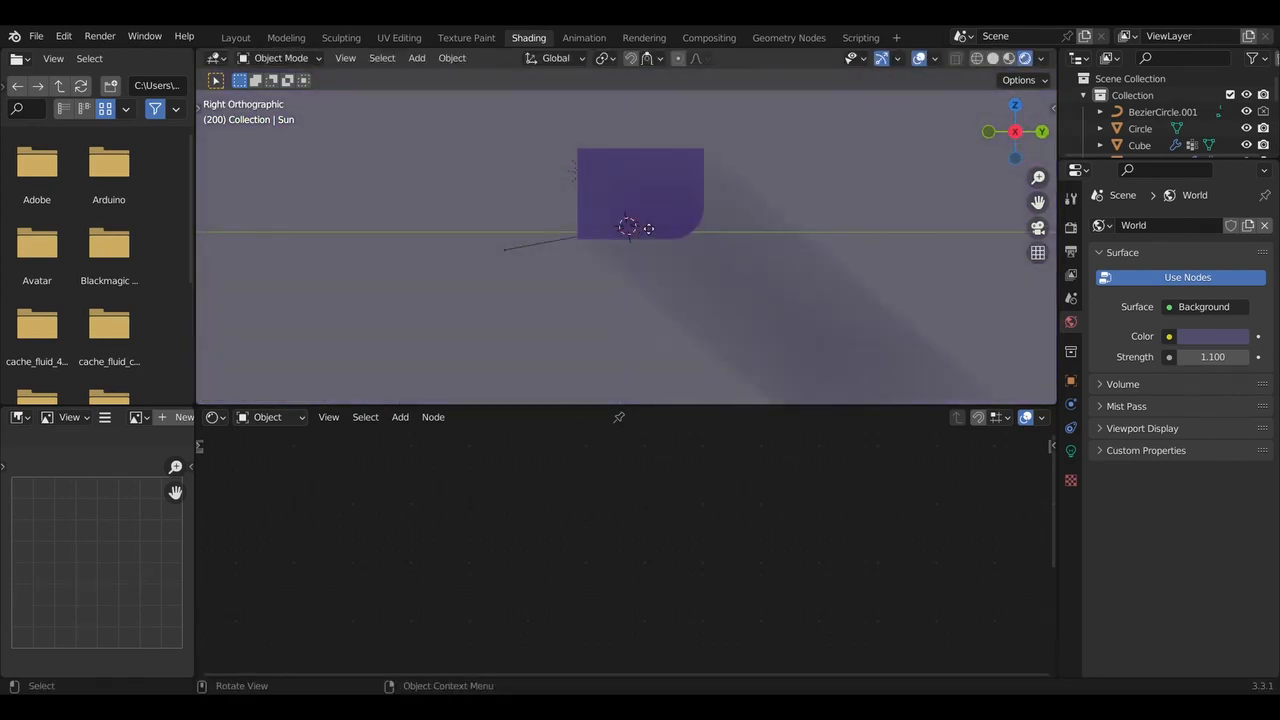
{"action": "middle_click_drag", "start_coordinate": [648, 229], "coordinate": [424, 233]}
{"action": "key", "text": "KP_7"}
{"action": "left_click", "coordinate": [621, 272]}
{"action": "left_click", "coordinate": [624, 276]}
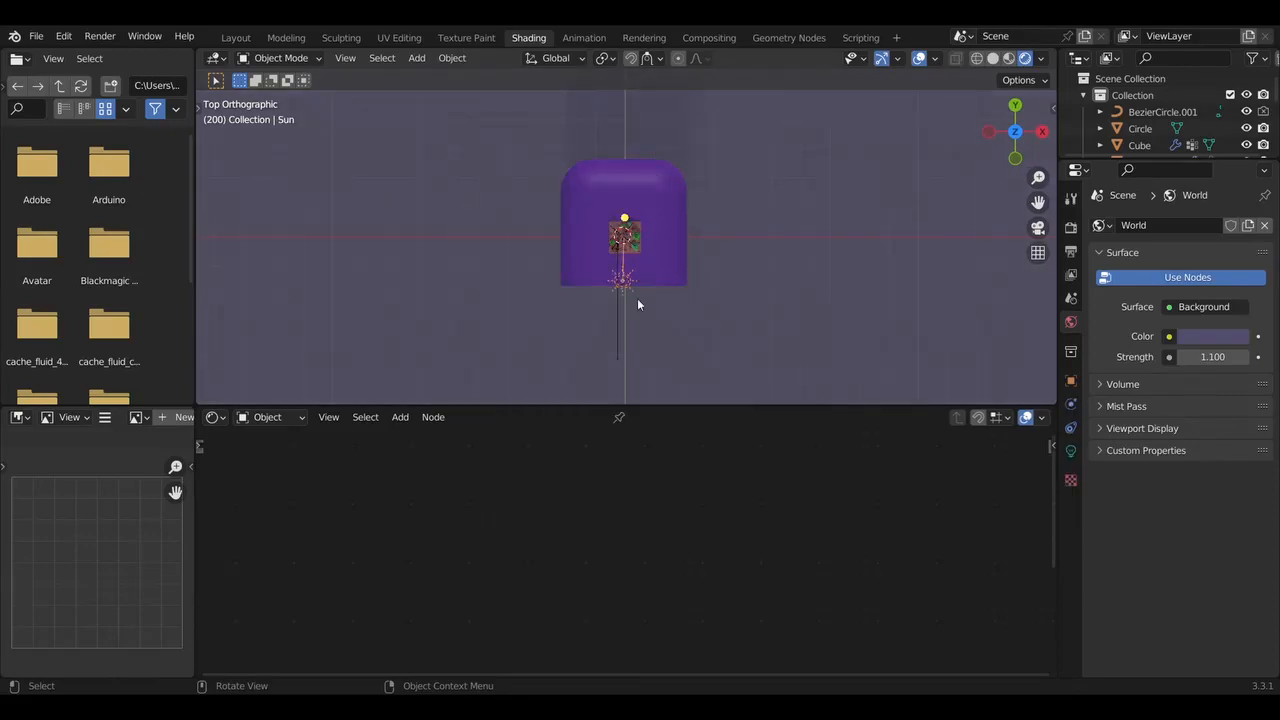
{"action": "middle_click_drag", "start_coordinate": [637, 302], "coordinate": [570, 200]}
{"action": "scroll", "coordinate": [637, 302], "scroll_direction": "up", "scroll_amount": 8}
{"action": "scroll", "coordinate": [637, 302], "scroll_direction": "down", "scroll_amount": 2}
{"action": "middle_click_drag", "start_coordinate": [637, 302], "coordinate": [637, 280]}
Select the backdrop and darken the purple base color of its Principled BSDF
{"action": "left_click", "coordinate": [770, 345]}
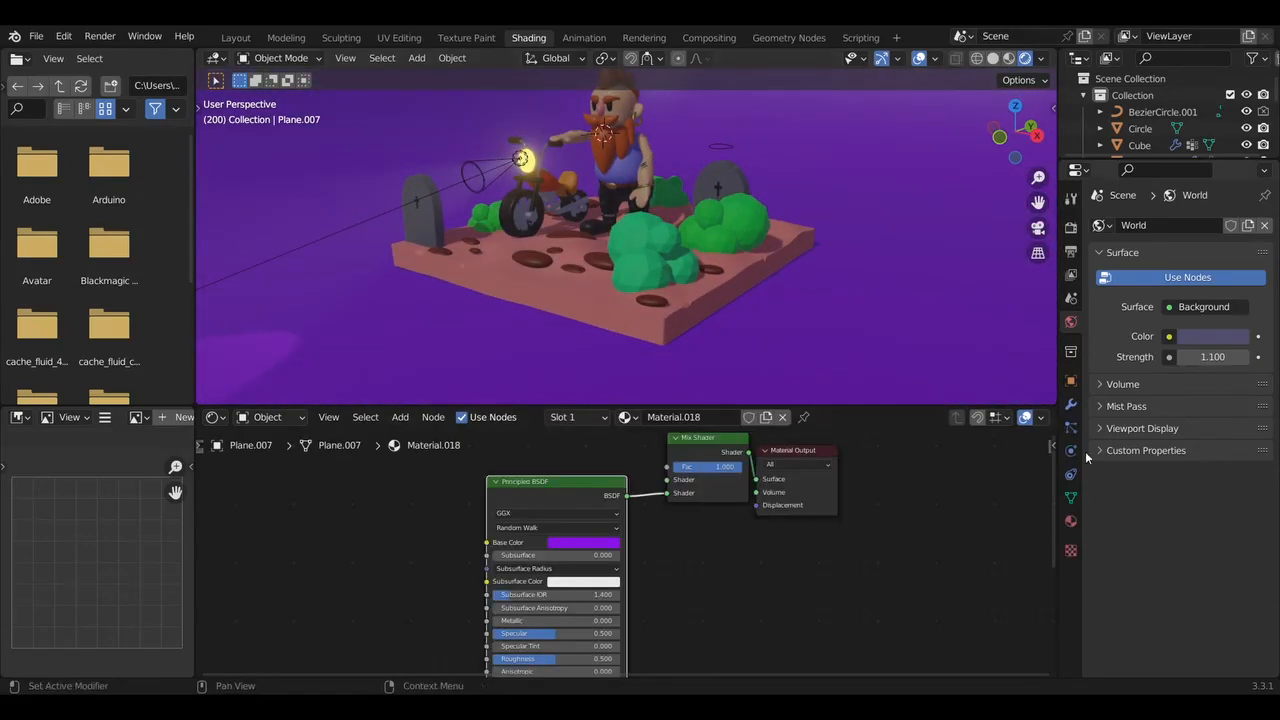
{"action": "left_click", "coordinate": [1071, 521]}
{"action": "left_click", "coordinate": [590, 542]}
{"action": "left_click", "coordinate": [648, 420]}
{"action": "scroll", "coordinate": [428, 286], "scroll_direction": "up", "scroll_amount": 3}
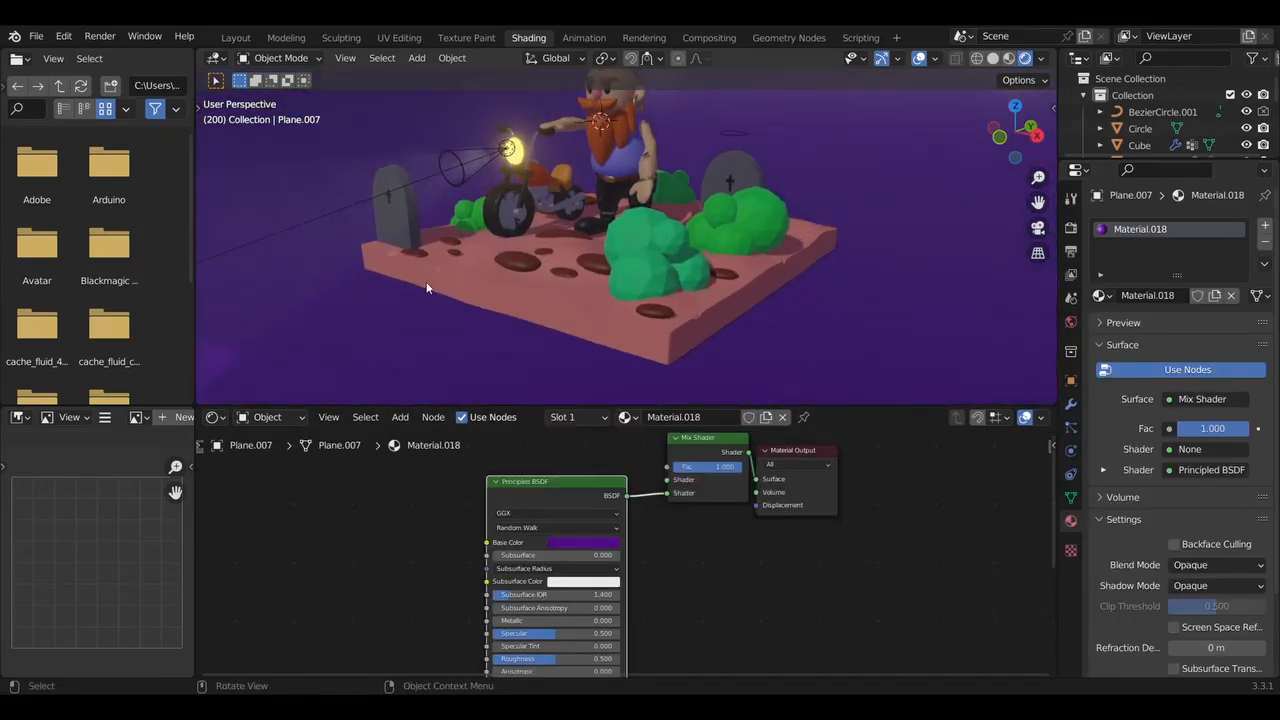
{"action": "left_click", "coordinate": [424, 153]}
{"action": "key", "text": "g"}
{"action": "left_click", "coordinate": [430, 152]}
{"action": "middle_click_drag", "start_coordinate": [432, 150], "coordinate": [440, 260]}
{"action": "left_click", "coordinate": [443, 108]}
{"action": "middle_click_drag", "start_coordinate": [443, 108], "coordinate": [439, 120]}
{"action": "key", "text": "g"}
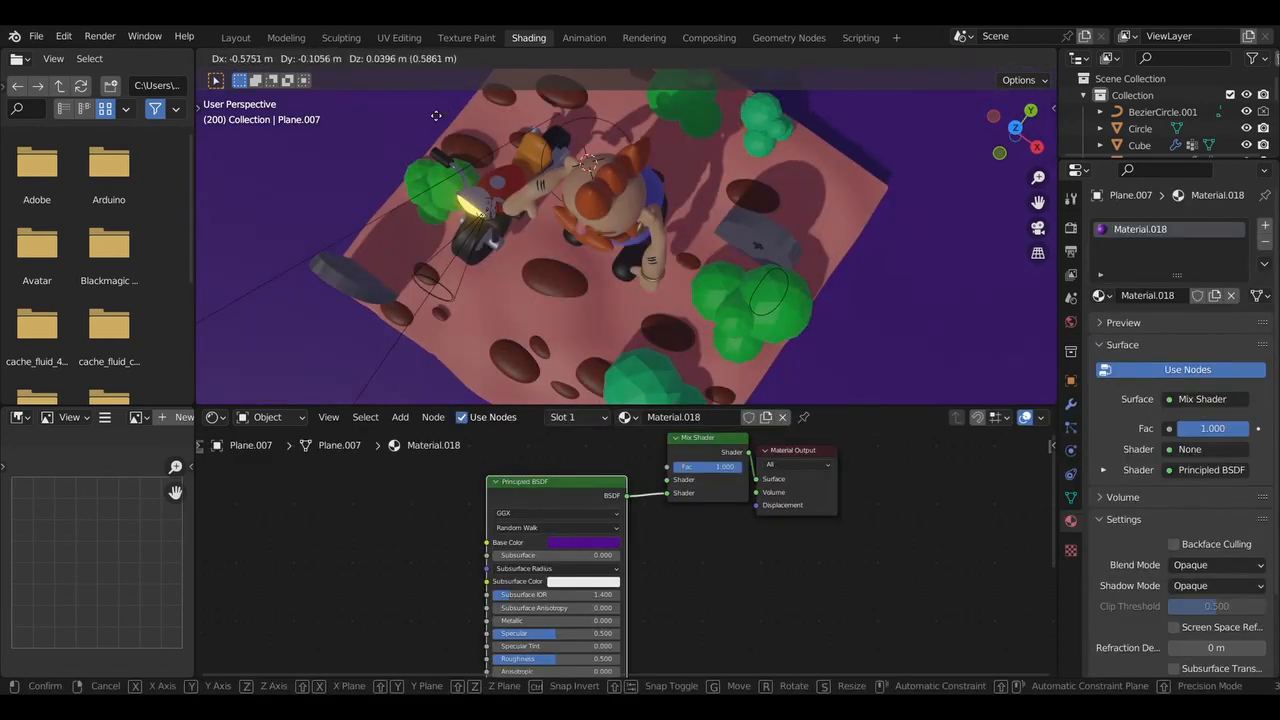
{"action": "right_click", "coordinate": [439, 118]}
Select the spot light and reposition it at the motorcycle's headlight
{"action": "left_click", "coordinate": [489, 211]}
{"action": "left_click", "coordinate": [490, 213]}
{"action": "left_click_drag", "start_coordinate": [486, 188], "coordinate": [482, 204]}
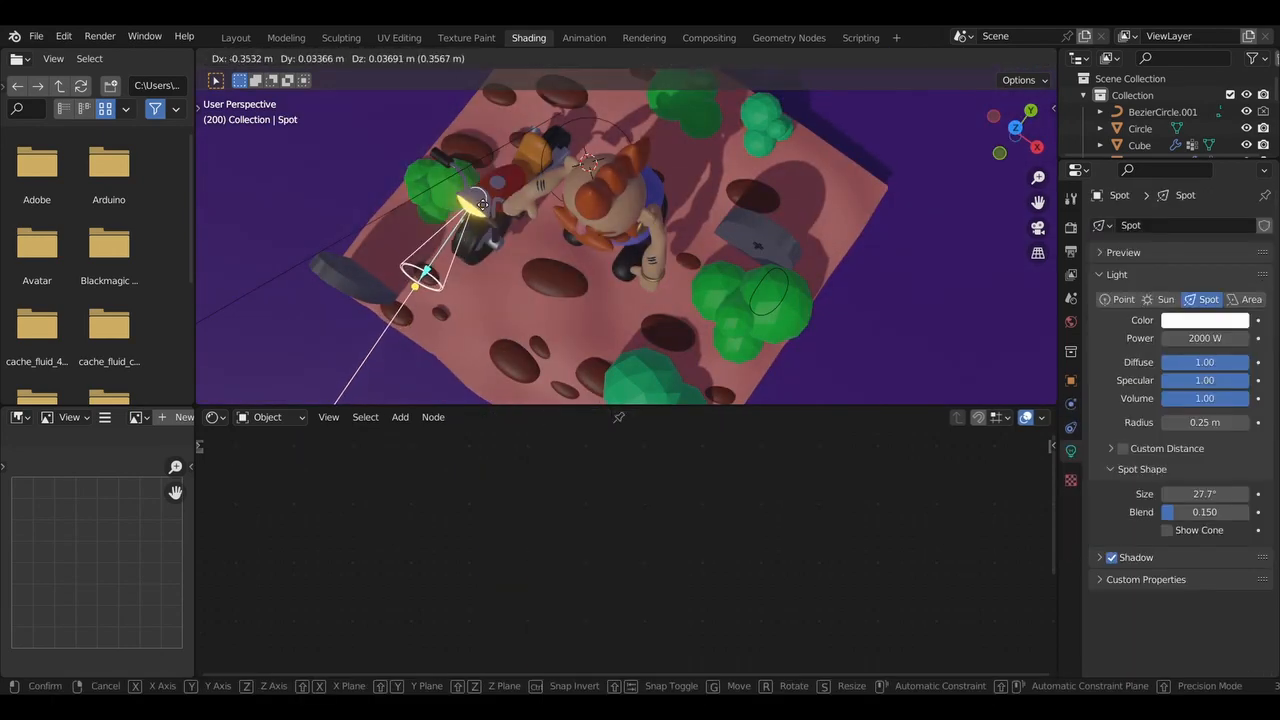
{"action": "middle_click_drag", "start_coordinate": [464, 218], "coordinate": [479, 212]}
{"action": "key", "text": "g"}
{"action": "key", "text": "z"}
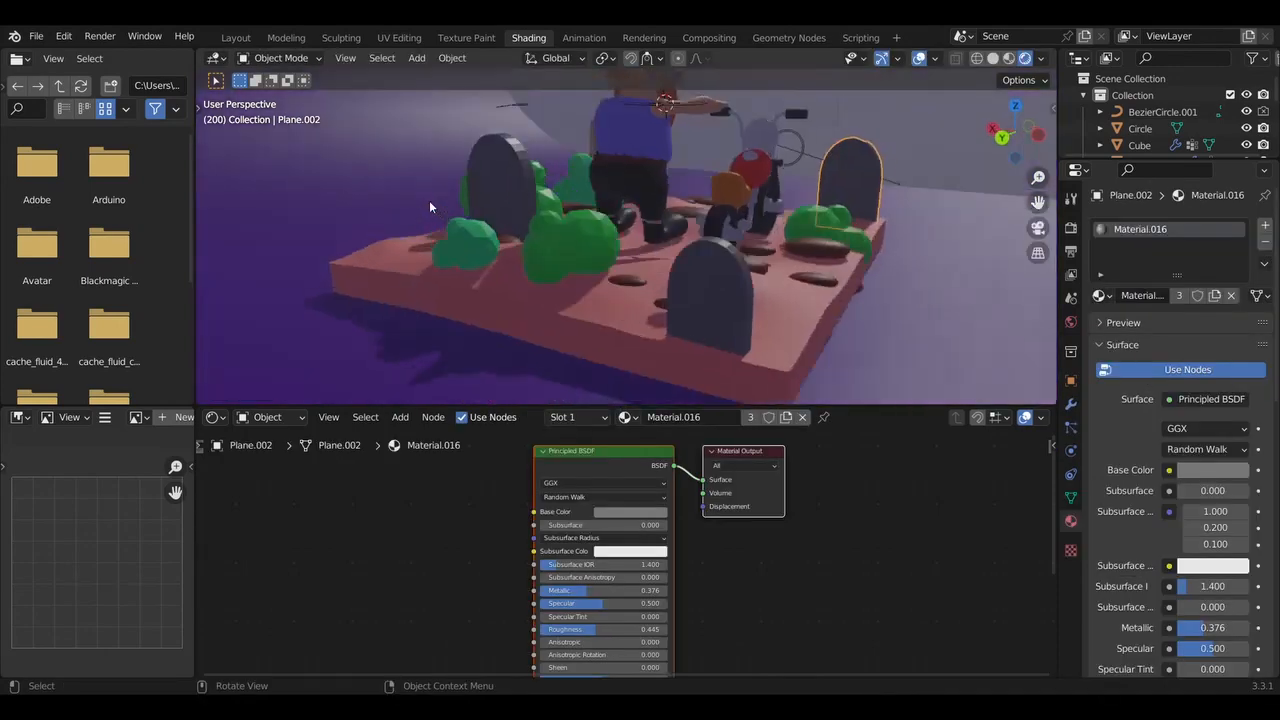
Move the gravestone in front of the motorcycle about 0.84 m along the X axis
{"action": "key", "text": "g"}
{"action": "key", "text": "z"}
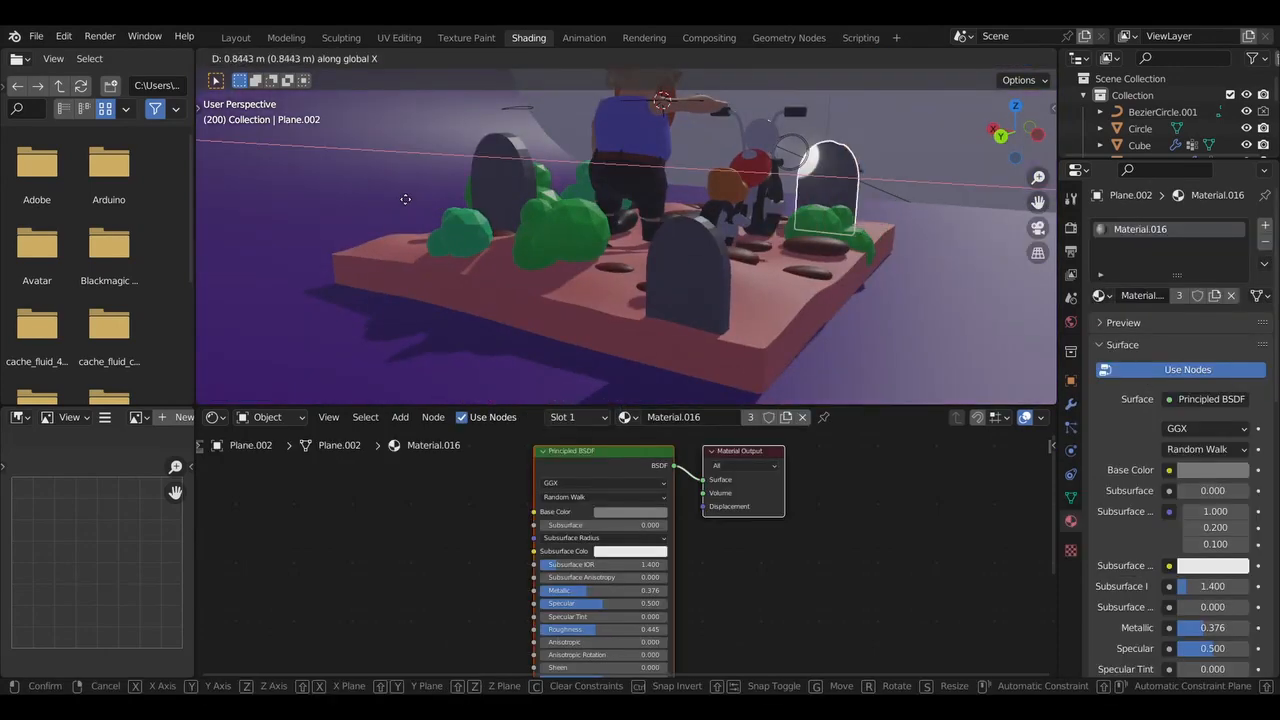
{"action": "left_click", "coordinate": [402, 193]}
Add an area light about 9.65 m in size and tilt it toward the biker
{"action": "middle_click_drag", "start_coordinate": [402, 193], "coordinate": [477, 332]}
{"action": "key", "text": "shift+a"}
{"action": "mouse_move", "coordinate": [477, 332]}
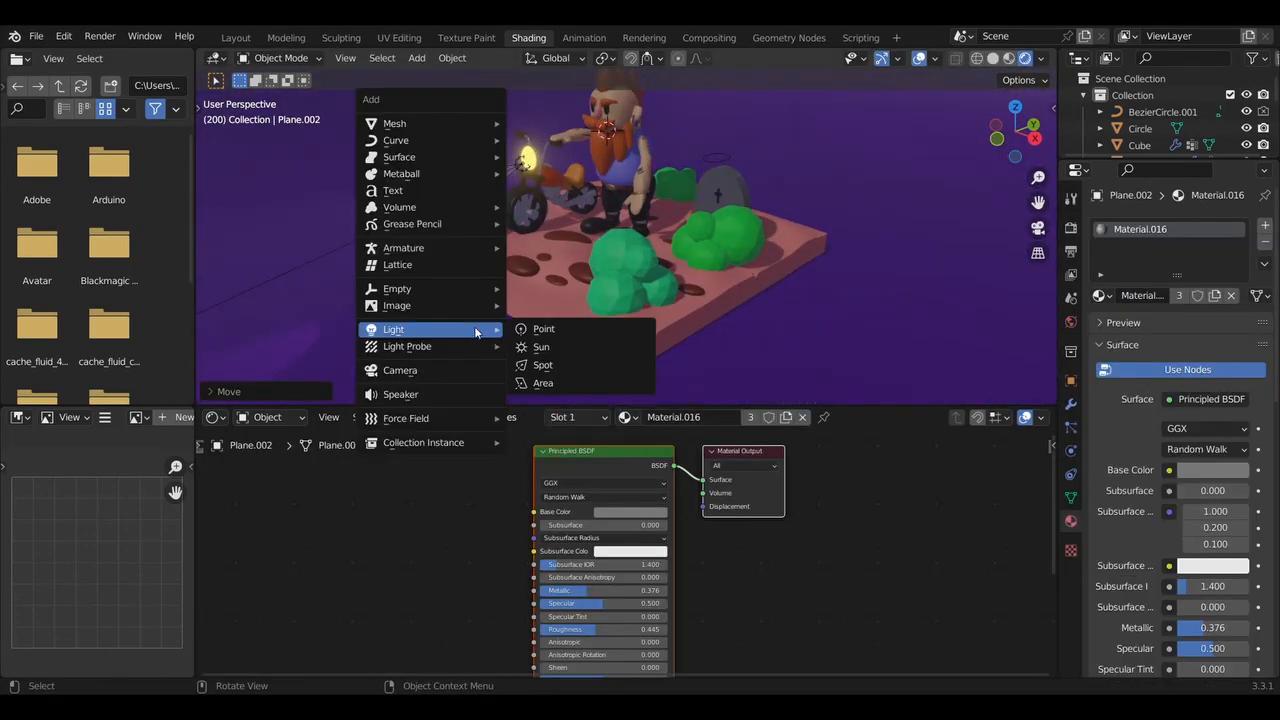
{"action": "left_click", "coordinate": [542, 383]}
{"action": "key", "text": "g"}
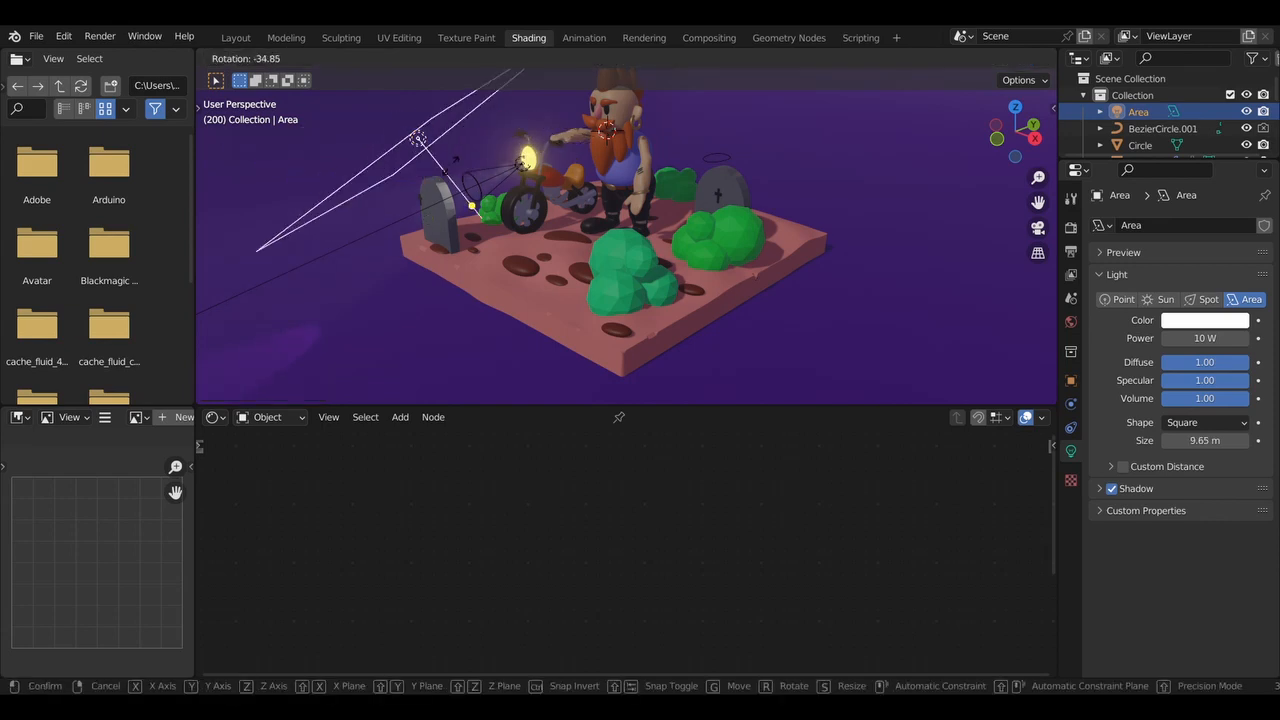
{"action": "left_click", "coordinate": [450, 166]}
Position the area light above the platform's front edge and set its power to 500 W
{"action": "middle_click_drag", "start_coordinate": [450, 166], "coordinate": [547, 123]}
{"action": "scroll", "coordinate": [547, 123], "scroll_direction": "down", "scroll_amount": 8}
{"action": "key", "text": "KP_7"}
{"action": "key", "text": "g"}
{"action": "left_click", "coordinate": [629, 273]}
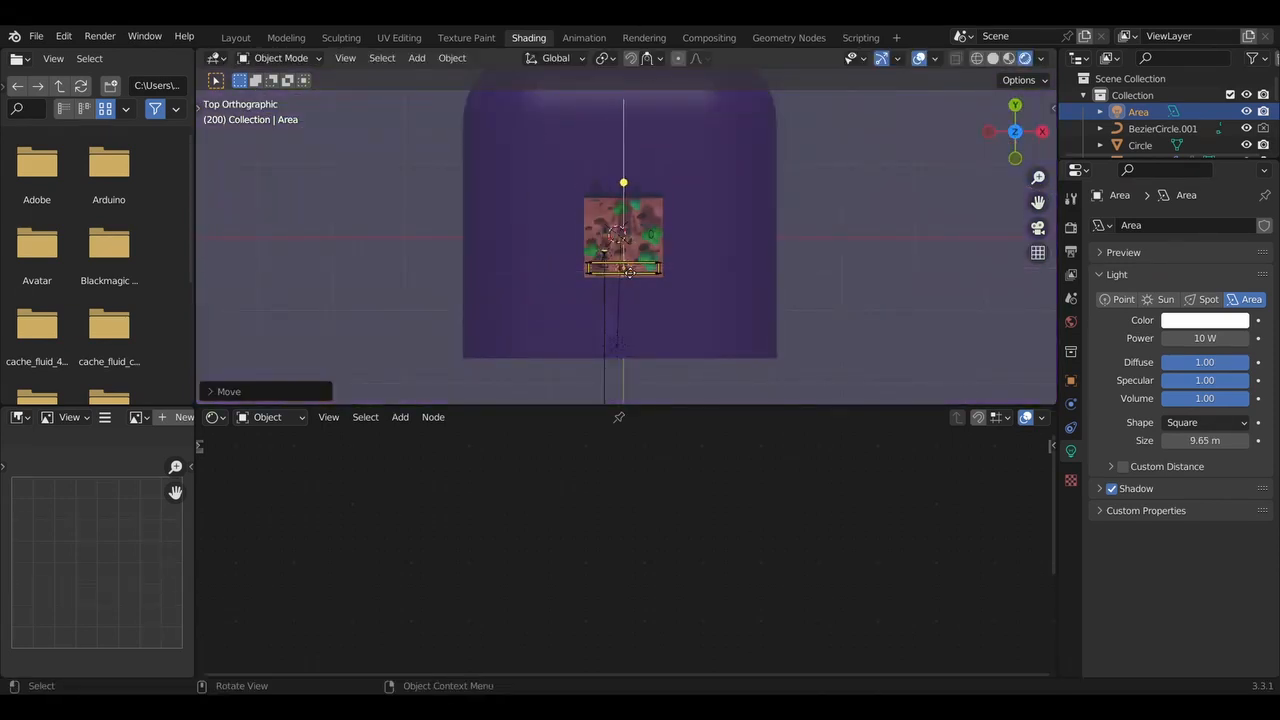
{"action": "middle_click_drag", "start_coordinate": [629, 271], "coordinate": [572, 222]}
{"action": "scroll", "coordinate": [611, 235], "scroll_direction": "up", "scroll_amount": 8}
{"action": "key", "text": "g"}
{"action": "key", "text": "z"}
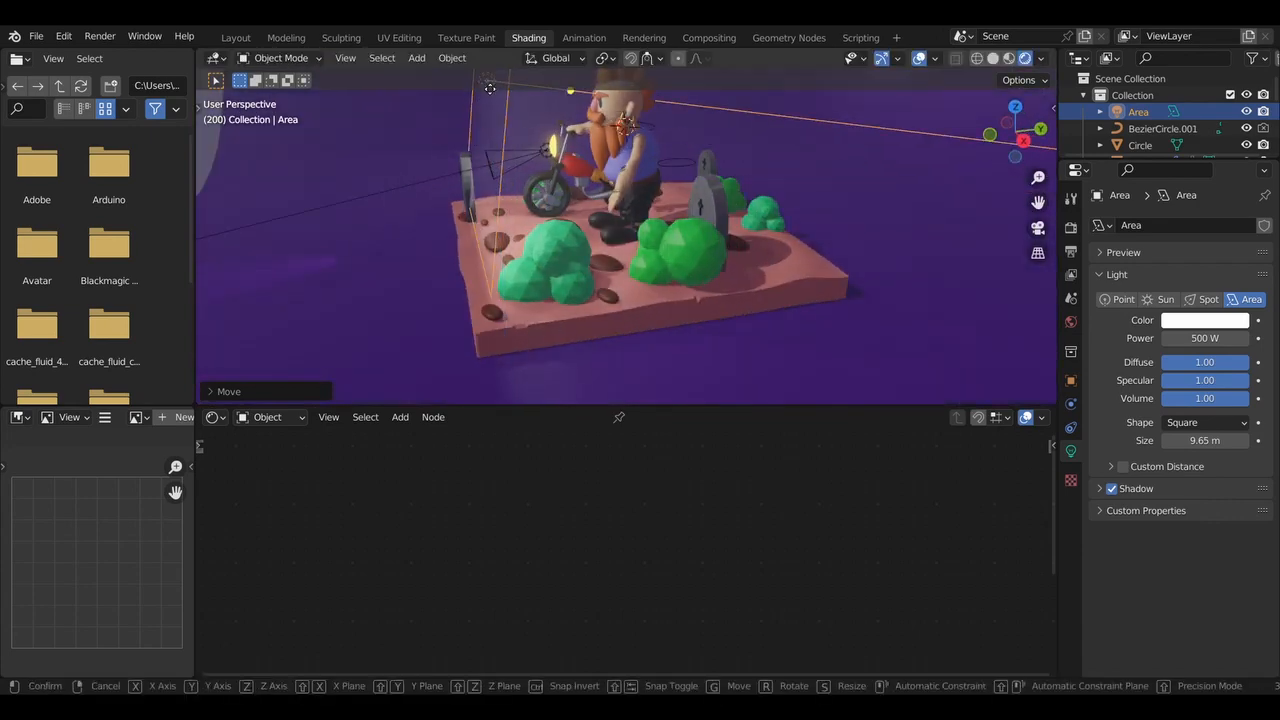
Duplicate the area light to the motorcycle's side of the platform and rotate the copy around Z
{"action": "middle_click_drag", "start_coordinate": [468, 88], "coordinate": [421, 82]}
{"action": "scroll", "coordinate": [468, 88], "scroll_direction": "down", "scroll_amount": 4}
{"action": "scroll", "coordinate": [421, 82], "scroll_direction": "up", "scroll_amount": 2}
{"action": "key", "text": "KP_7"}
{"action": "key", "text": "shift+d"}
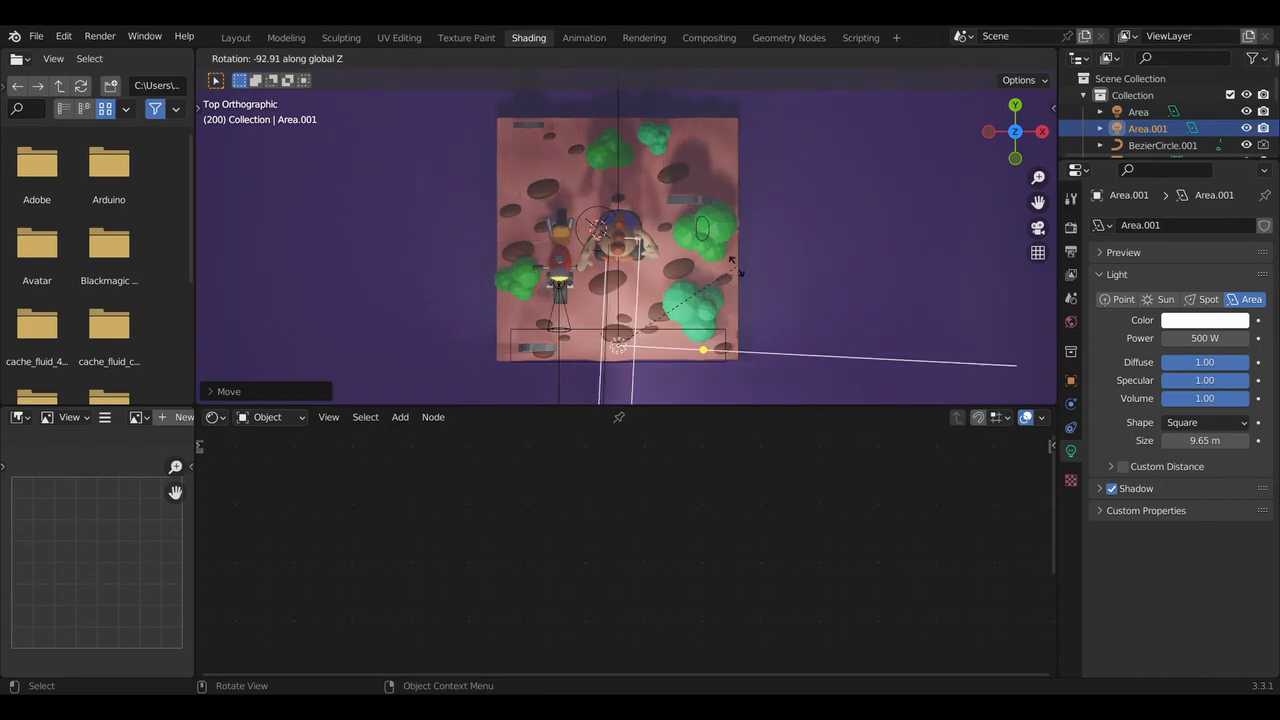
{"action": "key", "text": "shift+d"}
{"action": "key", "text": "r"}
{"action": "left_click", "coordinate": [567, 121]}
Duplicate the side area light to the opposite side of the platform and rotate the copy around Z
{"action": "key", "text": "shift+d"}
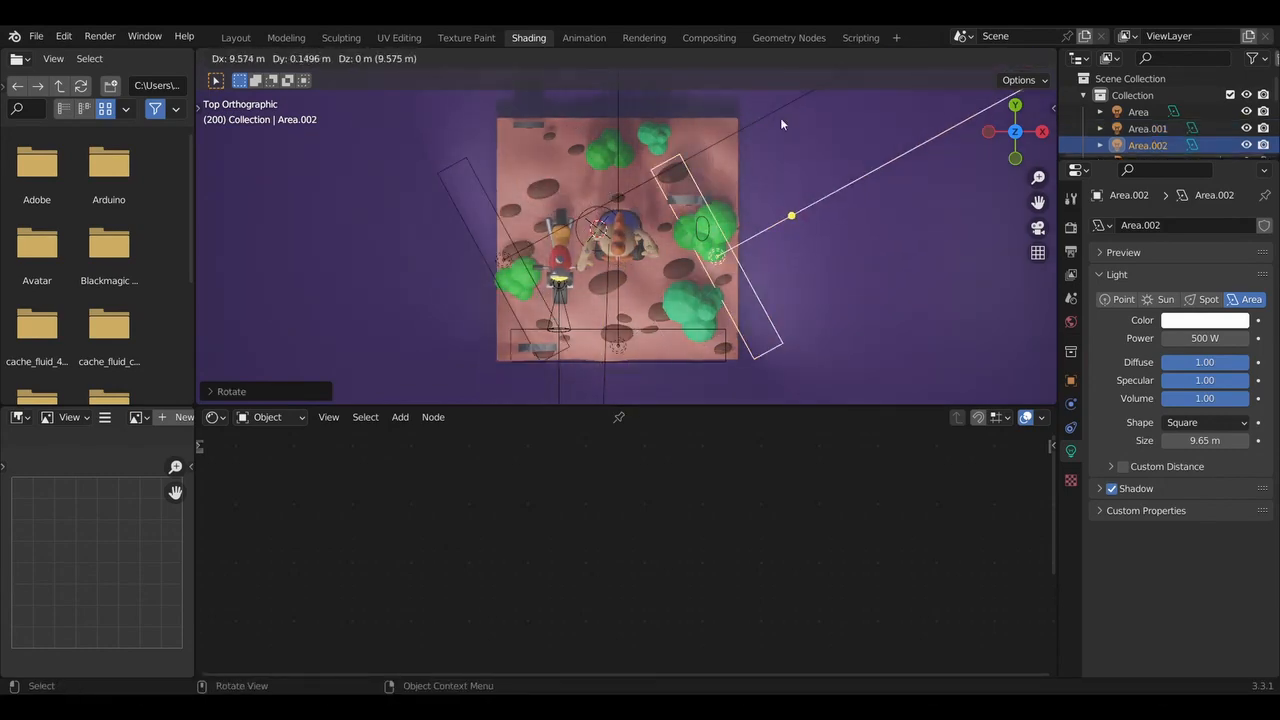
{"action": "left_click", "coordinate": [785, 119]}
{"action": "key", "text": "r"}
{"action": "key", "text": "z"}
{"action": "left_click", "coordinate": [604, 345]}
Select the backdrop again and make its purple base color slightly darker
{"action": "middle_click_drag", "start_coordinate": [606, 350], "coordinate": [591, 284]}
{"action": "scroll", "coordinate": [590, 288], "scroll_direction": "down", "scroll_amount": 3}
{"action": "left_click", "coordinate": [590, 282]}
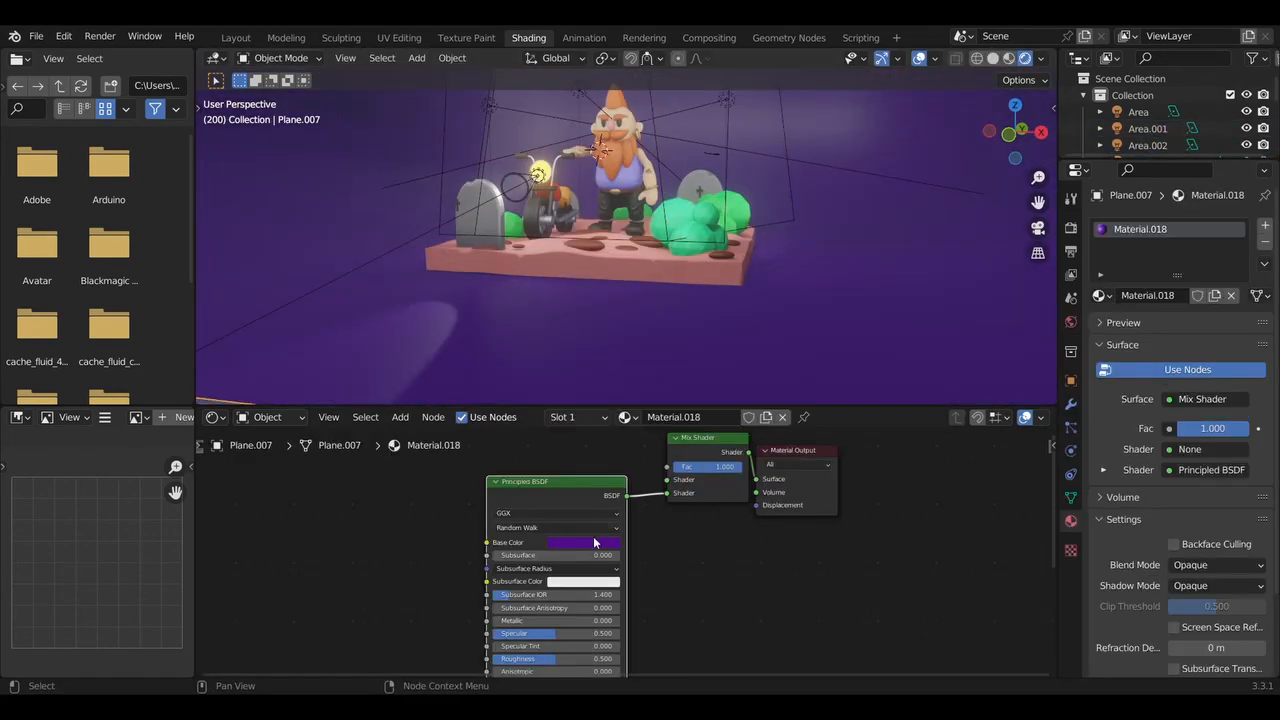
{"action": "mouse_move", "coordinate": [650, 417]}
{"action": "left_mouse_down"}
{"action": "mouse_move", "coordinate": [649, 378]}
{"action": "mouse_move", "coordinate": [649, 424]}
{"action": "left_mouse_up"}
{"action": "scroll", "coordinate": [677, 311], "scroll_direction": "up", "scroll_amount": 2}
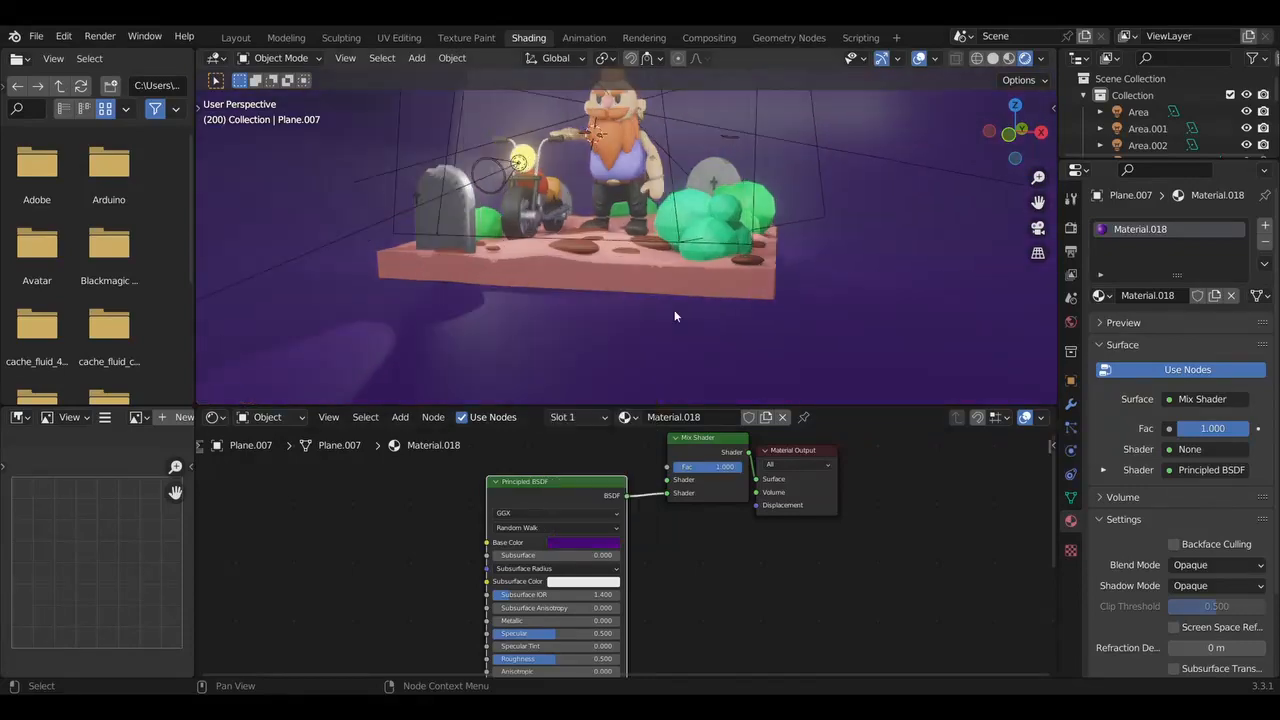
Add a point light to the scene and set its color to red
{"action": "middle_click_drag", "start_coordinate": [677, 311], "coordinate": [675, 313]}
{"action": "key", "text": "shift+a"}
{"action": "mouse_move", "coordinate": [675, 312]}
{"action": "left_click", "coordinate": [732, 312]}
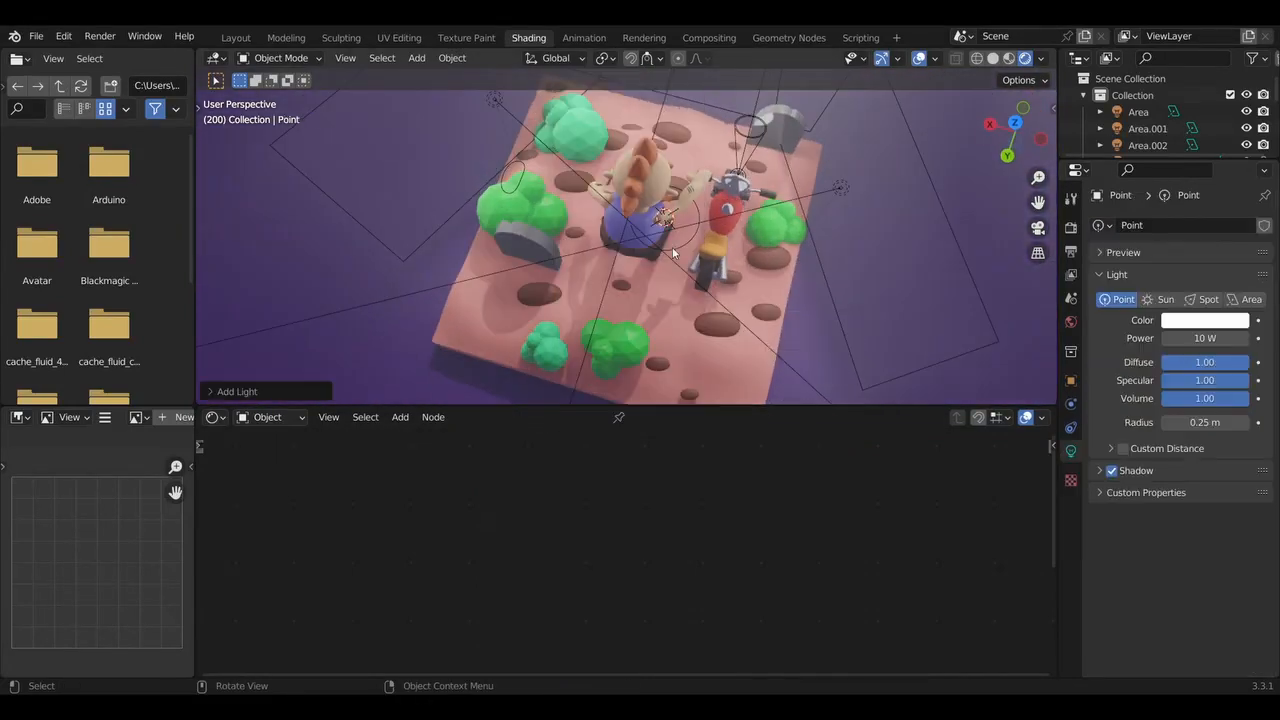
{"action": "left_click", "coordinate": [1204, 320]}
{"action": "left_click", "coordinate": [1153, 208]}
Reposition the red point light near the biker and set its power to 100 W
{"action": "key", "text": "g"}
{"action": "left_click", "coordinate": [650, 191]}
{"action": "middle_click_drag", "start_coordinate": [650, 191], "coordinate": [385, 120]}
{"action": "double_click", "coordinate": [1204, 338]}
{"action": "type", "text": "100"}
{"action": "key", "text": "Return"}
{"action": "left_click", "coordinate": [840, 229]}
{"action": "middle_click_drag", "start_coordinate": [840, 229], "coordinate": [840, 227]}
{"action": "key", "text": "g"}
{"action": "left_click", "coordinate": [652, 130]}
{"action": "key", "text": "g"}
{"action": "left_click", "coordinate": [648, 112]}
Duplicate an area light to the platform's rear corner on the motorcycle's side and rotate the copy around Z
{"action": "middle_click_drag", "start_coordinate": [648, 112], "coordinate": [648, 115]}
{"action": "scroll", "coordinate": [648, 112], "scroll_direction": "down", "scroll_amount": 5}
{"action": "left_click", "coordinate": [697, 246]}
{"action": "key", "text": "shift+d"}
{"action": "left_click", "coordinate": [680, 314]}
{"action": "key", "text": "r"}
{"action": "key", "text": "z"}
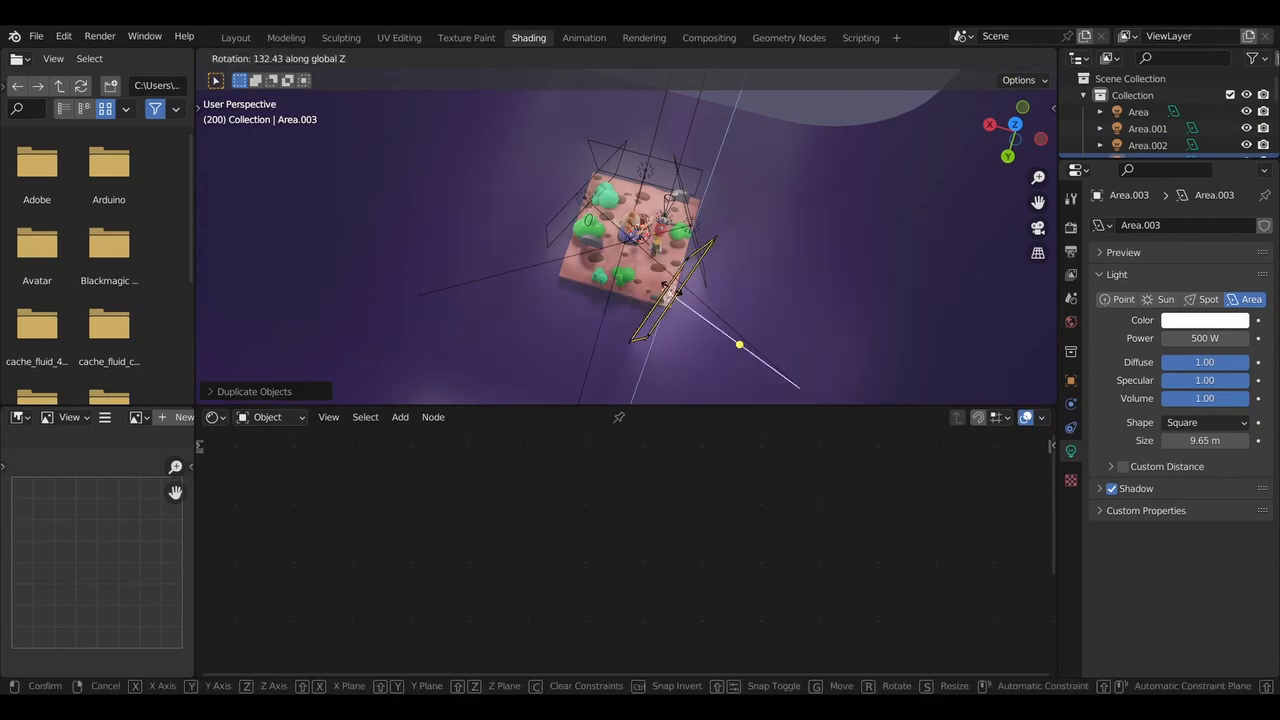
{"action": "left_click", "coordinate": [641, 313]}
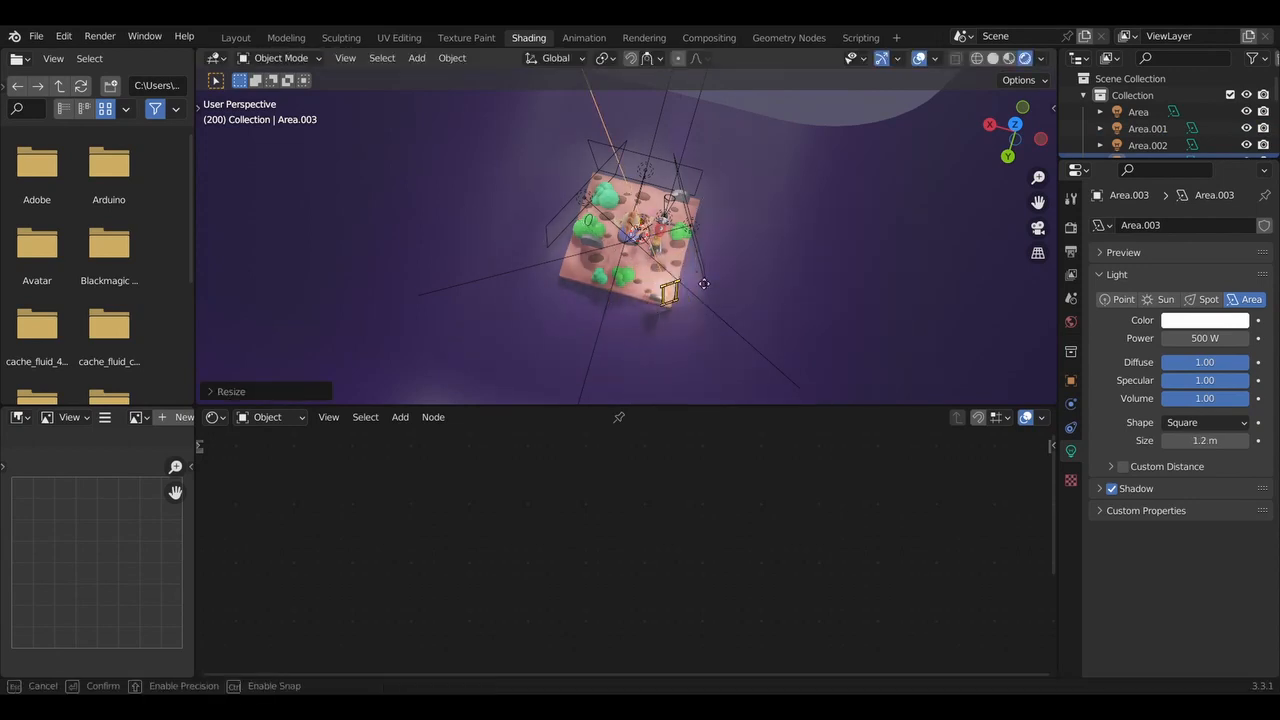
Shrink the rear area light to about 1.05 m, scale it along Z, and color it red
{"action": "left_click", "coordinate": [715, 267]}
{"action": "middle_click_drag", "start_coordinate": [715, 267], "coordinate": [725, 362]}
{"action": "key", "text": "s"}
{"action": "key", "text": "z"}
{"action": "left_click", "coordinate": [774, 223]}
{"action": "left_click", "coordinate": [1190, 321]}
{"action": "left_click", "coordinate": [1167, 219]}
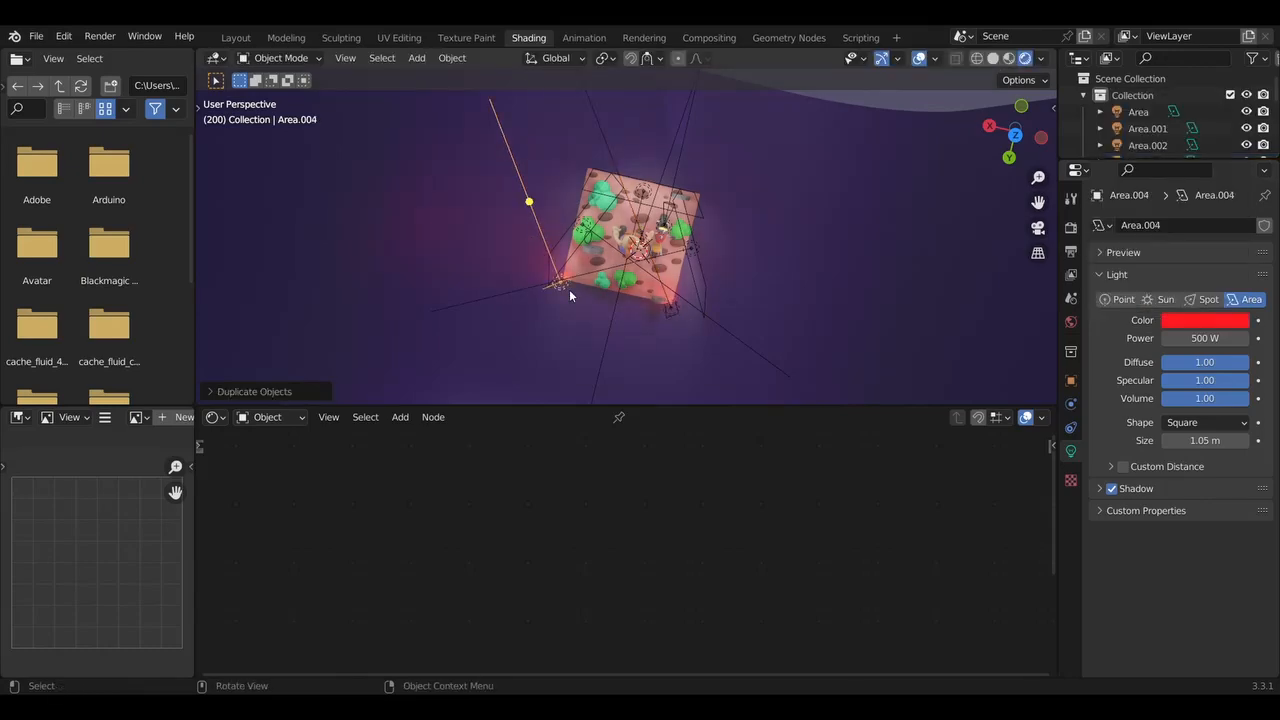
Color the duplicated area light at the other rear corner blue and set its power to 544.6 W
{"action": "left_click", "coordinate": [1196, 143]}
{"action": "left_click_drag", "start_coordinate": [1181, 109], "coordinate": [1187, 106]}
{"action": "middle_click_drag", "start_coordinate": [880, 260], "coordinate": [809, 209]}
{"action": "scroll", "coordinate": [856, 232], "scroll_direction": "up", "scroll_amount": 6}
{"action": "scroll", "coordinate": [854, 232], "scroll_direction": "down", "scroll_amount": 6}
{"action": "key", "text": "g"}
{"action": "left_click_drag", "start_coordinate": [1205, 338], "coordinate": [1216, 338]}
Move the blue area light to the platform's rear corner behind the gravestone
{"action": "middle_click_drag", "start_coordinate": [760, 232], "coordinate": [840, 226]}
{"action": "key", "text": "g"}
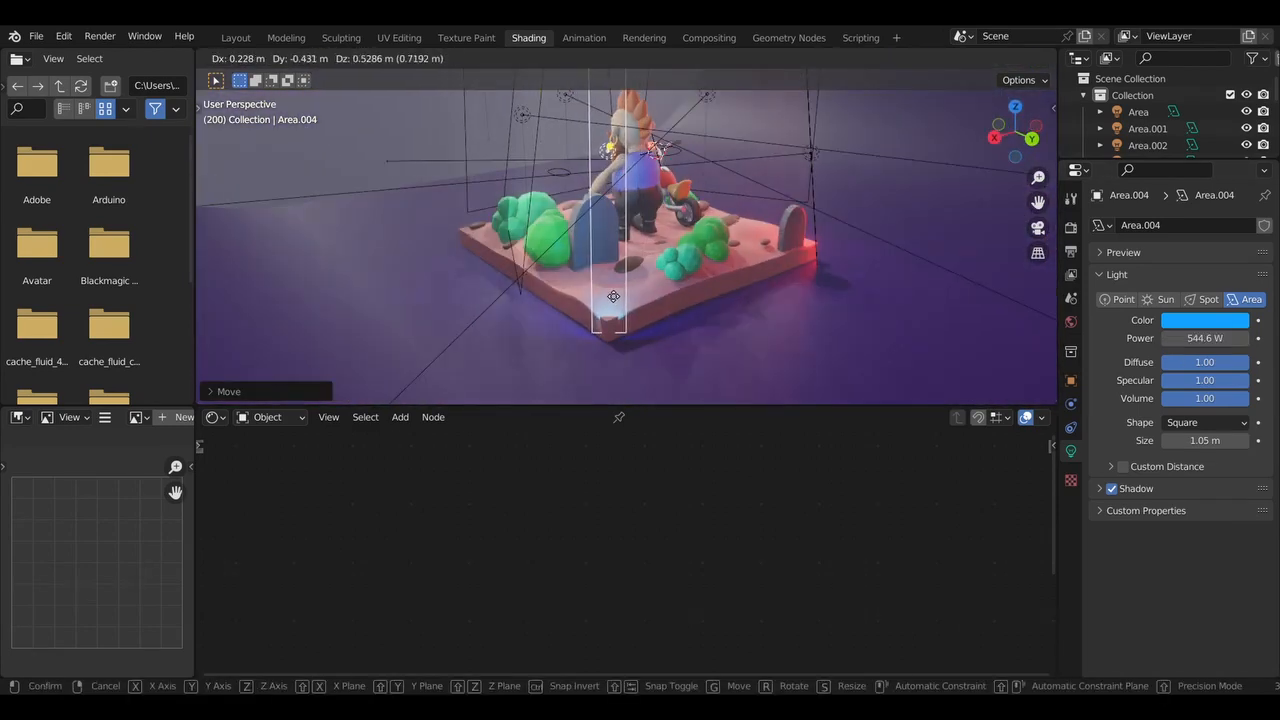
{"action": "left_click", "coordinate": [613, 296]}
{"action": "middle_click_drag", "start_coordinate": [613, 296], "coordinate": [745, 225]}
{"action": "left_click", "coordinate": [662, 104]}
{"action": "mouse_move", "coordinate": [662, 104]}
{"action": "middle_mouse_down"}
{"action": "mouse_move", "coordinate": [640, 200]}
{"action": "mouse_move", "coordinate": [672, 120]}
{"action": "mouse_move", "coordinate": [580, 150]}
{"action": "mouse_move", "coordinate": [667, 108]}
{"action": "middle_mouse_up"}
{"action": "scroll", "coordinate": [672, 120], "scroll_direction": "down", "scroll_amount": 4}
{"action": "scroll", "coordinate": [672, 120], "scroll_direction": "up", "scroll_amount": 6}
Switch to the Layout workspace and refine the blue area light's position around the platform's rear corner
{"action": "left_click", "coordinate": [236, 37]}
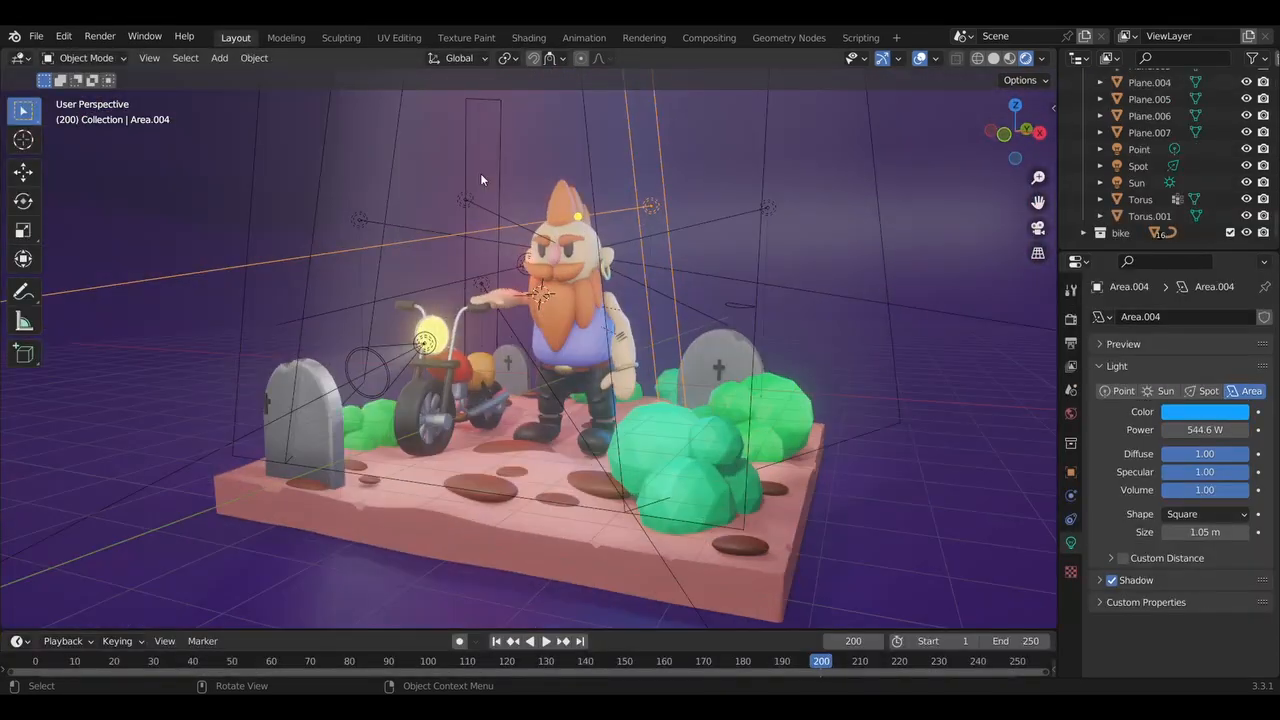
{"action": "middle_click_drag", "start_coordinate": [480, 180], "coordinate": [470, 215]}
{"action": "key", "text": "g"}
{"action": "left_click", "coordinate": [675, 200]}
{"action": "middle_click_drag", "start_coordinate": [675, 200], "coordinate": [790, 240]}
{"action": "key", "text": "g"}
{"action": "left_click", "coordinate": [718, 306]}
{"action": "scroll", "coordinate": [720, 285], "scroll_direction": "up", "scroll_amount": 2}
{"action": "middle_click_drag", "start_coordinate": [720, 285], "coordinate": [860, 300]}
{"action": "left_click", "coordinate": [843, 231]}
Duplicate the red area light and move the copy up behind the biker
{"action": "left_click", "coordinate": [452, 341]}
{"action": "middle_click_drag", "start_coordinate": [523, 328], "coordinate": [480, 375]}
{"action": "key", "text": "shift+d"}
{"action": "left_click", "coordinate": [640, 290]}
{"action": "middle_click_drag", "start_coordinate": [760, 275], "coordinate": [694, 216]}
{"action": "key", "text": "g"}
{"action": "left_click", "coordinate": [840, 79]}
Rotate the duplicated red area light and place it beside the biker's head
{"action": "middle_click_drag", "start_coordinate": [840, 79], "coordinate": [660, 238]}
{"action": "key", "text": "r"}
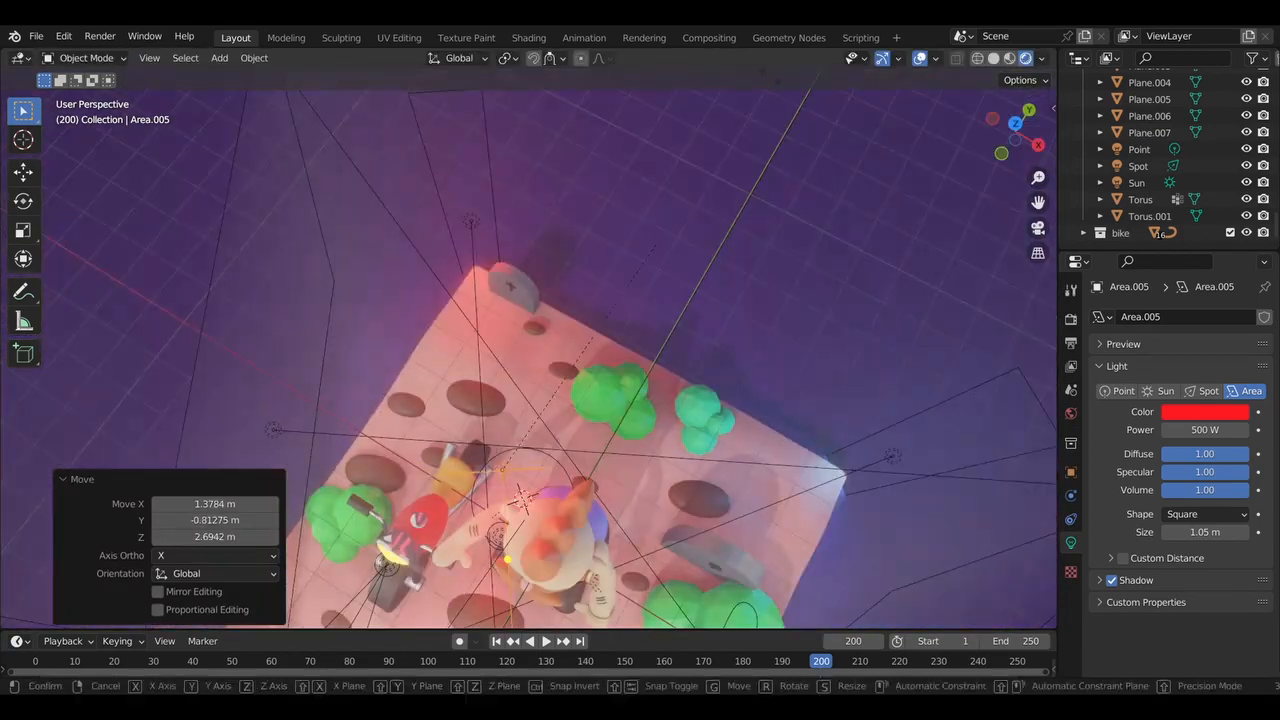
{"action": "left_click", "coordinate": [695, 410]}
{"action": "middle_click_drag", "start_coordinate": [695, 410], "coordinate": [559, 382]}
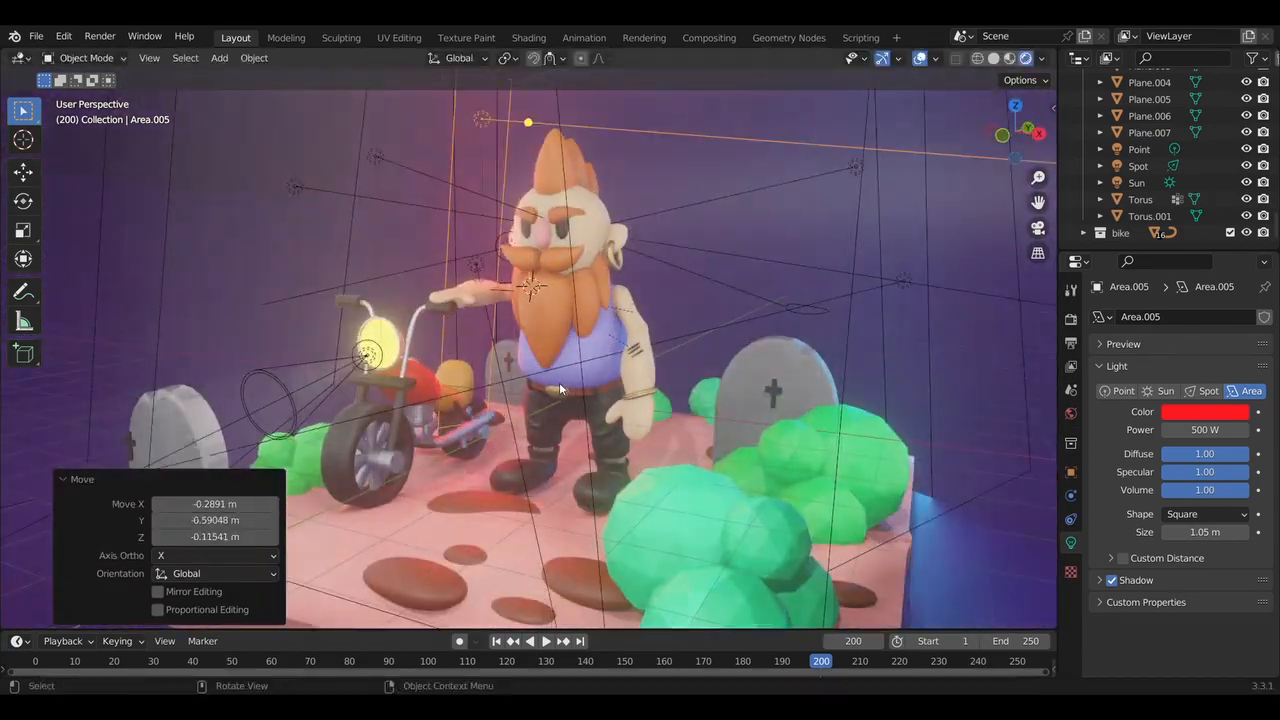
Select the backdrop, view its shader setup in the Shading workspace, and return to the Layout workspace
{"action": "left_click", "coordinate": [628, 272]}
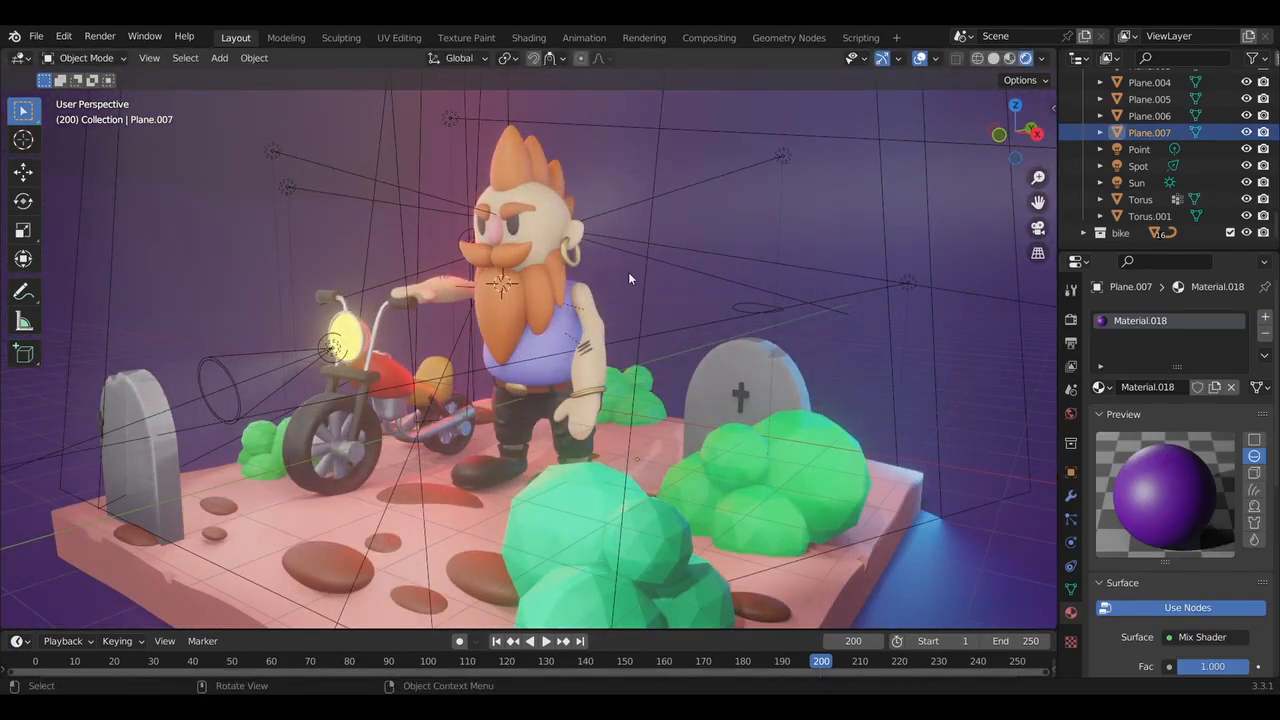
{"action": "left_click", "coordinate": [528, 37]}
{"action": "left_click", "coordinate": [236, 37]}
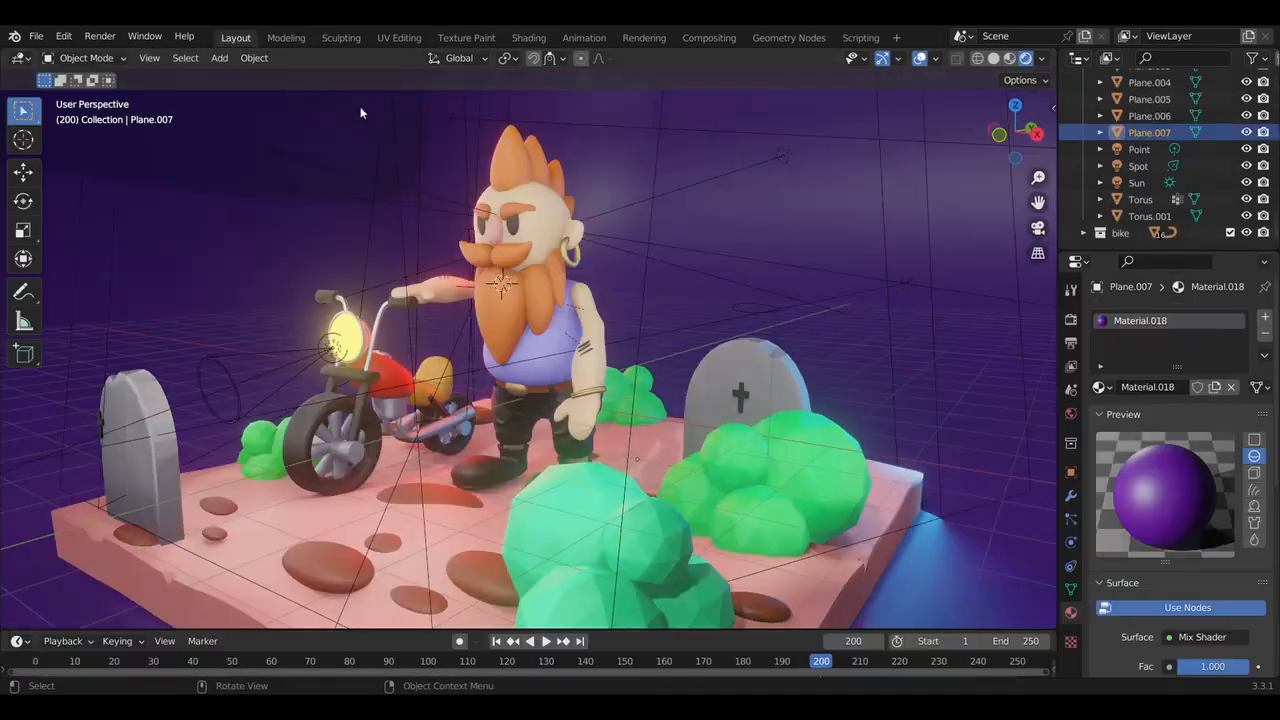
Move the red point light close to the biker's face above his outstretched arm and set its power to 500 W
{"action": "mouse_move", "coordinate": [360, 106]}
{"action": "middle_mouse_down"}
{"action": "mouse_move", "coordinate": [408, 210]}
{"action": "mouse_move", "coordinate": [458, 224]}
{"action": "middle_mouse_up"}
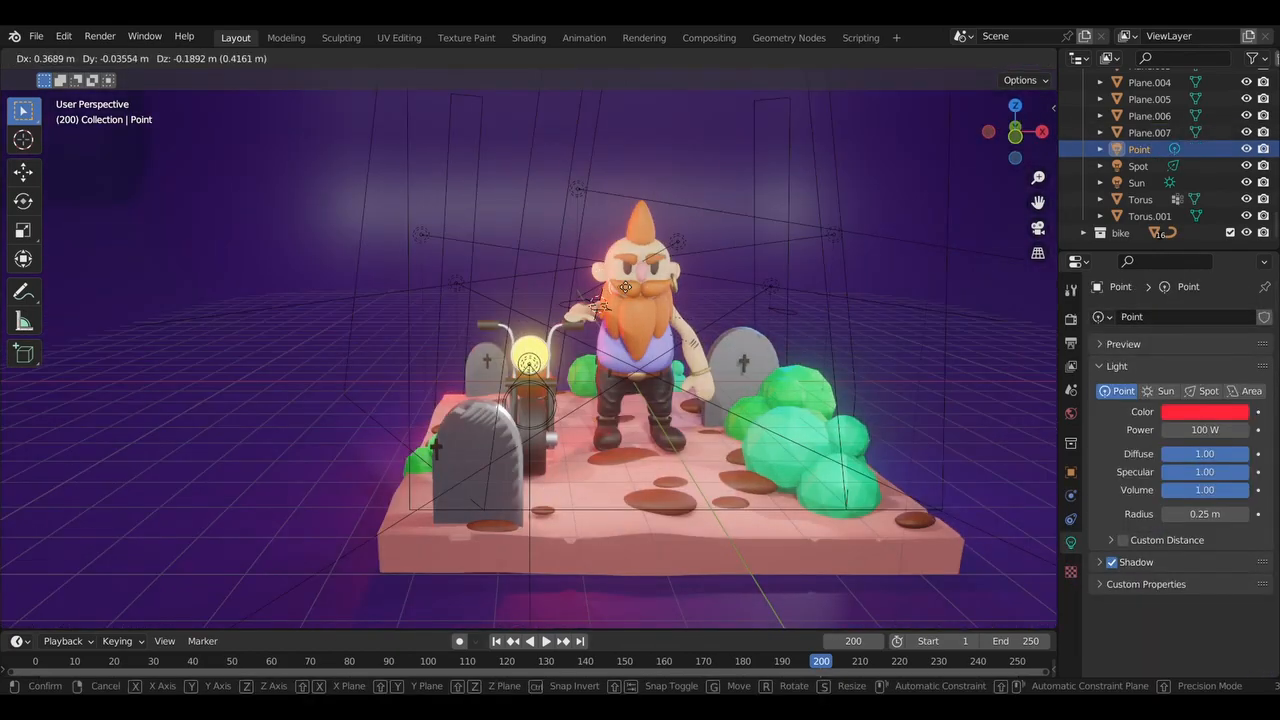
{"action": "left_click", "coordinate": [570, 277]}
{"action": "middle_click_drag", "start_coordinate": [570, 277], "coordinate": [570, 277]}
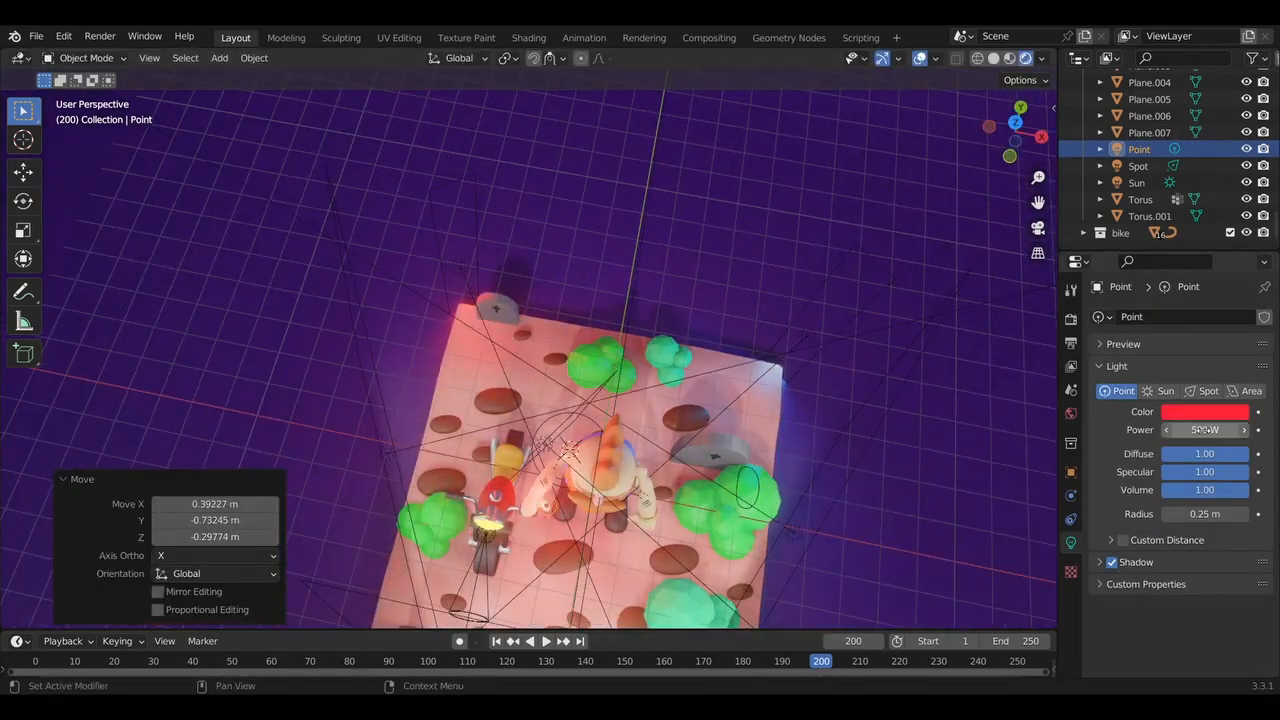
{"action": "middle_click_drag", "start_coordinate": [772, 470], "coordinate": [741, 382]}
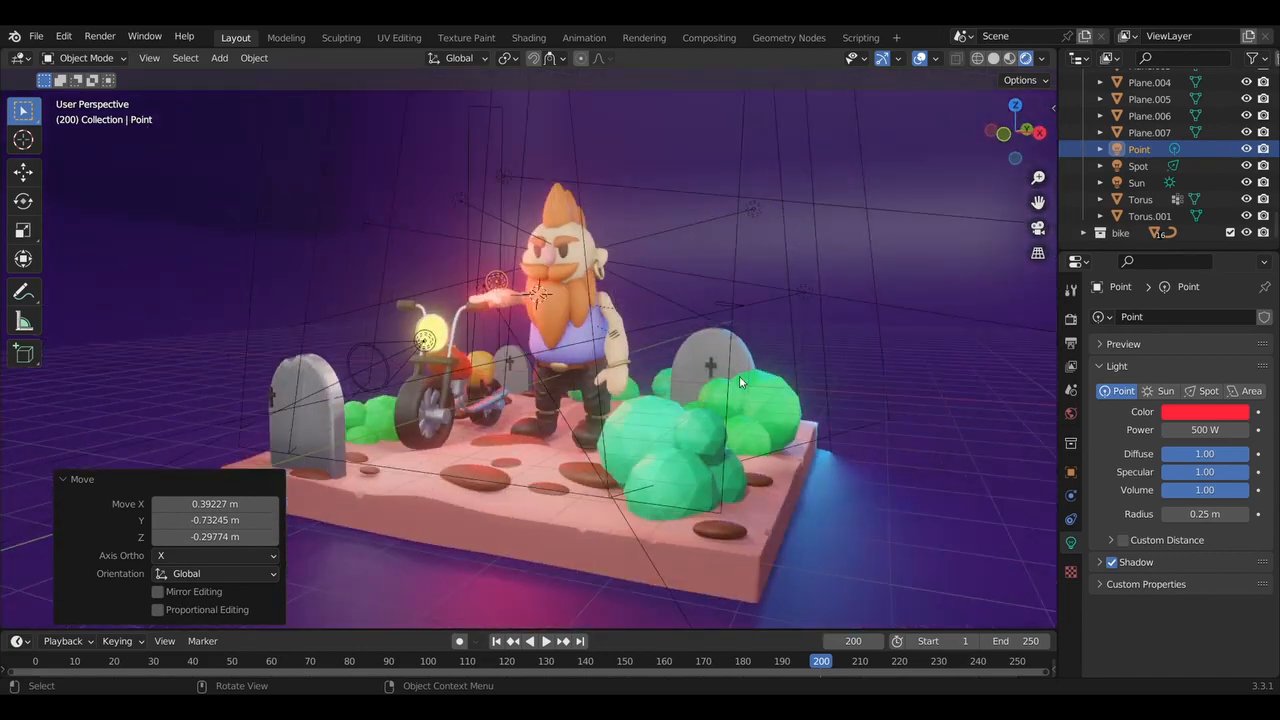
Duplicate the red point light, place the copy beside the biker's head on the earring side, and colour it blue
{"action": "left_click", "coordinate": [1170, 411]}
{"action": "left_click", "coordinate": [1171, 215]}
{"action": "left_click", "coordinate": [652, 260]}
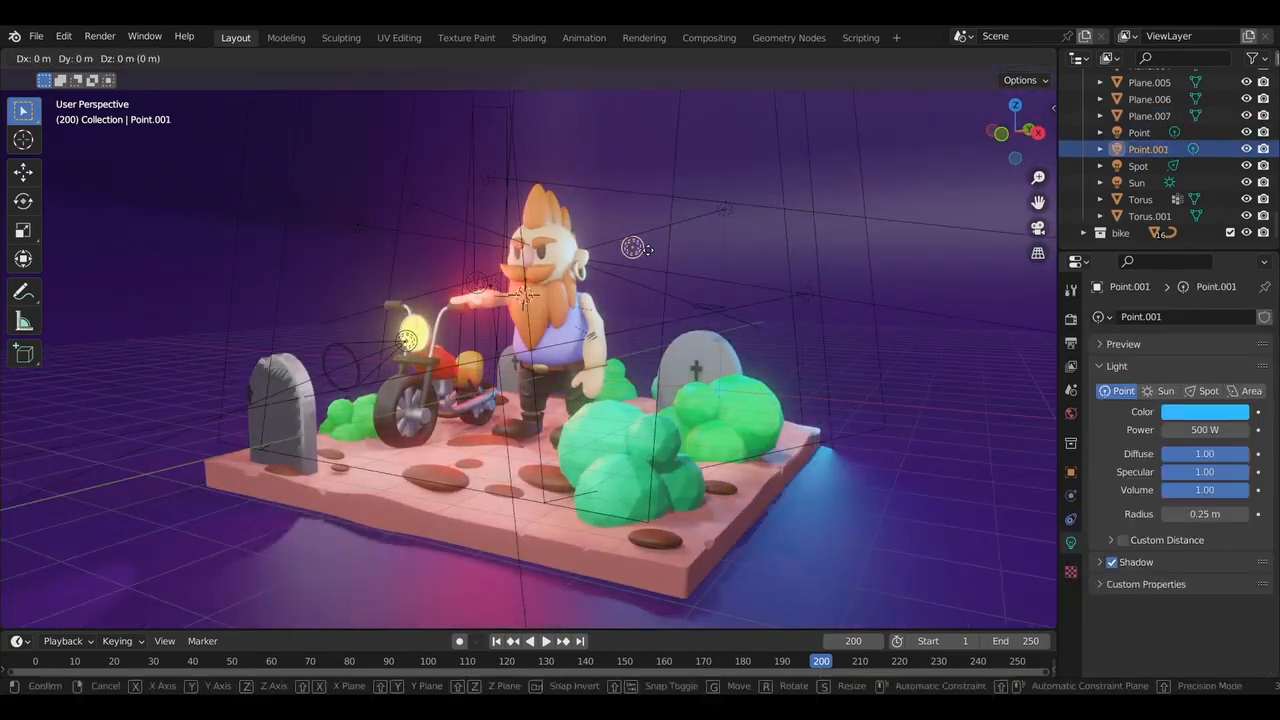
{"action": "left_click", "coordinate": [638, 267]}
{"action": "middle_click_drag", "start_coordinate": [638, 267], "coordinate": [640, 380]}
{"action": "key", "text": "g"}
{"action": "left_click", "coordinate": [618, 300]}
{"action": "middle_click_drag", "start_coordinate": [618, 320], "coordinate": [645, 226]}
{"action": "left_click", "coordinate": [1197, 412]}
{"action": "left_click", "coordinate": [1211, 226]}
Set the red point light's power to 250 W and reposition it beside the biker's head above the outstretched arm
{"action": "scroll", "coordinate": [490, 268], "scroll_direction": "up", "scroll_amount": 1}
{"action": "middle_click_drag", "start_coordinate": [622, 298], "coordinate": [658, 300]}
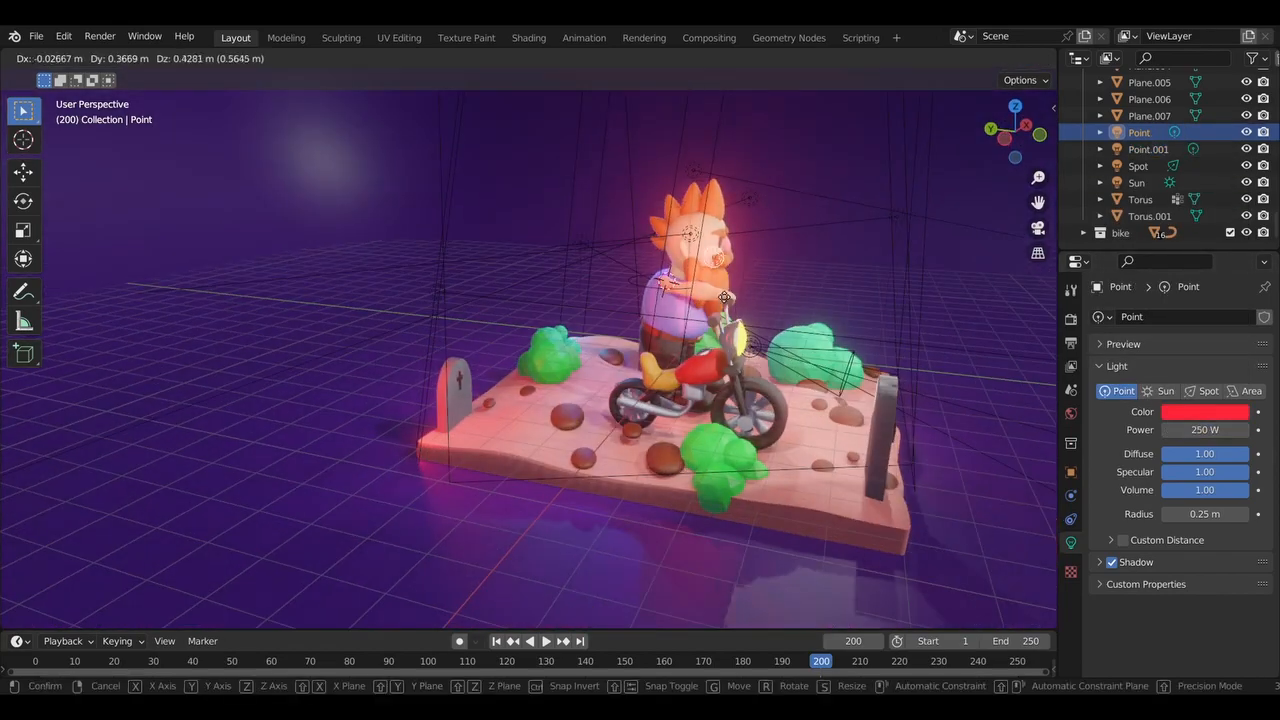
{"action": "left_click", "coordinate": [704, 290]}
{"action": "middle_click_drag", "start_coordinate": [704, 290], "coordinate": [790, 200]}
Duplicate the 250 W red point light and move the copy down low behind the motorcycle
{"action": "key", "text": "shift+d"}
{"action": "left_click", "coordinate": [758, 312]}
{"action": "key", "text": "g"}
{"action": "left_click", "coordinate": [770, 250]}
{"action": "middle_click_drag", "start_coordinate": [770, 250], "coordinate": [690, 175]}
{"action": "key", "text": "g"}
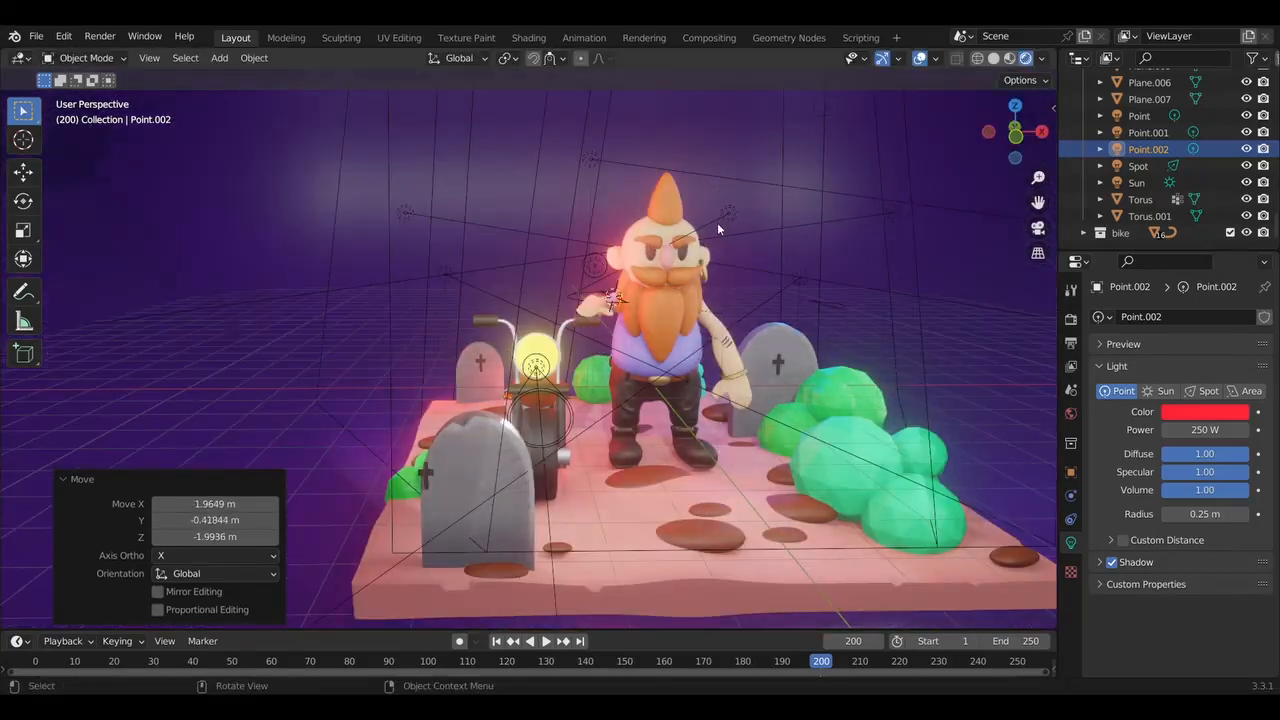
Duplicate the red point light again and place the copy near the ground between the front tombstone and the motorcycle
{"action": "middle_click_drag", "start_coordinate": [717, 223], "coordinate": [723, 230]}
{"action": "key", "text": "shift+d"}
{"action": "key", "text": "y"}
{"action": "left_click", "coordinate": [420, 215]}
{"action": "middle_click_drag", "start_coordinate": [420, 215], "coordinate": [354, 400]}
{"action": "key", "text": "g"}
{"action": "left_click", "coordinate": [539, 252]}
{"action": "left_click", "coordinate": [356, 361]}
{"action": "key", "text": "g"}
{"action": "left_click", "coordinate": [403, 374]}
{"action": "key", "text": "g"}
{"action": "left_click", "coordinate": [413, 380]}
Edit the front tombstone's mesh and move its cross along Y until it stands out from the stone's face
{"action": "left_click", "coordinate": [356, 399]}
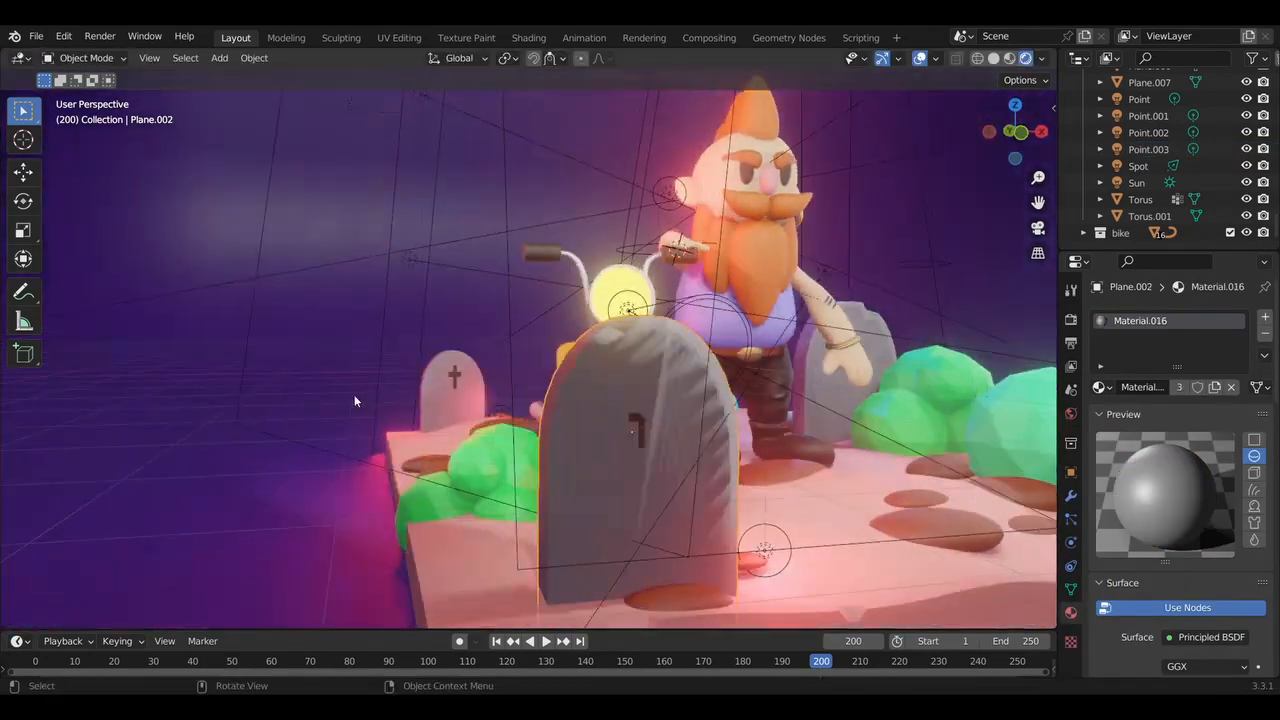
{"action": "scroll", "coordinate": [600, 408], "scroll_direction": "up", "scroll_amount": 3}
{"action": "right_click", "coordinate": [627, 410]}
{"action": "left_click", "coordinate": [624, 407]}
{"action": "middle_click_drag", "start_coordinate": [720, 430], "coordinate": [717, 445]}
{"action": "left_click", "coordinate": [100, 438]}
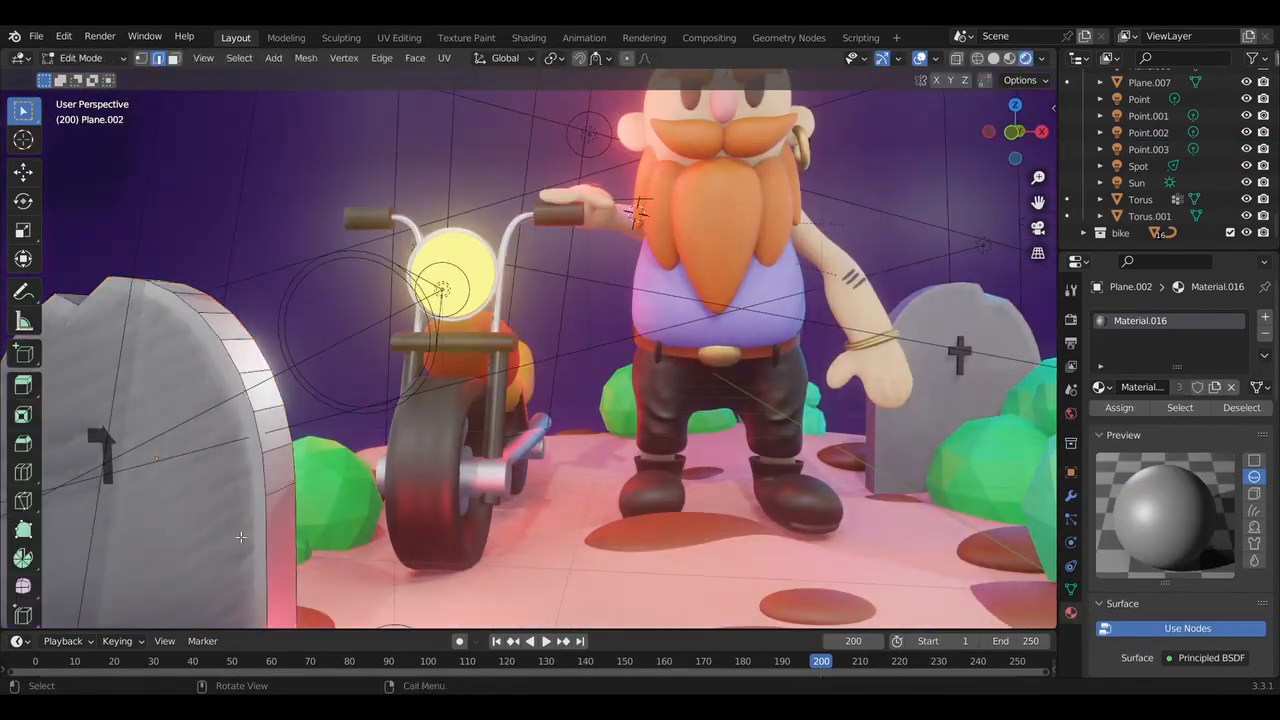
{"action": "key", "text": "g"}
{"action": "key", "text": "y"}
{"action": "left_click", "coordinate": [107, 446]}
{"action": "left_click", "coordinate": [201, 406]}
{"action": "scroll", "coordinate": [201, 406], "scroll_direction": "down", "scroll_amount": 4}
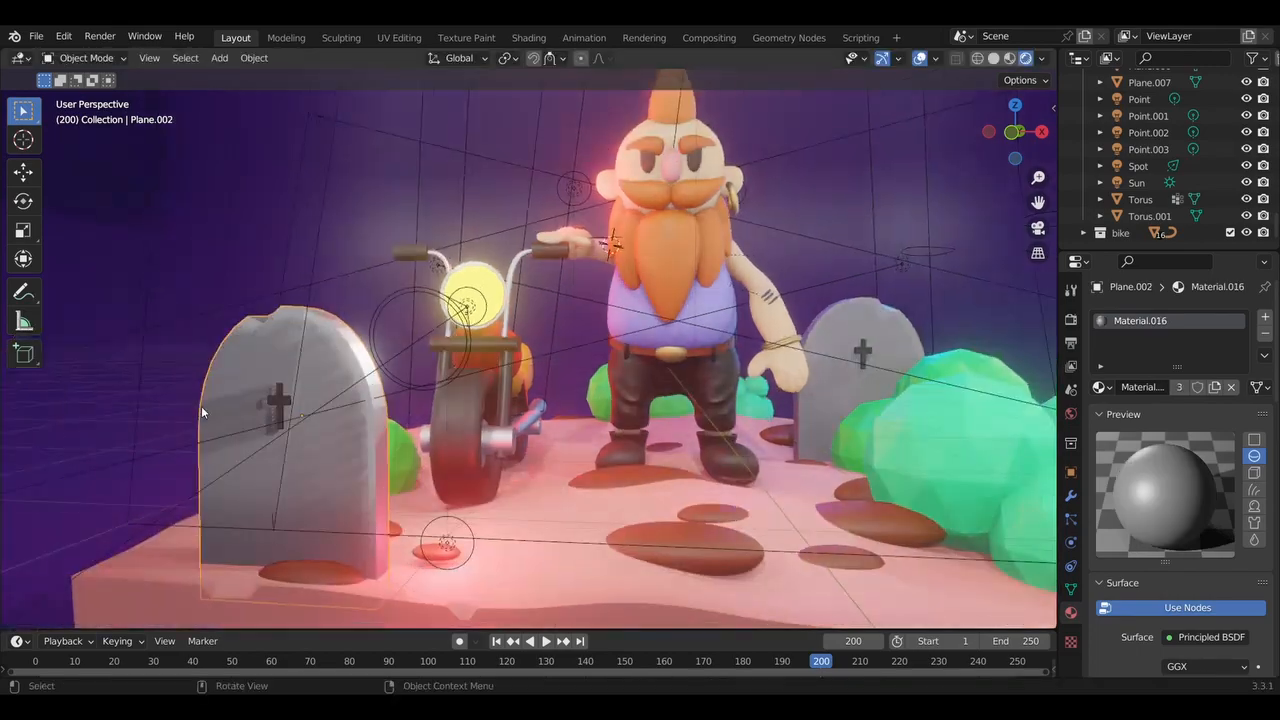
Duplicate the blue point light and position the copy in front of the rear tombstone behind the large bushes
{"action": "middle_click_drag", "start_coordinate": [201, 406], "coordinate": [203, 411]}
{"action": "middle_click_drag", "start_coordinate": [610, 320], "coordinate": [544, 388]}
{"action": "left_click", "coordinate": [589, 406]}
{"action": "key", "text": "shift+d"}
{"action": "left_click", "coordinate": [641, 594]}
{"action": "middle_click_drag", "start_coordinate": [641, 594], "coordinate": [675, 534]}
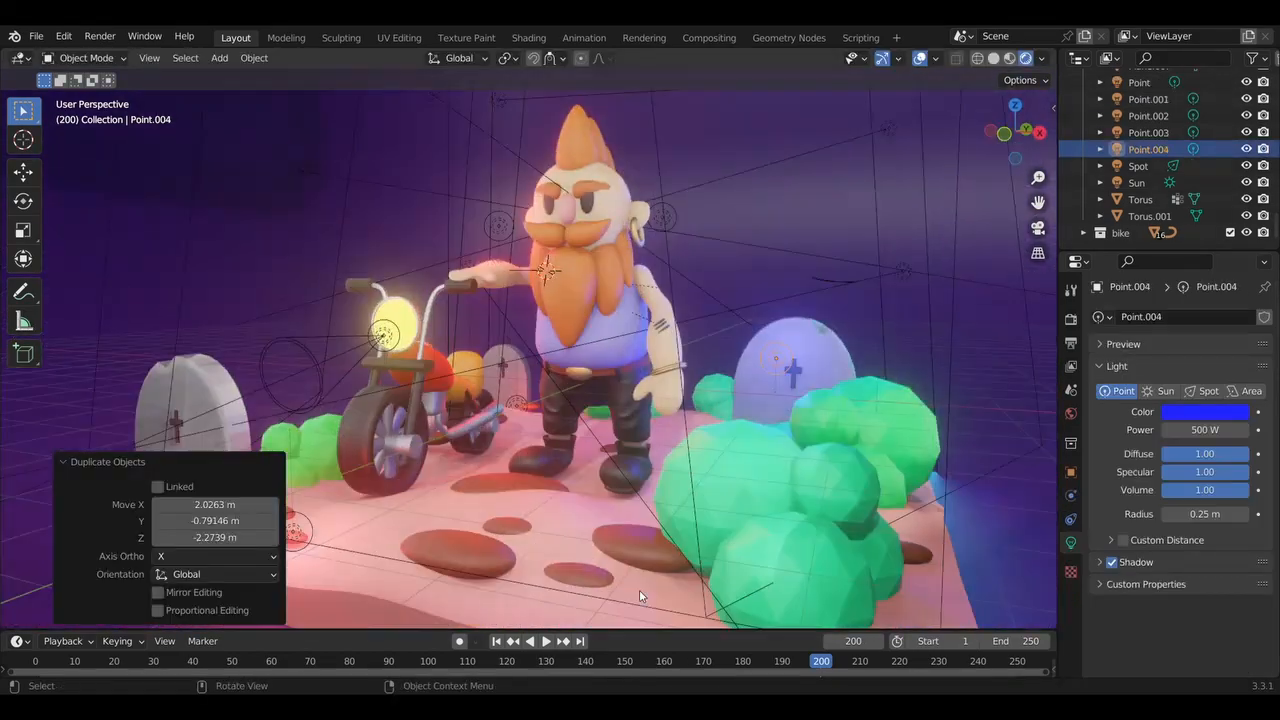
{"action": "mouse_move", "coordinate": [641, 596]}
{"action": "middle_mouse_down"}
{"action": "mouse_move", "coordinate": [500, 592]}
{"action": "mouse_move", "coordinate": [622, 600]}
{"action": "middle_mouse_up"}
{"action": "key", "text": "g"}
{"action": "left_click", "coordinate": [736, 549]}
{"action": "middle_click_drag", "start_coordinate": [736, 549], "coordinate": [610, 562]}
{"action": "key", "text": "g"}
{"action": "left_click", "coordinate": [754, 563]}
{"action": "key", "text": "g"}
{"action": "left_click", "coordinate": [757, 570]}
{"action": "middle_click_drag", "start_coordinate": [757, 570], "coordinate": [890, 590]}
Duplicate the red ground light and place the copy beside the bushes at the rear tombstone's base
{"action": "left_click", "coordinate": [381, 579]}
{"action": "key", "text": "shift+d"}
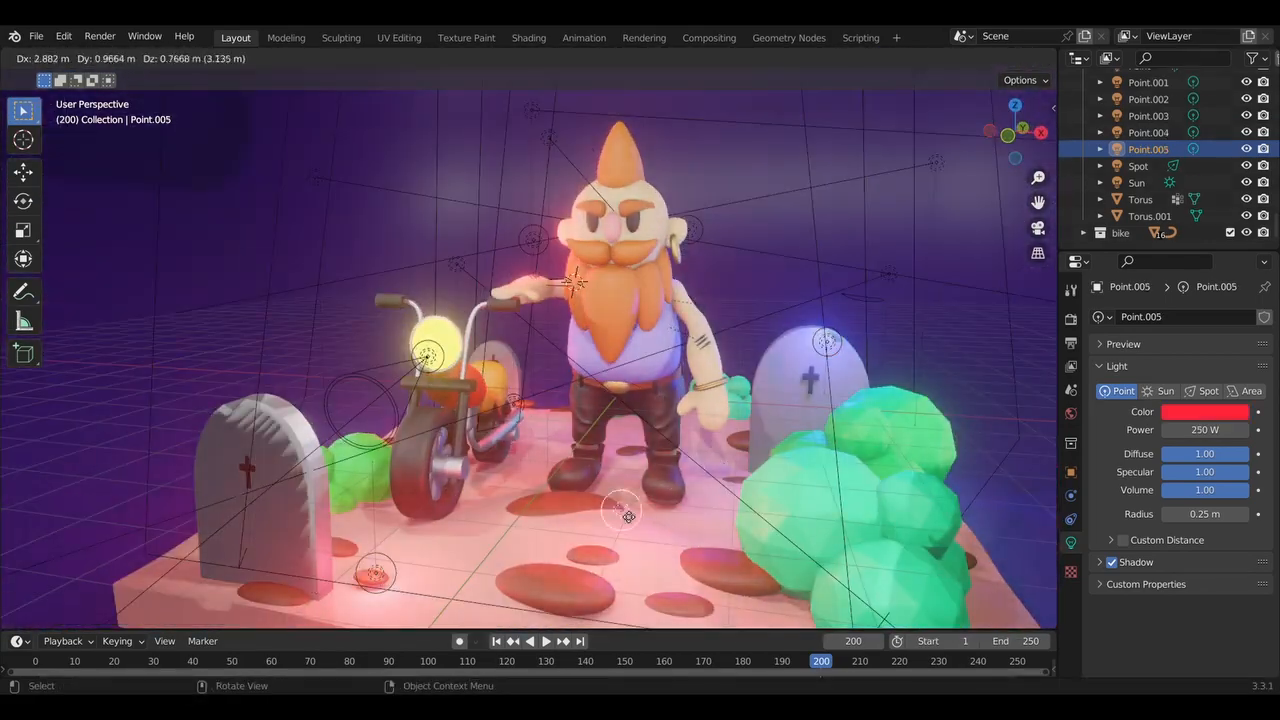
{"action": "left_click", "coordinate": [744, 454]}
{"action": "middle_click_drag", "start_coordinate": [744, 454], "coordinate": [800, 545]}
{"action": "key", "text": "g"}
{"action": "left_click", "coordinate": [1007, 401]}
{"action": "middle_click_drag", "start_coordinate": [1007, 401], "coordinate": [948, 312]}
{"action": "key", "text": "g"}
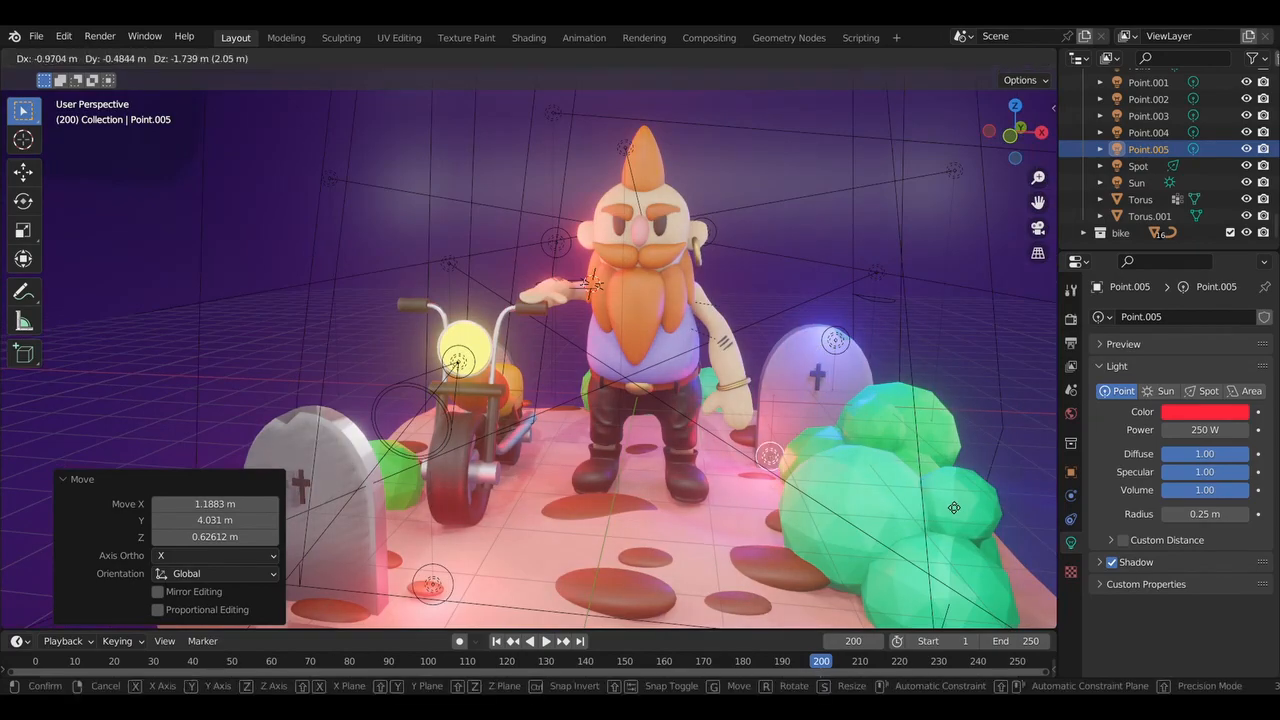
{"action": "left_click", "coordinate": [954, 508]}
Duplicate the rear tombstone's blue point light and position the copy in front of the front tombstone
{"action": "left_click", "coordinate": [828, 347]}
{"action": "middle_click_drag", "start_coordinate": [828, 347], "coordinate": [725, 345]}
{"action": "key", "text": "shift+d"}
{"action": "left_click", "coordinate": [235, 370]}
{"action": "middle_click_drag", "start_coordinate": [235, 370], "coordinate": [268, 358]}
{"action": "key", "text": "g"}
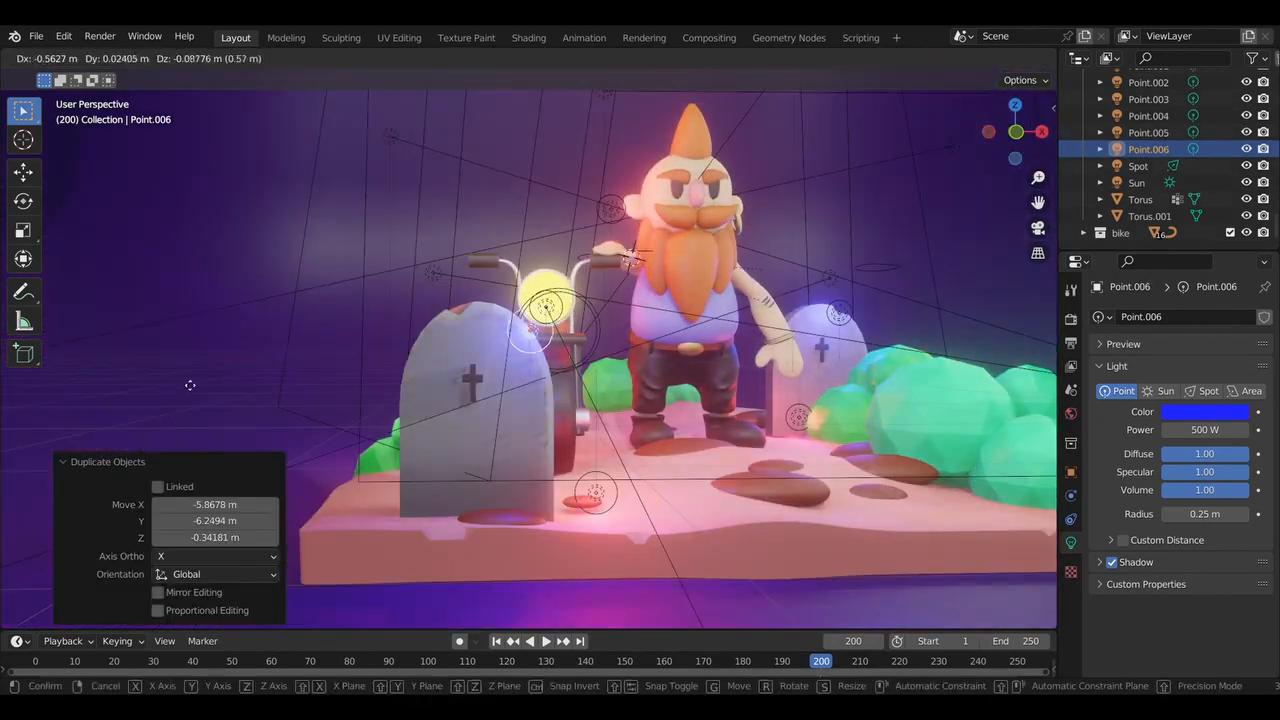
{"action": "left_click", "coordinate": [188, 389]}
{"action": "middle_click_drag", "start_coordinate": [186, 393], "coordinate": [80, 390]}
{"action": "key", "text": "g"}
{"action": "left_click", "coordinate": [162, 397]}
{"action": "middle_click_drag", "start_coordinate": [162, 397], "coordinate": [105, 402]}
Select the sun light above the scene and hide it
{"action": "left_click", "coordinate": [192, 305]}
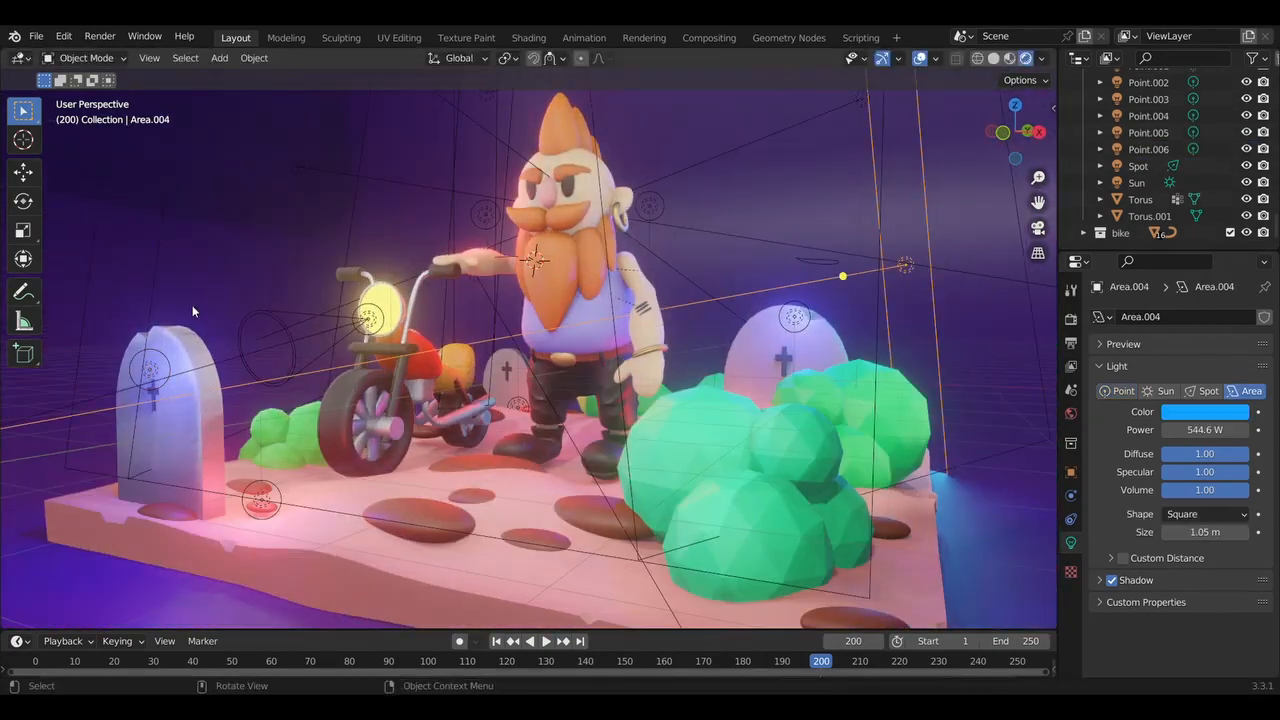
{"action": "left_click", "coordinate": [245, 218]}
{"action": "scroll", "coordinate": [245, 218], "scroll_direction": "down", "scroll_amount": 2}
{"action": "middle_click_drag", "start_coordinate": [245, 218], "coordinate": [272, 214]}
{"action": "scroll", "coordinate": [177, 188], "scroll_direction": "down", "scroll_amount": 8}
{"action": "left_click", "coordinate": [466, 132]}
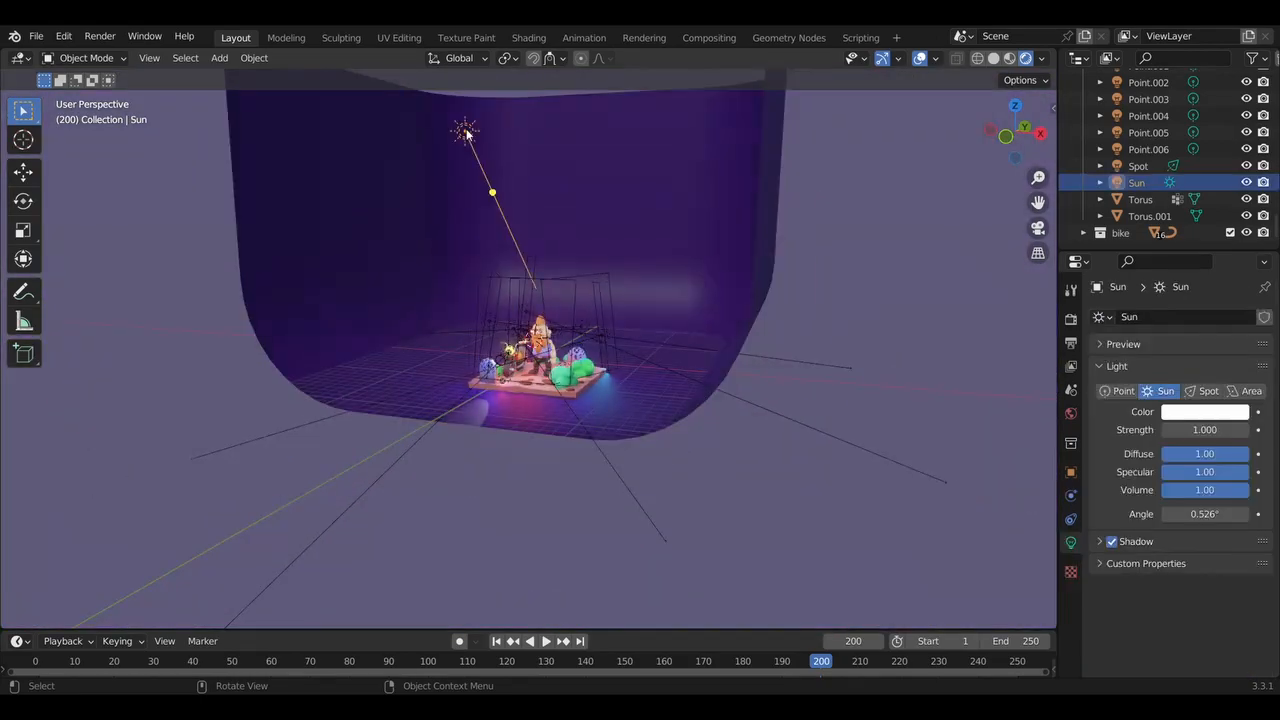
{"action": "key", "text": "h"}
{"action": "scroll", "coordinate": [466, 128], "scroll_direction": "up", "scroll_amount": 6}
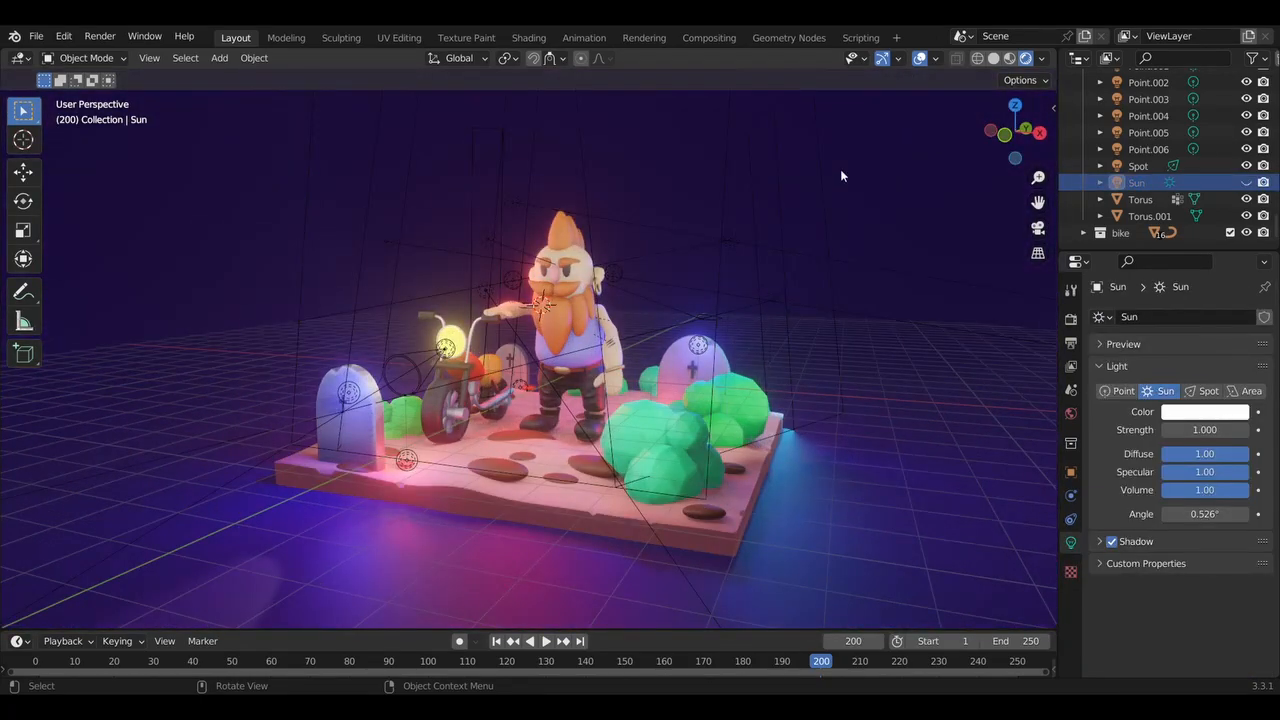
Select the backdrop and review its material's surface and blend settings
{"action": "mouse_move", "coordinate": [841, 171]}
{"action": "middle_mouse_down"}
{"action": "mouse_move", "coordinate": [895, 172]}
{"action": "mouse_move", "coordinate": [990, 290]}
{"action": "mouse_move", "coordinate": [860, 220]}
{"action": "mouse_move", "coordinate": [848, 169]}
{"action": "mouse_move", "coordinate": [868, 173]}
{"action": "middle_mouse_up"}
{"action": "left_click", "coordinate": [858, 186]}
{"action": "scroll", "coordinate": [1190, 450], "scroll_direction": "down", "scroll_amount": 8}
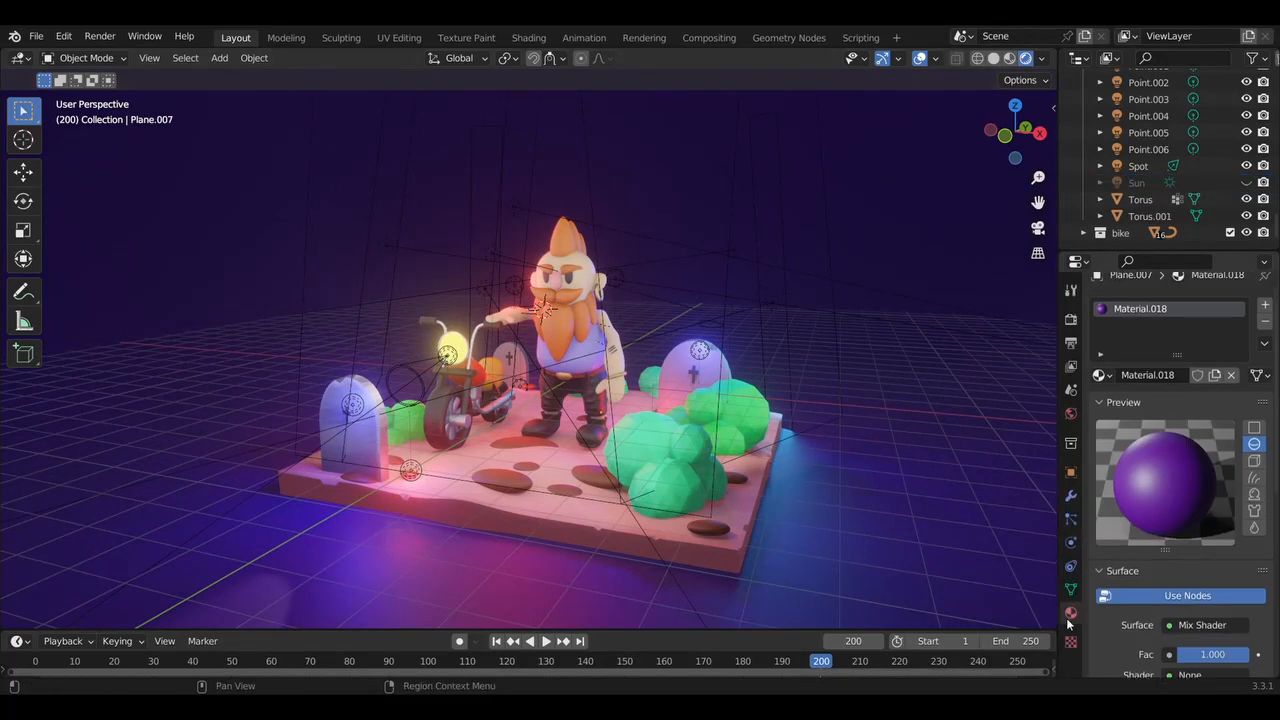
{"action": "scroll", "coordinate": [801, 484], "scroll_direction": "down", "scroll_amount": 3}
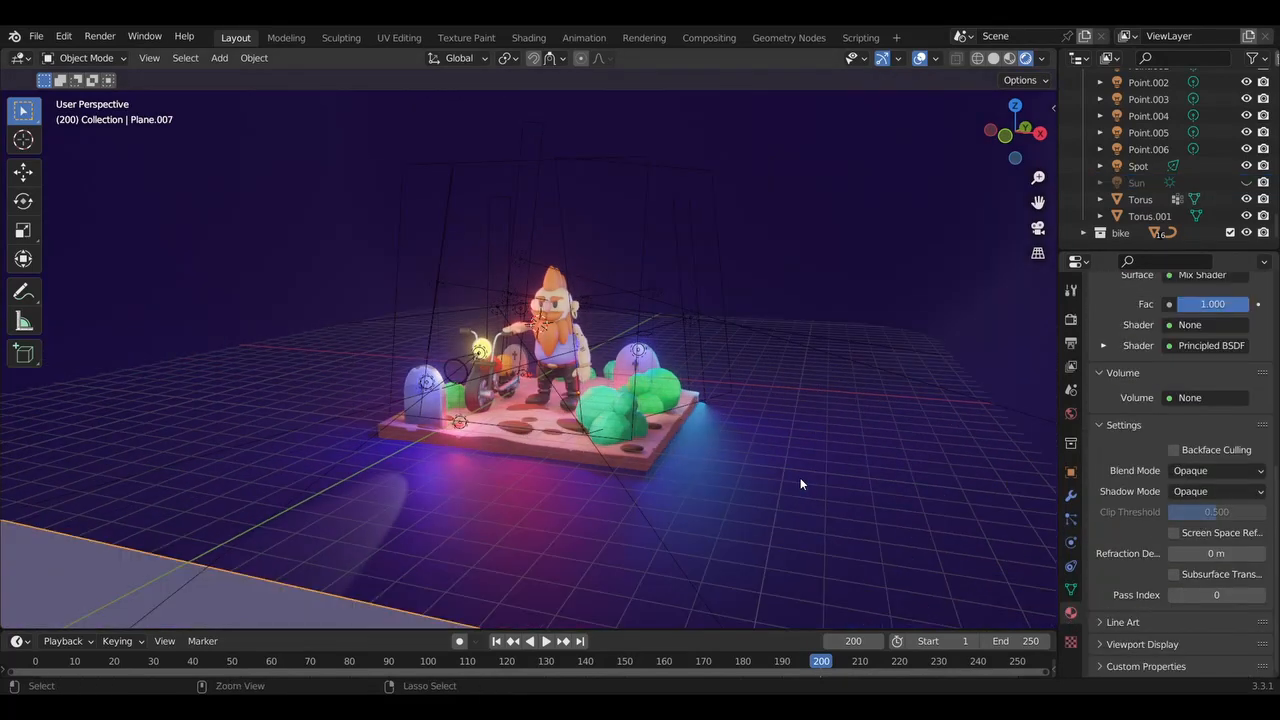
Undo the hiding of the sun light and raise it about 43 m along Z in front view
{"action": "key", "text": "ctrl+z"}
{"action": "key", "text": "ctrl+z"}
{"action": "scroll", "coordinate": [801, 484], "scroll_direction": "down", "scroll_amount": 3}
{"action": "key", "text": "KP_1"}
{"action": "key", "text": "g"}
{"action": "key", "text": "z"}
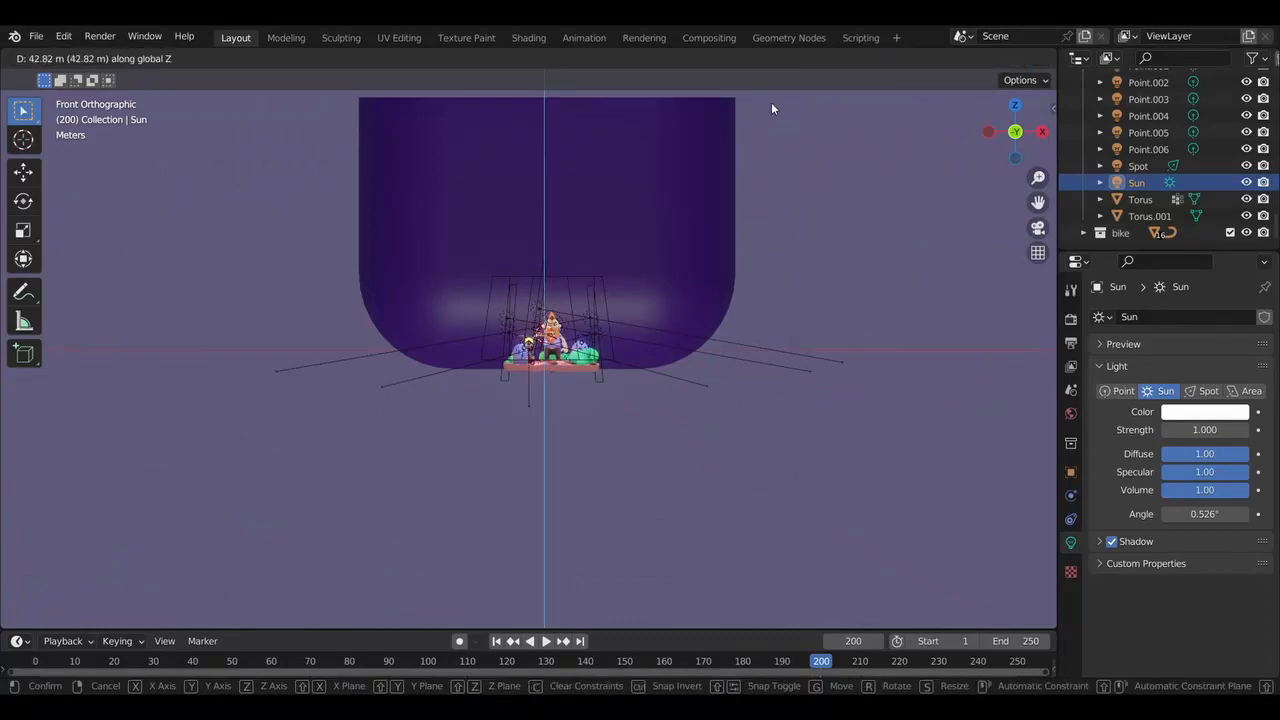
{"action": "left_click", "coordinate": [770, 102]}
Hide the raised sun light and switch to the Shading workspace
{"action": "scroll", "coordinate": [770, 102], "scroll_direction": "down", "scroll_amount": 8}
{"action": "middle_click_drag", "start_coordinate": [770, 102], "coordinate": [765, 66]}
{"action": "scroll", "coordinate": [770, 102], "scroll_direction": "up", "scroll_amount": 12}
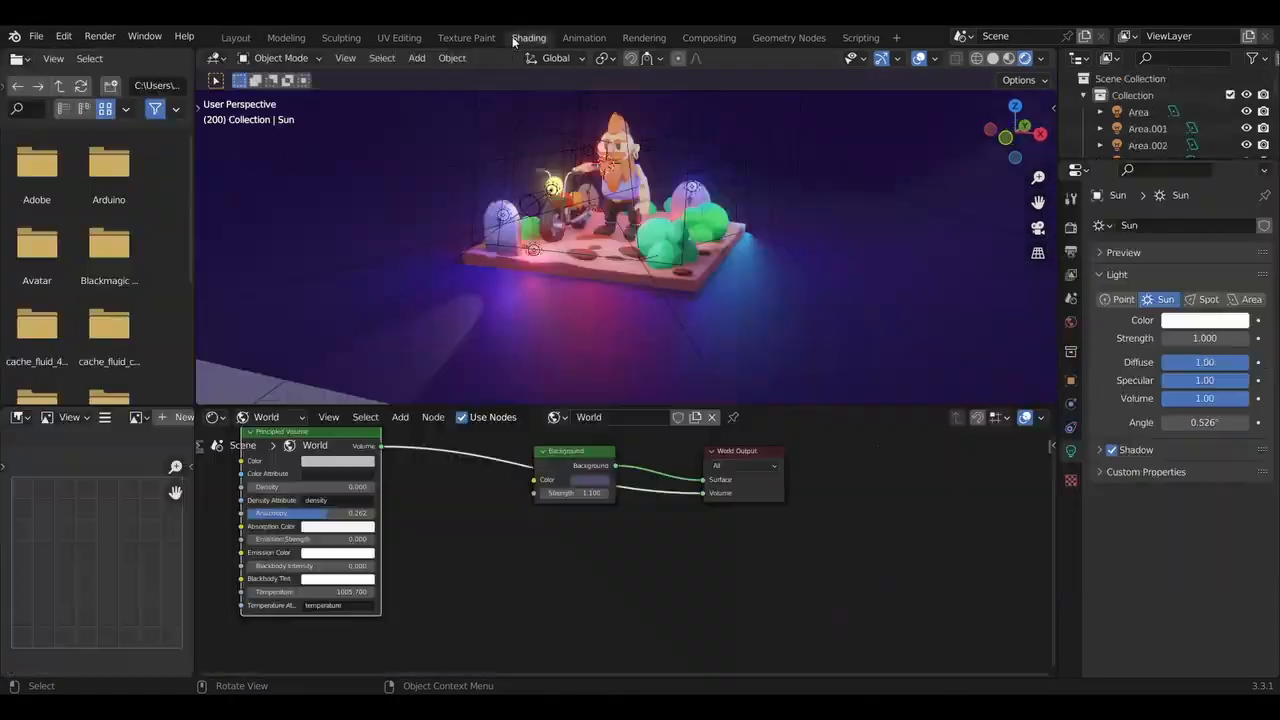
Try a Principled Volume density of 0.1 in the world shader and reduce it to 0.01
{"action": "left_click_drag", "start_coordinate": [352, 531], "coordinate": [362, 531]}
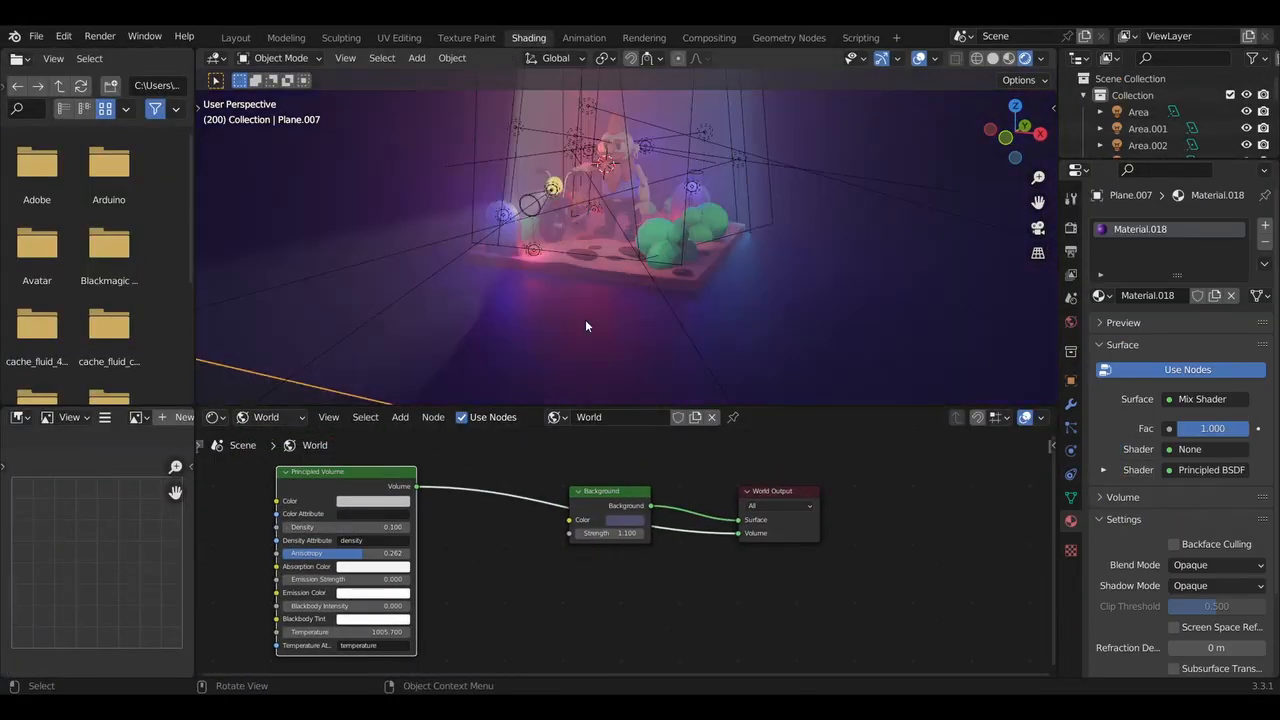
{"action": "scroll", "coordinate": [598, 320], "scroll_direction": "up", "scroll_amount": 5}
{"action": "scroll", "coordinate": [598, 320], "scroll_direction": "down", "scroll_amount": 3}
{"action": "mouse_move", "coordinate": [598, 320]}
{"action": "middle_mouse_down"}
{"action": "mouse_move", "coordinate": [582, 295]}
{"action": "mouse_move", "coordinate": [590, 312]}
{"action": "middle_mouse_up"}
{"action": "left_click", "coordinate": [345, 526]}
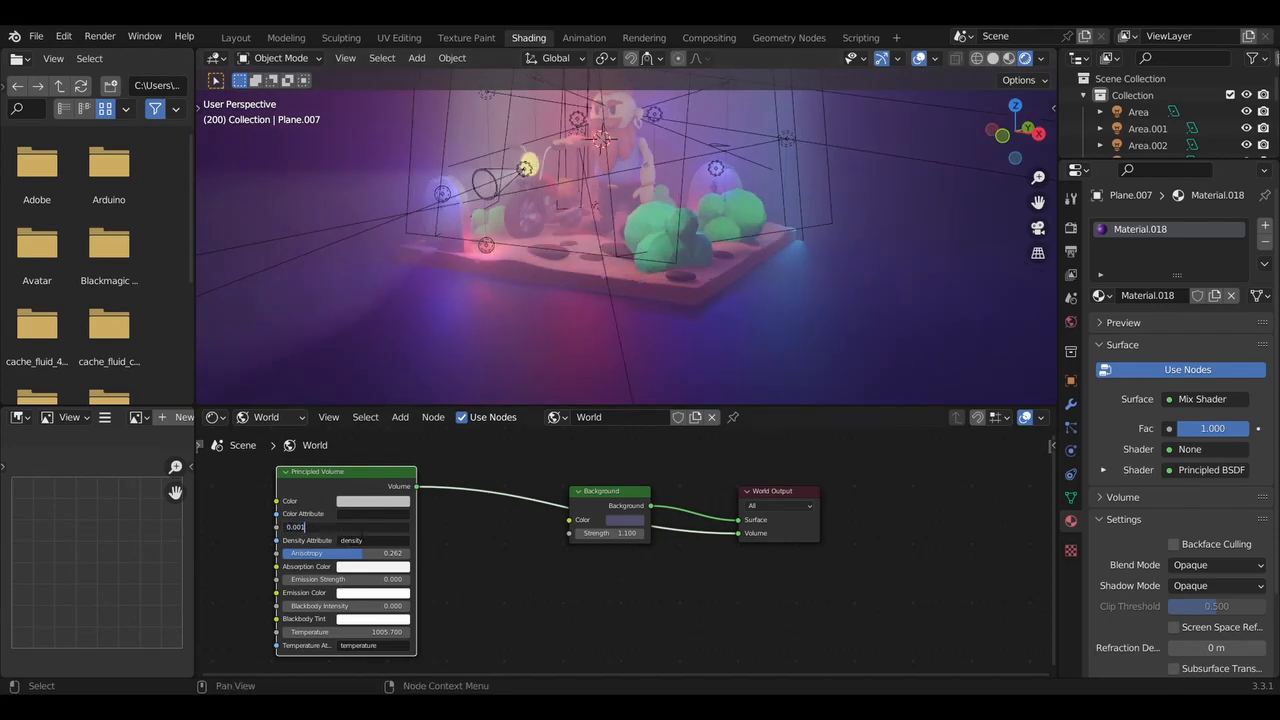
{"action": "type", "text": "0.01"}
{"action": "key", "text": "Return"}
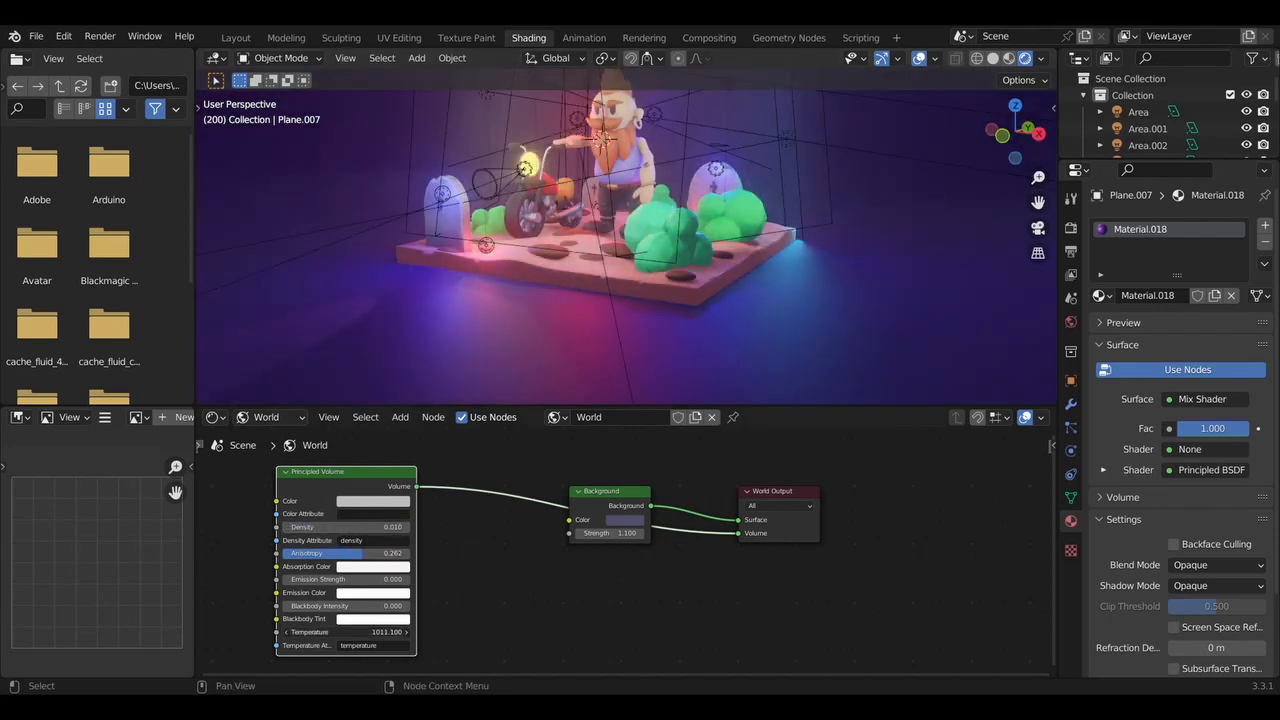
Set the world volume's temperature to 983.4 and its density to 0.21
{"action": "mouse_move", "coordinate": [357, 579]}
{"action": "left_mouse_down"}
{"action": "mouse_move", "coordinate": [380, 579]}
{"action": "mouse_move", "coordinate": [350, 579]}
{"action": "left_mouse_up"}
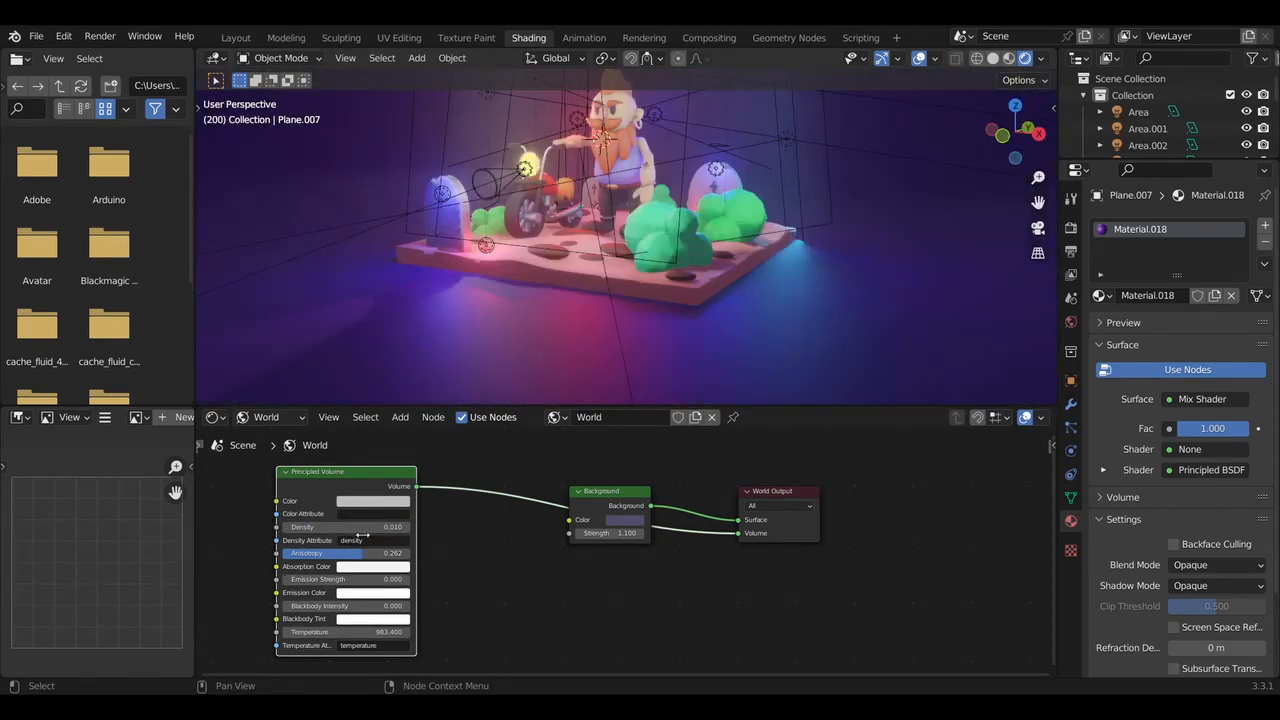
{"action": "mouse_move", "coordinate": [362, 528]}
{"action": "left_mouse_down"}
{"action": "mouse_move", "coordinate": [402, 528]}
{"action": "mouse_move", "coordinate": [375, 528]}
{"action": "left_mouse_up"}
{"action": "middle_click_drag", "start_coordinate": [506, 322], "coordinate": [391, 350]}
Set the headlight's emission strength to 33.6 and the world volume's density to 0
{"action": "left_click", "coordinate": [517, 146]}
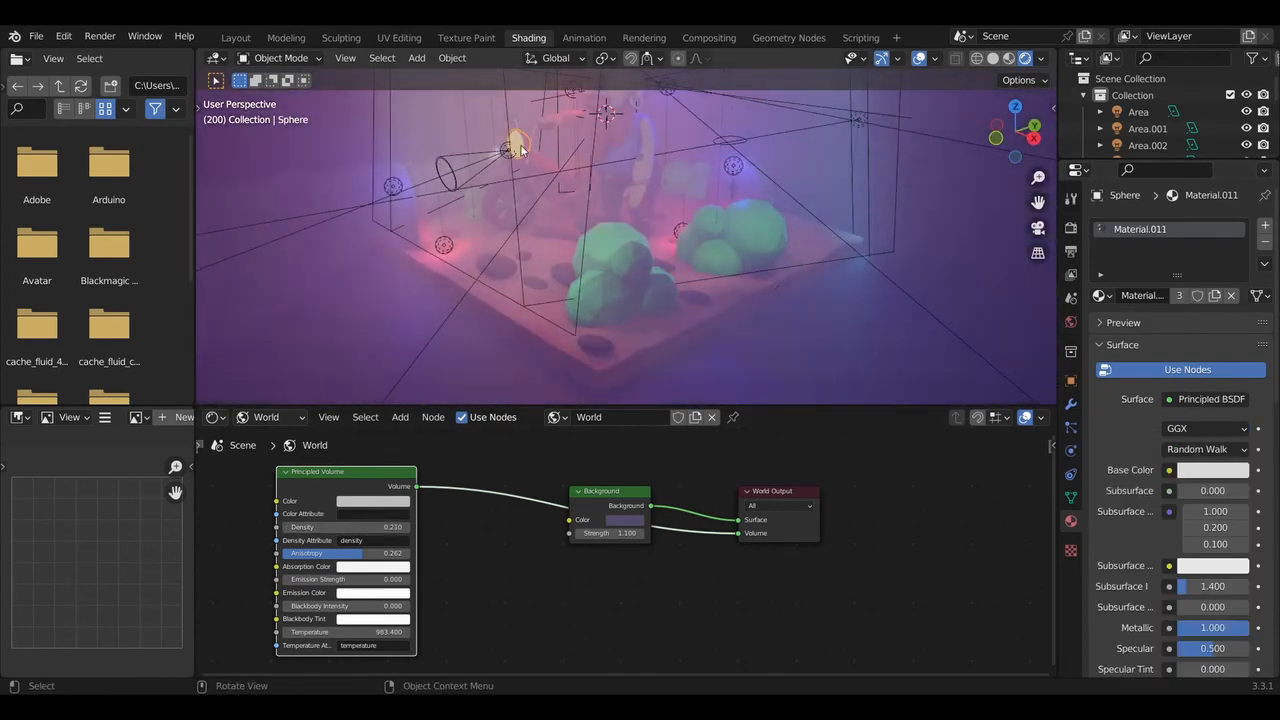
{"action": "left_click_drag", "start_coordinate": [1213, 449], "coordinate": [1245, 449]}
{"action": "middle_click_drag", "start_coordinate": [775, 286], "coordinate": [850, 262]}
{"action": "left_click_drag", "start_coordinate": [362, 527], "coordinate": [340, 527]}
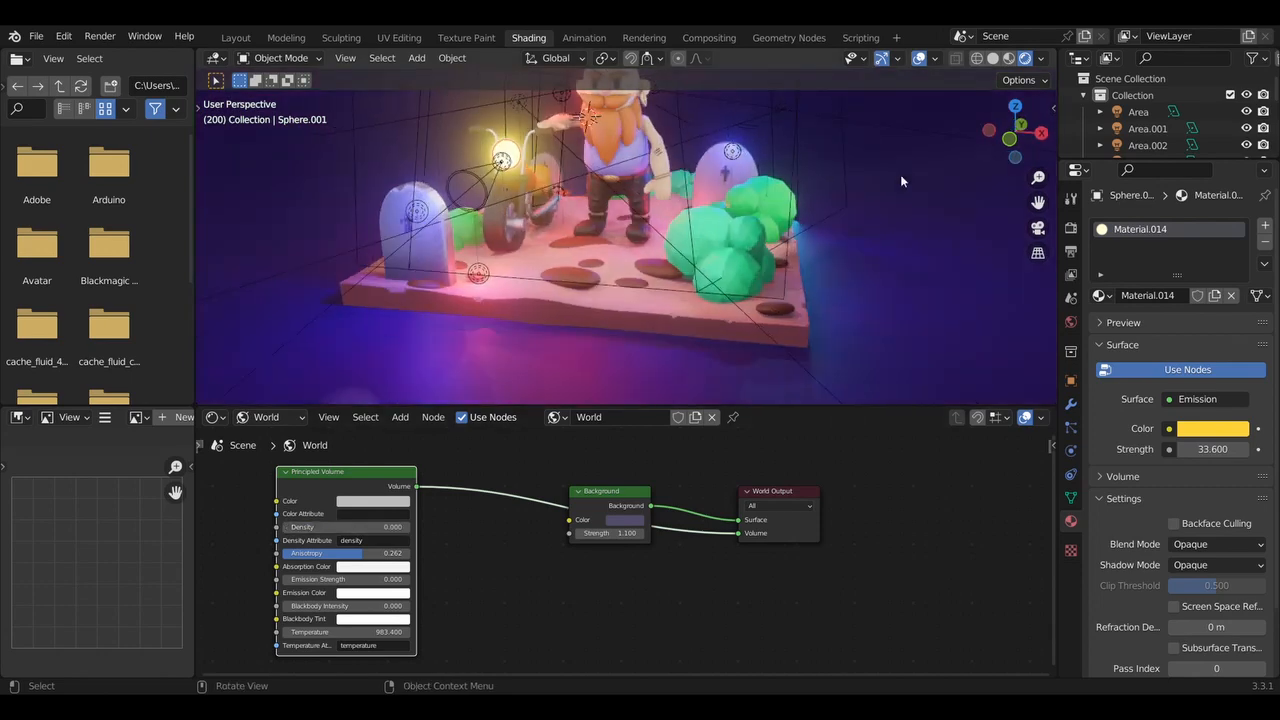
Rotate the headlight's spot light downward so its beam points at the ground near the front tombstone
{"action": "middle_click_drag", "start_coordinate": [903, 180], "coordinate": [502, 155]}
{"action": "left_click", "coordinate": [502, 155]}
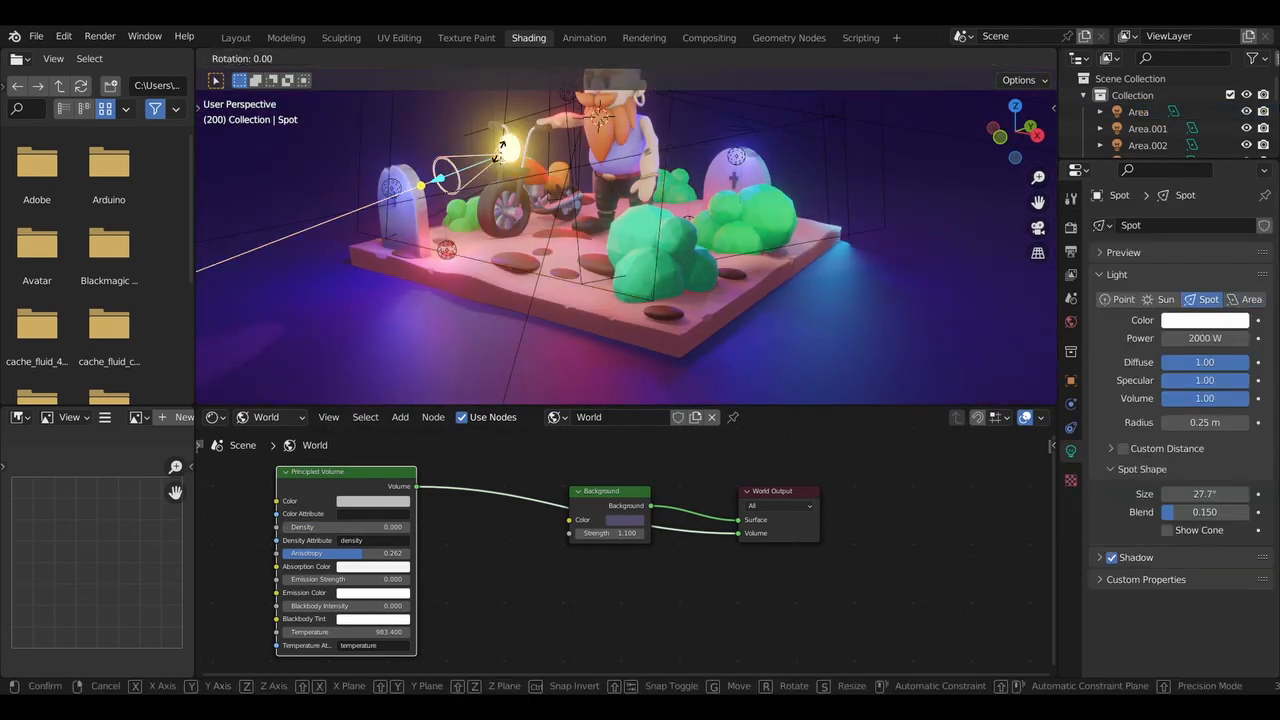
{"action": "left_click", "coordinate": [290, 218]}
{"action": "middle_click_drag", "start_coordinate": [290, 218], "coordinate": [290, 218]}
{"action": "scroll", "coordinate": [290, 218], "scroll_direction": "down", "scroll_amount": 2}
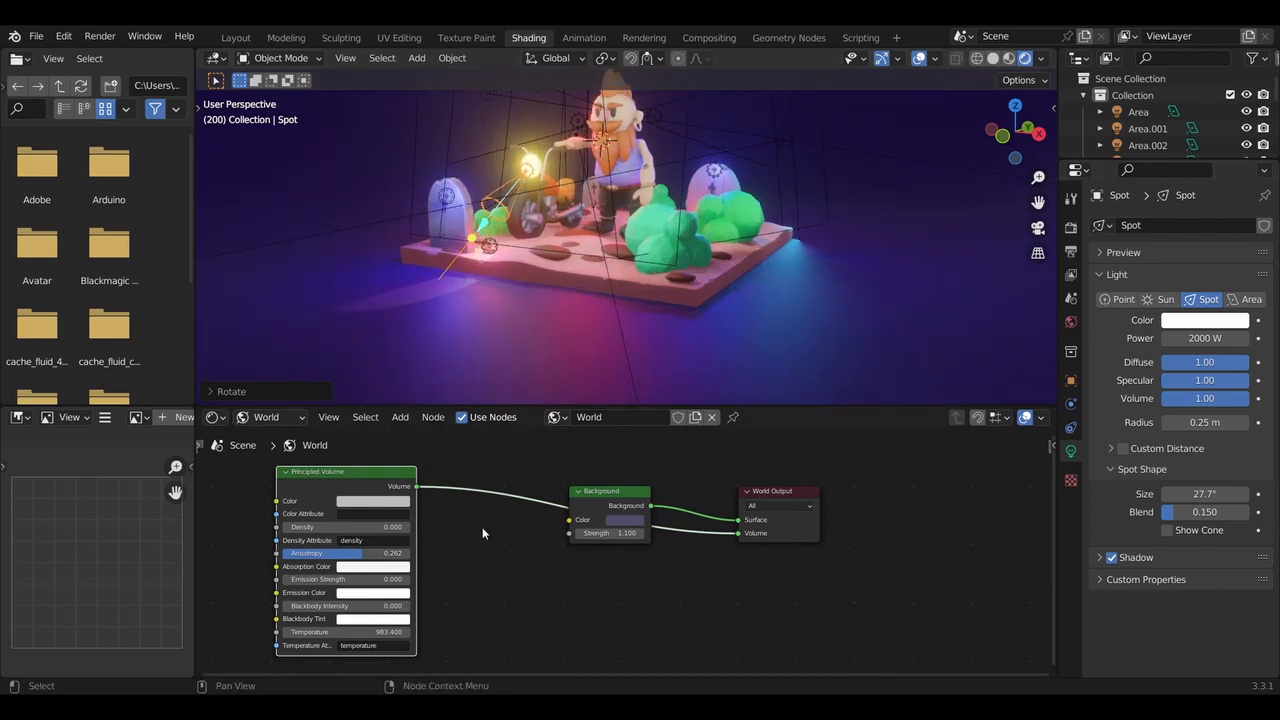
Change the backdrop's base color to a brighter, saturated purple and check it in the Layout workspace before returning to Shading
{"action": "left_click", "coordinate": [288, 436]}
{"action": "left_click", "coordinate": [620, 583]}
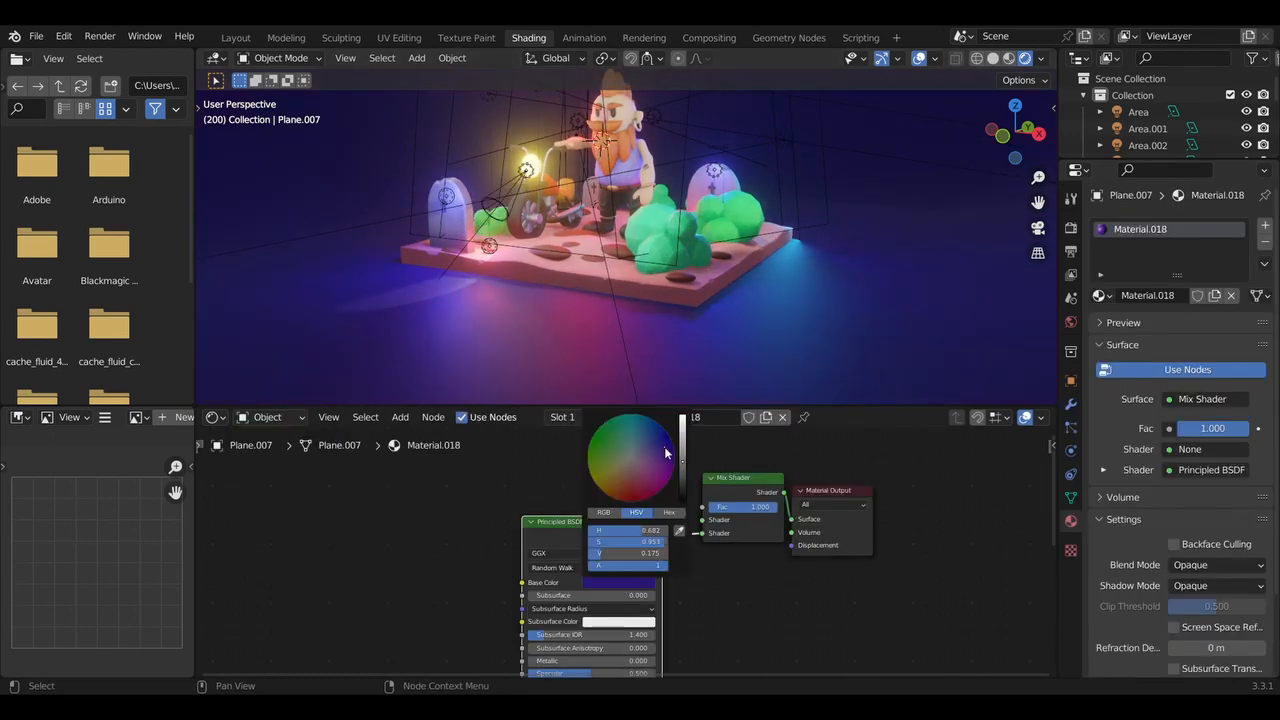
{"action": "mouse_move", "coordinate": [665, 448]}
{"action": "left_mouse_down"}
{"action": "mouse_move", "coordinate": [592, 438]}
{"action": "mouse_move", "coordinate": [641, 497]}
{"action": "mouse_move", "coordinate": [669, 463]}
{"action": "left_mouse_up"}
{"action": "mouse_move", "coordinate": [560, 290]}
{"action": "middle_mouse_down"}
{"action": "mouse_move", "coordinate": [585, 210]}
{"action": "mouse_move", "coordinate": [530, 160]}
{"action": "middle_mouse_up"}
{"action": "left_click", "coordinate": [238, 39]}
{"action": "left_click", "coordinate": [526, 42]}
{"action": "middle_click_drag", "start_coordinate": [510, 210], "coordinate": [498, 262]}
Show the world shader and delete its Principled Volume node
{"action": "left_click", "coordinate": [274, 418]}
{"action": "left_click", "coordinate": [276, 456]}
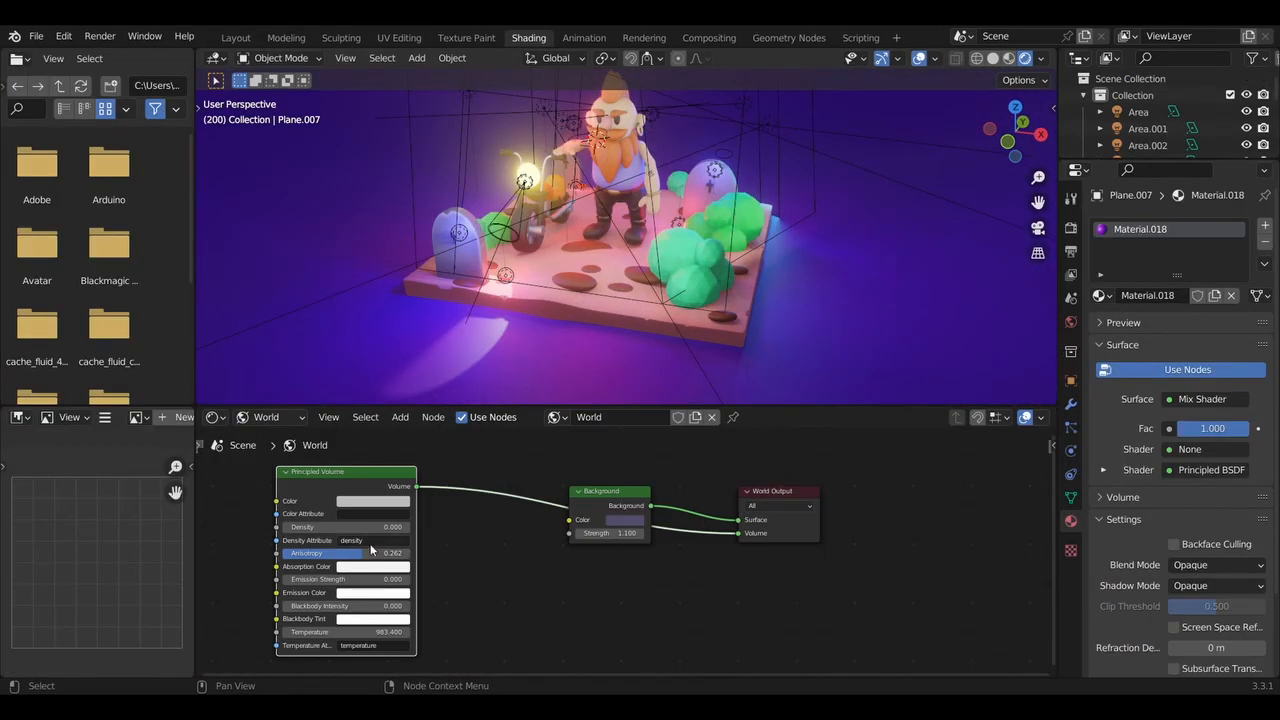
{"action": "left_click", "coordinate": [310, 475]}
{"action": "key", "text": "x"}
{"action": "middle_click_drag", "start_coordinate": [437, 298], "coordinate": [413, 289]}
{"action": "scroll", "coordinate": [413, 289], "scroll_direction": "up", "scroll_amount": 2}
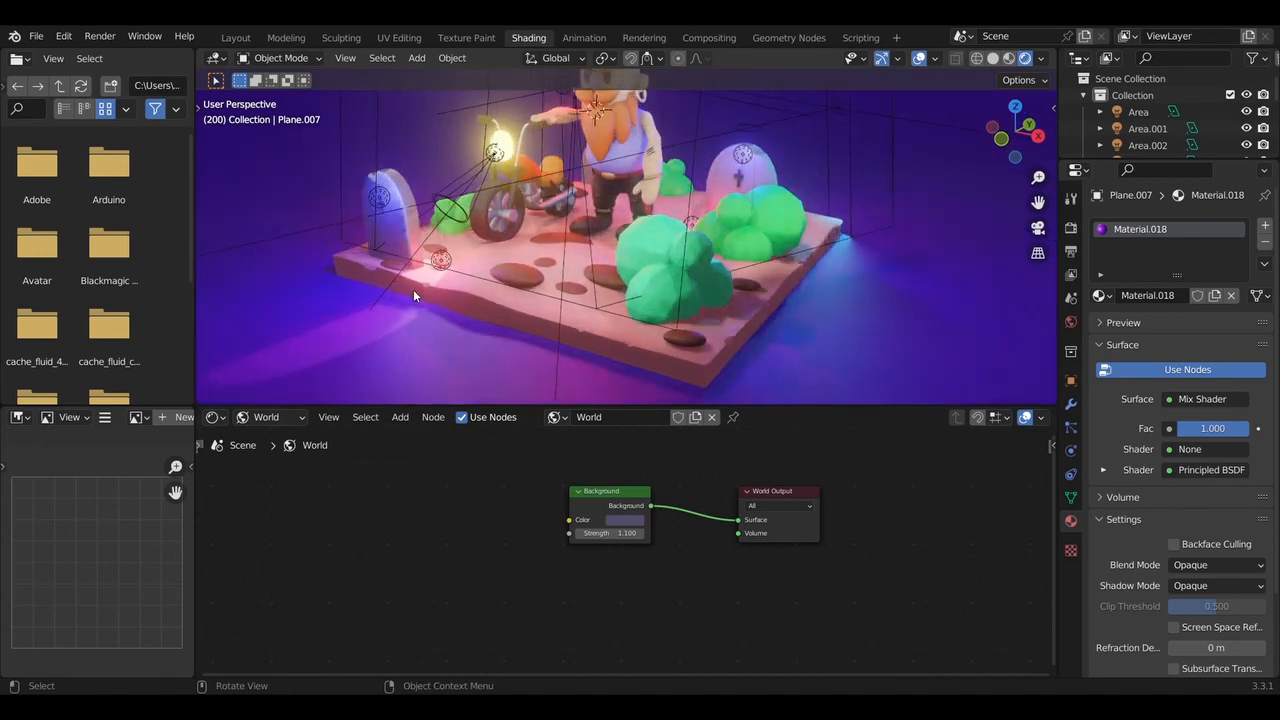
Rotate the headlight's spot light about the X axis so its beam points forward, away from the ground
{"action": "left_click", "coordinate": [455, 207]}
{"action": "key", "text": "r"}
{"action": "key", "text": "x"}
{"action": "left_click", "coordinate": [431, 343]}
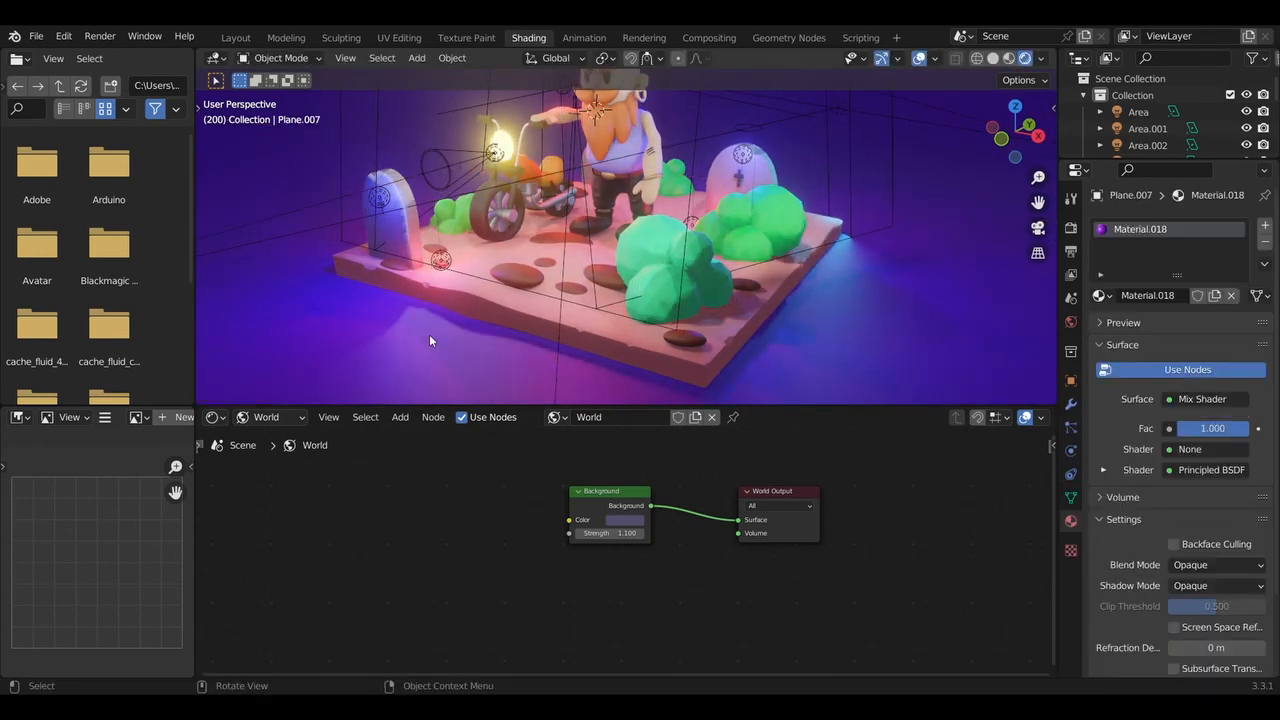
Enlarge the 3D viewport and darken the backdrop's purple base color in its object shader
{"action": "left_click_drag", "start_coordinate": [332, 405], "coordinate": [340, 449]}
{"action": "middle_click_drag", "start_coordinate": [449, 366], "coordinate": [449, 333]}
{"action": "scroll", "coordinate": [448, 330], "scroll_direction": "down", "scroll_amount": 2}
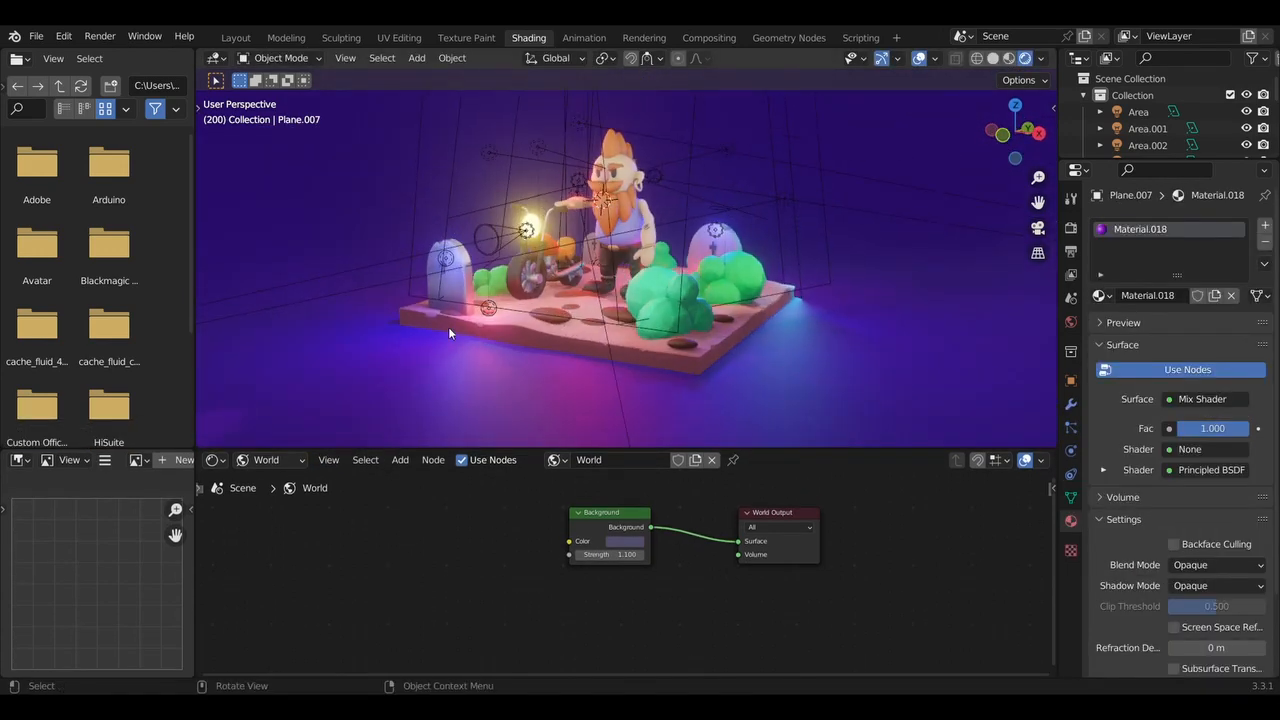
{"action": "left_click", "coordinate": [266, 459]}
{"action": "left_click", "coordinate": [262, 481]}
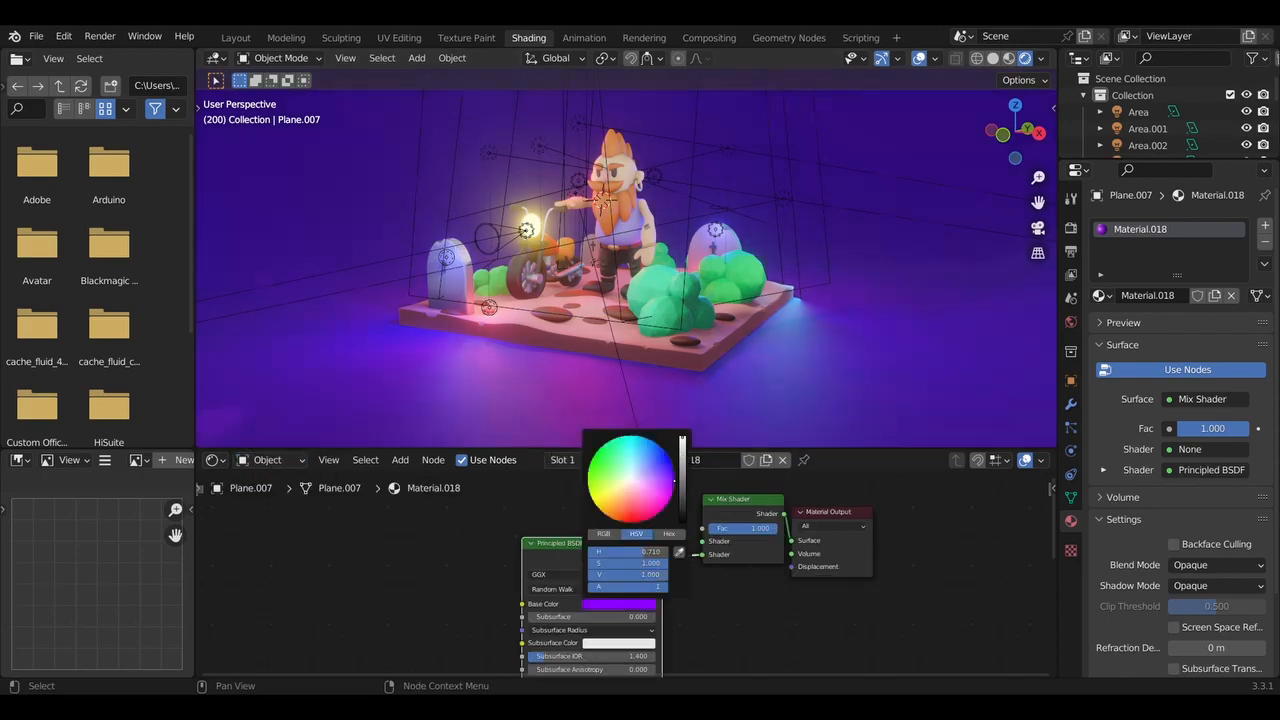
{"action": "left_click_drag", "start_coordinate": [682, 438], "coordinate": [682, 473]}
Return to the Layout workspace, set the render engine to Cycles, and enable viewport denoising
{"action": "left_click", "coordinate": [241, 39]}
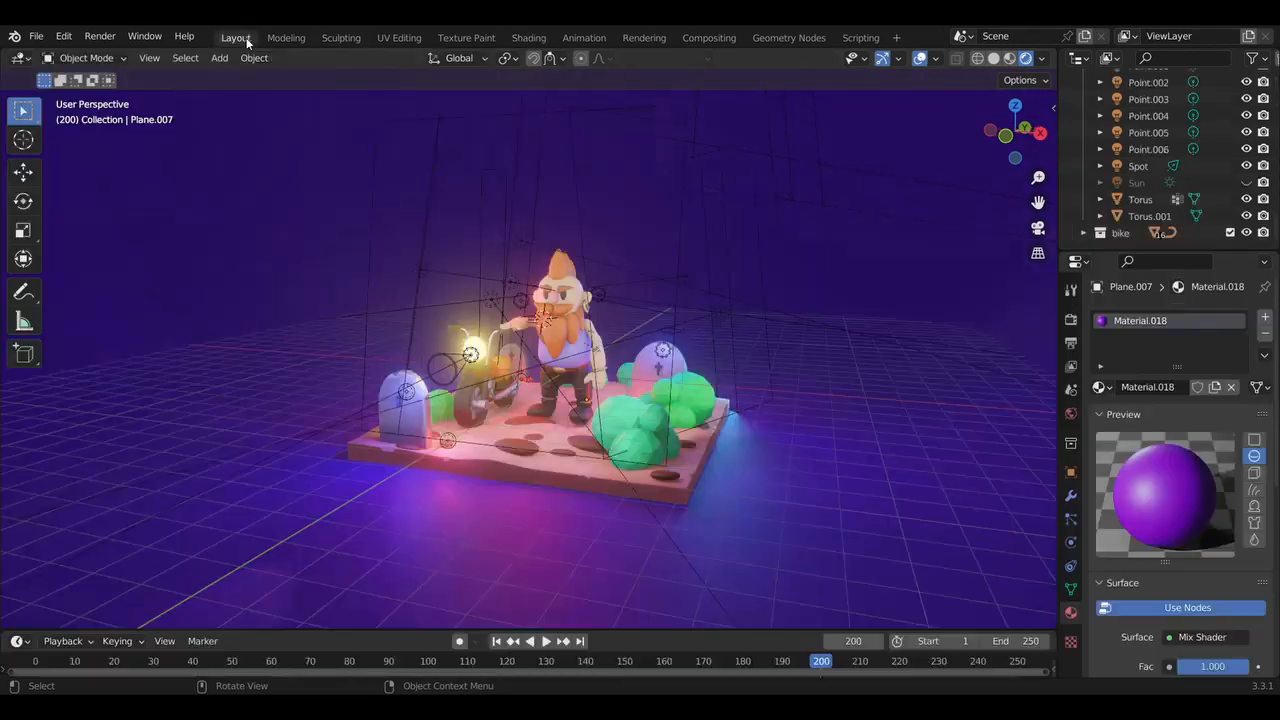
{"action": "left_click", "coordinate": [1071, 319]}
{"action": "left_click", "coordinate": [1208, 317]}
{"action": "left_click", "coordinate": [1202, 371]}
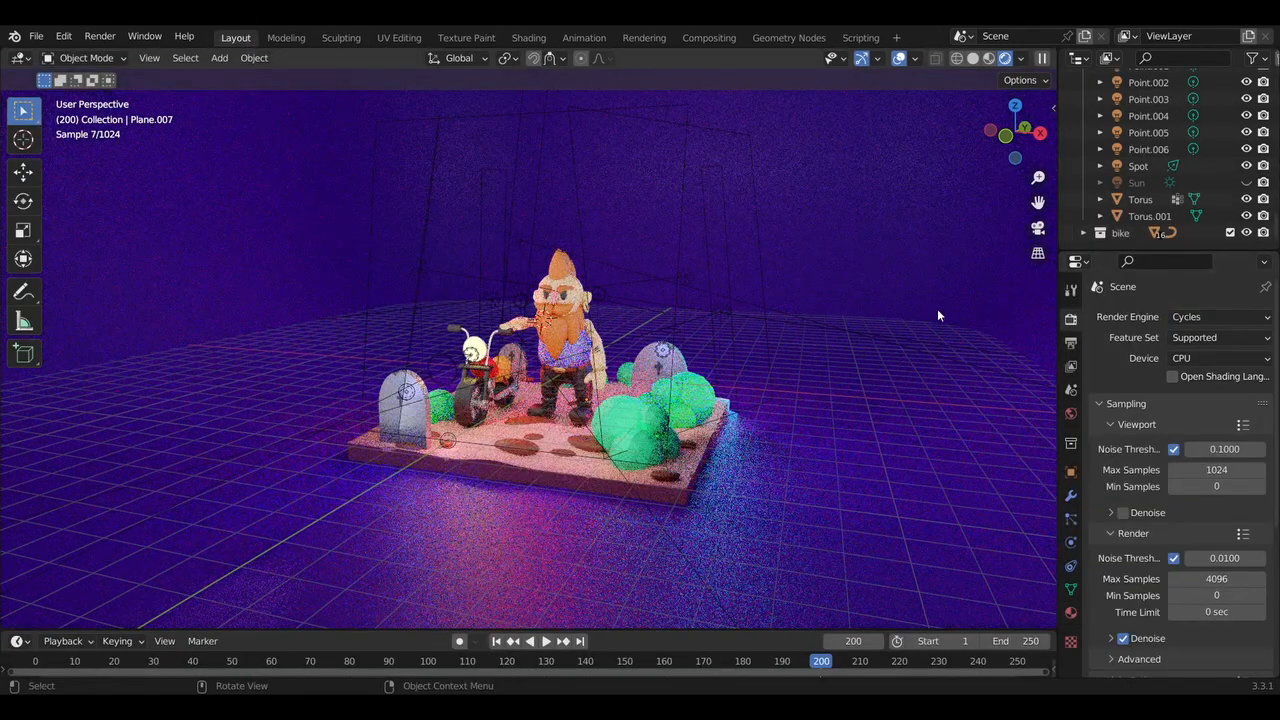
{"action": "left_click", "coordinate": [1123, 512]}
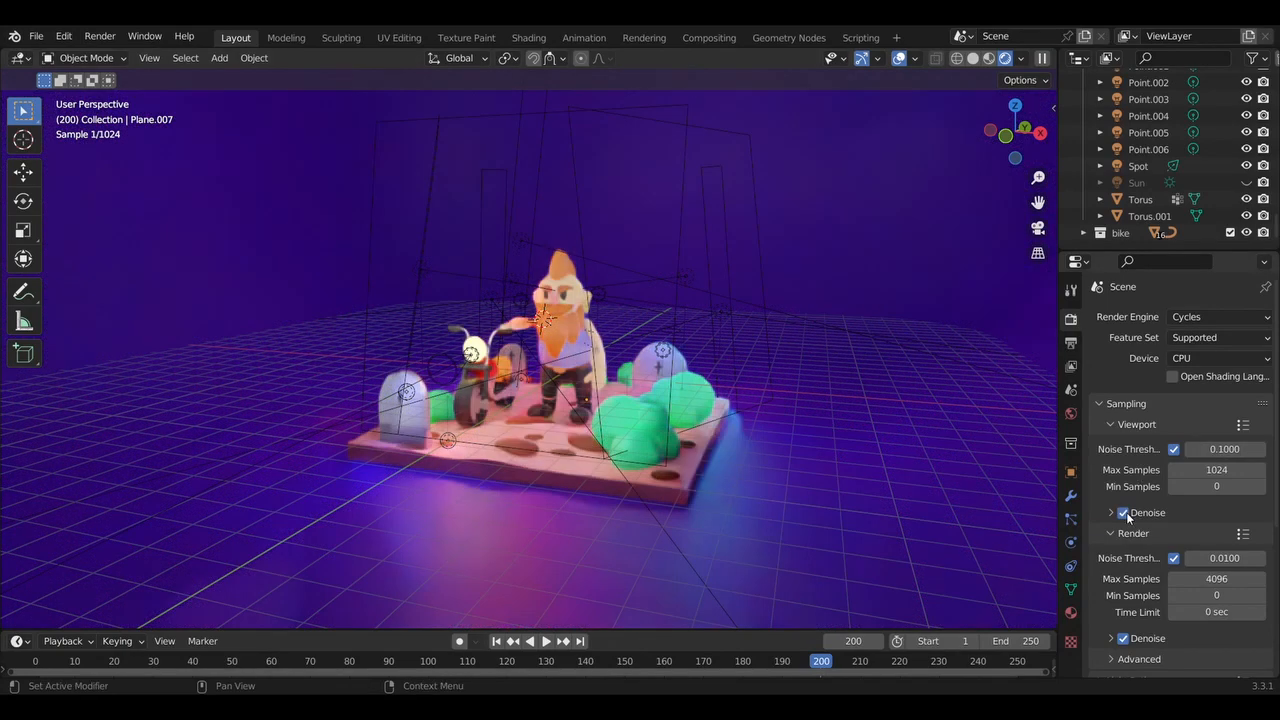
{"action": "middle_click_drag", "start_coordinate": [950, 470], "coordinate": [903, 361]}
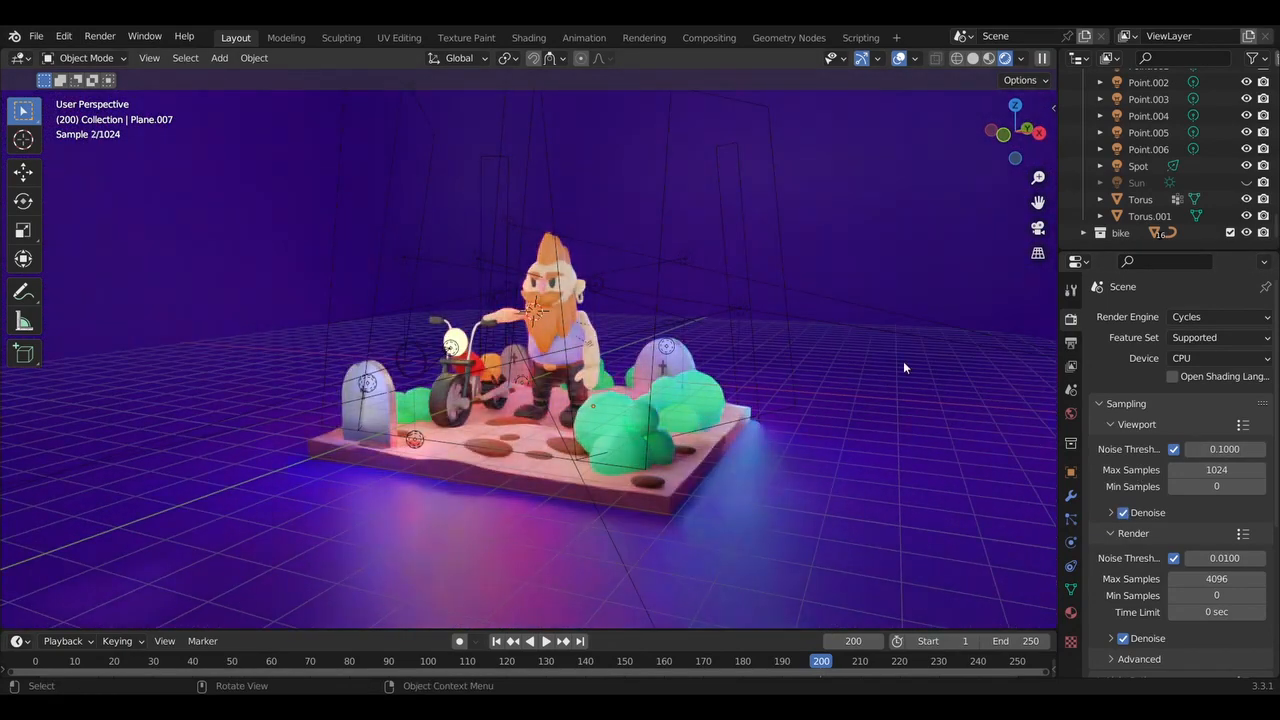
Compare the available render engines, set the scene to Eevee, and enable ambient occlusion
{"action": "left_click", "coordinate": [1187, 357]}
{"action": "left_click", "coordinate": [1189, 383]}
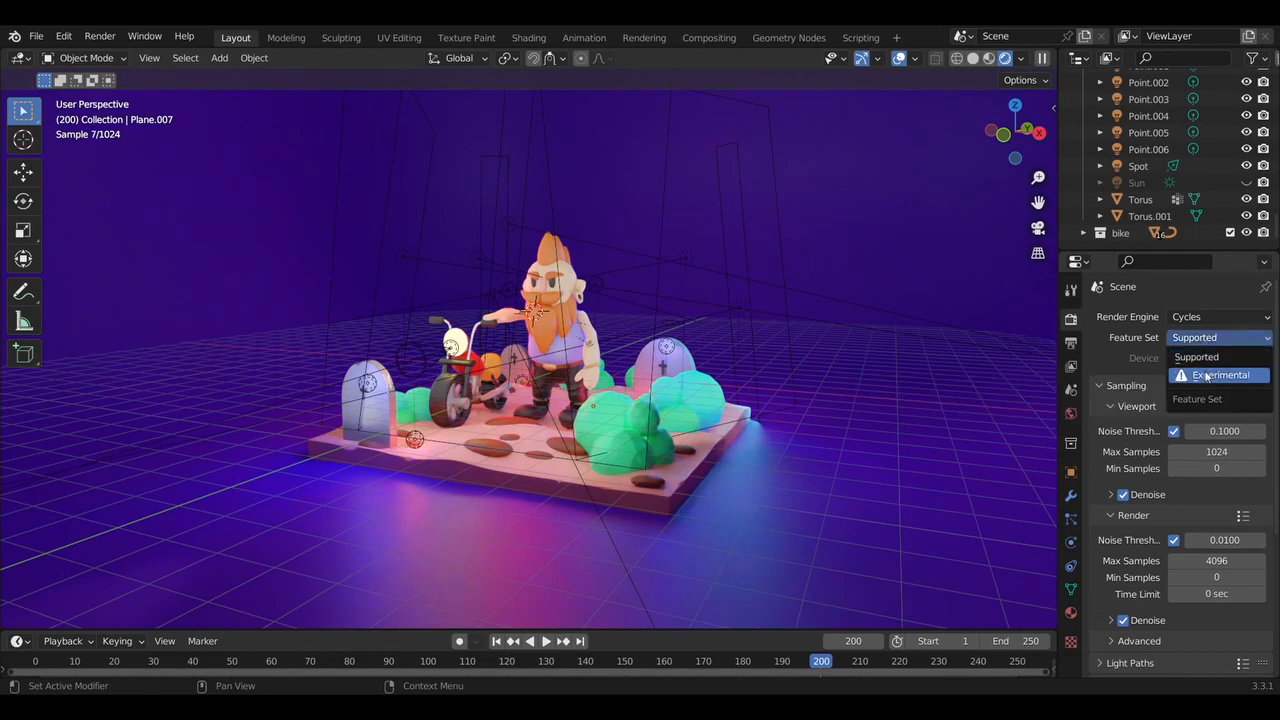
{"action": "left_click", "coordinate": [1180, 317]}
{"action": "left_click", "coordinate": [1187, 336]}
{"action": "left_click", "coordinate": [1187, 317]}
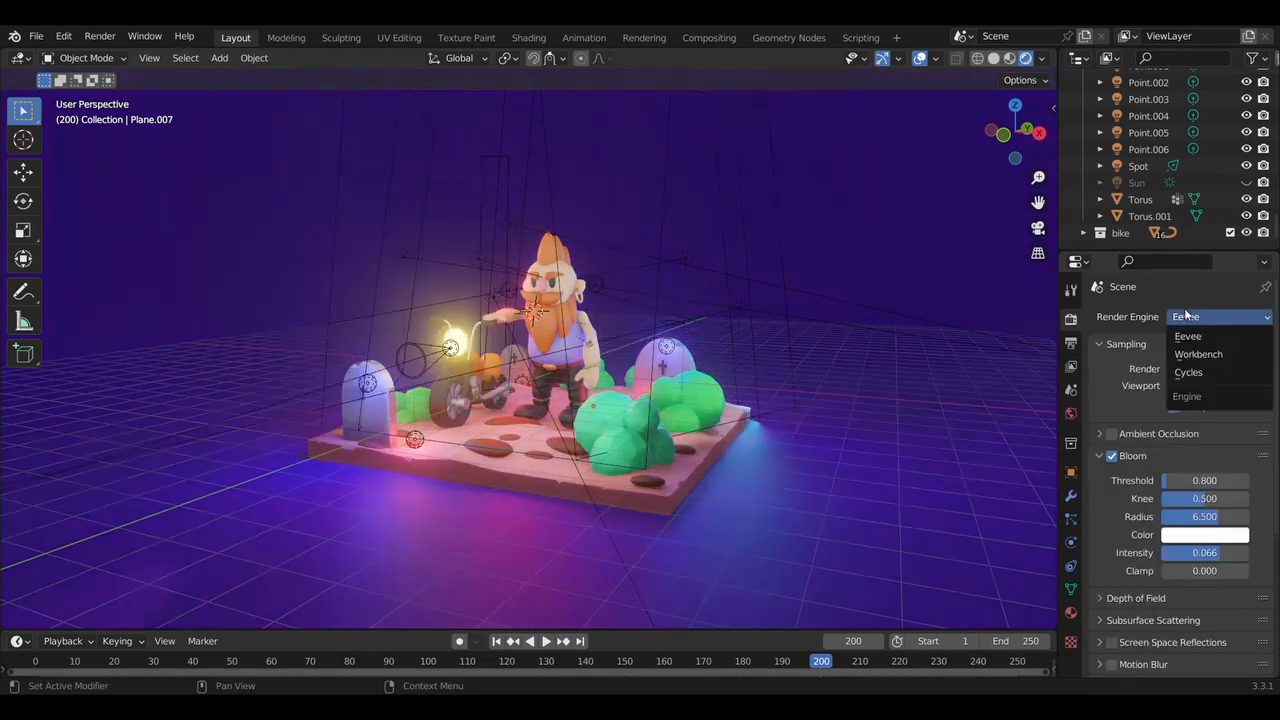
{"action": "left_click", "coordinate": [1193, 354]}
{"action": "left_click", "coordinate": [1196, 318]}
{"action": "left_click", "coordinate": [1190, 336]}
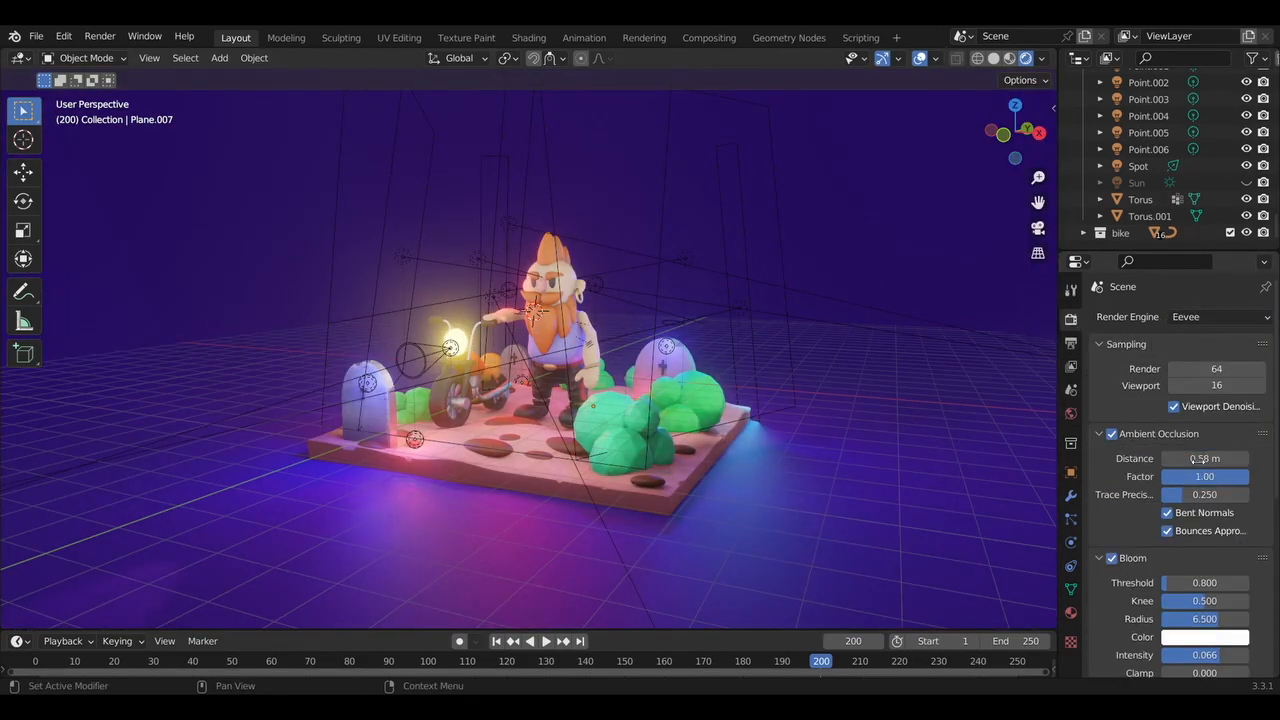
Tune the bloom to threshold 3.636, knee 0.284, radius 4.410 and intensity 0.043 with a pale yellow color, and set ambient occlusion's trace precision to 0.504
{"action": "scroll", "coordinate": [1206, 500], "scroll_direction": "down", "scroll_amount": 2}
{"action": "left_click_drag", "start_coordinate": [1206, 591], "coordinate": [1184, 591]}
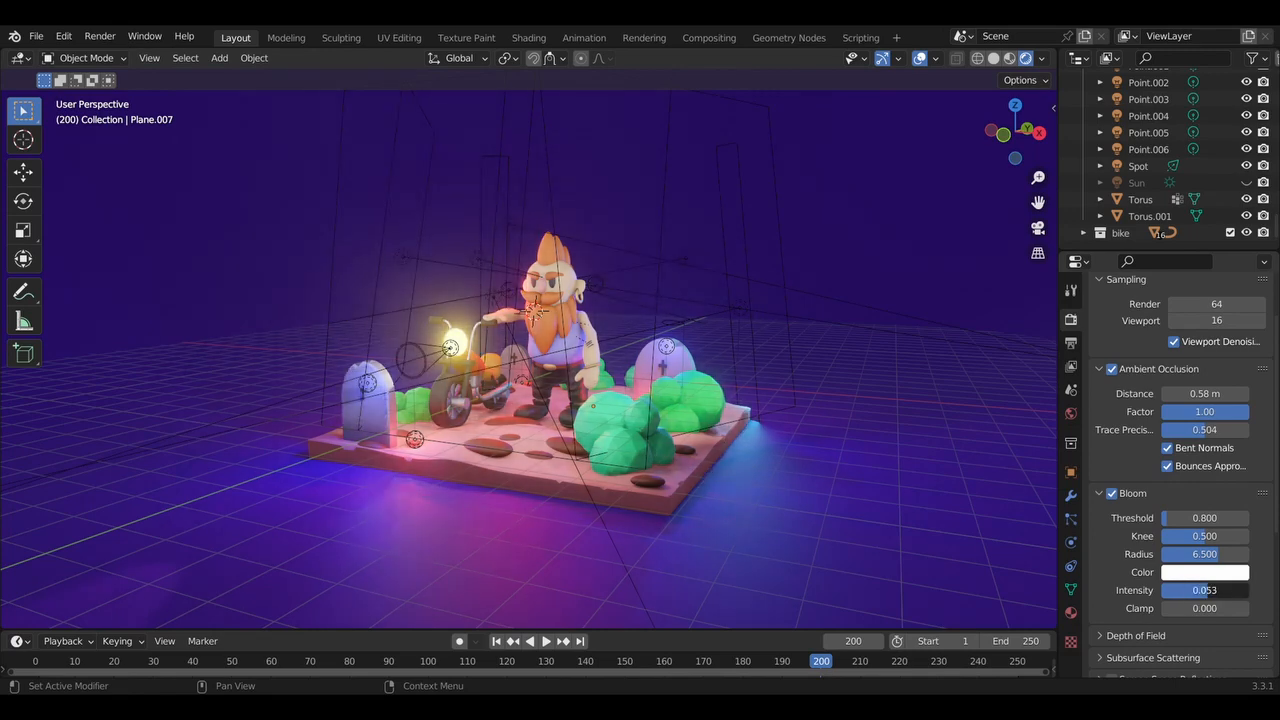
{"action": "left_click_drag", "start_coordinate": [1205, 518], "coordinate": [1230, 518]}
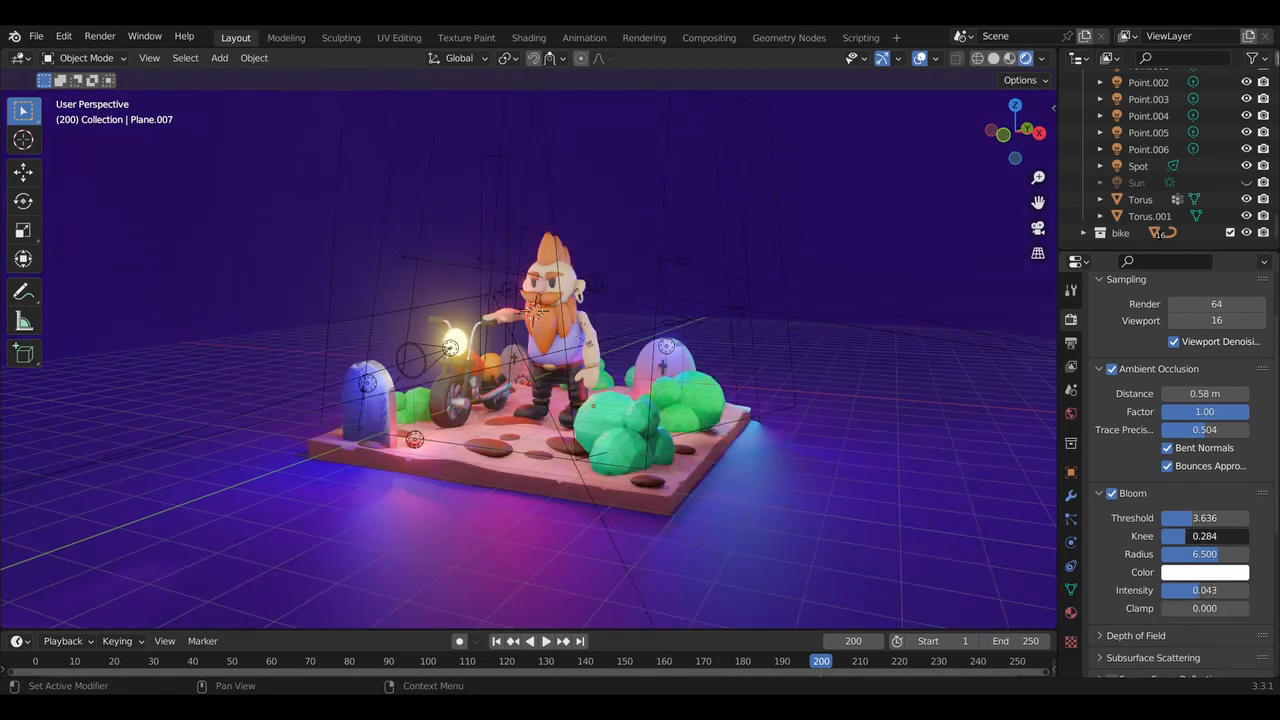
{"action": "left_click", "coordinate": [1178, 571]}
{"action": "left_click", "coordinate": [1165, 466]}
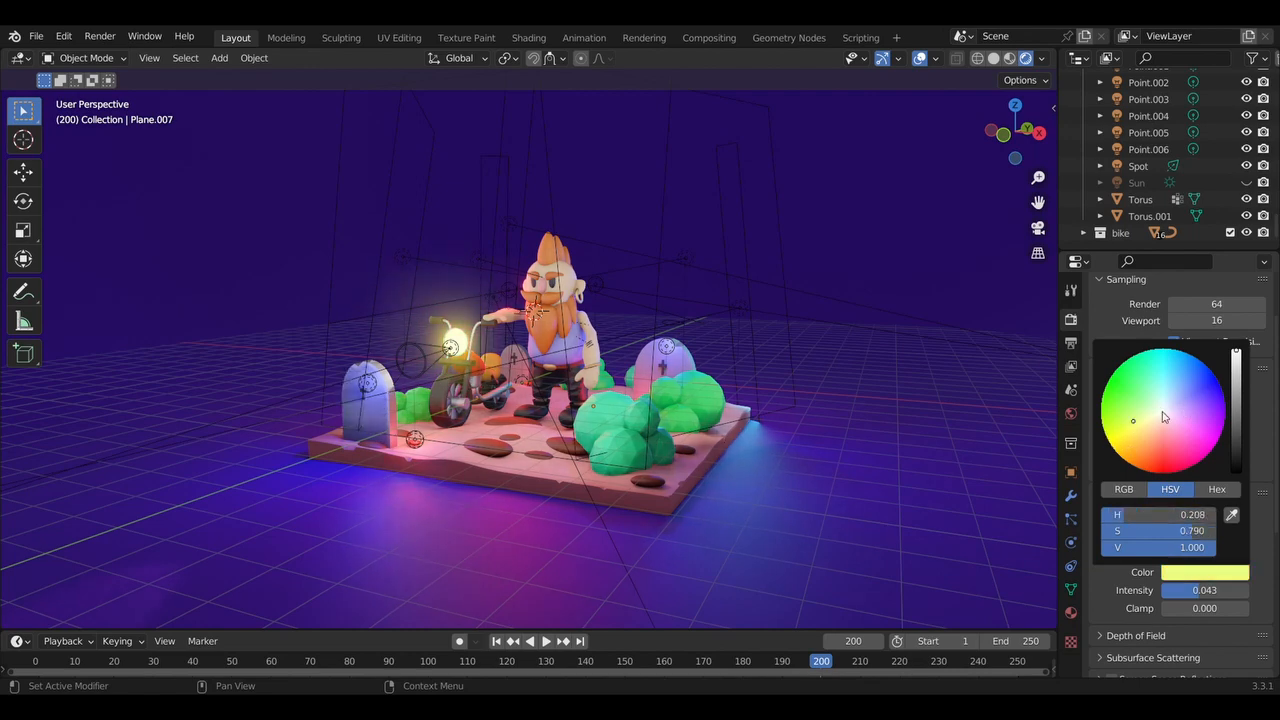
{"action": "left_click", "coordinate": [1163, 416]}
Enable screen space reflections and motion blur, and set the color management look to Very High Contrast
{"action": "scroll", "coordinate": [1122, 560], "scroll_direction": "down", "scroll_amount": 7}
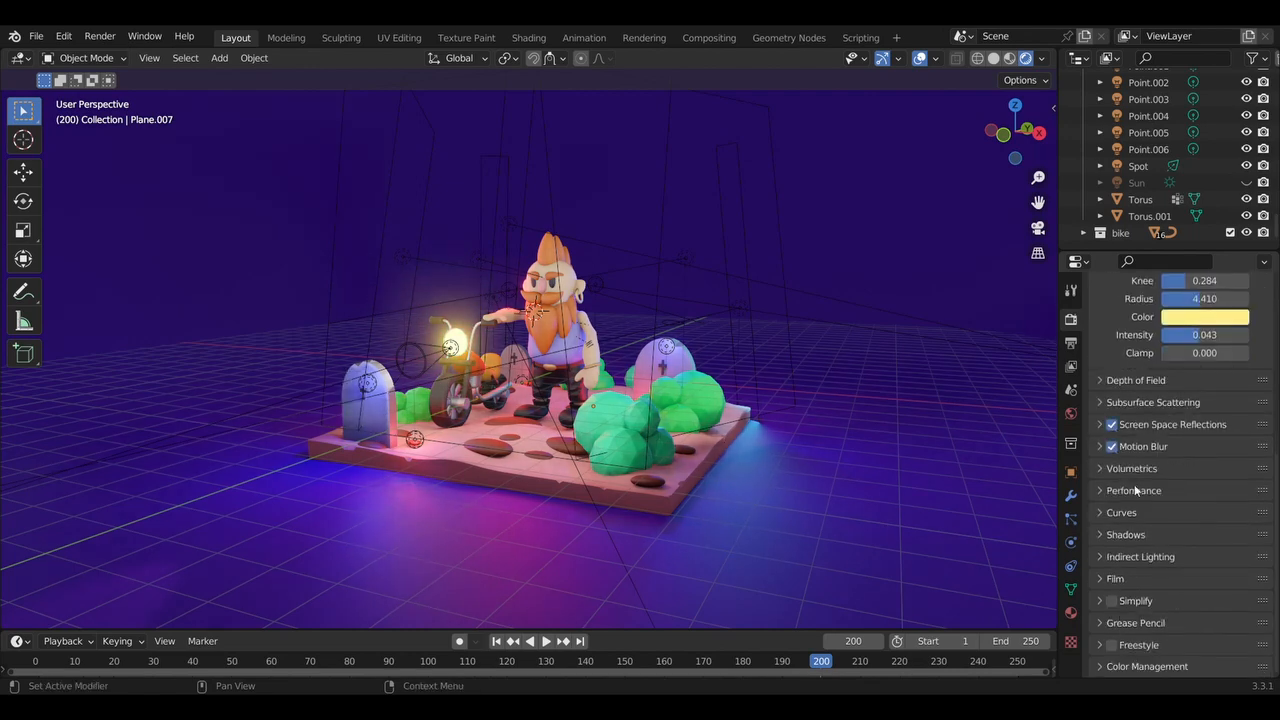
{"action": "left_click", "coordinate": [1174, 517]}
{"action": "scroll", "coordinate": [1143, 670], "scroll_direction": "down", "scroll_amount": 1}
{"action": "left_click", "coordinate": [1173, 546]}
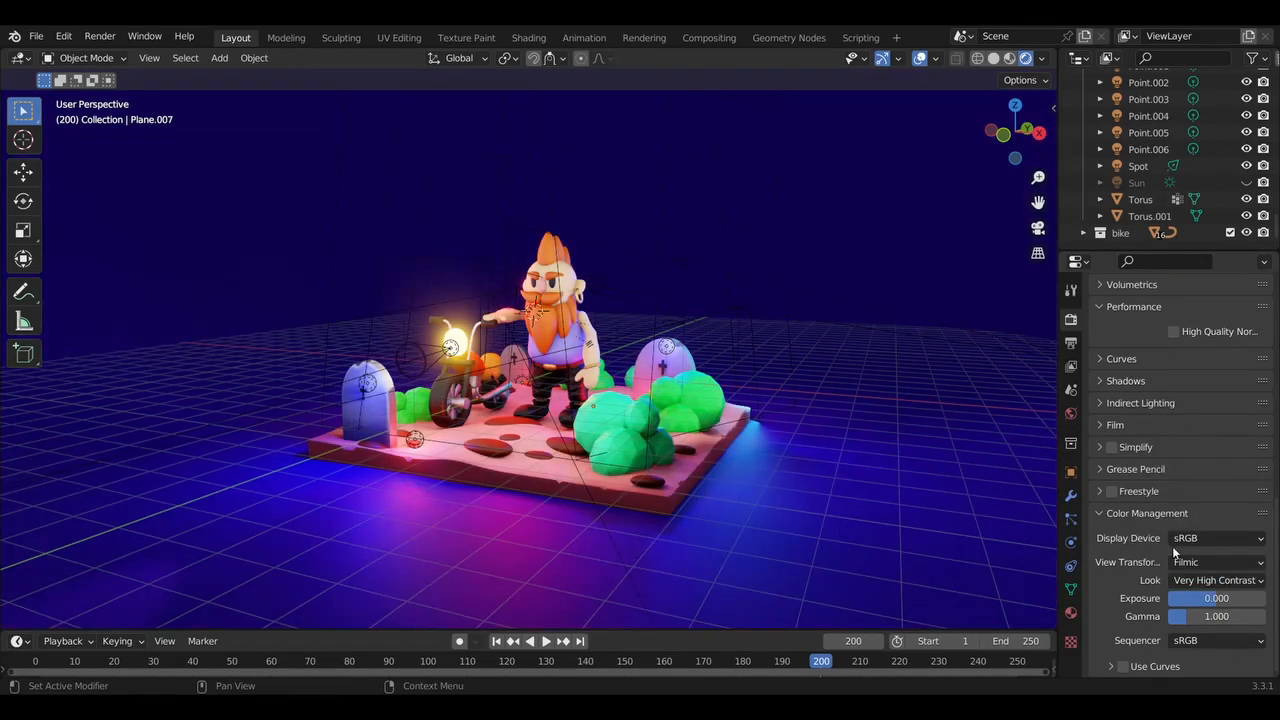
{"action": "left_click", "coordinate": [1176, 580]}
{"action": "left_click", "coordinate": [1174, 508]}
{"action": "left_click", "coordinate": [1176, 580]}
{"action": "left_click", "coordinate": [1174, 543]}
Add a camera to the scene and move it about -4.4 m along the Y axis
{"action": "middle_click_drag", "start_coordinate": [980, 478], "coordinate": [942, 480]}
{"action": "key", "text": "shift+a"}
{"action": "left_click", "coordinate": [922, 516]}
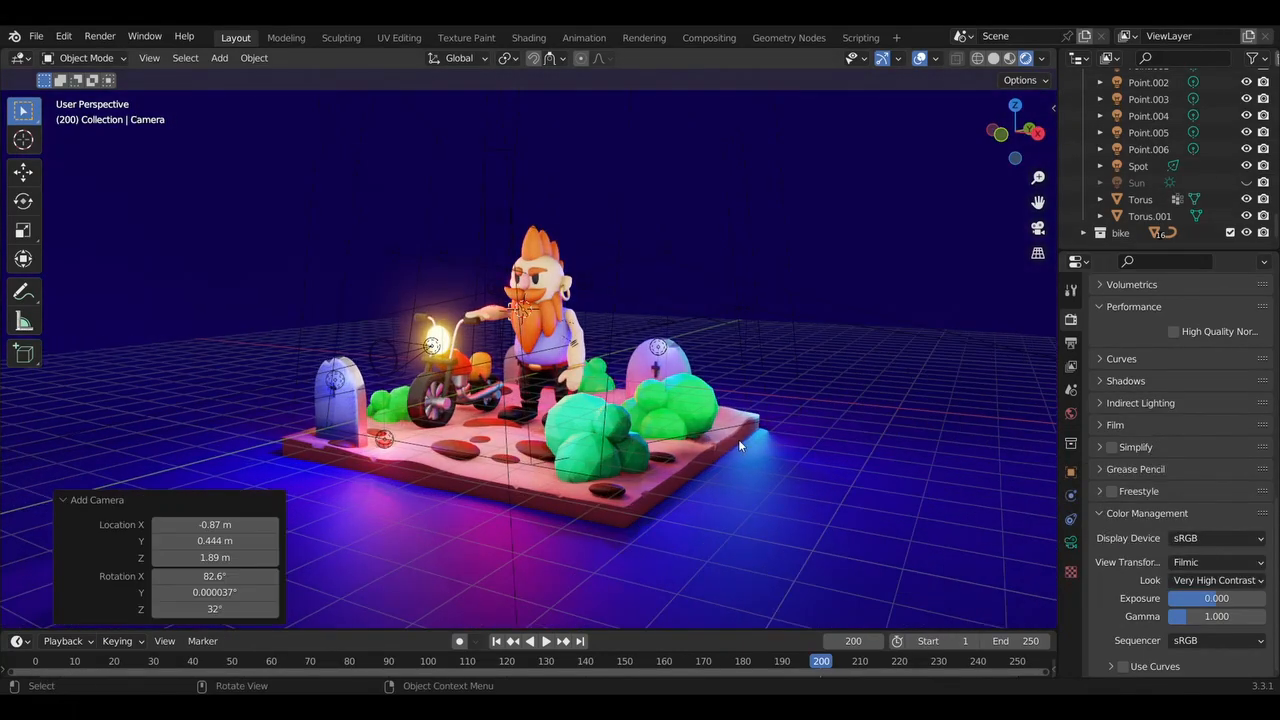
{"action": "key", "text": "KP_0"}
{"action": "key", "text": "g"}
{"action": "key", "text": "y"}
{"action": "left_click", "coordinate": [405, 322]}
{"action": "key", "text": "KP_0"}
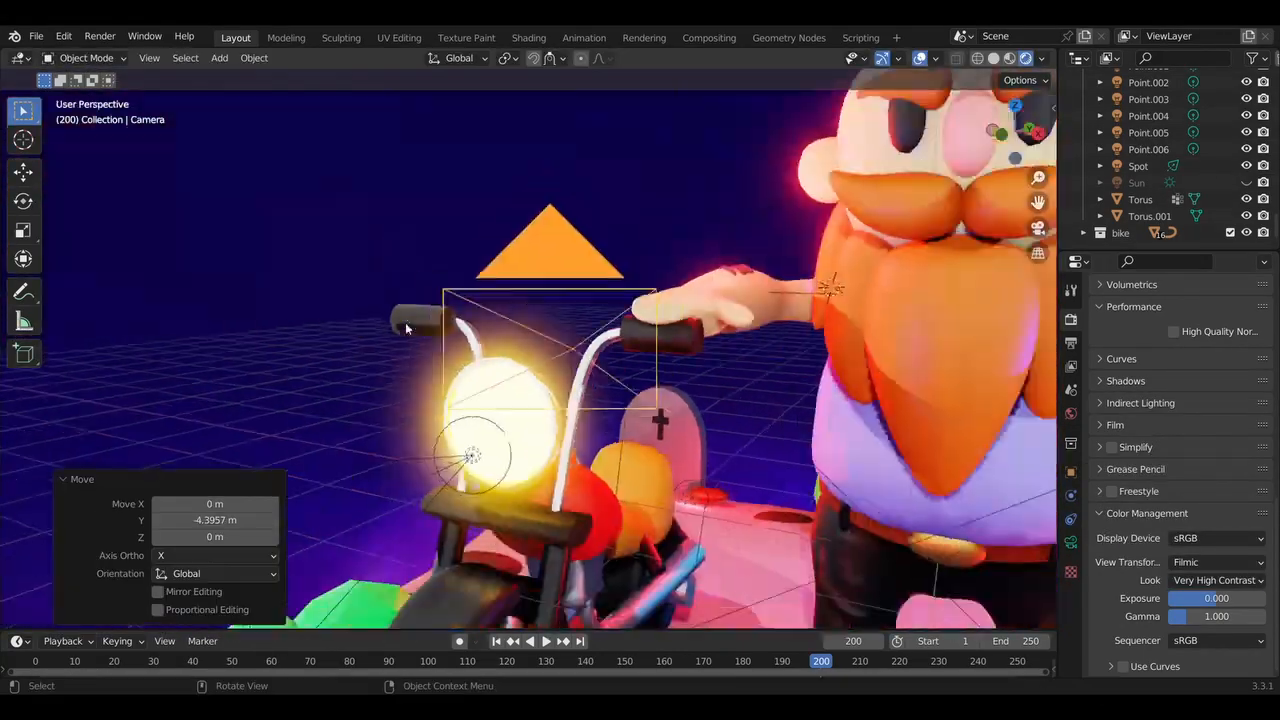
Move the camera about 7.2 m in X and -3.7 m in Y, beyond the platform's front corner
{"action": "key", "text": "KP_7"}
{"action": "middle_click_drag", "start_coordinate": [405, 322], "coordinate": [405, 323]}
{"action": "scroll", "coordinate": [405, 323], "scroll_direction": "down", "scroll_amount": 4}
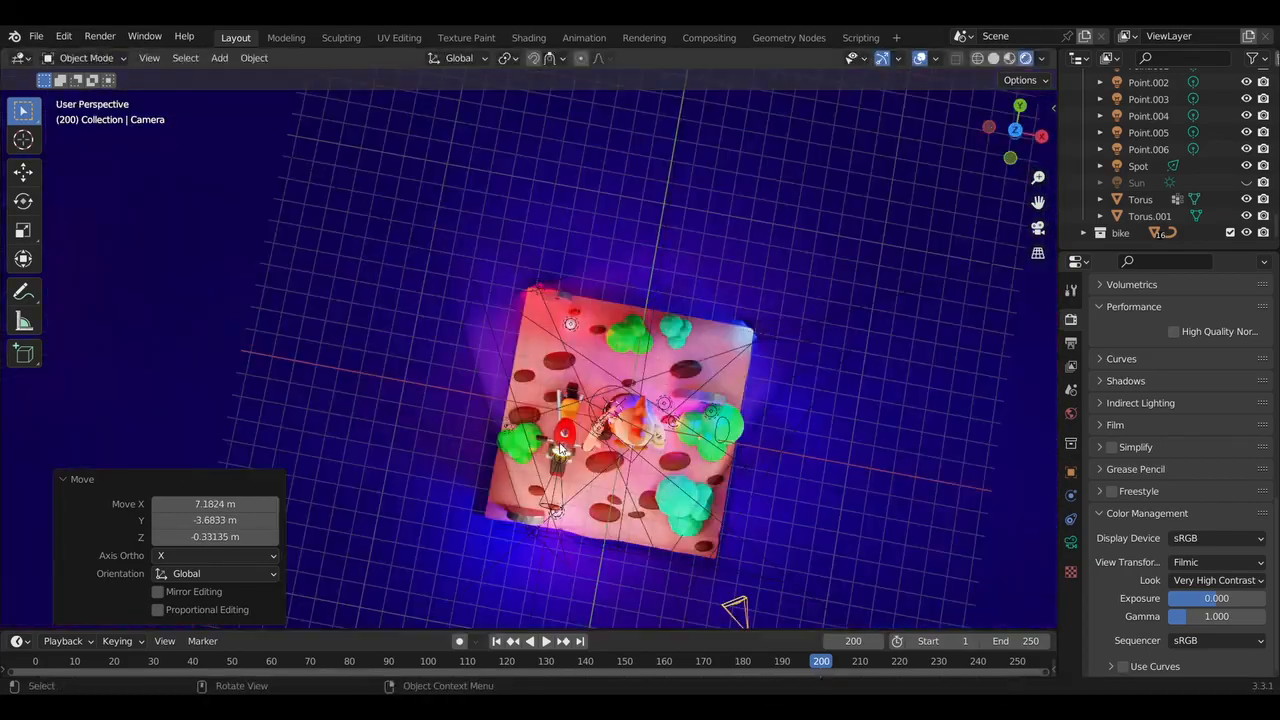
Set the camera's focal length to 49 mm and move it about 2.1 m in X and -2.4 m in Y
{"action": "left_click", "coordinate": [1071, 542]}
{"action": "key", "text": "KP_0"}
{"action": "left_click_drag", "start_coordinate": [1200, 396], "coordinate": [1150, 396]}
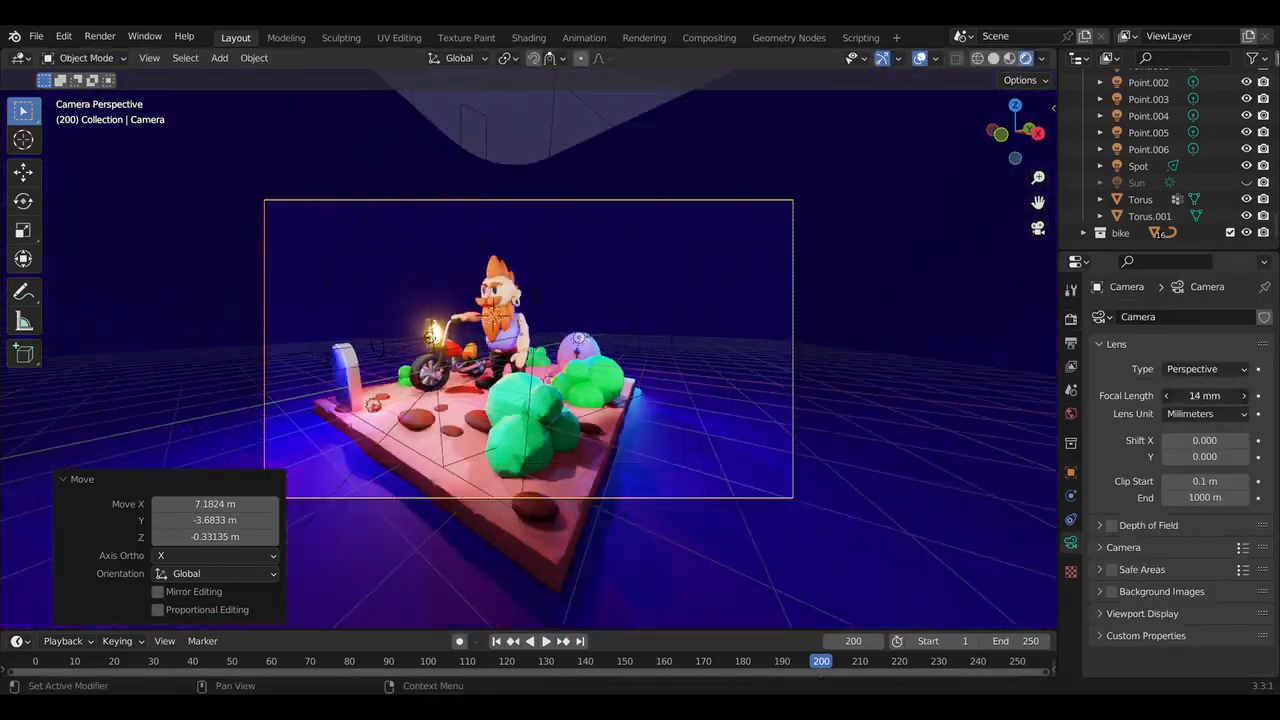
{"action": "middle_click_drag", "start_coordinate": [770, 331], "coordinate": [770, 331]}
{"action": "scroll", "coordinate": [770, 331], "scroll_direction": "down", "scroll_amount": 6}
{"action": "key", "text": "KP_0"}
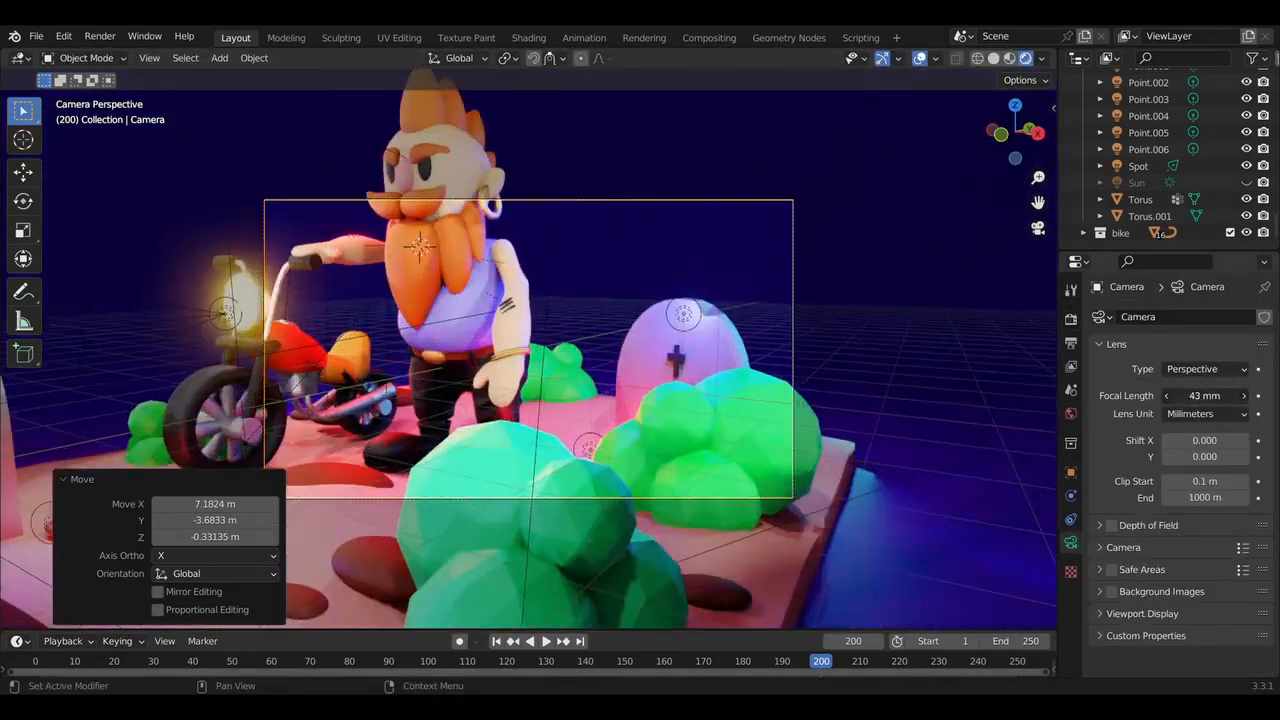
{"action": "key", "text": "KP_7"}
{"action": "key", "text": "g"}
{"action": "key", "text": "KP_0"}
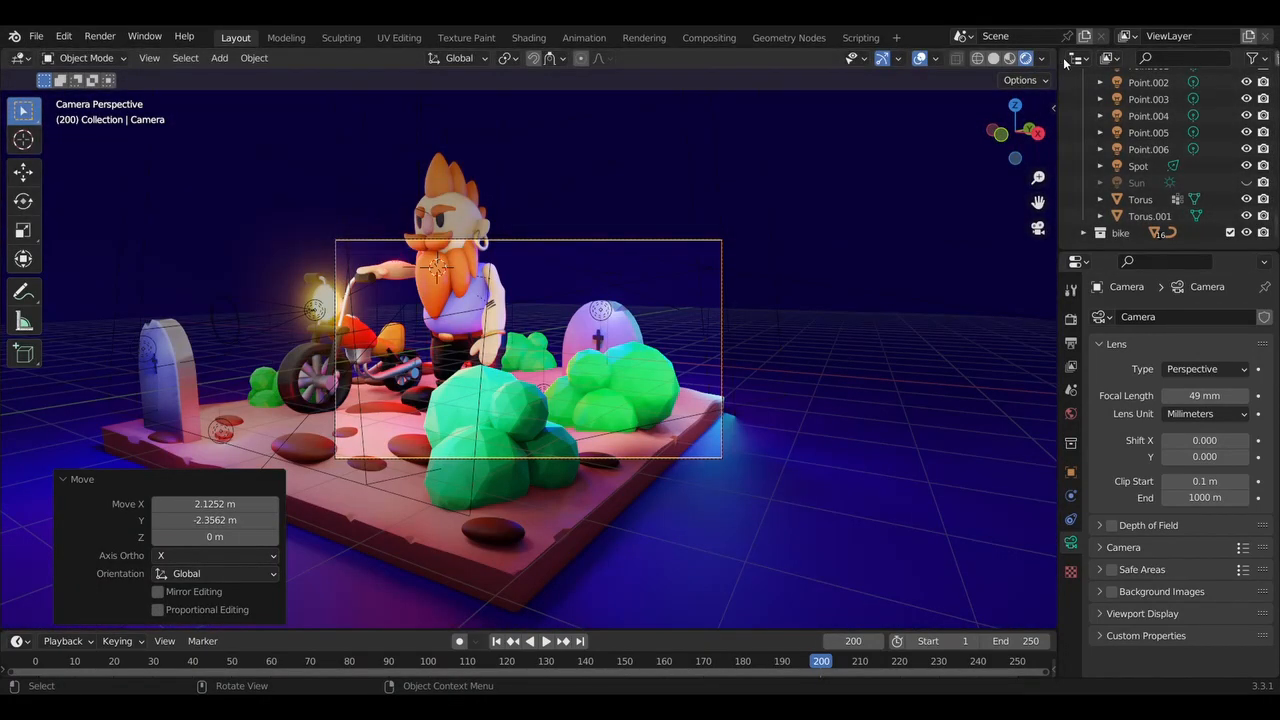
Split the 3D viewport into two side-by-side views and raise the camera about 2.5 m along Z
{"action": "left_click_drag", "start_coordinate": [1060, 58], "coordinate": [557, 70]}
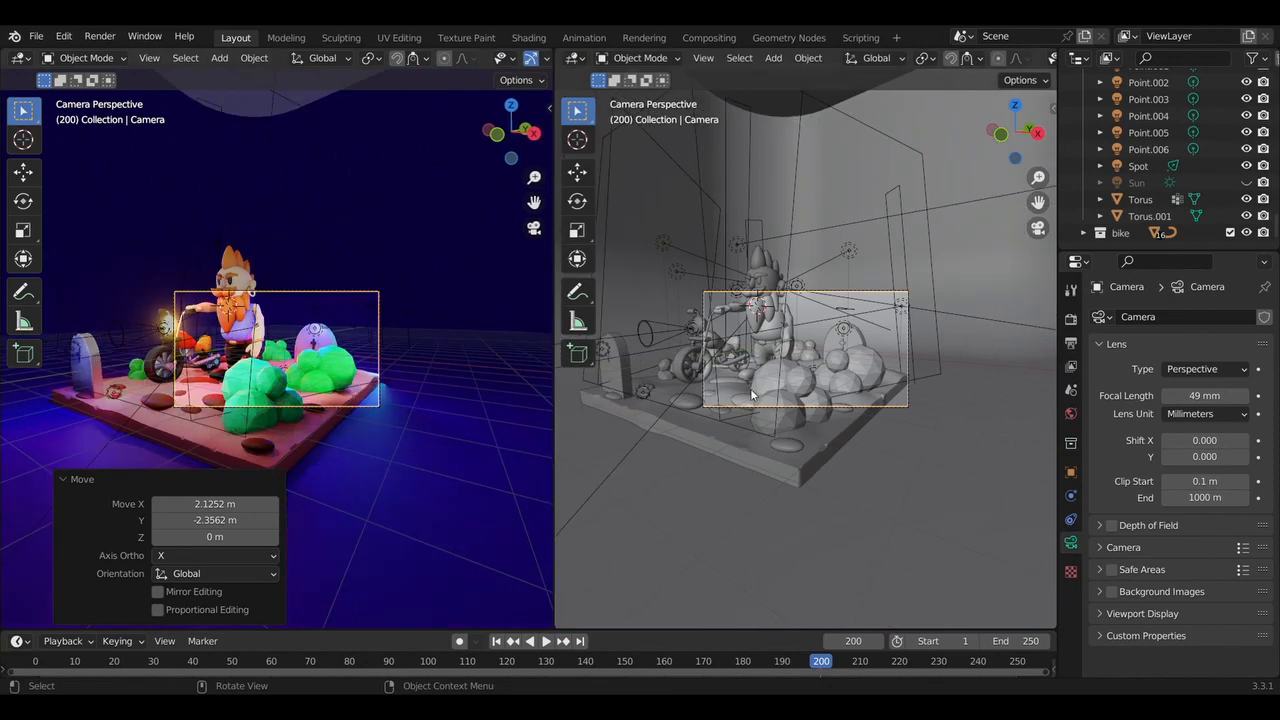
{"action": "key", "text": "KP_7"}
{"action": "key", "text": "g"}
{"action": "key", "text": "z"}
{"action": "left_click", "coordinate": [910, 486]}
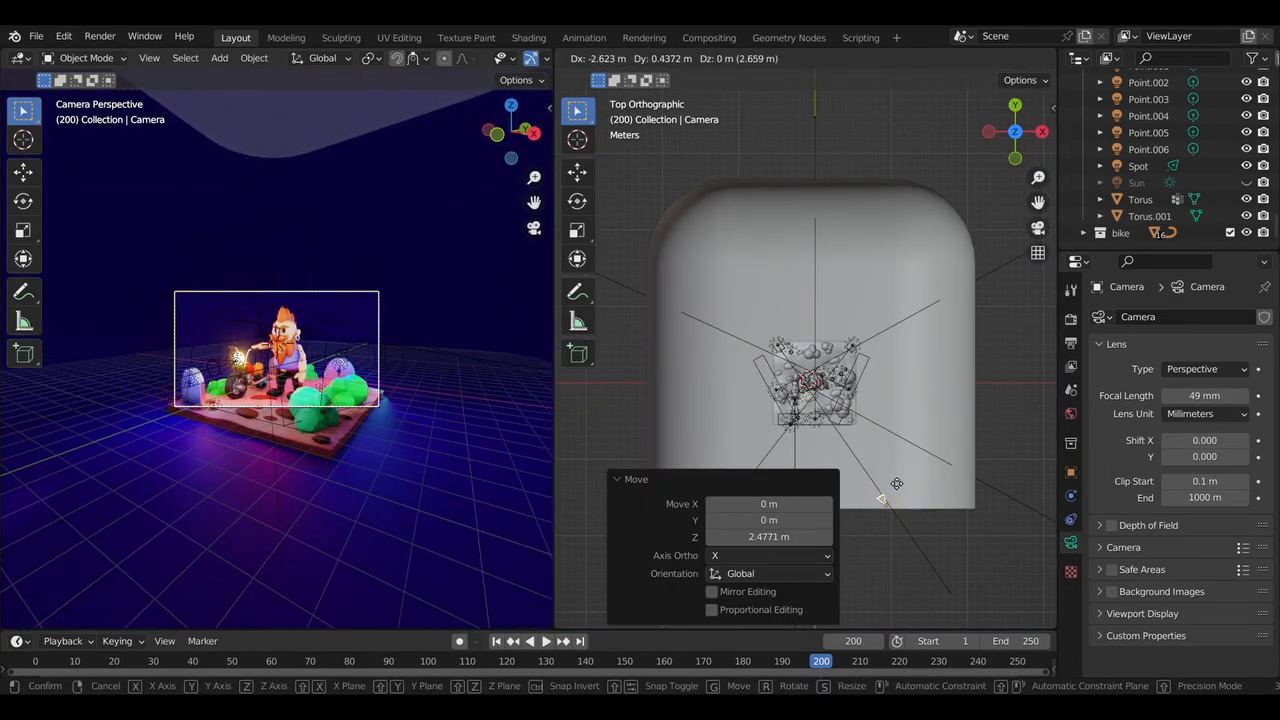
Move the camera about 1.8 m in X and -5.6 m in Y, and adjust its height along Z
{"action": "left_click", "coordinate": [920, 531]}
{"action": "scroll", "coordinate": [155, 355], "scroll_direction": "up", "scroll_amount": 5}
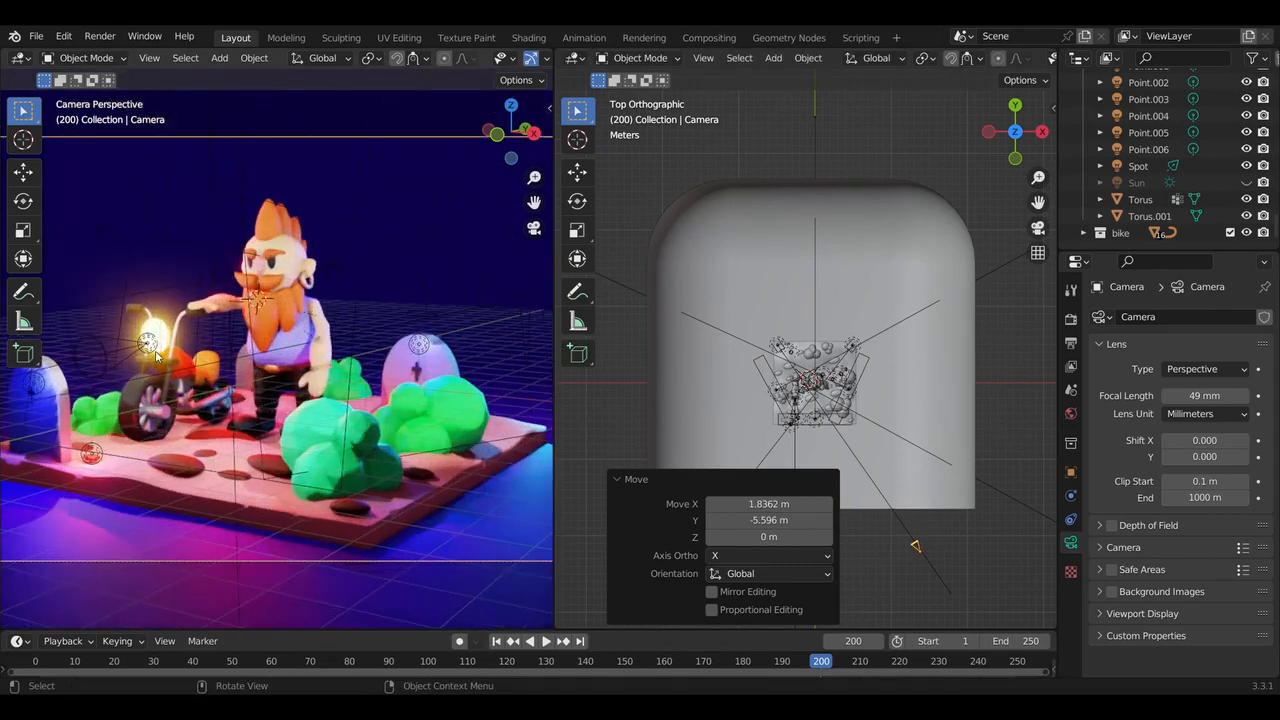
{"action": "scroll", "coordinate": [155, 355], "scroll_direction": "down", "scroll_amount": 2}
{"action": "middle_click_drag", "start_coordinate": [905, 465], "coordinate": [950, 340]}
{"action": "key", "text": "g"}
{"action": "key", "text": "z"}
{"action": "left_click", "coordinate": [861, 345]}
Rotate the camera by -3.84° about the view axis and shift it about 0.86 m along X in top view
{"action": "key", "text": "r"}
{"action": "right_click", "coordinate": [861, 340]}
{"action": "key", "text": "r"}
{"action": "left_click", "coordinate": [864, 352]}
{"action": "key", "text": "KP_7"}
{"action": "key", "text": "g"}
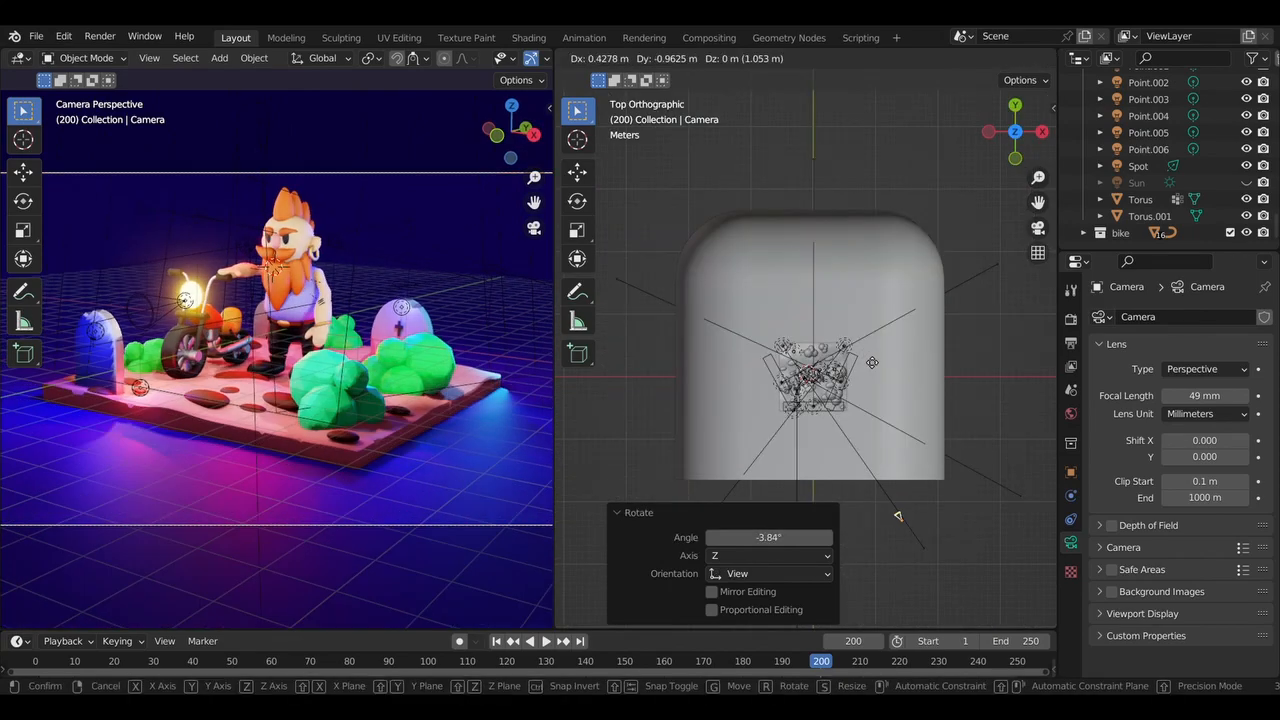
{"action": "left_click", "coordinate": [876, 366]}
{"action": "key", "text": "g"}
Lock the camera to the view and reframe the shot so the whole platform fits inside the frame
{"action": "key", "text": "n"}
{"action": "left_click", "coordinate": [543, 183]}
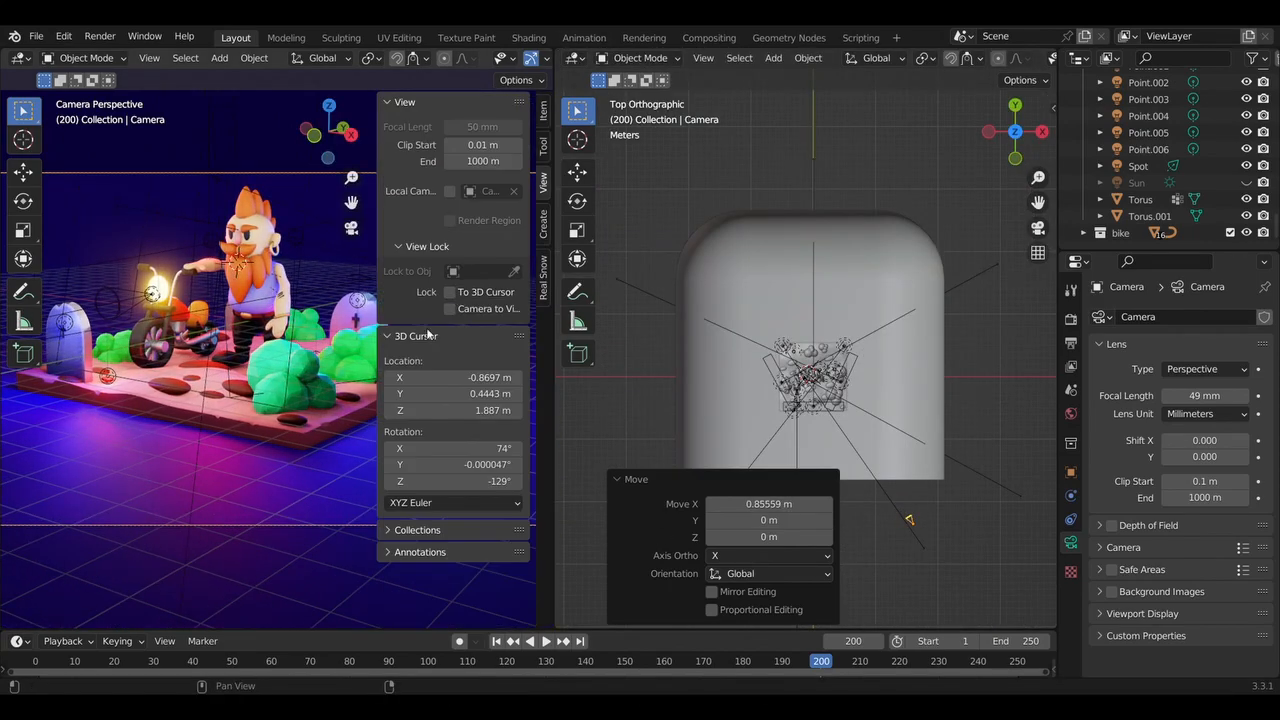
{"action": "left_click", "coordinate": [450, 309]}
{"action": "left_click", "coordinate": [152, 440]}
{"action": "left_click", "coordinate": [156, 526]}
{"action": "right_click", "coordinate": [158, 520]}
{"action": "left_click", "coordinate": [134, 530]}
{"action": "left_click", "coordinate": [137, 525]}
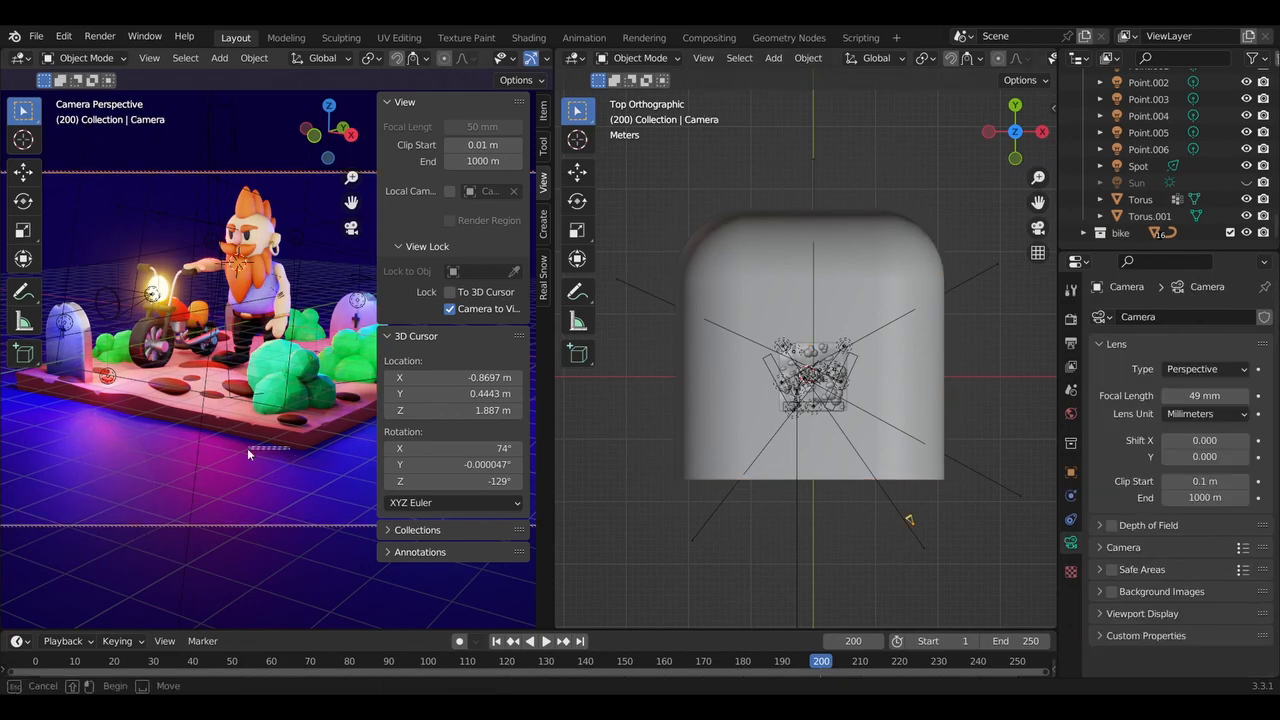
{"action": "left_click", "coordinate": [247, 448]}
{"action": "left_click", "coordinate": [181, 526]}
{"action": "middle_click_drag", "start_coordinate": [207, 479], "coordinate": [226, 480]}
{"action": "key", "text": "n"}
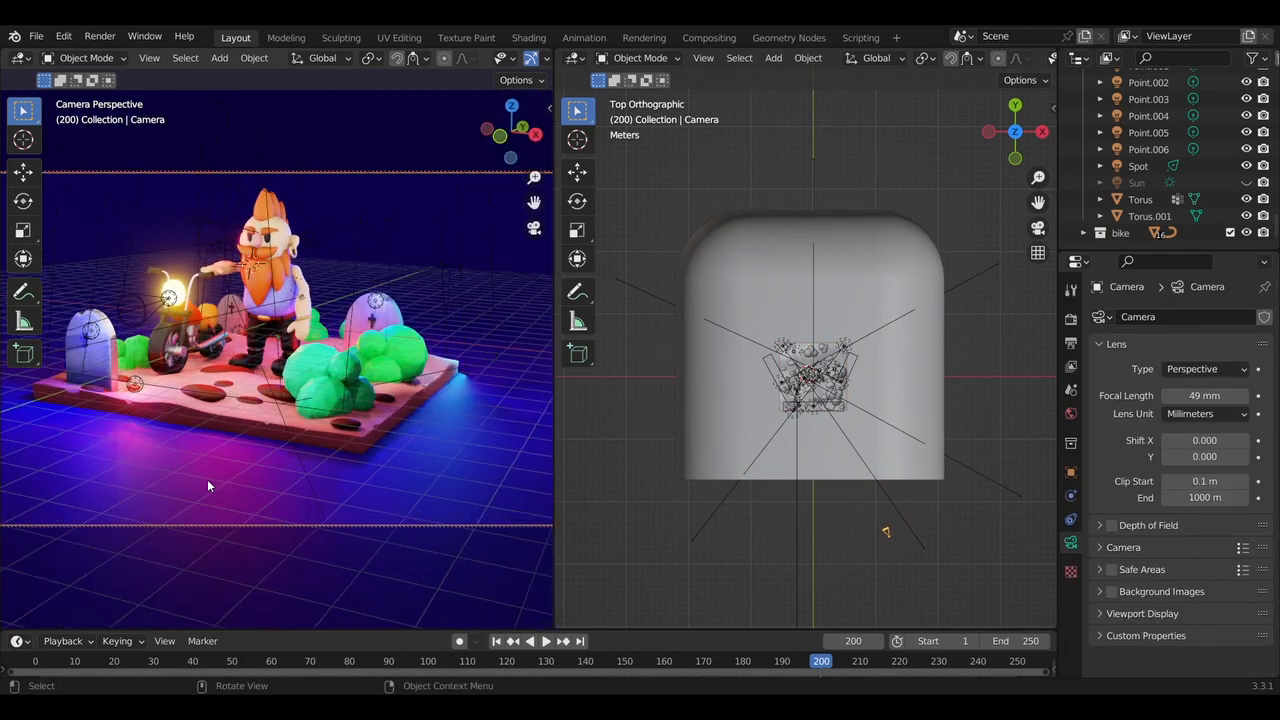
Reframe the camera from a higher angle with walk navigation and set its focal length to 57 mm
{"action": "mouse_move", "coordinate": [1183, 395]}
{"action": "left_mouse_down"}
{"action": "mouse_move", "coordinate": [1207, 395]}
{"action": "mouse_move", "coordinate": [1195, 395]}
{"action": "left_mouse_up"}
{"action": "middle_click_drag", "start_coordinate": [242, 471], "coordinate": [242, 480]}
{"action": "key", "text": "shift+grave"}
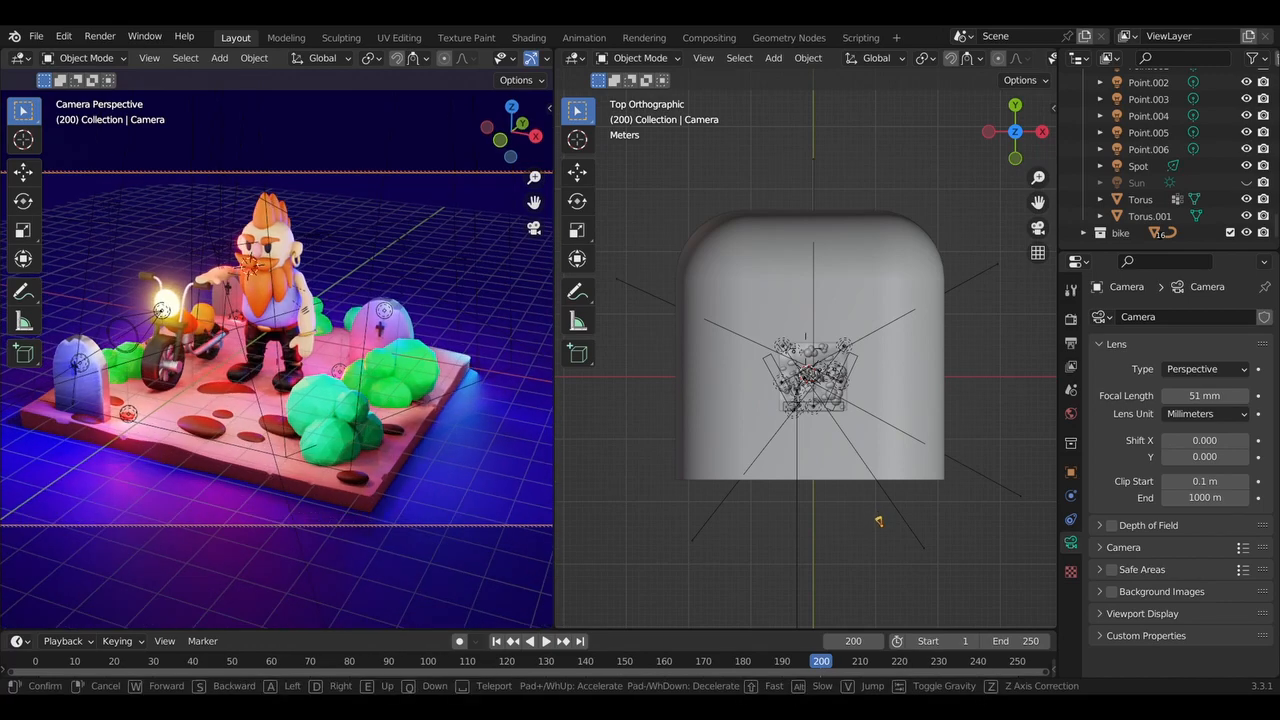
{"action": "right_click", "coordinate": [231, 440]}
{"action": "key", "text": "shift+Tab"}
{"action": "key", "text": "shift+grave"}
{"action": "key", "text": "s"}
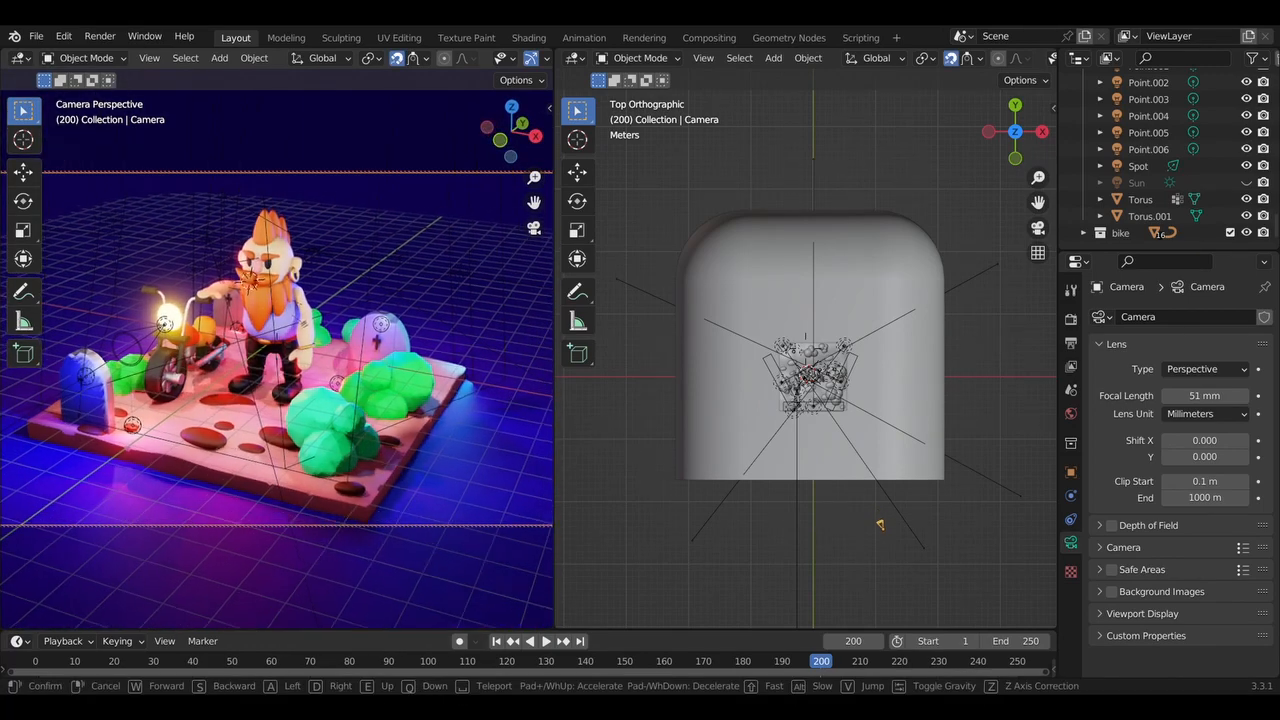
{"action": "left_click", "coordinate": [259, 410]}
{"action": "left_click_drag", "start_coordinate": [1190, 395], "coordinate": [1197, 396]}
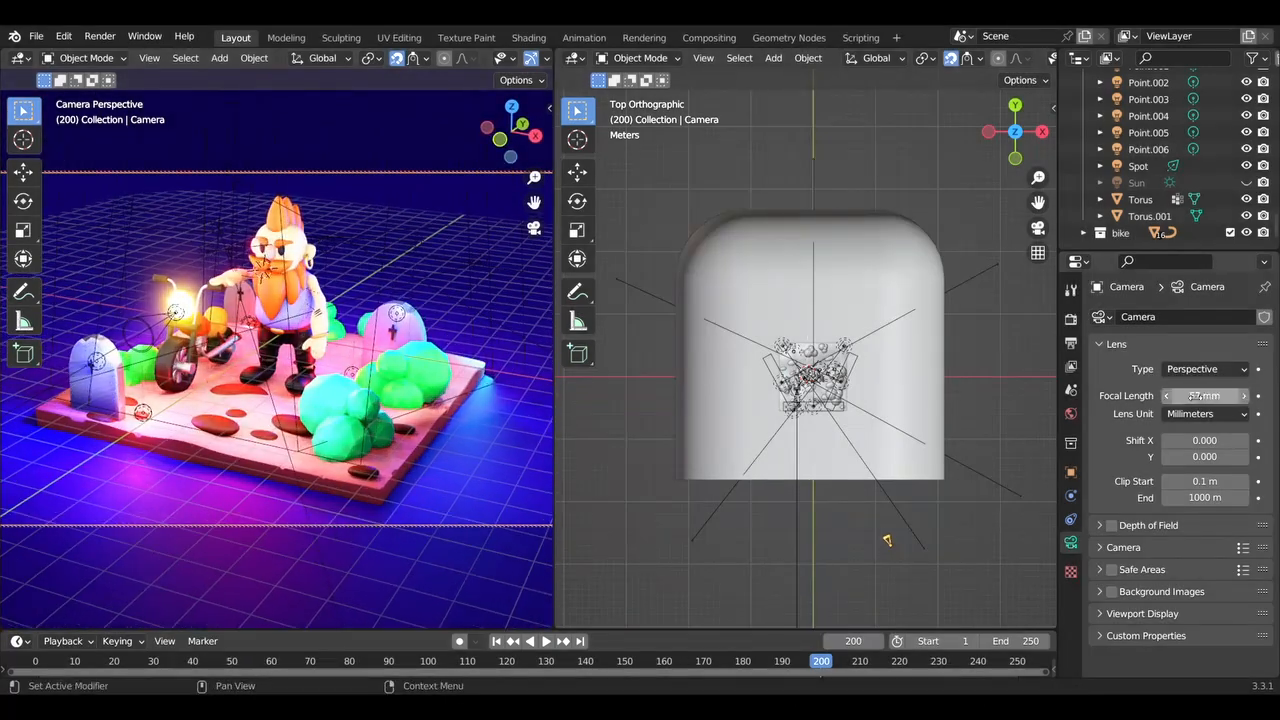
Merge the two 3D viewports into one and turn off the camera-to-view lock
{"action": "left_click_drag", "start_coordinate": [557, 52], "coordinate": [572, 200]}
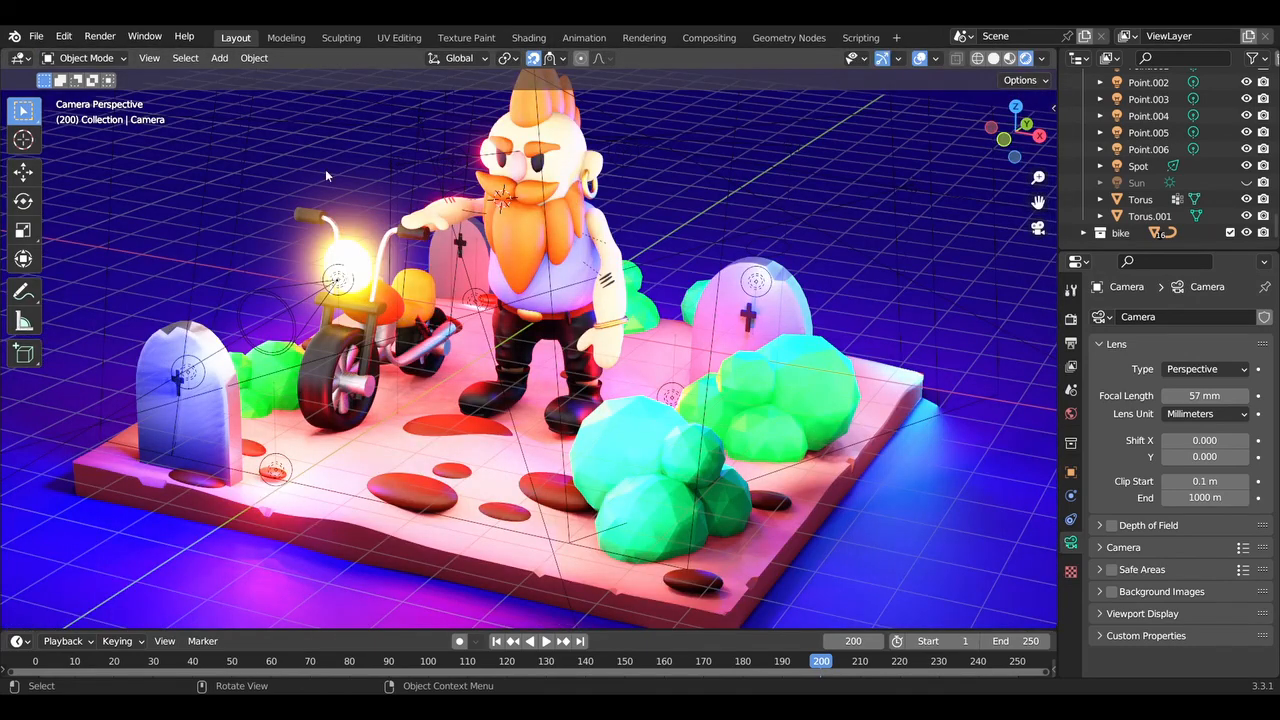
{"action": "key", "text": "n"}
{"action": "left_click", "coordinate": [954, 309]}
Save the project file, hide the viewport's sidebar, and bring up the render commands
{"action": "left_click", "coordinate": [37, 37]}
{"action": "left_click", "coordinate": [66, 147]}
{"action": "key", "text": "n"}
{"action": "left_click", "coordinate": [117, 39]}
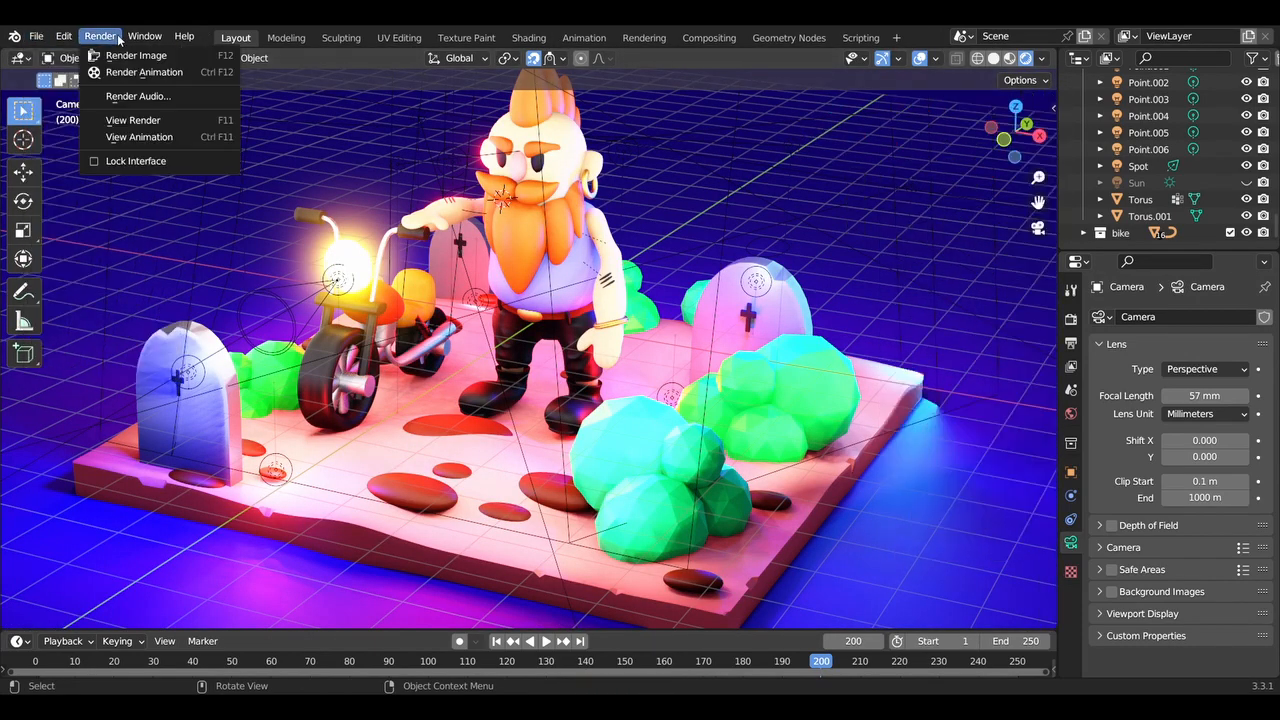